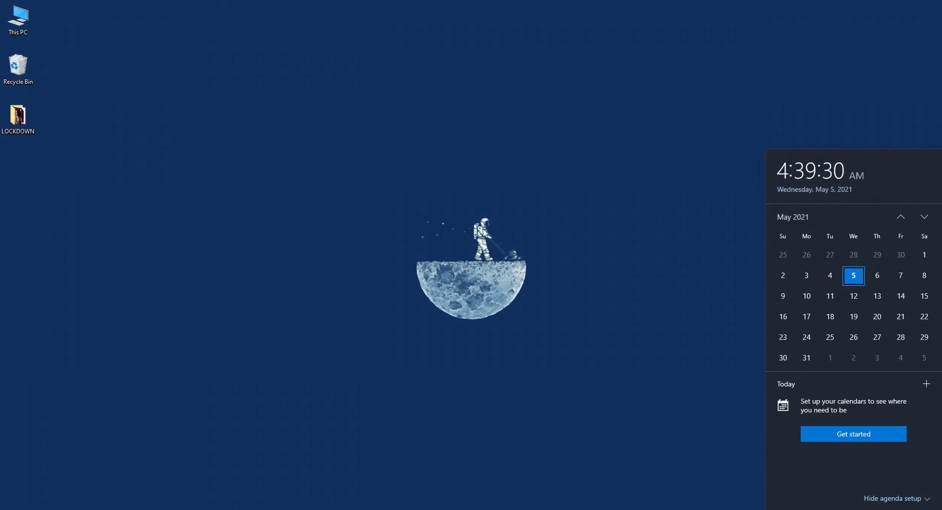
- Dismiss the calendar flyout to reveal the 'manipulation design inside egg' image results
click(293, 194)
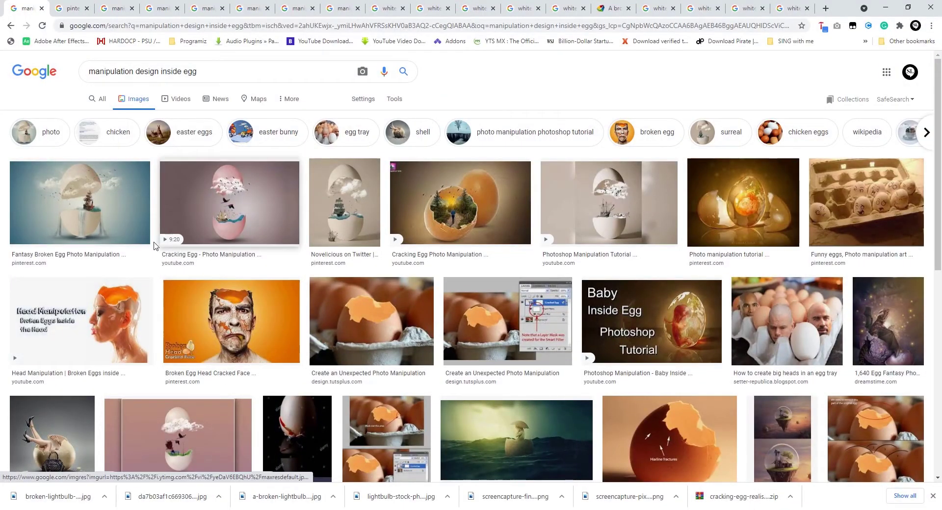
- Review the Fantasy Broken Egg, 120 Ad ideas, EGG CONCEPT and floating eggshell halves references
click(72, 9)
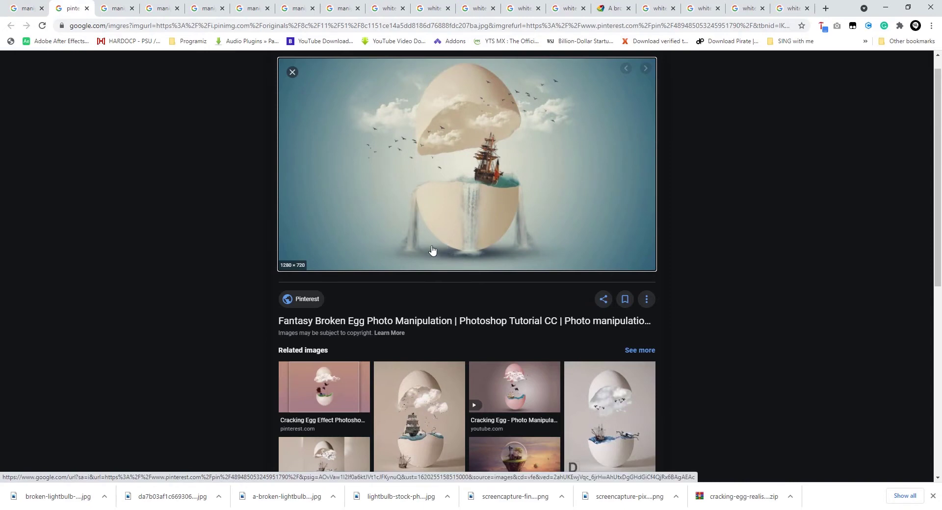
scroll(425, 245, down, 2)
click(427, 288)
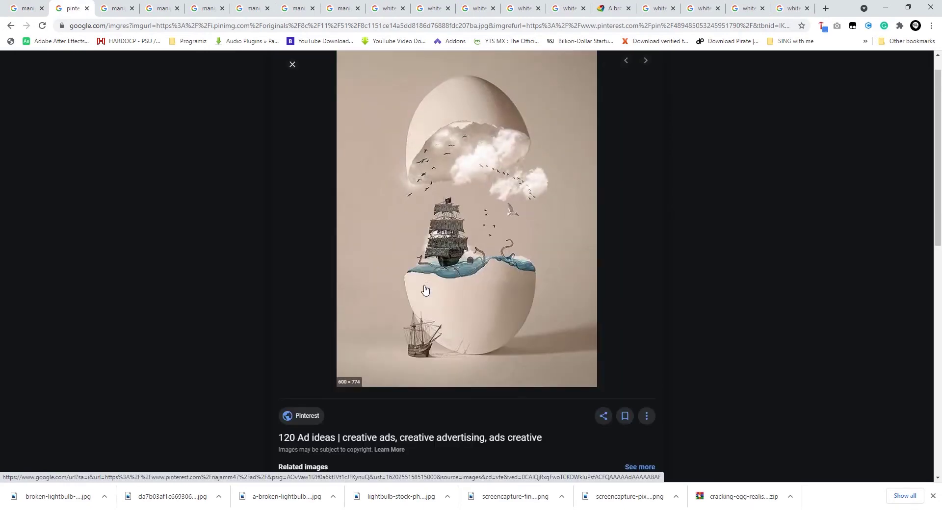
scroll(480, 274, down, 5)
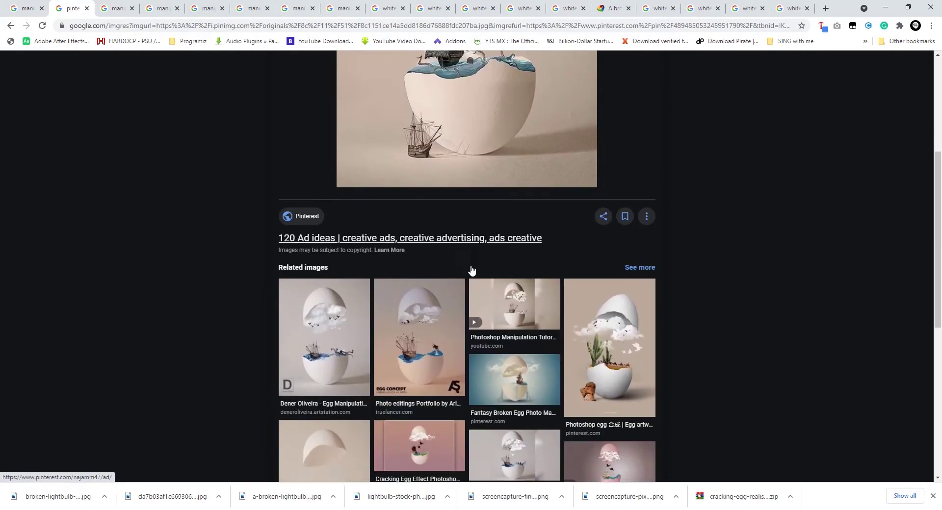
click(426, 274)
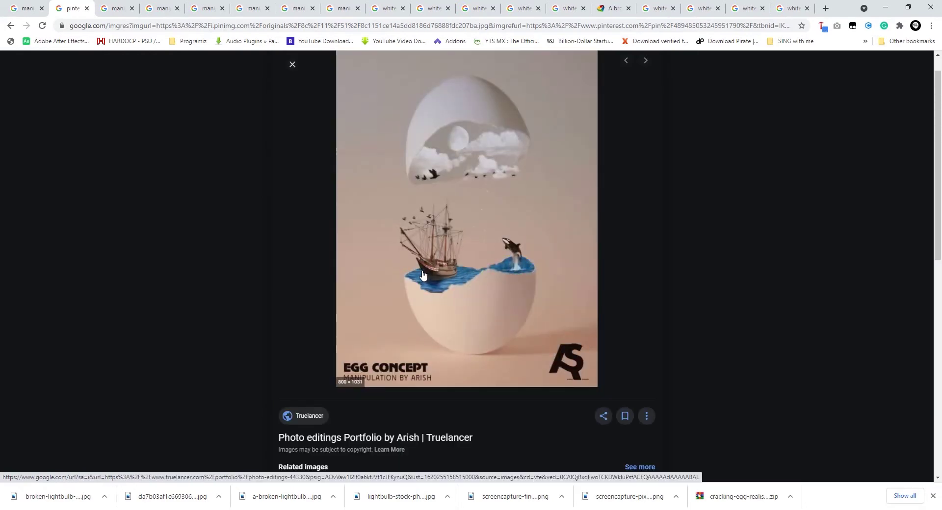
scroll(425, 282, down, 5)
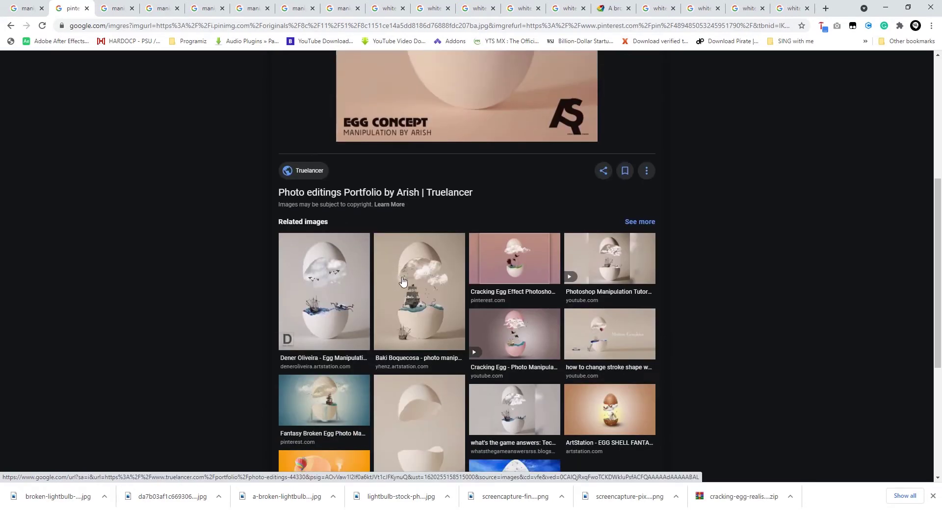
scroll(402, 281, down, 3)
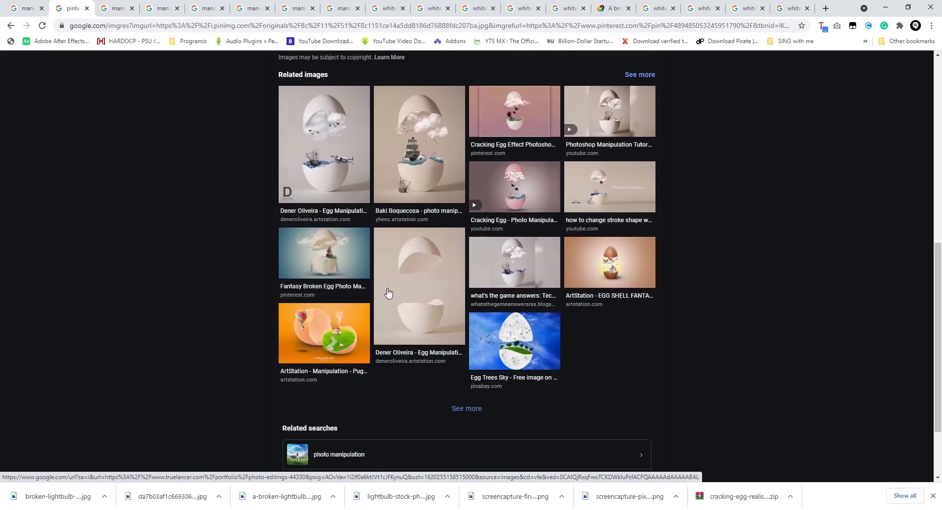
middle_click(415, 280)
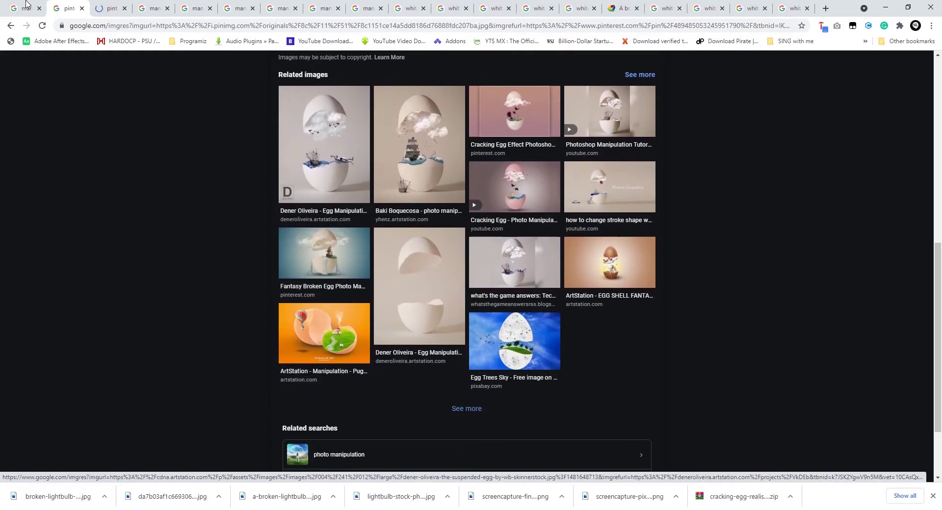
click(111, 8)
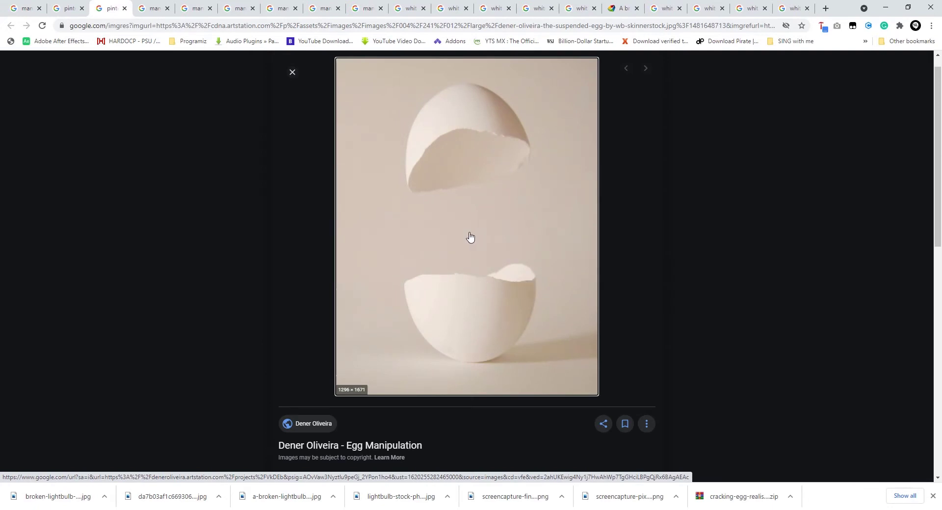
scroll(441, 267, down, 4)
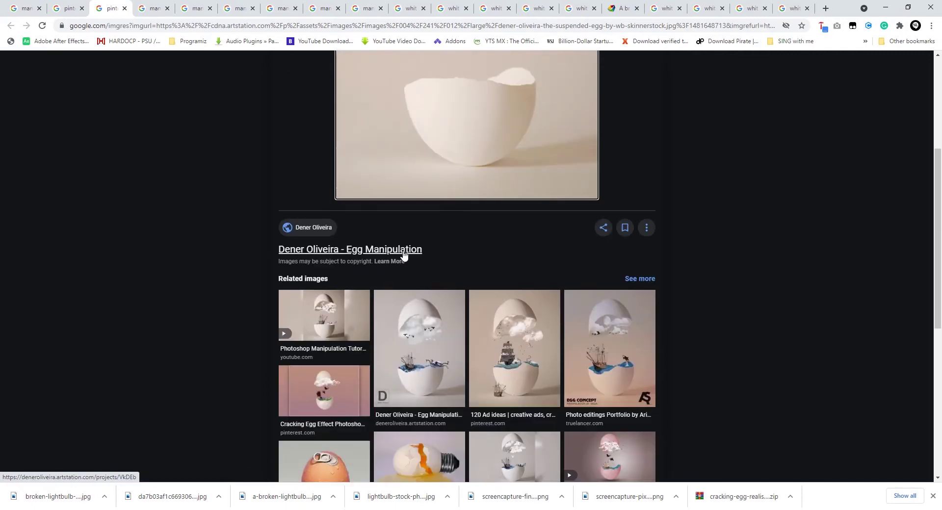
scroll(401, 255, up, 3)
scroll(401, 255, up, 2)
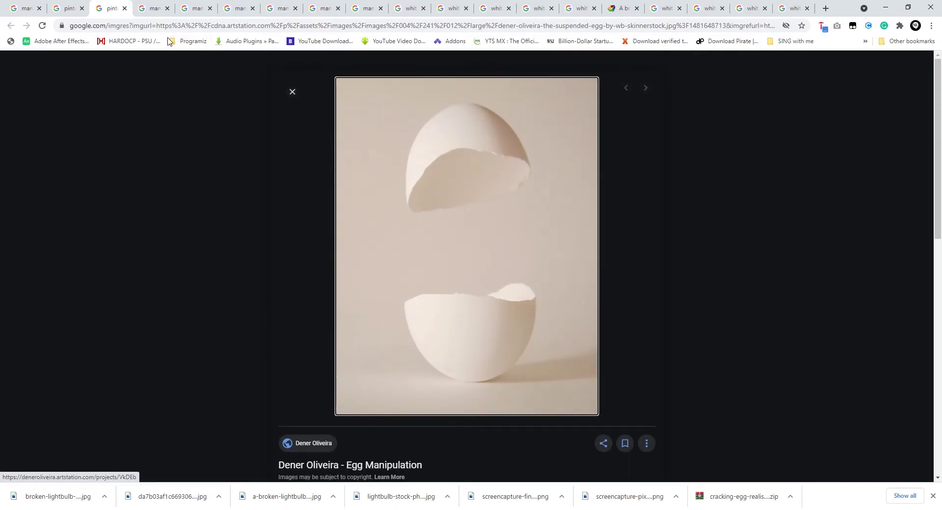
- Browse the ship-in-egg, Baby Inside Egg, alien egg, Egg Land and Cracking Egg Effect previews
key(ctrl+Tab)
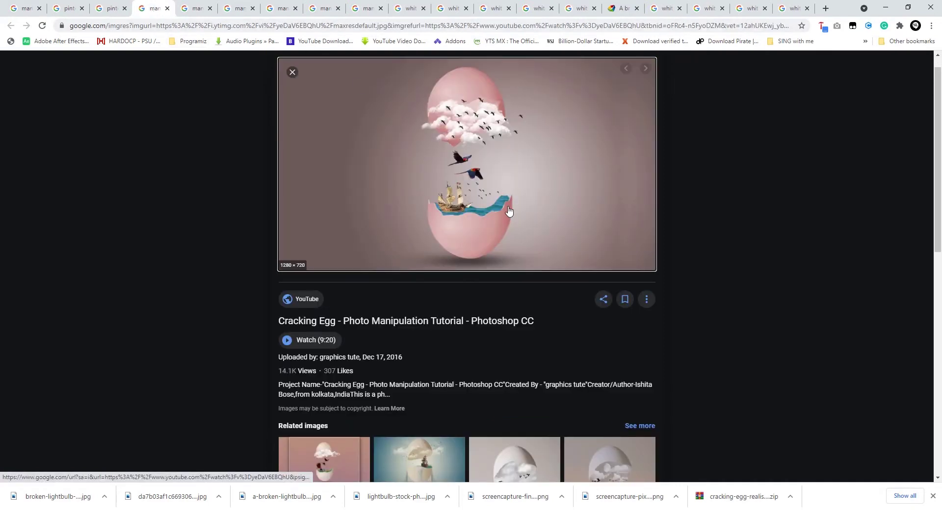
click(192, 8)
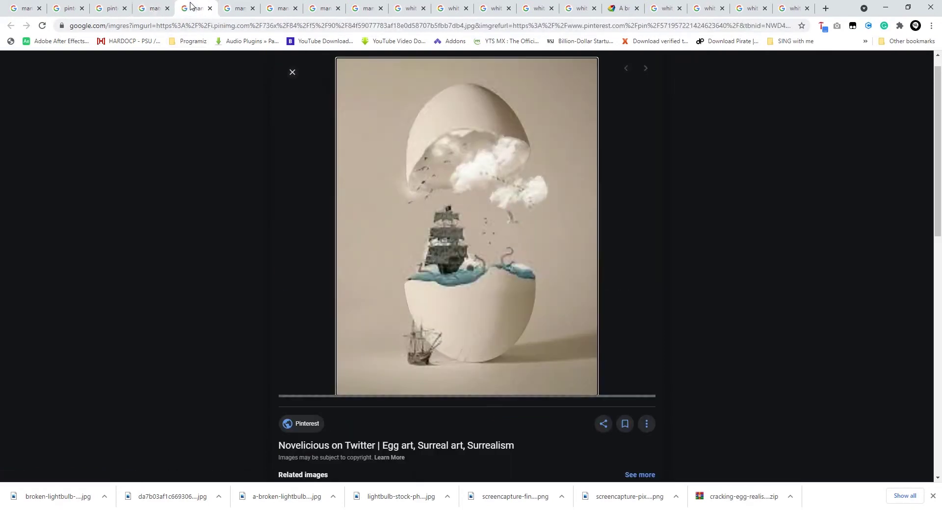
click(238, 9)
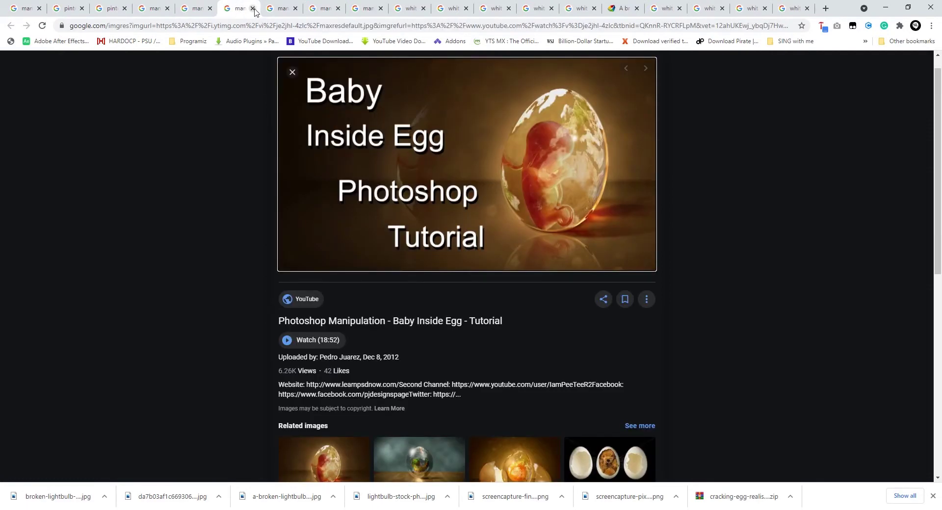
scroll(427, 298, down, 4)
click(426, 300)
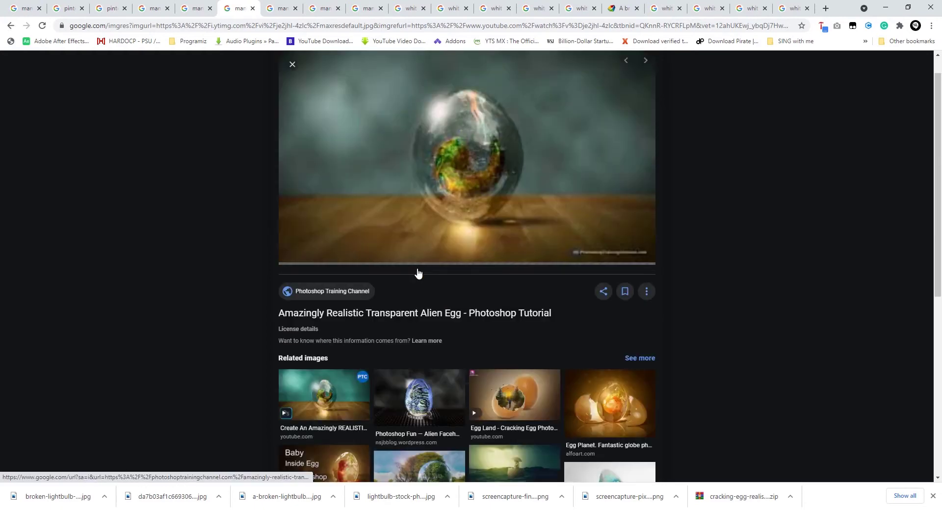
scroll(416, 272, down, 2)
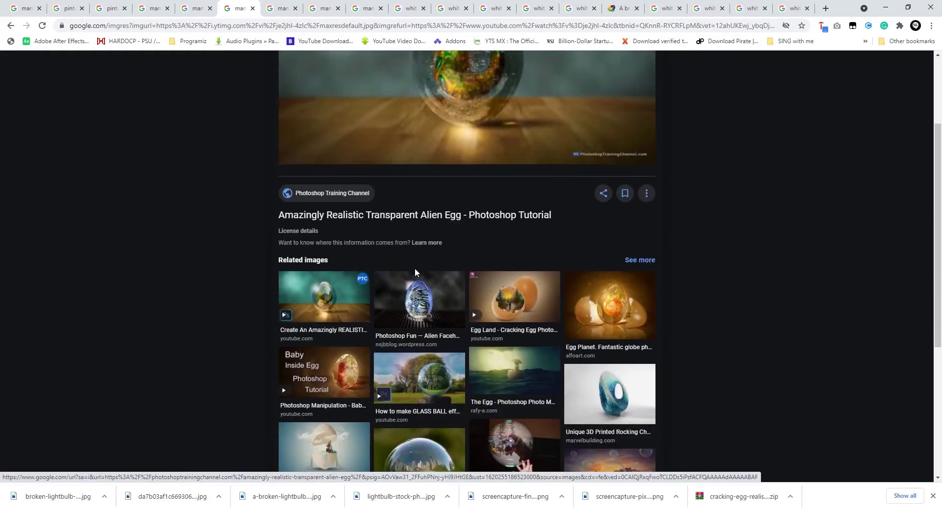
click(511, 308)
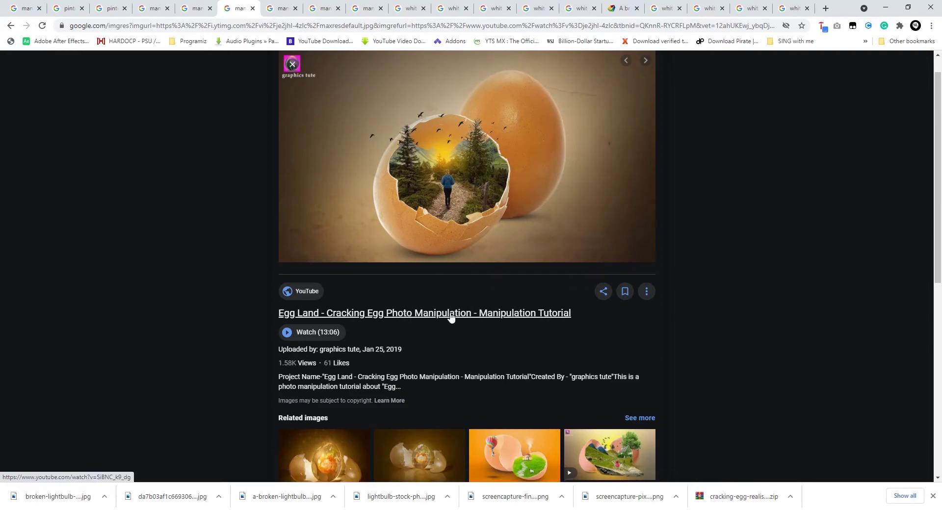
scroll(450, 315, down, 5)
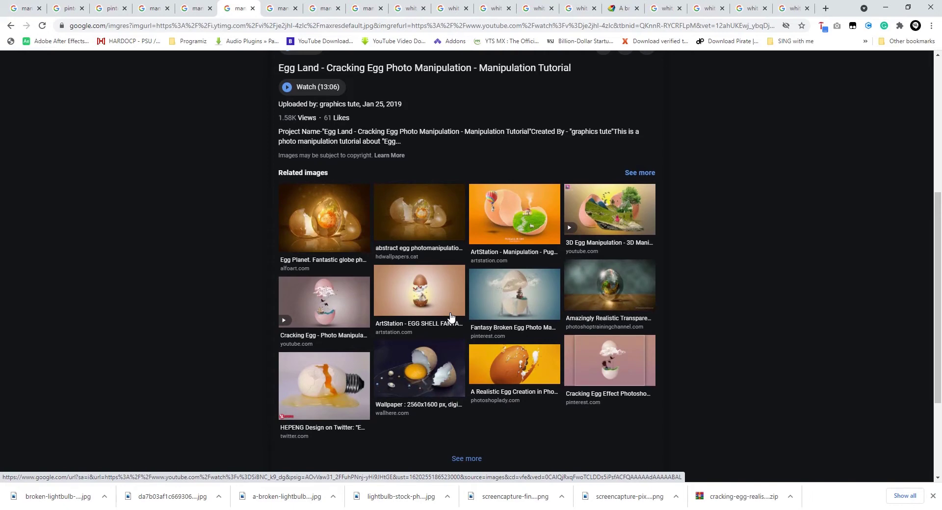
scroll(451, 316, up, 5)
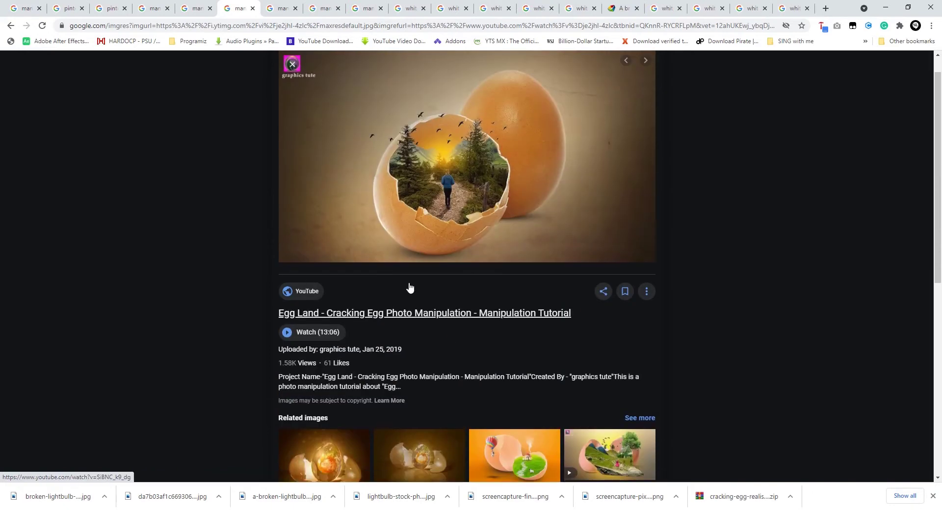
click(279, 6)
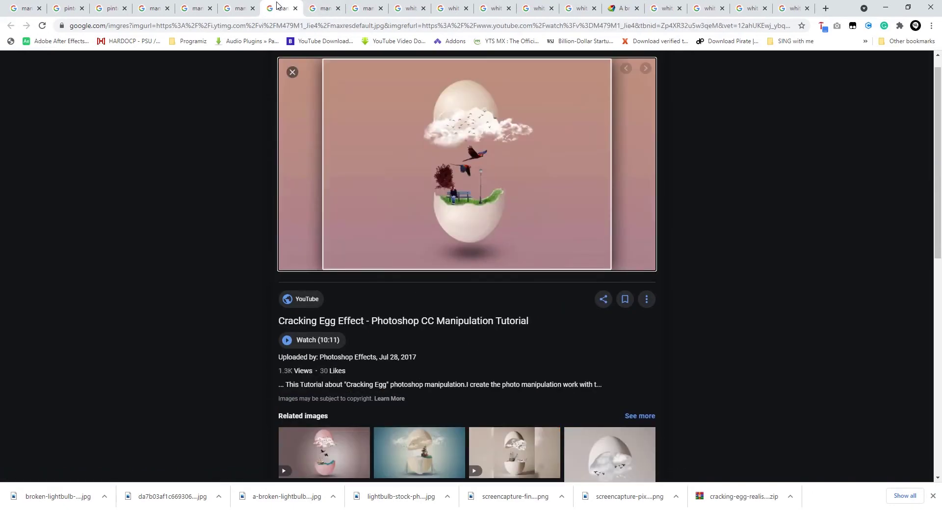
click(327, 8)
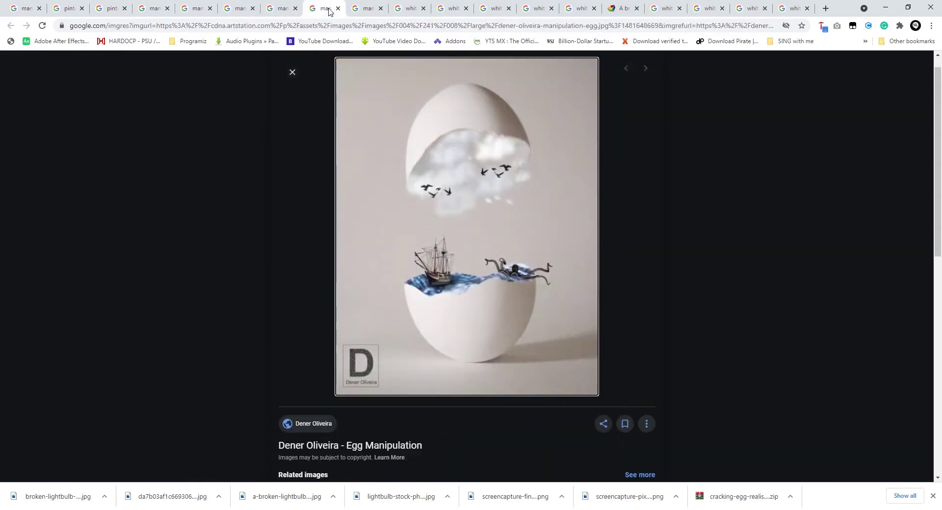
click(363, 10)
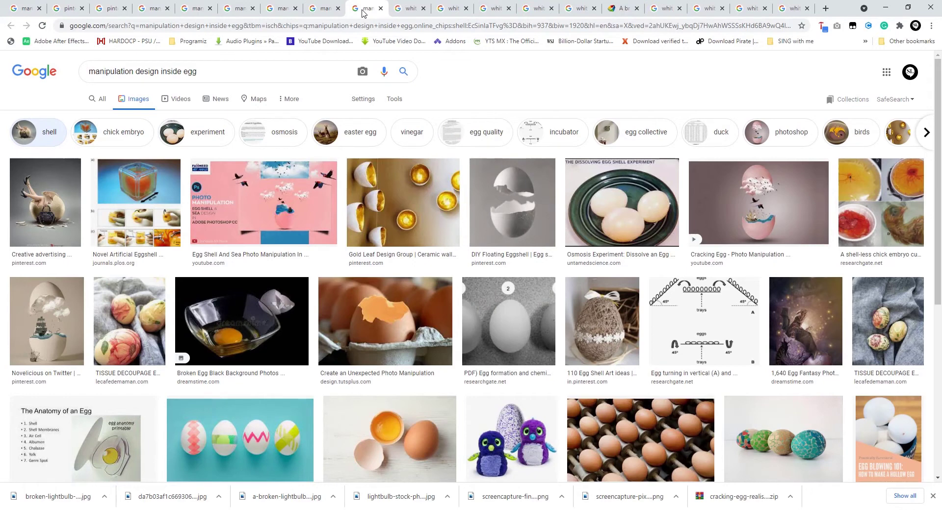
- Look through the broken light bulb references, ending back on the Egg Land preview
click(406, 10)
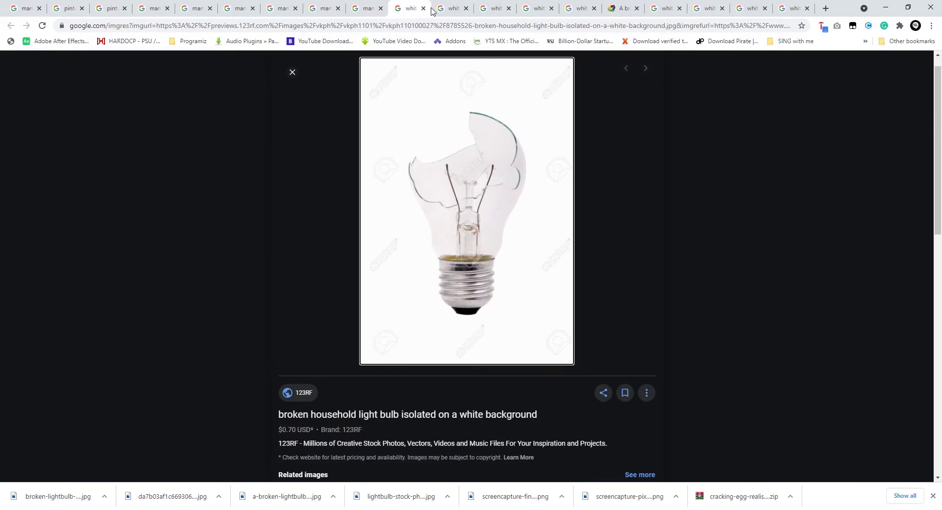
click(450, 9)
click(495, 9)
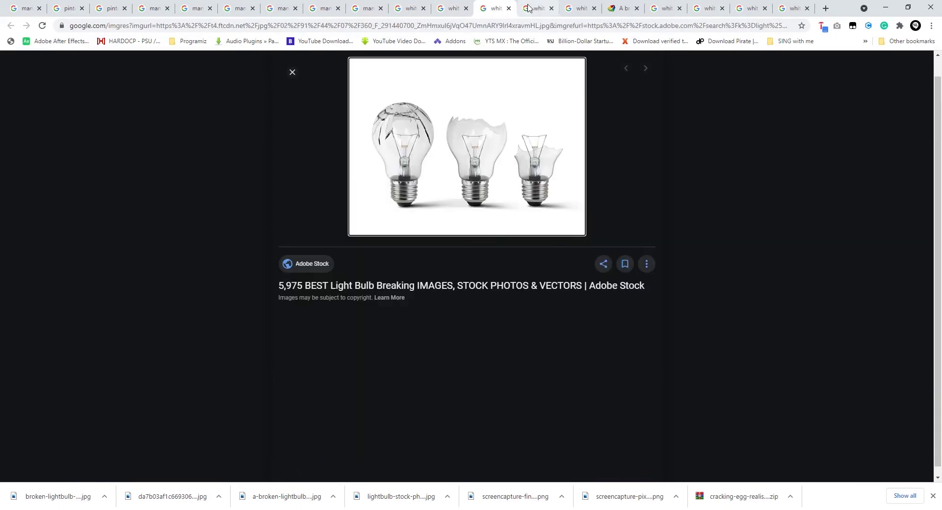
click(529, 8)
click(580, 8)
click(625, 9)
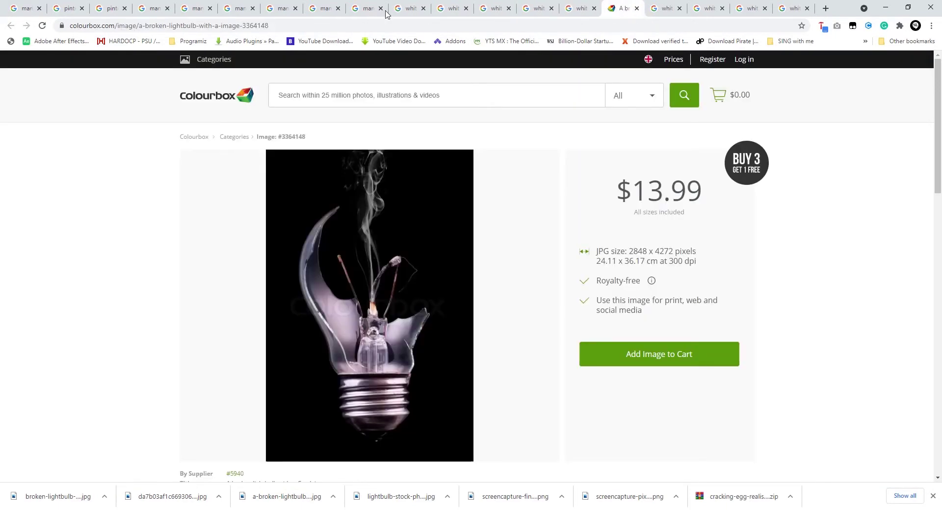
click(235, 10)
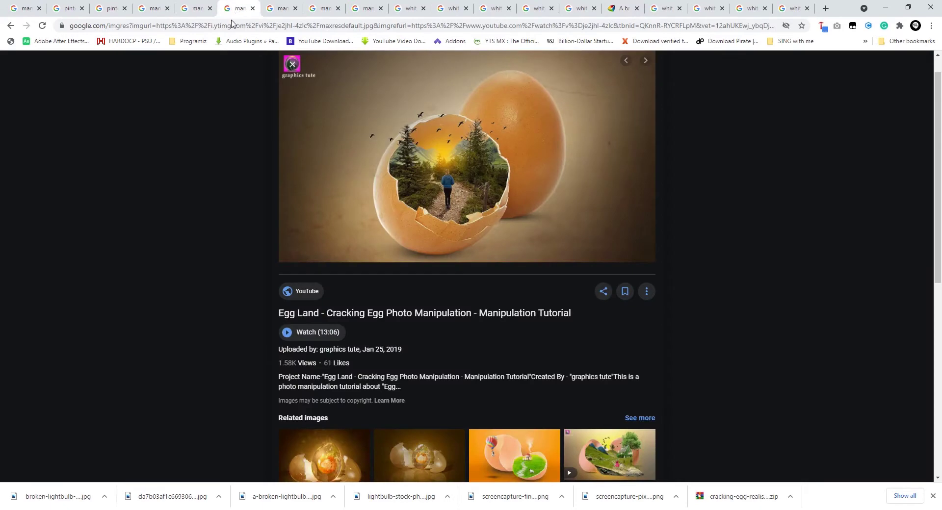
- Save the Egg Land and ship-in-egg reference images to disk
right_click(422, 124)
click(478, 238)
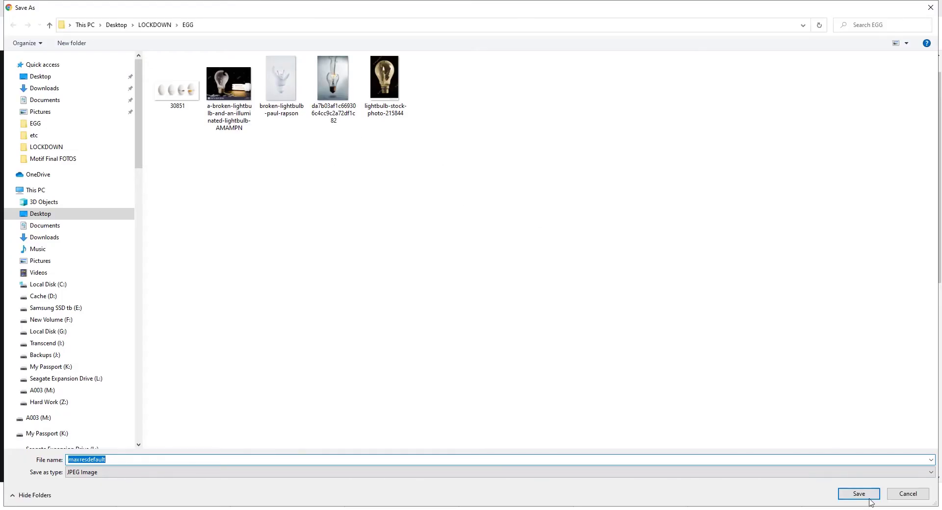
click(850, 488)
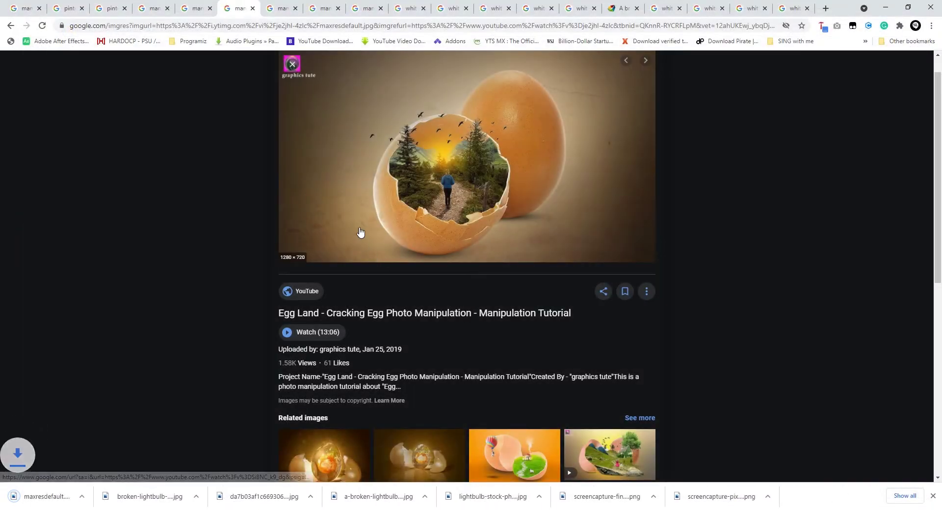
click(195, 8)
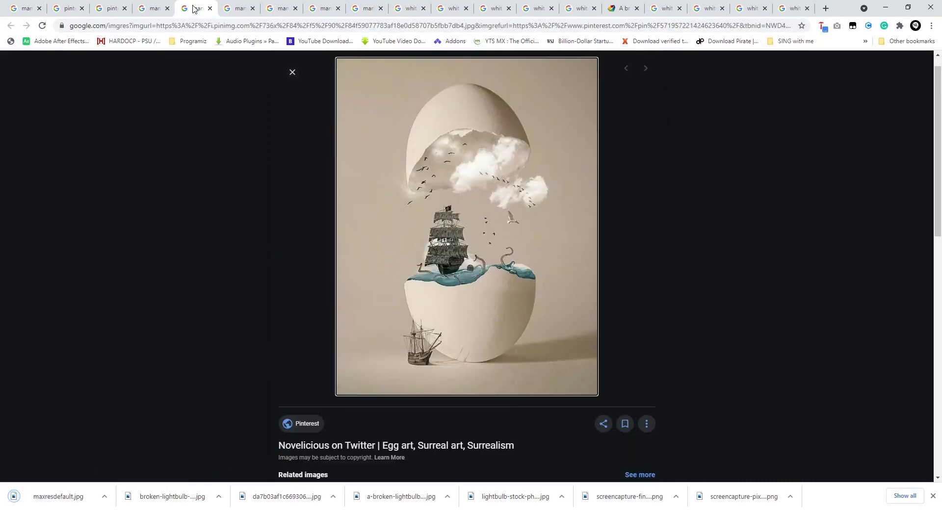
right_click(472, 204)
click(540, 319)
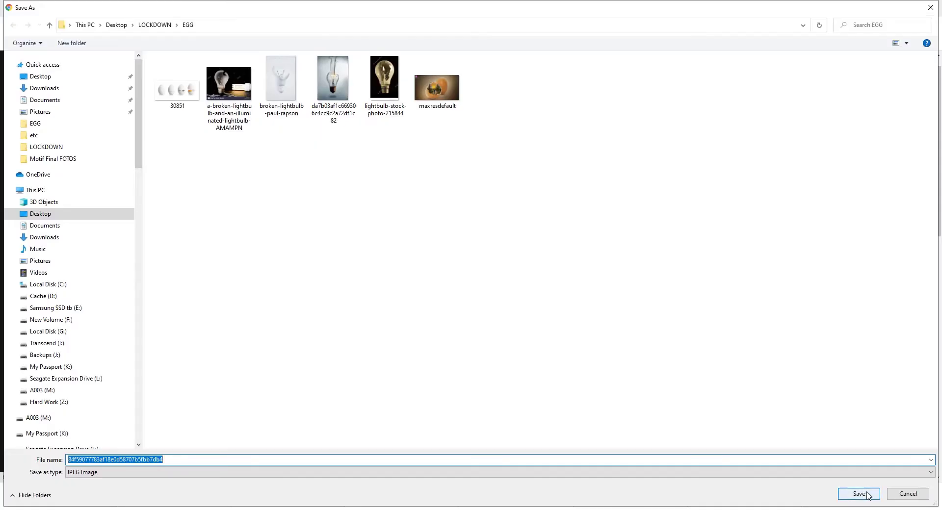
click(850, 488)
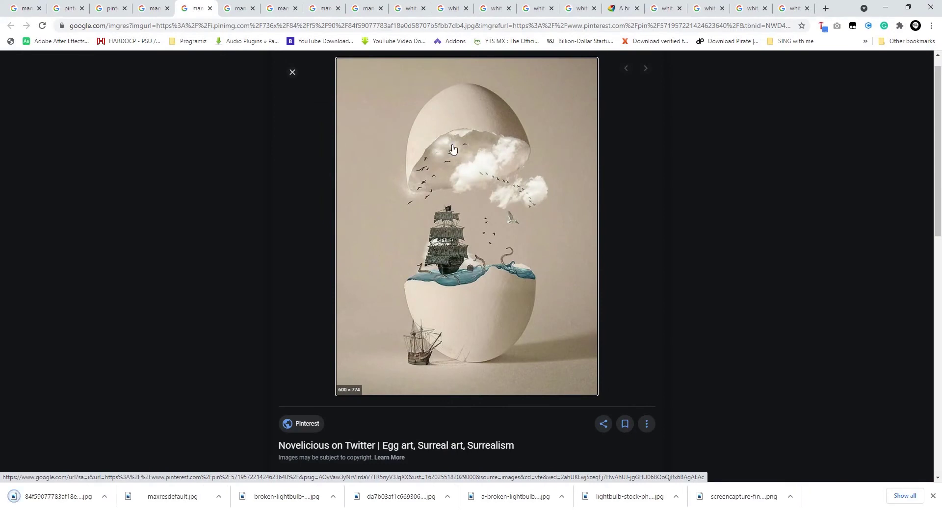
- Move the Dener Oliveira egg tab next to the ship-in-egg tab
click(154, 10)
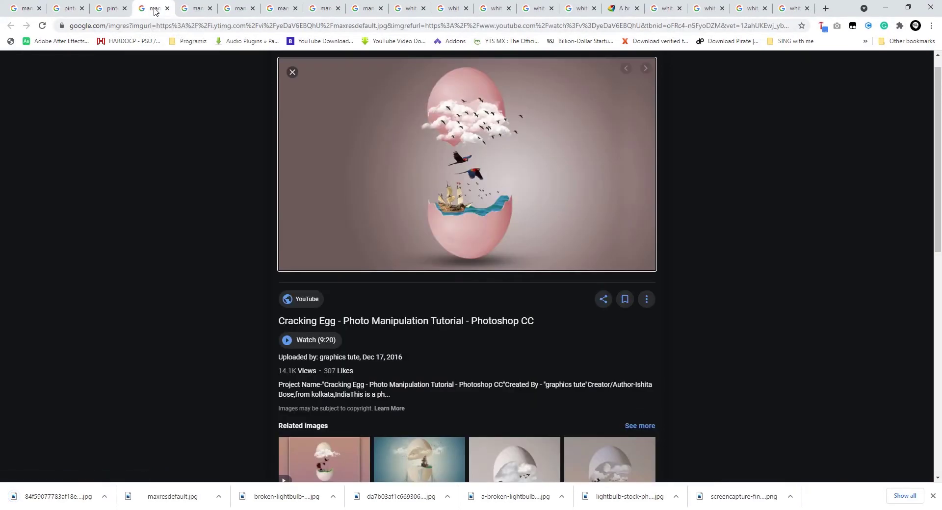
click(108, 10)
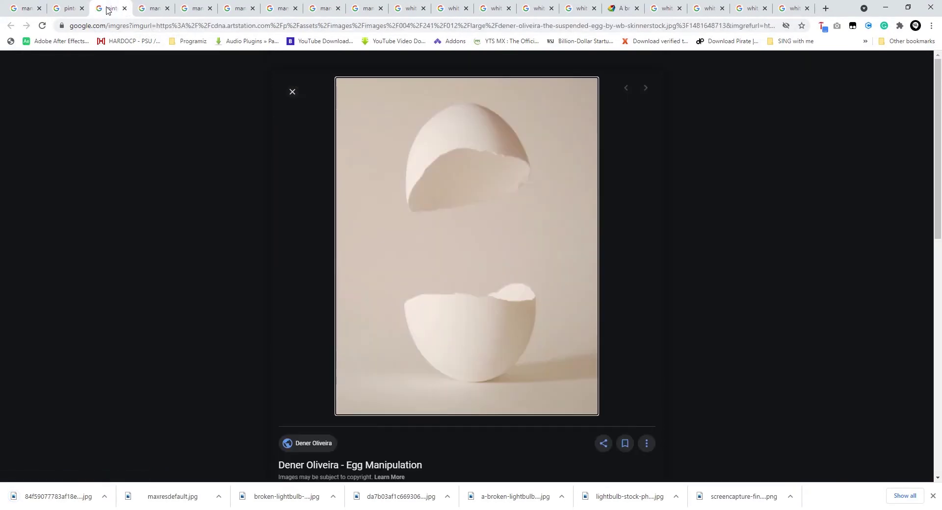
click(191, 9)
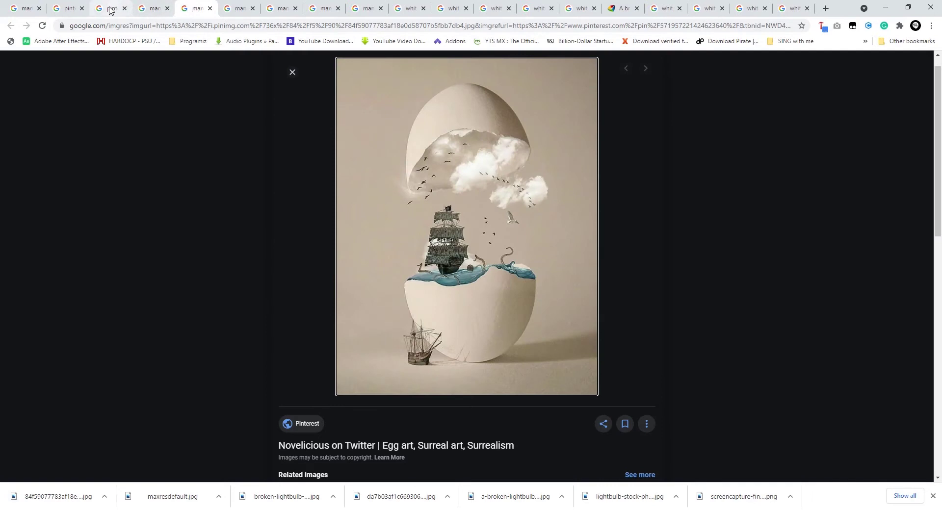
drag(111, 10, 147, 8)
- Compare the ship-in-egg image against Dener Oliveira's suspended egg, finishing on Dener Oliveira
click(188, 8)
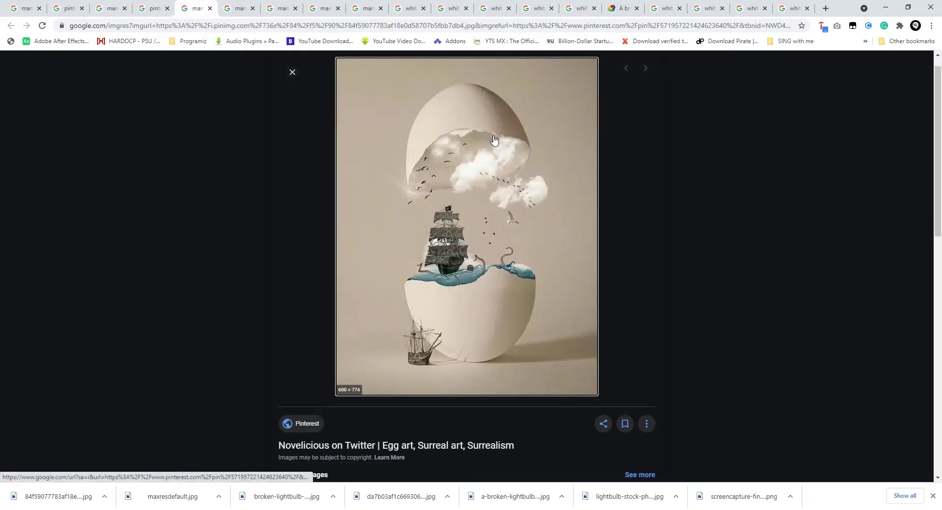
click(152, 10)
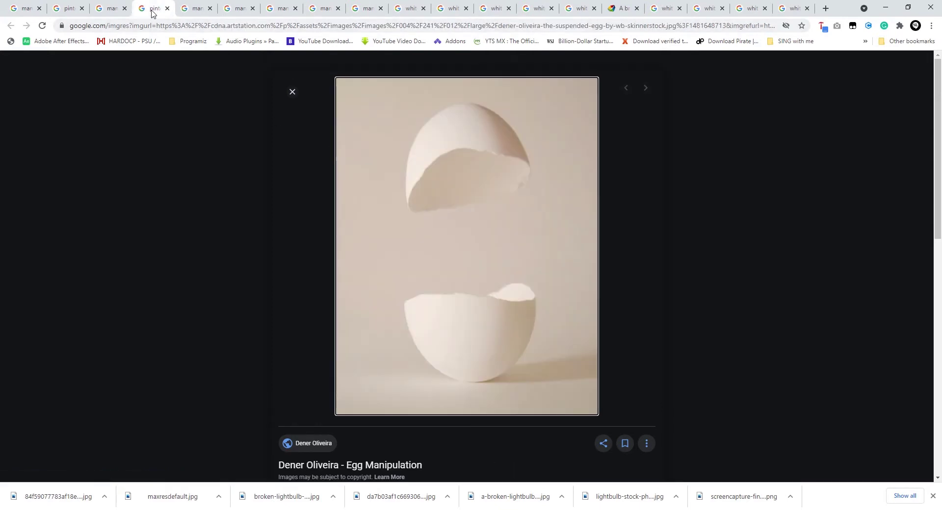
click(199, 10)
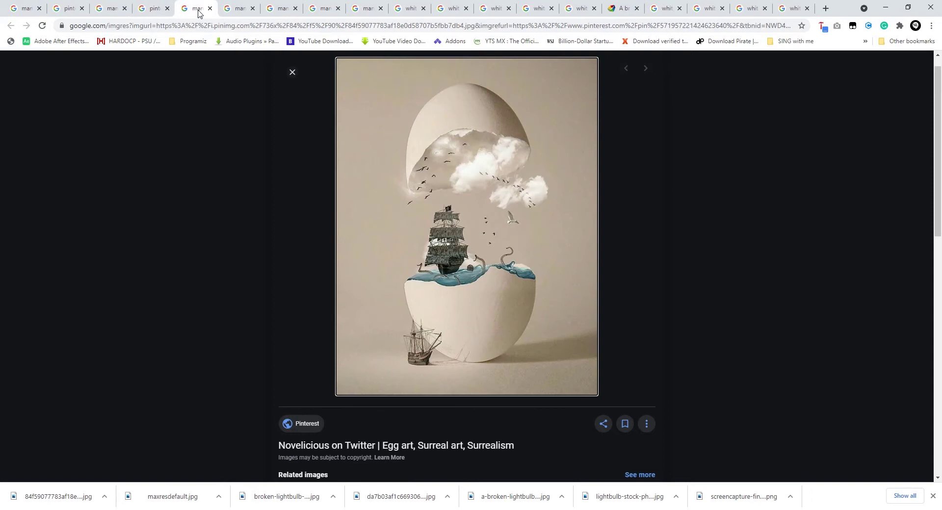
click(154, 10)
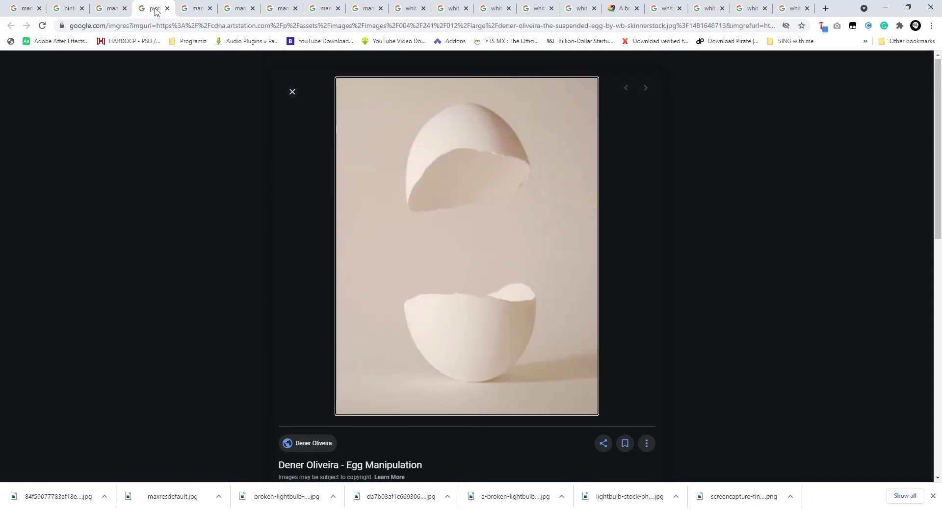
click(191, 13)
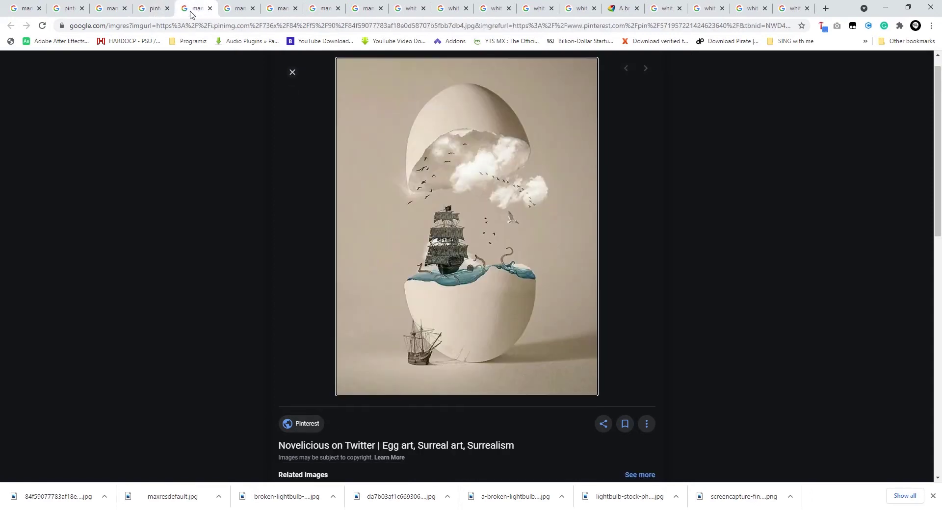
click(156, 10)
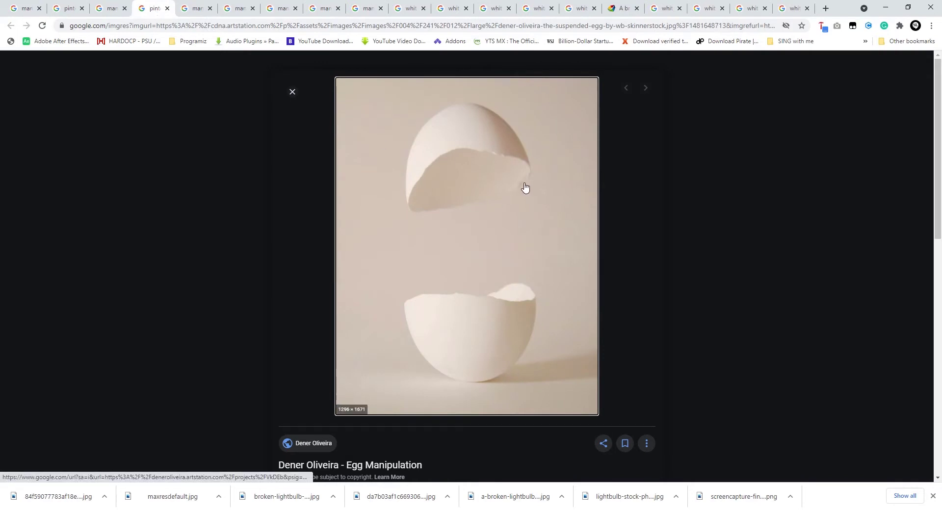
click(198, 12)
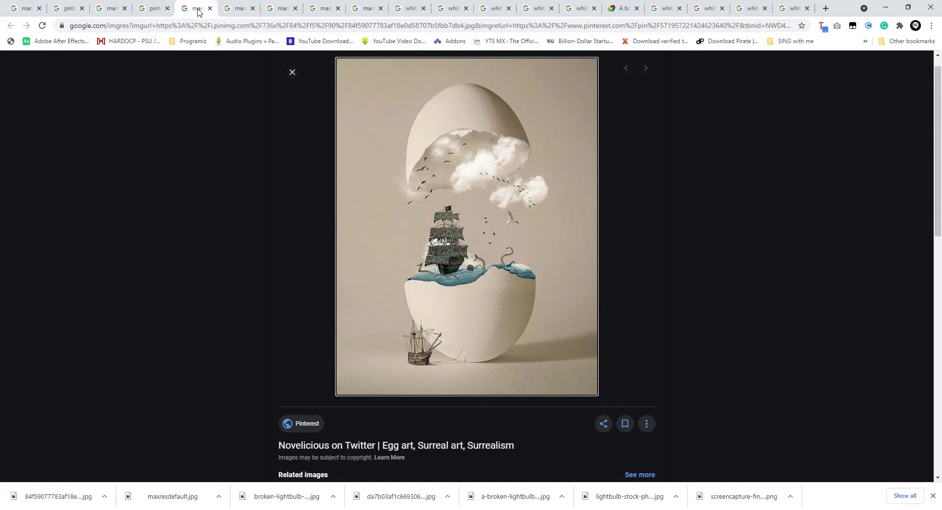
click(155, 10)
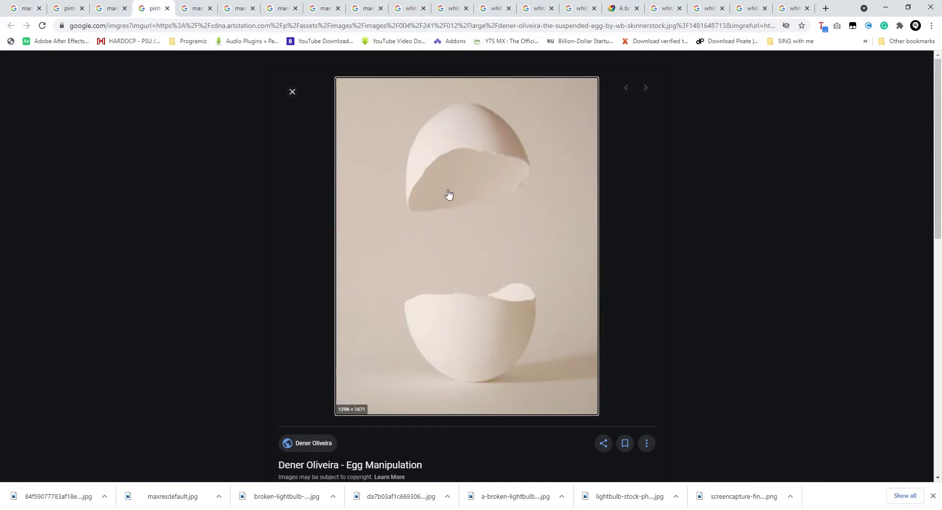
scroll(448, 195, down, 4)
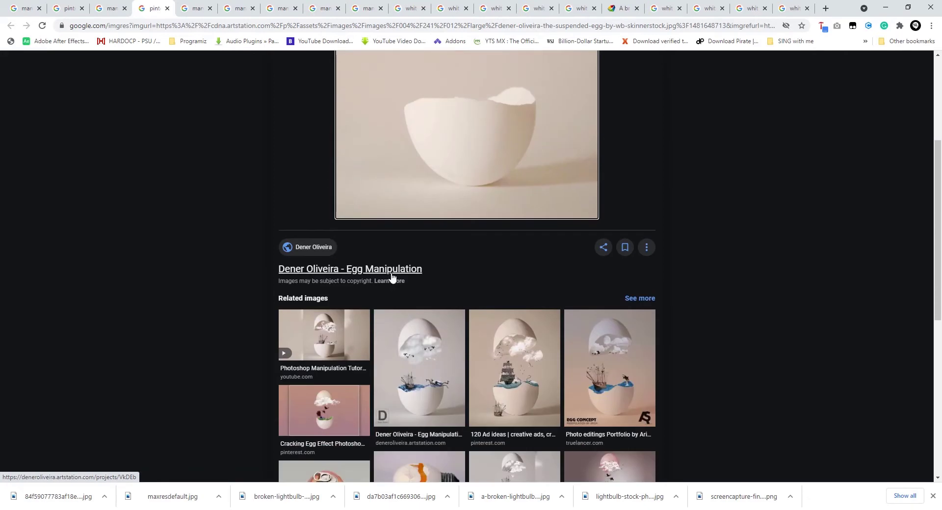
- Open the ArtStation Egg Manipulation source page and open its suspended-eggshell photo in a new tab
middle_click(391, 277)
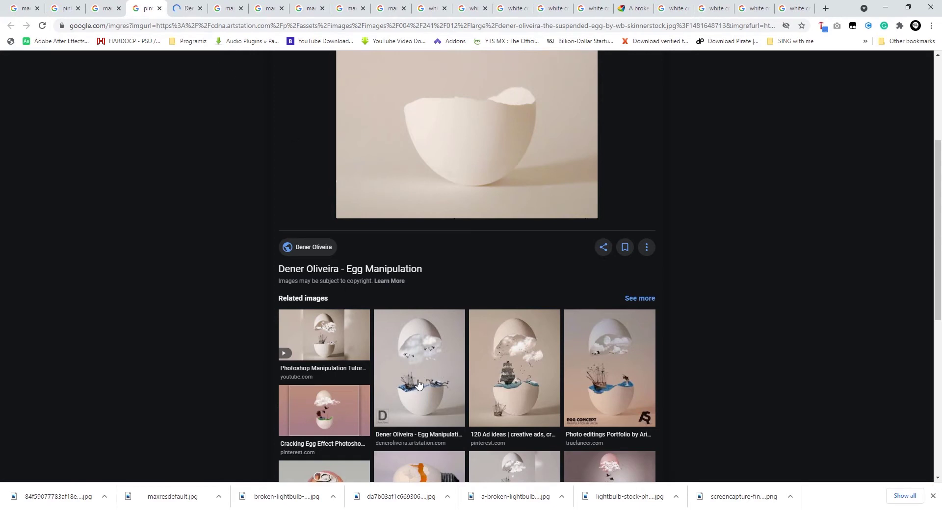
scroll(416, 385, down, 3)
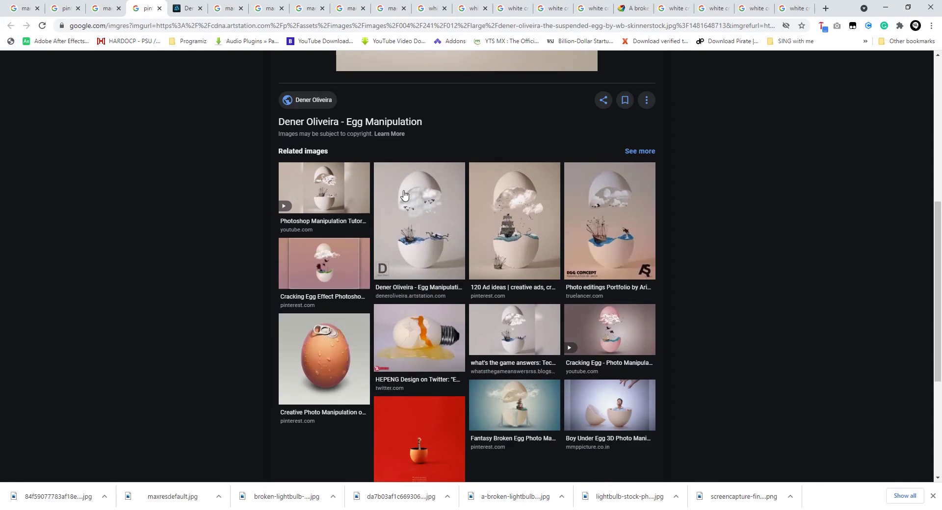
click(187, 8)
scroll(222, 254, down, 3)
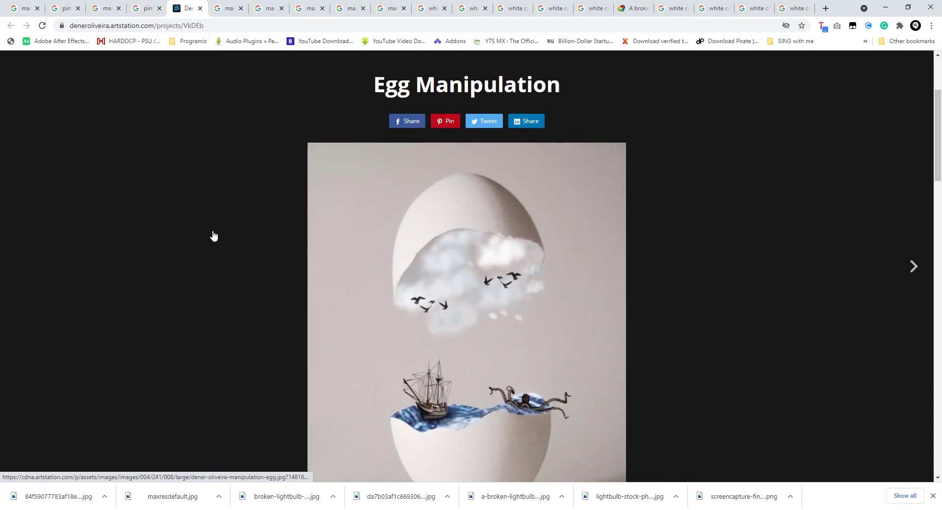
scroll(213, 235, down, 8)
scroll(213, 235, down, 16)
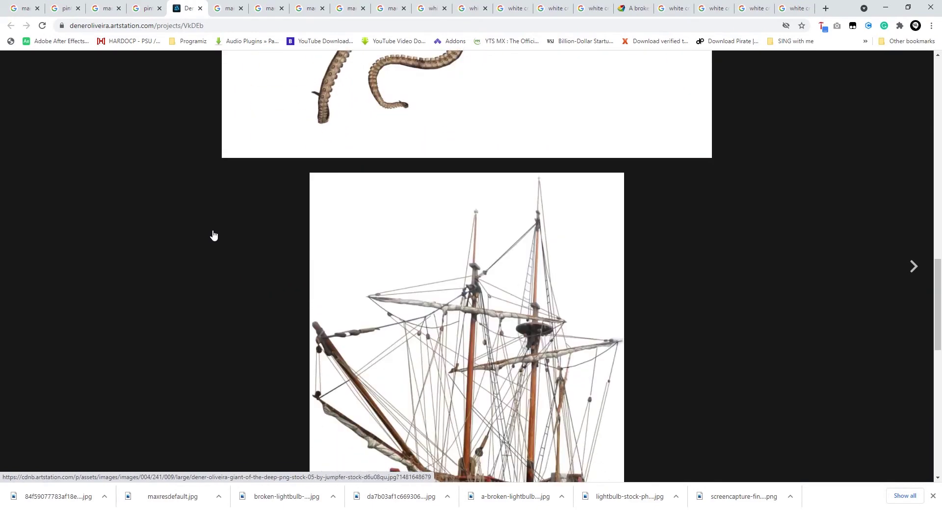
scroll(429, 302, down, 4)
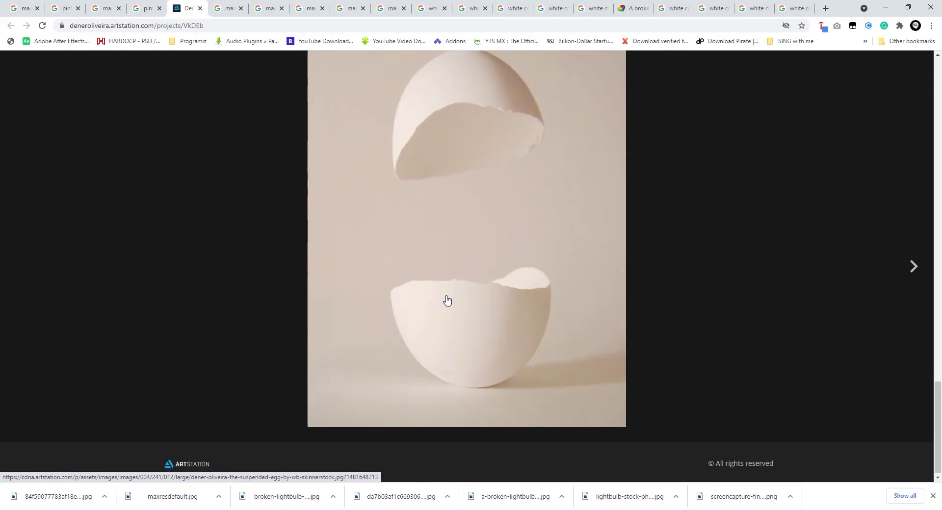
scroll(448, 300, up, 4)
scroll(448, 300, down, 3)
middle_click(444, 283)
scroll(443, 283, down, 1)
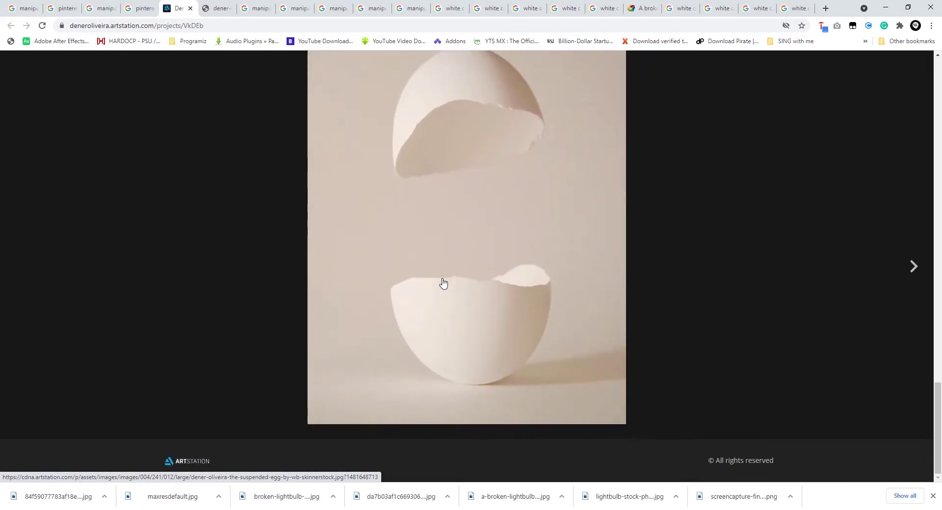
- Save the full-size suspended eggshell photo into Desktop\LOCKDOWN\EGG
click(217, 8)
click(433, 245)
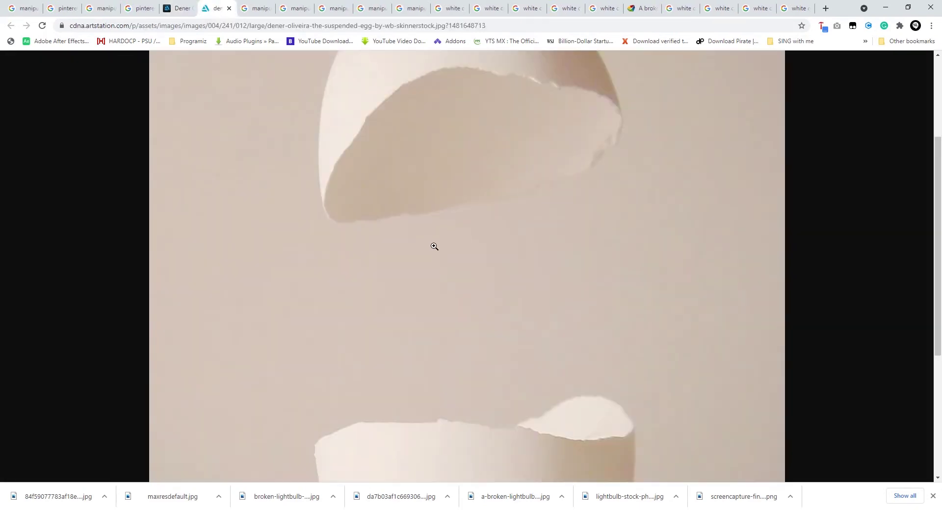
scroll(461, 252, down, 4)
scroll(459, 248, up, 4)
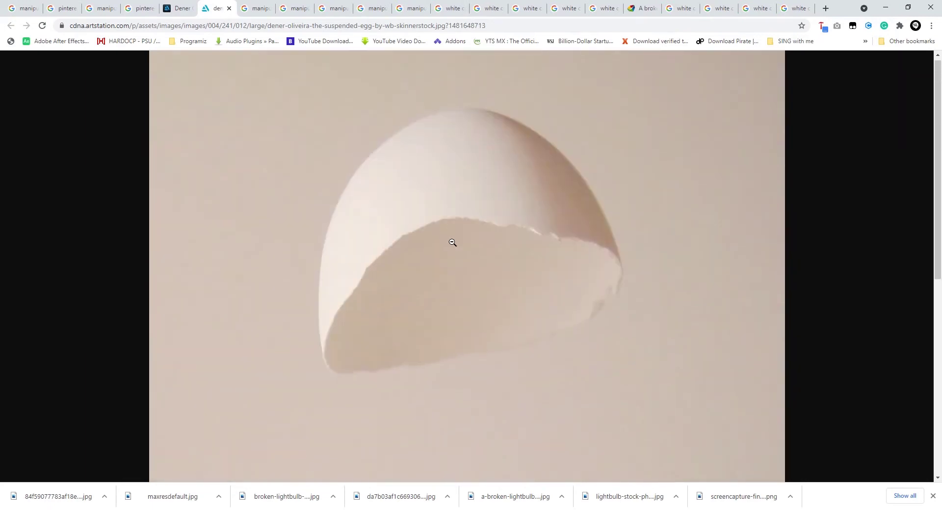
right_click(406, 195)
click(458, 216)
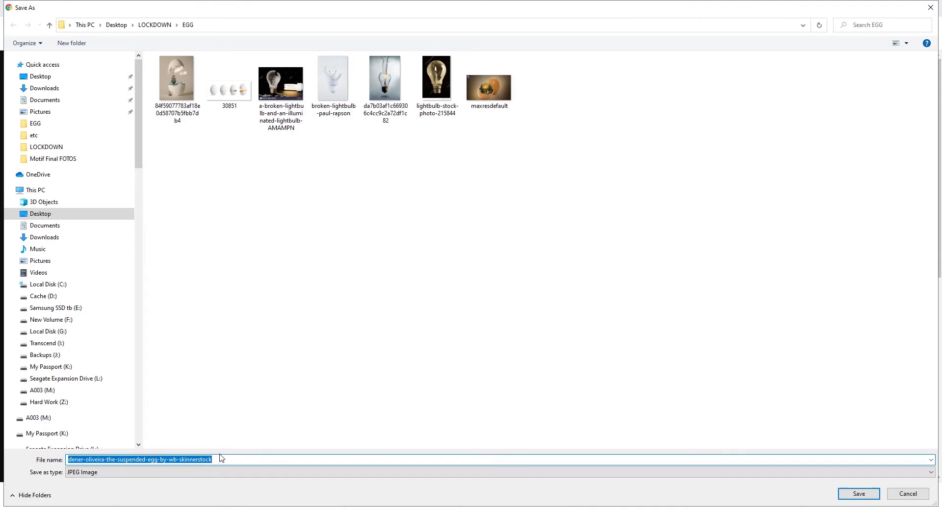
click(844, 494)
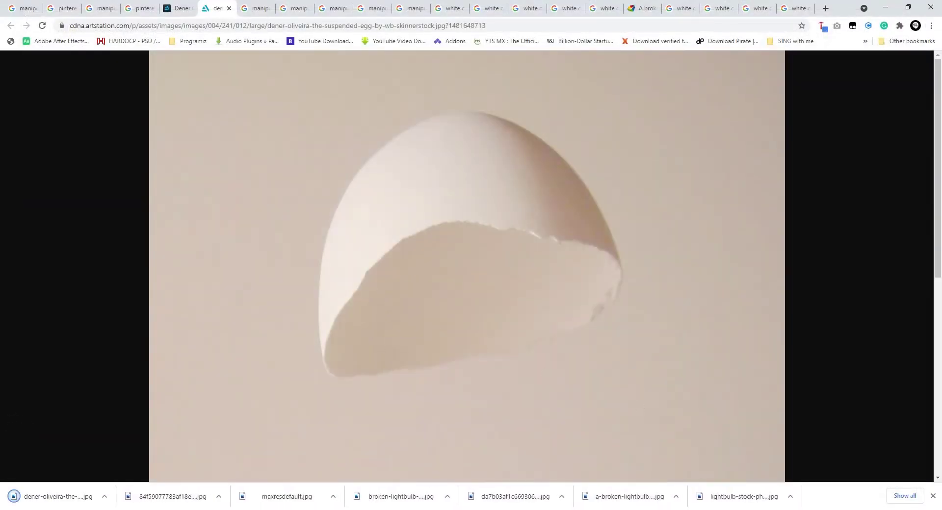
- Dismiss the Start menu and return the egg image to fit-to-window view
mouse_move(155, 509)
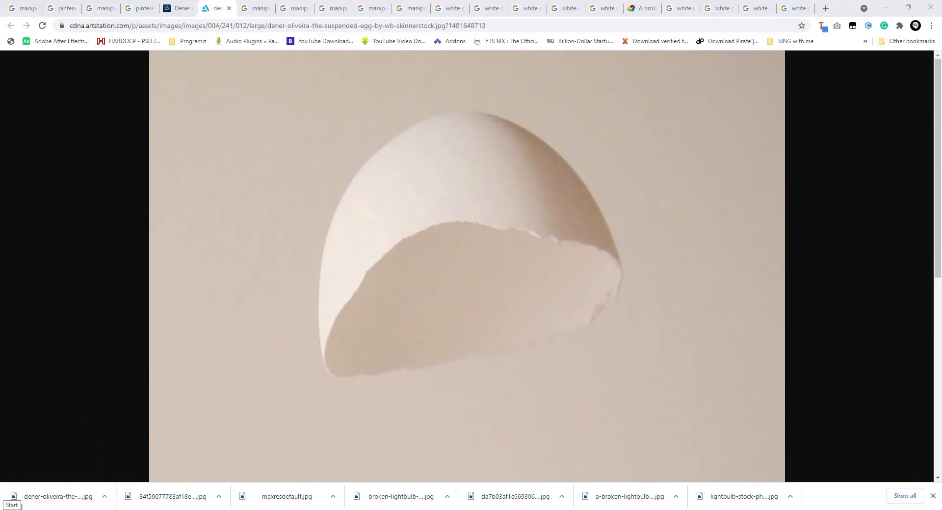
click(11, 508)
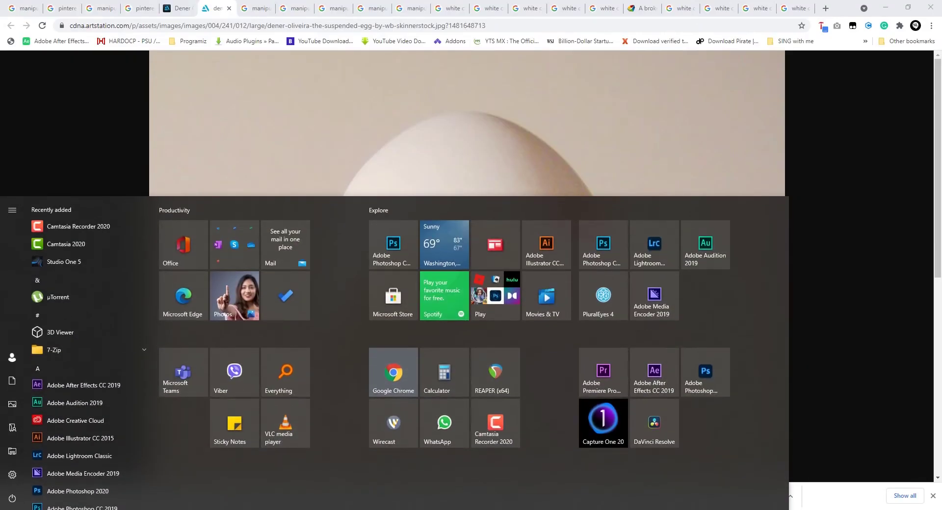
click(11, 507)
click(11, 507)
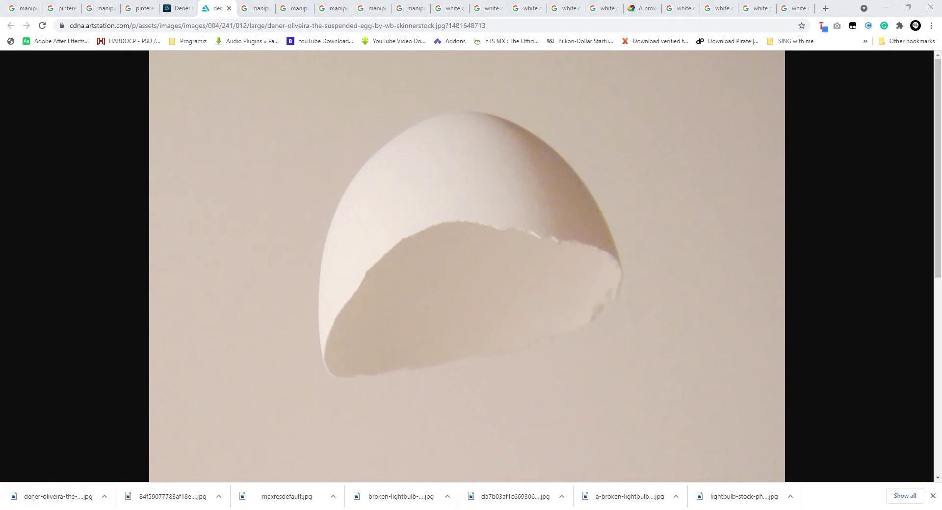
click(713, 382)
scroll(446, 360, down, 6)
click(469, 255)
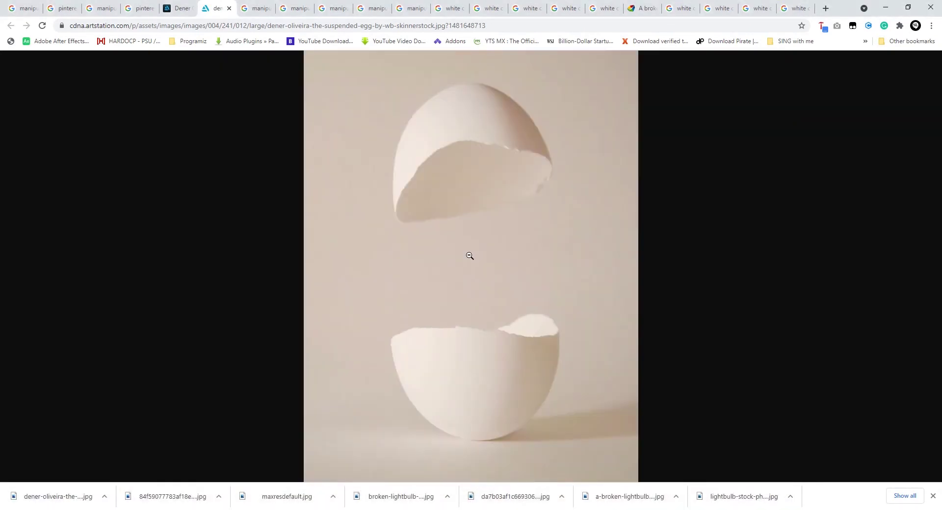
click(470, 254)
click(466, 245)
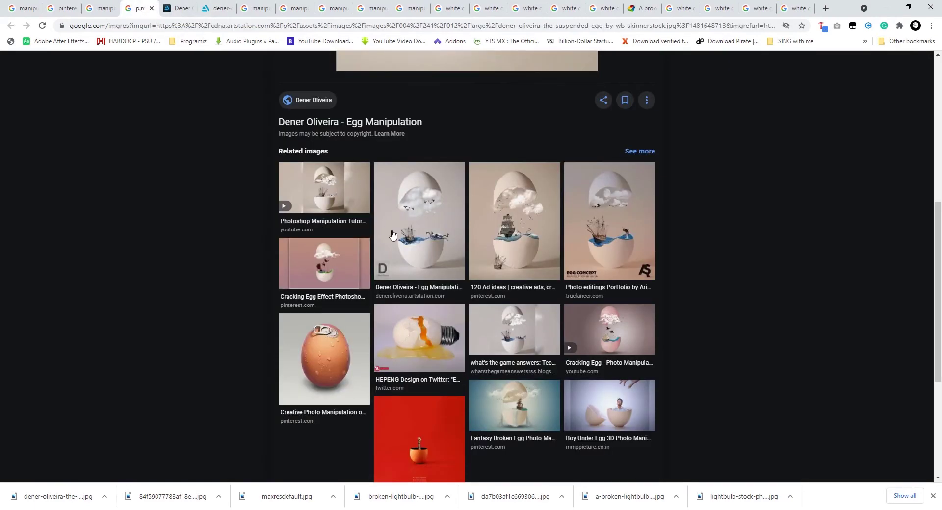
- Open the pink Cracking Egg tutorial video in a new tab, then close it
click(377, 239)
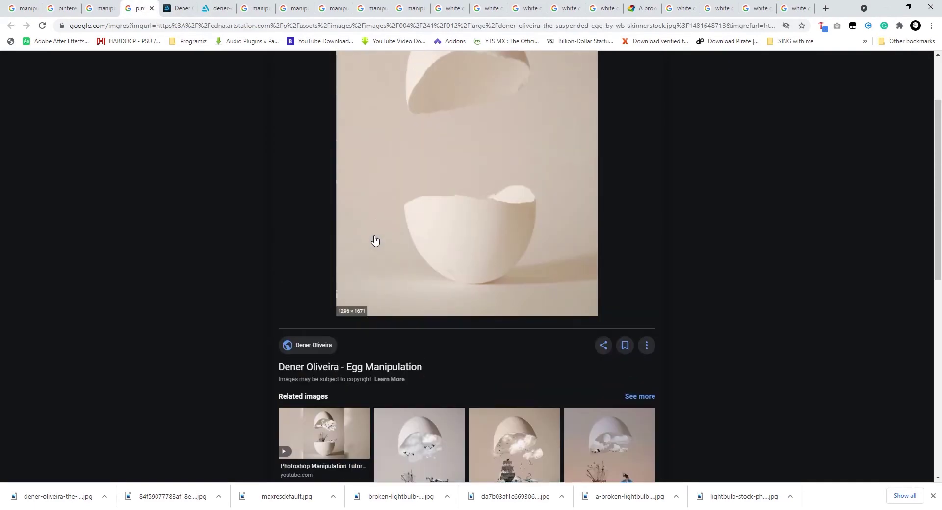
click(101, 10)
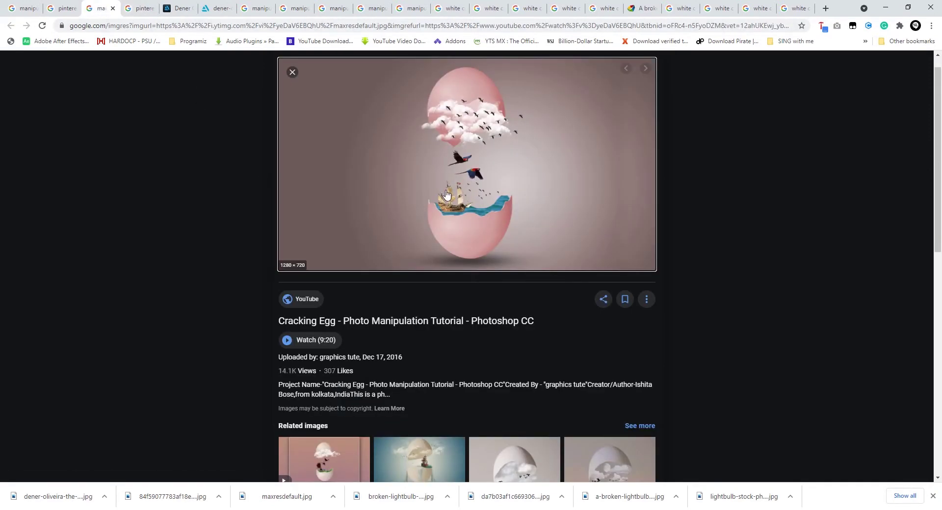
middle_click(493, 211)
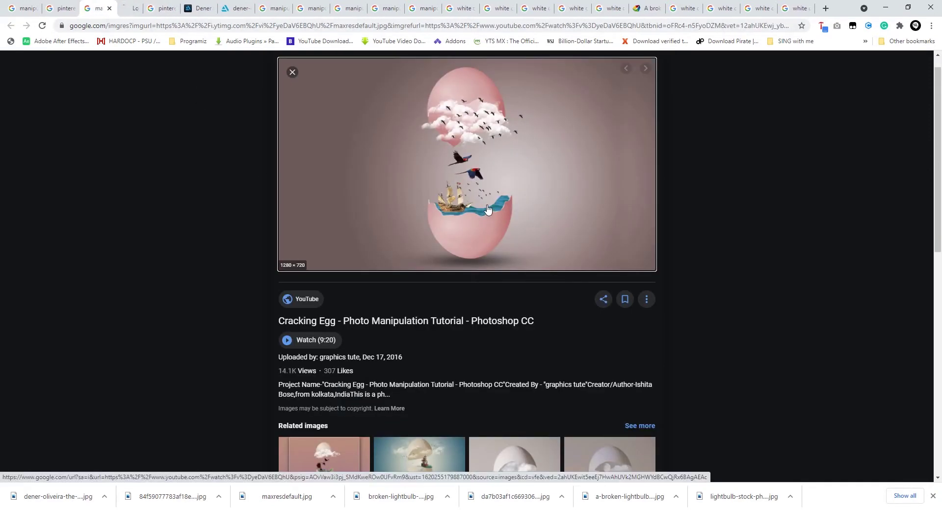
click(133, 10)
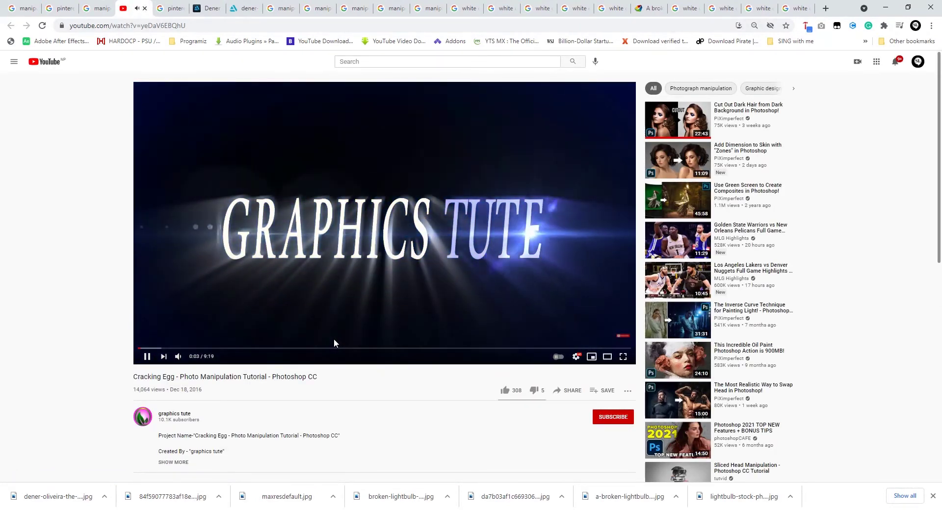
click(145, 8)
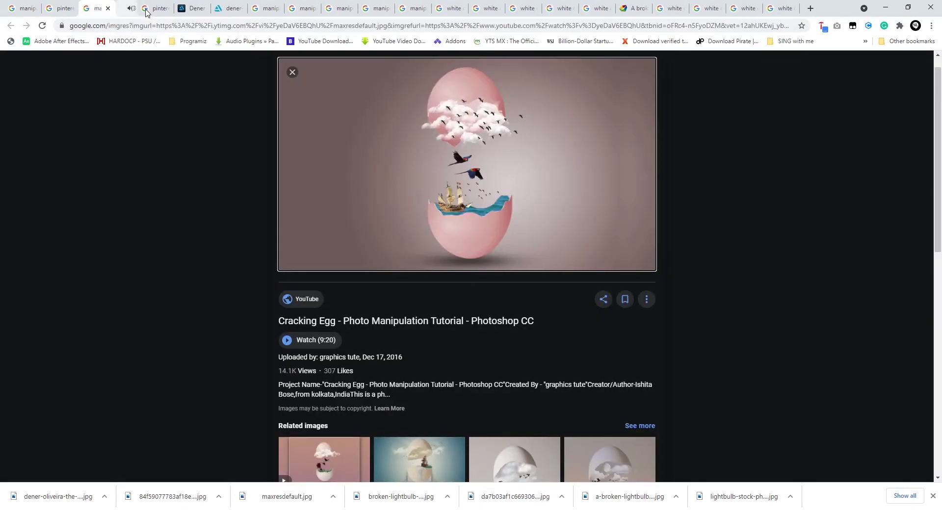
scroll(362, 325, down, 2)
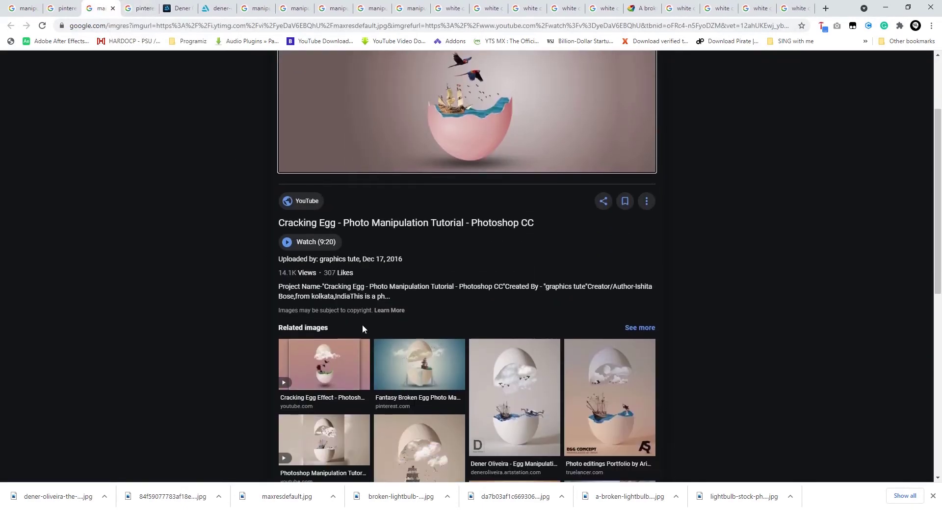
scroll(362, 325, up, 3)
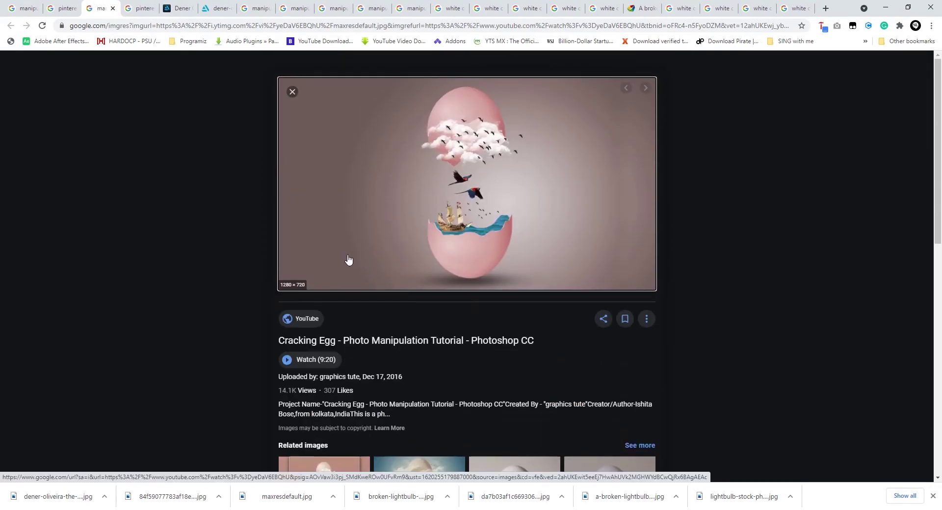
click(139, 7)
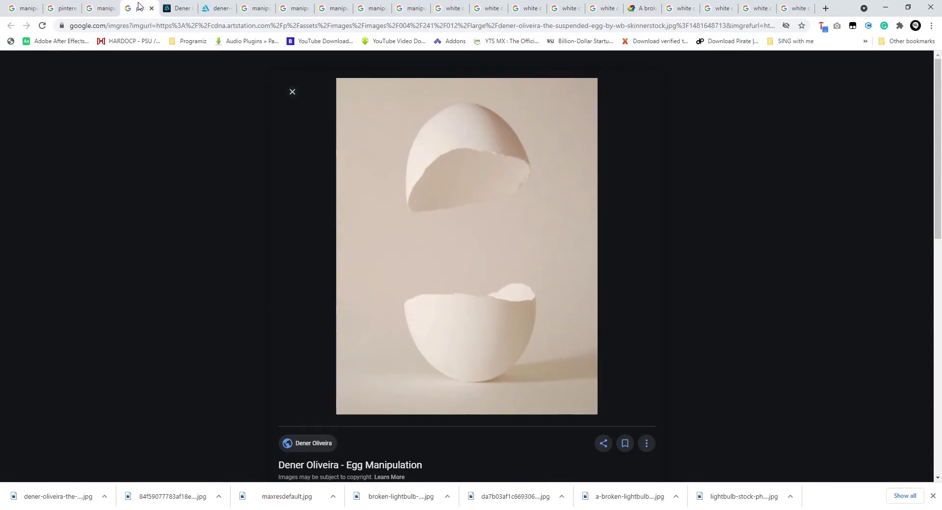
click(178, 8)
click(216, 8)
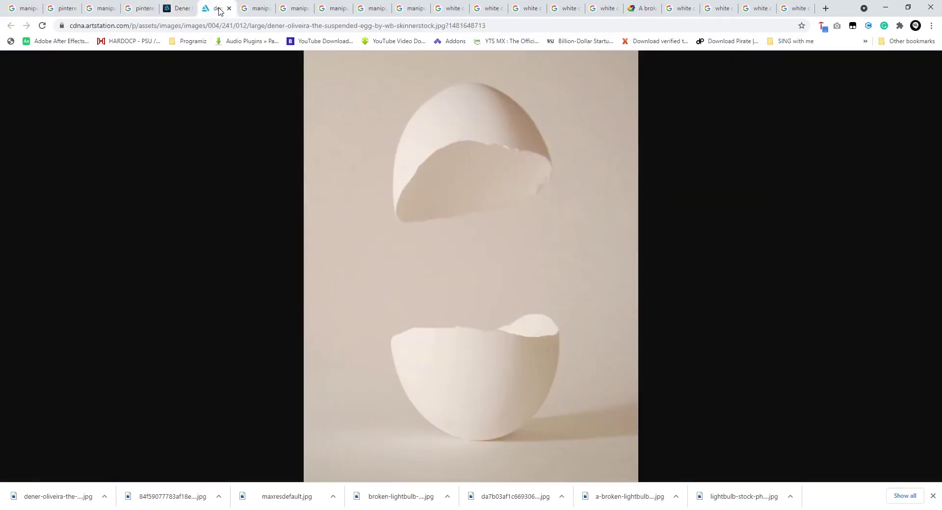
click(253, 9)
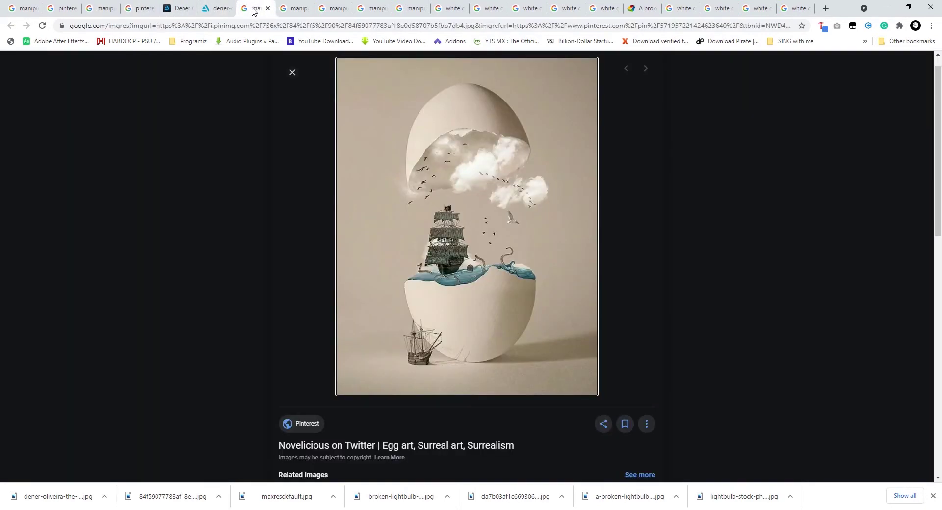
click(292, 10)
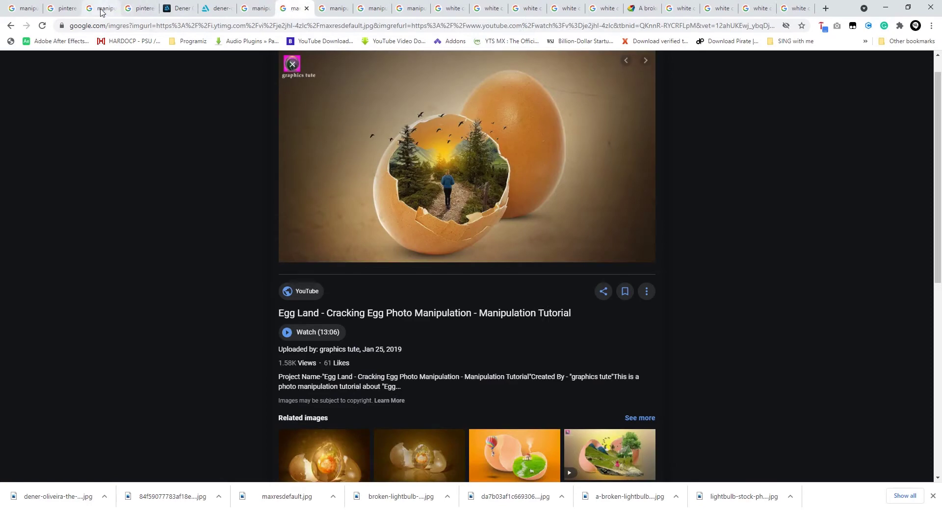
click(101, 9)
click(63, 9)
scroll(158, 176, up, 7)
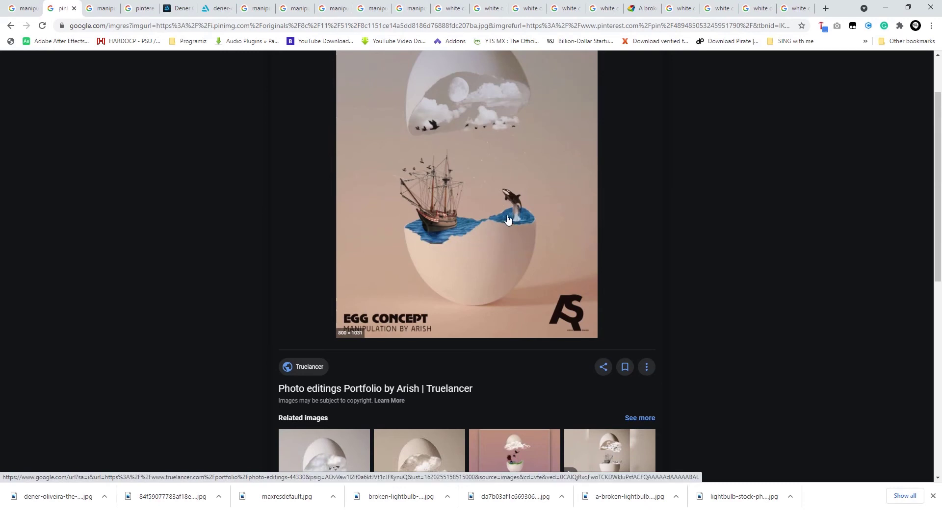
click(19, 10)
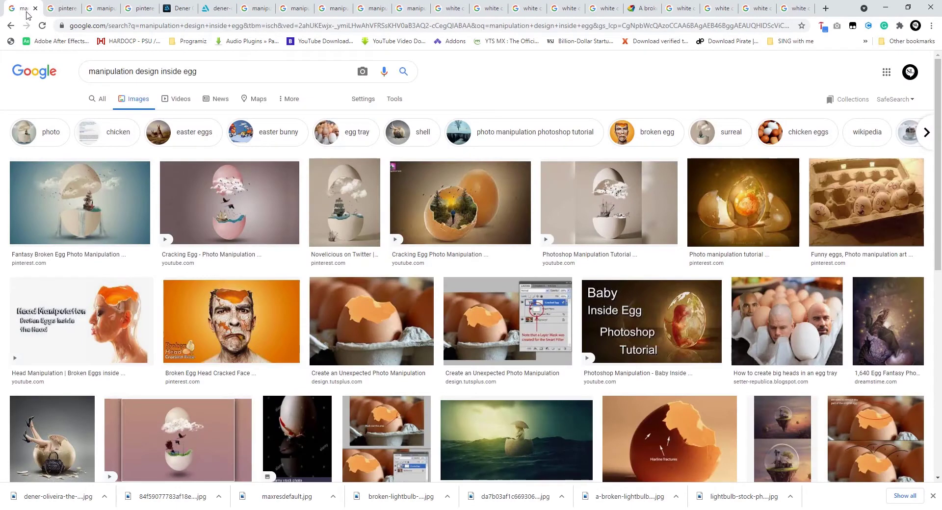
- Browse the Fantasy Broken Egg, Dener Oliveira and Egg Trees Sky previews, then switch to Photoshop
middle_click(120, 214)
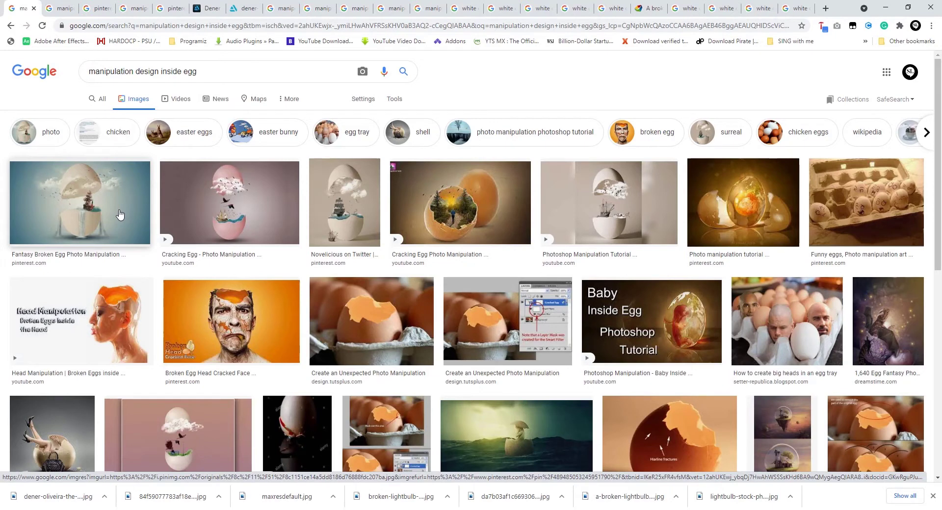
click(48, 8)
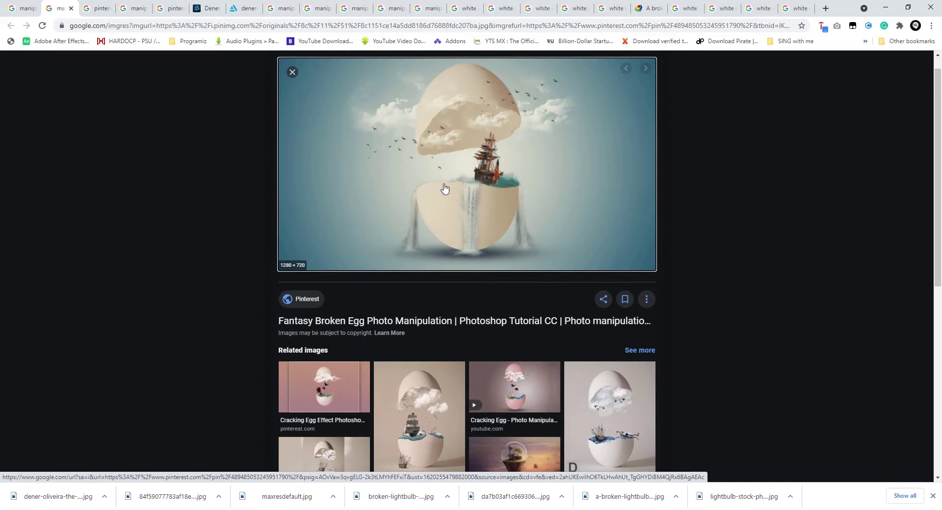
scroll(500, 228, down, 4)
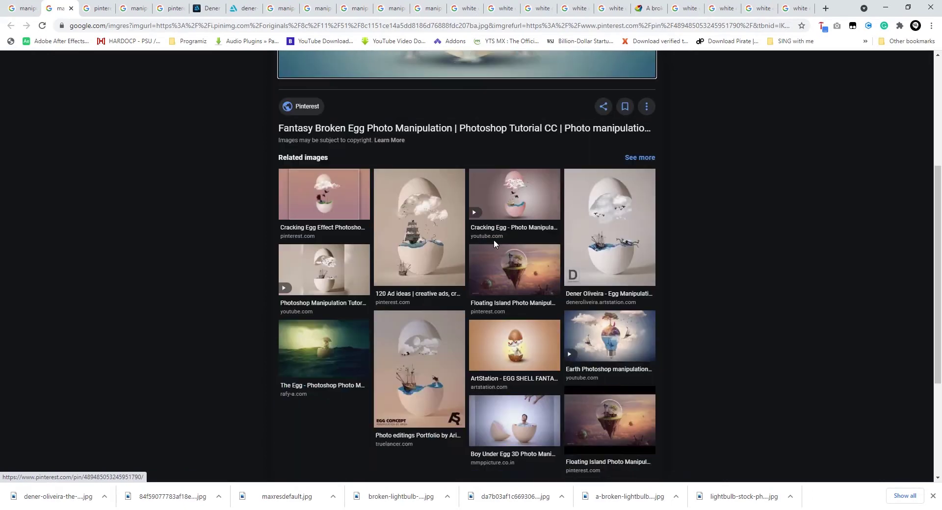
click(616, 262)
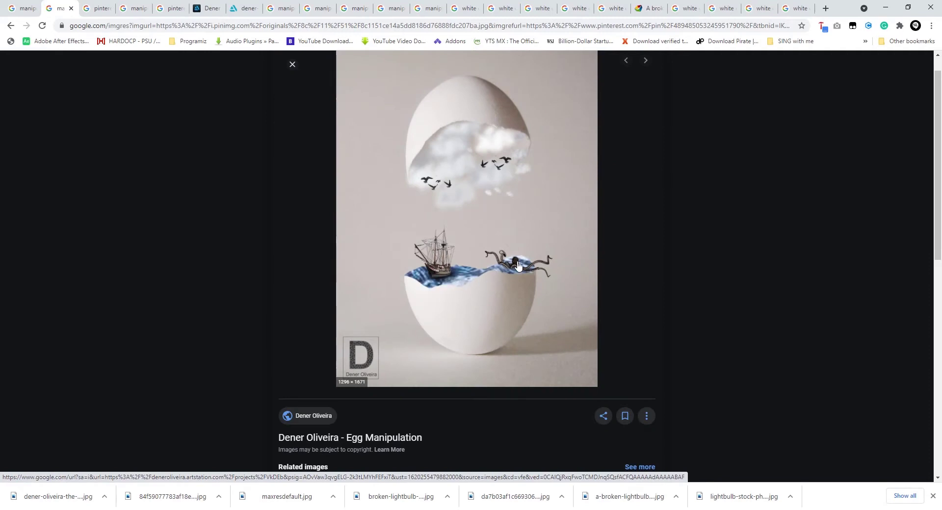
scroll(518, 265, down, 4)
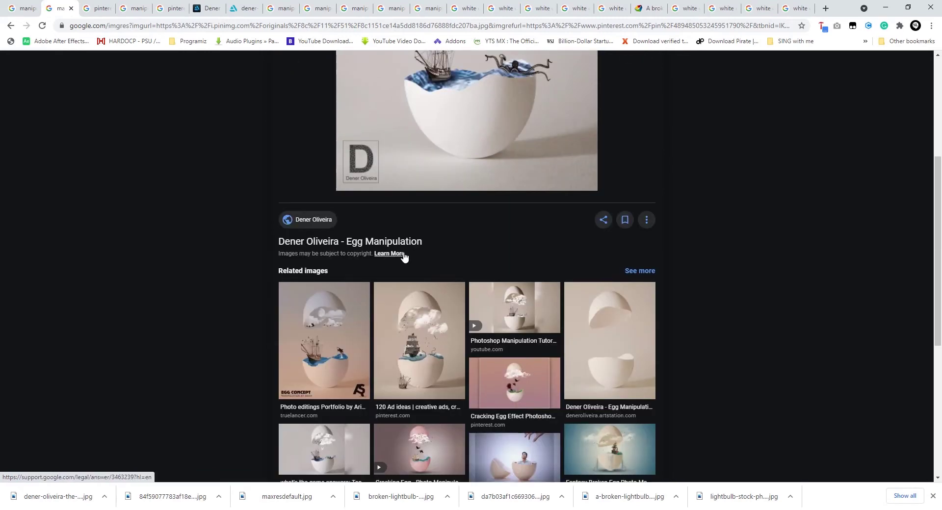
scroll(403, 256, down, 2)
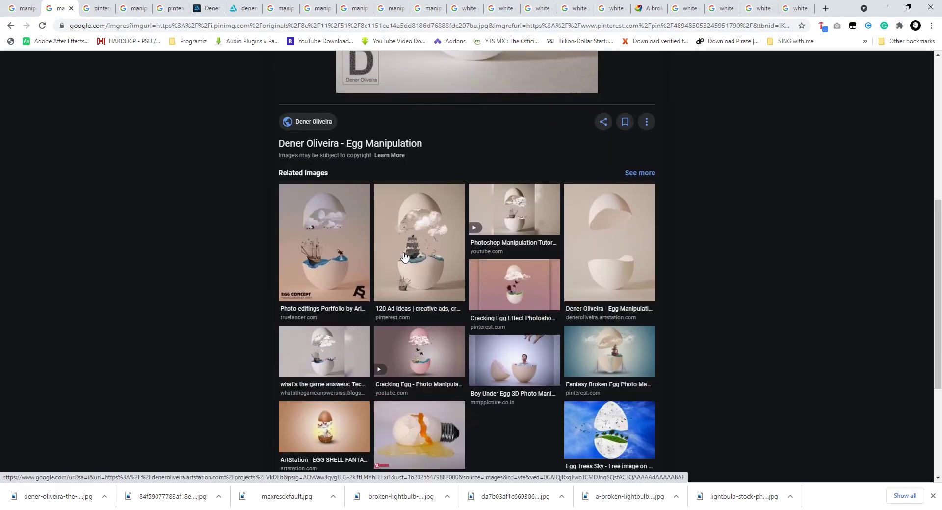
click(572, 424)
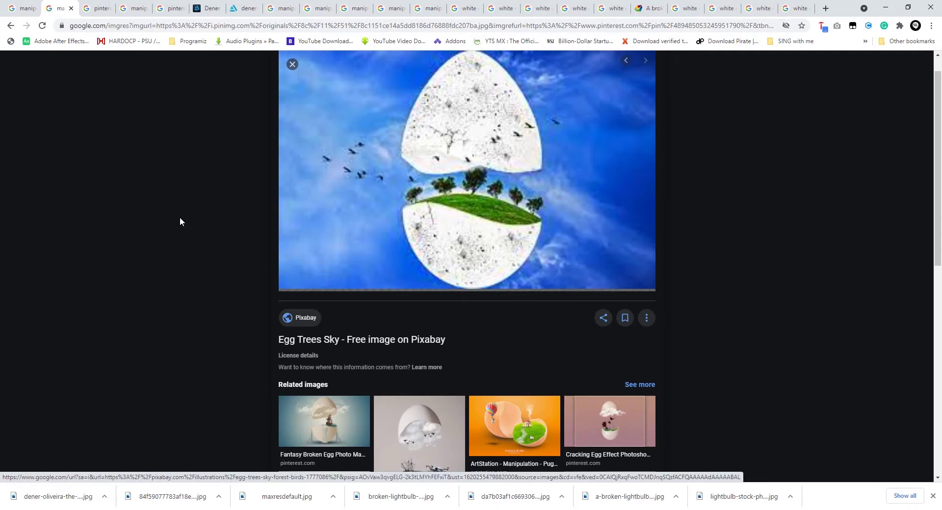
key(alt+Tab)
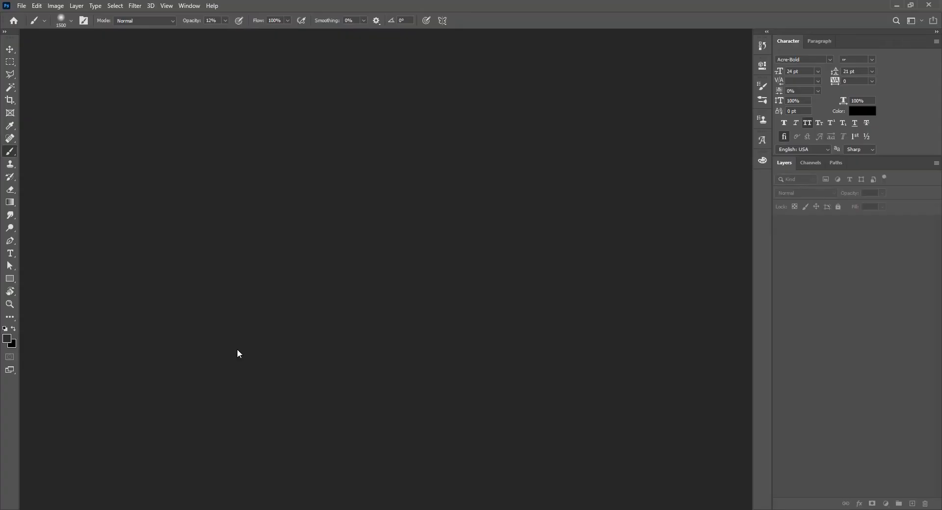
- Close the file browser and minimize Photoshop and Chrome to reach the desktop
key(alt+Tab)
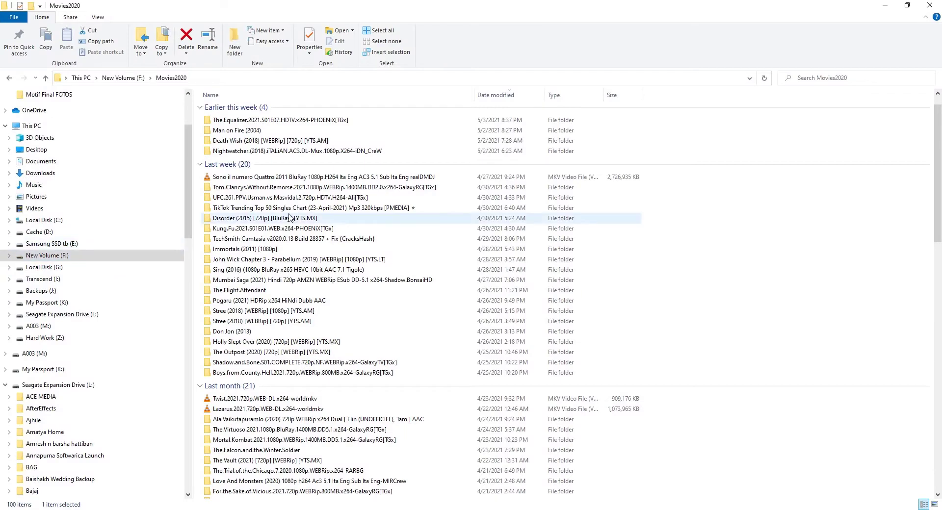
click(33, 127)
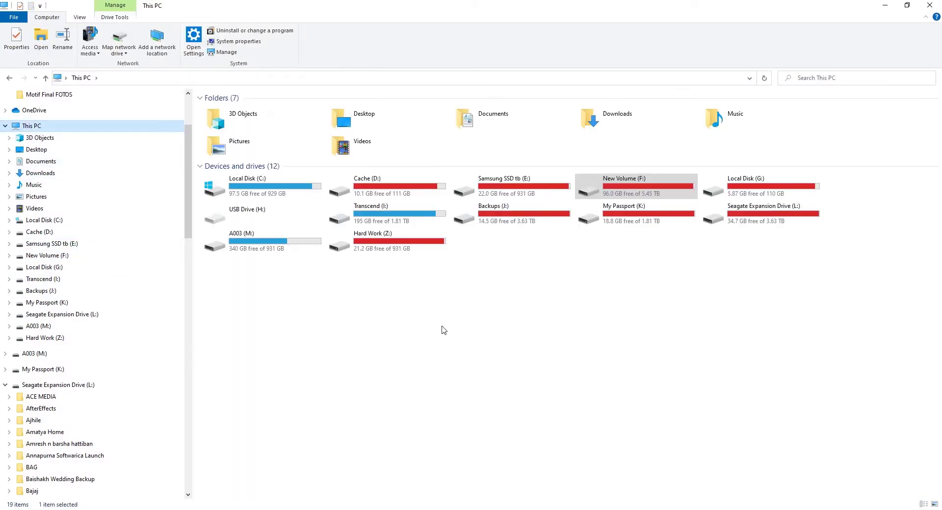
click(938, 5)
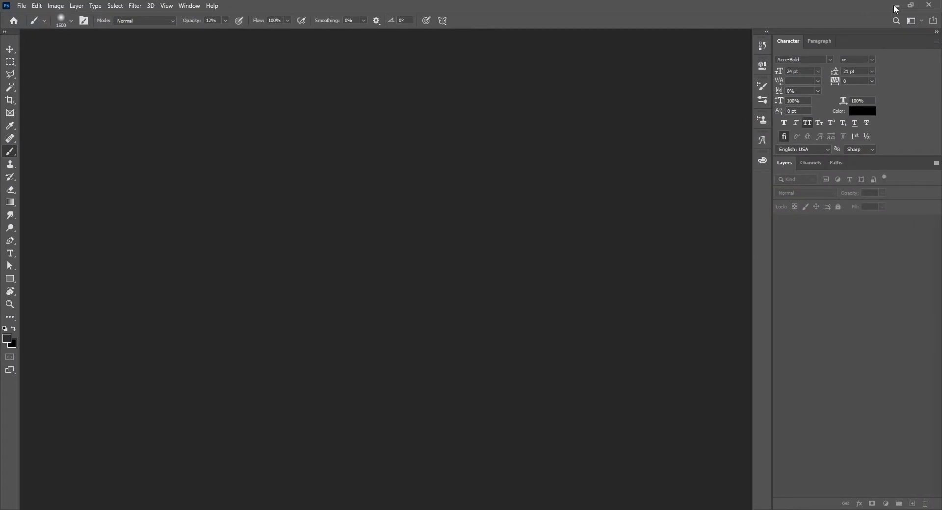
click(895, 7)
click(886, 7)
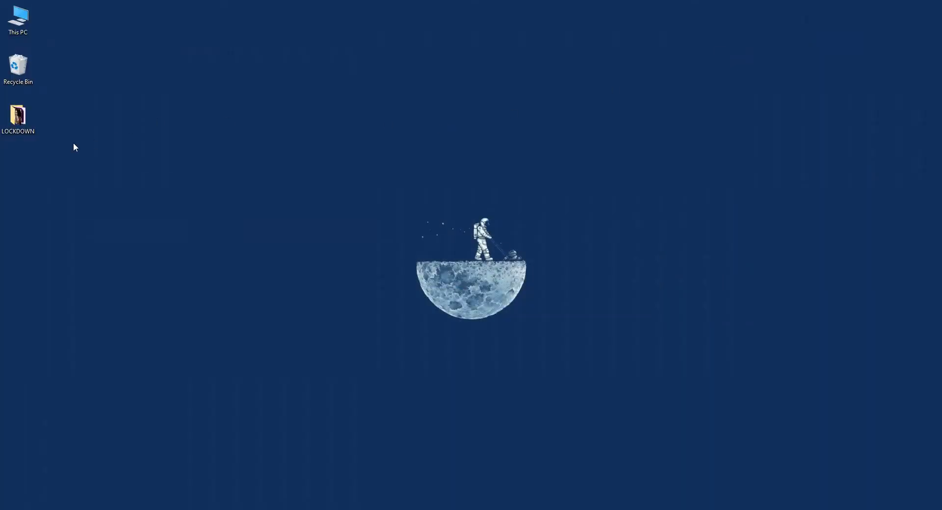
- Show LOCKDOWN > EGG as extra large icons and drag the suspended eggshell photo into Photoshop
double_click(26, 122)
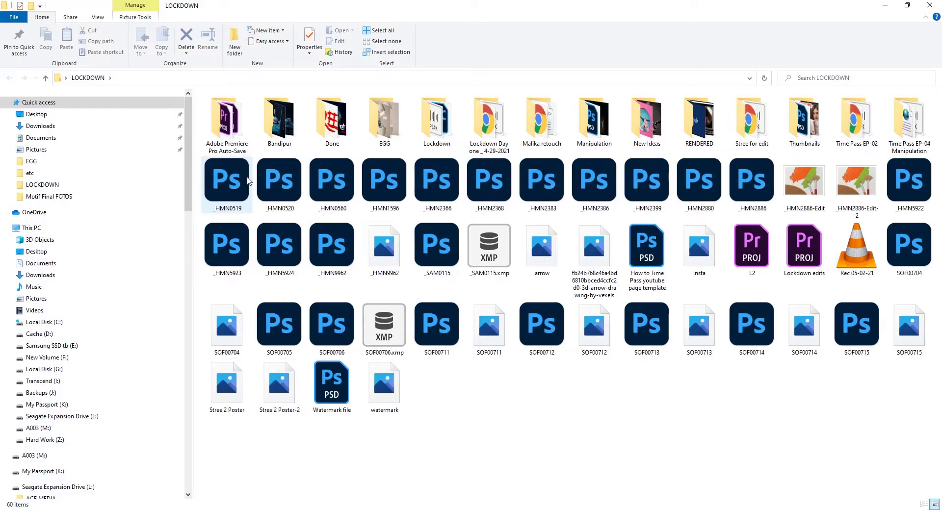
double_click(384, 120)
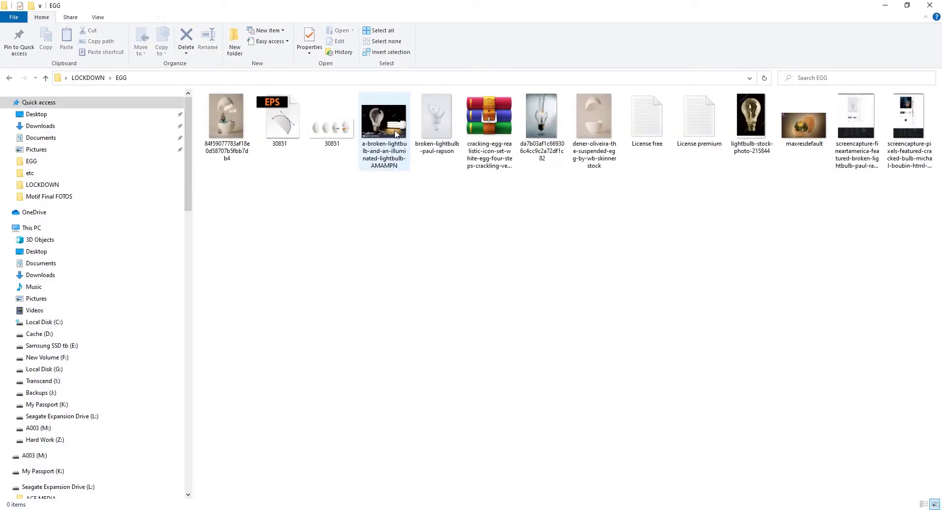
right_click(328, 211)
mouse_move(359, 214)
click(453, 215)
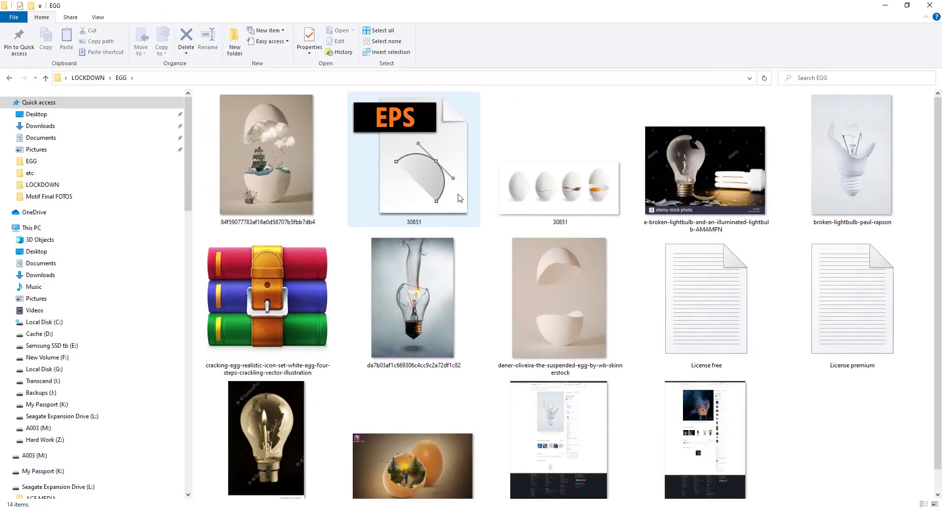
click(555, 301)
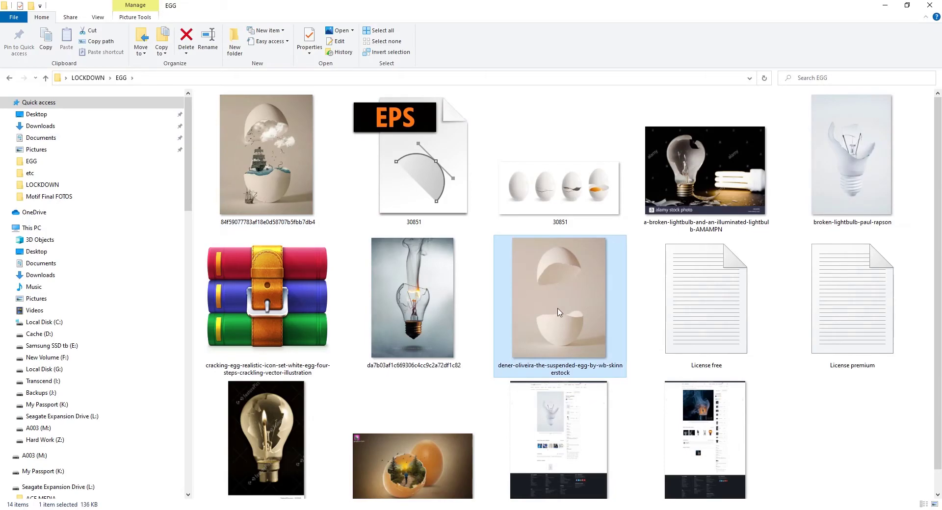
drag(560, 312, 345, 149)
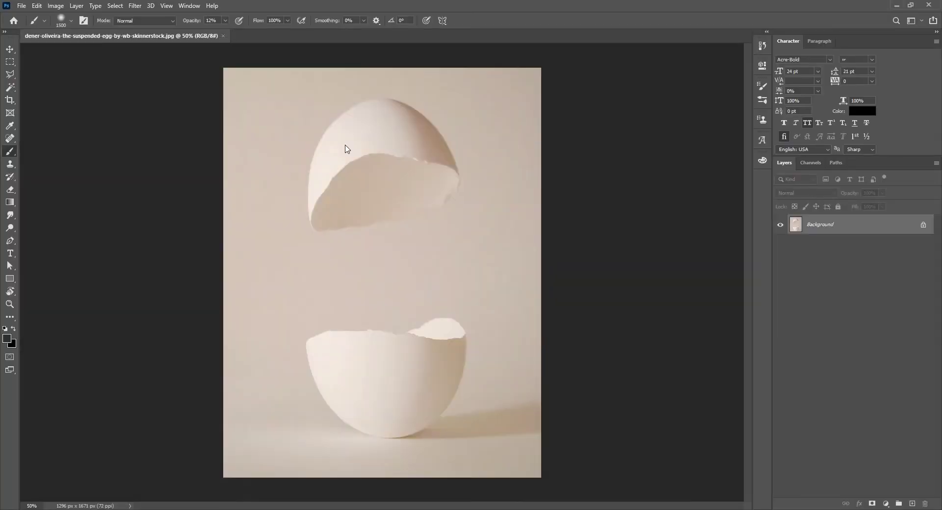
- Zoom the eggshell photo to 100% and check its 1296 x 1671 px image size
click(9, 50)
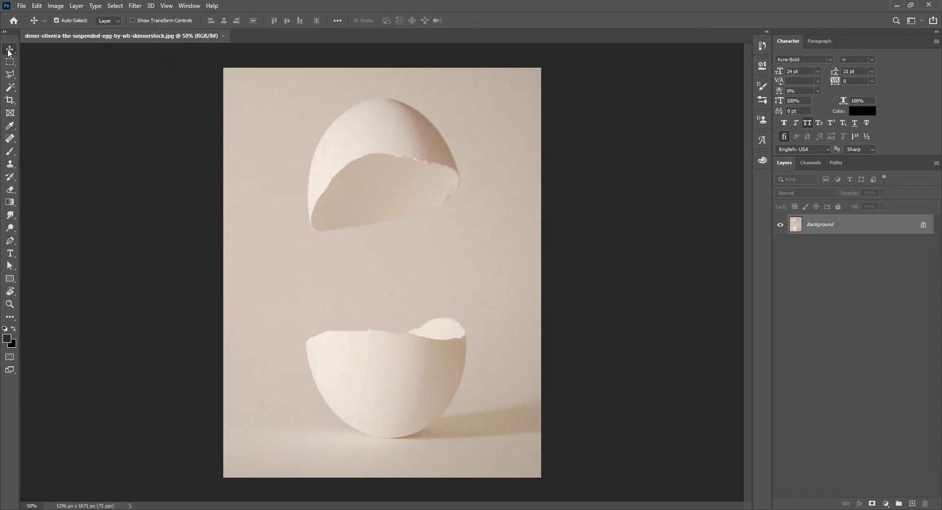
ctrl+click(402, 290)
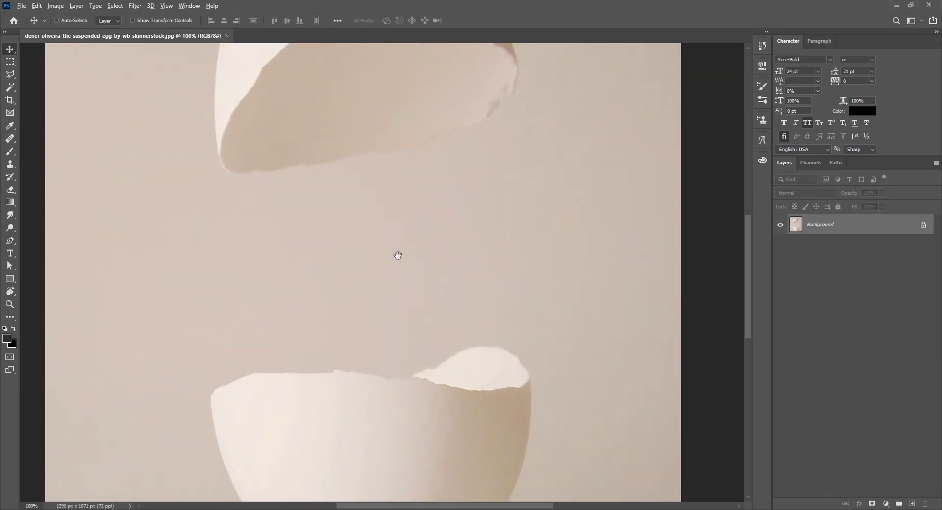
key(ctrl+alt+i)
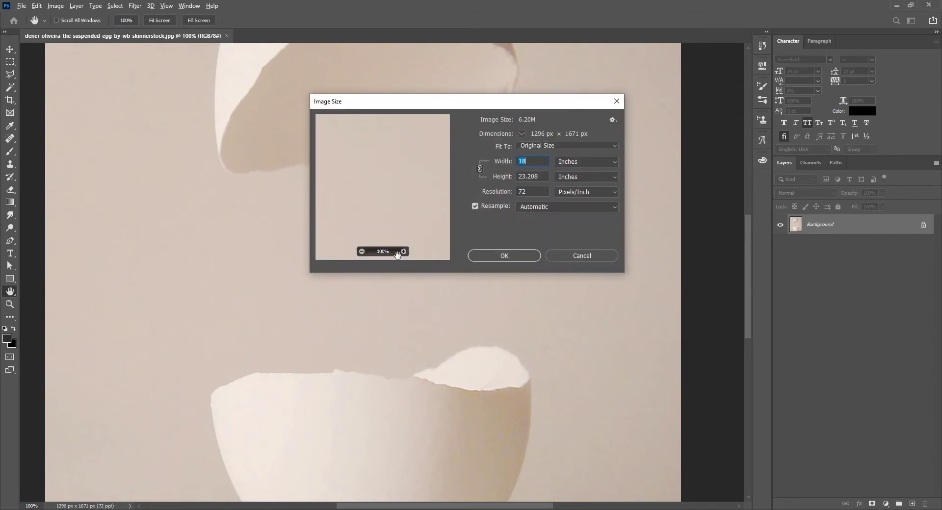
click(581, 256)
- Zoom between 50% and 66.7%, pan across the photo, then bring the browser back up
ctrl+alt+click(375, 295)
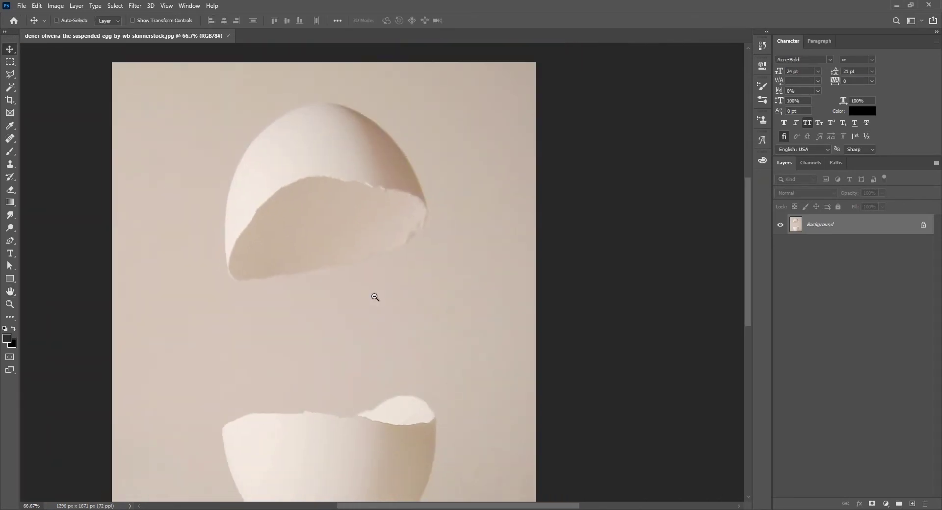
ctrl+alt+click(375, 297)
ctrl+click(406, 335)
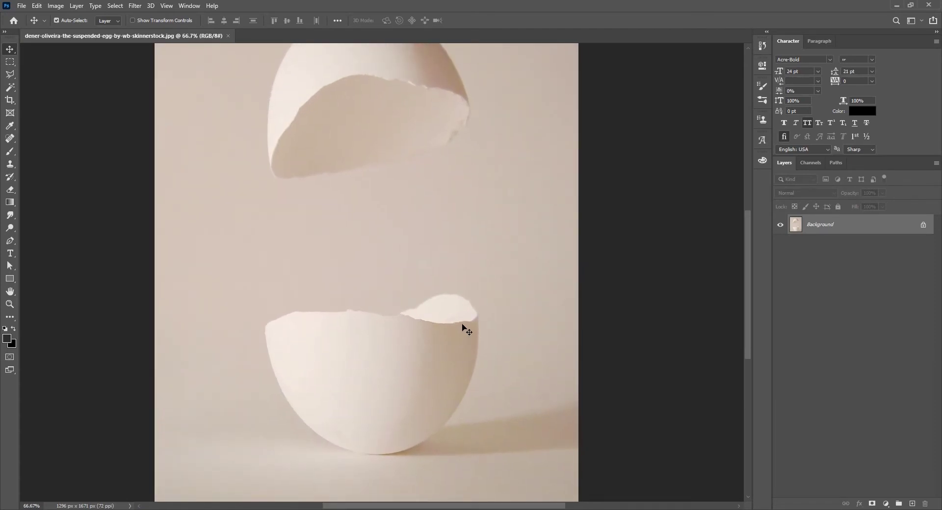
drag(455, 275, 510, 276)
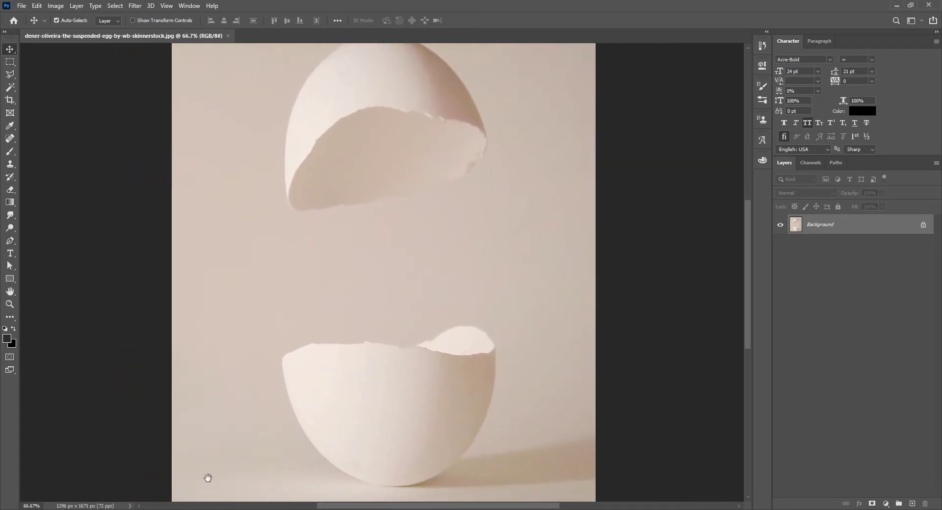
click(197, 509)
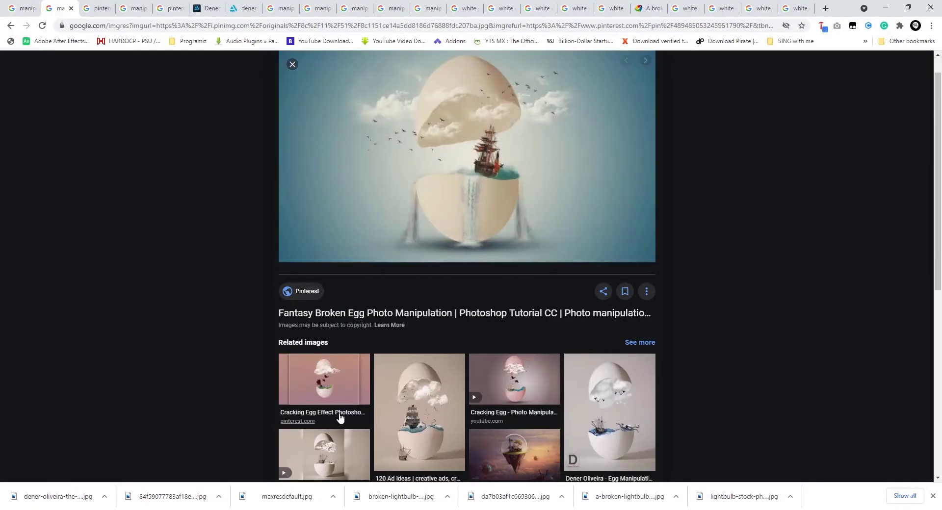
- Open the Fantasy Broken Egg reference, then the tall 120 Ad ideas ship-in-egg image
click(340, 421)
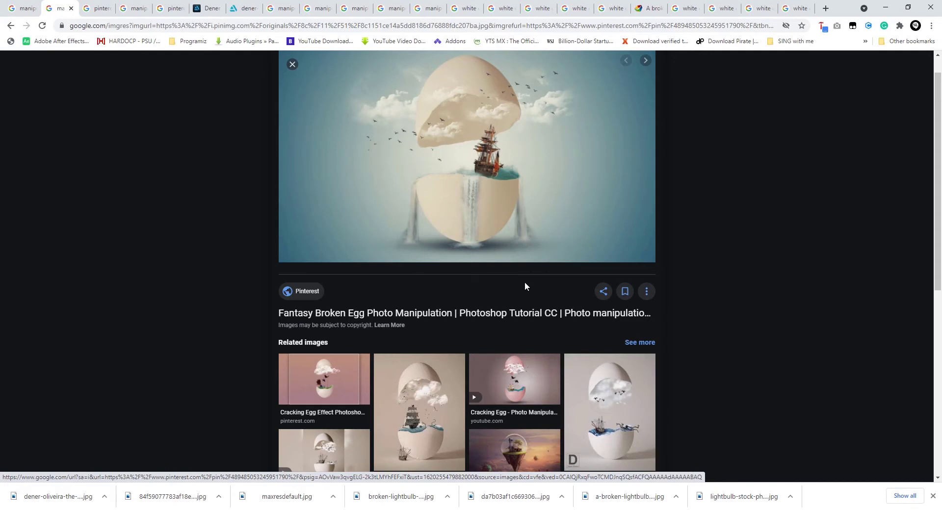
scroll(484, 322, down, 2)
click(445, 292)
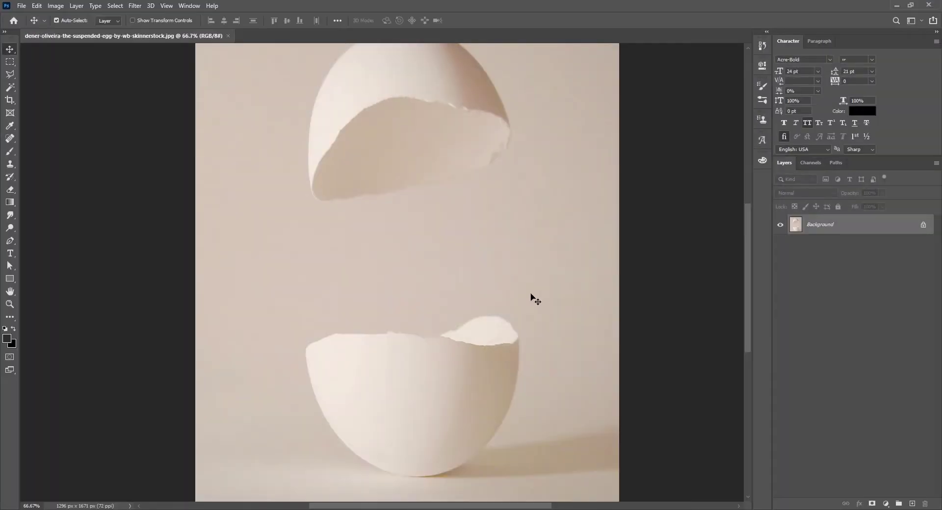
- Zoom and pan the egg photo in Photoshop, comparing it with the ship-in-egg reference
key(ctrl+space)
alt+click(442, 287)
ctrl+click(436, 287)
ctrl+click(435, 288)
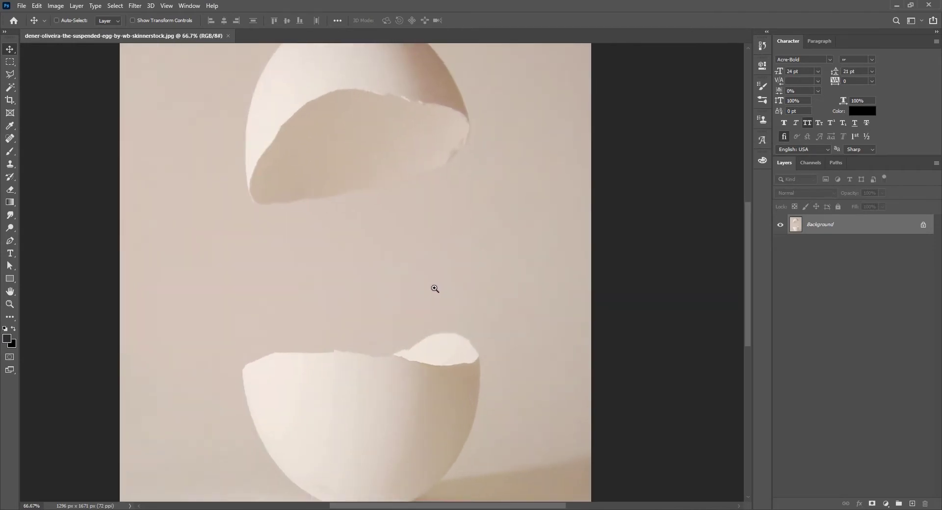
drag(415, 285, 460, 254)
alt+click(438, 259)
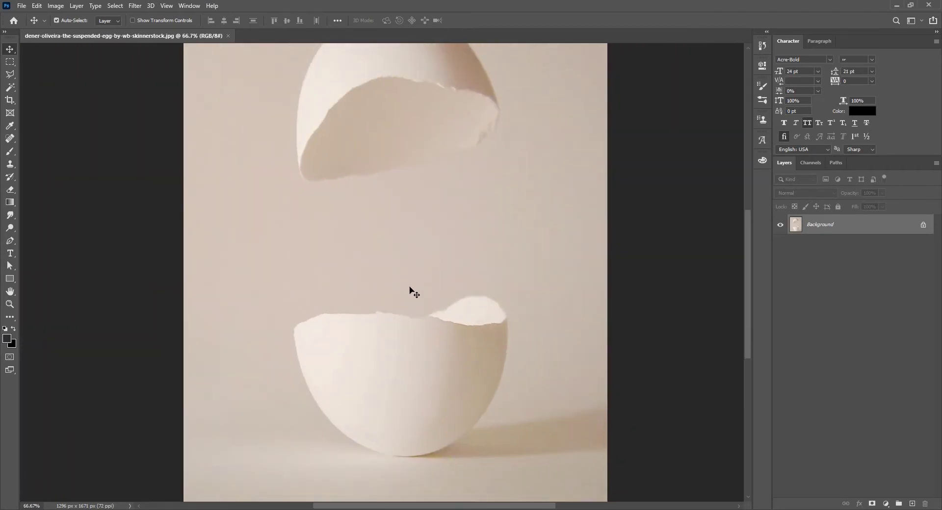
key(alt+Tab)
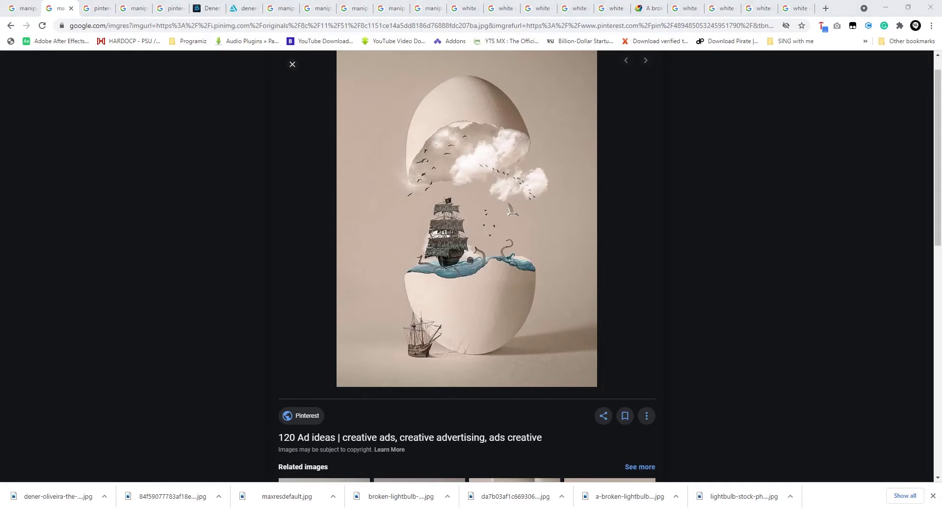
key(alt+Tab)
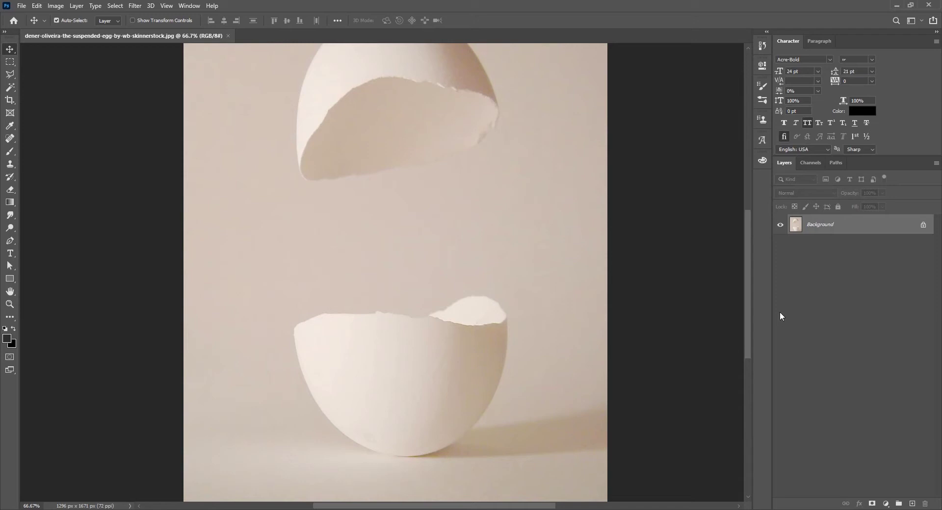
- Duplicate the egg photo as Layer 1 and flip it vertically
key(ctrl+j)
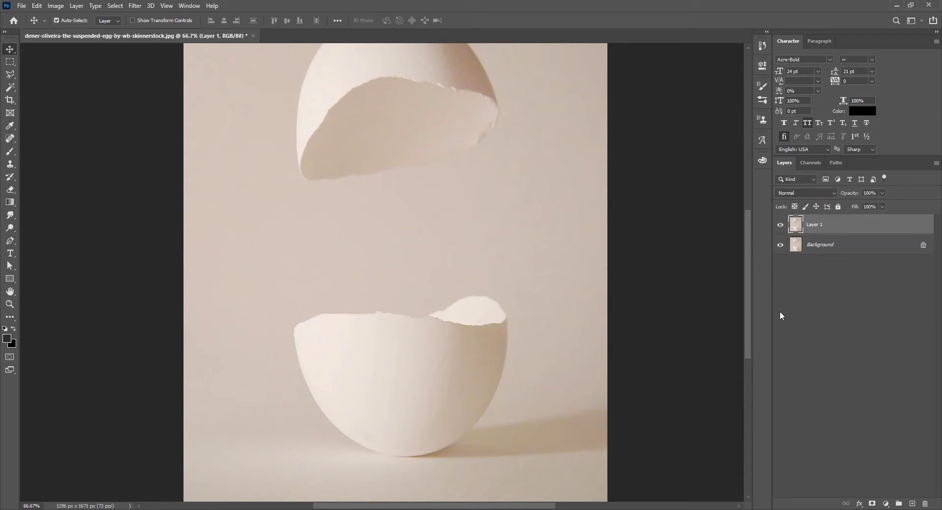
key(ctrl+minus)
key(ctrl+minus)
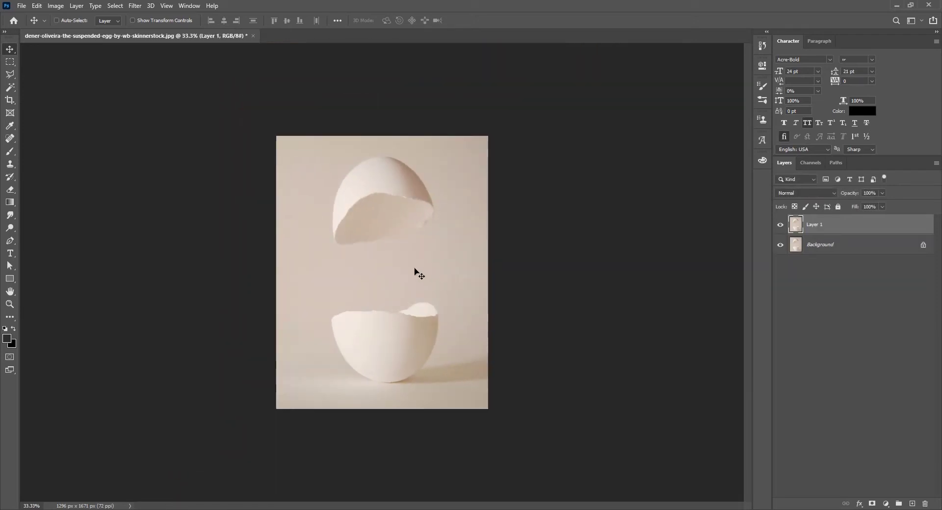
key(ctrl+t)
right_click(393, 251)
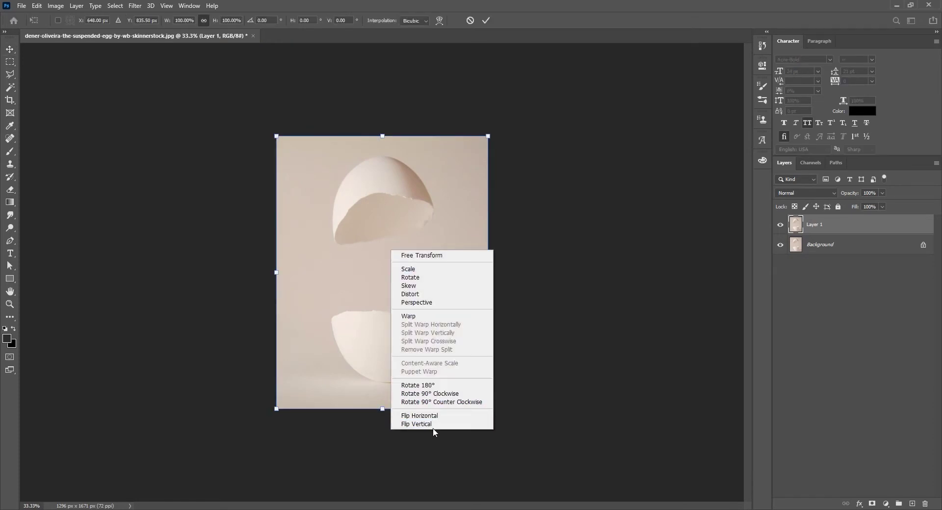
click(416, 424)
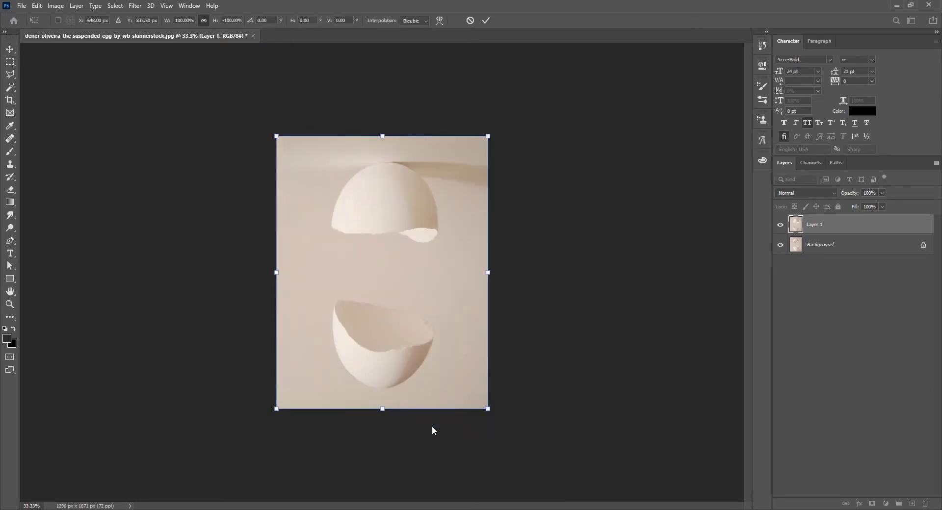
ctrl+click(423, 329)
ctrl+click(423, 329)
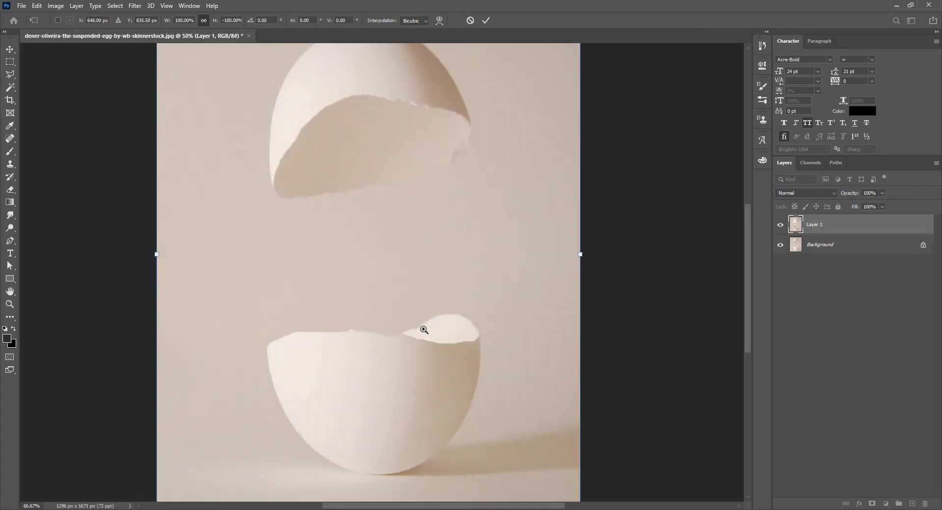
ctrl+click(423, 330)
drag(409, 317, 371, 228)
alt+click(372, 229)
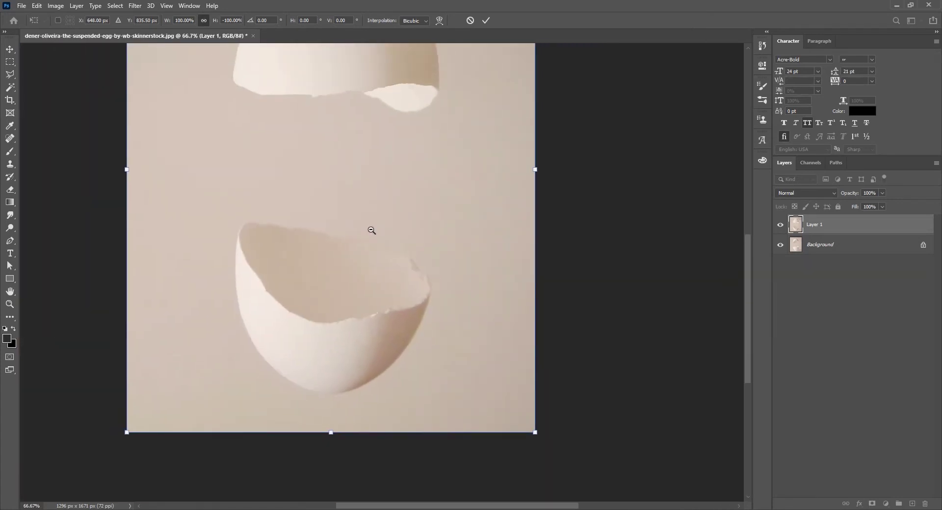
alt+click(370, 230)
ctrl+click(378, 271)
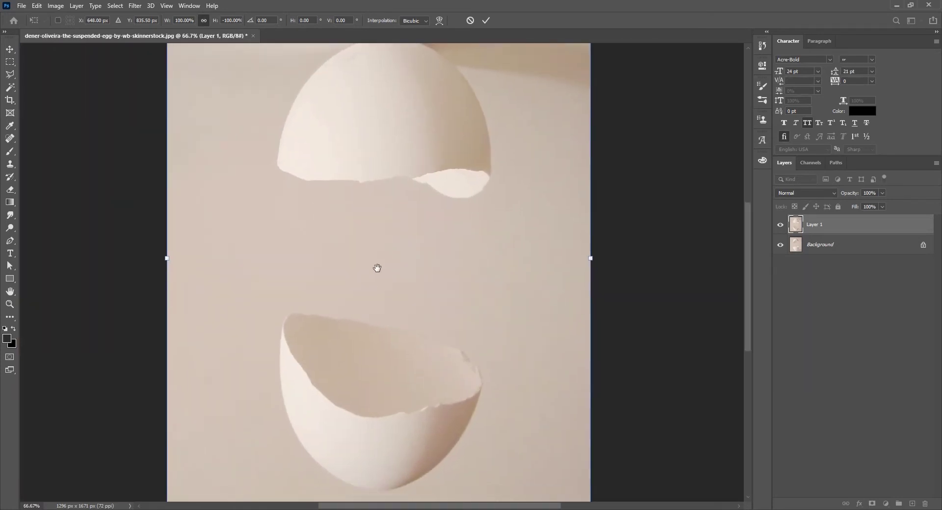
key(Return)
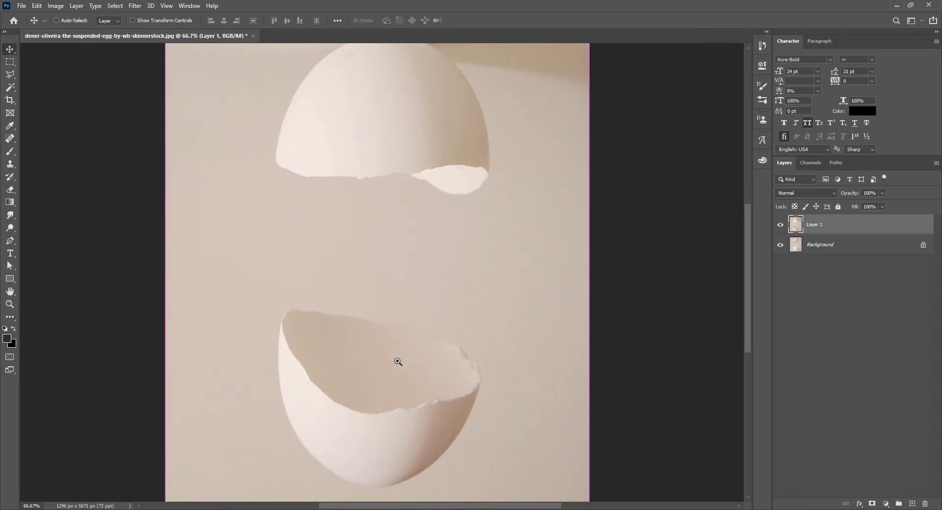
- Check the flipped lower eggshell, then duplicate Layer 1 into Layer 1 copy
ctrl+click(391, 357)
alt+click(374, 329)
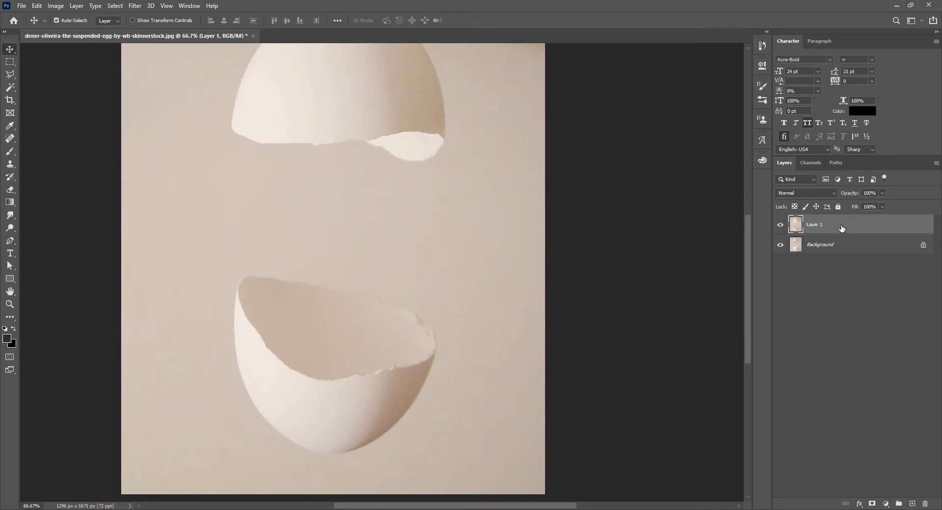
key(ctrl+j)
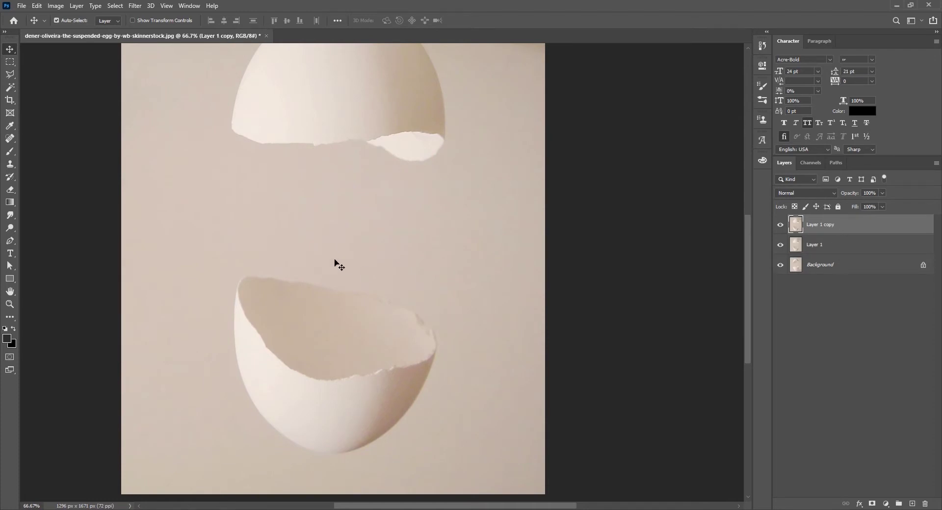
- Select a rectangle around the lower eggshell, invert it and mask Layer 1 copy
key(m)
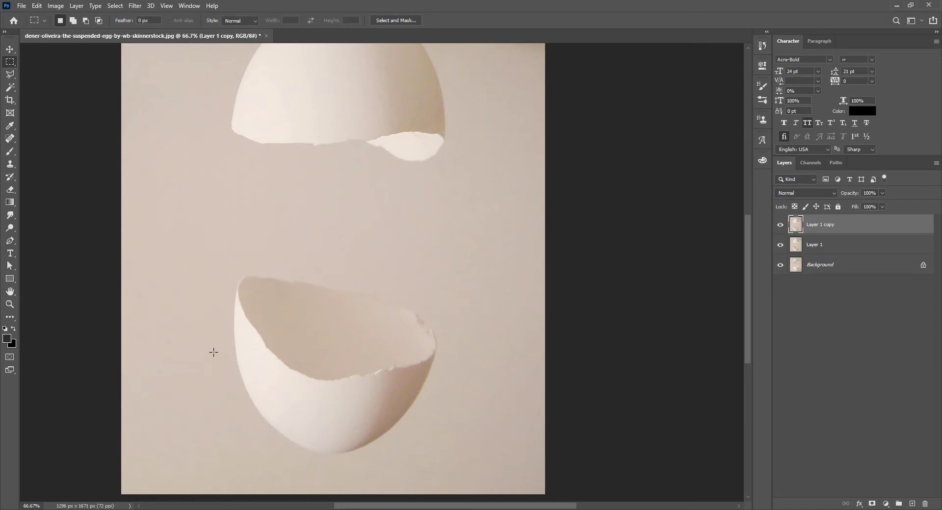
drag(210, 248, 454, 471)
key(ctrl+d)
key(ctrl+z)
key(ctrl+shift+i)
key(ctrl+shift+i)
click(873, 504)
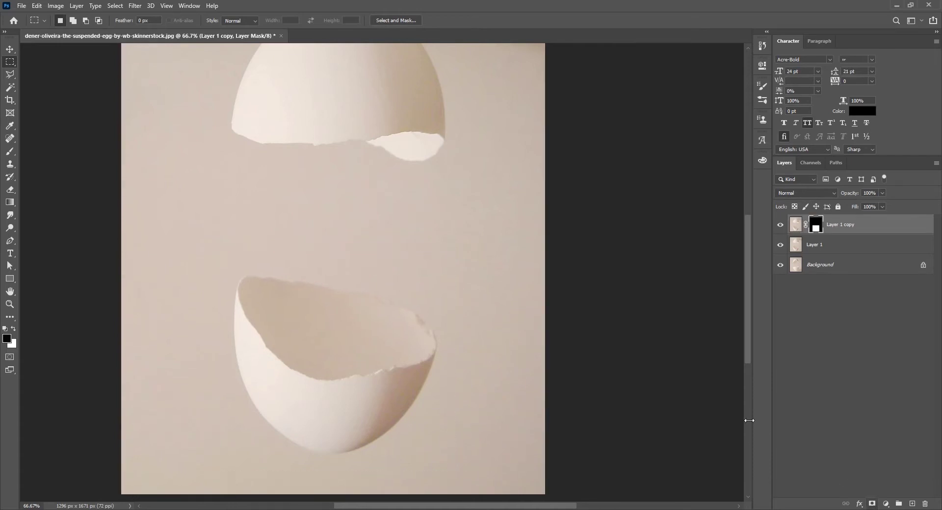
click(796, 225)
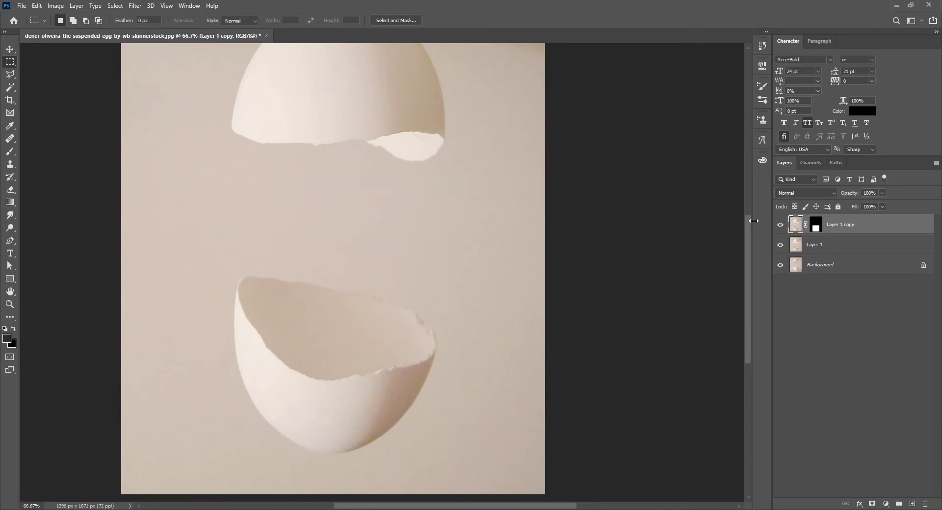
key(ctrl+t)
- Rotate Layer 1 copy about 180° so its eggshell rectangle sits over the upper canvas
key(ctrl+minus)
key(ctrl+minus)
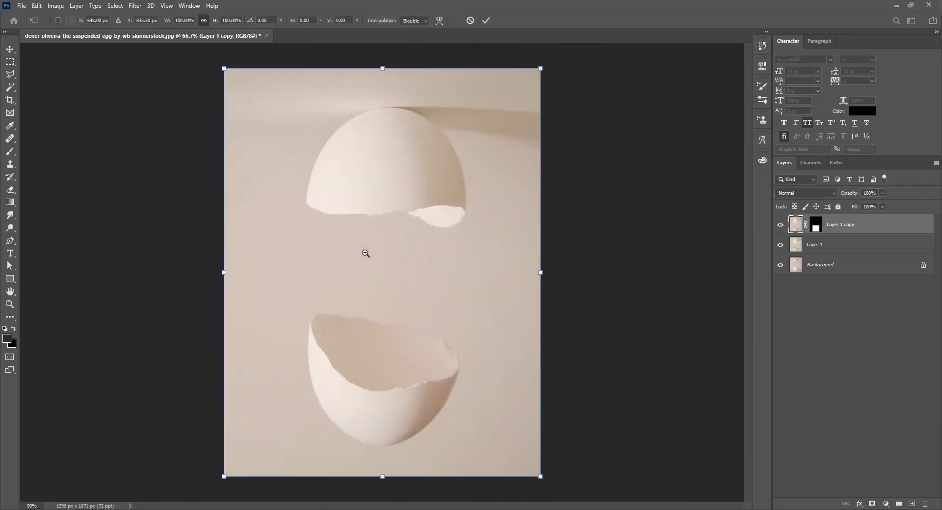
drag(511, 265, 223, 265)
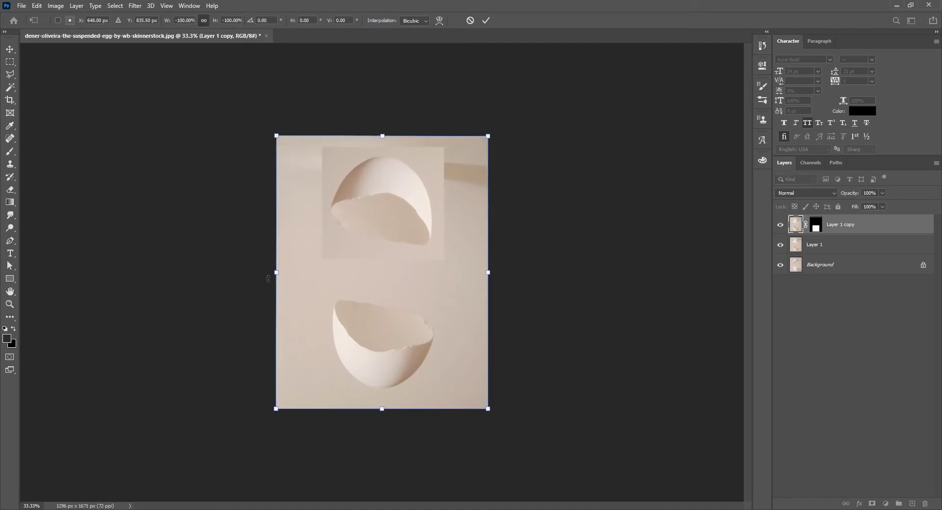
key(Return)
ctrl+click(404, 242)
ctrl+click(404, 244)
drag(401, 256, 392, 238)
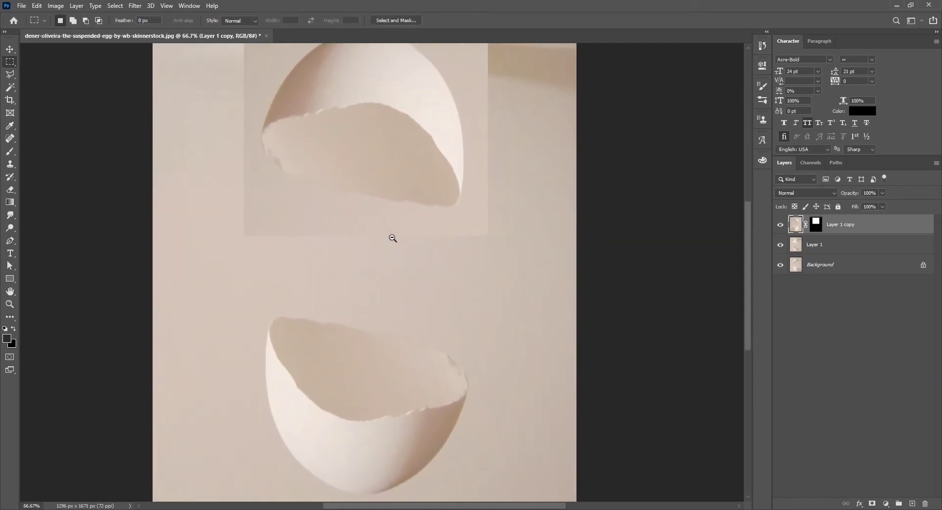
scroll(392, 238, down, 1)
scroll(389, 238, up, 1)
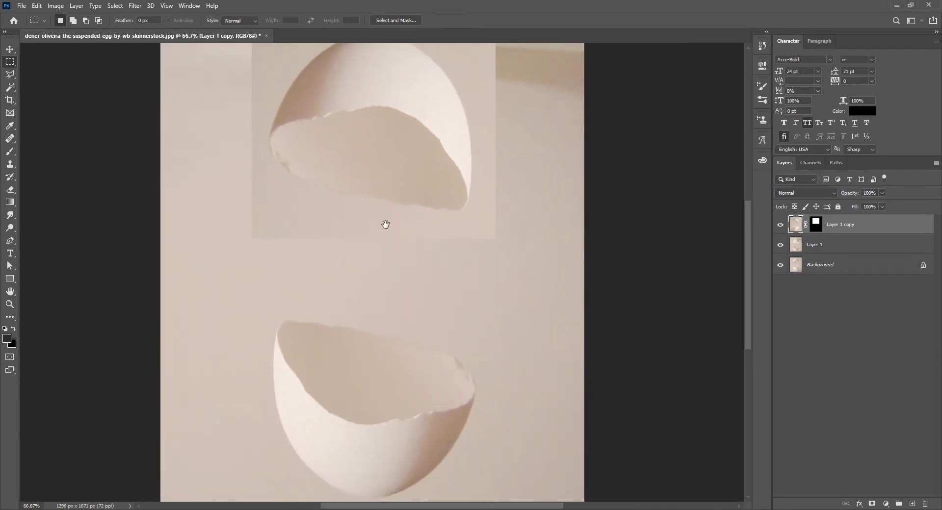
scroll(384, 240, down, 1)
scroll(378, 406, up, 1)
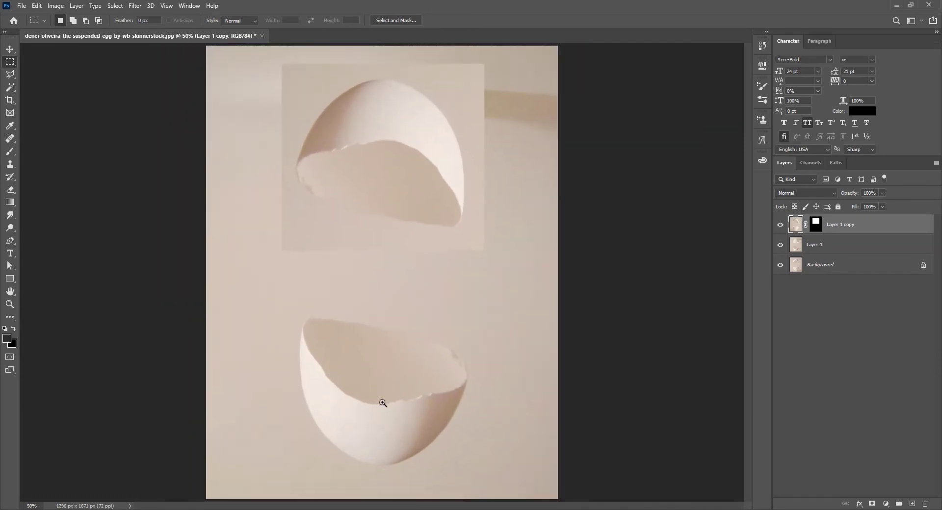
scroll(368, 385, up, 1)
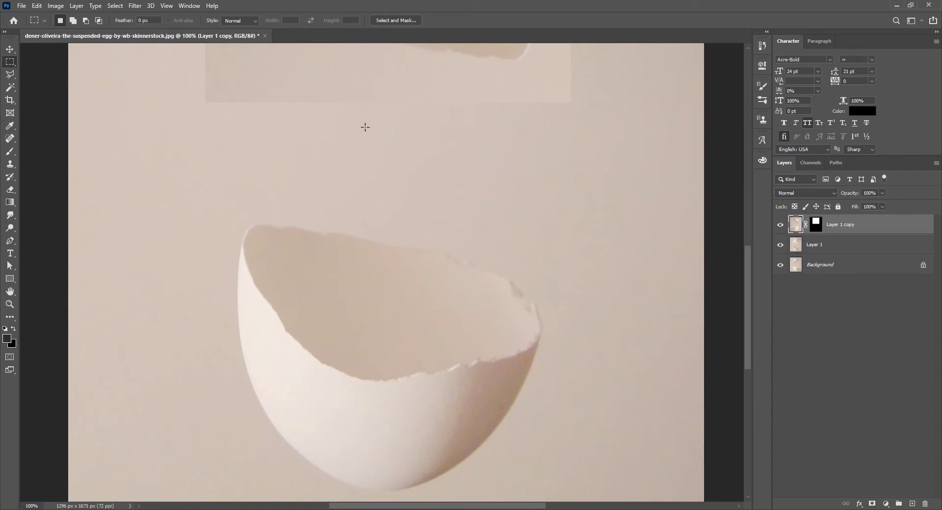
key(ctrl+r)
drag(373, 54, 395, 327)
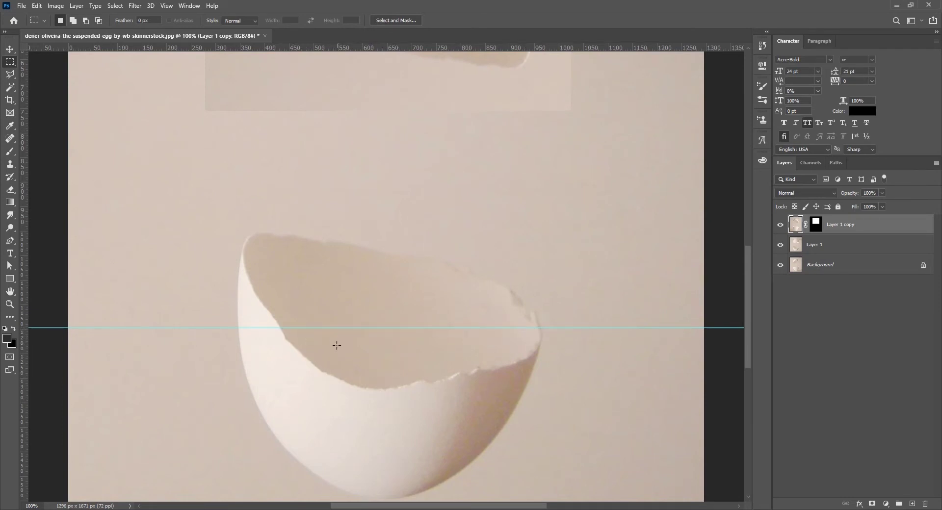
scroll(461, 318, up, 2)
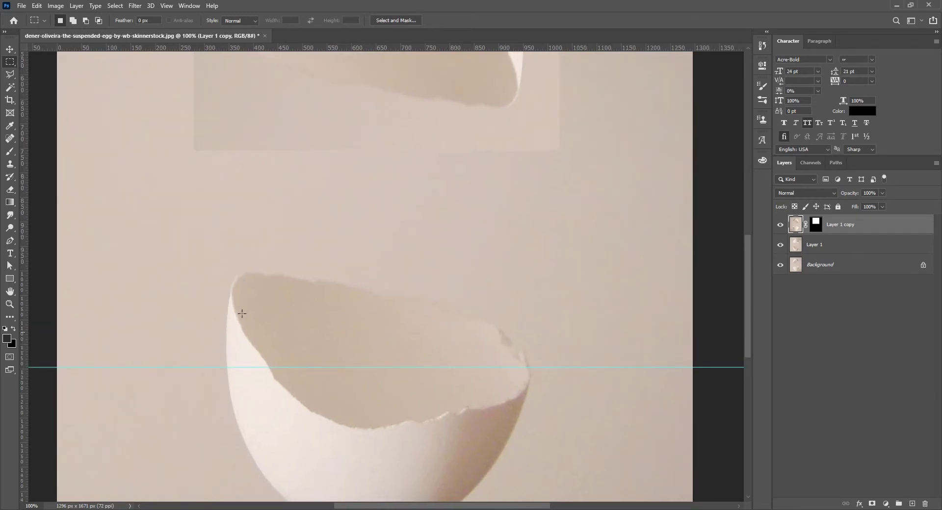
ctrl+alt+click(374, 260)
scroll(378, 275, up, 4)
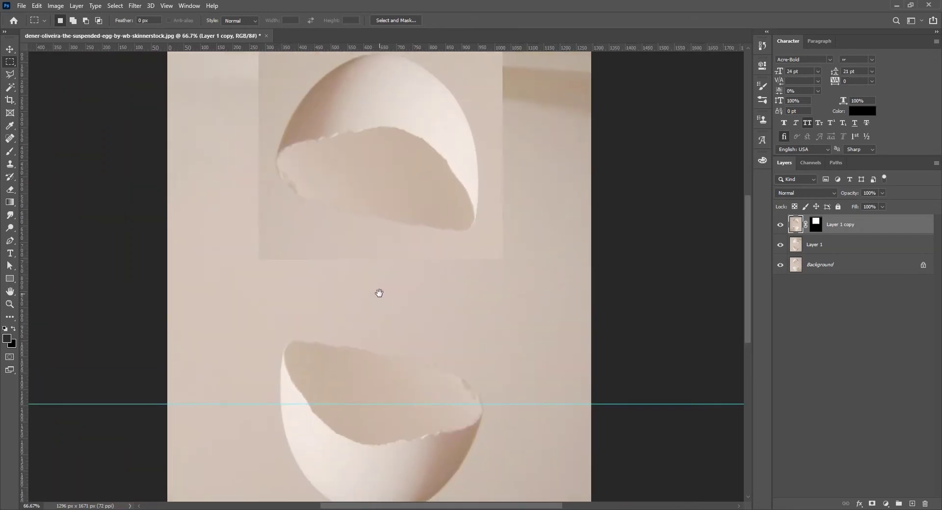
scroll(383, 267, up, 1)
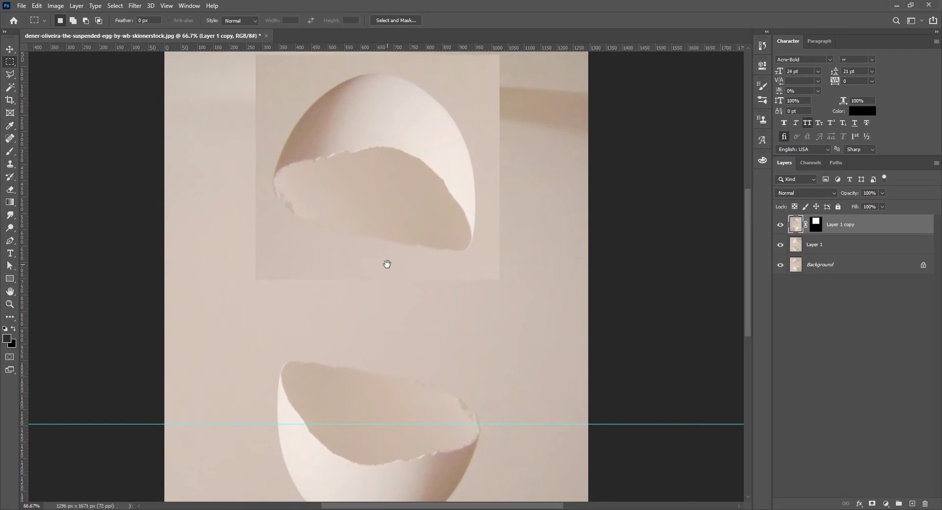
key(v)
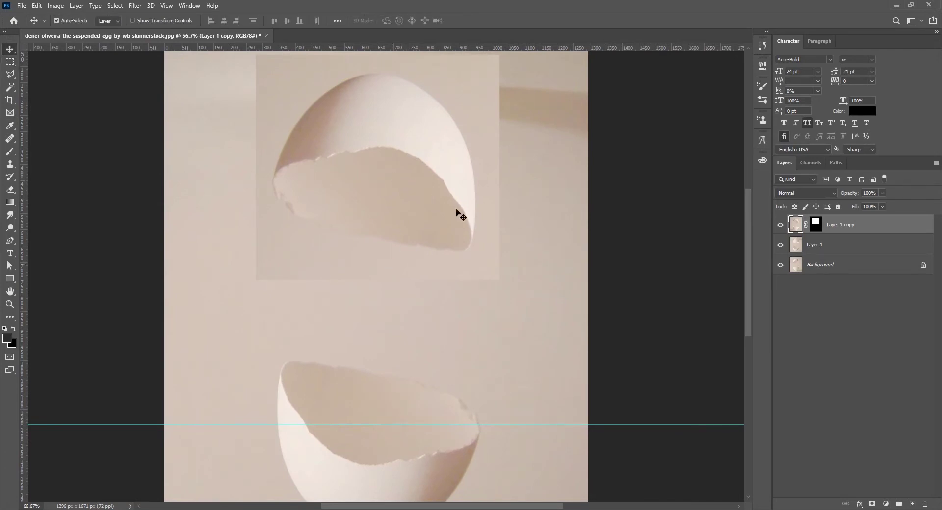
key(ctrl+t)
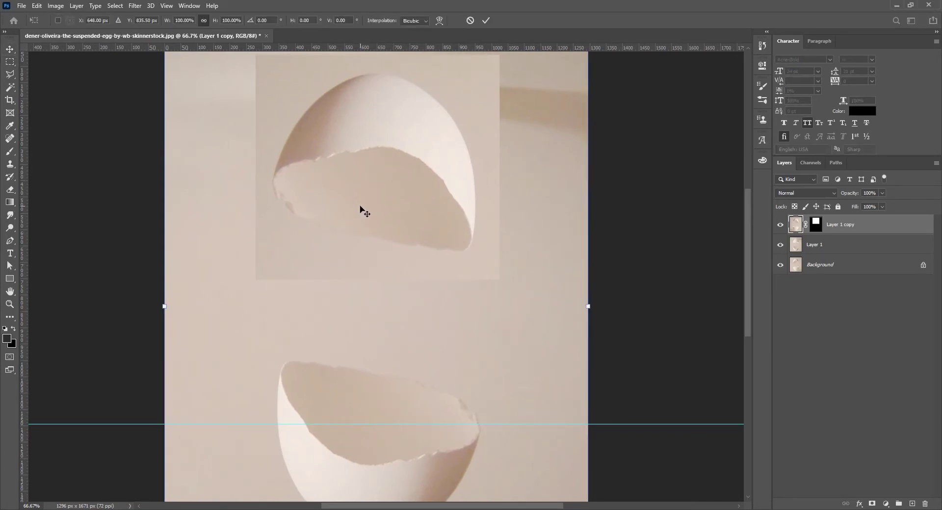
right_click(363, 211)
click(411, 374)
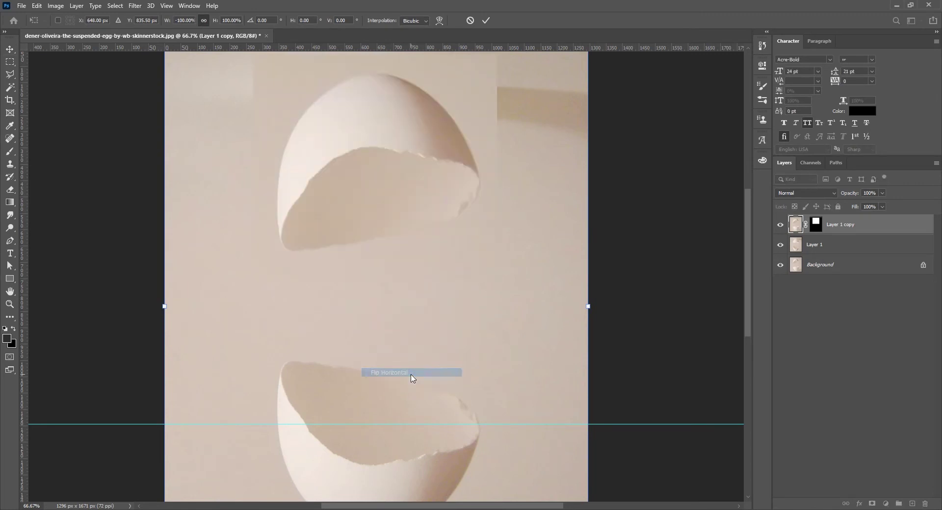
right_click(398, 206)
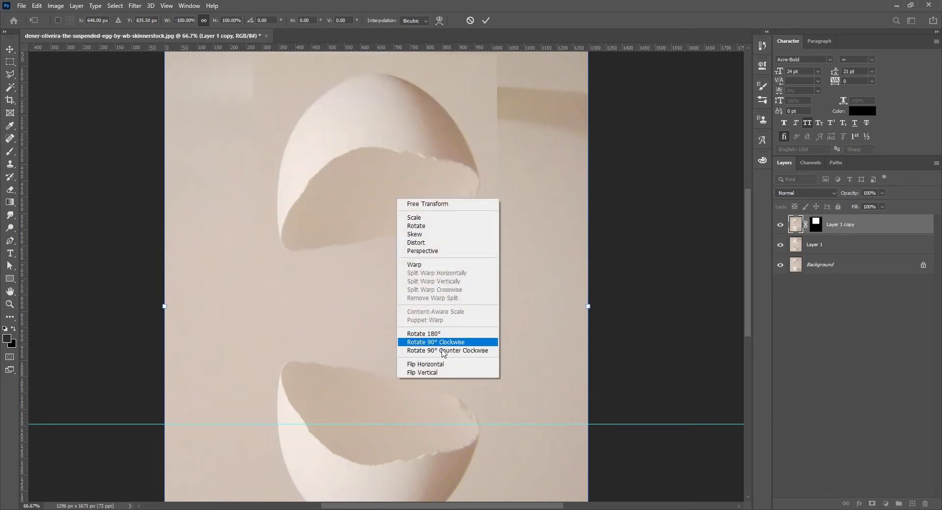
click(433, 367)
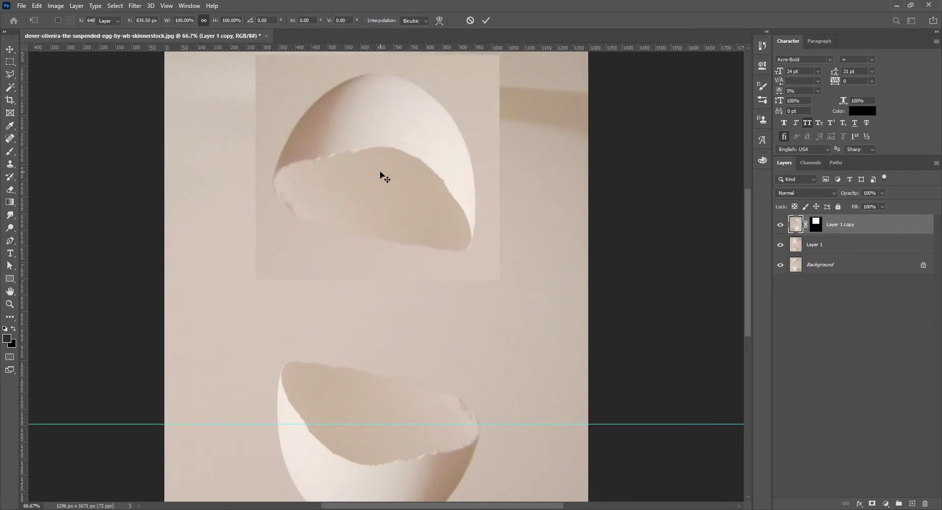
key(Return)
key(ctrl+minus)
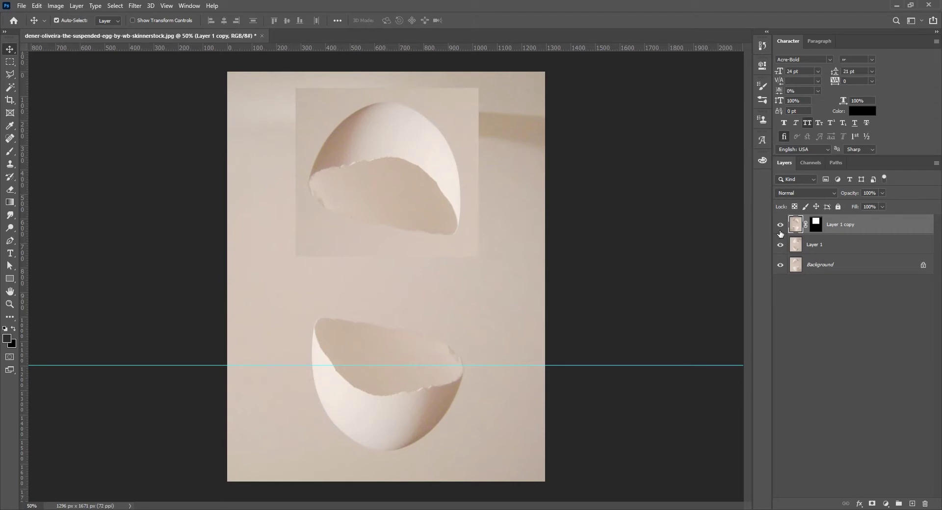
- Set visibility so Layer 1 shows while Layer 1 copy and Background are hidden
alt+click(780, 227)
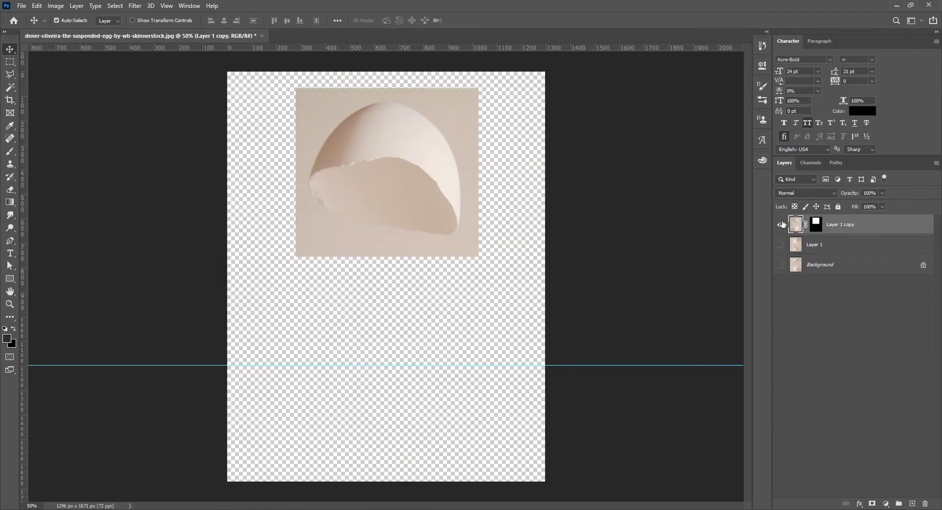
click(781, 245)
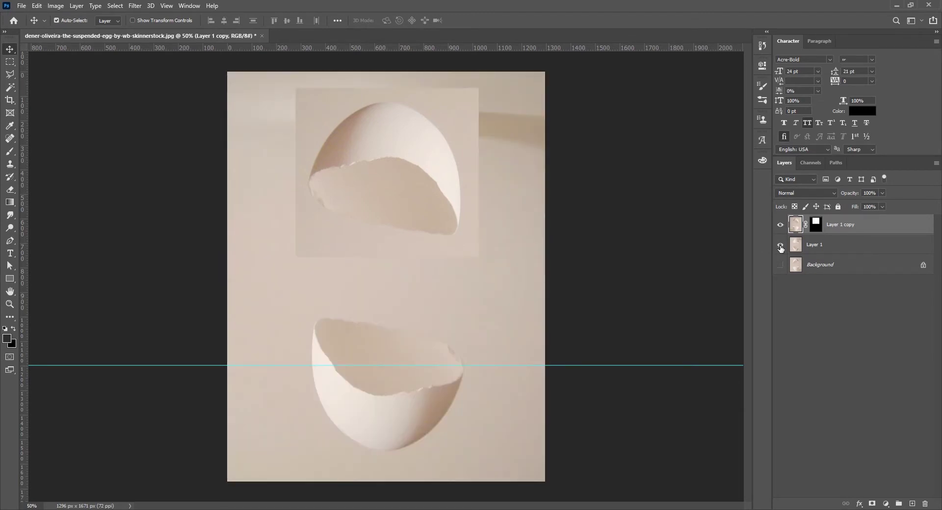
click(780, 245)
click(780, 266)
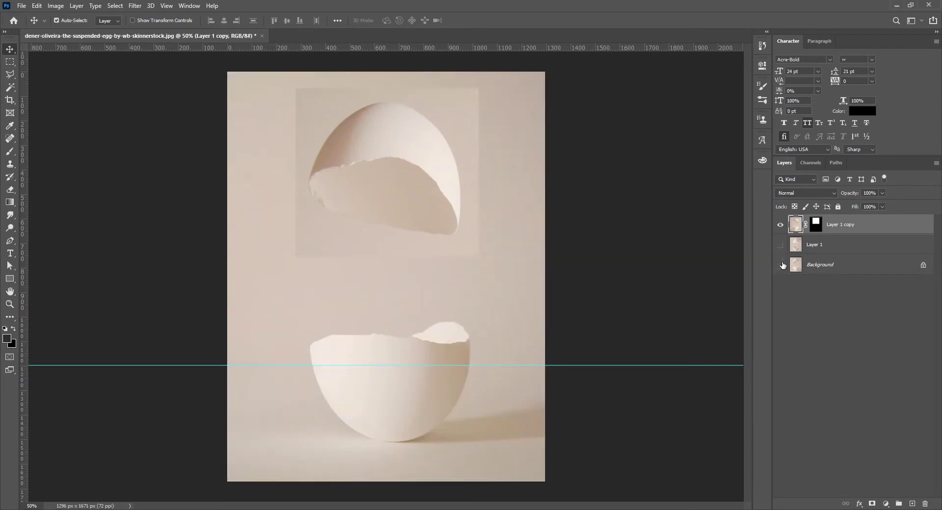
click(781, 264)
click(779, 246)
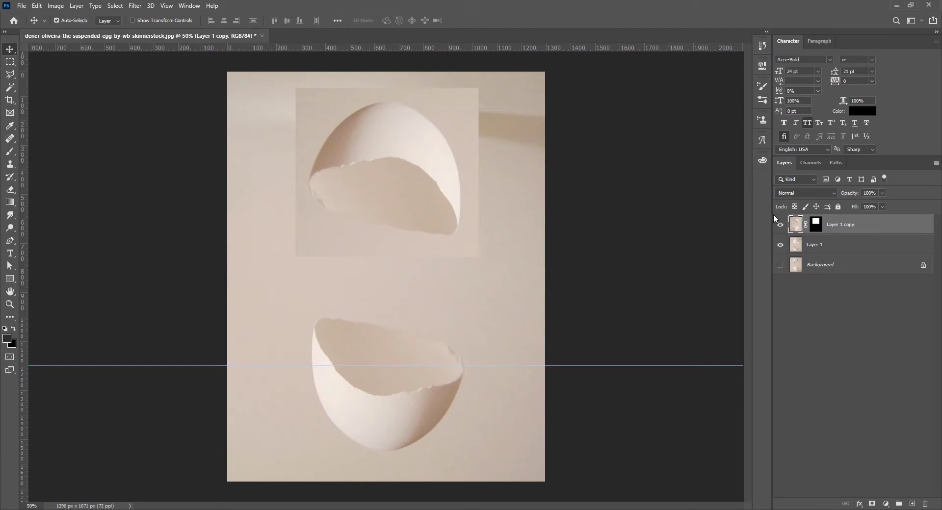
click(781, 225)
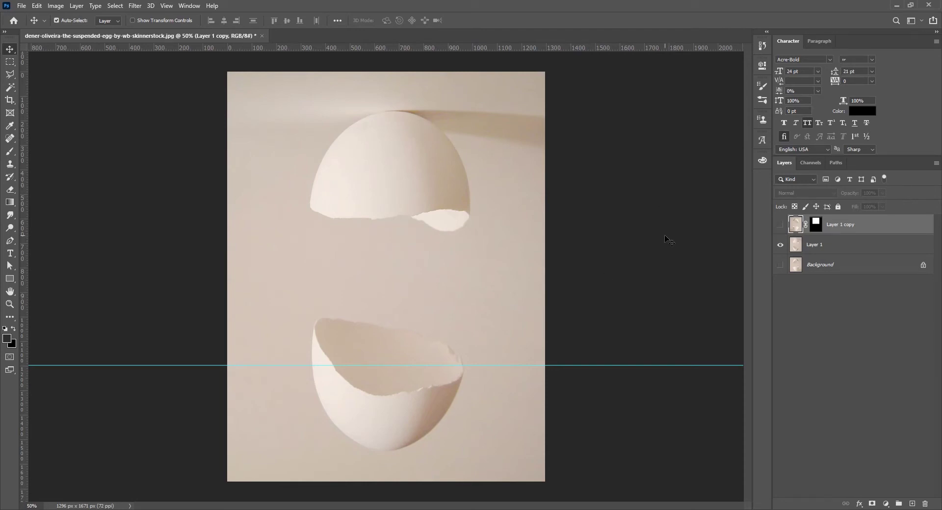
- Choose the Brush tool and select the Background layer
key(b)
click(850, 246)
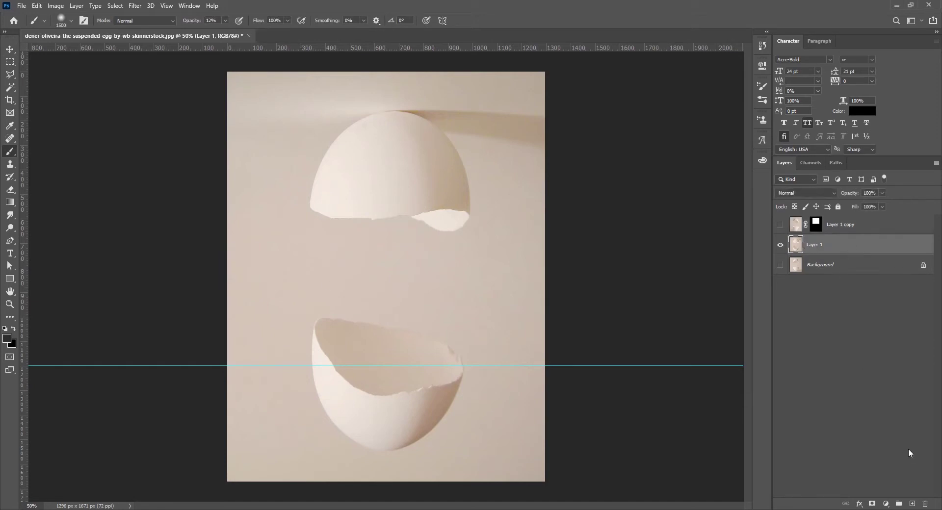
key(alt+bracketleft)
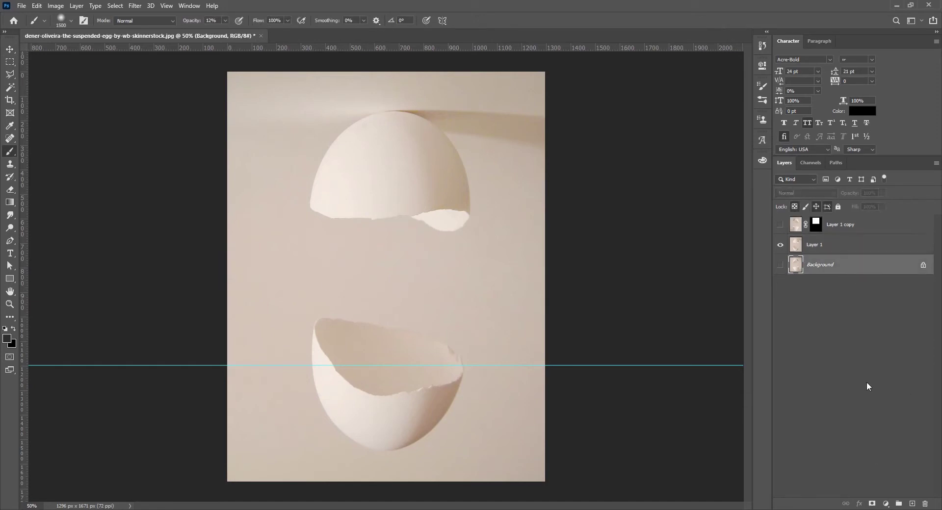
- Add a Solid Color fill of beige #d2c4bb sampled from the photo's backdrop, below Layer 1
click(886, 504)
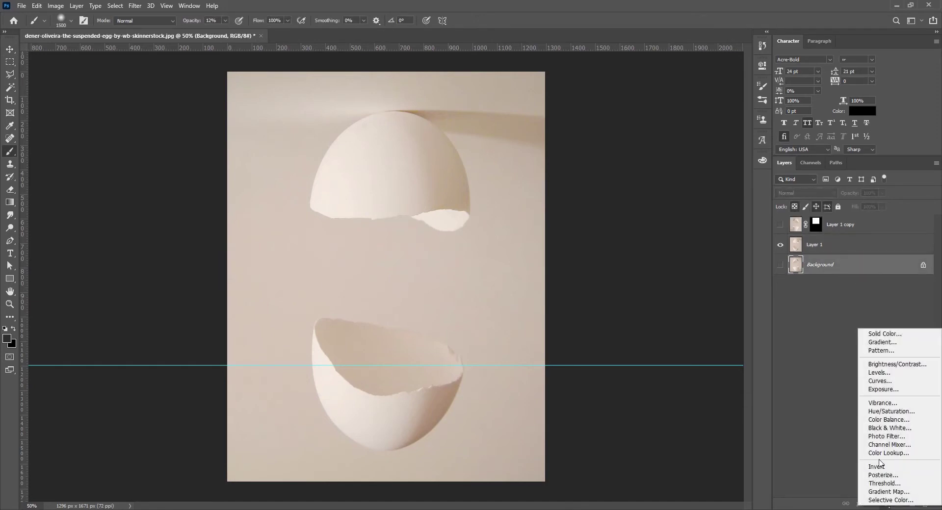
click(869, 337)
click(376, 286)
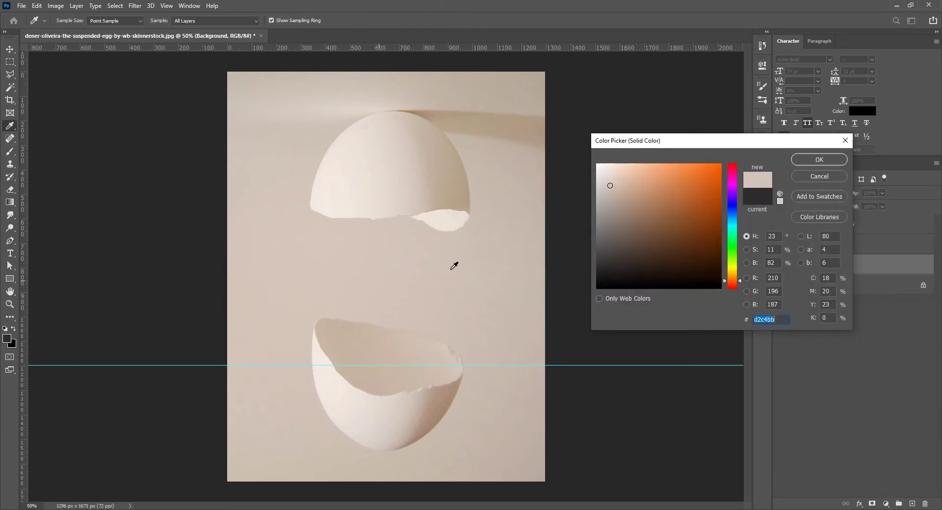
click(796, 163)
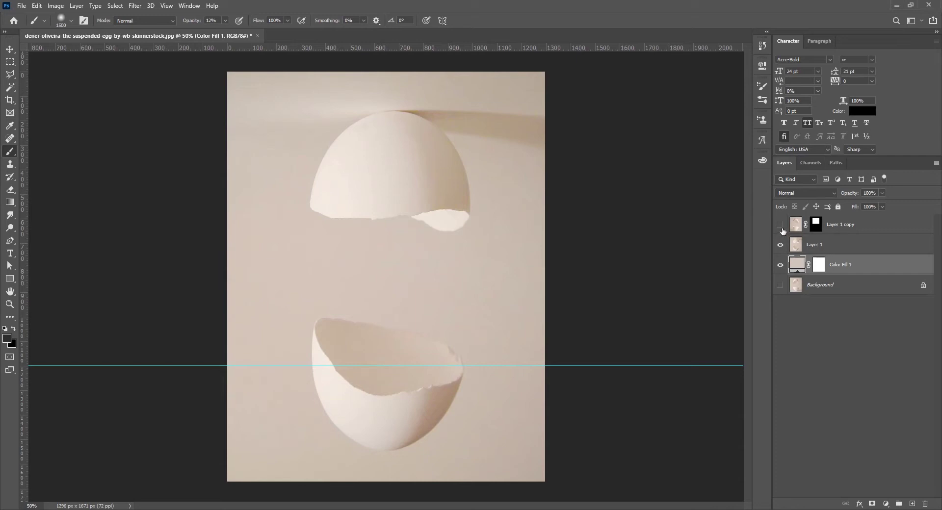
click(819, 248)
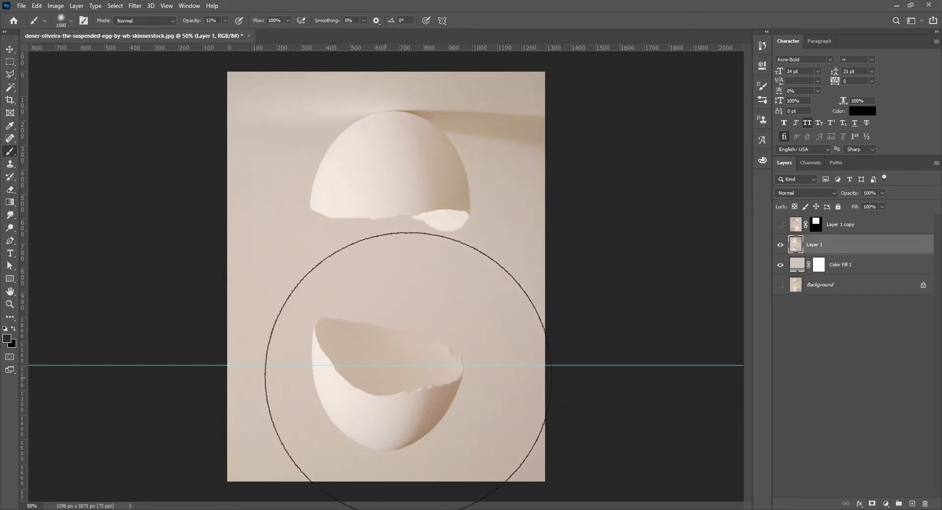
- Add a mask to Layer 1 and paint black over the domed upper egg half
key(x)
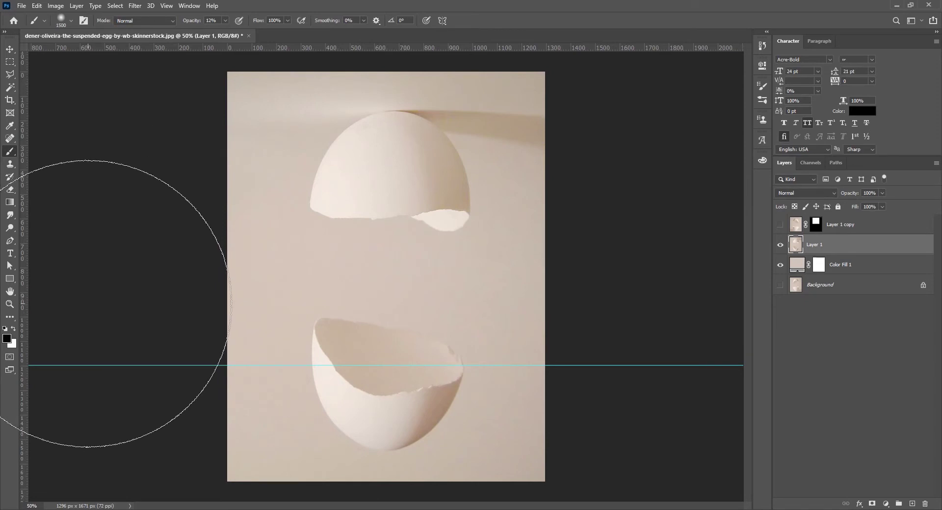
key(bracketleft)
key(bracketleft)
key(bracketleft)
key(bracketleft)
key(bracketleft)
key(bracketleft)
key(bracketleft)
key(bracketleft)
key(bracketleft)
key(bracketleft)
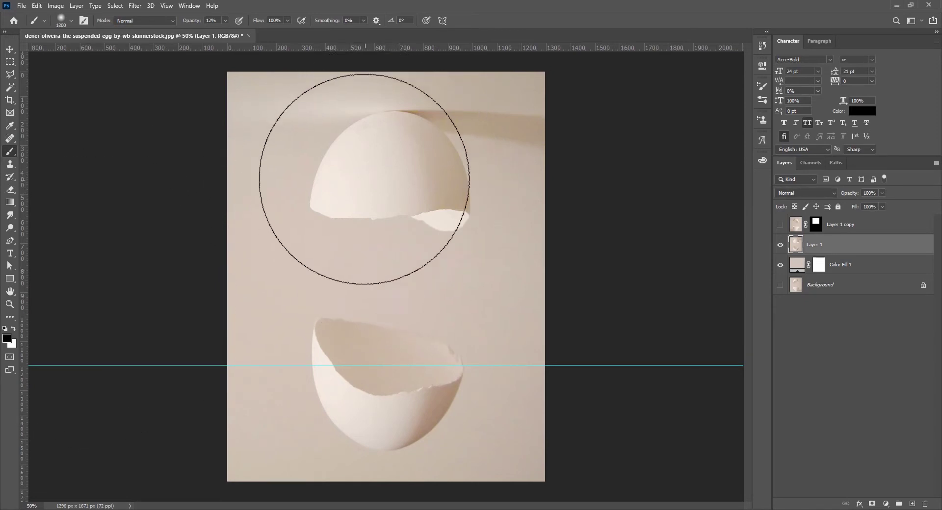
click(228, 165)
drag(582, 188, 372, 195)
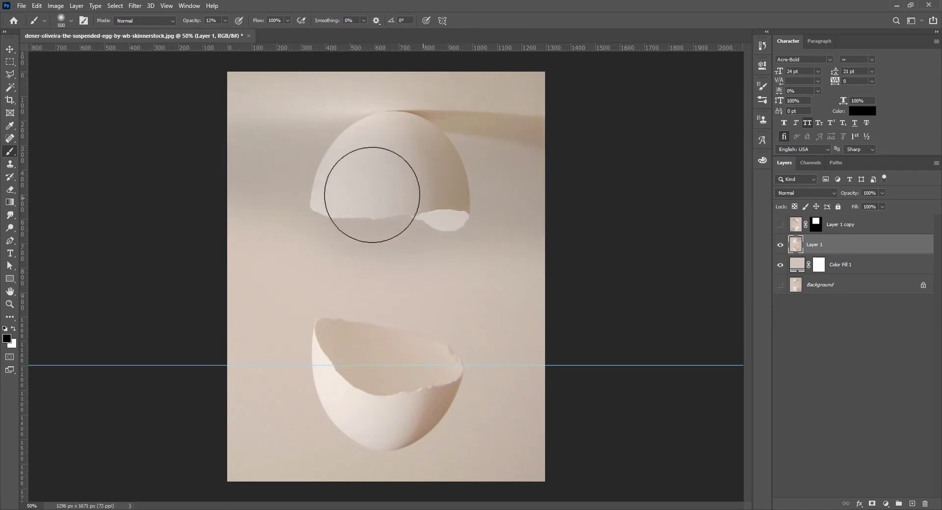
key(ctrl+z)
click(871, 503)
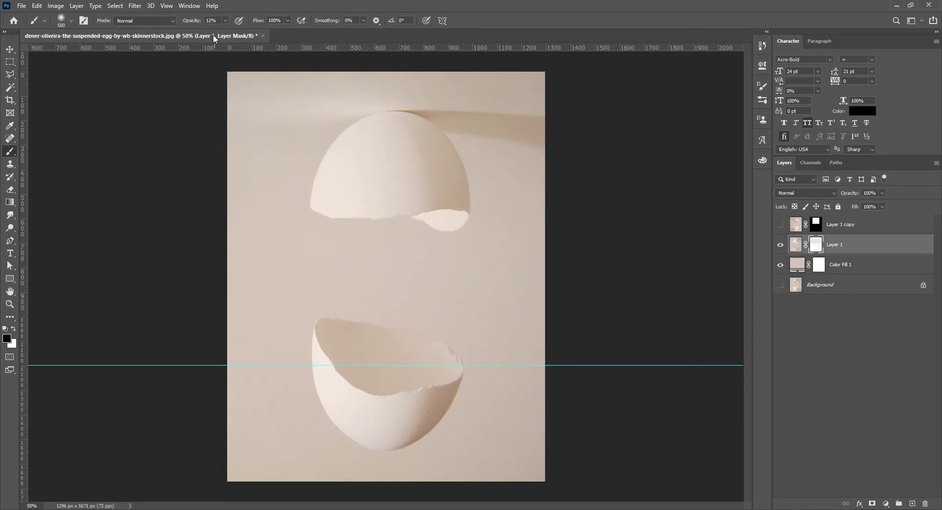
drag(193, 22, 240, 22)
mouse_move(457, 67)
mouse_down()
mouse_move(242, 109)
mouse_move(515, 172)
mouse_move(470, 196)
mouse_move(532, 118)
mouse_move(90, 119)
mouse_up()
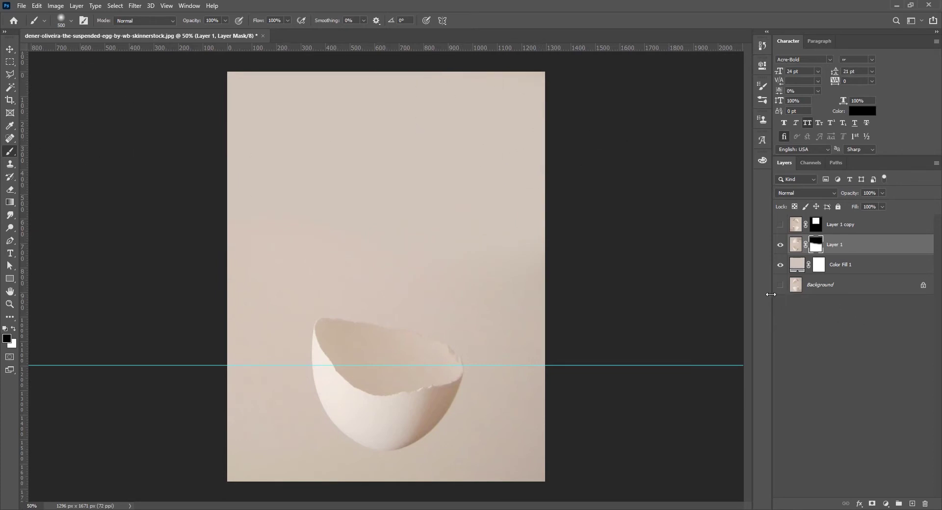
key(ctrl+semicolon)
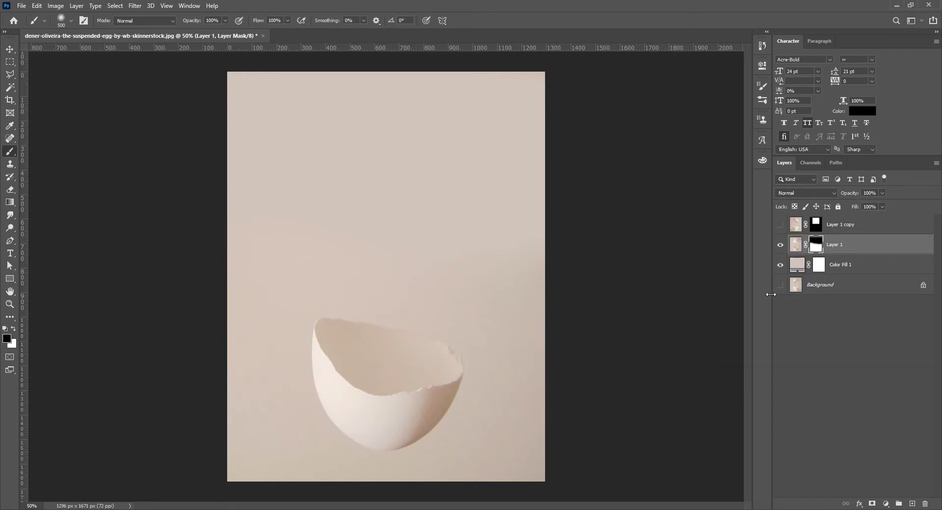
- Show Layer 1 copy again, select its mask and zoom in on the upper egg
click(780, 225)
click(780, 224)
click(780, 224)
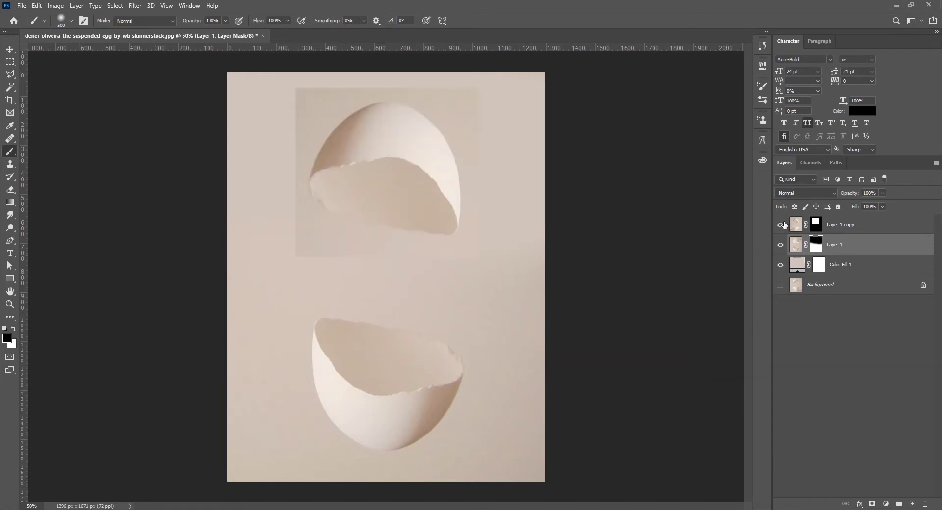
click(780, 225)
click(781, 225)
click(817, 226)
scroll(421, 159, up, 2)
drag(415, 163, 441, 216)
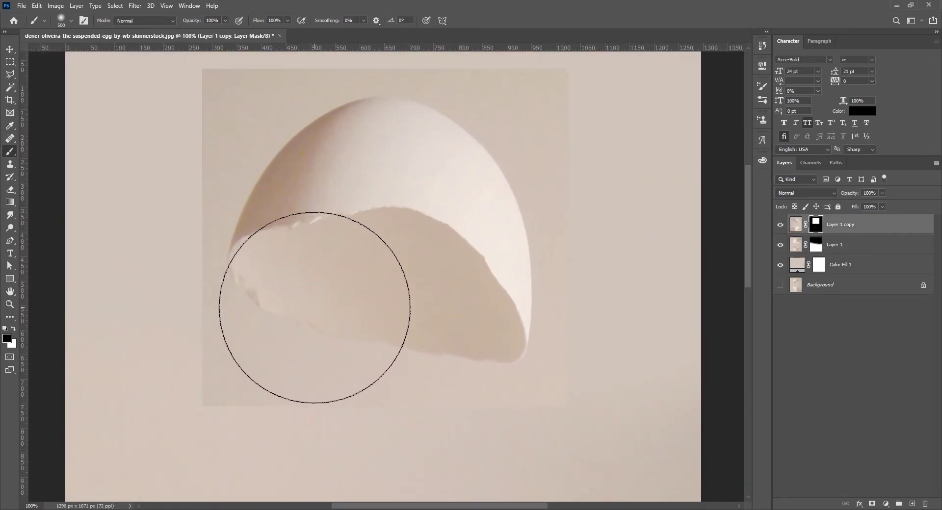
key(p)
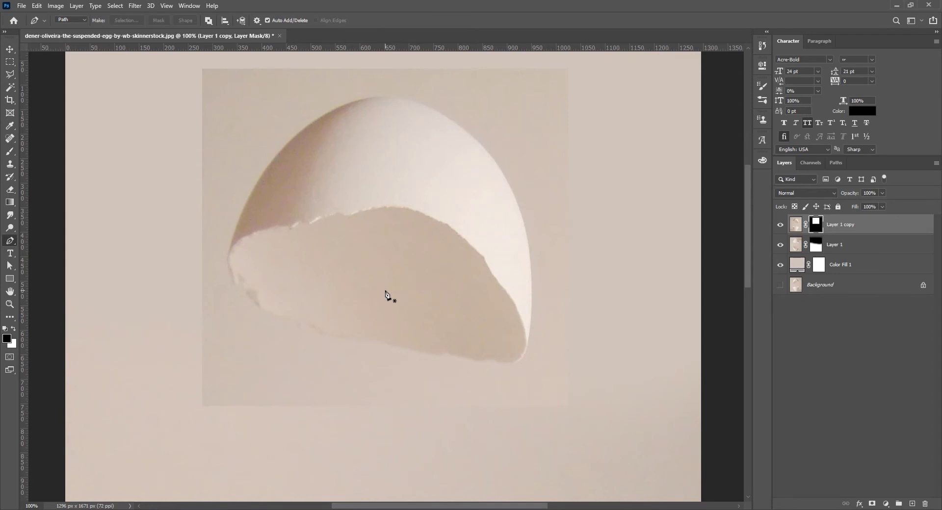
- Trace a closed curved pen path around the upper eggshell's outline
click(227, 261)
drag(298, 132, 363, 74)
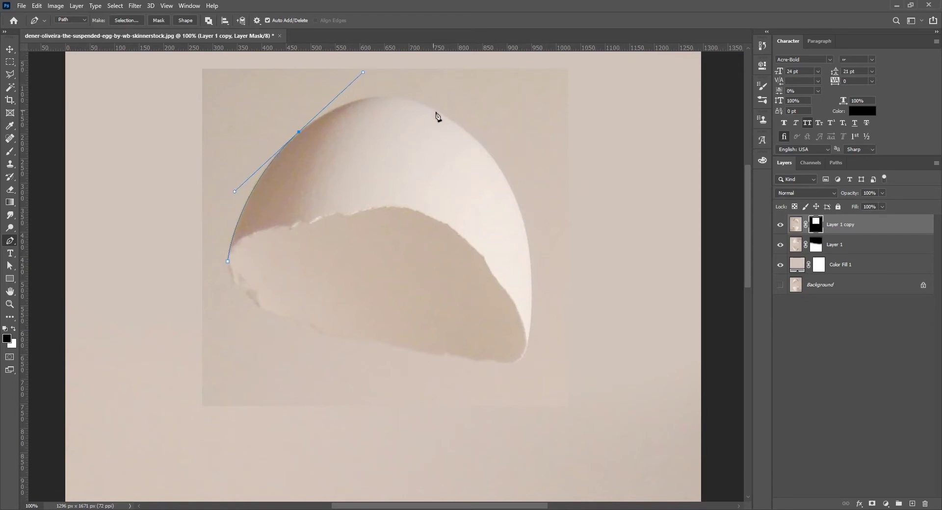
drag(473, 137, 498, 175)
key(ctrl+z)
key(ctrl+z)
drag(270, 163, 309, 114)
drag(404, 100, 447, 110)
drag(520, 210, 543, 276)
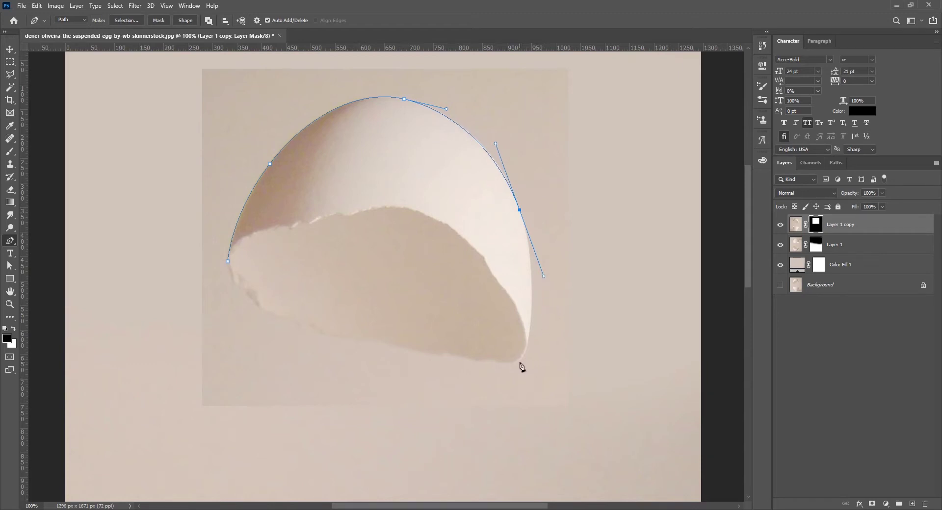
drag(519, 361, 507, 388)
drag(298, 347, 277, 344)
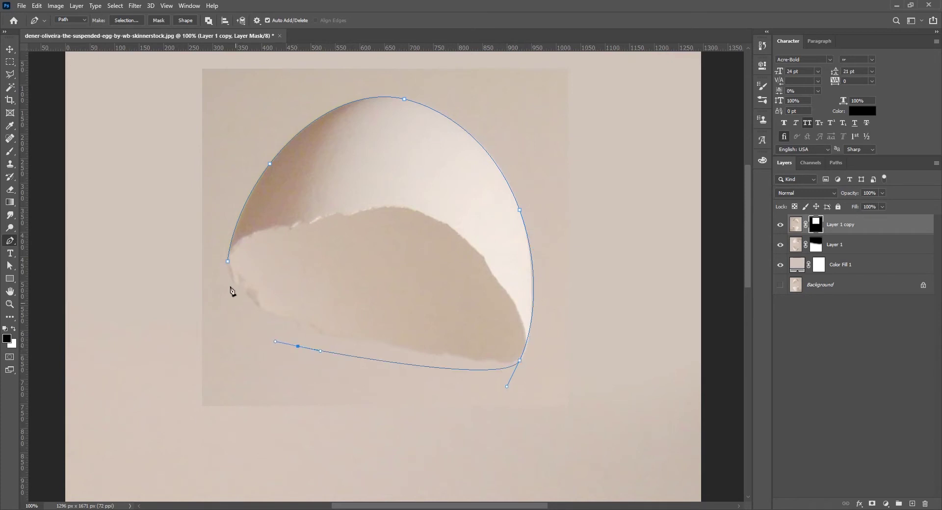
drag(228, 262, 227, 217)
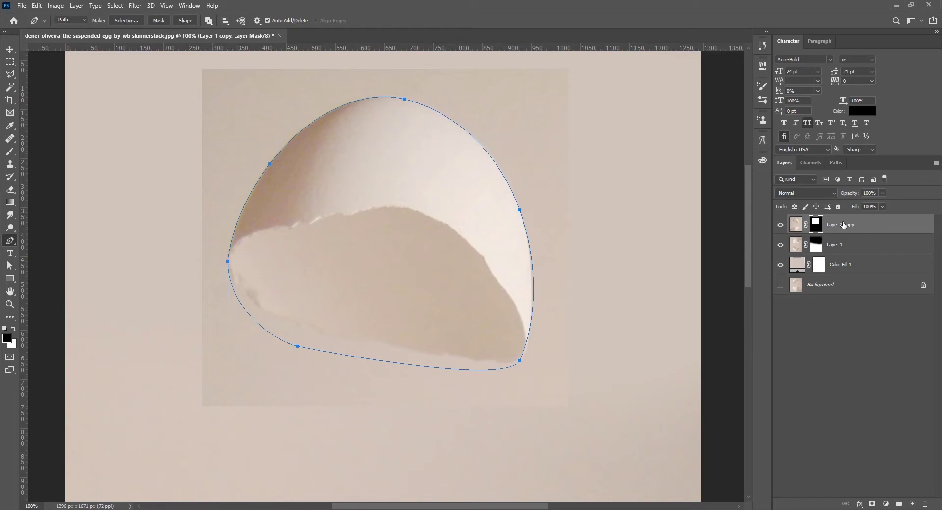
click(796, 225)
- Turn the eggshell path into a 1 px feathered selection and zoom to 100% on the shell
click(126, 20)
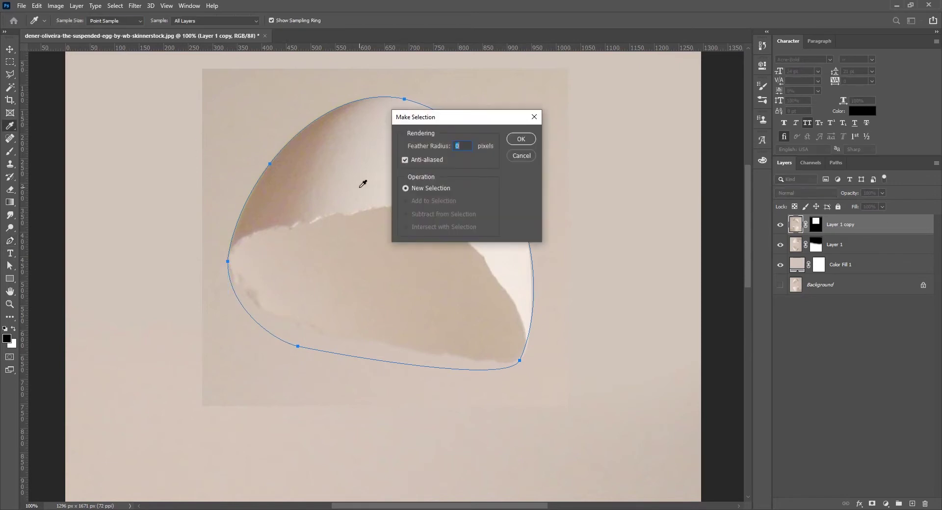
text(1)
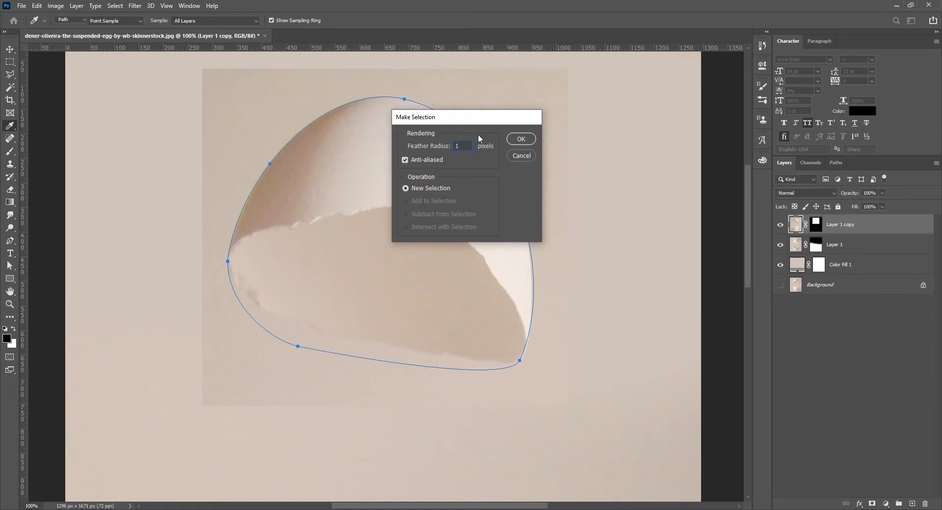
key(Return)
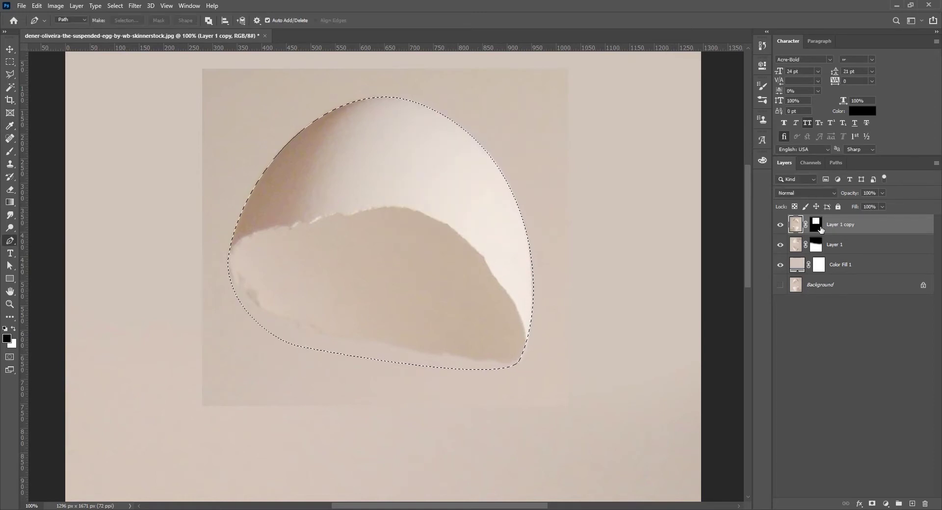
alt+click(449, 210)
alt+click(450, 210)
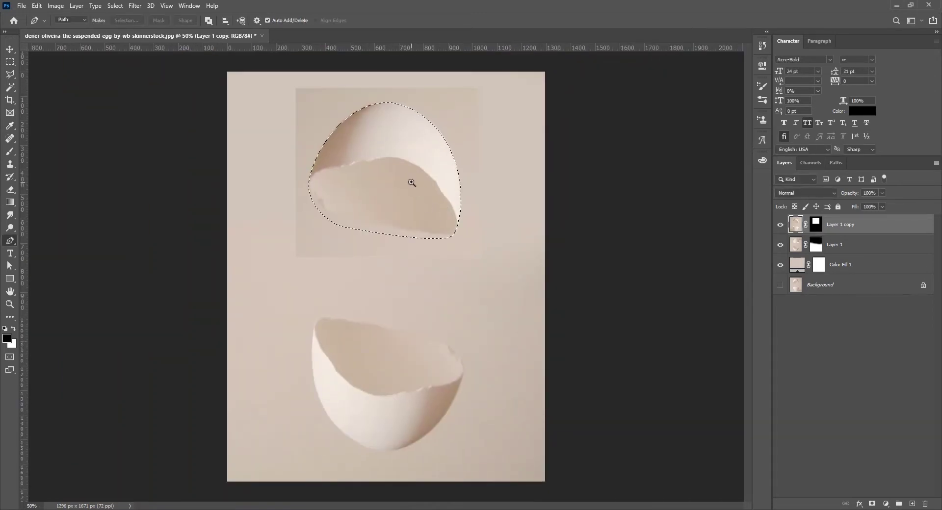
ctrl+click(410, 182)
drag(411, 180, 415, 260)
ctrl+click(415, 259)
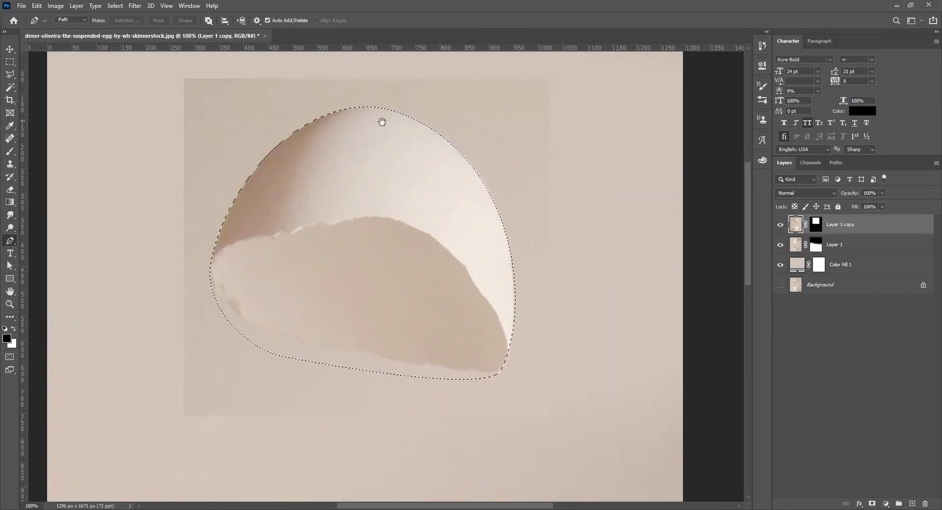
key(b)
mouse_move(330, 217)
mouse_down()
mouse_move(279, 209)
mouse_move(321, 221)
mouse_move(304, 237)
mouse_move(356, 244)
mouse_up()
key(bracketleft)
key(bracketleft)
key(bracketleft)
key(bracketleft)
key(bracketleft)
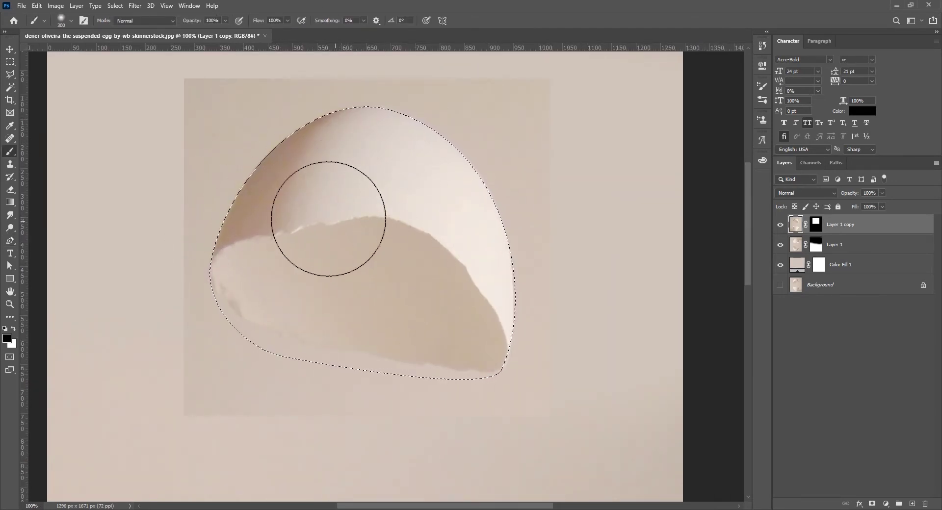
click(236, 164)
key(ctrl+z)
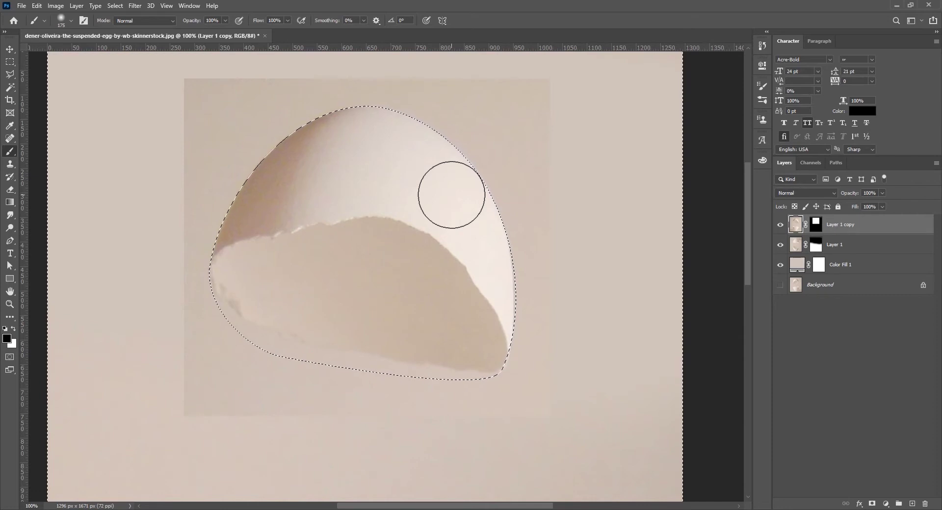
- Invert the selection and paint black on Layer 1 copy's mask to hide the darker backdrop
key(ctrl+shift+i)
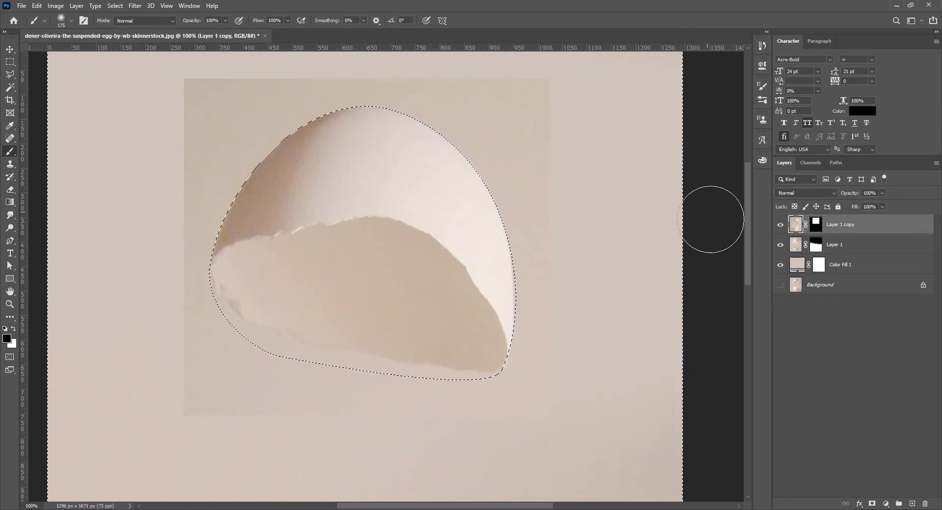
click(815, 224)
mouse_move(238, 151)
mouse_down()
mouse_move(165, 130)
mouse_move(240, 133)
mouse_move(250, 149)
mouse_move(238, 162)
mouse_move(241, 203)
mouse_move(208, 222)
mouse_up()
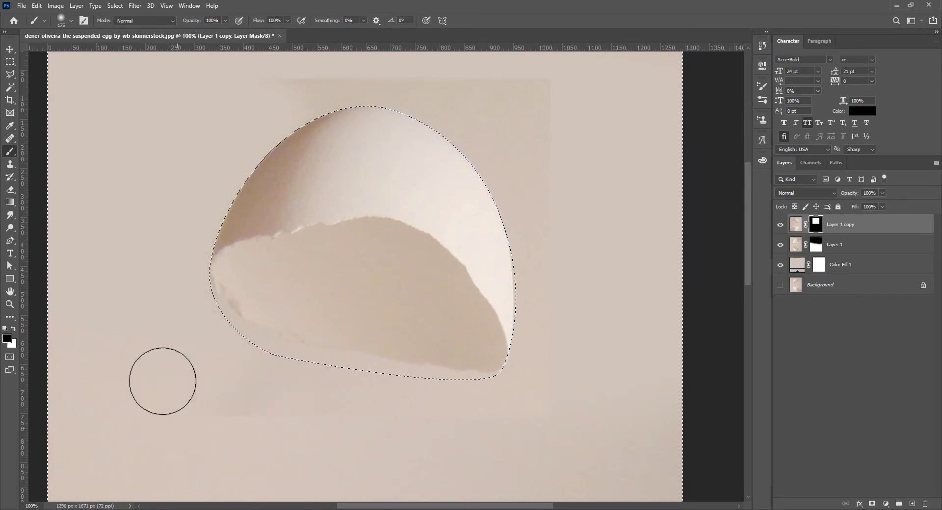
mouse_move(341, 171)
mouse_down()
mouse_move(293, 102)
mouse_move(525, 88)
mouse_move(209, 88)
mouse_move(568, 266)
mouse_up()
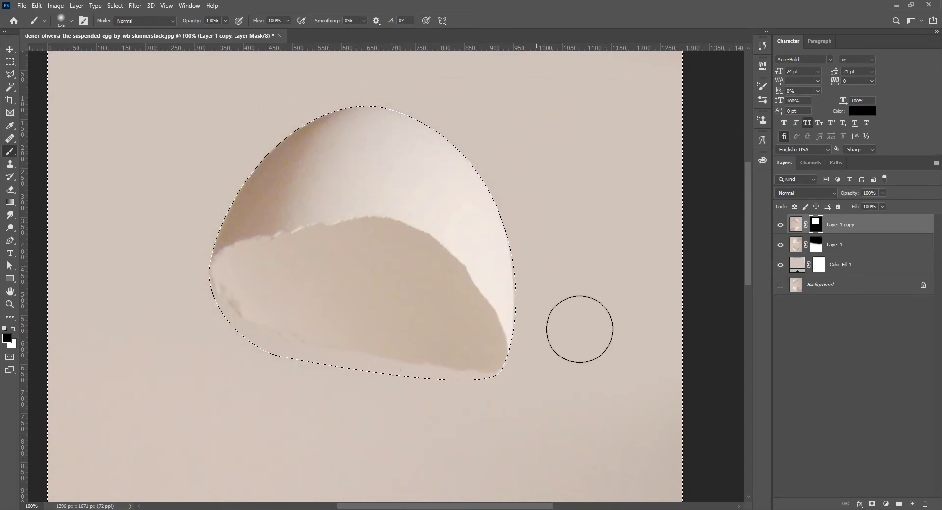
key(ctrl+d)
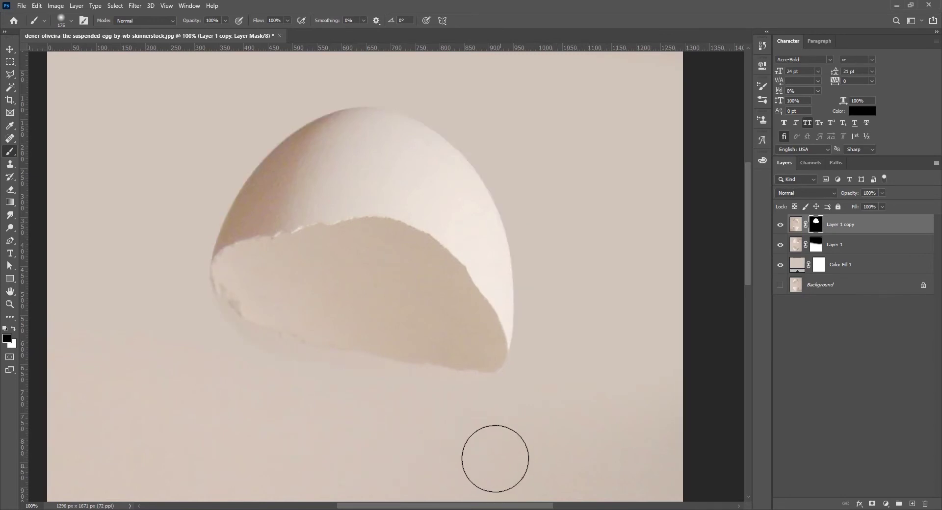
ctrl+click(318, 383)
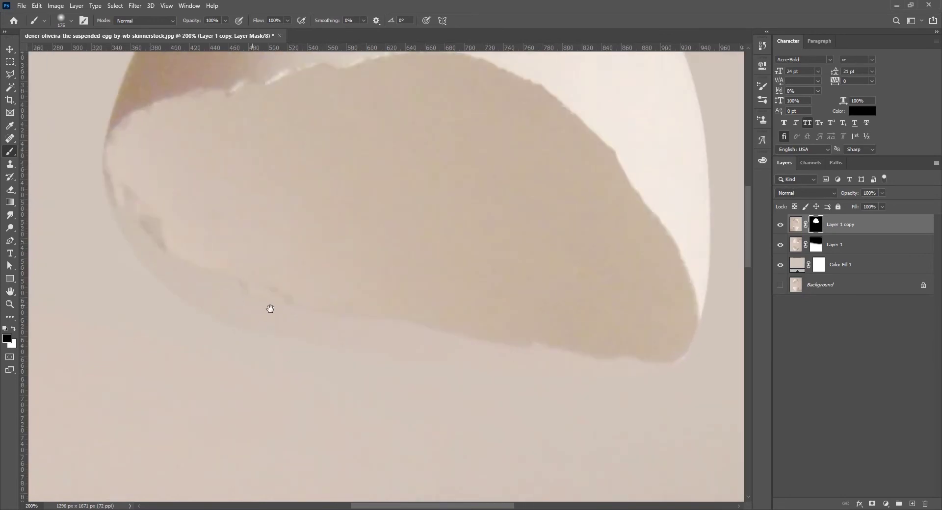
drag(249, 307, 267, 310)
key(bracketleft)
key(bracketleft)
key(bracketleft)
key(bracketleft)
key(bracketleft)
key(bracketleft)
key(bracketleft)
key(bracketleft)
key(bracketleft)
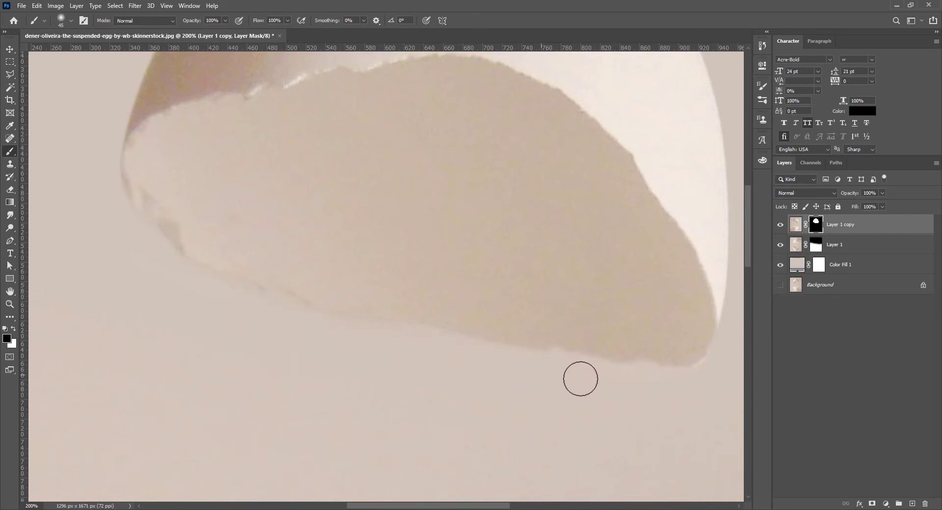
alt+click(552, 275)
alt+click(553, 276)
alt+click(552, 276)
alt+click(552, 276)
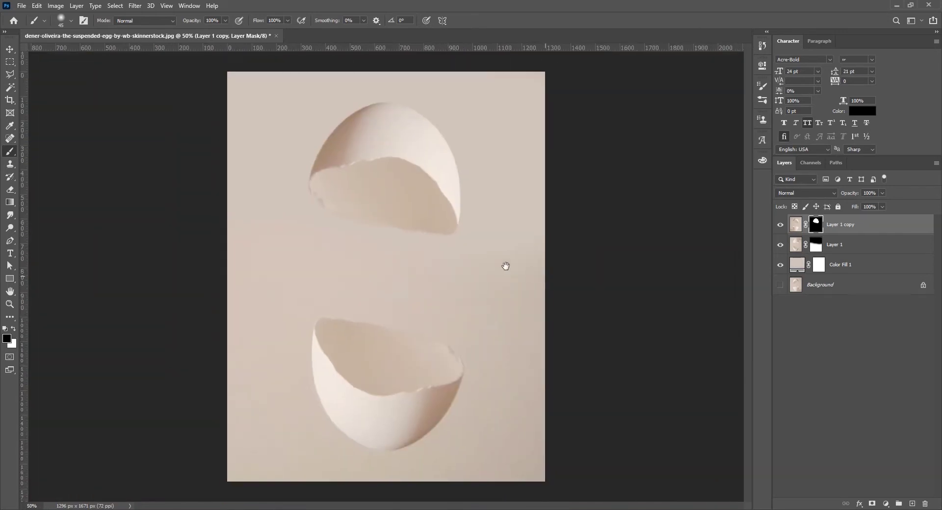
- Reposition the top eggshell about 69 px with the Move tool, then deselect layers
key(v)
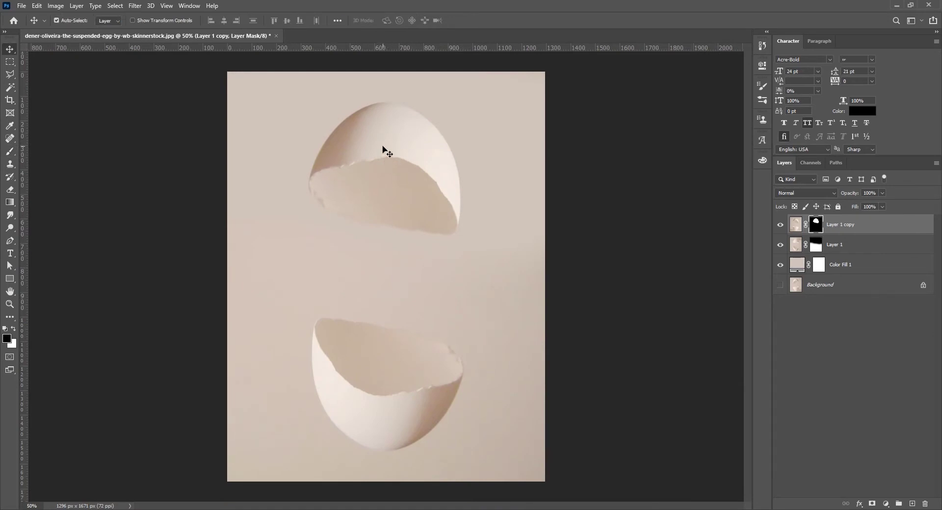
mouse_move(389, 147)
mouse_down()
mouse_move(393, 223)
mouse_move(388, 118)
mouse_up()
click(633, 253)
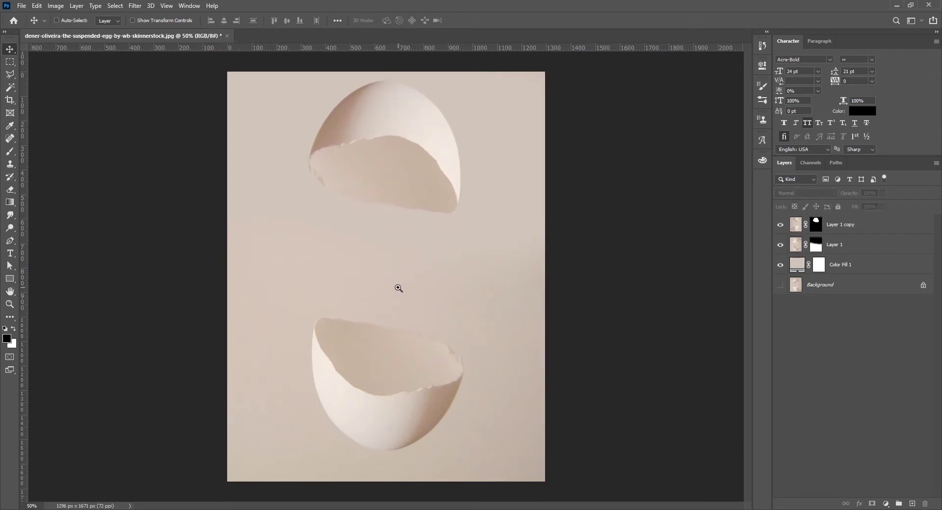
ctrl+click(397, 288)
alt+click(537, 267)
- Change Color Fill 1 to beige #d2c4b9 sampled from the photo
click(781, 264)
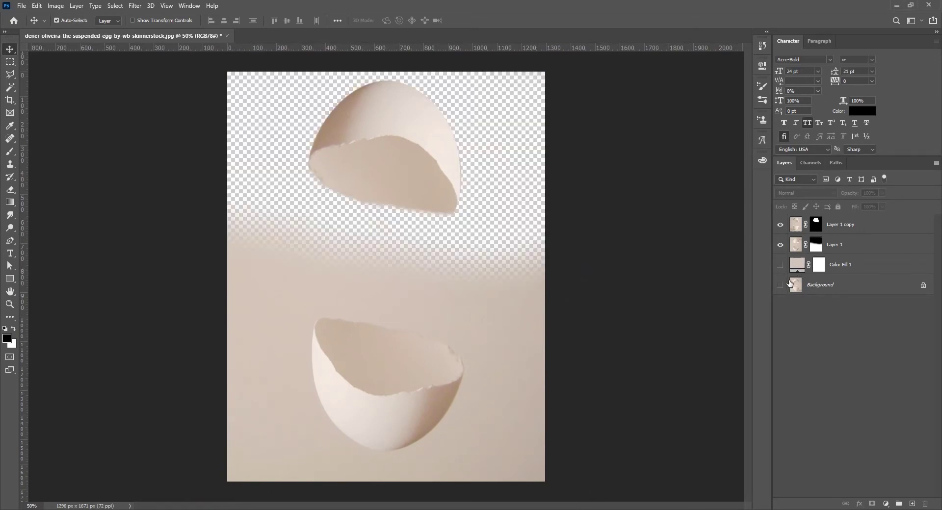
click(782, 266)
click(783, 265)
click(783, 265)
double_click(802, 263)
drag(677, 181, 652, 222)
click(392, 299)
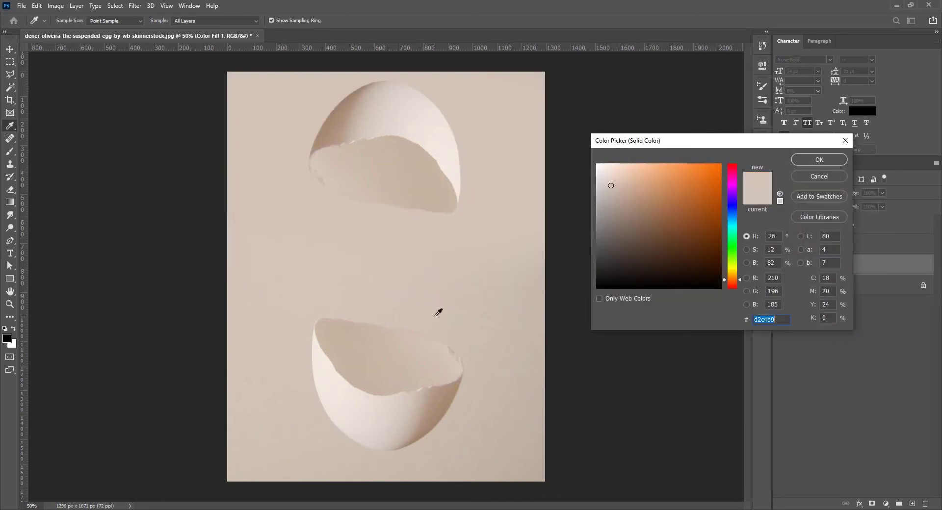
click(800, 176)
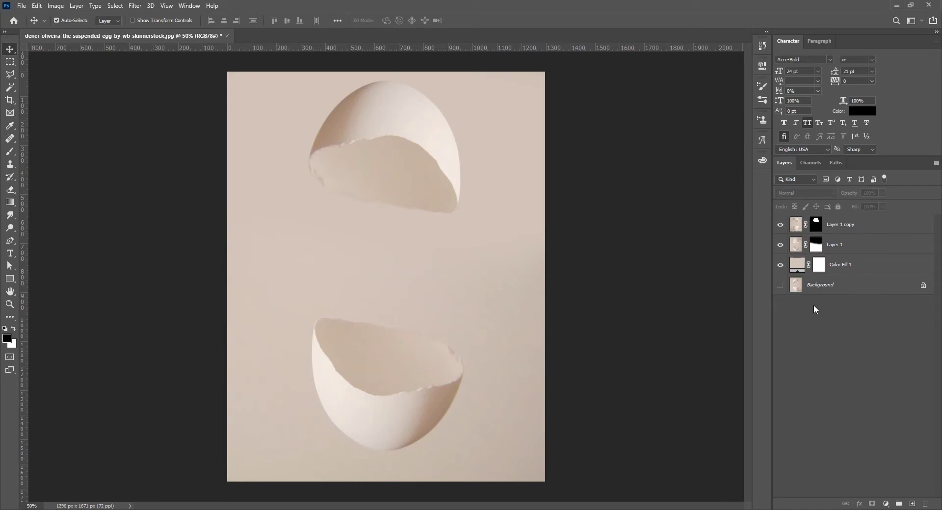
- Rename Color Fill 1 to BG, Layer 1 to Bottom and Layer 1 copy to TOP
click(853, 267)
double_click(837, 264)
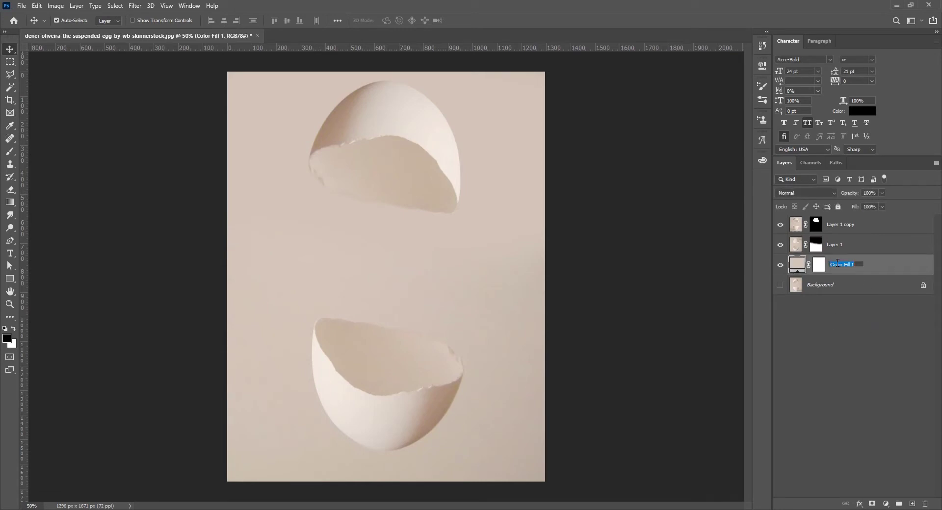
text(BG)
key(Return)
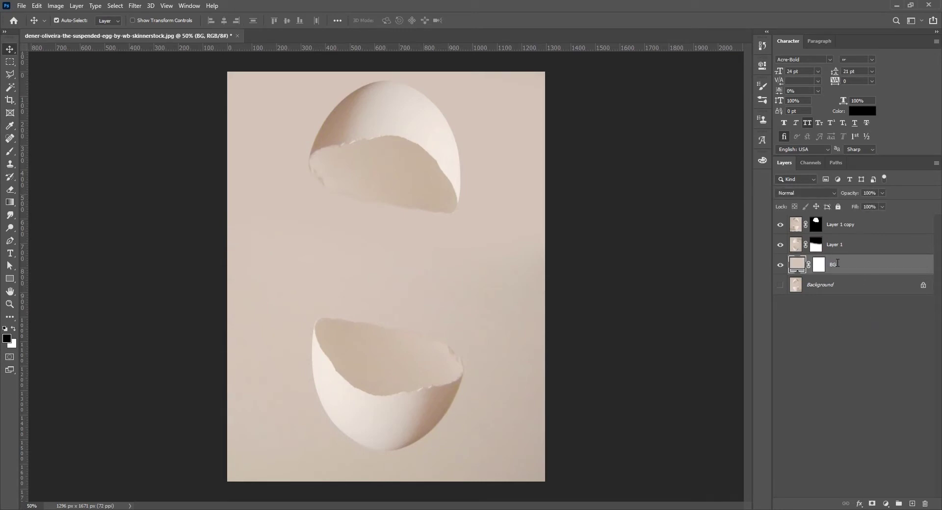
click(780, 245)
click(780, 245)
double_click(835, 245)
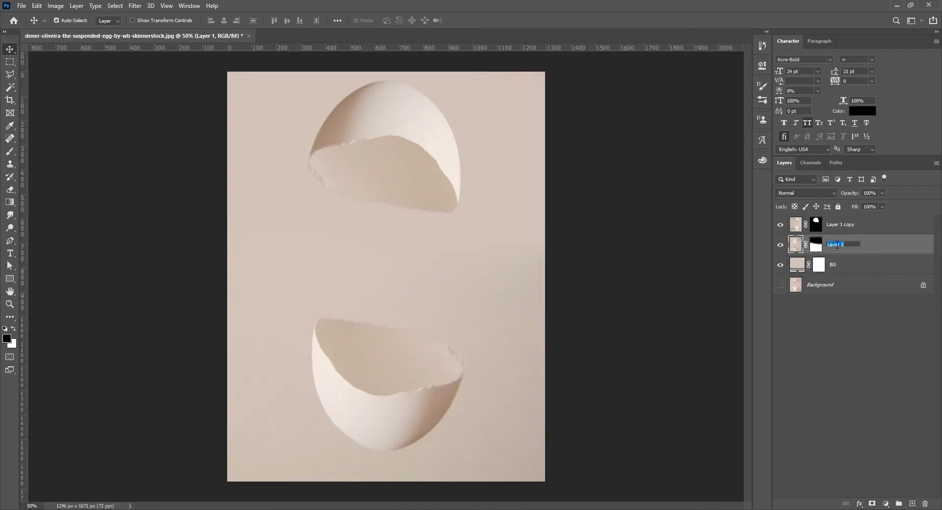
text(Bottom)
key(Return)
click(781, 225)
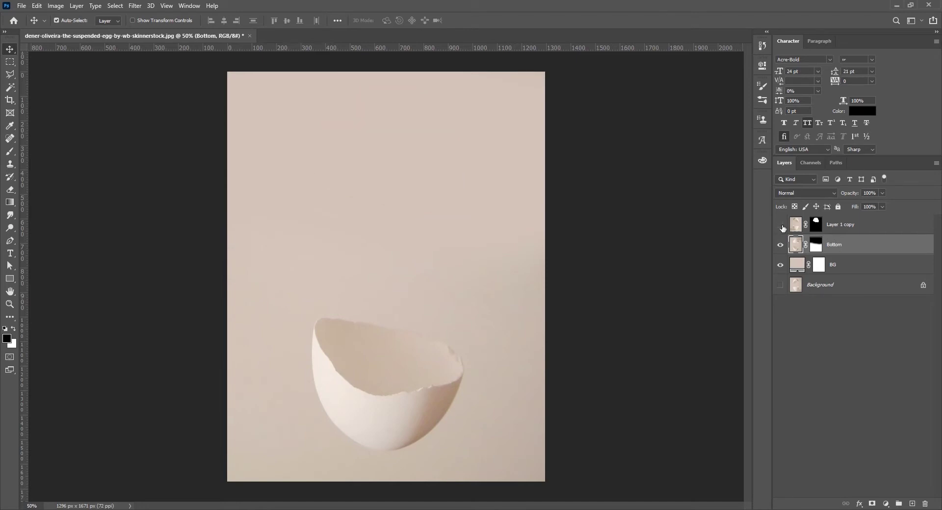
click(780, 225)
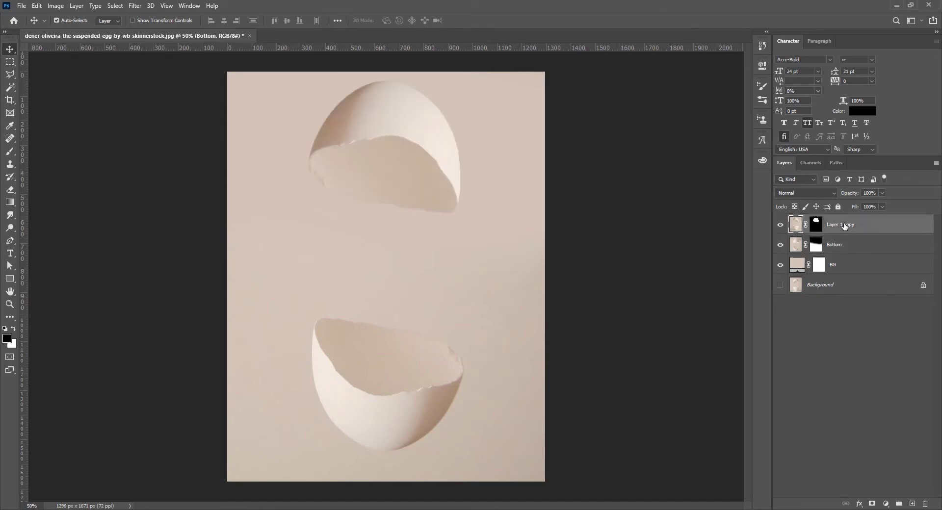
double_click(844, 224)
text(TOP)
key(Return)
click(822, 378)
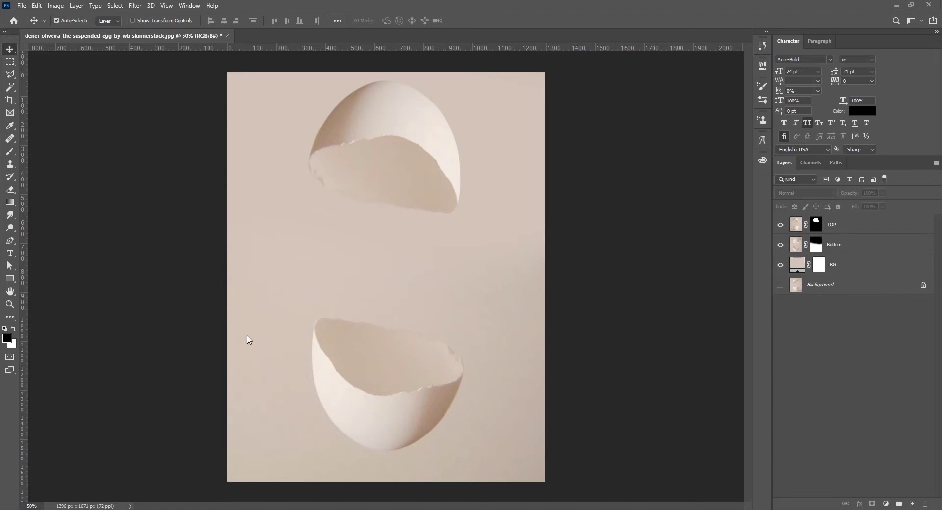
ctrl+click(405, 249)
ctrl+click(406, 250)
ctrl+click(405, 249)
drag(388, 237, 349, 302)
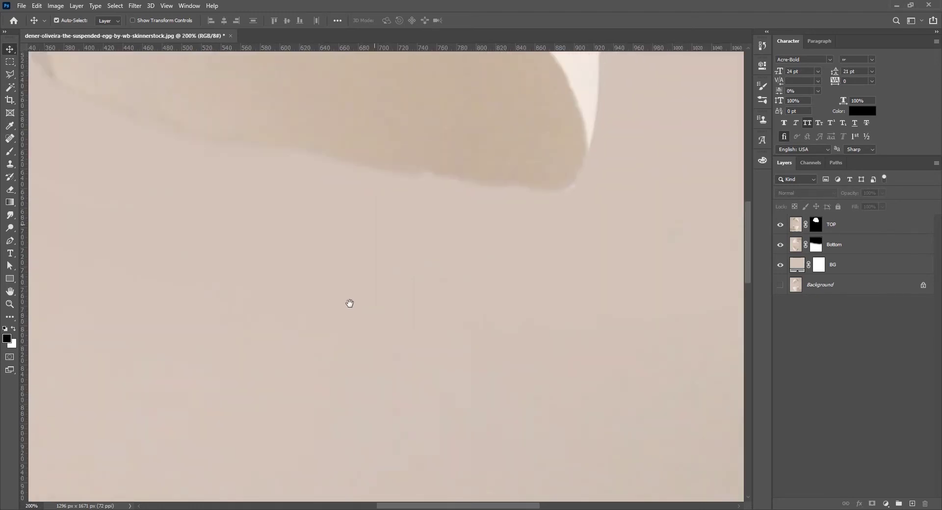
alt+click(351, 302)
alt+click(351, 302)
alt+click(352, 309)
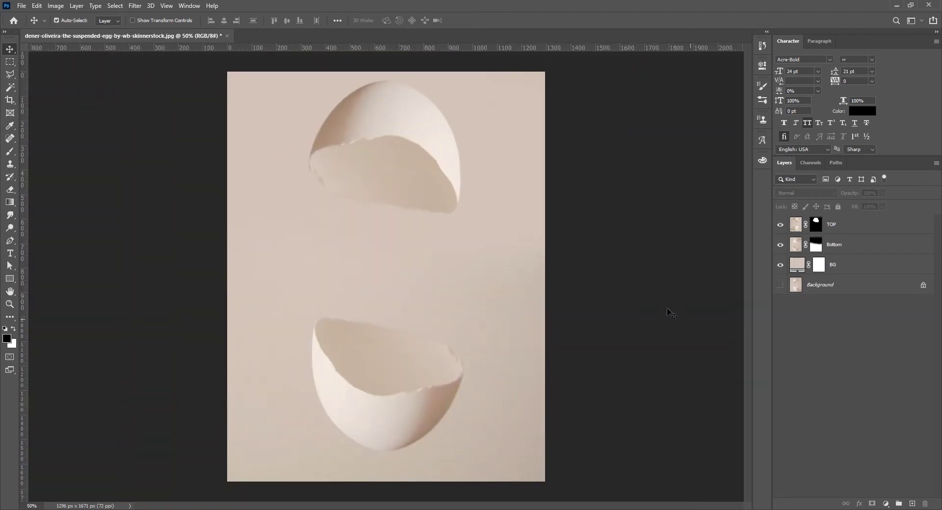
key(ctrl)
- Browse the EGG CONCEPT reference and related egg images, then bring up _HMN9800.jpg in Photoshop
key(alt+Tab)
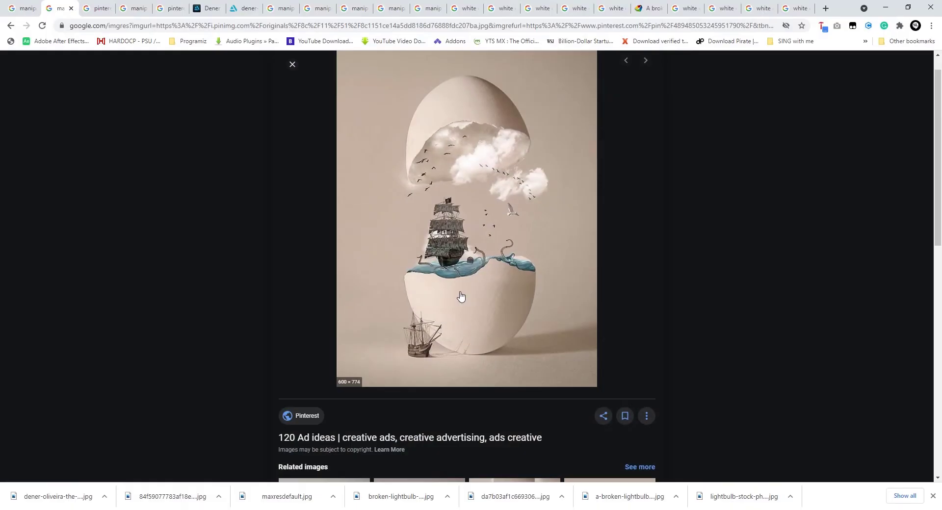
scroll(434, 309, down, 4)
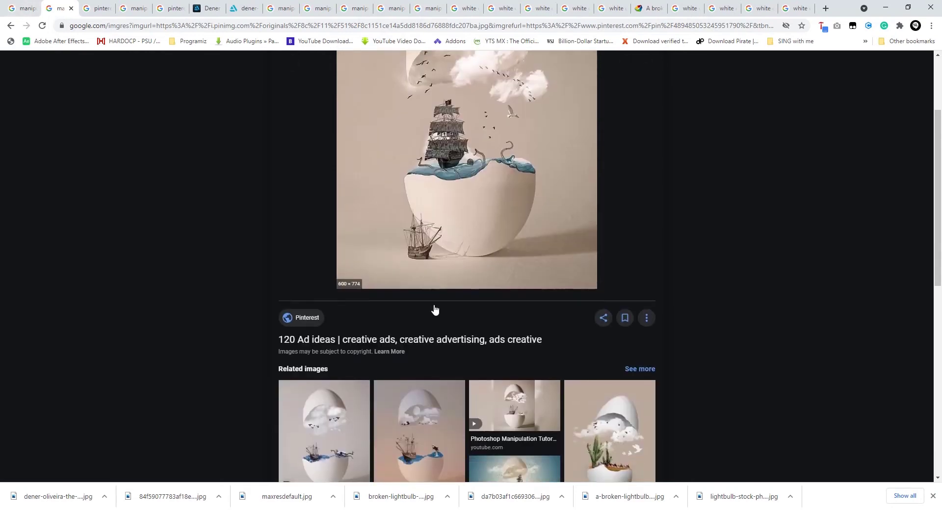
click(427, 338)
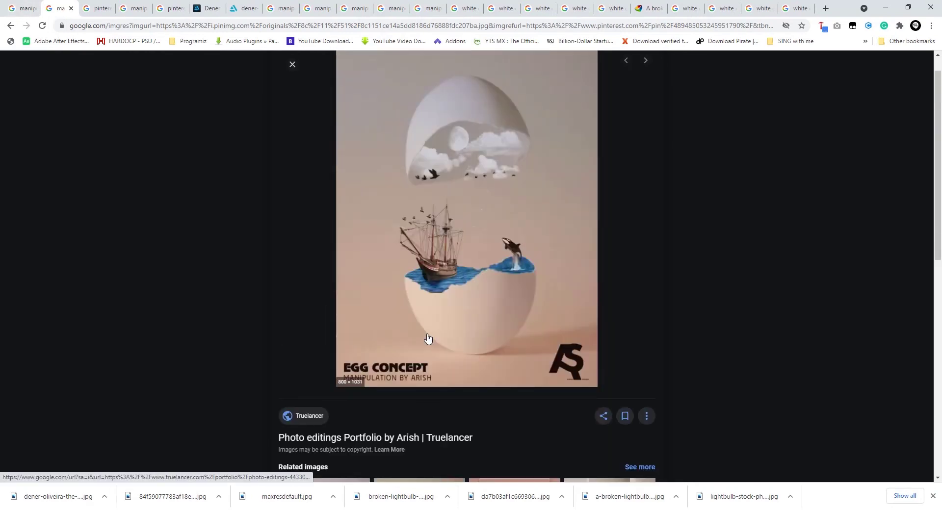
scroll(435, 329, down, 2)
scroll(435, 327, down, 1)
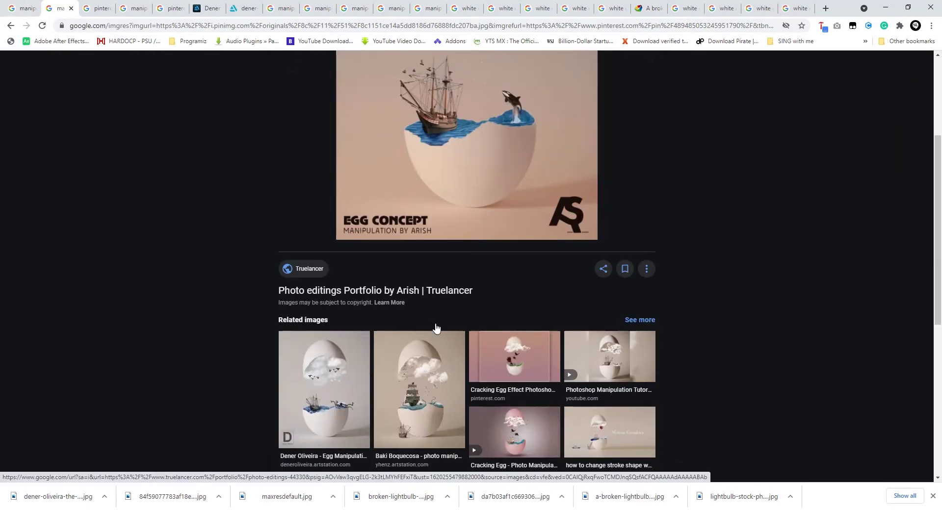
scroll(428, 323, down, 5)
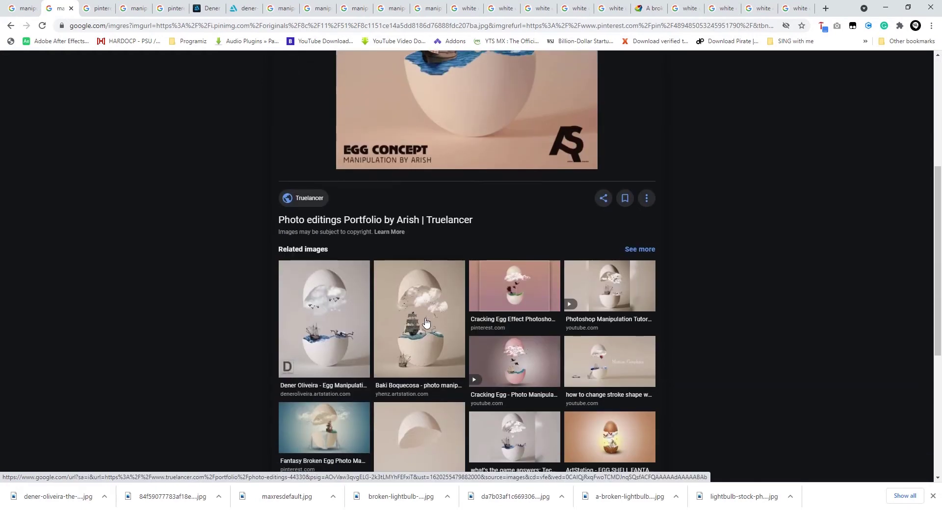
scroll(426, 322, up, 4)
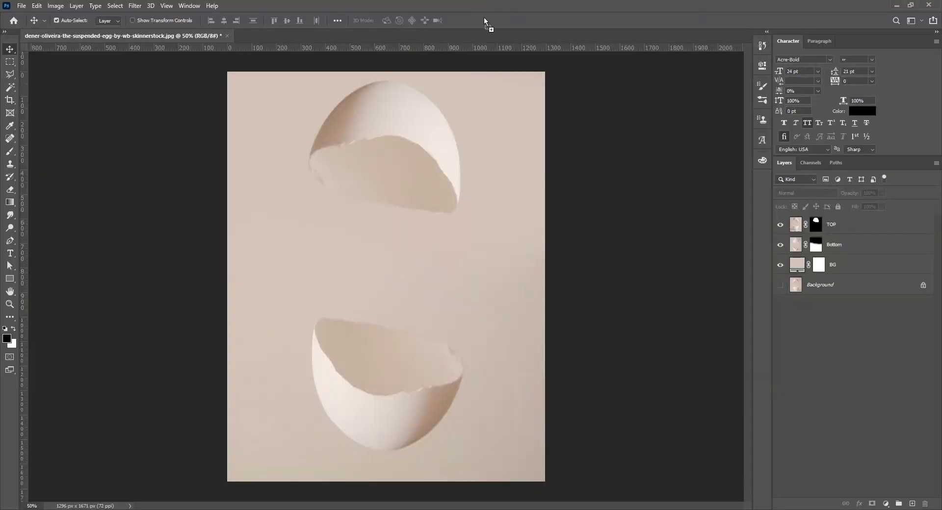
drag(484, 17, 483, 17)
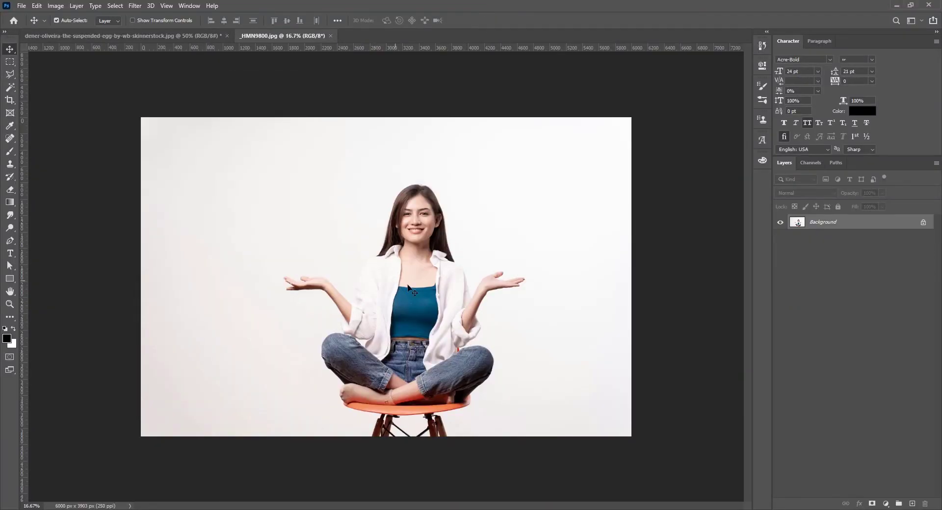
- Zoom and pan around _HMN9800.jpg to inspect the woman's face, shirt and full figure
key(ctrl+space)
ctrl+click(444, 293)
ctrl+click(443, 292)
drag(457, 285, 379, 307)
ctrl+click(476, 275)
ctrl+click(476, 275)
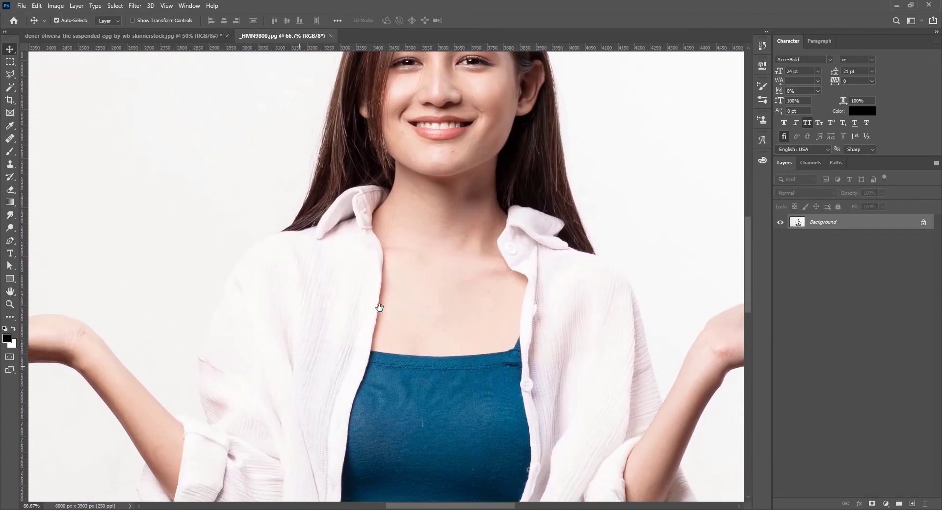
ctrl+alt+click(311, 324)
ctrl+alt+click(312, 325)
drag(322, 359, 341, 288)
ctrl+alt+click(340, 288)
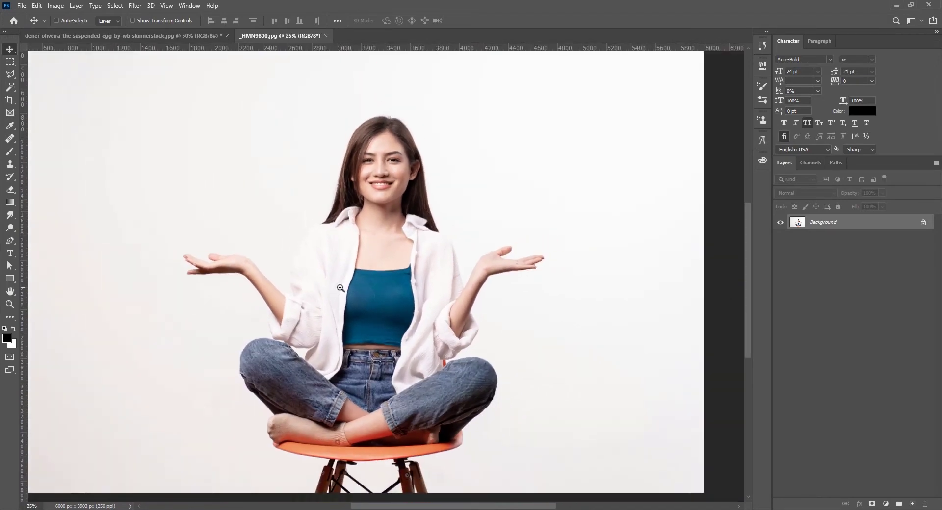
scroll(341, 287, down, 1)
scroll(408, 329, up, 3)
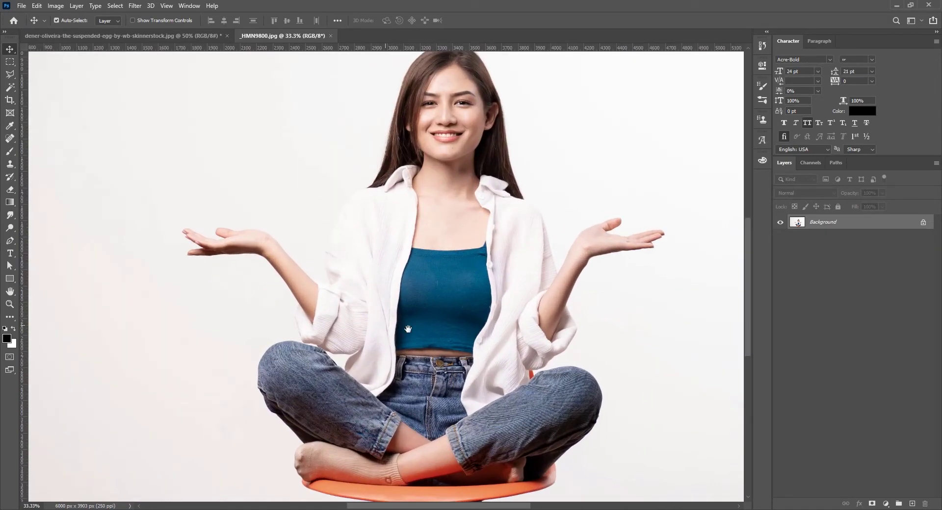
scroll(408, 328, down, 3)
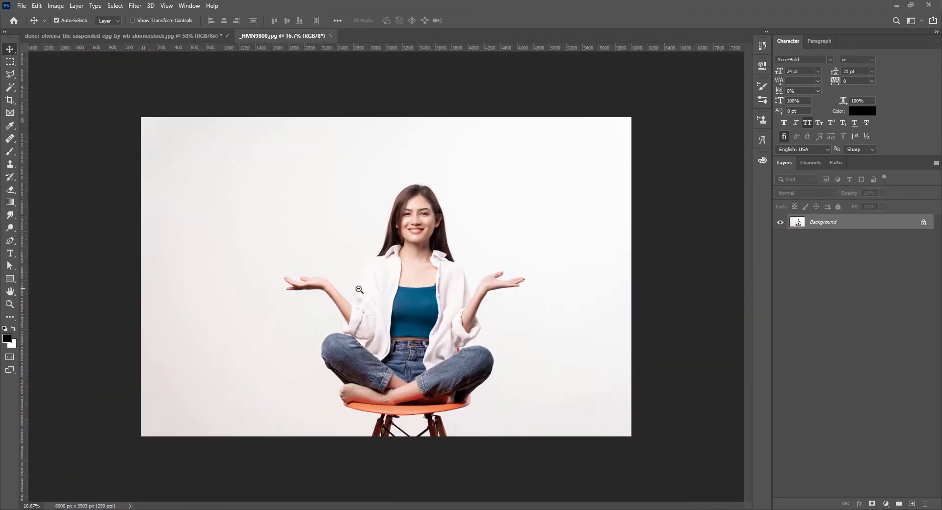
- Remove the woman's Layer 1 from the egg composite and return to _HMN9800.jpg
click(124, 37)
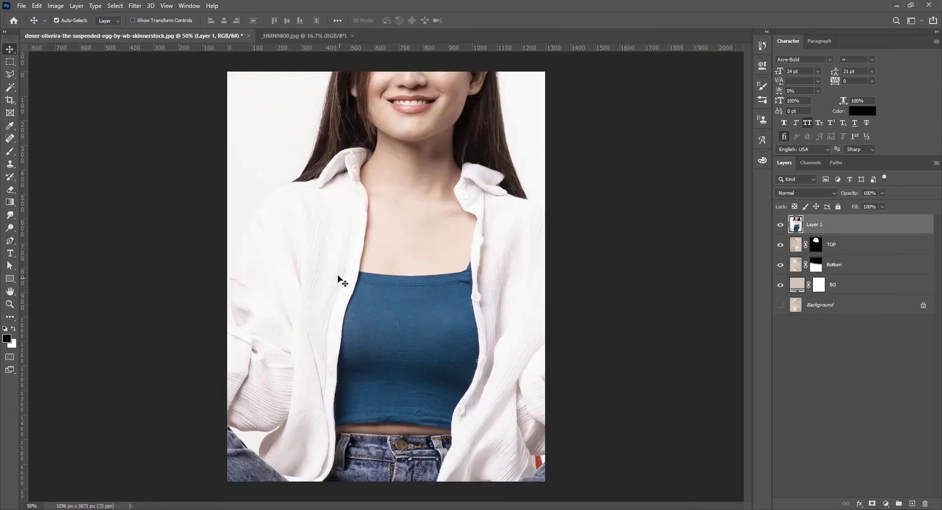
key(ctrl+z)
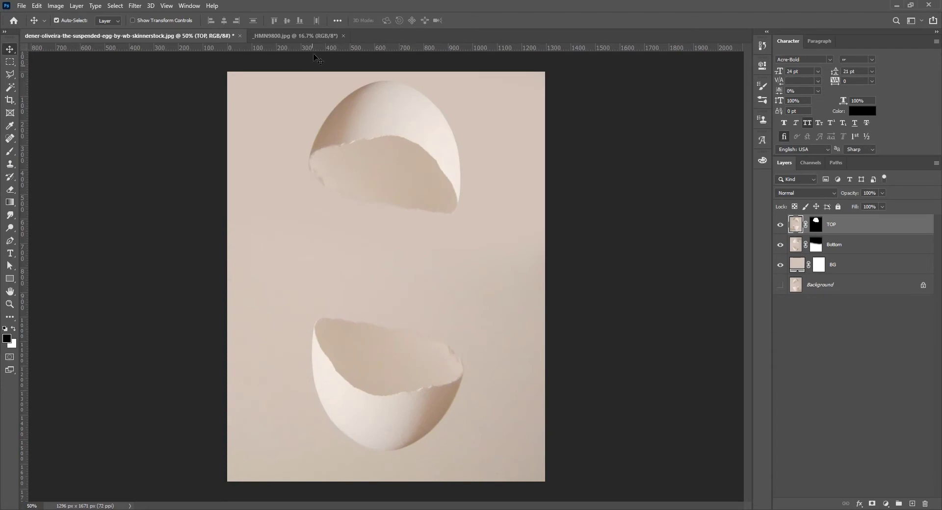
click(310, 36)
- Look over her jeans and the chair, then pick the Magic Wand tool
scroll(393, 245, up, 3)
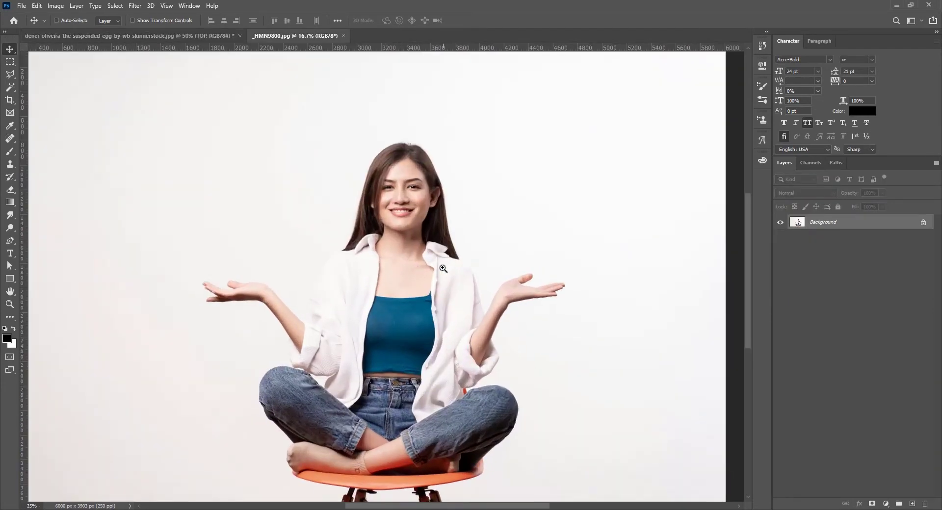
drag(399, 272, 392, 244)
scroll(355, 279, down, 1)
scroll(352, 331, up, 1)
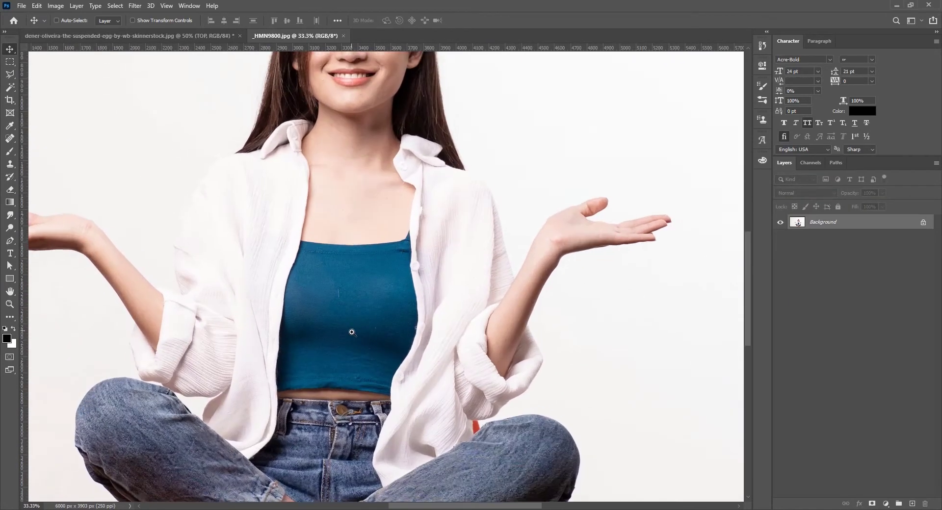
drag(350, 331, 402, 261)
scroll(398, 258, down, 3)
scroll(399, 251, up, 3)
key(w)
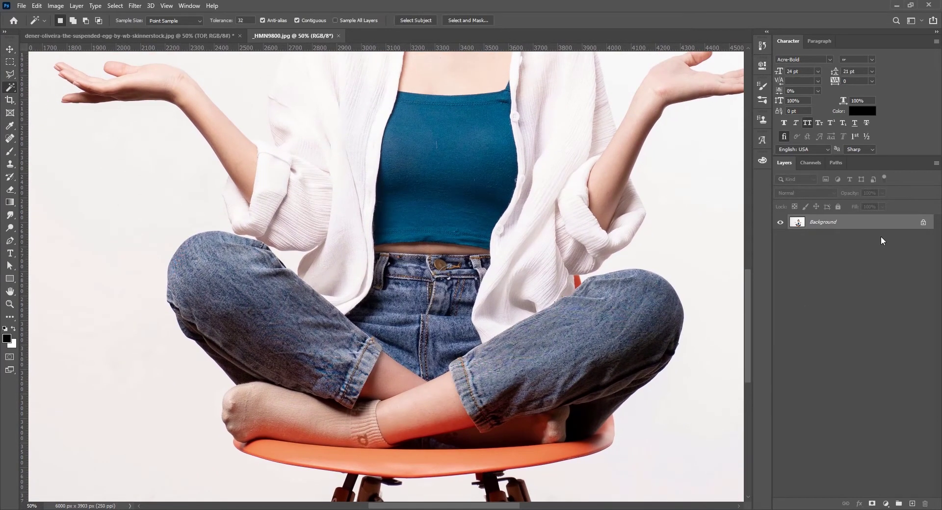
- Duplicate the photo onto Layer 1, hide Background, and select the white backdrop with Magic Wand
key(ctrl+j)
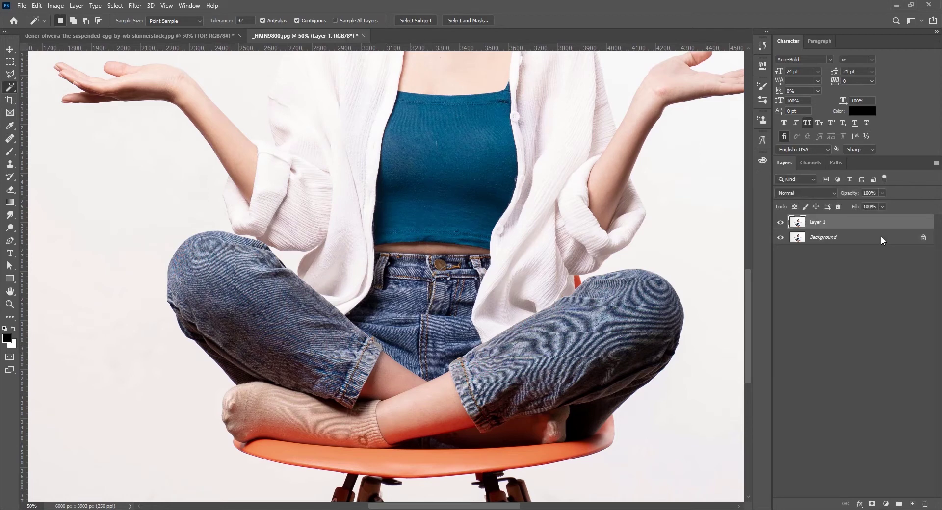
click(780, 238)
click(707, 247)
- View the whole photo, clear the backdrop selection, and switch to the Move tool
scroll(410, 354, down, 2)
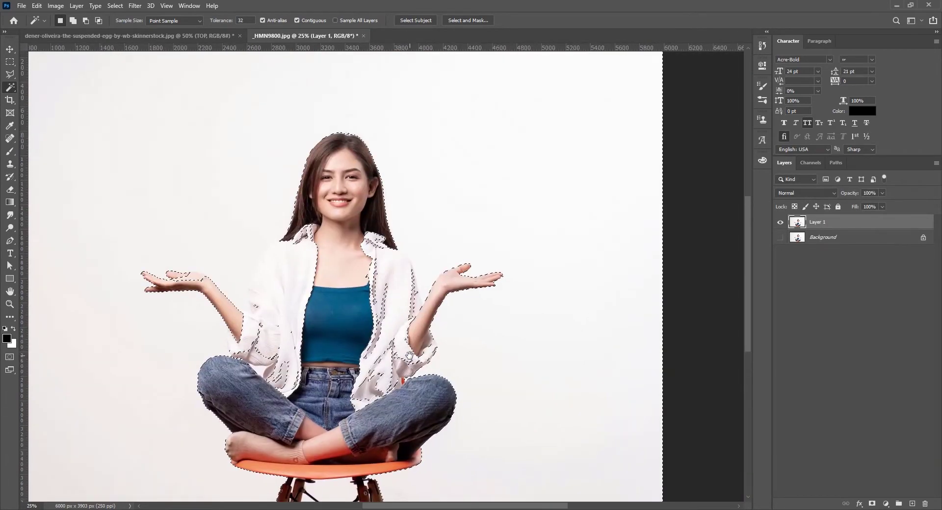
drag(410, 355, 489, 295)
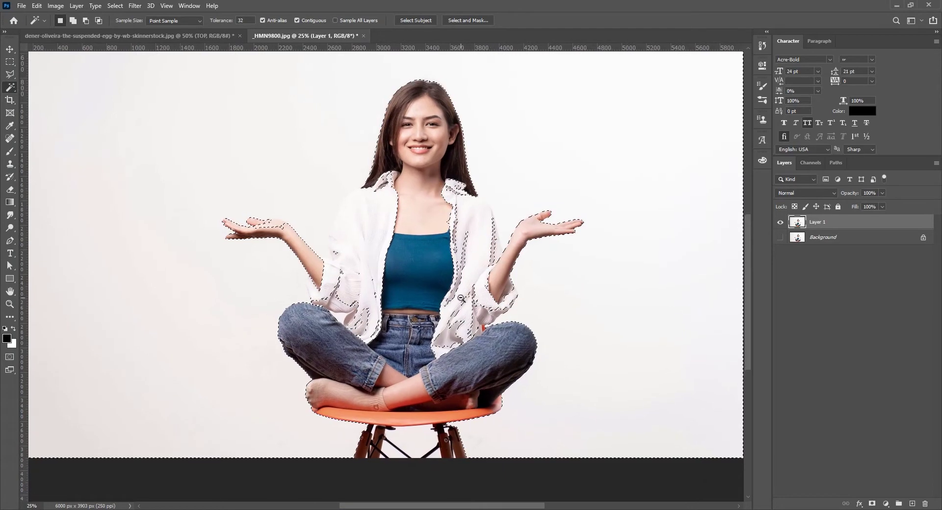
alt+click(460, 299)
key(ctrl+d)
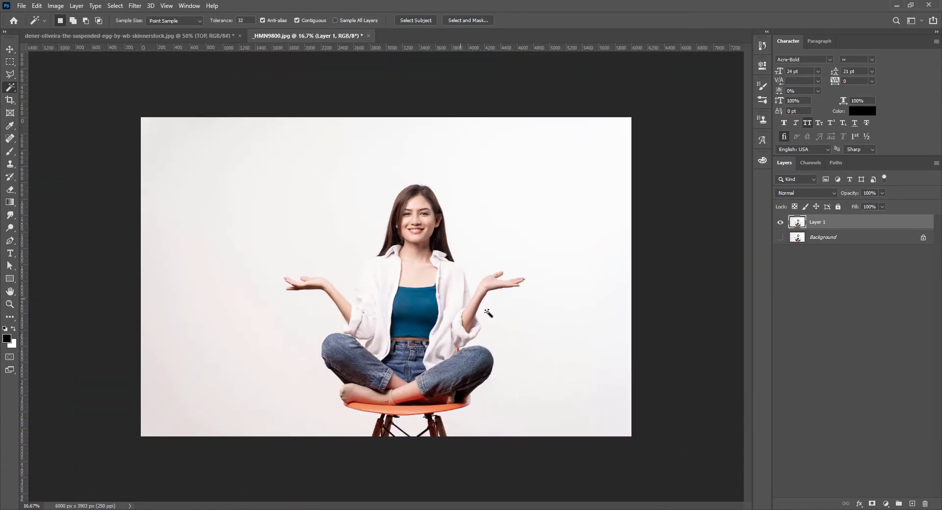
key(v)
click(670, 327)
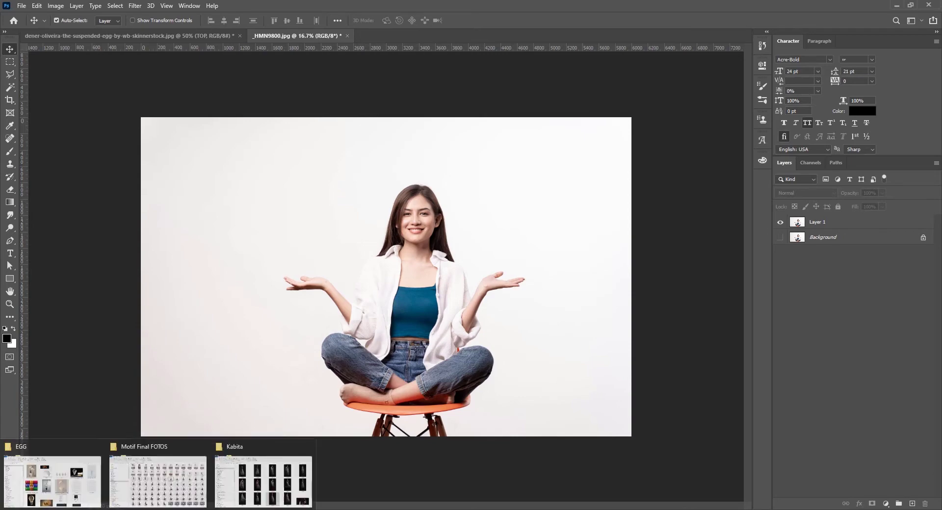
- Open the raw _HMN9800 file from the 10010320 folder into Photoshop's Camera Raw
click(177, 494)
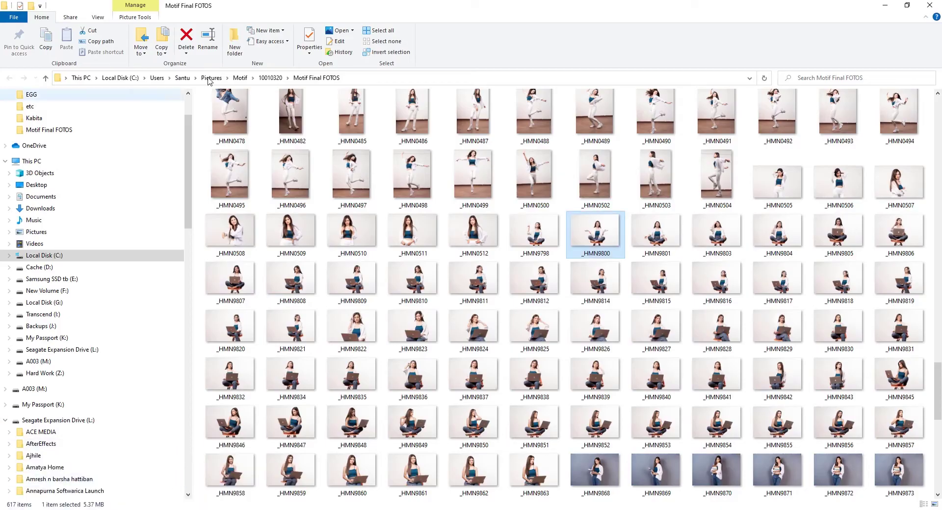
click(270, 78)
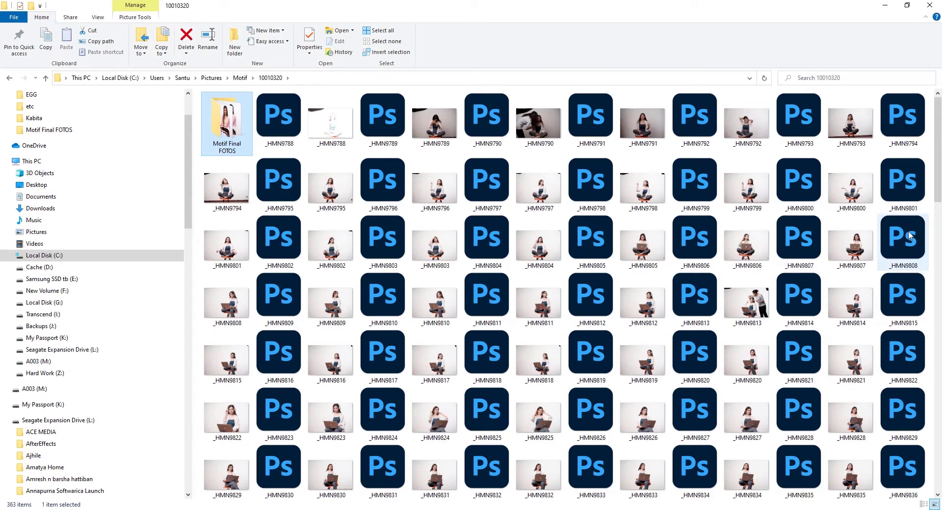
click(809, 193)
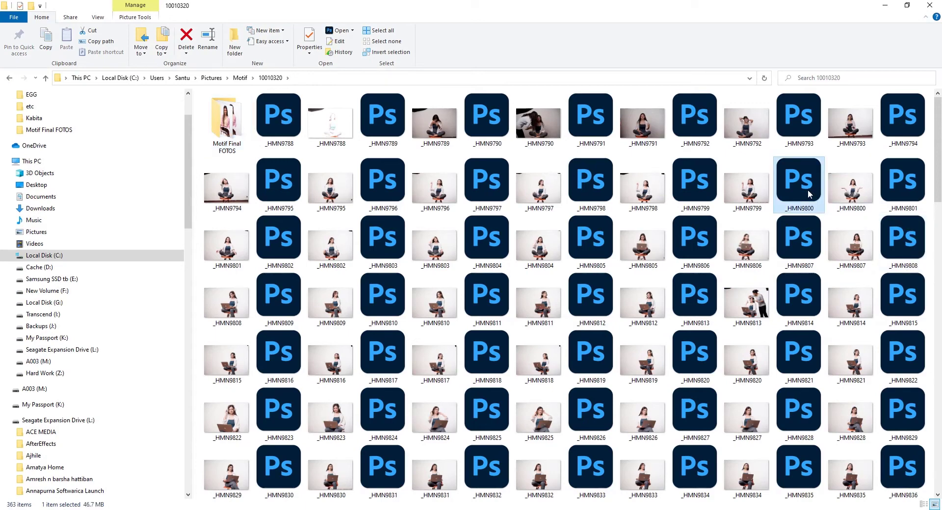
drag(809, 193, 485, 38)
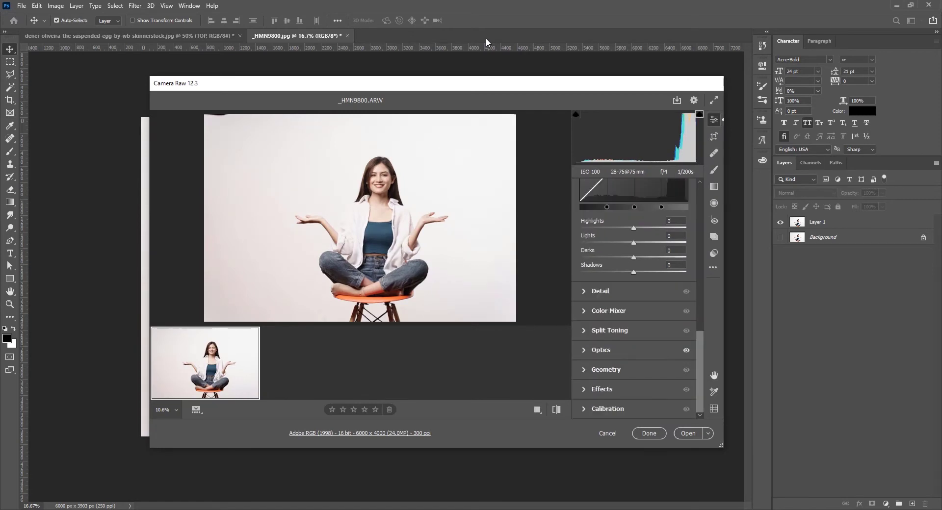
- In full-screen Camera Raw, set Exposure -0.80, Contrast +17, Highlights +30, Shadows +8 and adjust the curve
double_click(624, 87)
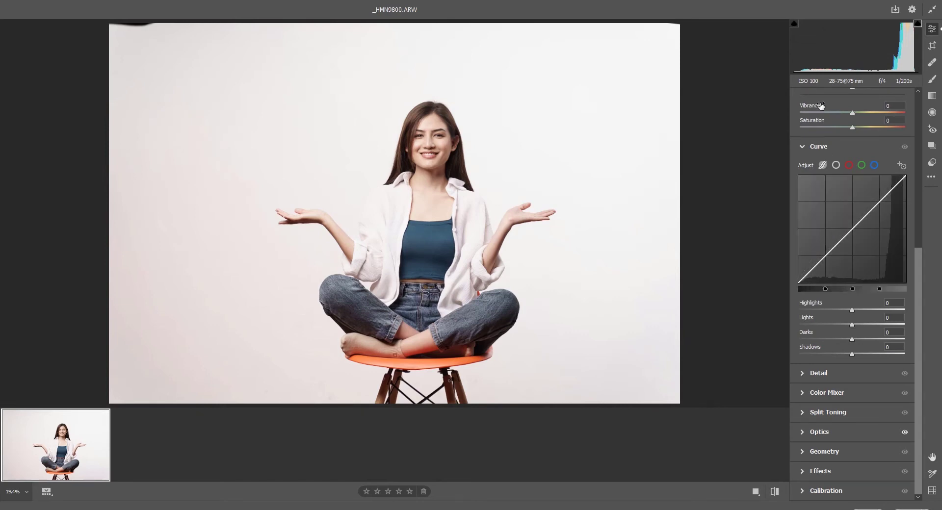
scroll(841, 169, up, 5)
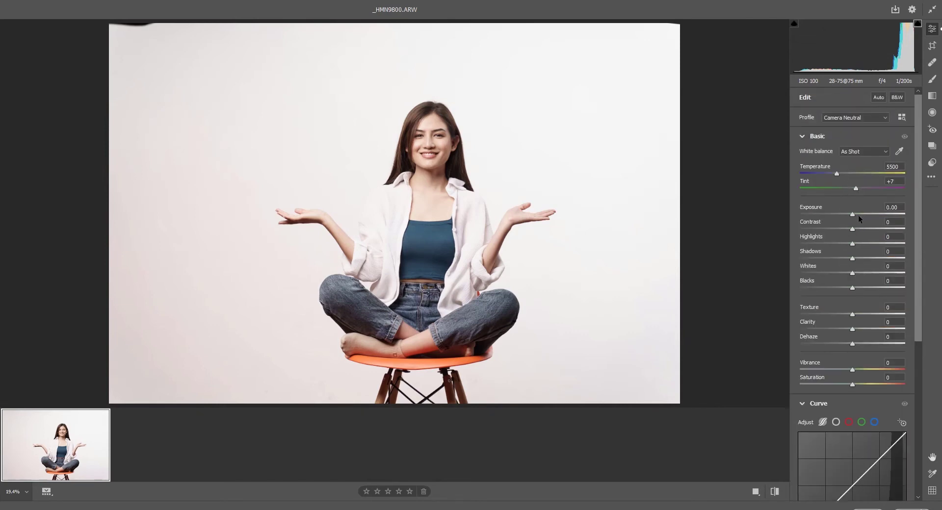
drag(852, 214, 847, 287)
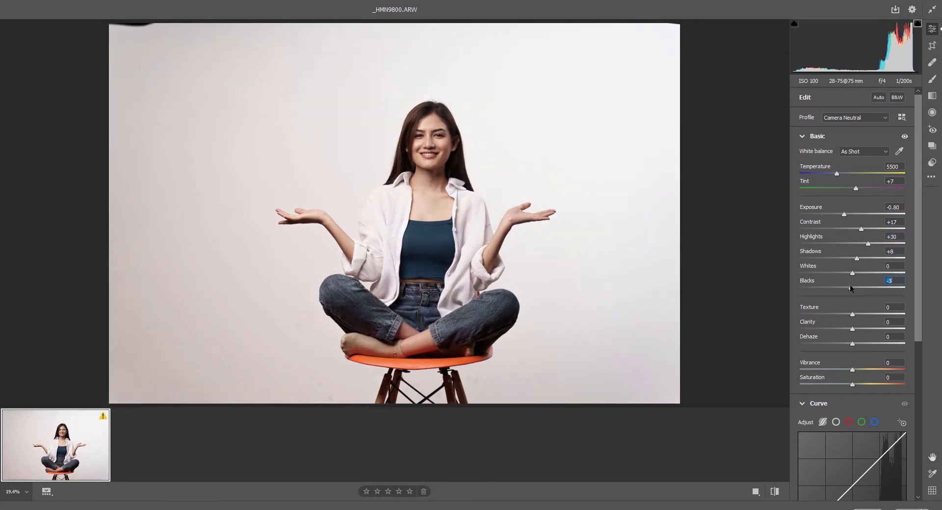
scroll(837, 372, down, 2)
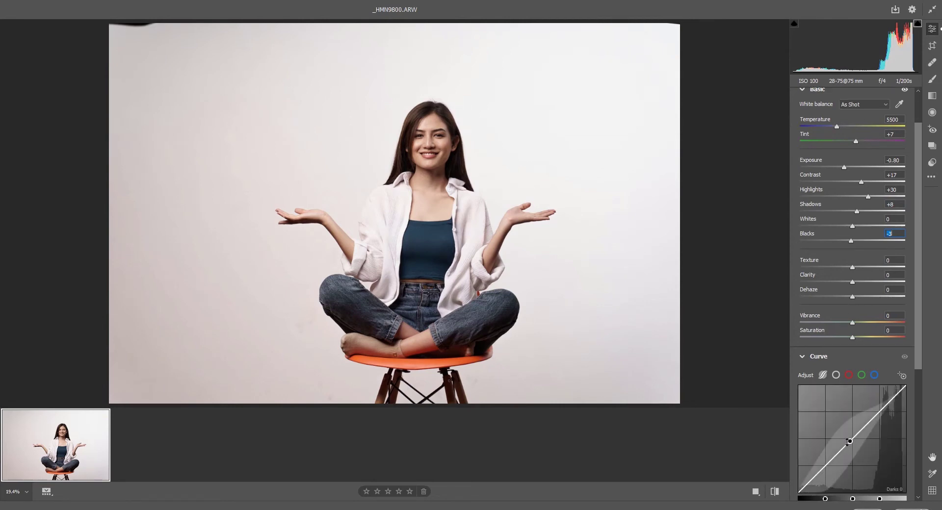
drag(848, 441, 850, 438)
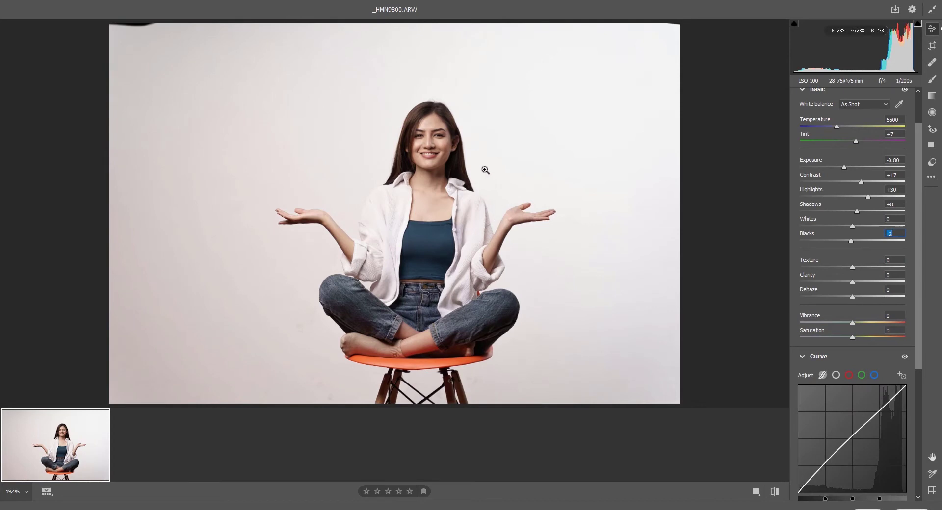
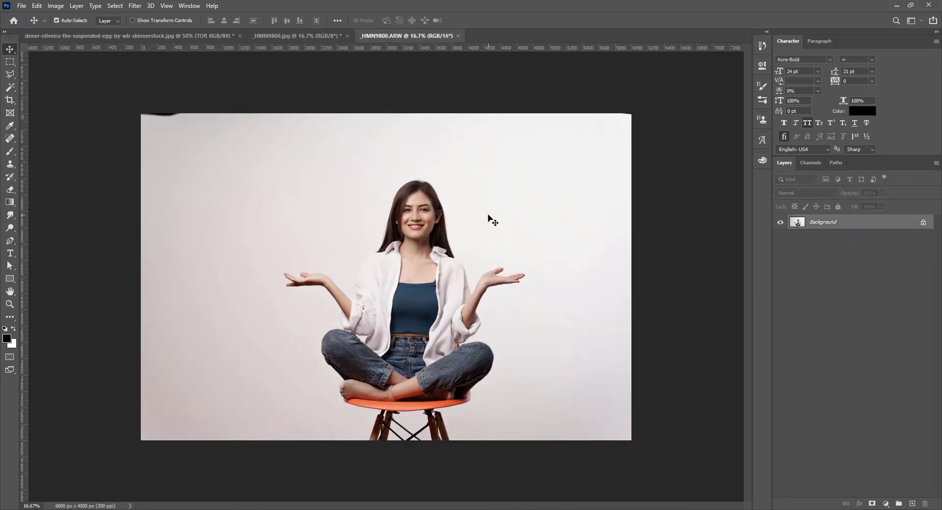
- Magic Wand the backdrop around the model, left and right, then clear that selection
key(w)
click(489, 214)
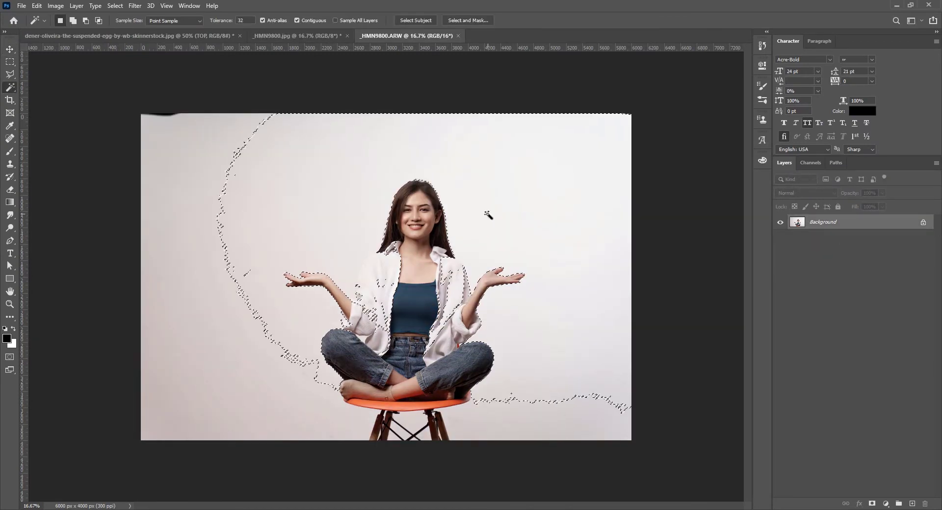
key(ctrl+plus)
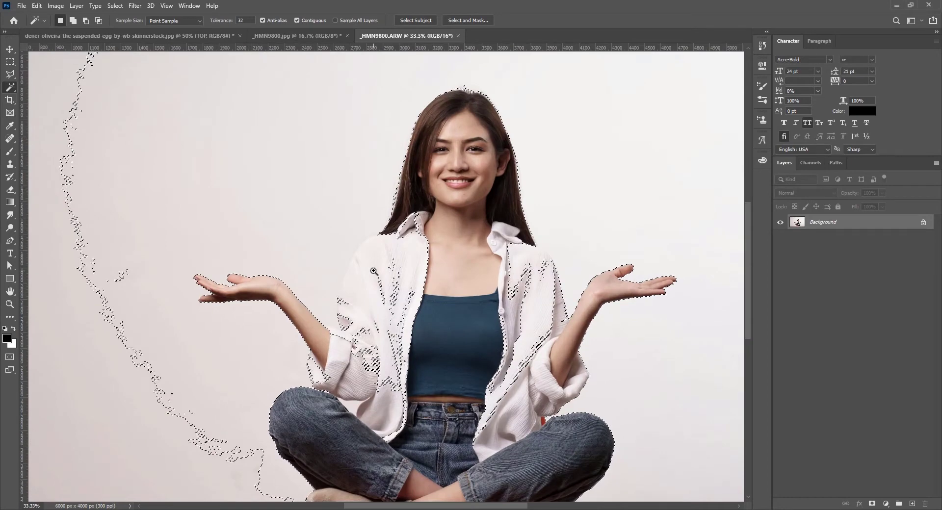
scroll(294, 421, down, 5)
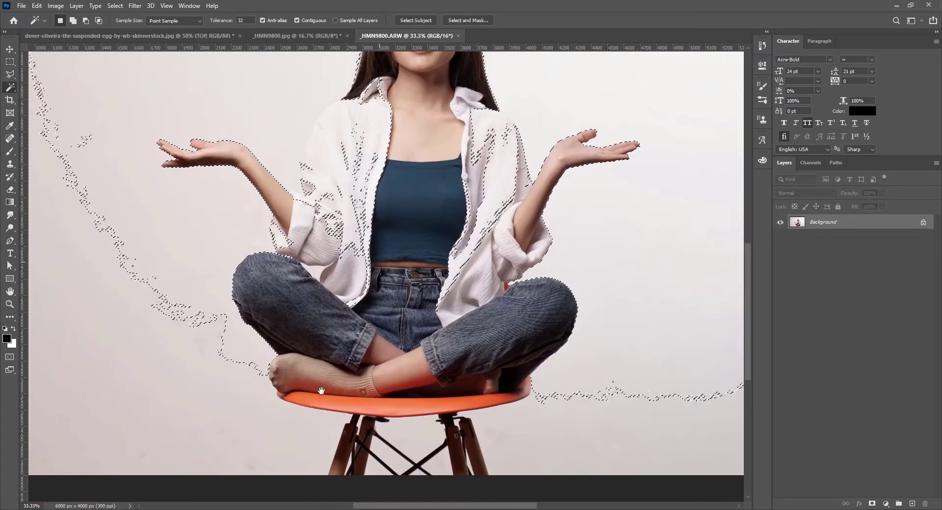
shift+click(270, 437)
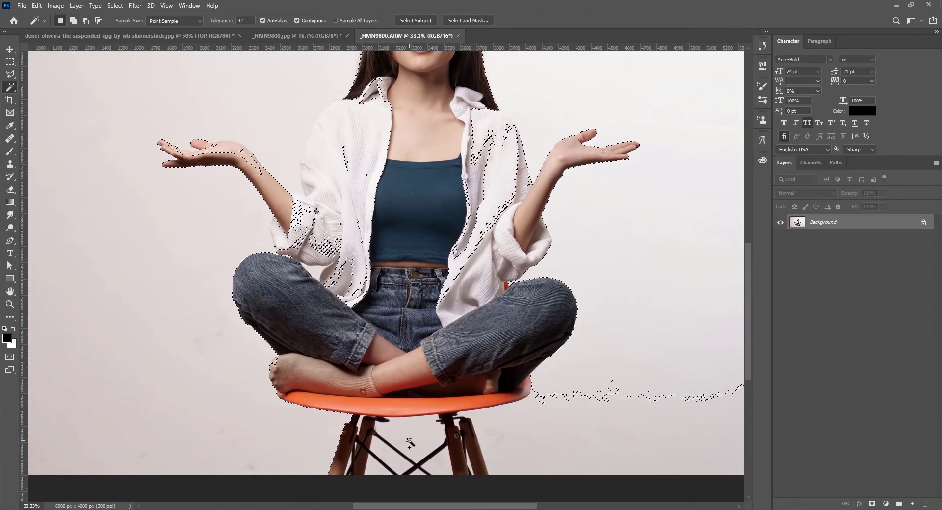
shift+click(562, 450)
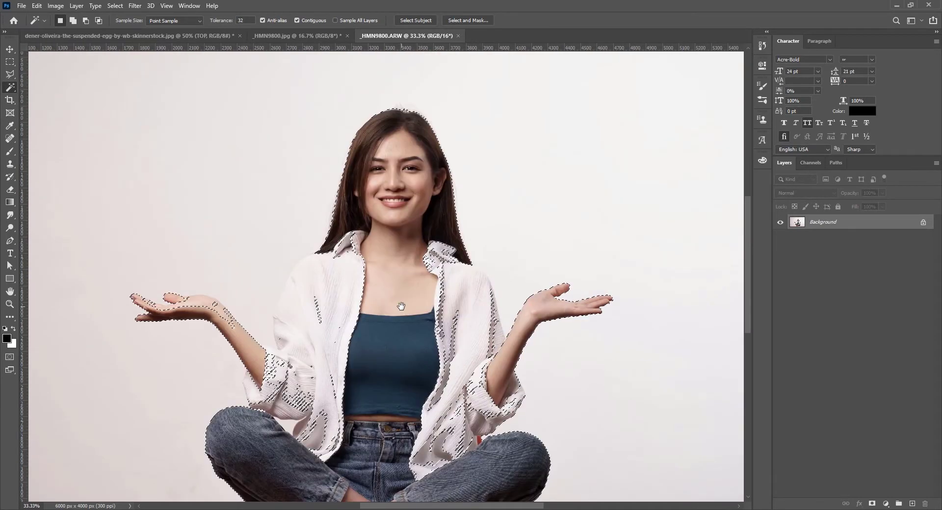
key(ctrl+d)
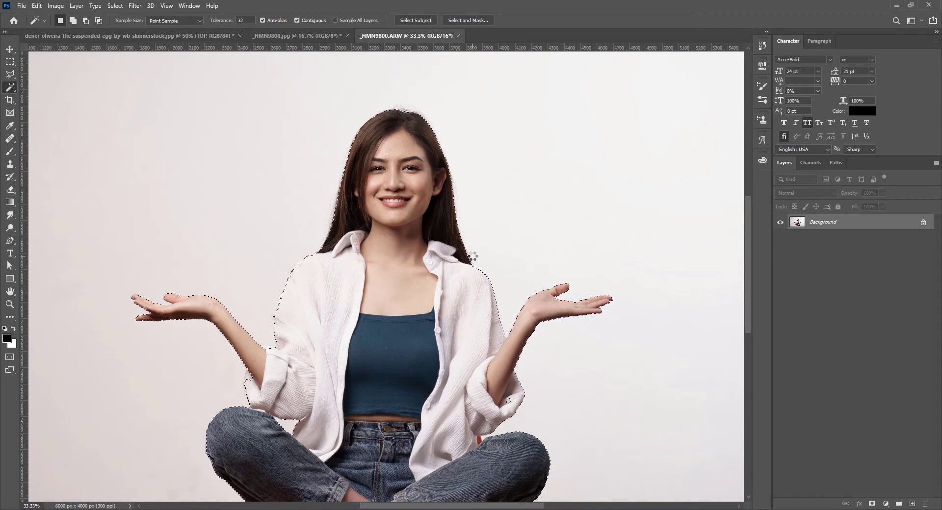
- Select the seated woman and add the chair's legs and braces to the selection
drag(393, 322, 393, 273)
scroll(382, 335, down, 1)
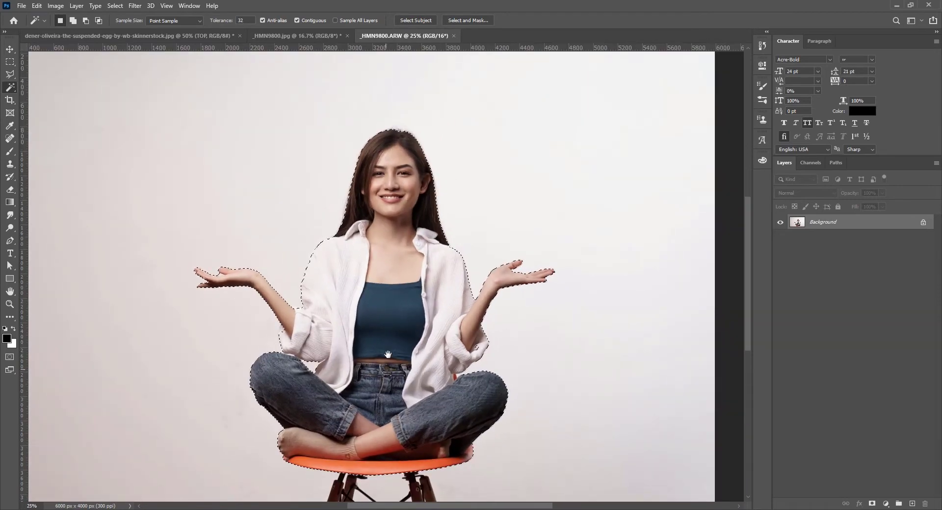
drag(386, 369, 391, 219)
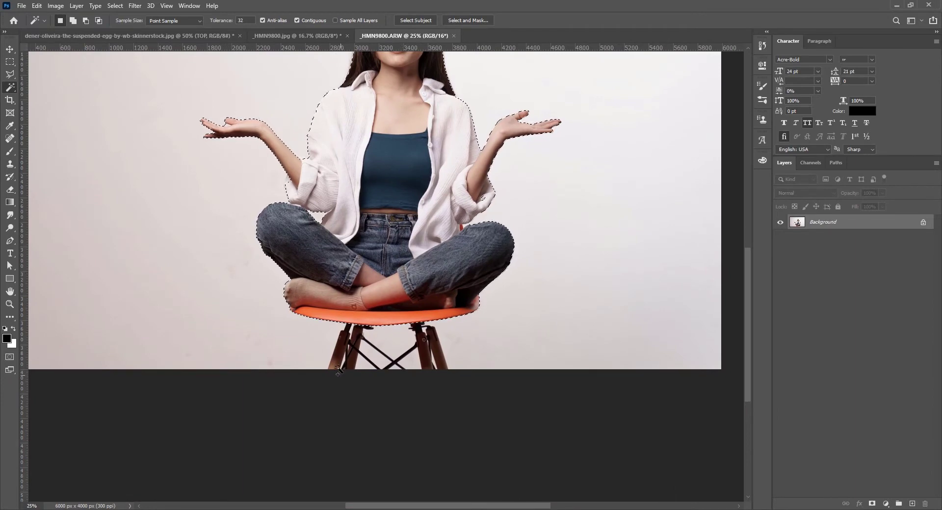
shift+click(353, 348)
shift+click(356, 344)
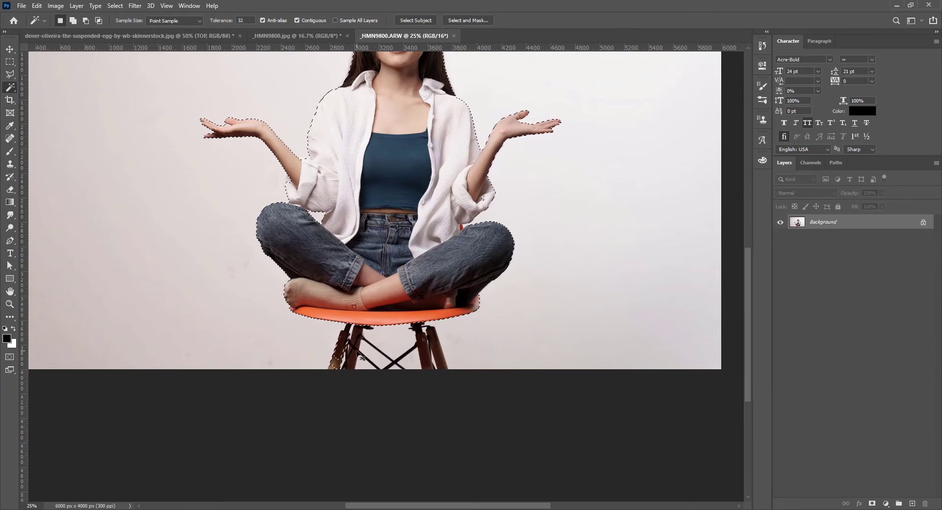
key(ctrl+d)
drag(407, 280, 411, 404)
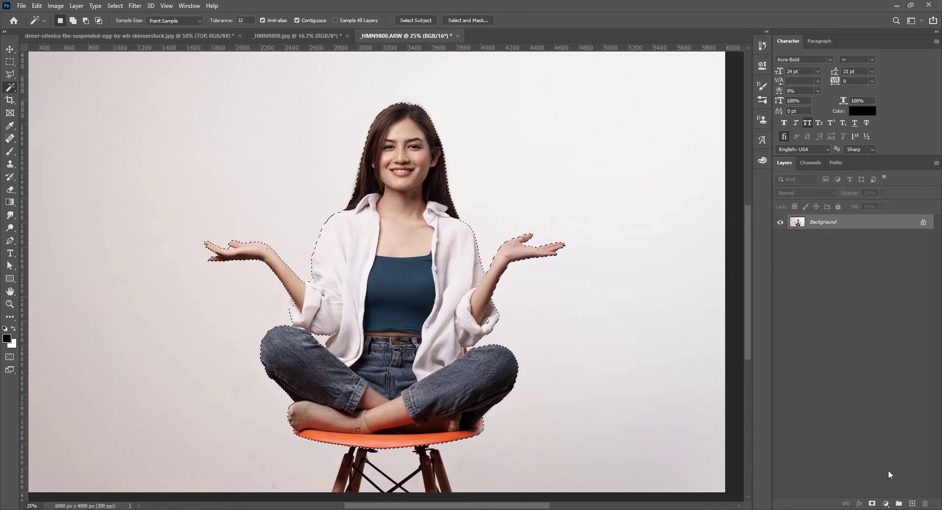
- Mask out the backdrop from the selection and inspect the cutout edges around hands, face and seat
click(871, 503)
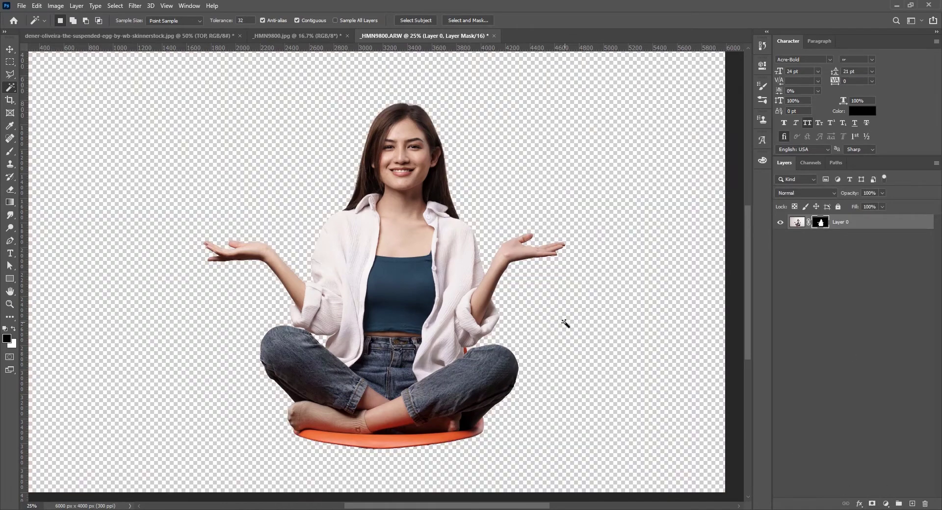
key(ctrl+plus)
key(ctrl+plus)
key(ctrl+plus)
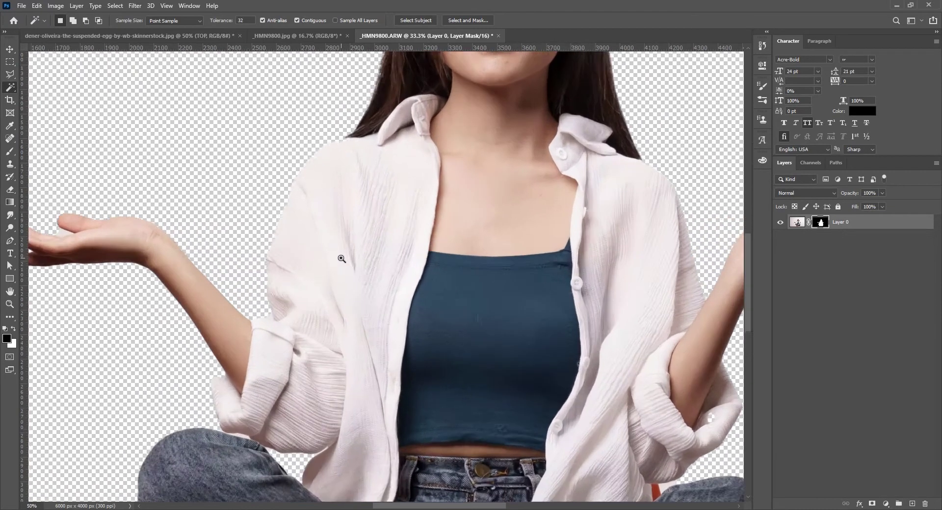
drag(248, 256, 254, 317)
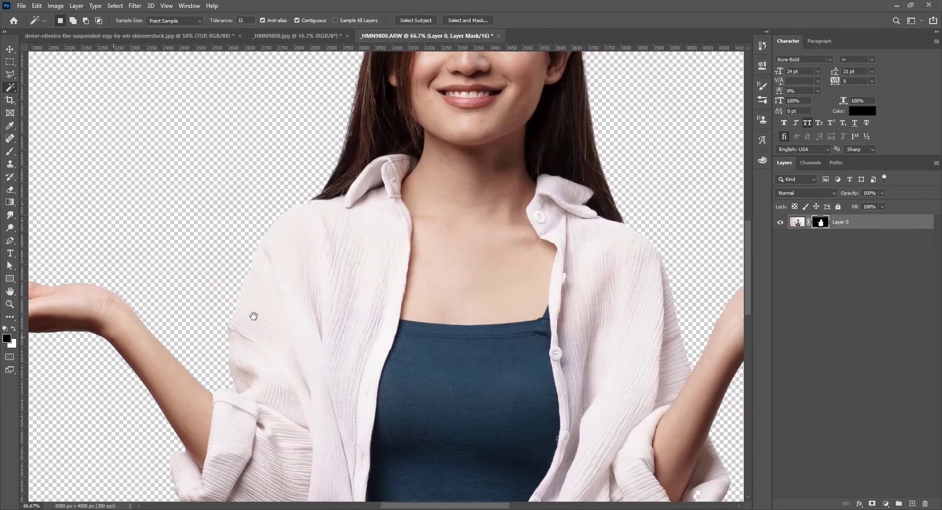
drag(505, 216, 391, 225)
drag(408, 386, 219, 288)
drag(286, 279, 382, 247)
scroll(382, 246, left, 3)
scroll(381, 295, down, 10)
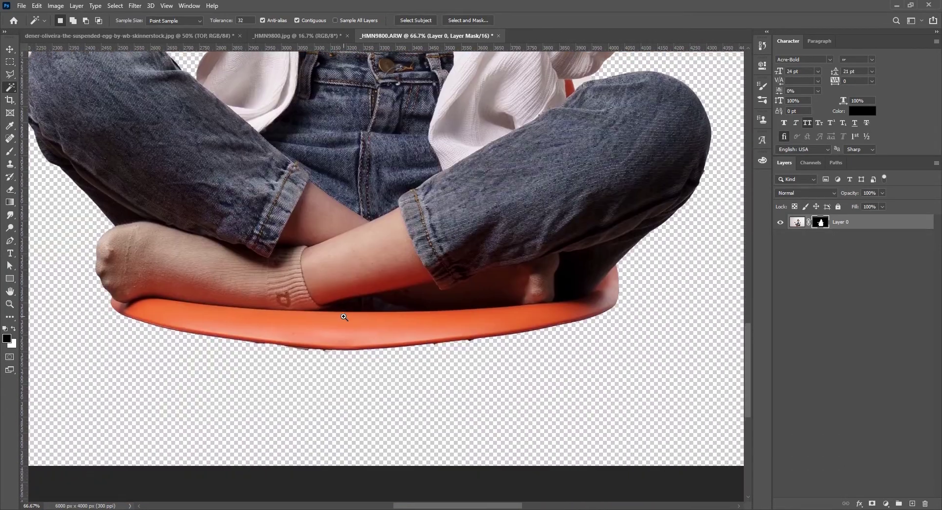
scroll(344, 316, up, 1)
drag(339, 322, 424, 235)
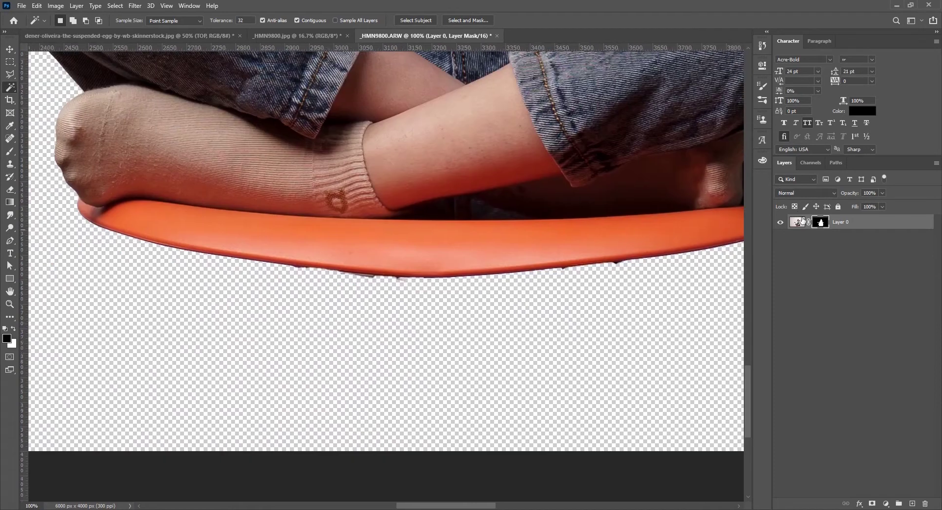
- Disable the layer mask, with the seat edge centred above the legs
shift+click(820, 223)
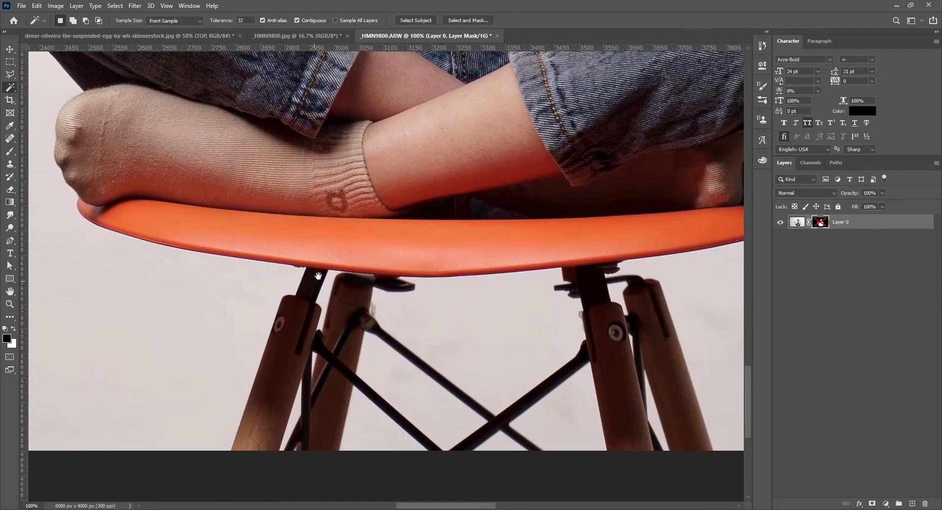
scroll(336, 247, up, 1)
drag(319, 280, 336, 247)
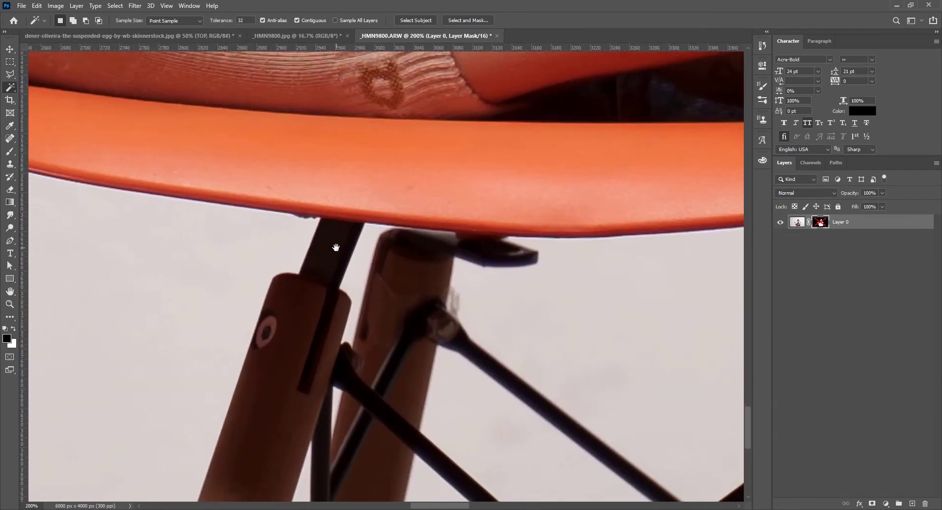
- Start a Pen path at the seat edge, tracing down the left leg and along the image bottom
key(p)
scroll(321, 216, up, 2)
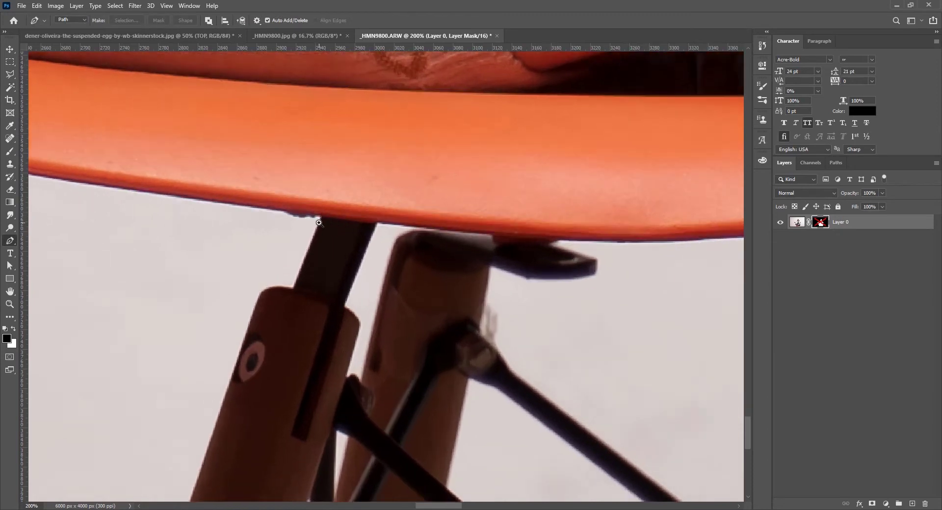
click(348, 186)
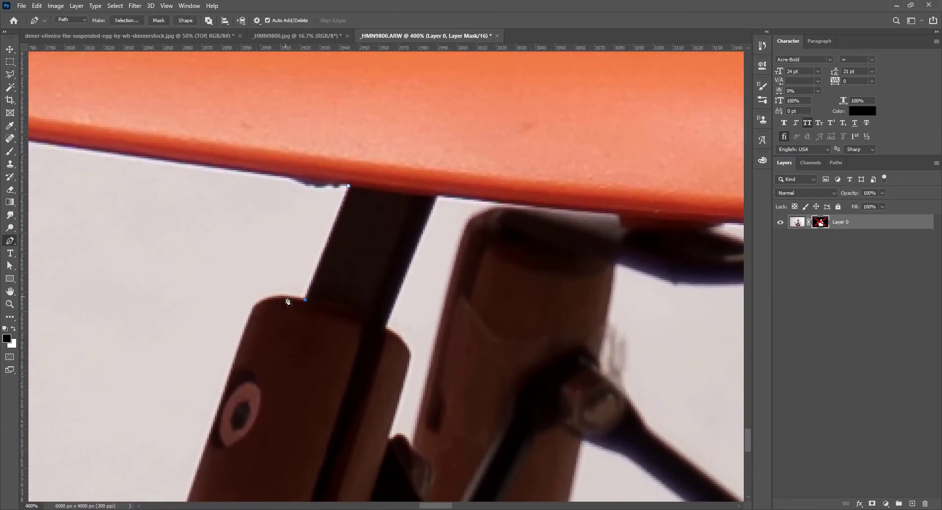
drag(248, 315, 243, 336)
drag(244, 404, 301, 231)
scroll(298, 248, down, 2)
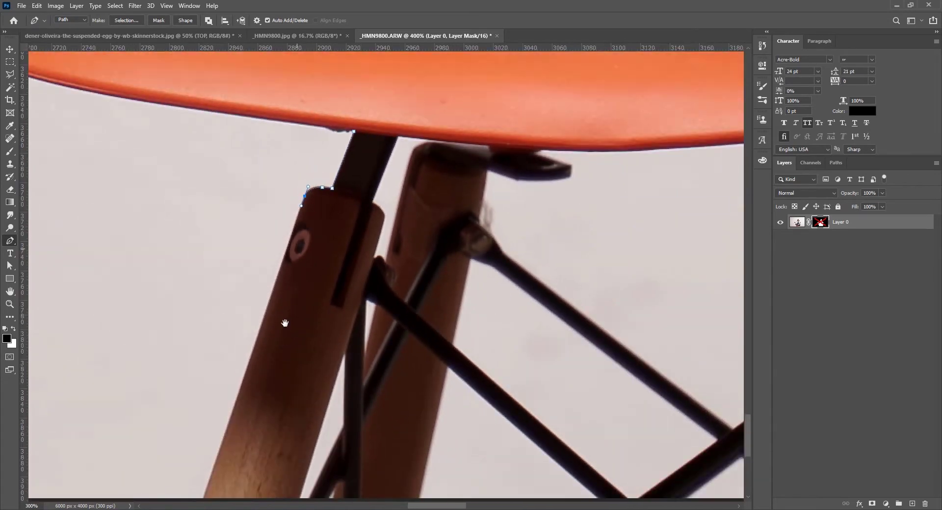
drag(284, 325, 305, 250)
click(224, 425)
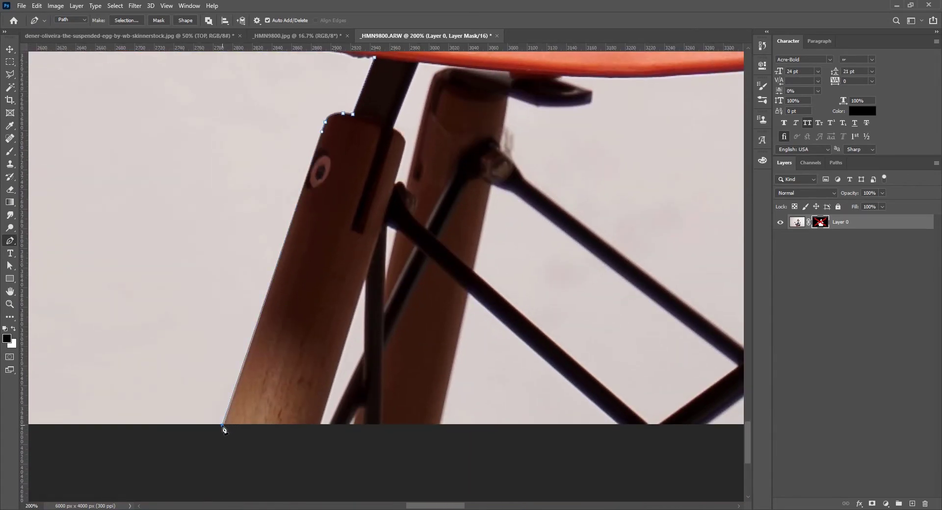
drag(512, 382, 174, 382)
drag(526, 350, 245, 378)
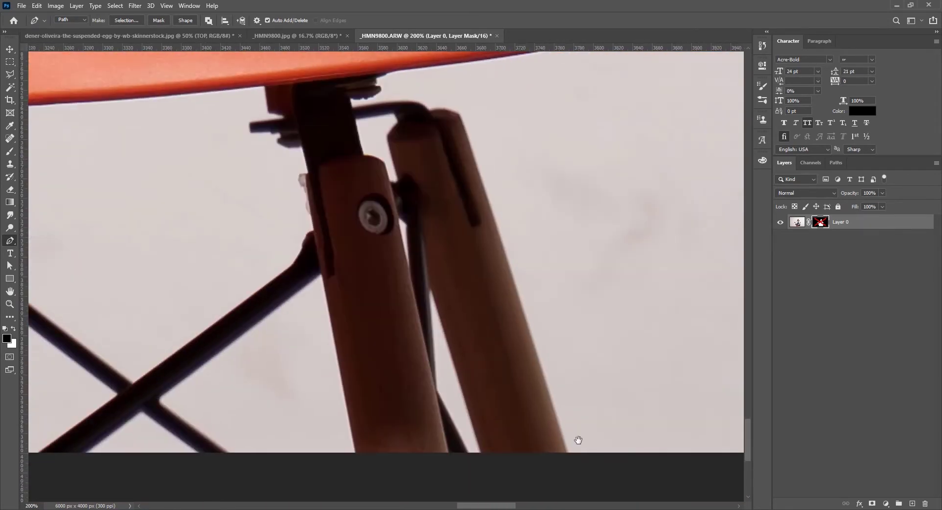
click(568, 454)
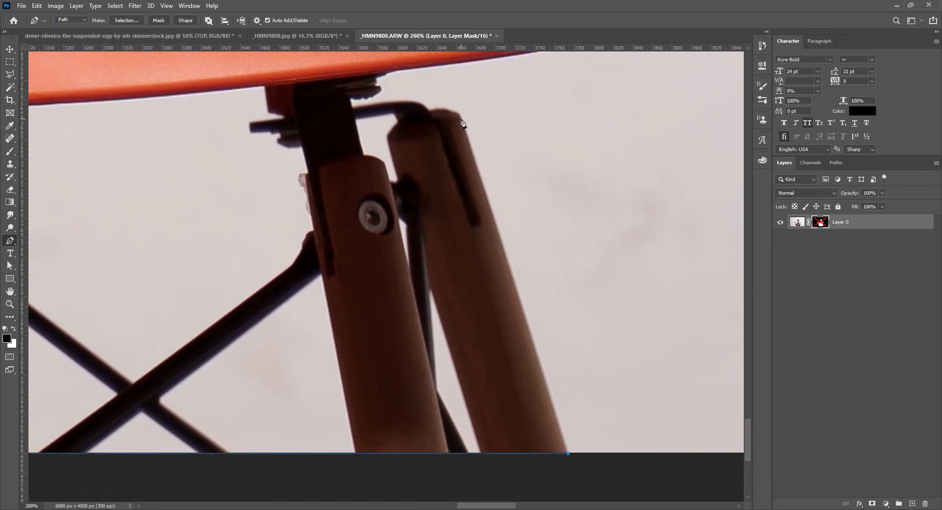
- Curve the path around the top of the right chair leg
scroll(462, 121, up, 3)
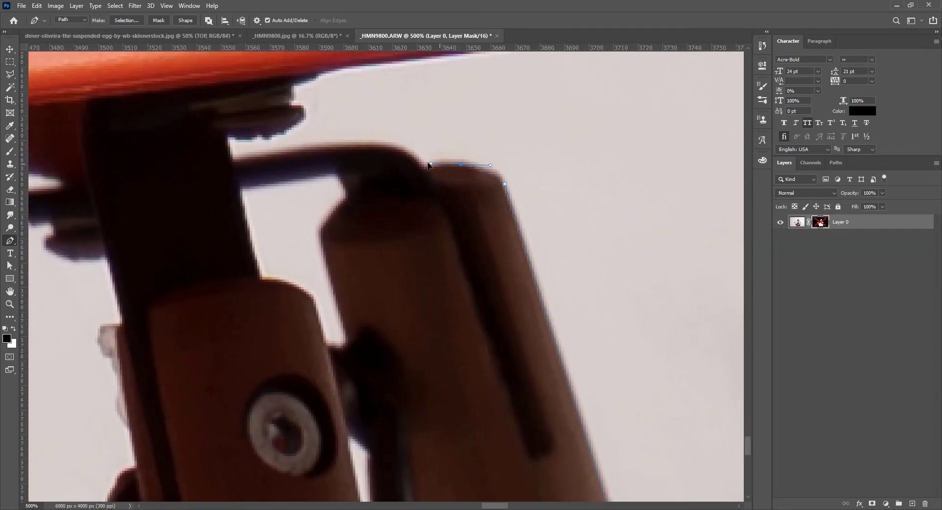
drag(385, 143, 359, 134)
drag(206, 164, 201, 170)
drag(296, 133, 297, 132)
- Close the path along the seat underside and make a selection with a 1-pixel feather
ctrl+alt+click(393, 138)
ctrl+alt+click(393, 139)
drag(421, 261, 435, 172)
ctrl+alt+click(444, 187)
ctrl+alt+click(444, 186)
scroll(445, 186, down, 2)
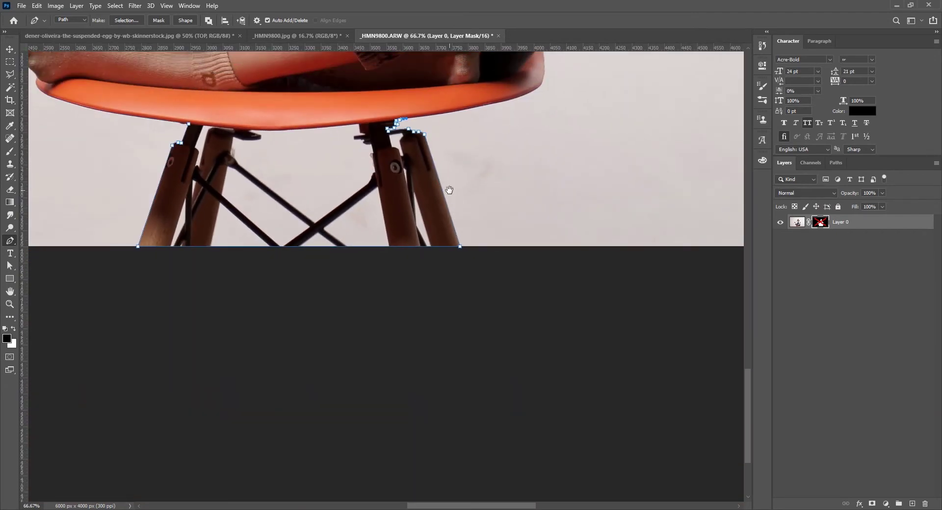
scroll(399, 113, up, 2)
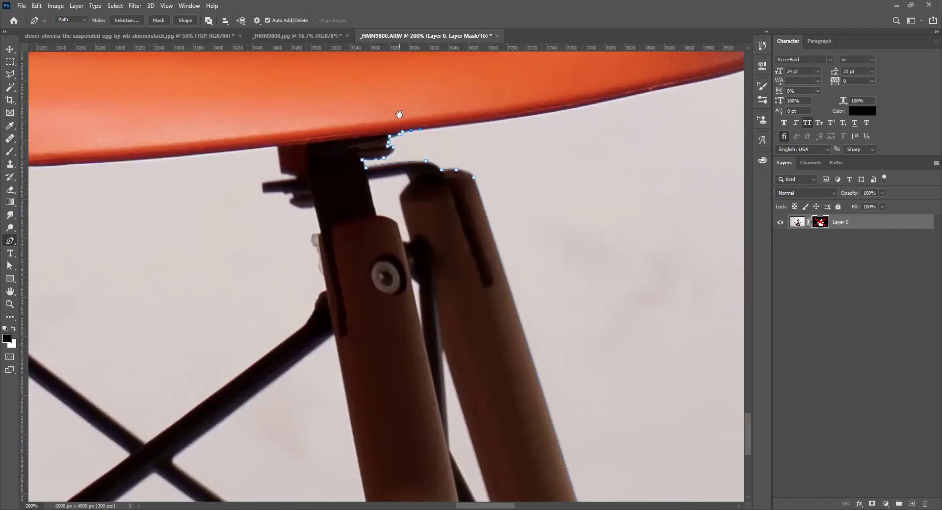
drag(397, 115, 452, 126)
drag(269, 94, 404, 106)
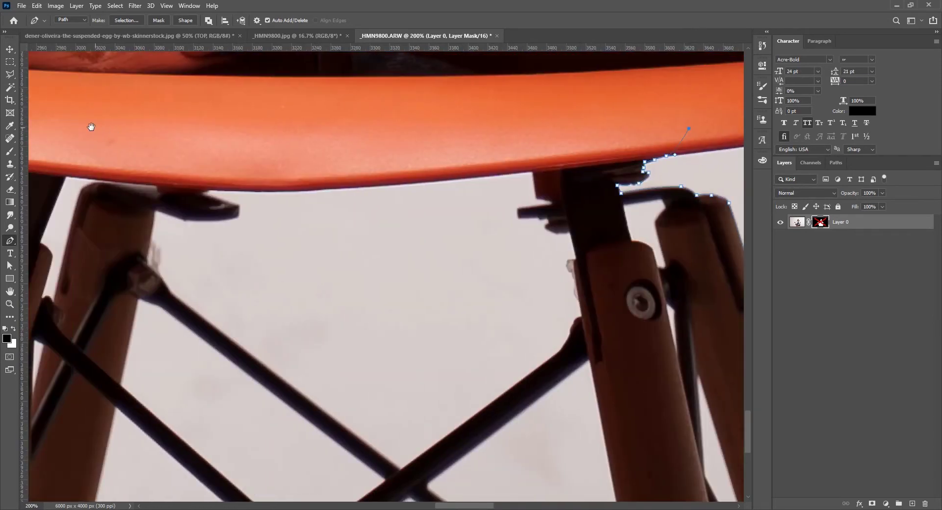
drag(91, 126, 273, 133)
click(232, 139)
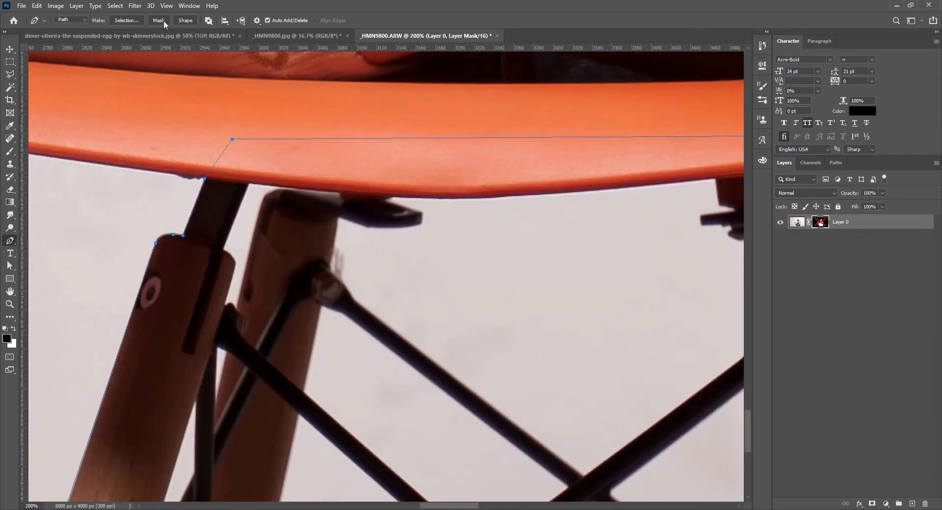
click(117, 20)
click(521, 139)
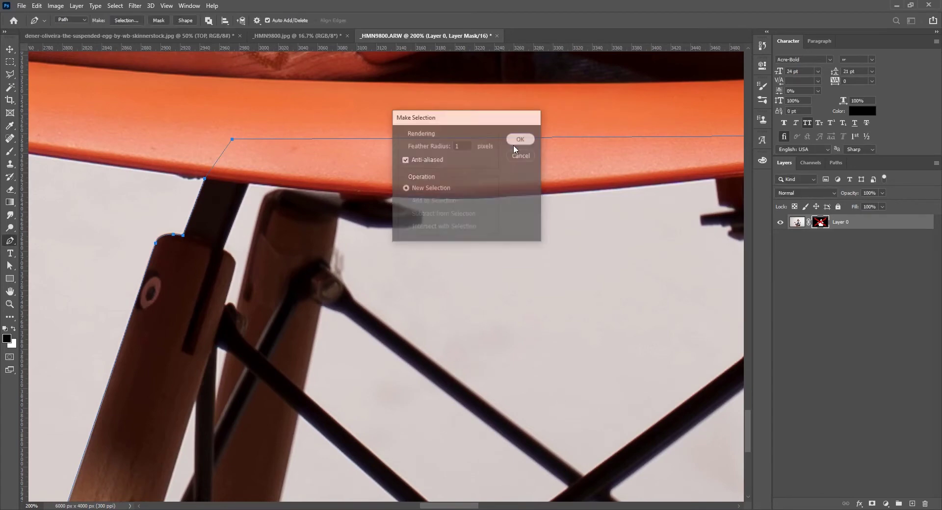
- Re-enable the layer mask and fill the leg selection with white to restore the chair legs
scroll(399, 256, down, 3)
drag(670, 255, 659, 232)
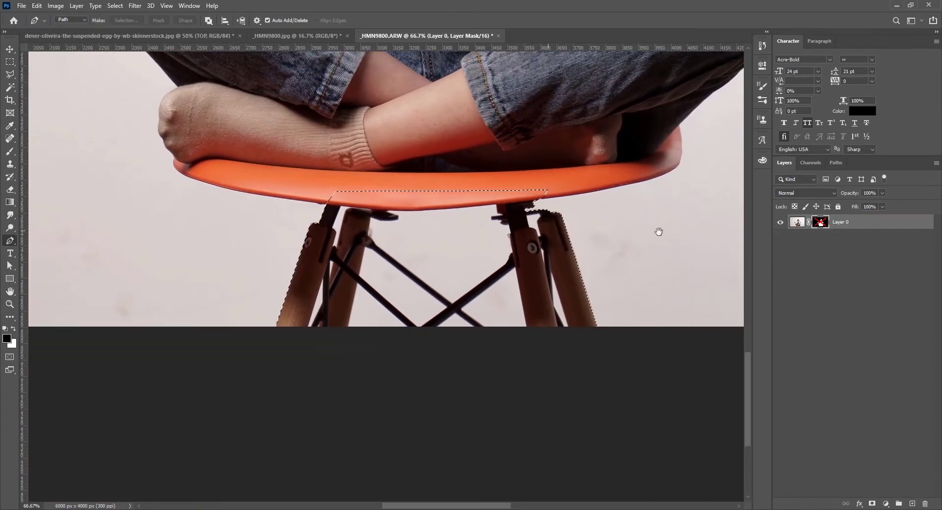
shift+click(820, 223)
key(b)
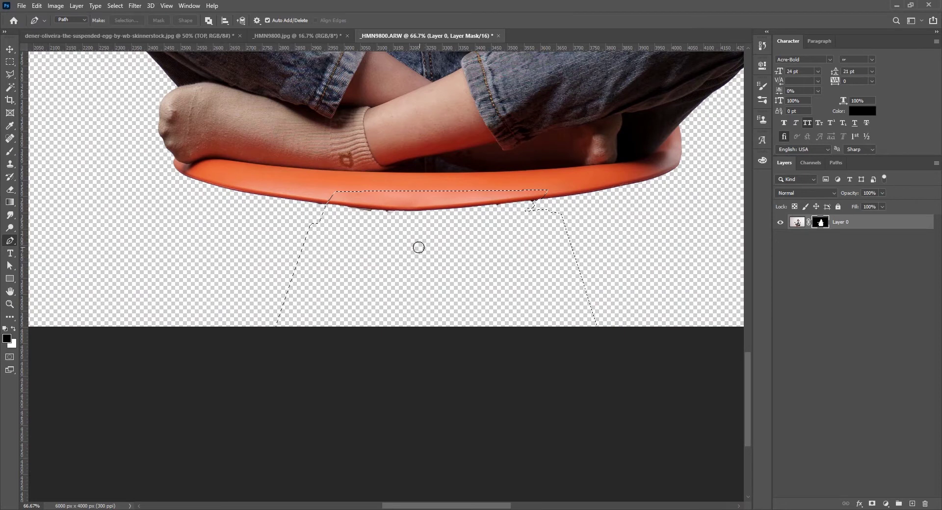
key(x)
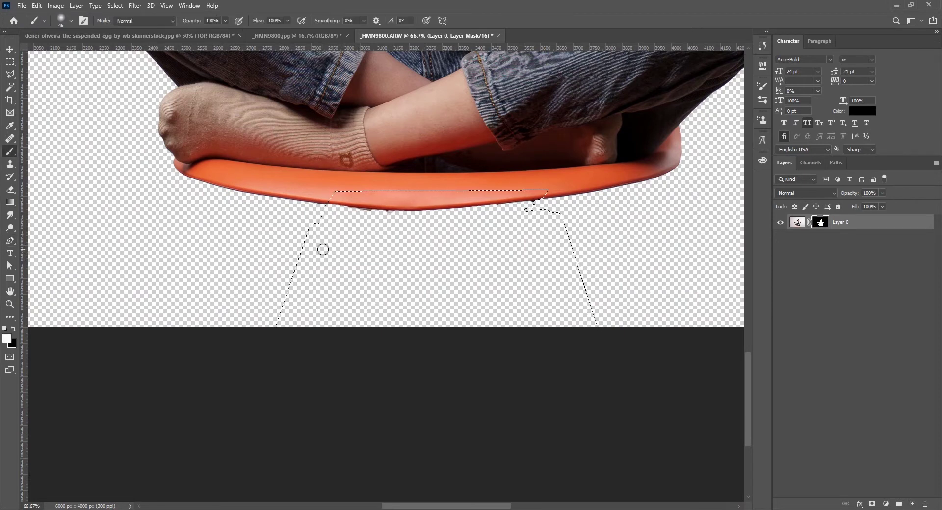
drag(315, 223, 293, 288)
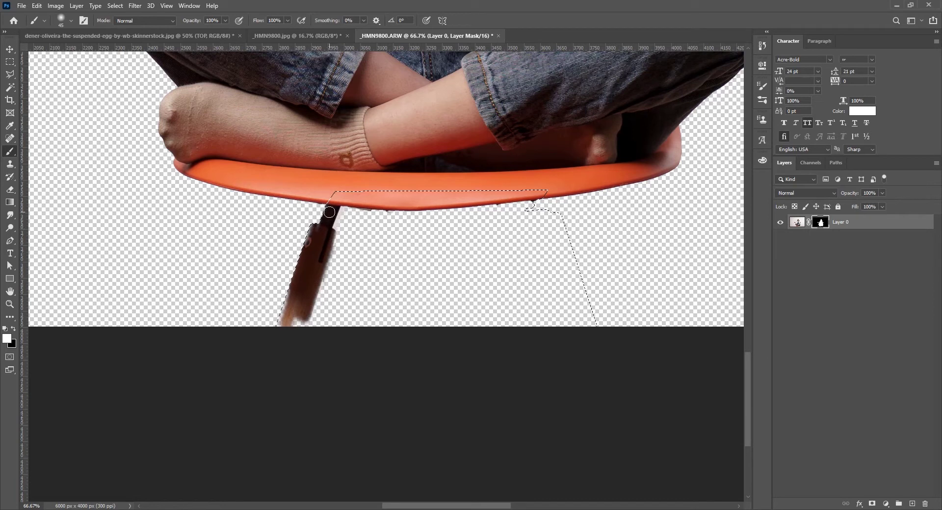
key(alt+BackSpace)
key(ctrl+d)
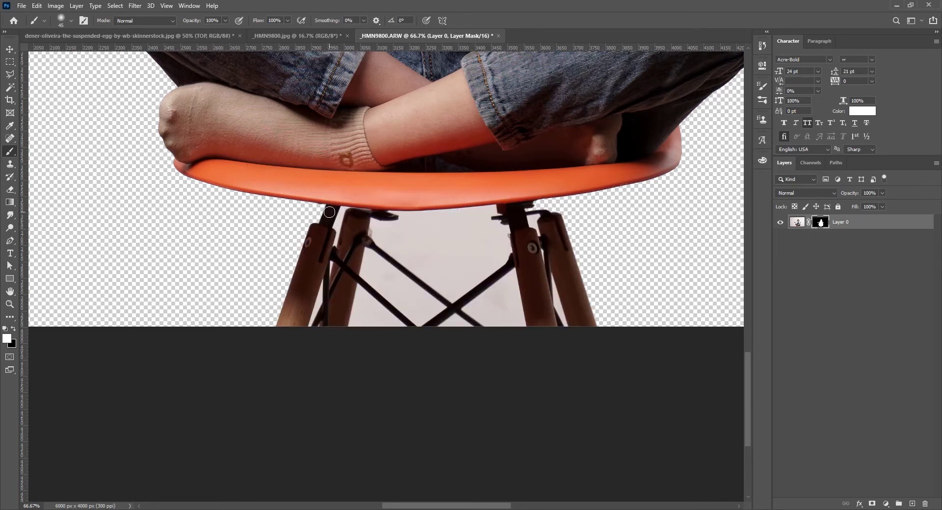
- Magic Wand the background between the legs and crossed bars and hide it on the mask
ctrl+click(464, 257)
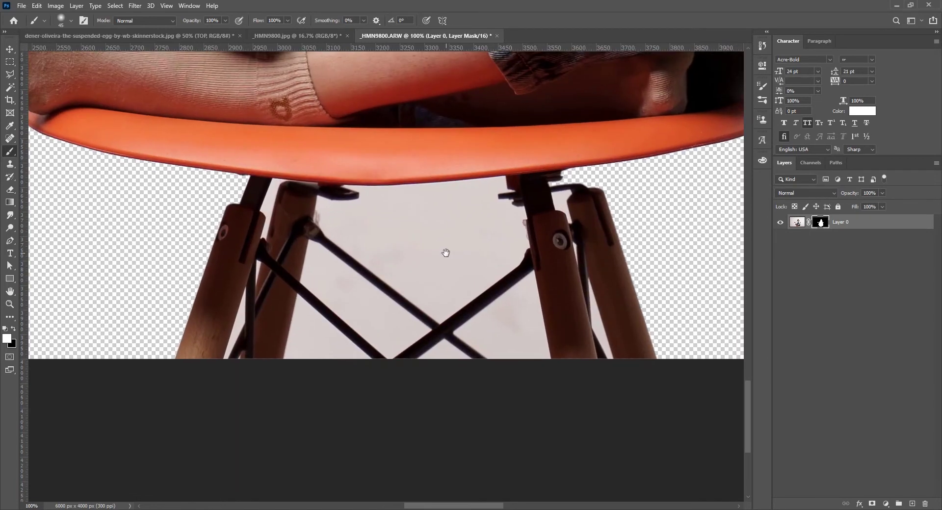
key(w)
click(441, 252)
shift+click(505, 328)
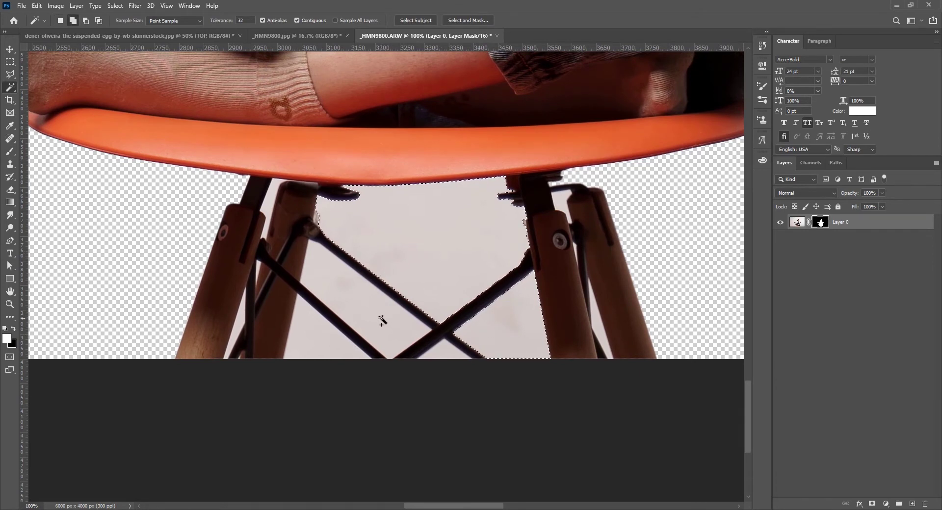
shift+click(382, 319)
shift+click(448, 353)
shift+click(322, 346)
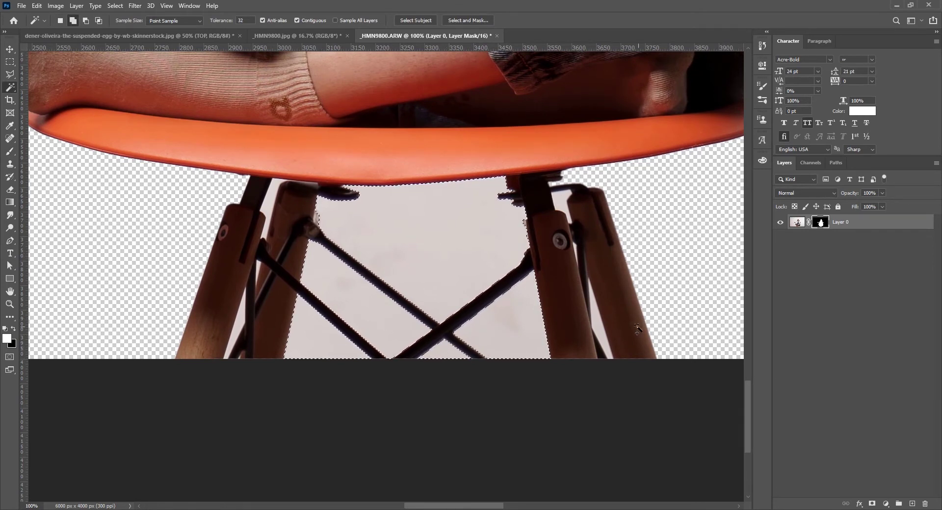
shift+click(599, 328)
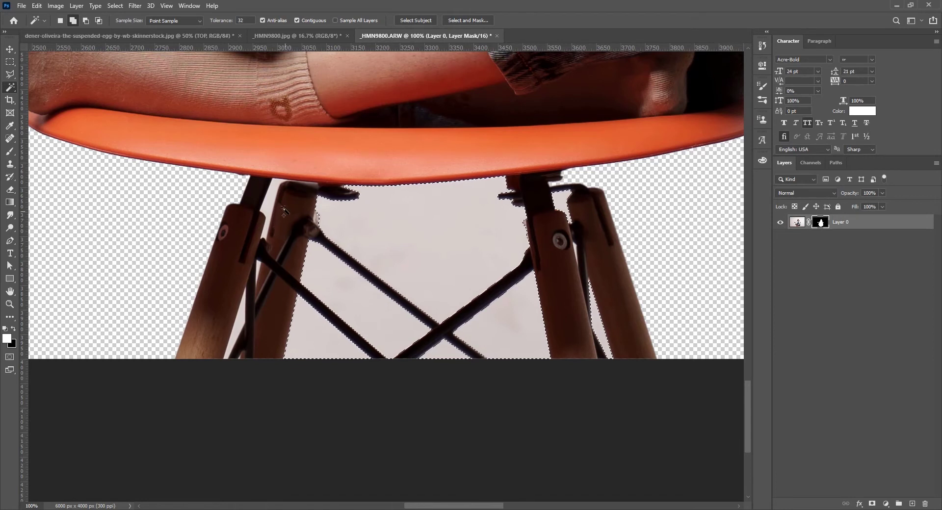
shift+click(240, 325)
key(Delete)
key(ctrl+d)
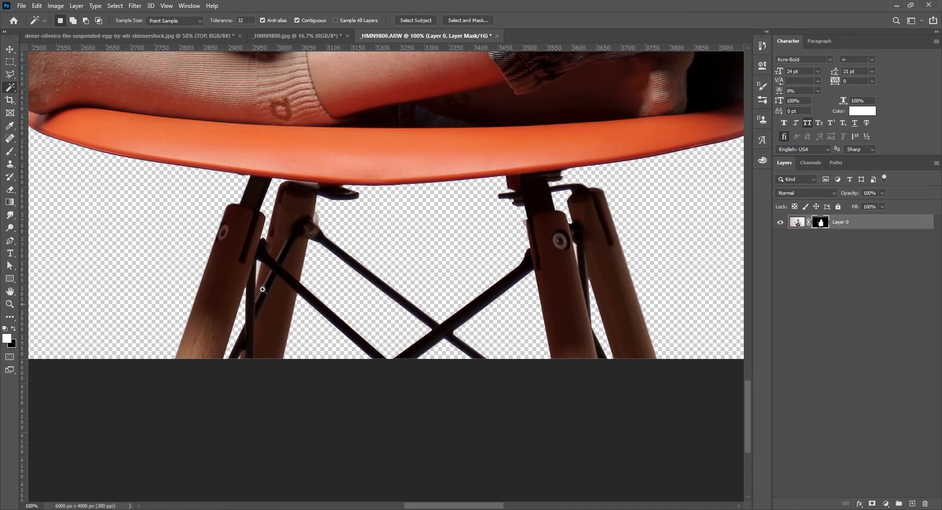
- Hide the leftover background sliver and the light fringe beside the leg
scroll(262, 289, up, 3)
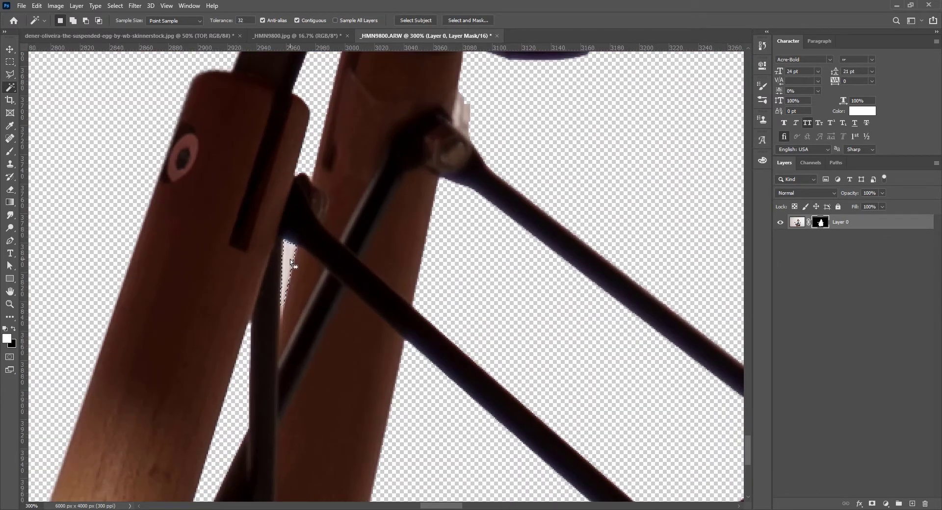
key(Delete)
drag(509, 172, 324, 329)
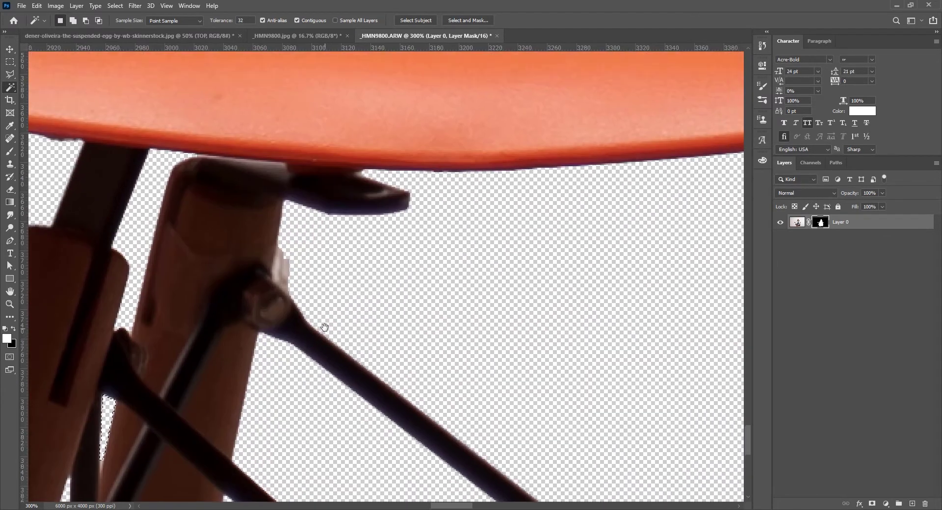
click(284, 271)
key(Delete)
key(ctrl+d)
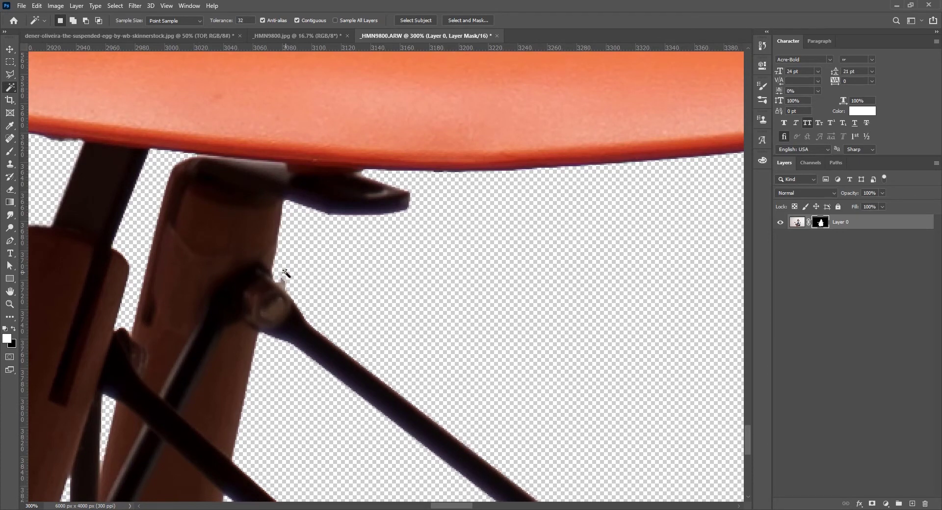
- Paint out the pink sliver beside the right leg with a small black brush
alt+click(357, 328)
alt+click(357, 328)
drag(443, 353, 362, 331)
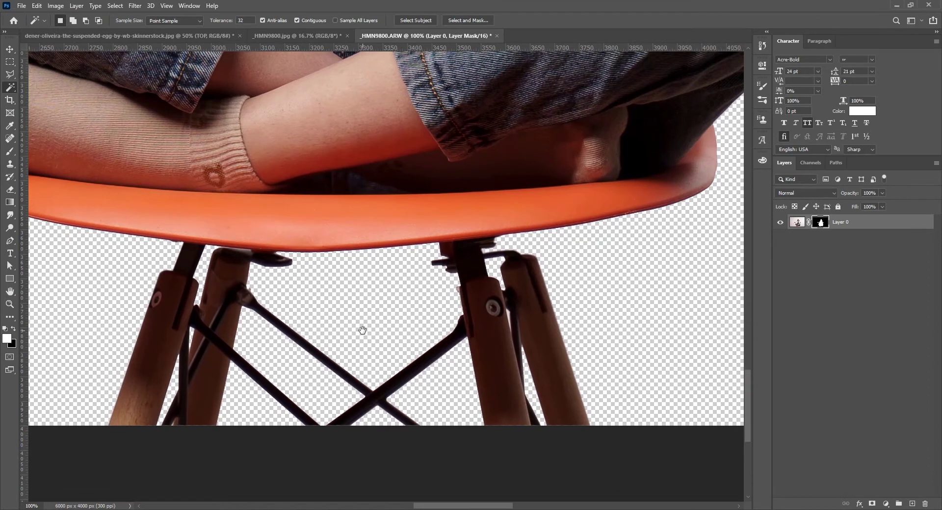
ctrl+click(454, 296)
ctrl+click(454, 297)
ctrl+click(455, 296)
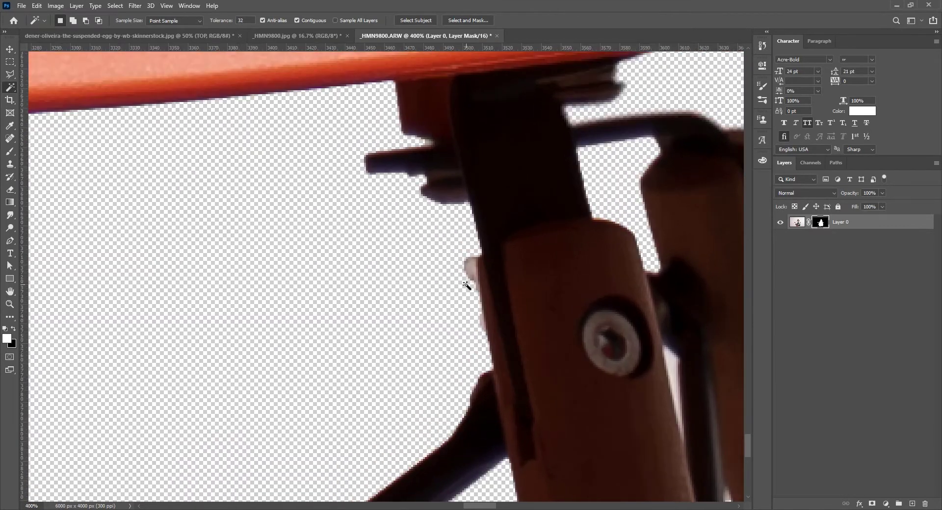
key(b)
key(x)
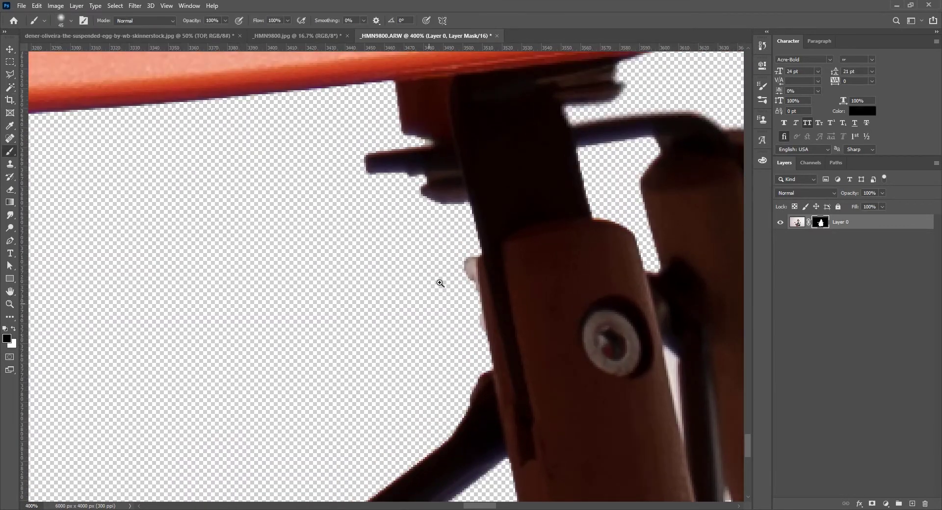
ctrl+click(440, 284)
key(bracketleft)
key(bracketleft)
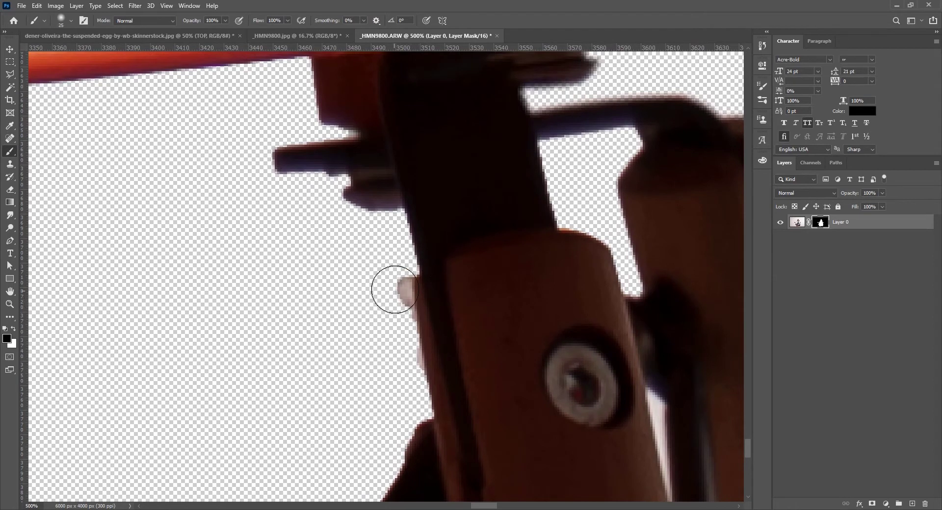
key(bracketleft)
key(bracketleft)
key(bracketleft)
key(bracketleft)
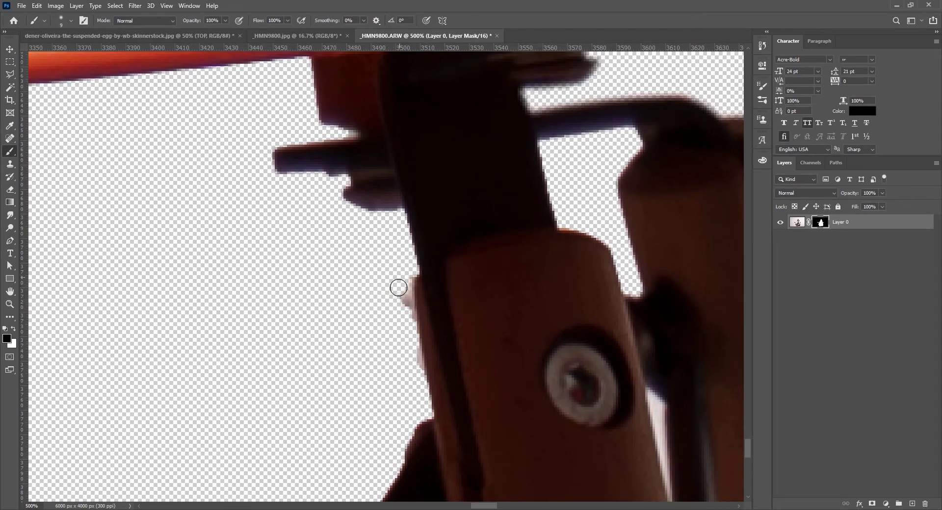
drag(398, 287, 420, 394)
key(bracketleft)
key(bracketleft)
key(bracketleft)
- Mask out the bump on the left leg joint and check the seat underside for leftovers
drag(192, 270, 549, 255)
drag(162, 289, 456, 260)
drag(189, 268, 365, 290)
drag(254, 264, 254, 271)
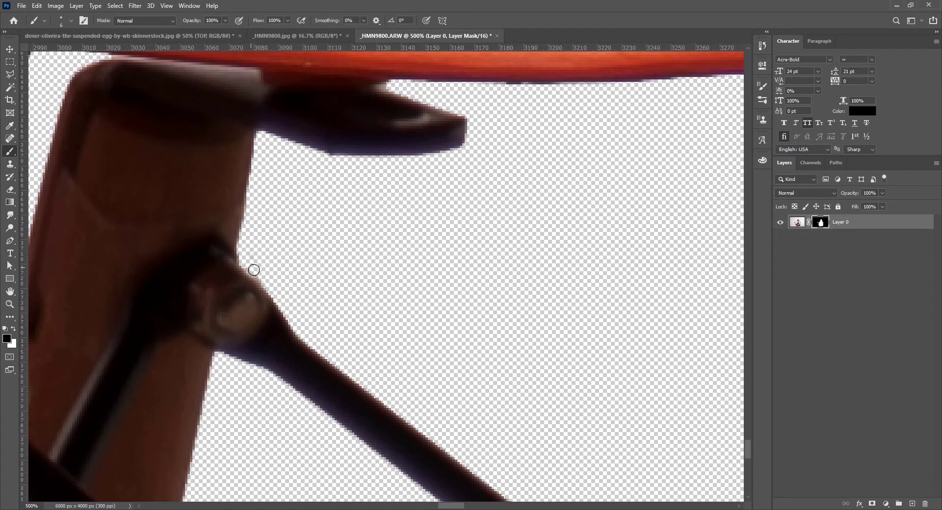
drag(509, 238, 268, 356)
scroll(275, 351, down, 3)
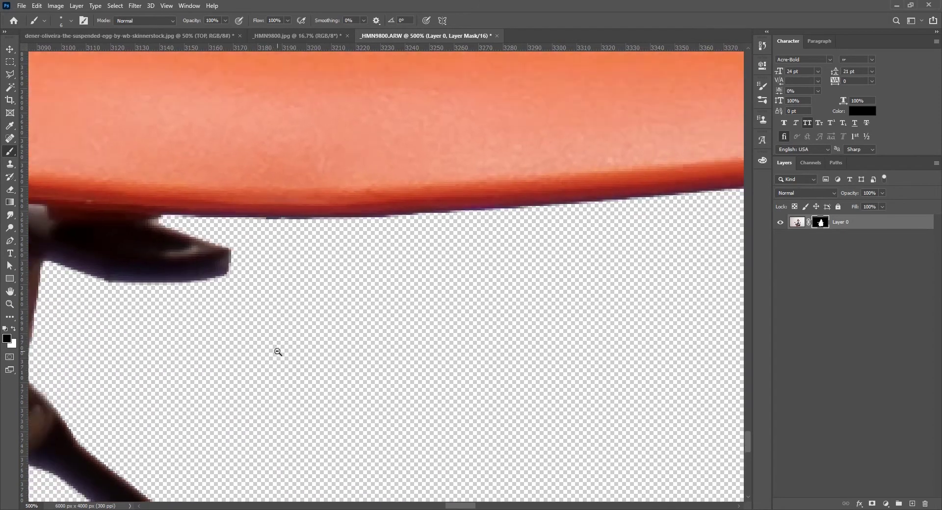
drag(338, 393, 299, 218)
drag(369, 373, 390, 214)
scroll(390, 214, down, 5)
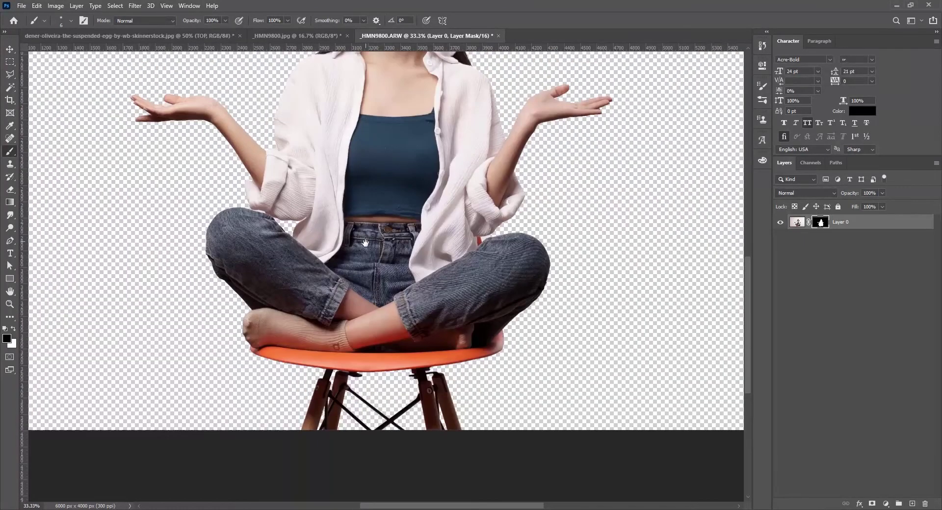
drag(365, 242, 370, 297)
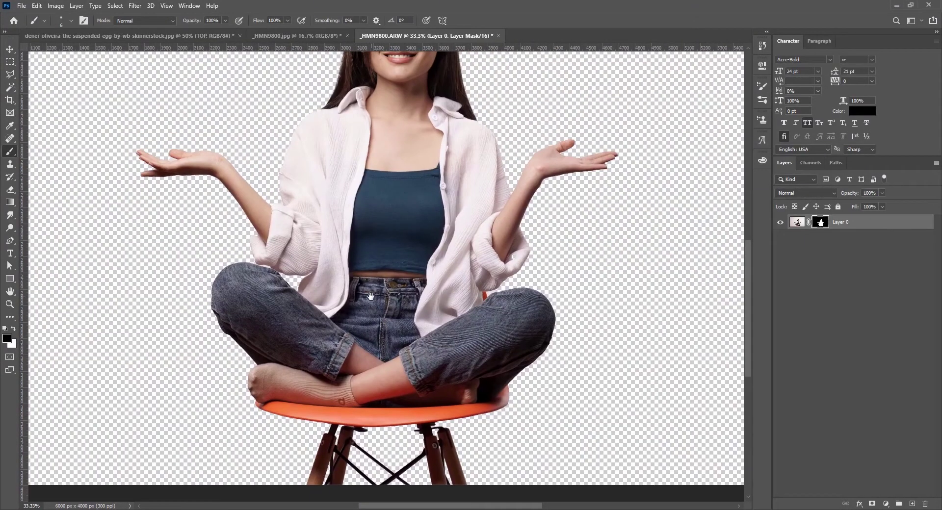
- Trace a Pen path around the white patch at the thumb crotch and make it a selection
scroll(556, 150, up, 6)
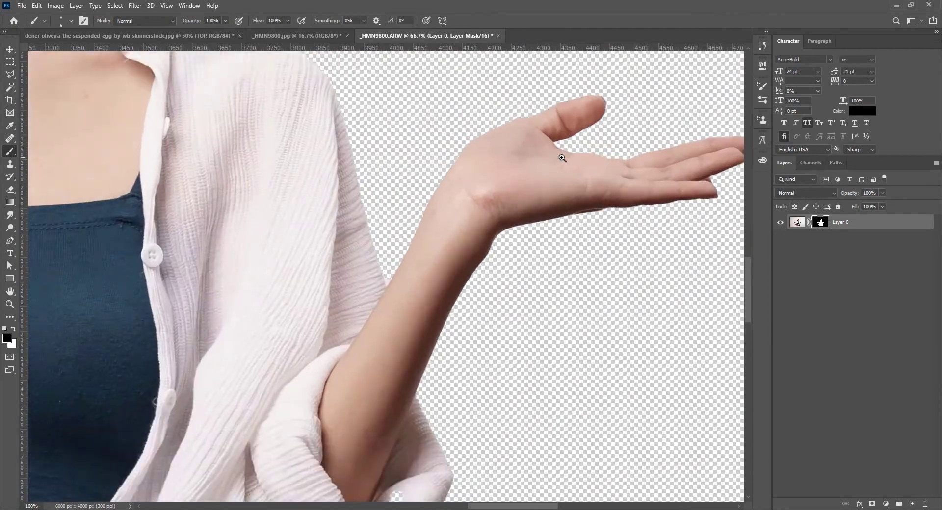
scroll(477, 246, up, 2)
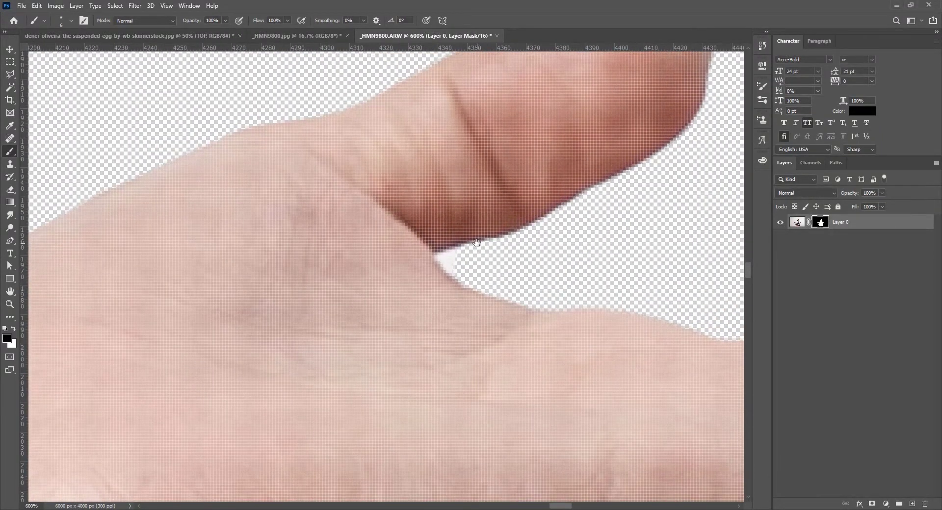
key(p)
scroll(436, 242, up, 2)
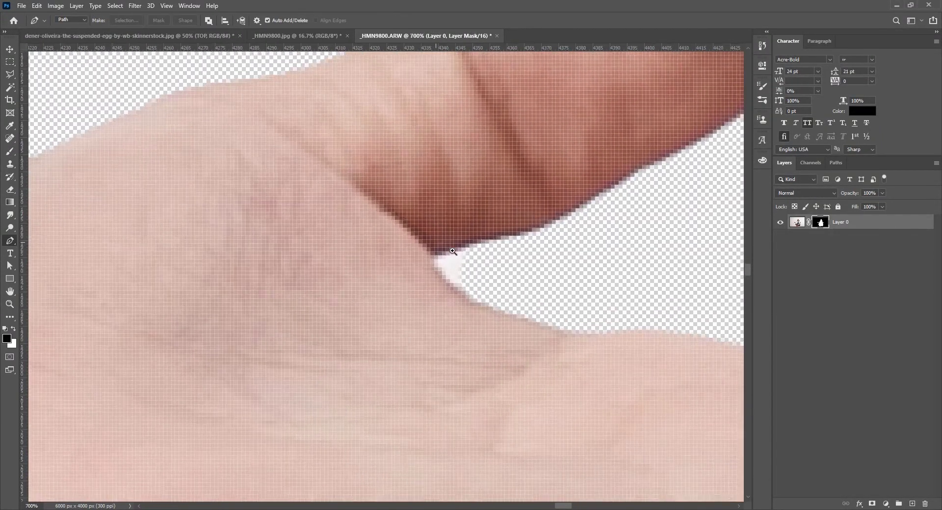
click(489, 239)
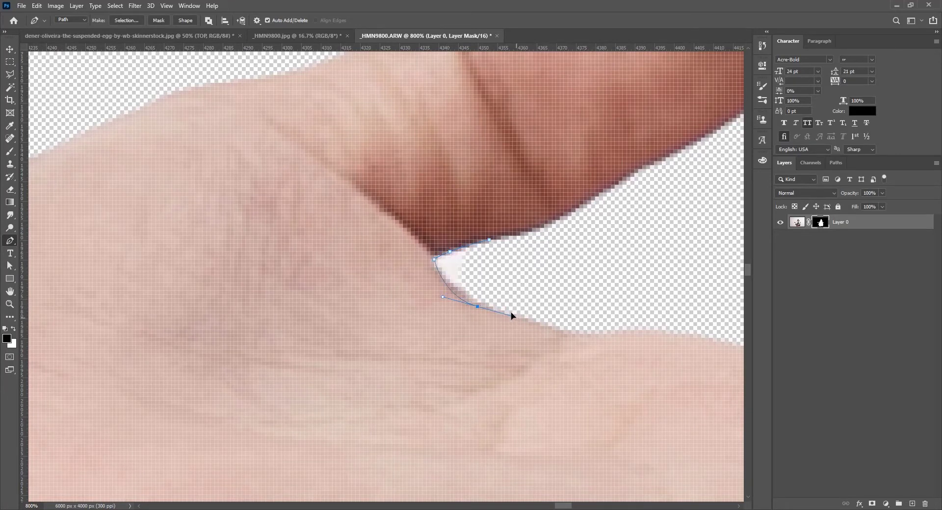
drag(514, 311, 514, 311)
click(126, 20)
click(520, 139)
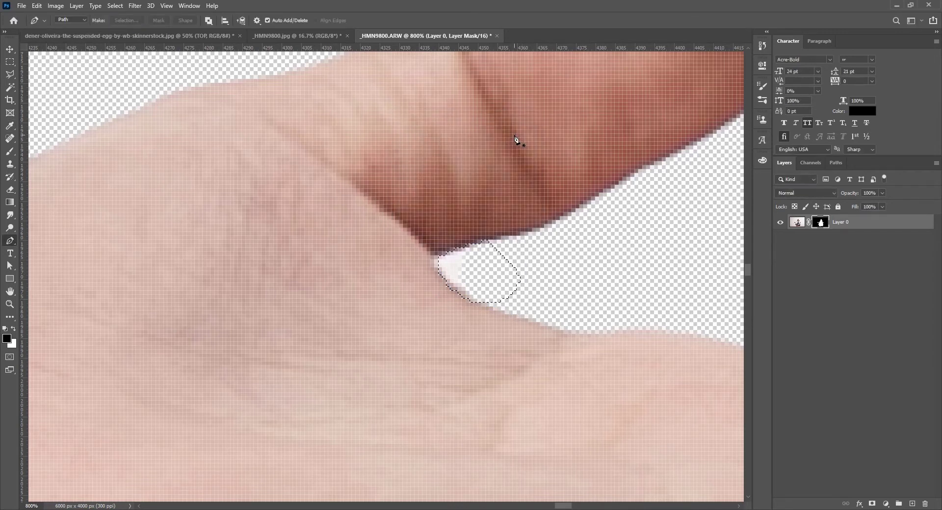
- Fill the patch black on the layer mask, deselect, and move on to the shirt edge
key(ctrl+BackSpace)
key(alt+BackSpace)
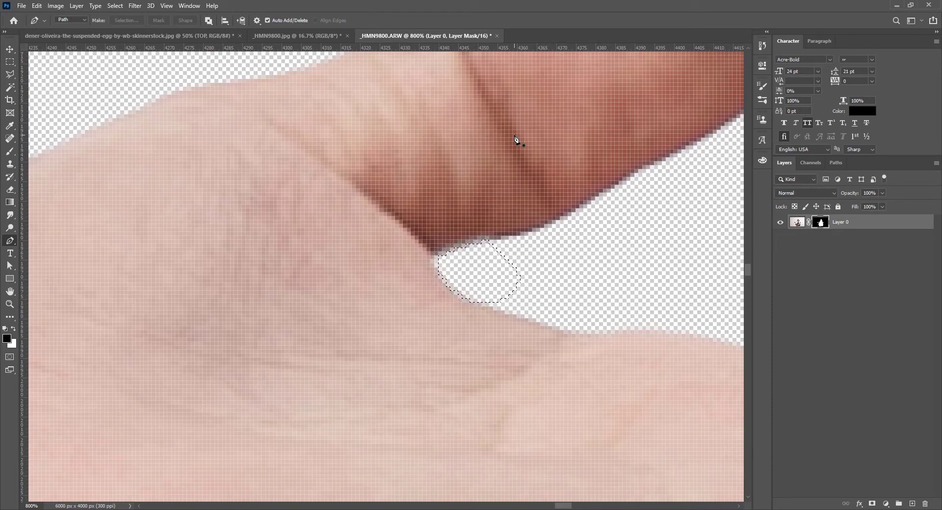
key(ctrl+d)
scroll(288, 271, down, 3)
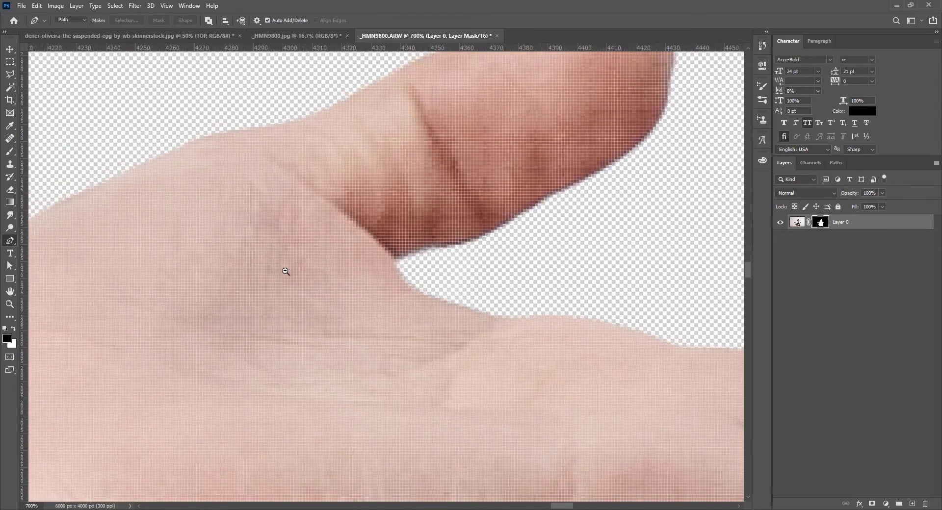
drag(288, 271, 687, 221)
drag(391, 252, 735, 196)
scroll(263, 260, down, 7)
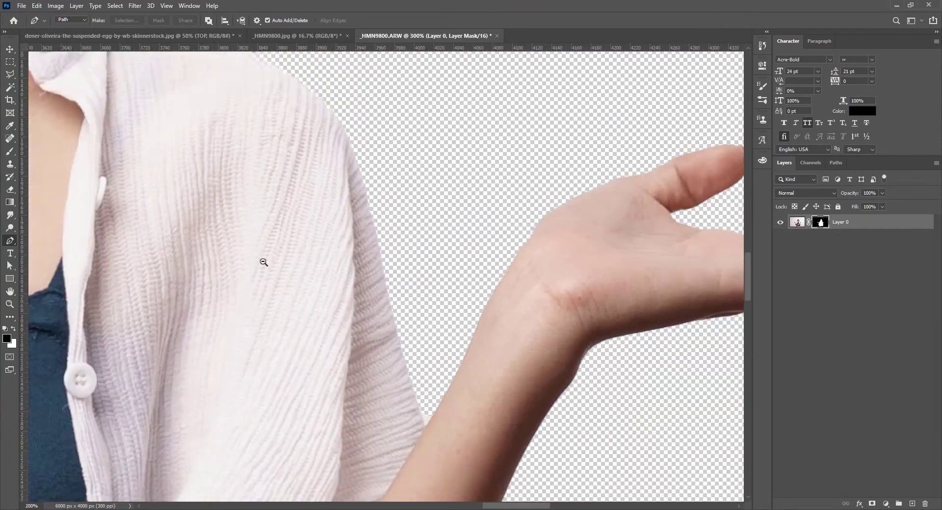
scroll(273, 194, down, 2)
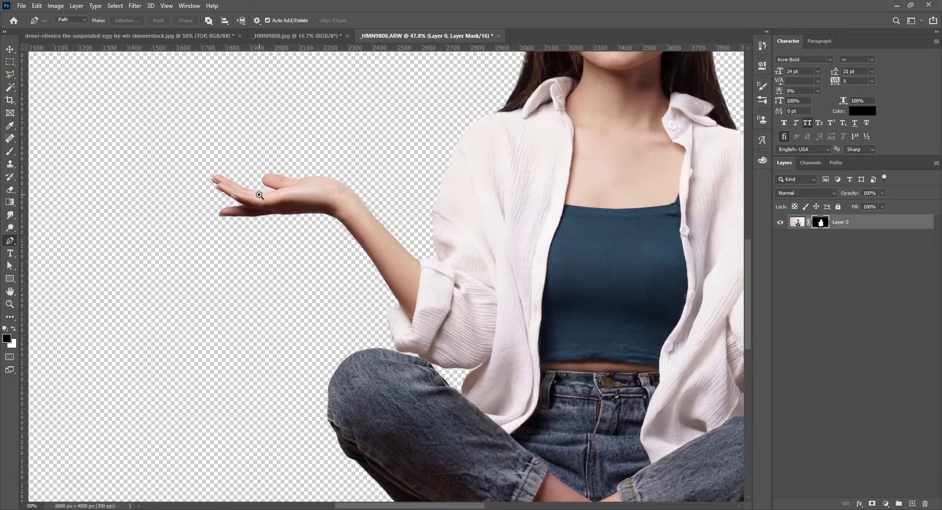
- Magic-Wand the pale patch between thumb and palm and fill it black in the mask
scroll(252, 193, up, 6)
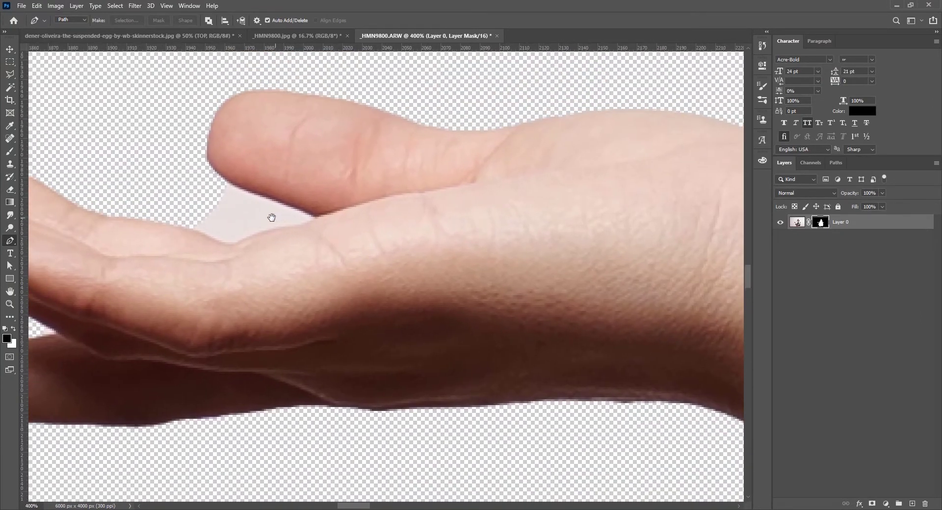
key(w)
click(257, 222)
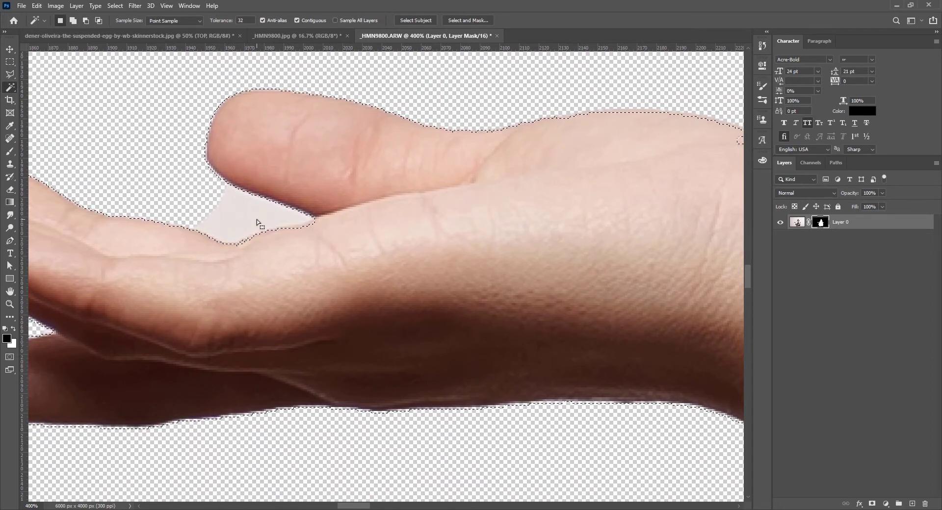
key(alt+BackSpace)
key(ctrl+d)
- Restore the missing white shirt areas in the cutout's layer mask
scroll(382, 212, down, 3)
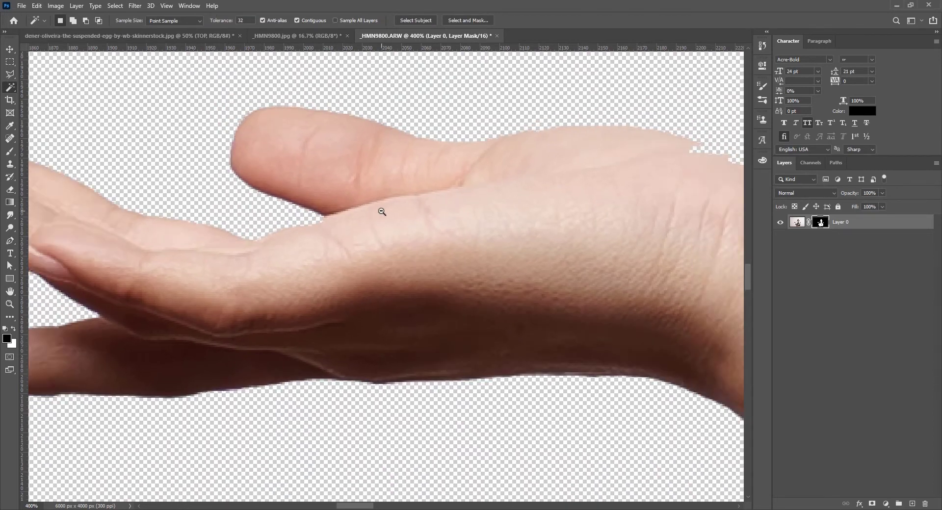
scroll(381, 211, down, 3)
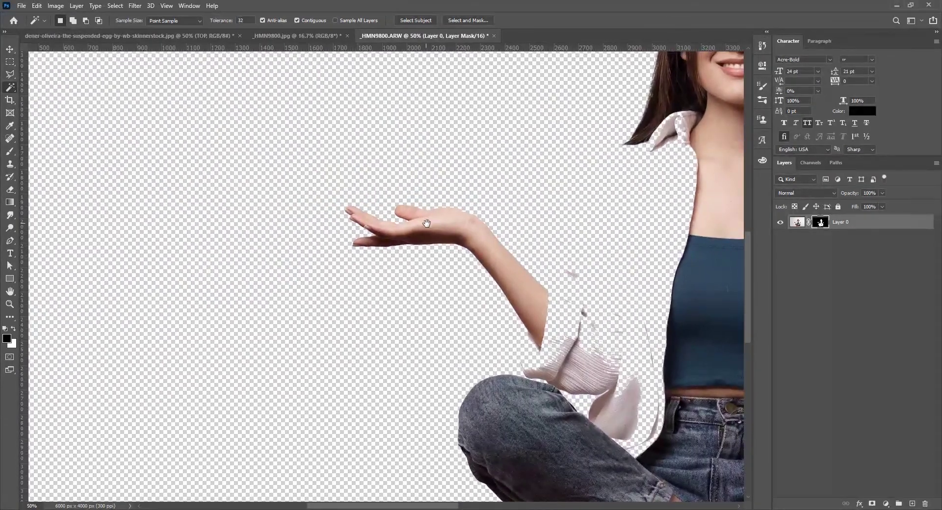
scroll(378, 261, right, 5)
click(377, 263)
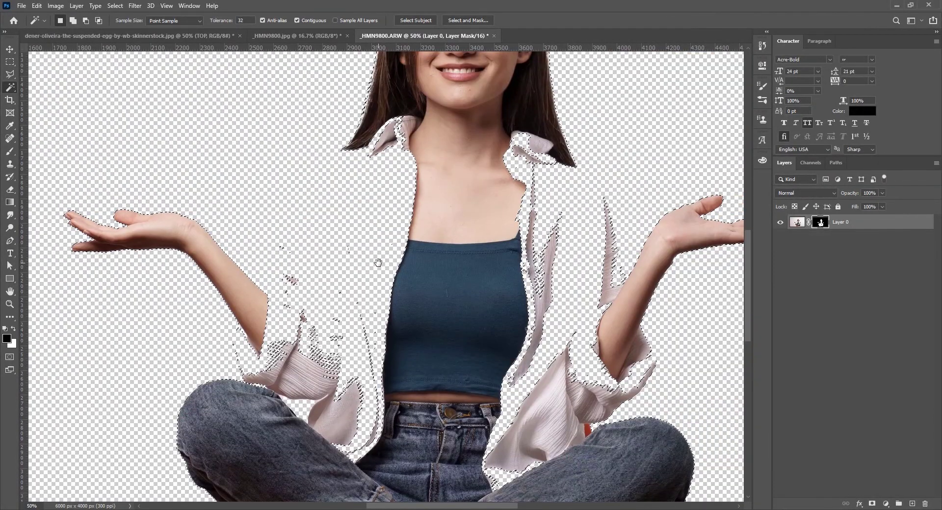
key(ctrl+z)
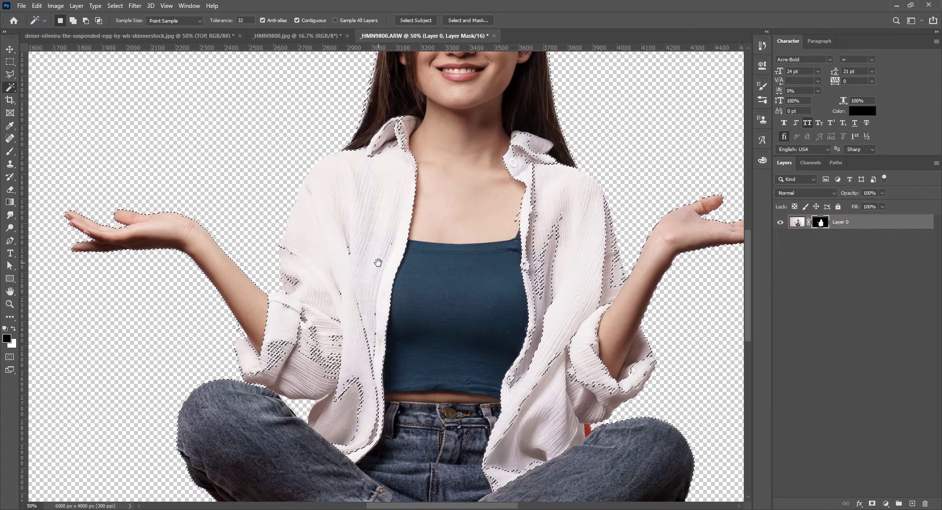
key(ctrl+d)
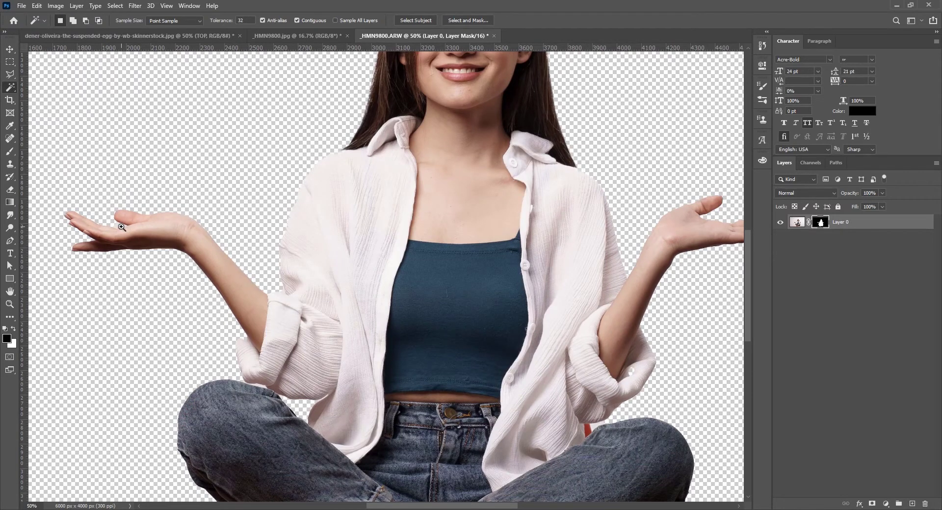
scroll(122, 227, up, 6)
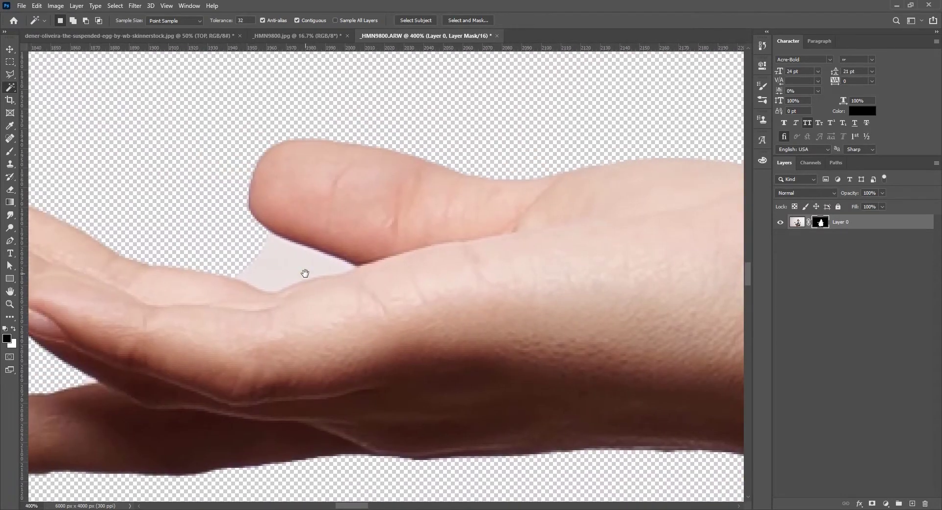
- Draw a closed Pen path around the remaining pale gap along the thumb and palm
key(p)
scroll(289, 251, up, 3)
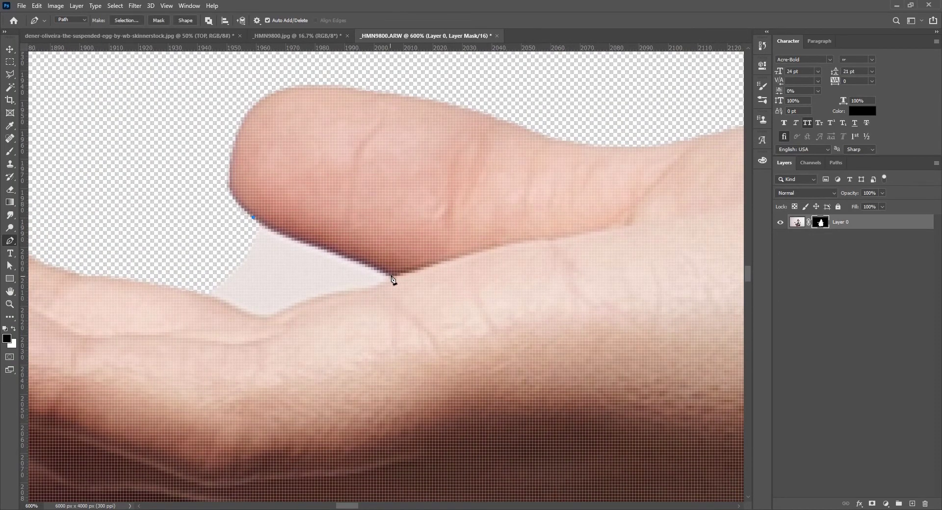
drag(388, 273, 462, 302)
alt+click(388, 273)
drag(370, 288, 214, 298)
click(196, 293)
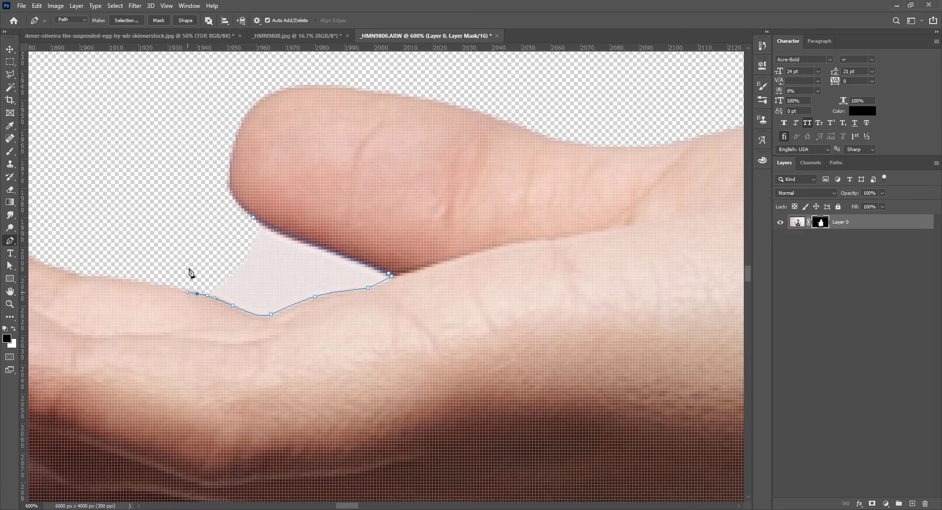
click(191, 235)
click(253, 217)
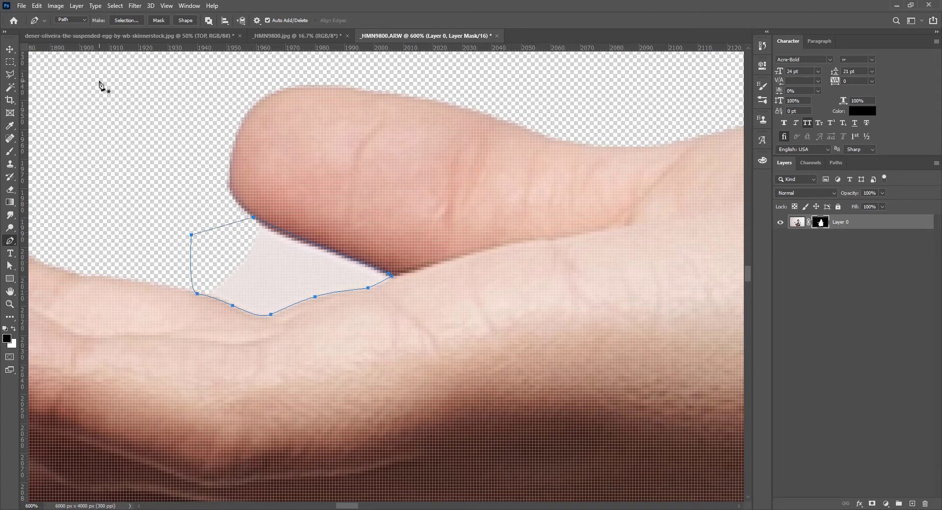
- Convert the path to a selection and hide that pale area in the mask
click(129, 20)
click(519, 139)
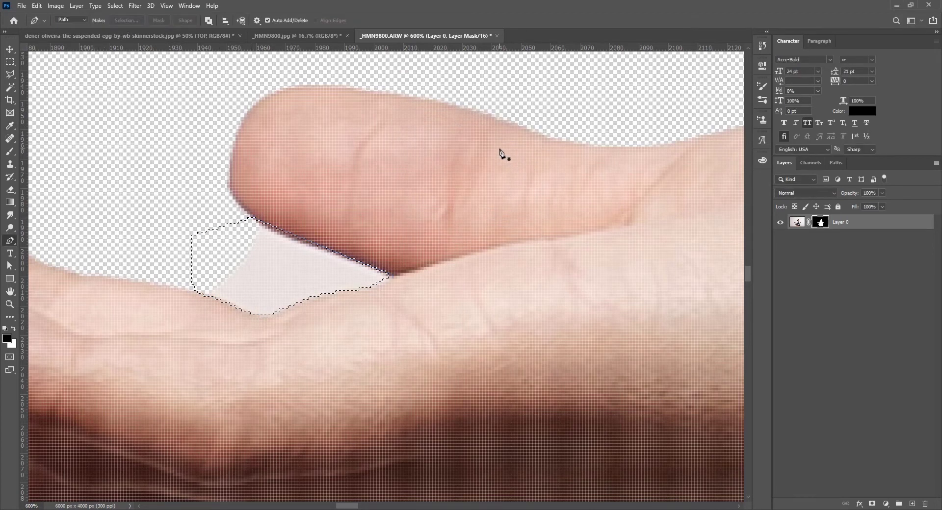
key(alt+BackSpace)
key(ctrl+d)
scroll(513, 269, down, 9)
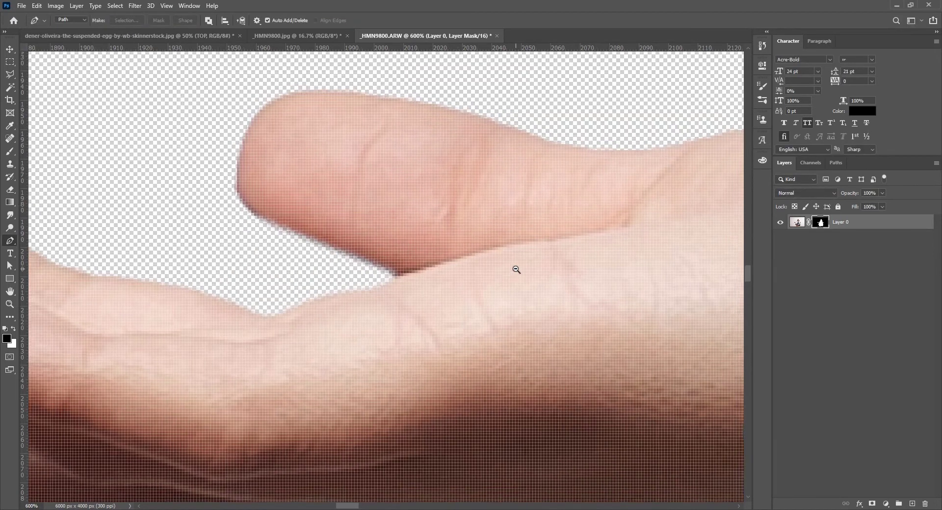
scroll(582, 266, down, 4)
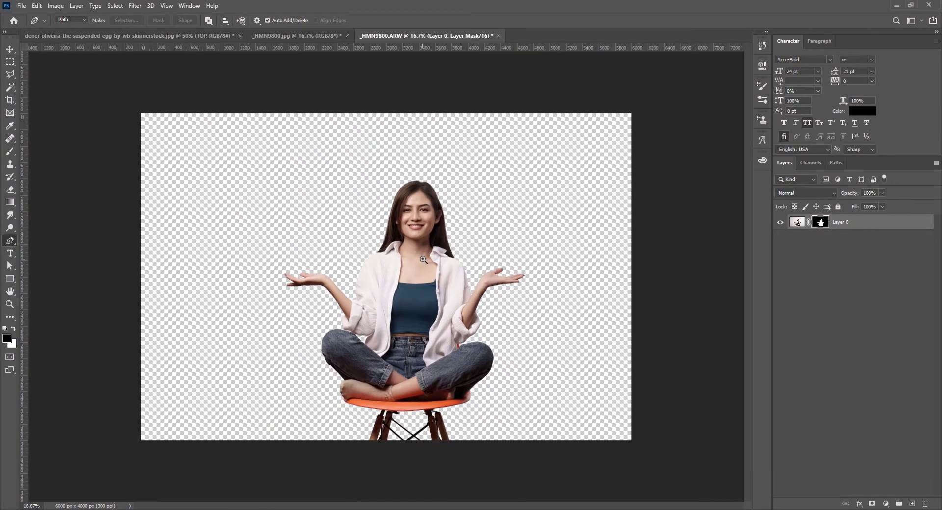
- Check Camera Raw clipping previews, cancel without changes, and target Layer 0's image thumbnail
click(423, 259)
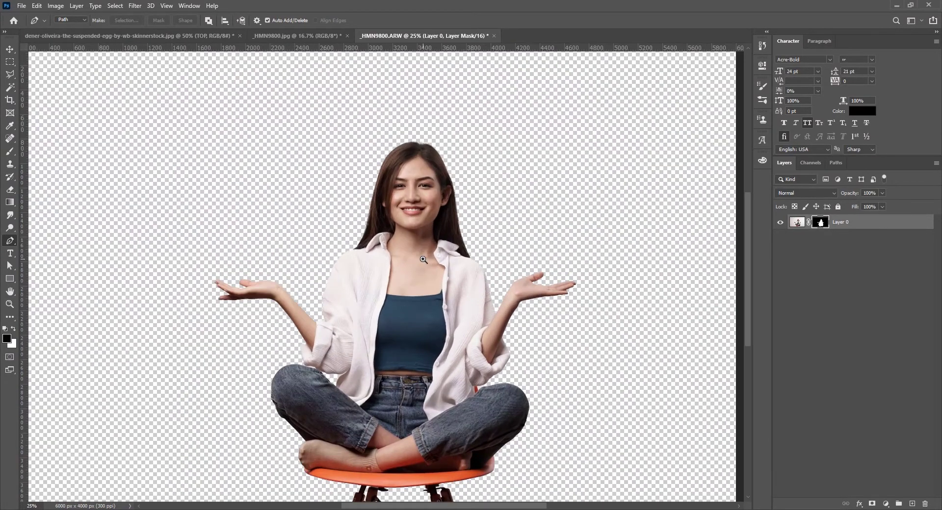
click(133, 7)
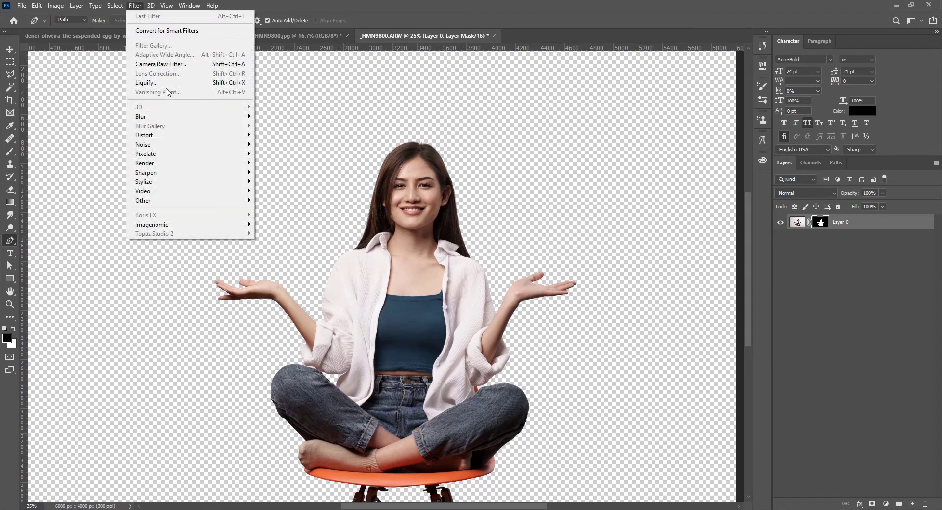
click(177, 67)
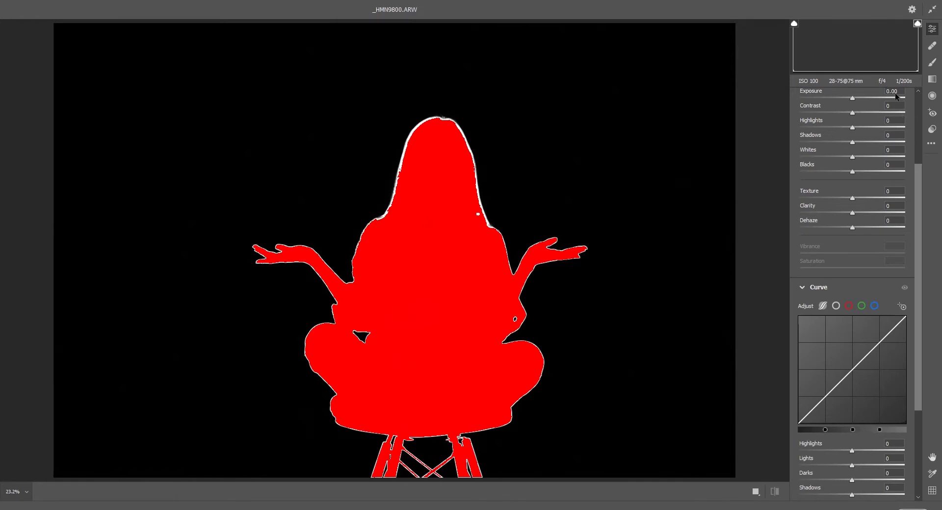
click(917, 24)
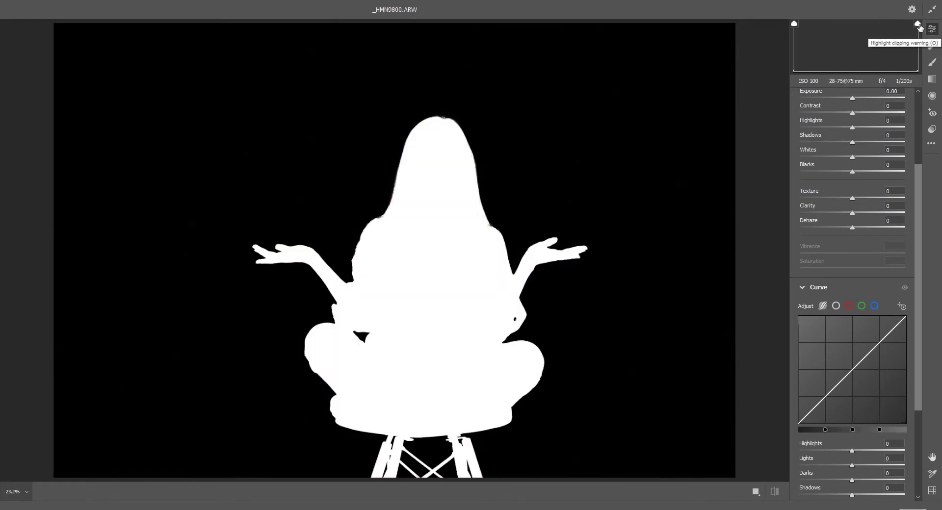
click(794, 24)
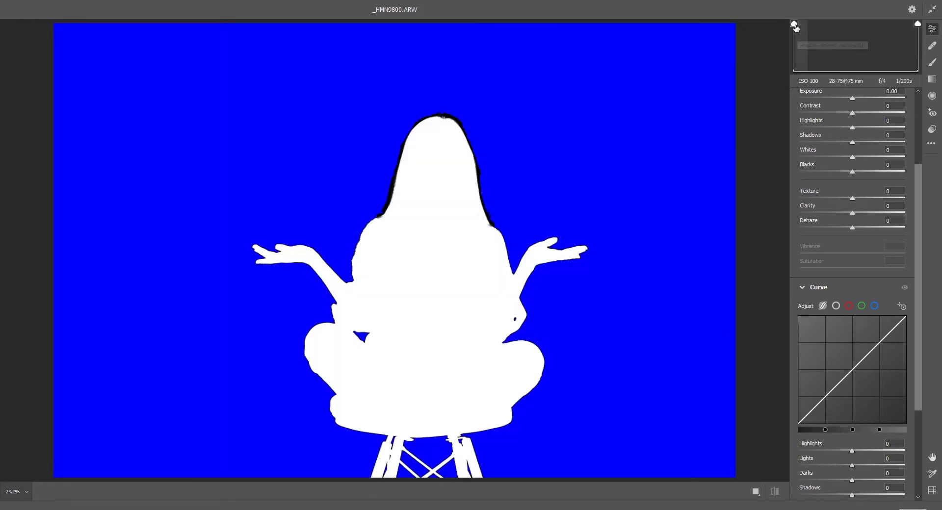
click(794, 24)
click(917, 24)
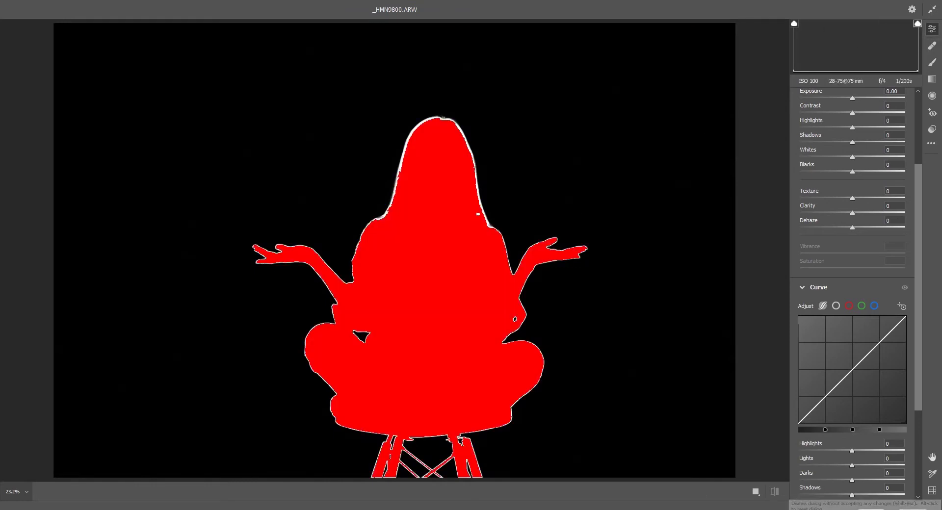
click(871, 508)
click(795, 228)
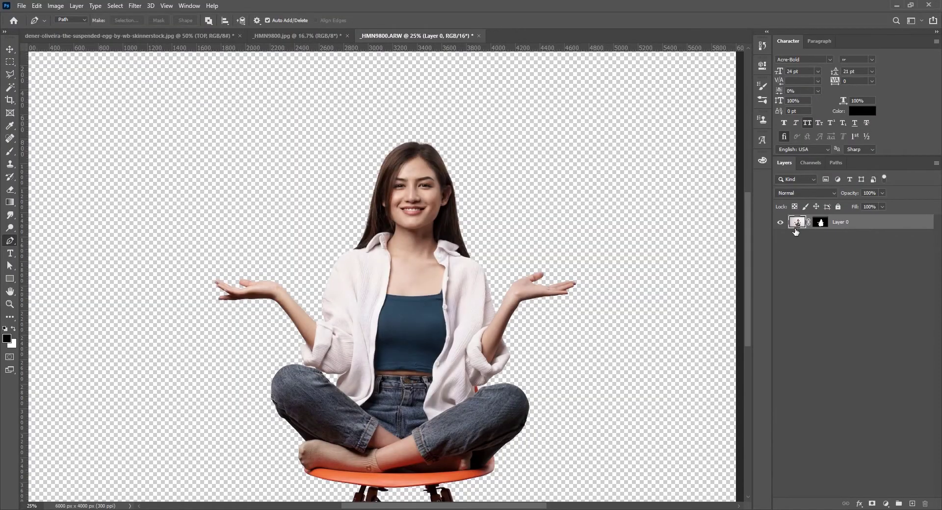
- Open the Camera Raw Filter on the photo, raise contrast to +22 and brighten exposure
click(136, 6)
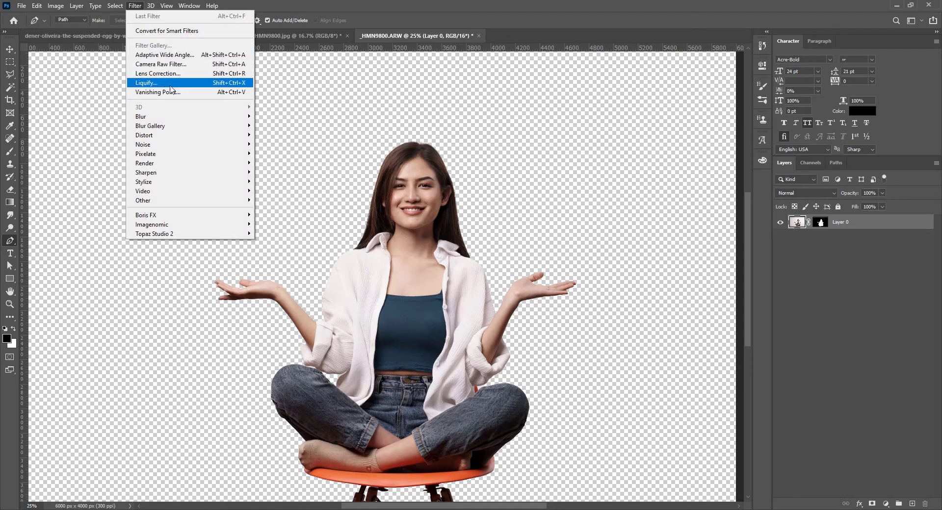
click(176, 63)
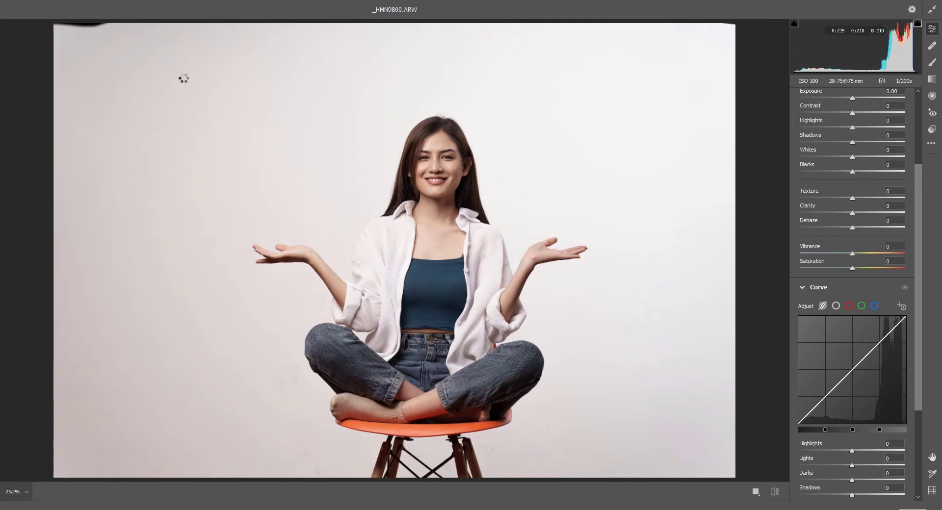
scroll(799, 193, up, 1)
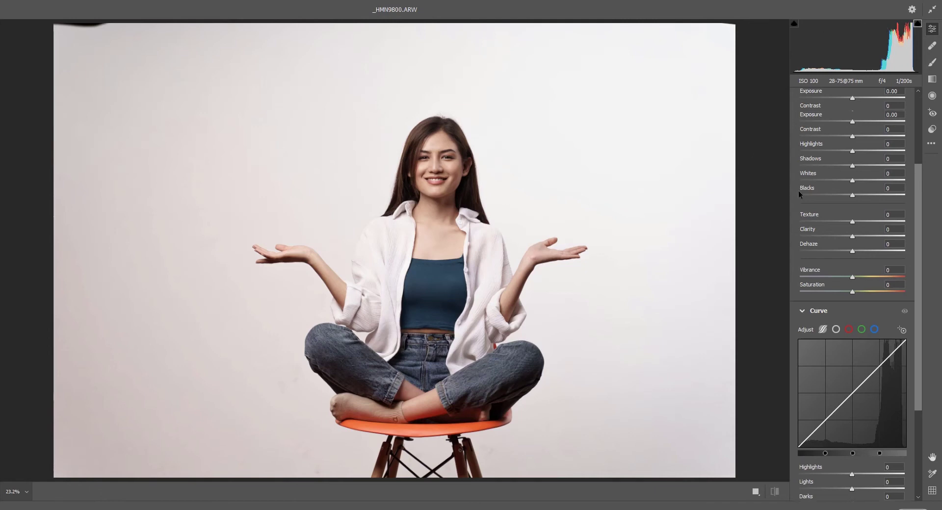
scroll(799, 191, up, 3)
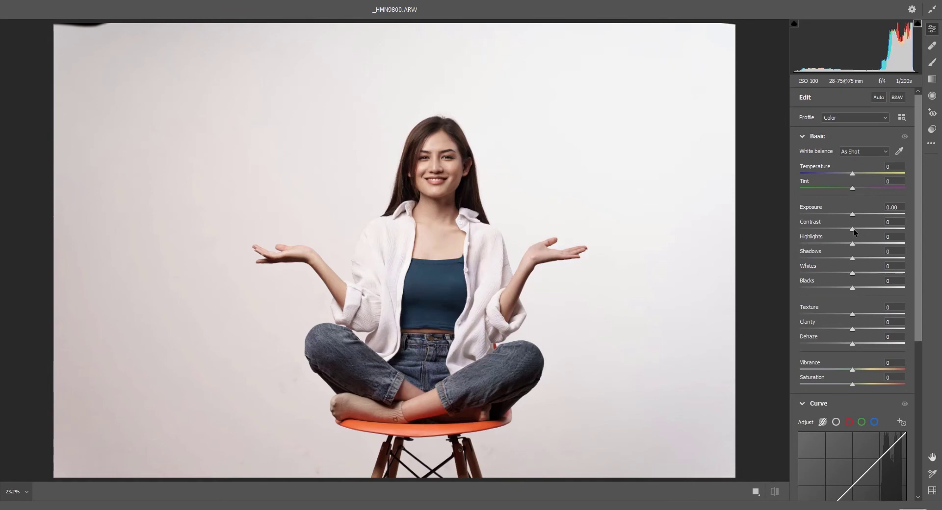
drag(854, 233, 856, 213)
click(453, 175)
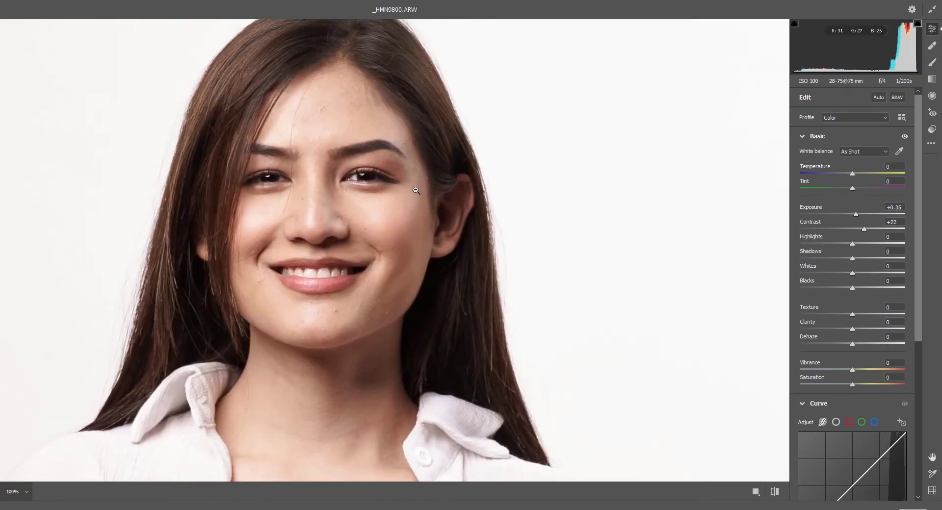
- Lower highlights, boost saturation, set temperature -2 and shadows +6, then apply
drag(416, 190, 443, 187)
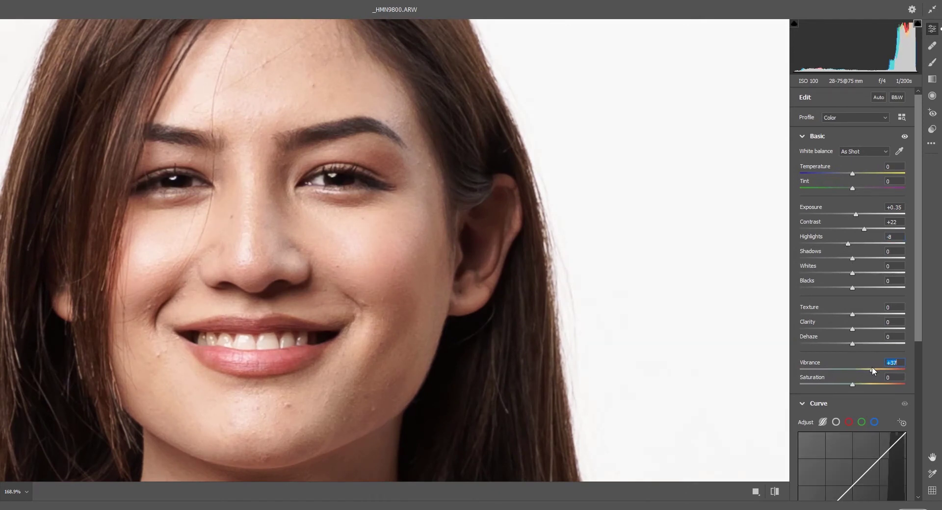
drag(853, 383, 864, 382)
drag(852, 173, 847, 173)
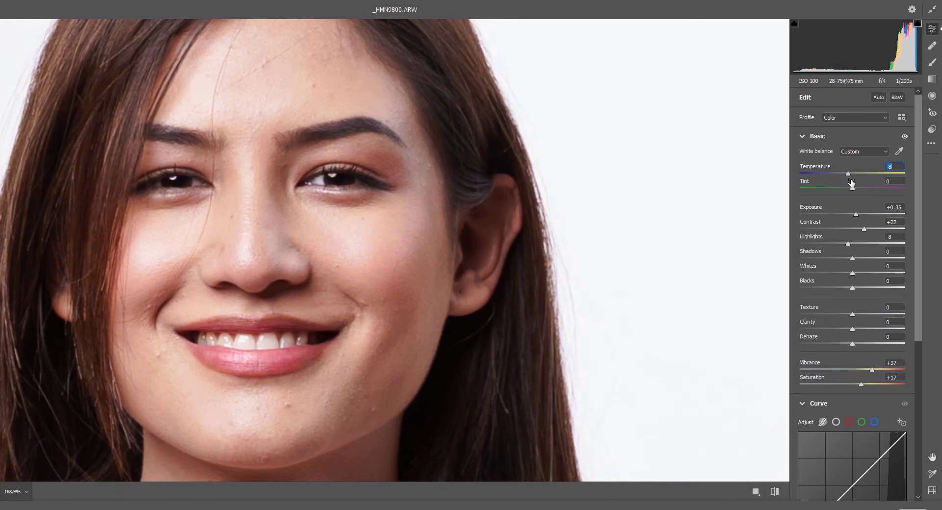
click(853, 188)
drag(848, 172, 852, 172)
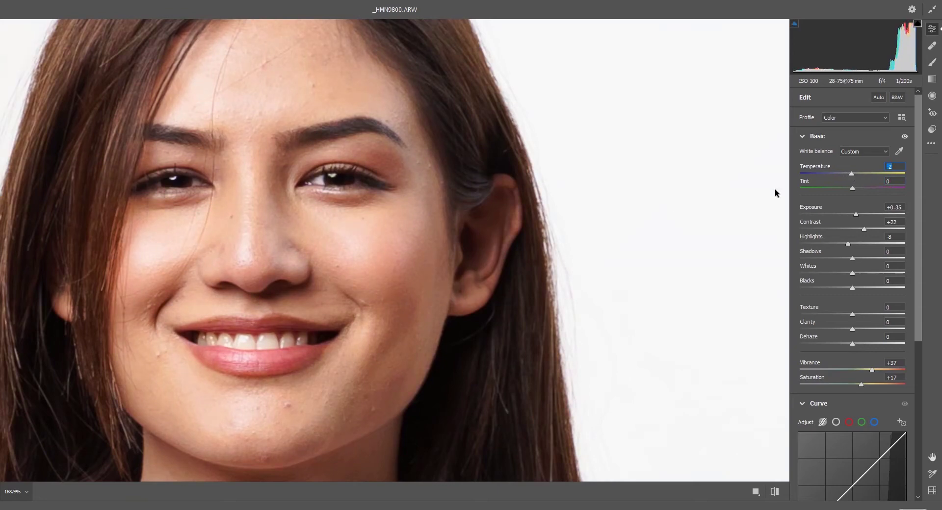
scroll(376, 256, down, 10)
scroll(454, 181, up, 10)
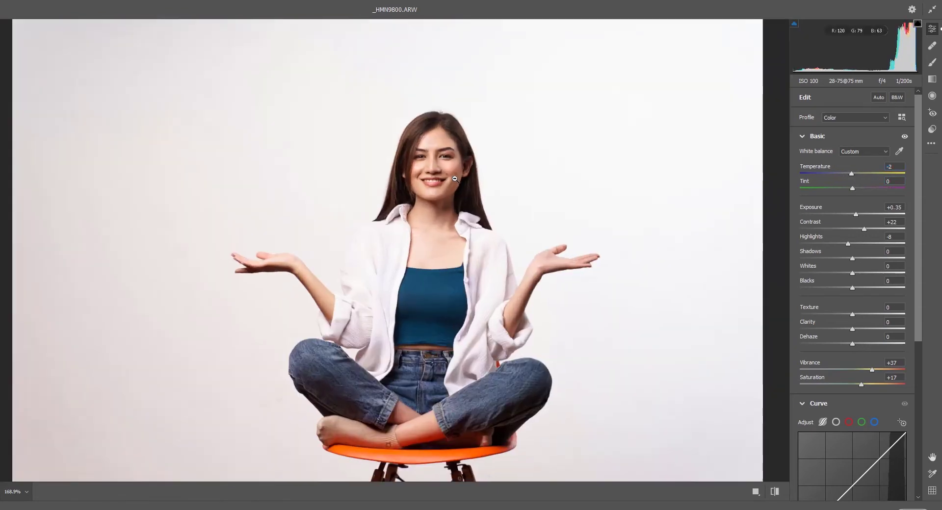
scroll(372, 160, down, 10)
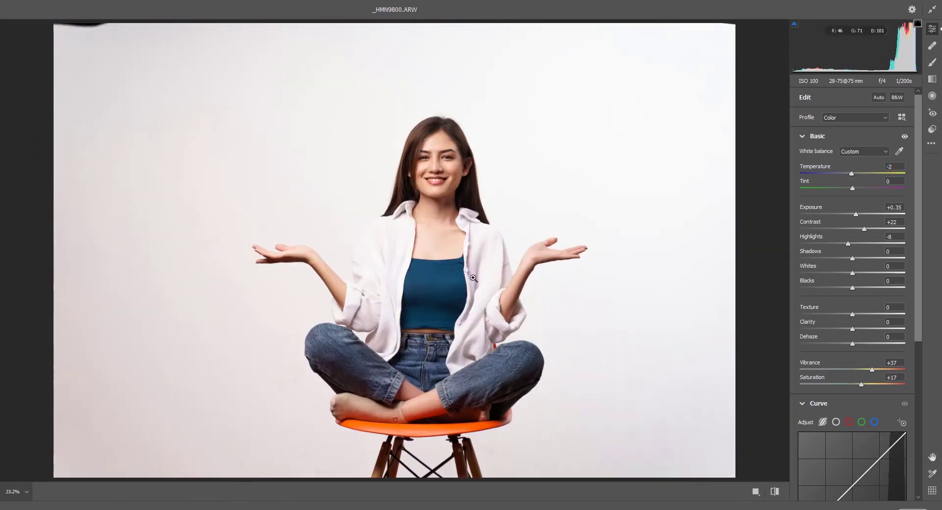
mouse_move(852, 258)
mouse_down()
mouse_move(844, 244)
mouse_move(851, 274)
mouse_up()
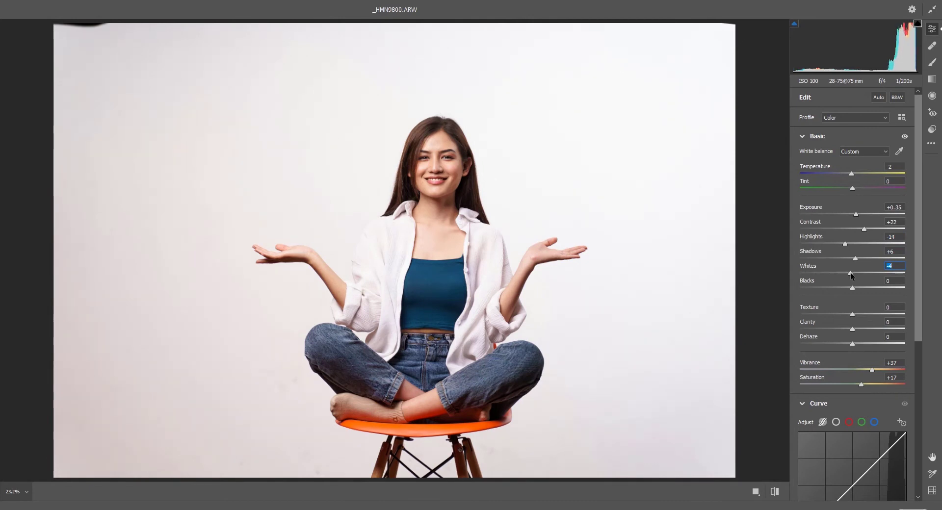
click(913, 509)
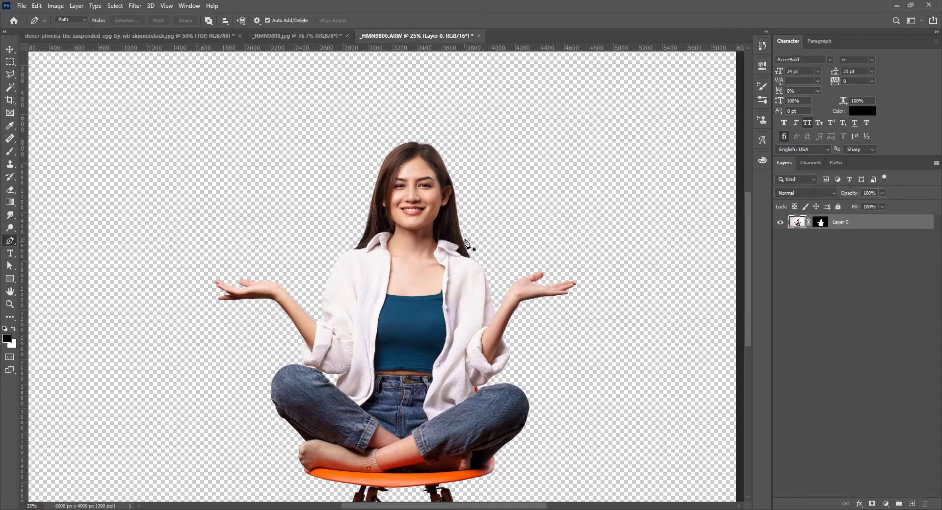
- Drag the model cutout into the egg composite and convert it to a smart object
key(v)
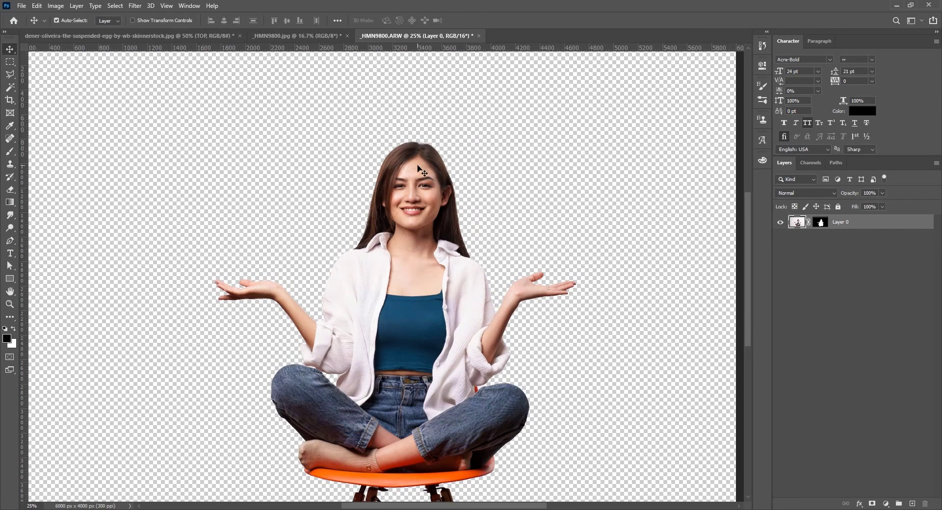
key(ctrl+minus)
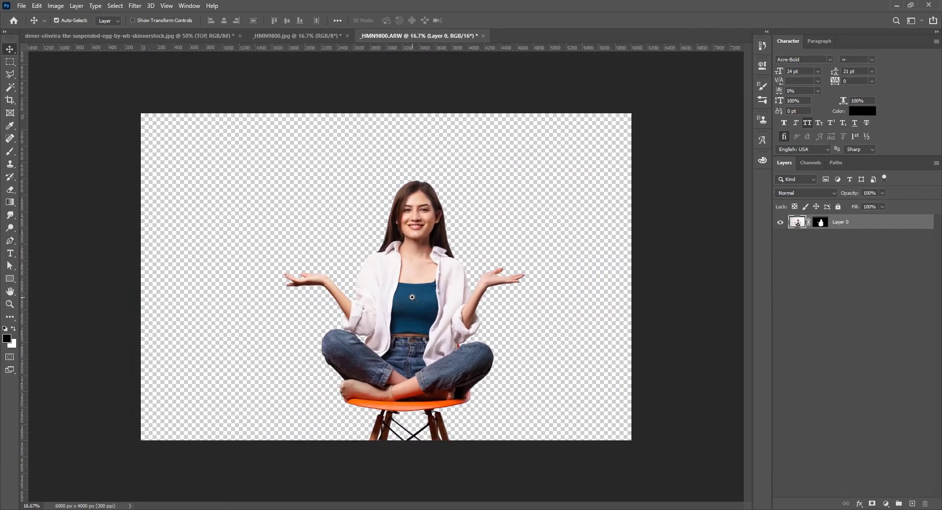
drag(411, 198, 412, 269)
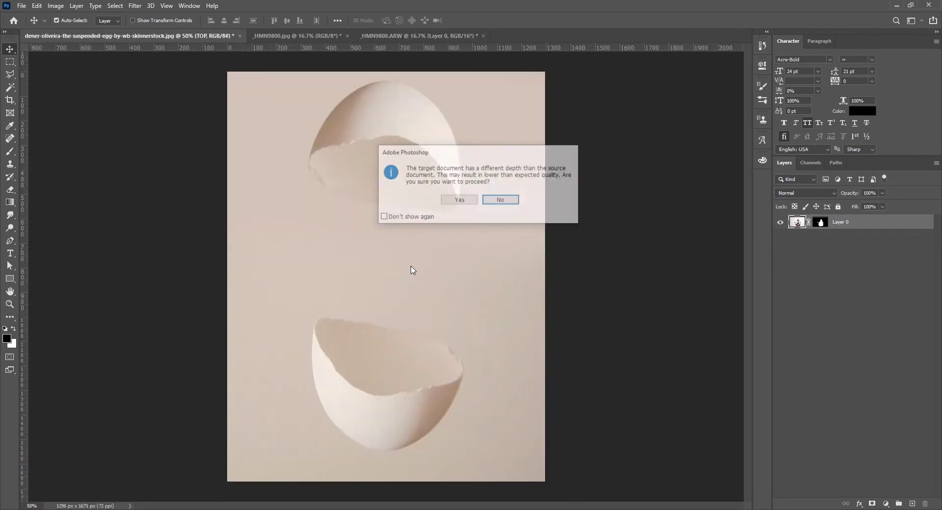
click(460, 201)
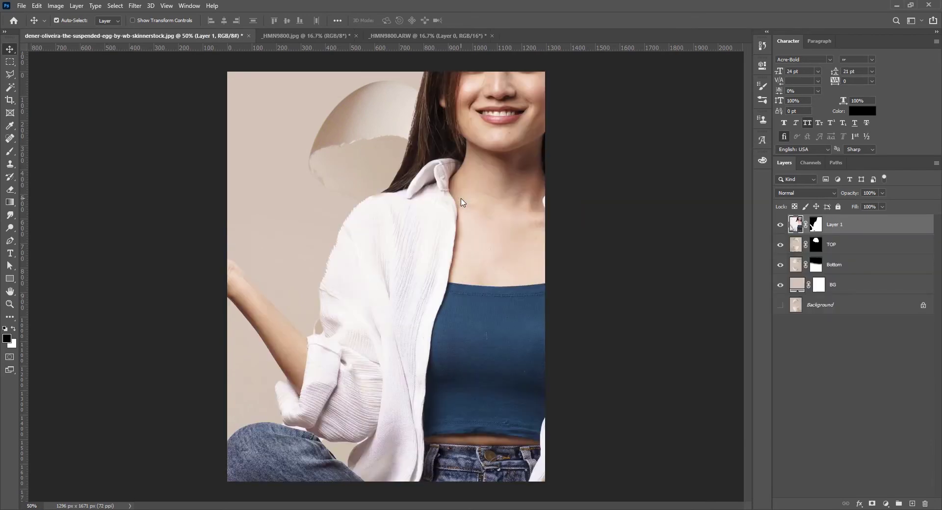
right_click(871, 225)
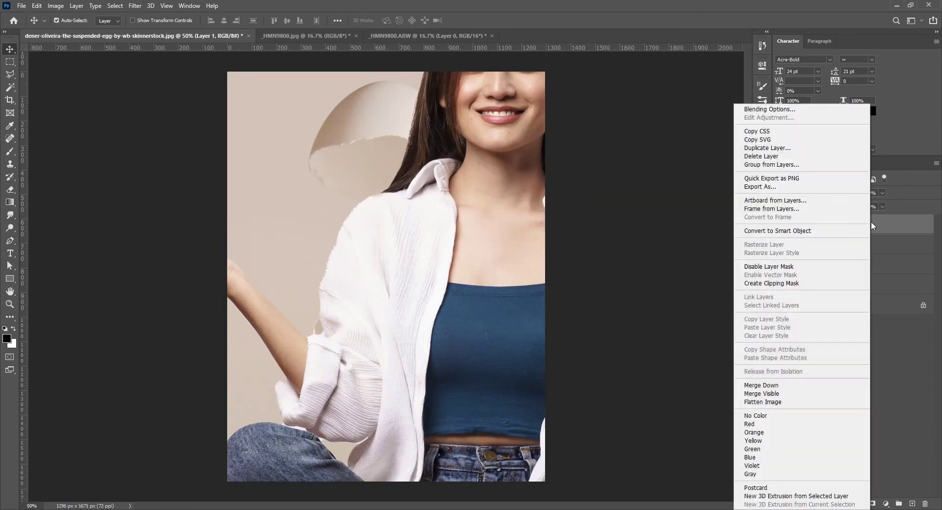
click(776, 232)
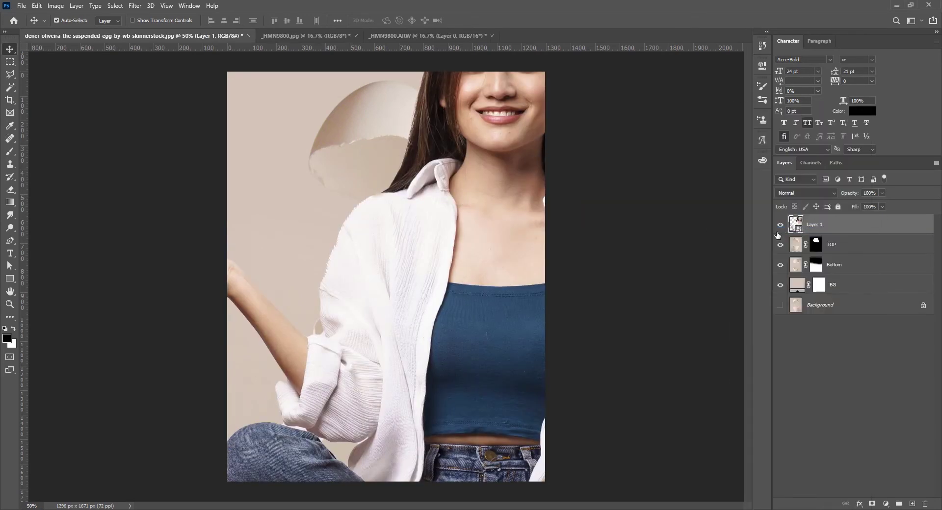
- Scale the model down and position it inside the lower eggshell
key(ctrl+t)
key(ctrl+0)
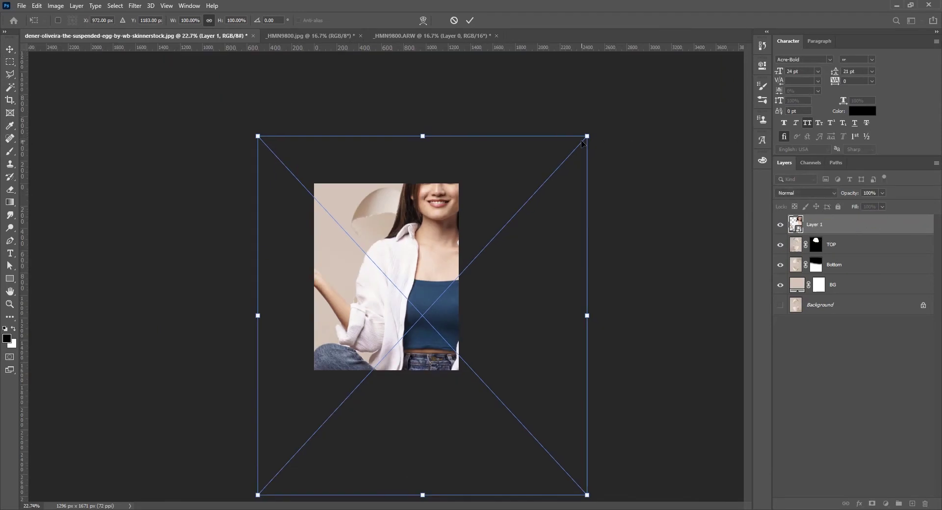
drag(592, 136, 459, 271)
drag(443, 301, 409, 272)
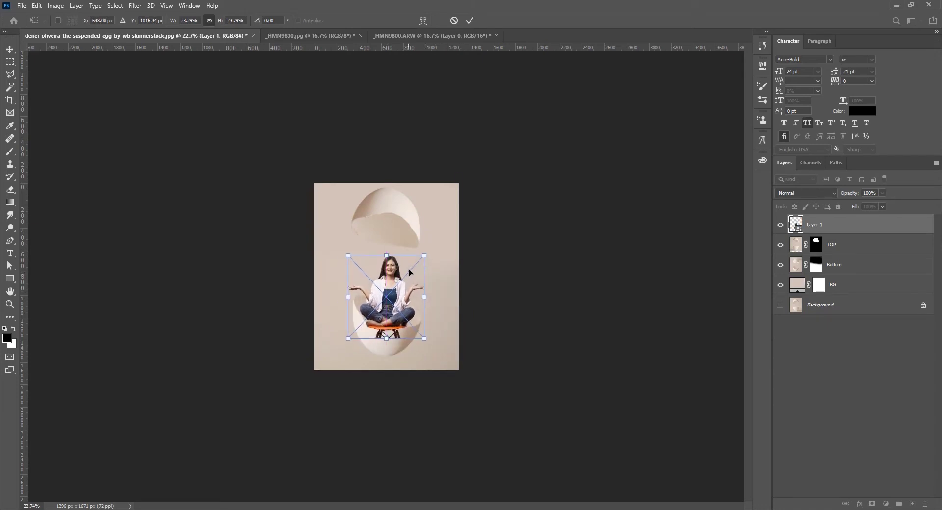
key(ctrl+plus)
key(ctrl+plus)
key(ctrl+plus)
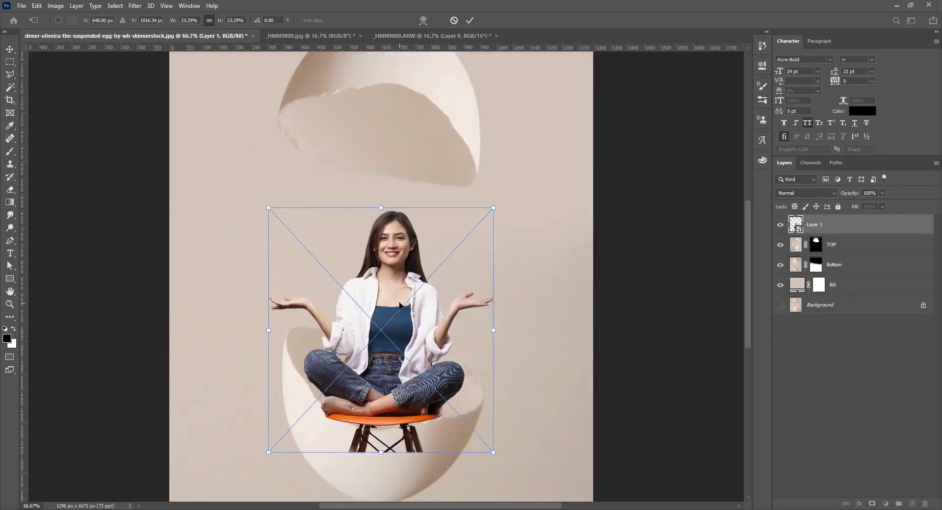
drag(399, 305, 395, 276)
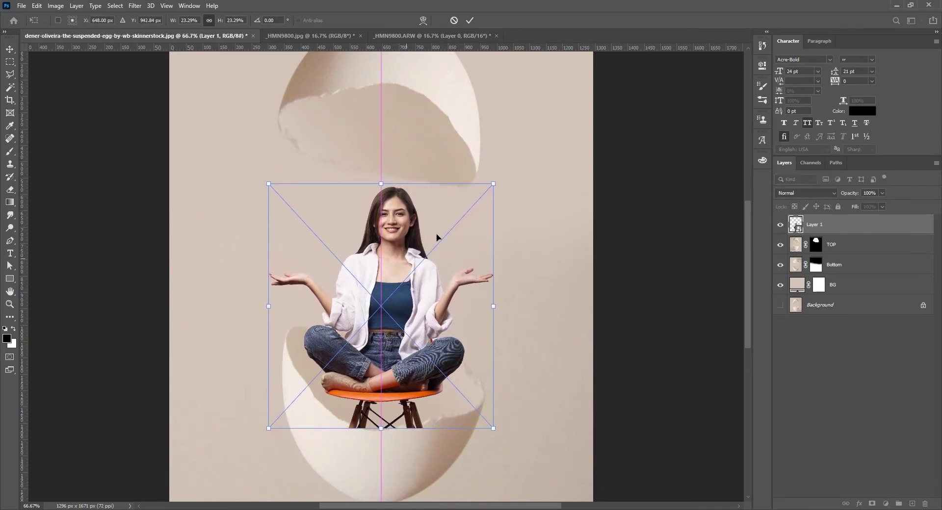
drag(493, 182, 485, 194)
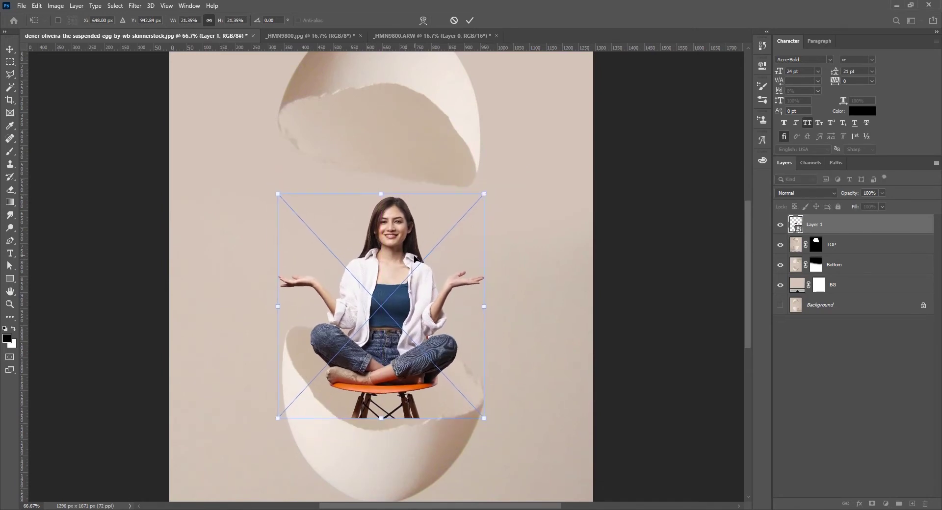
drag(418, 259, 413, 270)
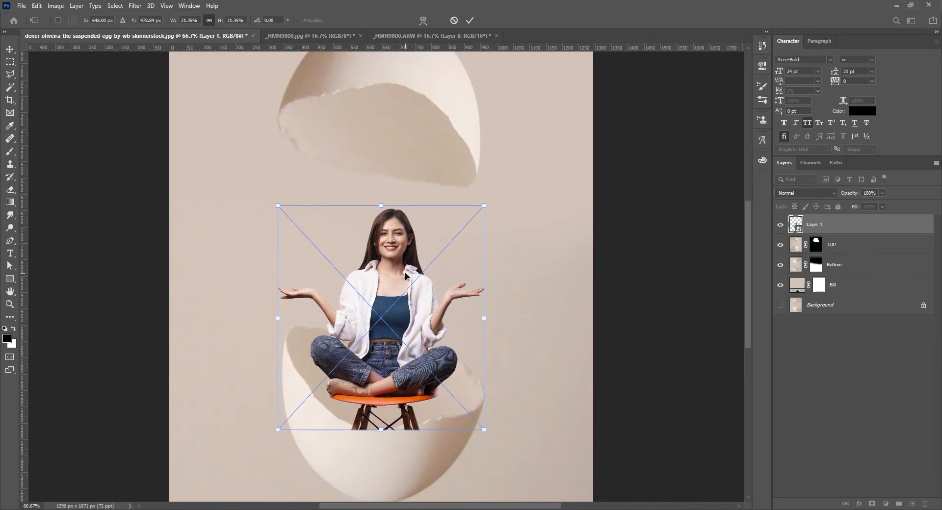
key(Return)
ctrl+click(391, 319)
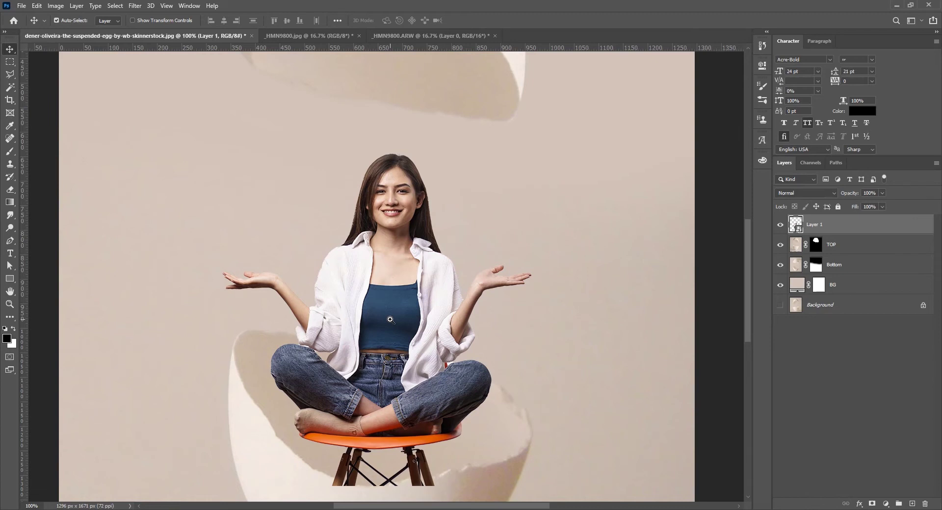
drag(390, 320, 387, 174)
key(ctrl+minus)
key(ctrl+minus)
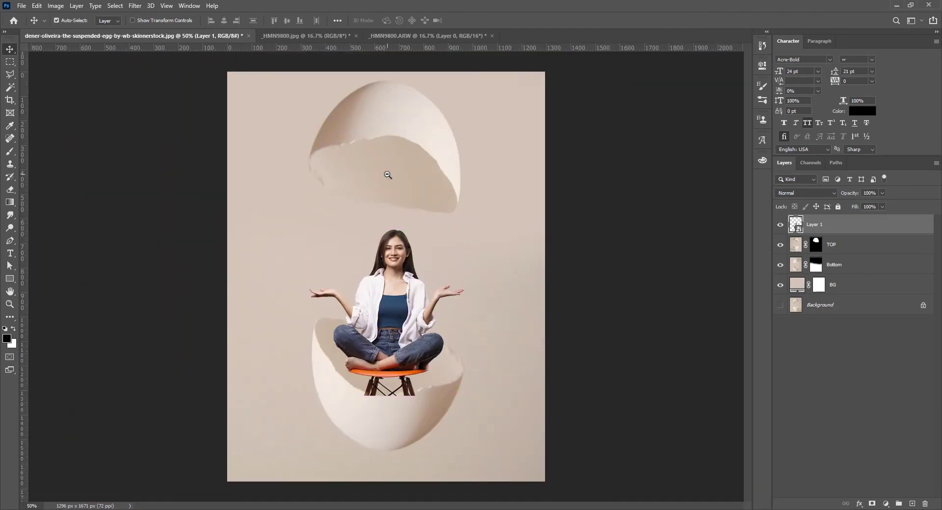
ctrl+click(390, 346)
ctrl+click(390, 346)
ctrl+click(390, 345)
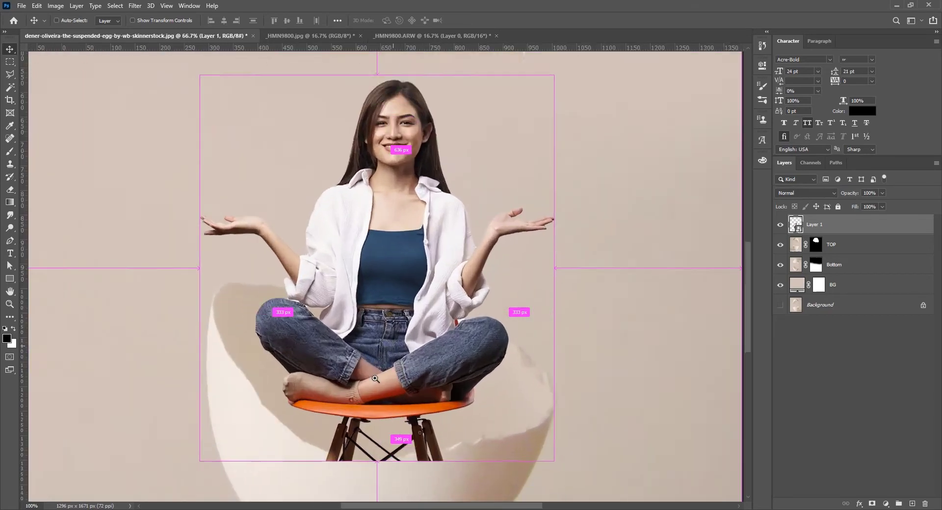
drag(389, 347, 380, 100)
key(ctrl+plus)
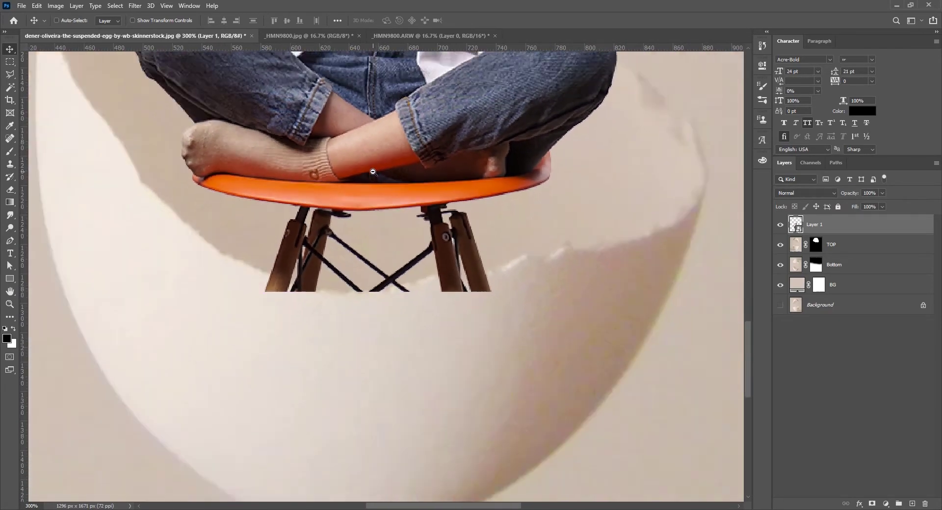
alt+click(372, 171)
alt+click(373, 171)
ctrl+click(379, 212)
ctrl+click(378, 212)
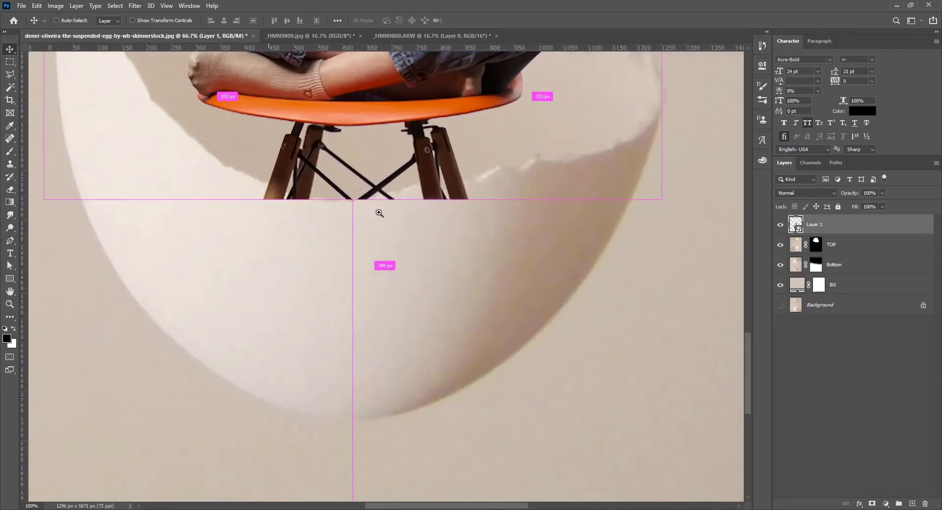
drag(372, 197, 383, 224)
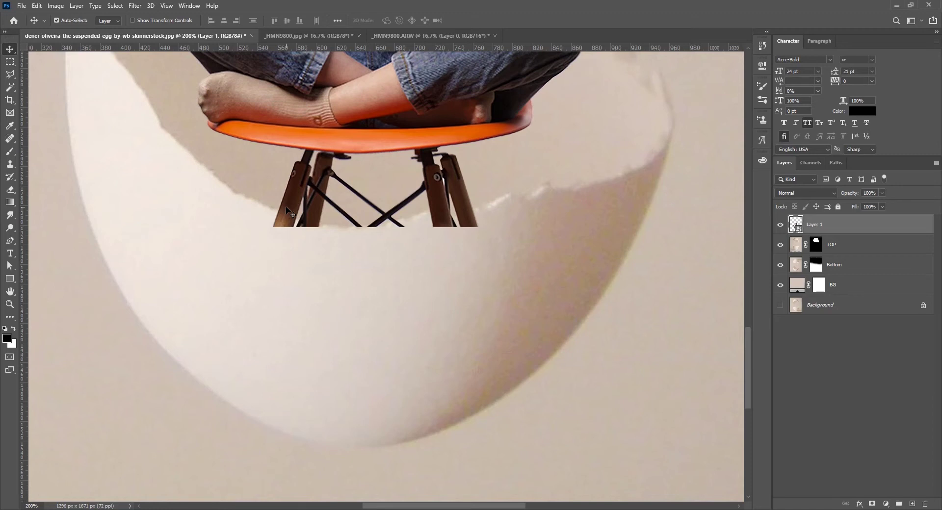
scroll(386, 150, down, 1)
drag(386, 148, 343, 347)
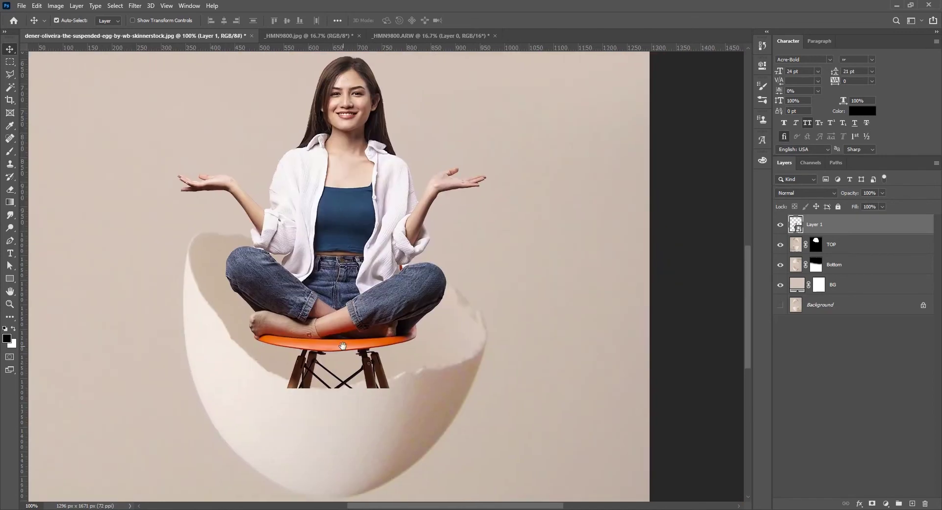
drag(337, 262, 351, 248)
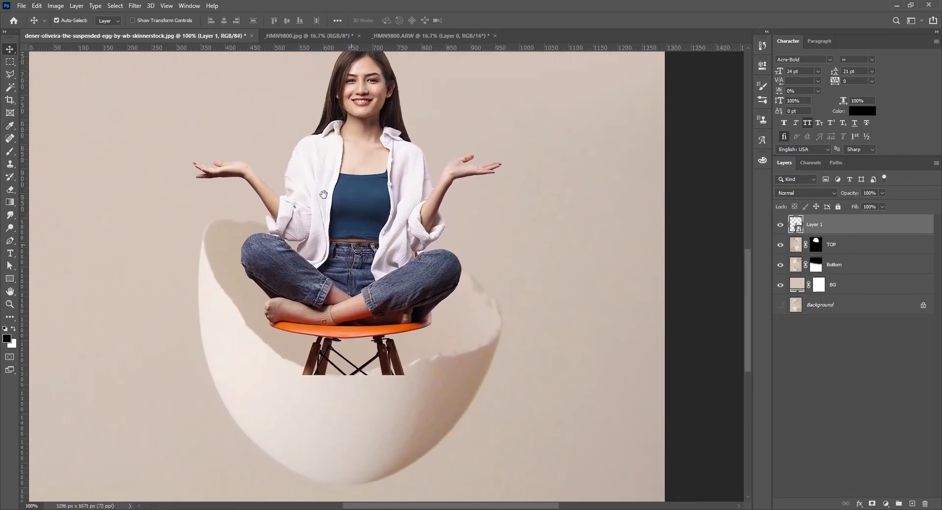
- Try 16 Bits/Channel, then undo back to before the model layer was placed
click(56, 6)
mouse_move(70, 19)
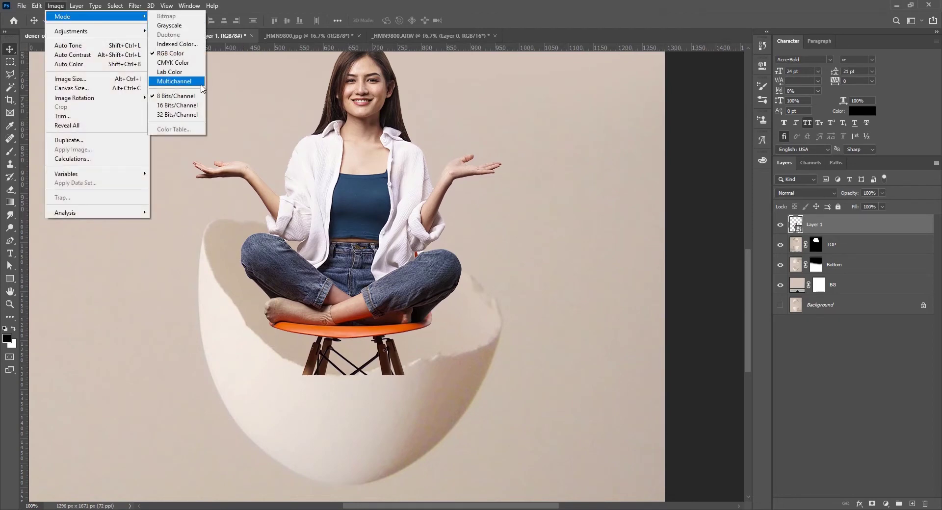
click(196, 106)
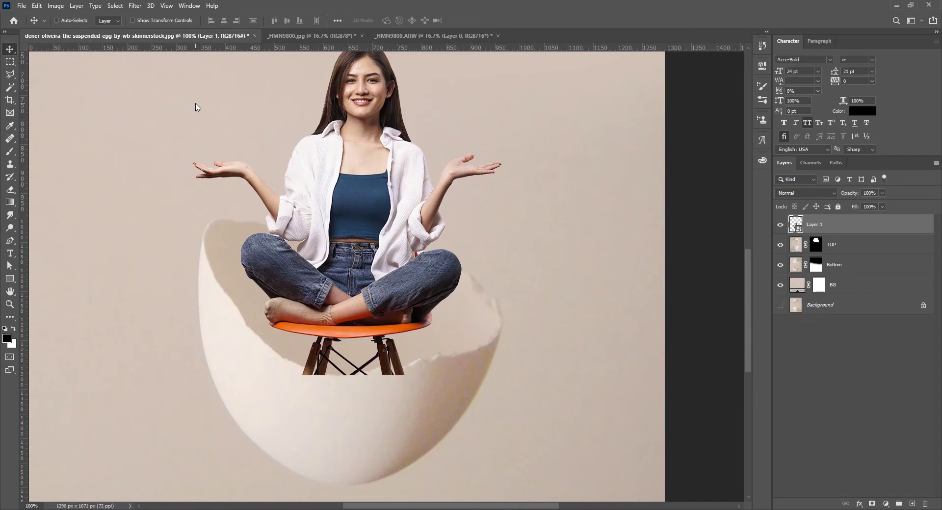
key(ctrl+z)
key(ctrl+z)
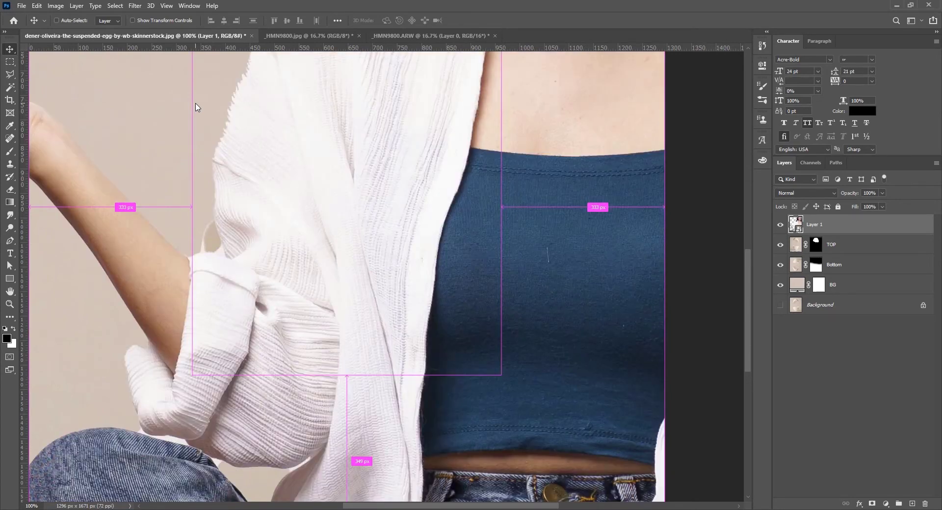
key(ctrl+z)
key(ctrl+z)
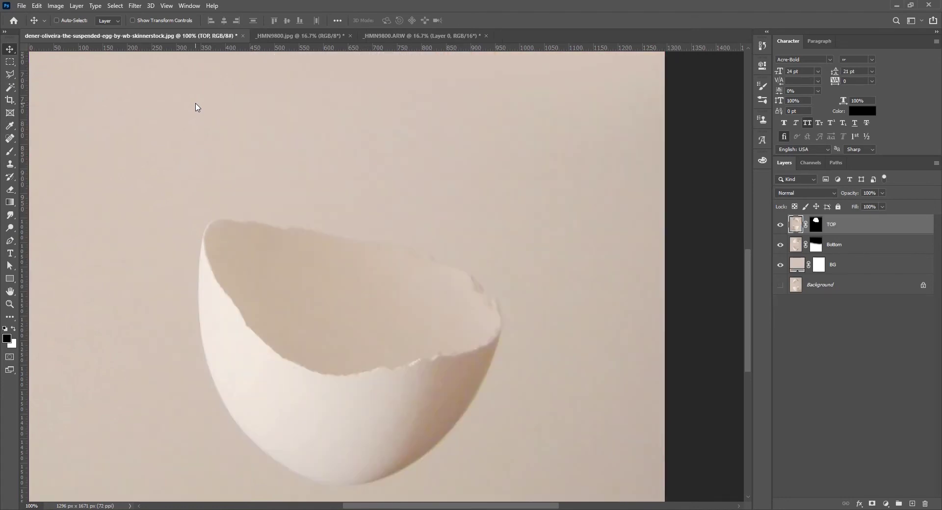
key(ctrl+0)
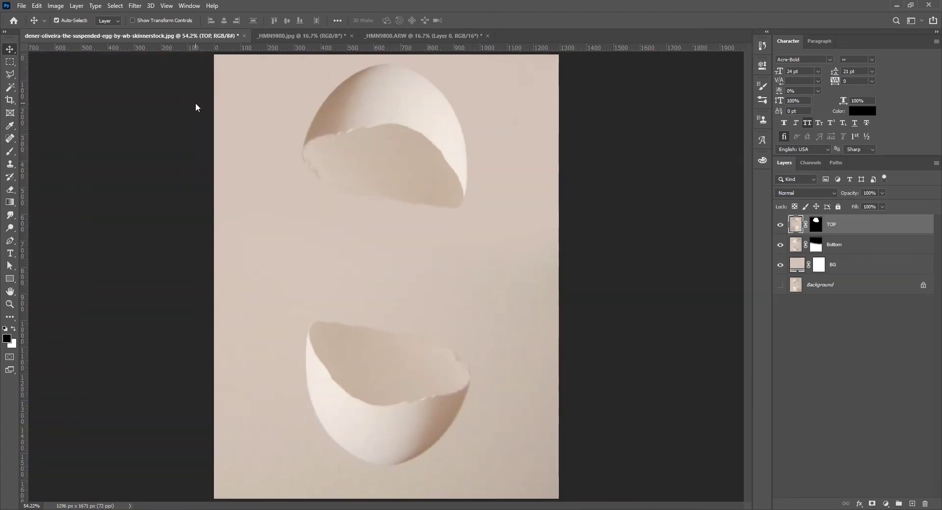
- Convert the egg composite to 16 Bits/Channel and switch to the _HMN9800.ARW document
click(58, 6)
mouse_move(68, 17)
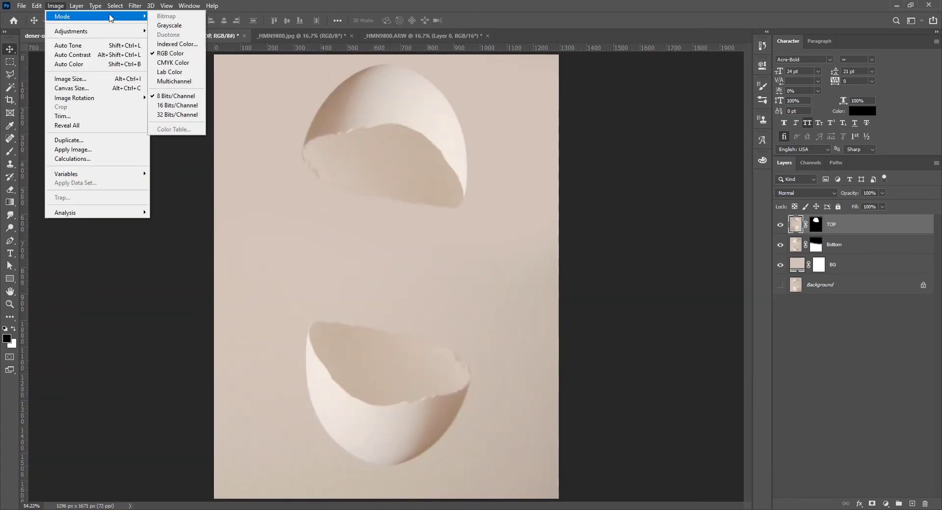
click(172, 105)
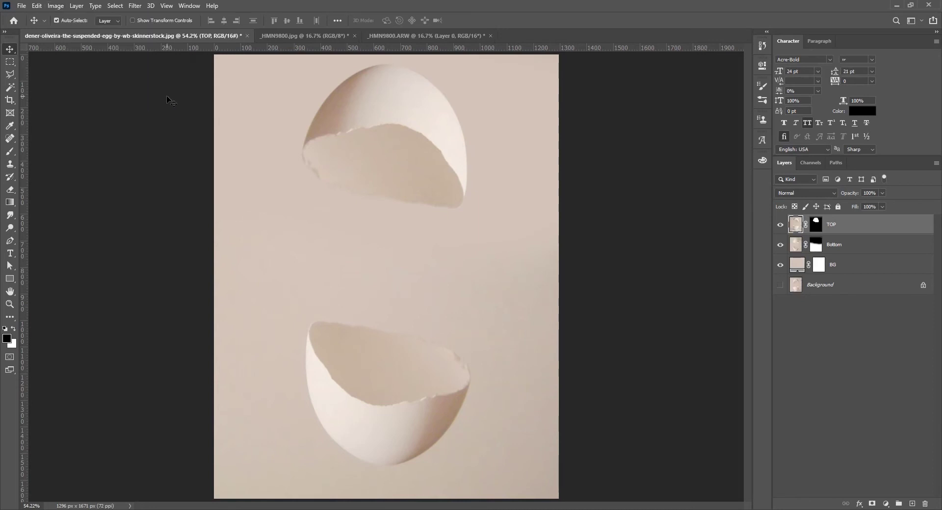
click(448, 36)
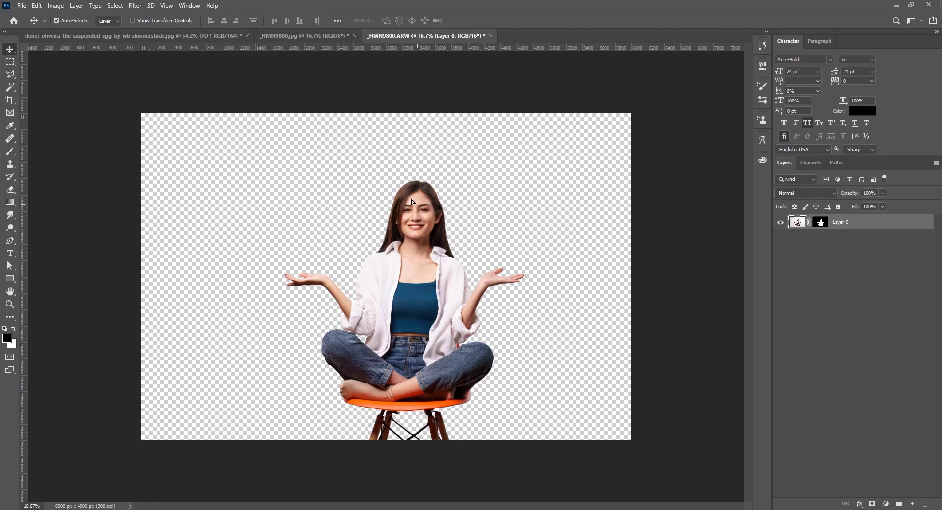
- Copy the woman's layer into the egg composite and convert it to a smart object
drag(411, 199, 405, 227)
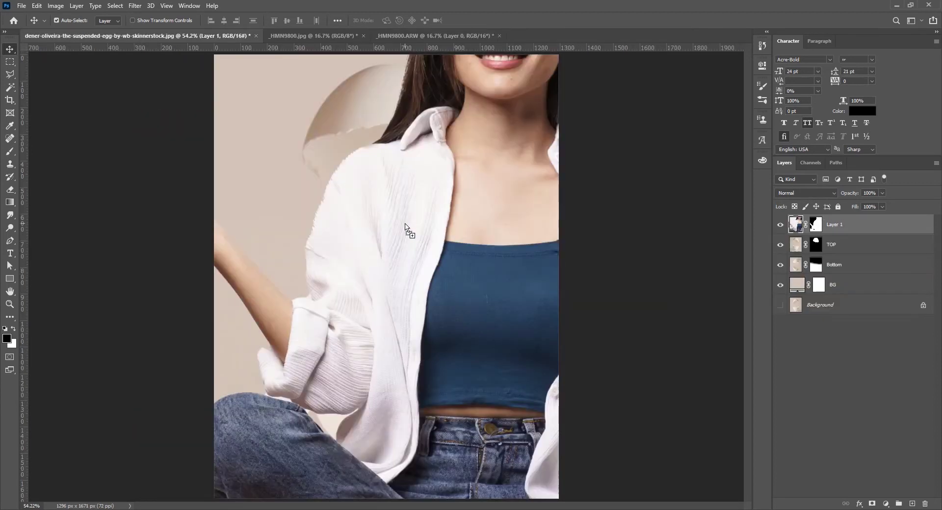
key(ctrl+space)
ctrl+alt+click(482, 191)
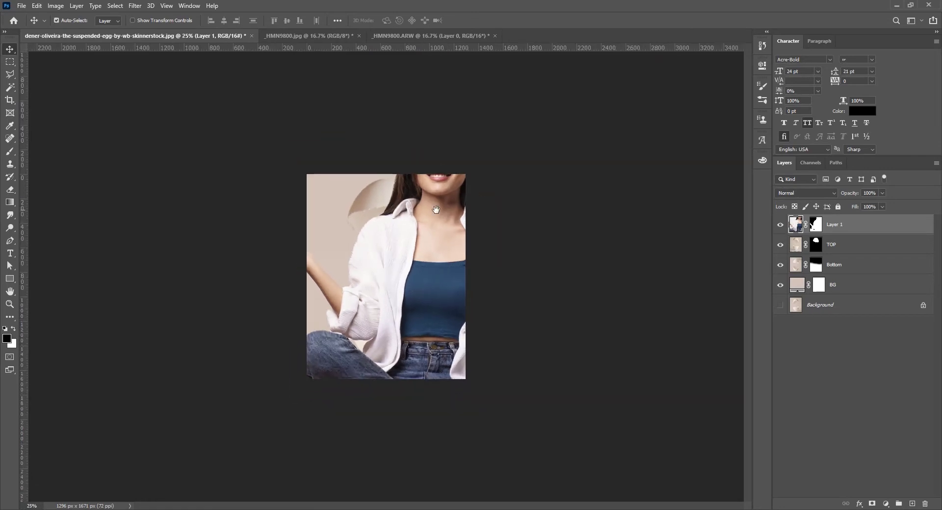
right_click(846, 226)
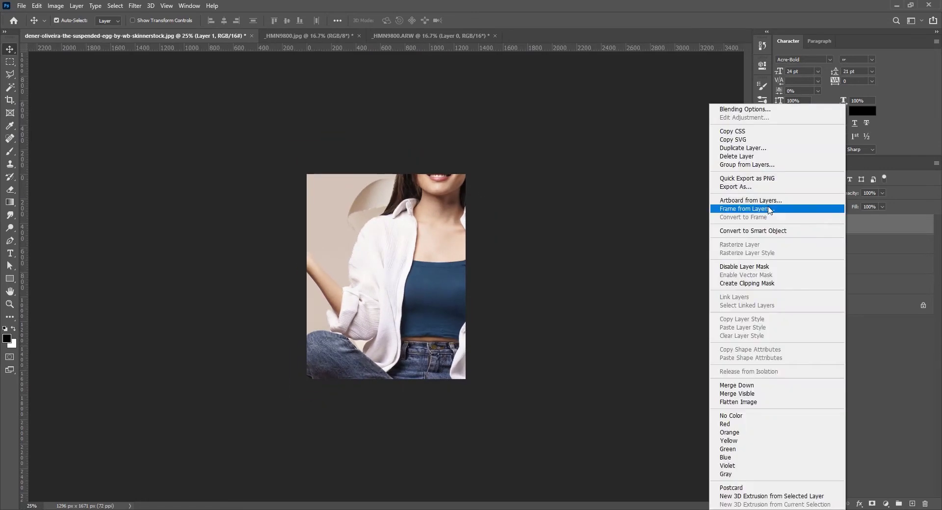
click(753, 231)
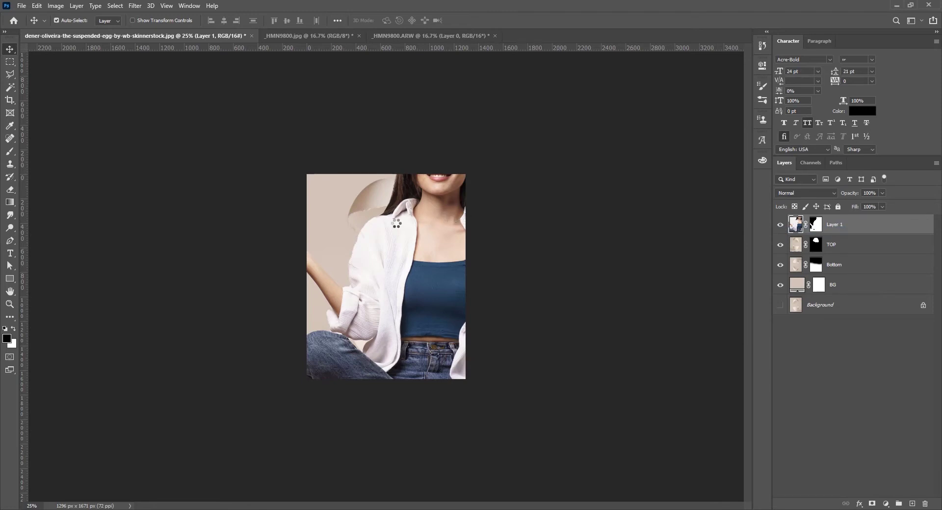
- Shrink the woman to about a quarter size and zoom in on her chair legs
key(ctrl+t)
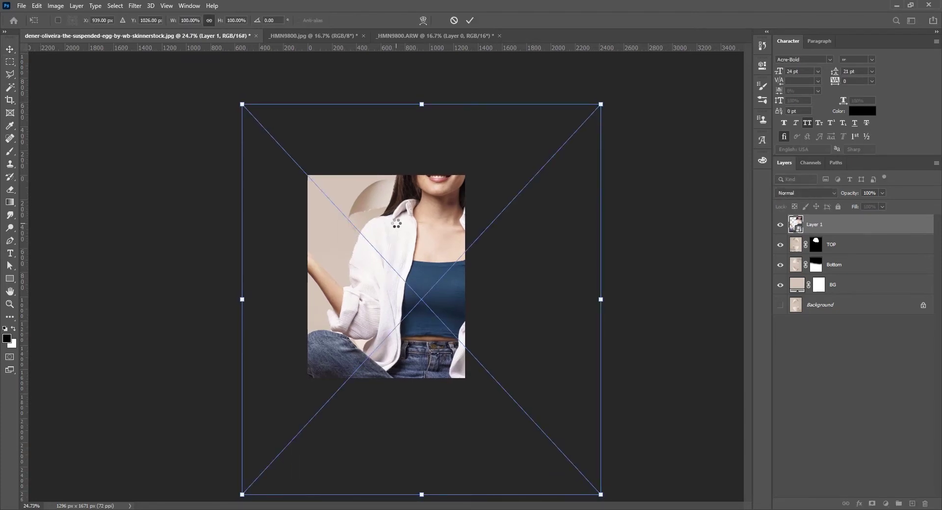
drag(602, 103, 392, 260)
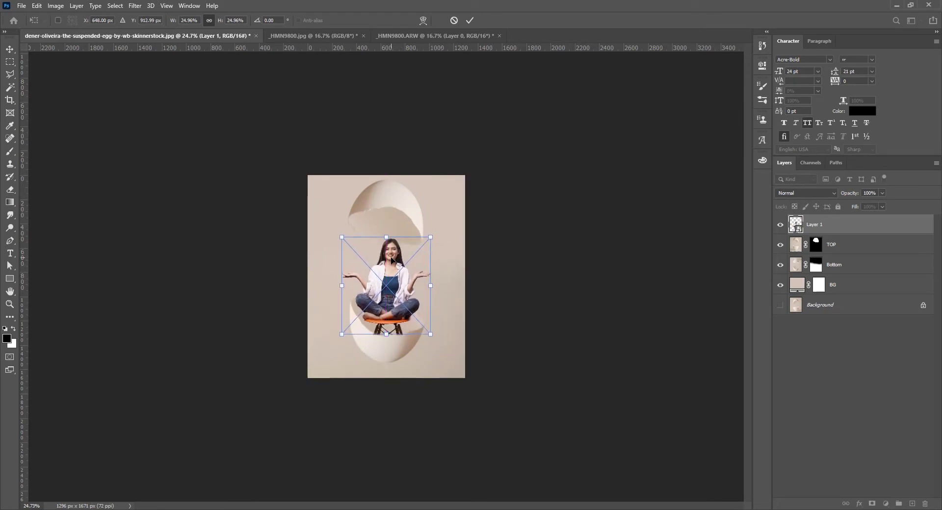
double_click(391, 260)
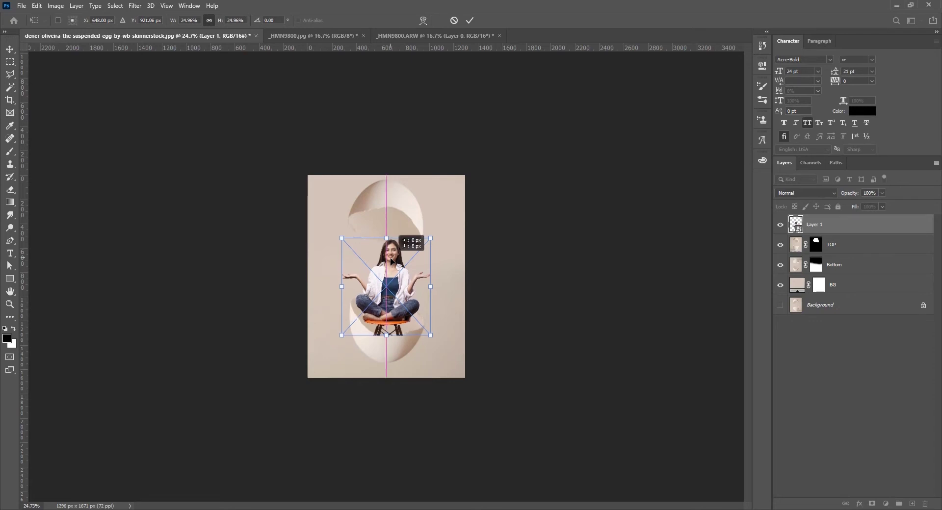
ctrl+click(391, 258)
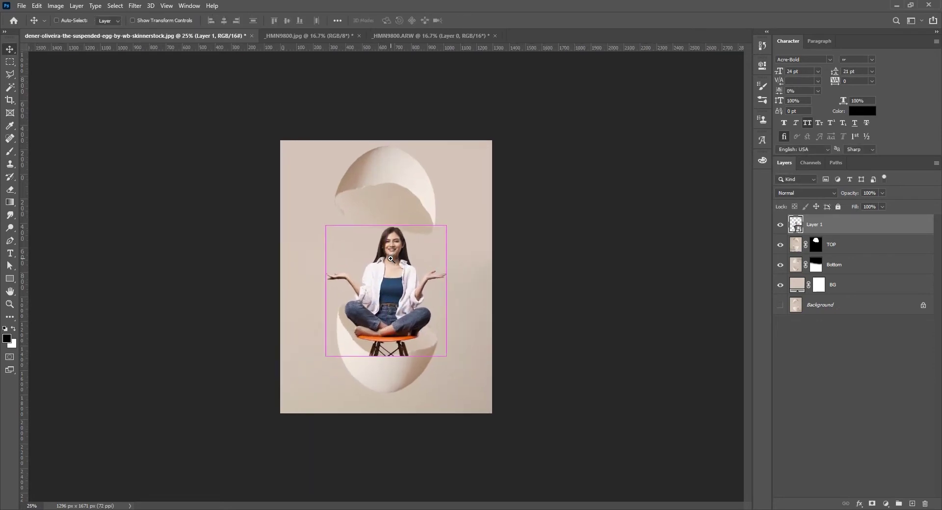
ctrl+click(391, 258)
ctrl+click(391, 259)
ctrl+click(391, 258)
drag(394, 301, 366, 138)
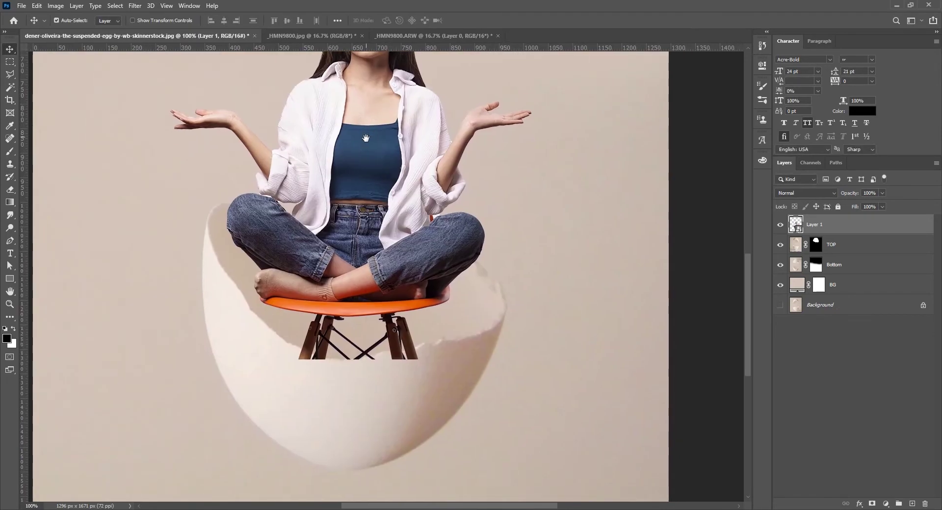
ctrl+click(382, 216)
ctrl+click(383, 216)
drag(357, 334, 382, 350)
scroll(375, 128, down, 2)
- Move the woman down into the lower eggshell and create an empty Group 1
alt+click(370, 127)
alt+click(371, 127)
alt+click(374, 122)
drag(379, 265, 336, 319)
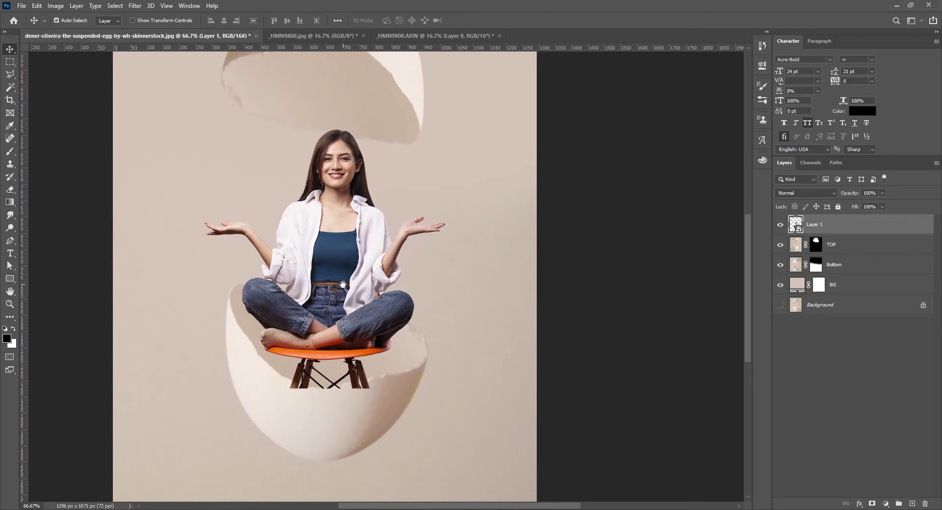
drag(344, 295, 343, 321)
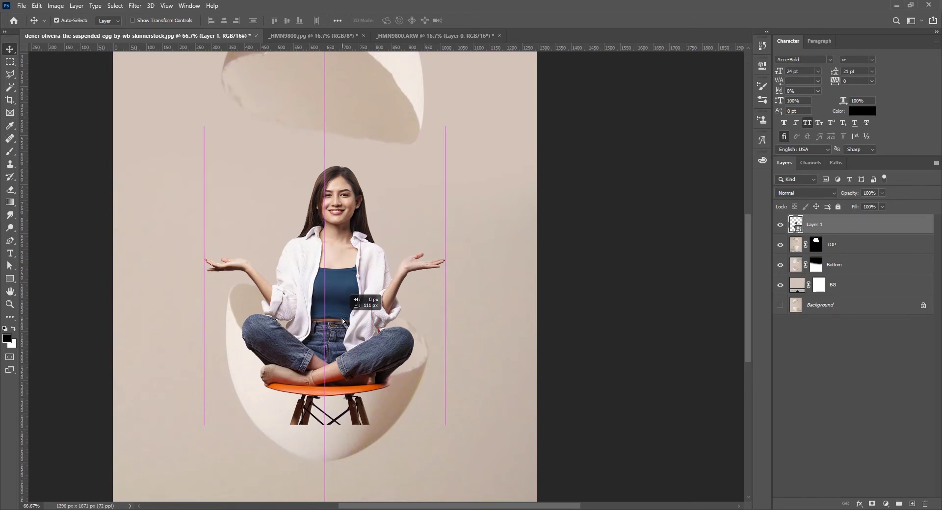
drag(342, 321, 342, 328)
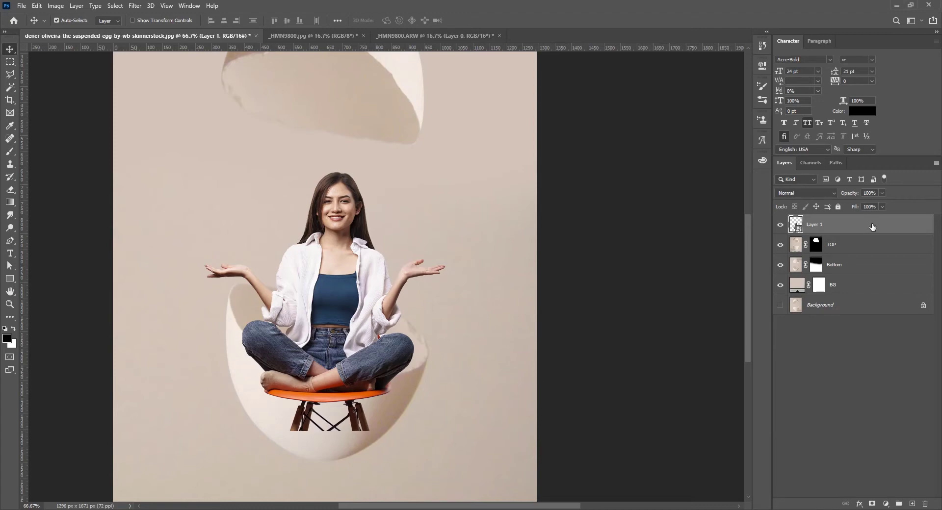
click(899, 504)
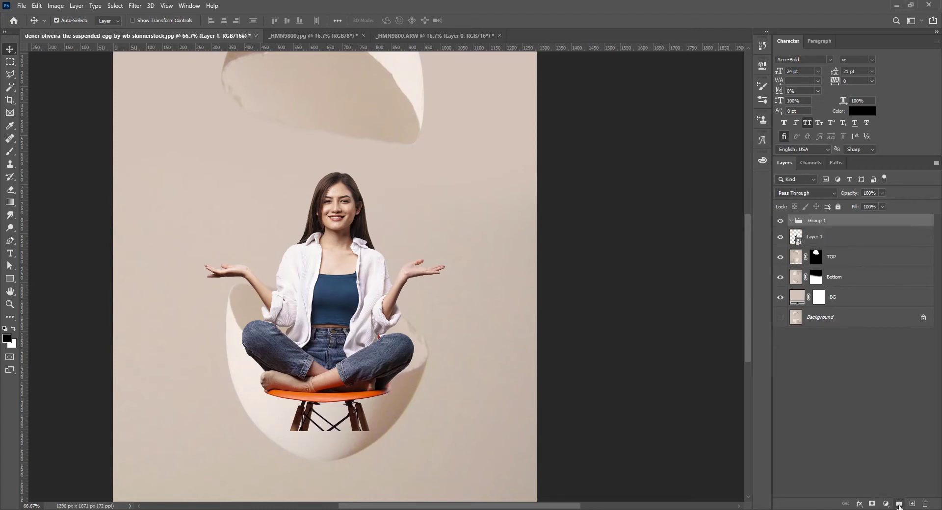
- Move Layer 1 into Group 1, hide it, and give Group 1 a white layer mask
scroll(330, 385, up, 2)
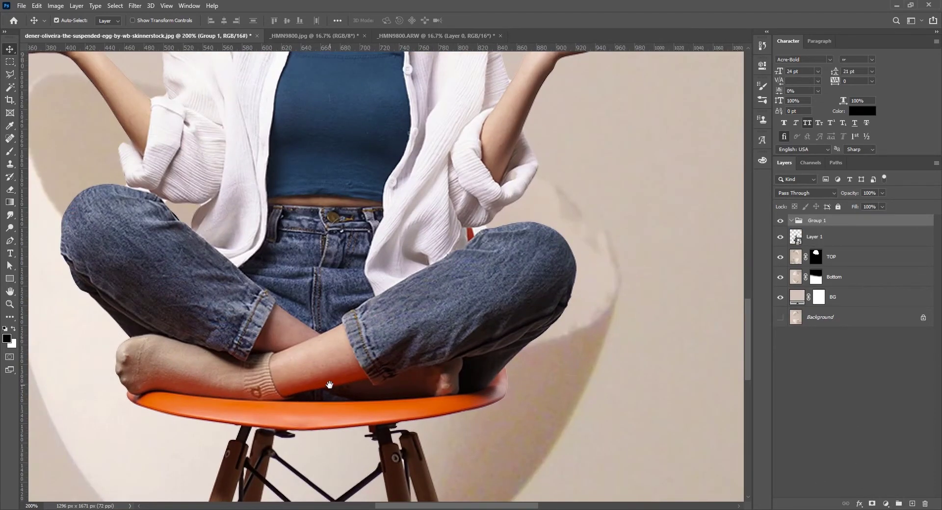
scroll(330, 384, down, 2)
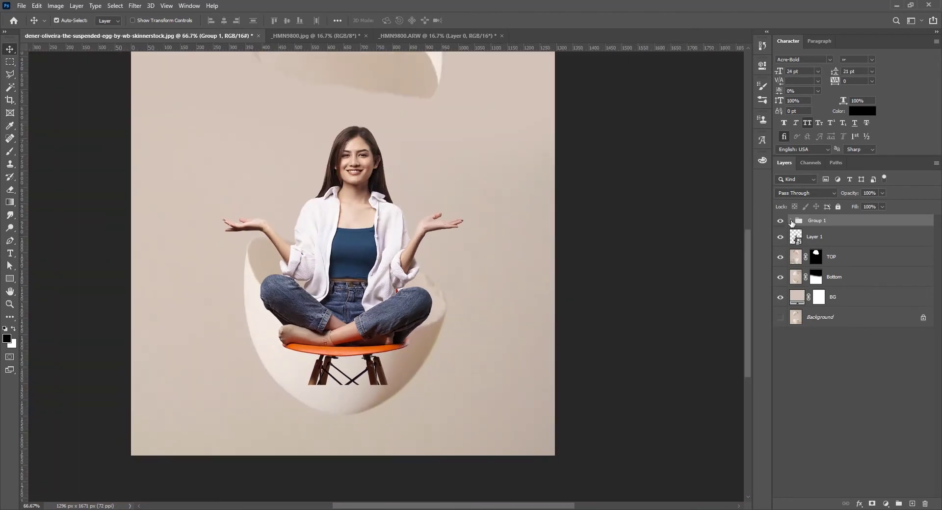
drag(808, 244, 815, 223)
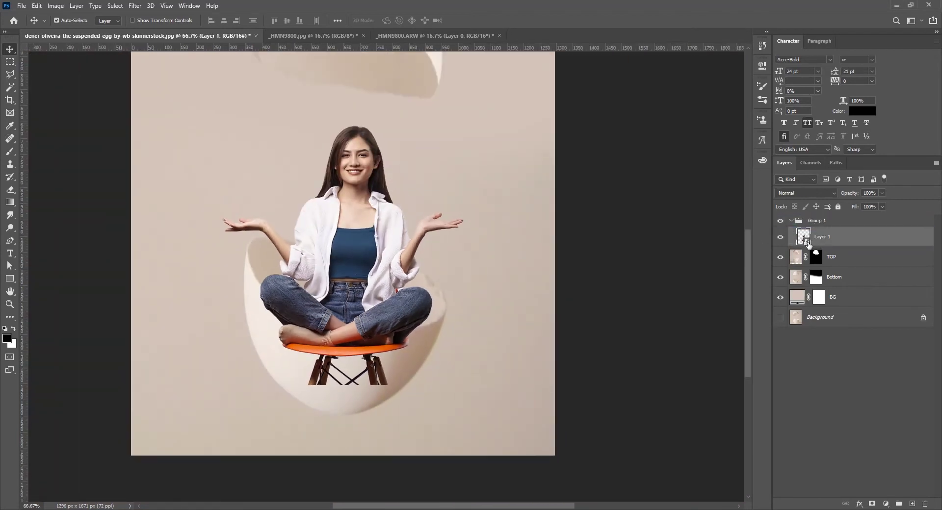
click(780, 237)
scroll(390, 324, up, 2)
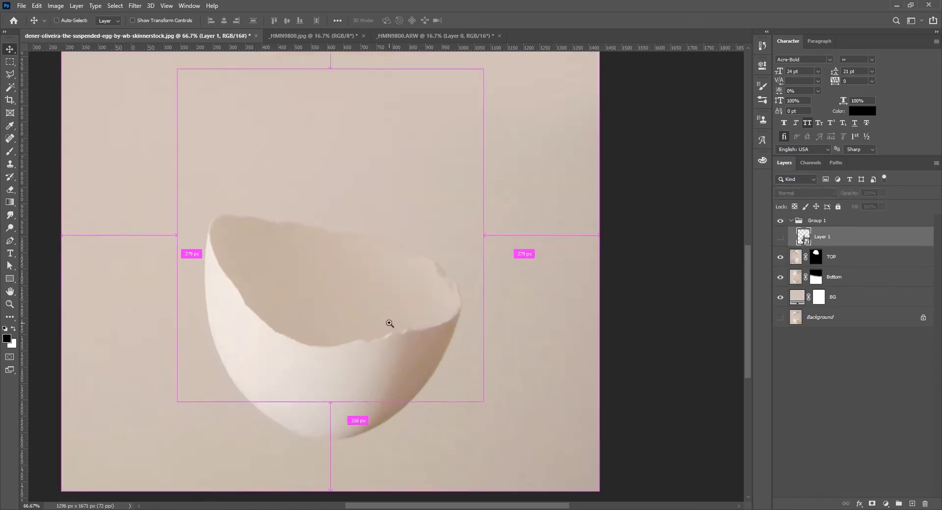
click(837, 221)
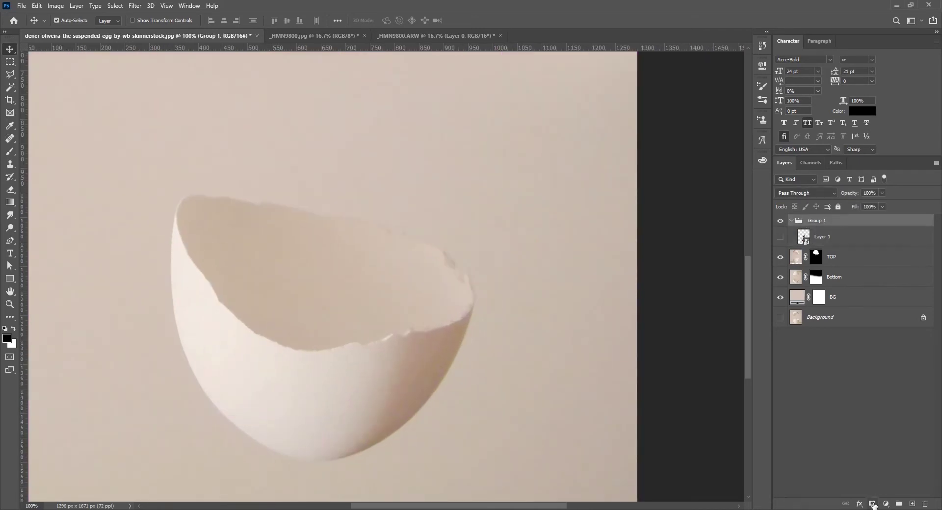
click(872, 505)
scroll(444, 372, up, 1)
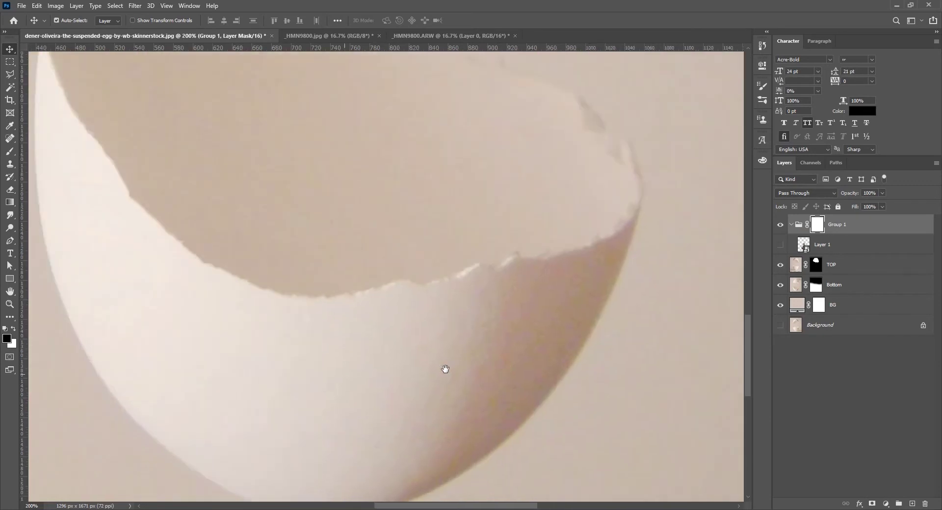
drag(374, 341, 380, 360)
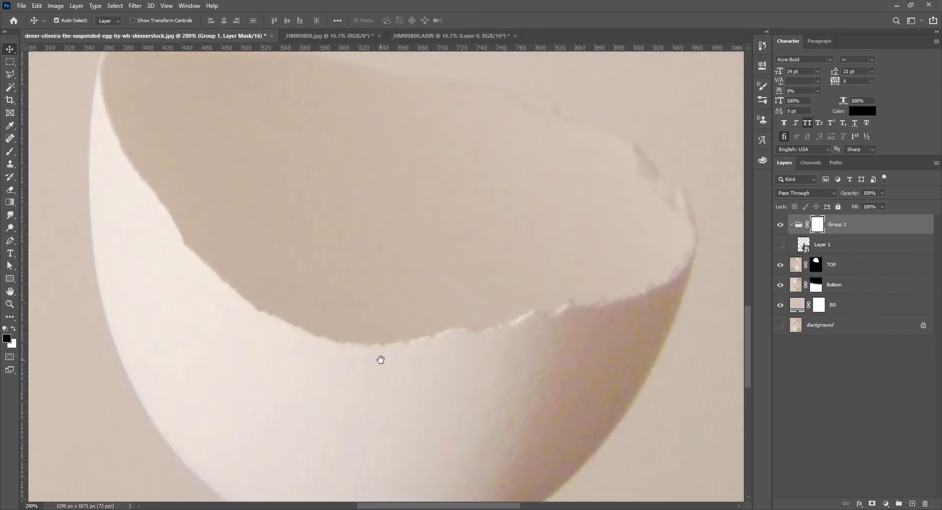
- With the Pen tool, start a path at the lower shell's left rim and curve it down the edge
key(p)
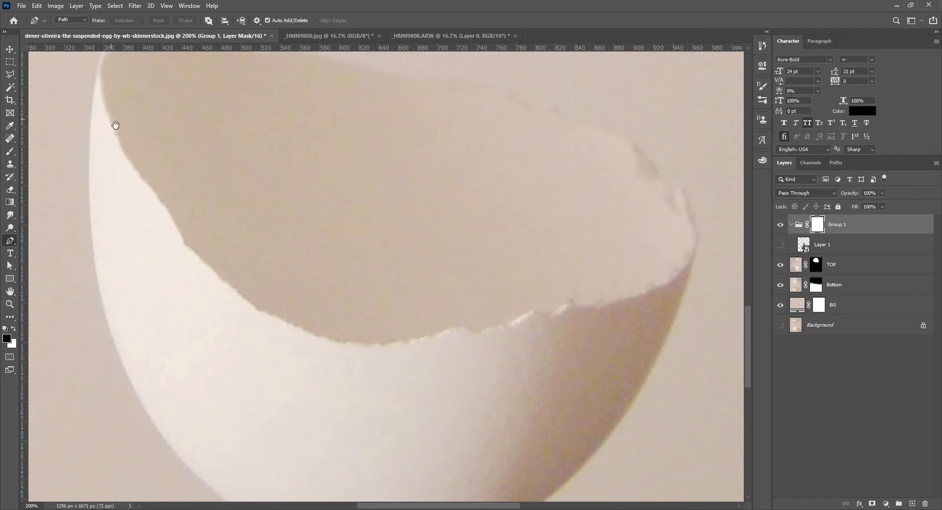
scroll(132, 147, up, 1)
click(99, 105)
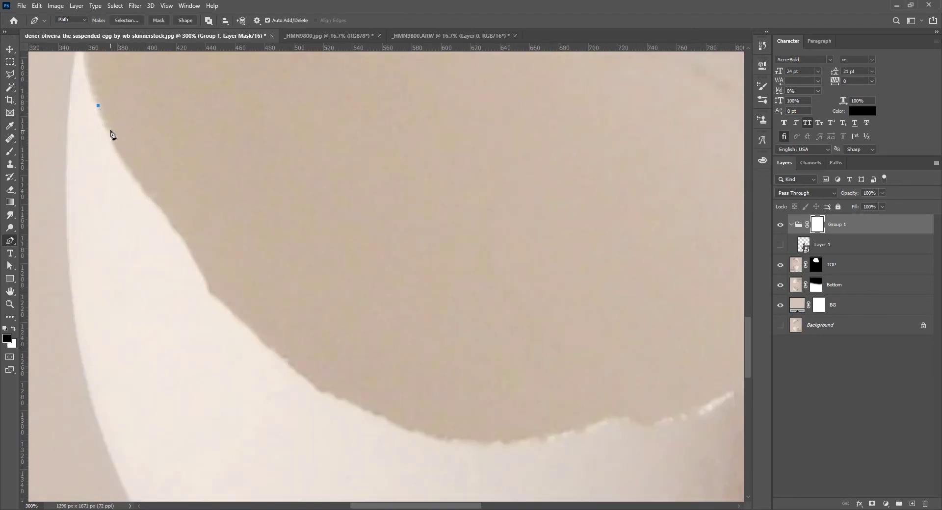
click(110, 130)
drag(118, 151, 169, 217)
click(170, 226)
drag(179, 233, 201, 271)
click(206, 278)
- Zoom in and continue the path down the jagged left rim past its notch
scroll(217, 309, up, 1)
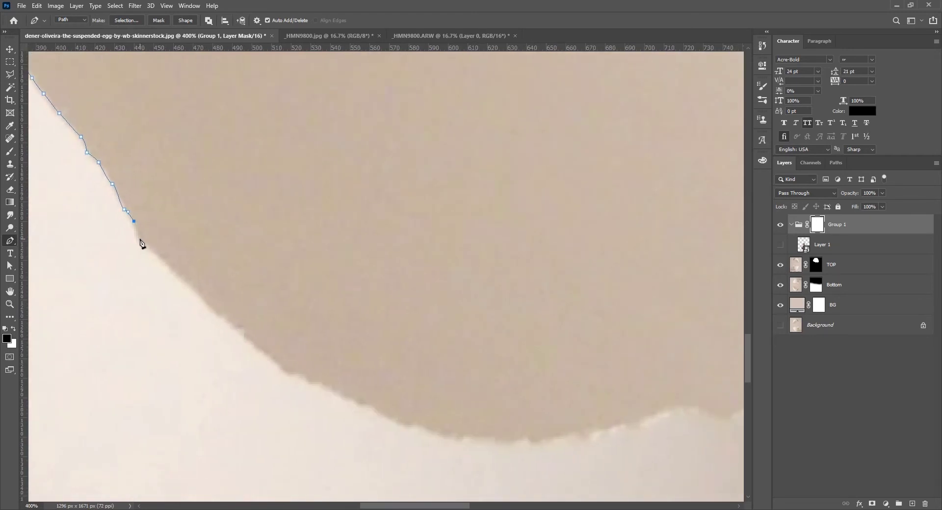
click(140, 239)
click(158, 256)
click(173, 273)
click(187, 284)
click(203, 299)
click(228, 321)
click(232, 328)
click(244, 327)
click(243, 336)
click(255, 346)
click(269, 358)
drag(279, 371, 177, 199)
- Trace the rim's jagged bumps across the bottom of the eggshell
scroll(312, 375, up, 1)
click(166, 189)
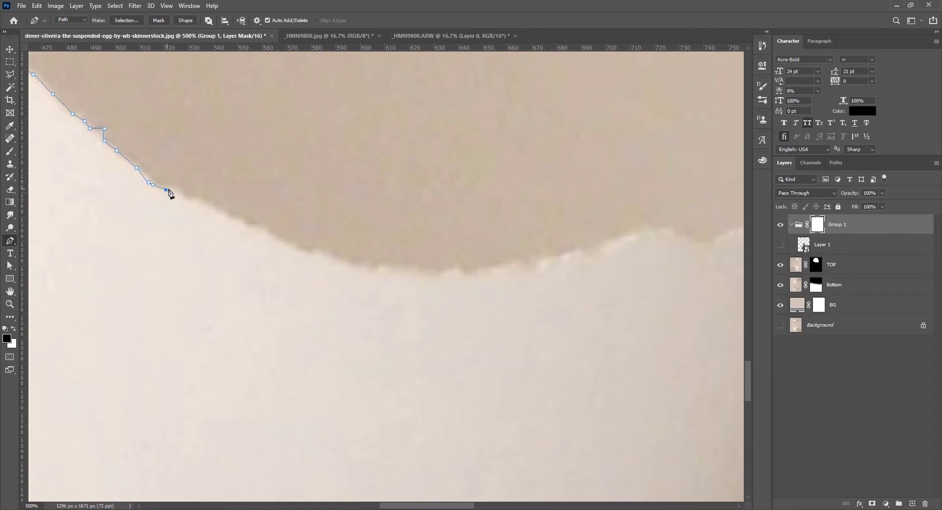
click(179, 192)
click(191, 197)
click(183, 200)
click(200, 202)
click(212, 210)
click(229, 216)
click(232, 218)
click(242, 220)
click(247, 224)
click(261, 226)
drag(269, 234, 287, 242)
click(297, 247)
drag(323, 251, 357, 266)
click(340, 261)
click(363, 266)
click(372, 269)
click(380, 270)
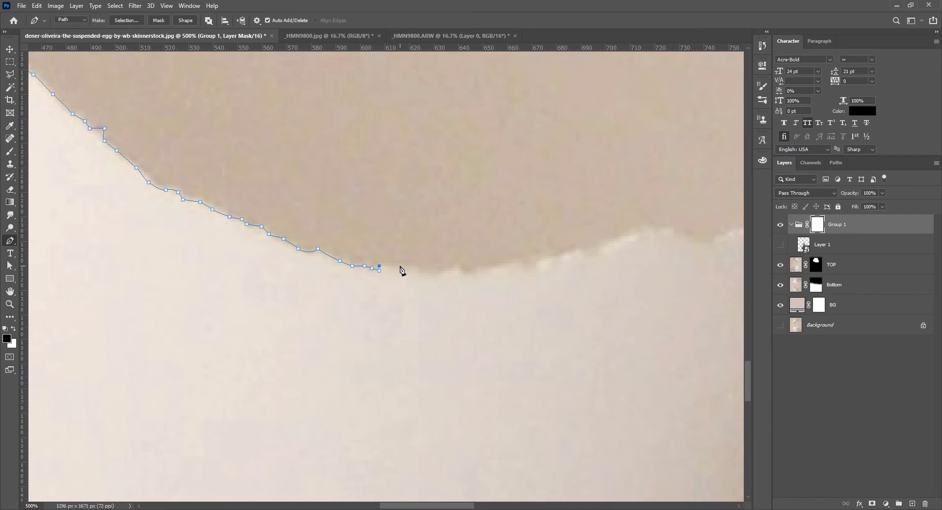
- Follow the rim as it rises to the right, panning to keep tracing
drag(408, 268, 424, 275)
click(418, 269)
click(436, 273)
click(445, 268)
click(455, 265)
click(477, 273)
click(481, 267)
click(490, 270)
click(497, 265)
click(514, 261)
click(533, 266)
click(536, 261)
click(550, 256)
click(563, 251)
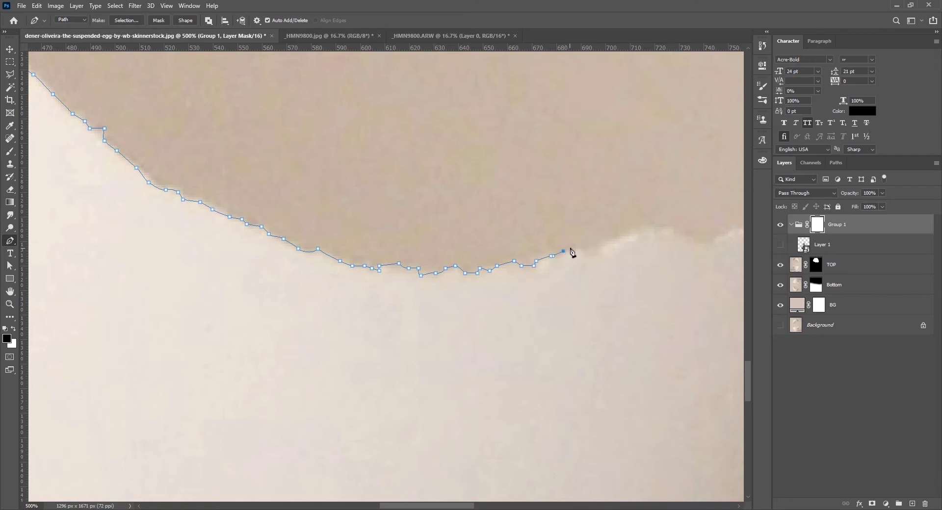
click(573, 247)
click(579, 251)
click(589, 256)
click(600, 254)
drag(607, 241, 402, 271)
click(401, 265)
click(407, 263)
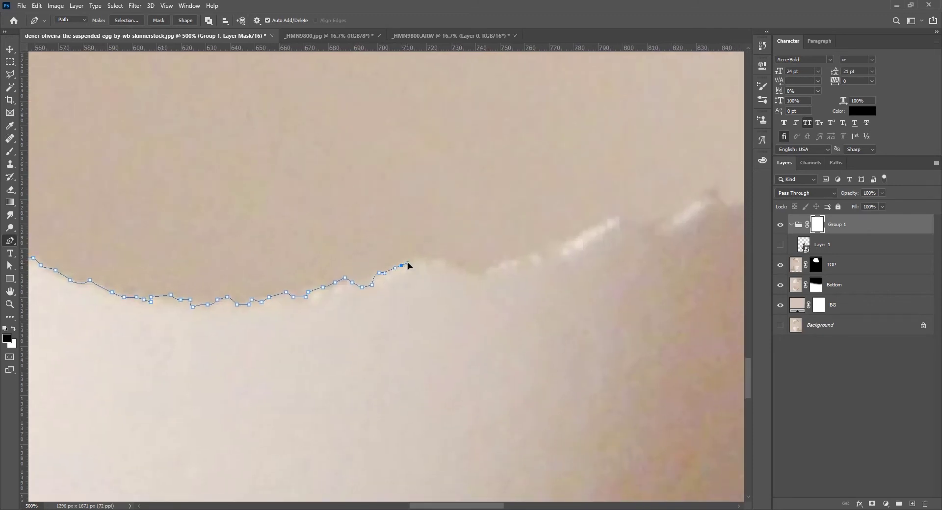
- Add points over the next jagged stretch of rim, panning further along
click(418, 257)
click(433, 260)
click(446, 260)
click(457, 268)
click(465, 272)
click(485, 275)
click(490, 268)
click(502, 263)
click(514, 261)
click(522, 262)
click(531, 255)
click(540, 257)
drag(557, 254, 367, 260)
click(344, 277)
click(348, 280)
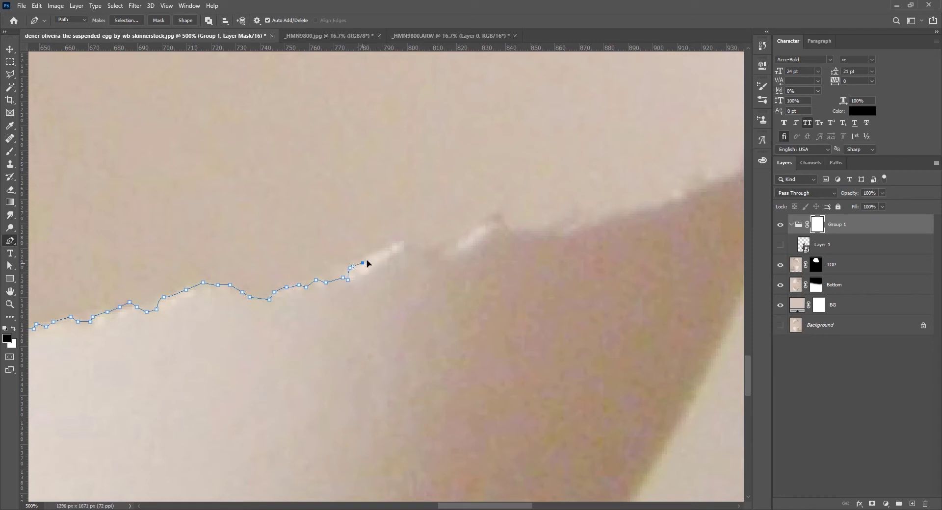
- Extend the path up the rim, bringing the remaining edge into view
click(376, 251)
click(387, 251)
click(394, 243)
click(423, 245)
click(436, 241)
drag(457, 255, 364, 267)
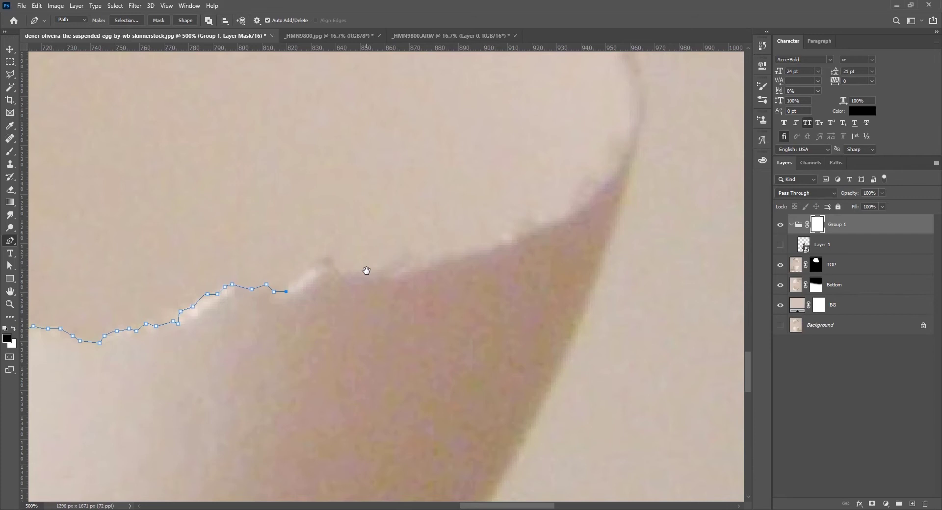
mouse_move(304, 291)
mouse_down()
mouse_move(296, 303)
mouse_move(313, 279)
mouse_up()
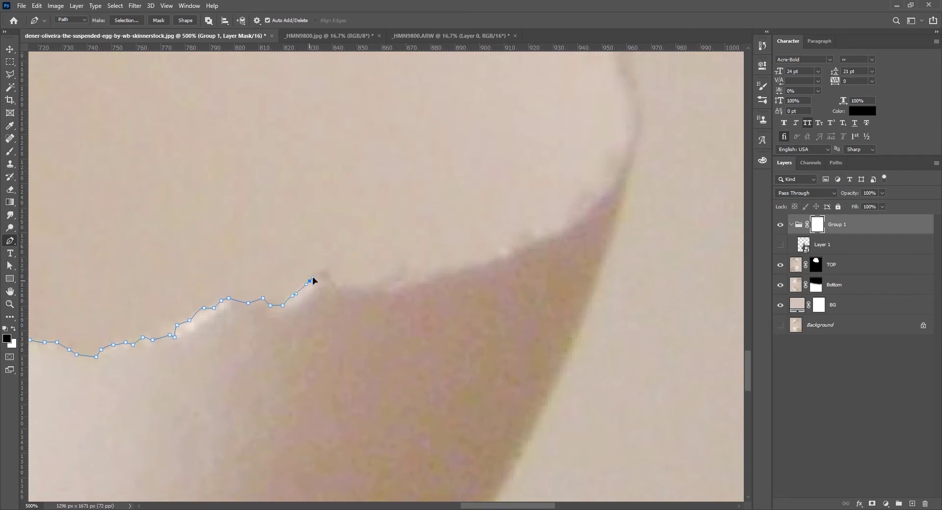
click(320, 271)
click(332, 279)
click(345, 284)
drag(398, 281, 427, 278)
- Continue the path up the egg edge to the upper rim near its tip
click(449, 266)
click(455, 265)
click(477, 262)
click(493, 259)
click(499, 246)
click(513, 249)
click(533, 240)
click(542, 229)
click(558, 231)
click(569, 222)
click(571, 209)
drag(574, 204, 578, 201)
click(586, 196)
click(599, 195)
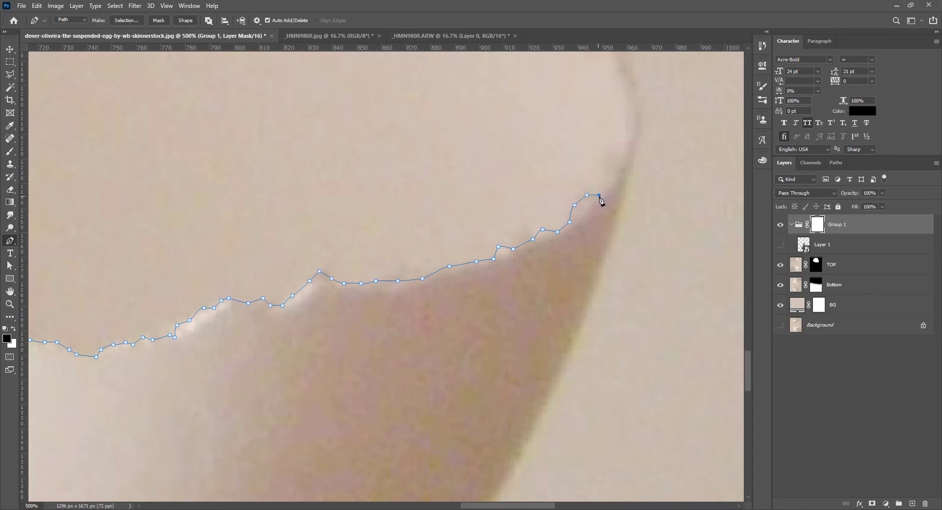
click(609, 193)
- End the path at the rim's right tip, dropping a stray handle, then zoom out
drag(624, 148, 626, 145)
click(641, 116)
click(628, 122)
click(628, 117)
click(643, 113)
drag(640, 155, 602, 227)
alt+click(648, 138)
alt+click(648, 138)
alt+click(649, 137)
alt+click(649, 138)
alt+click(648, 138)
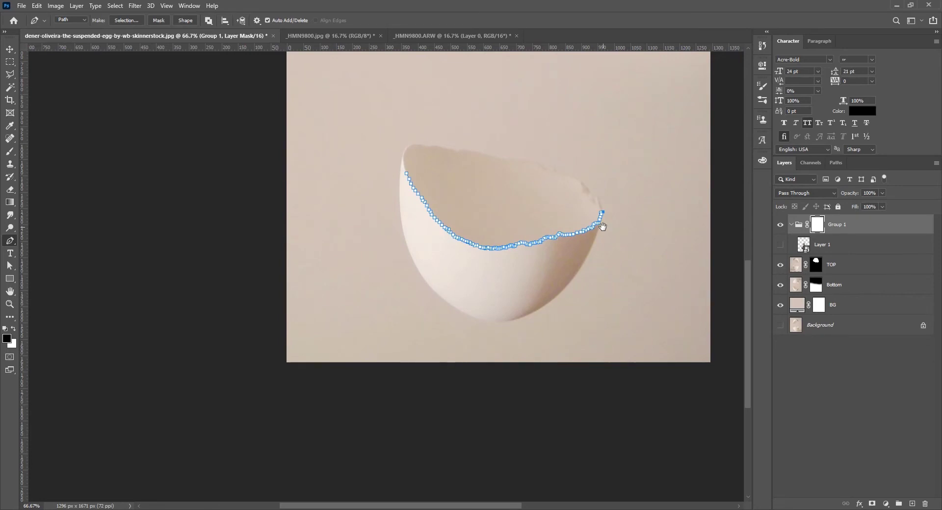
- Run the path around the lower canvas and back down the left rim to close it
click(718, 211)
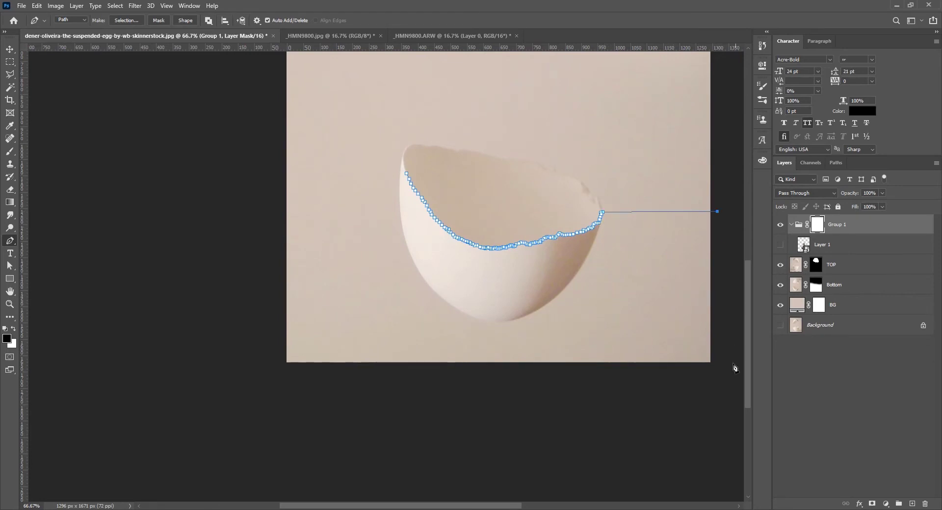
click(724, 402)
click(214, 401)
click(254, 119)
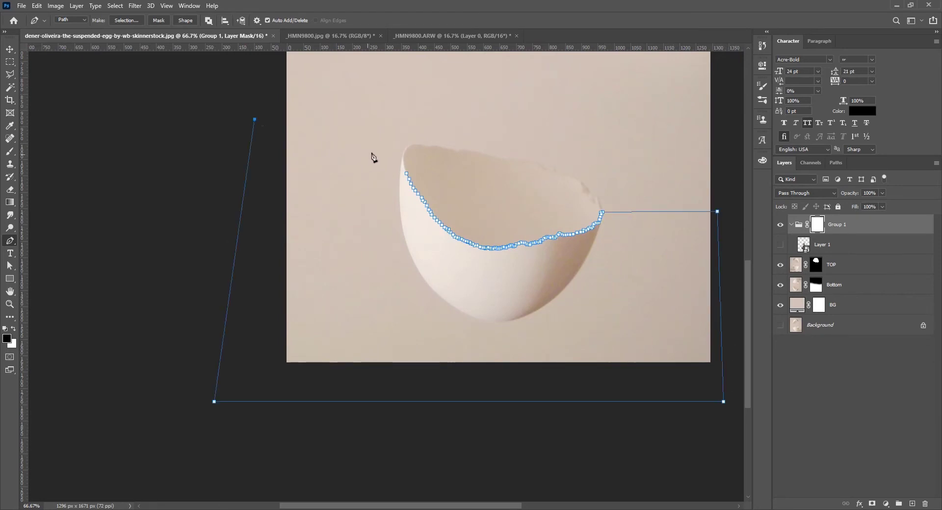
scroll(405, 160, up, 3)
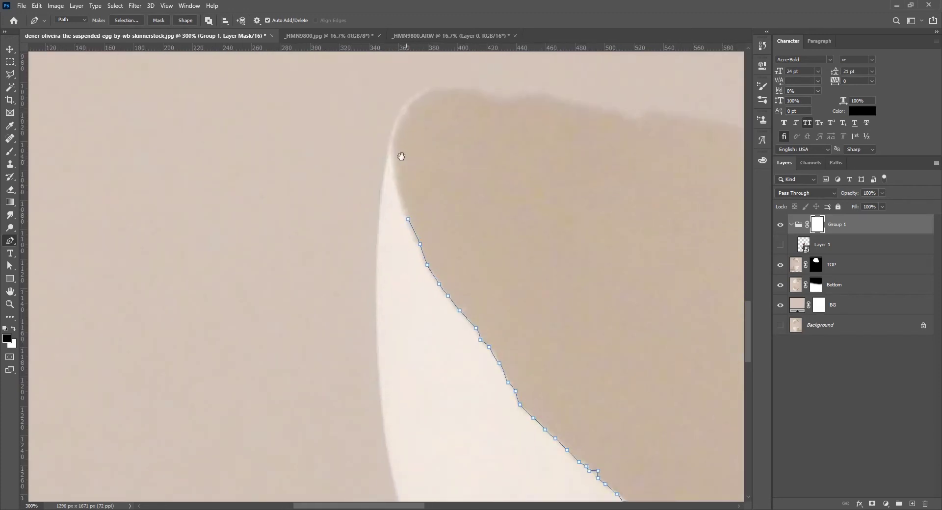
drag(411, 118, 340, 141)
click(312, 131)
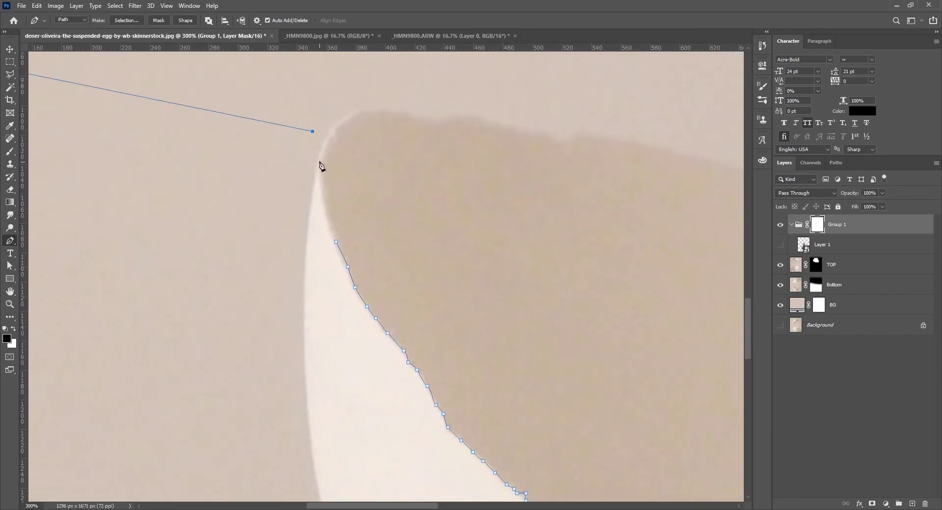
click(321, 159)
drag(322, 199, 336, 232)
click(336, 242)
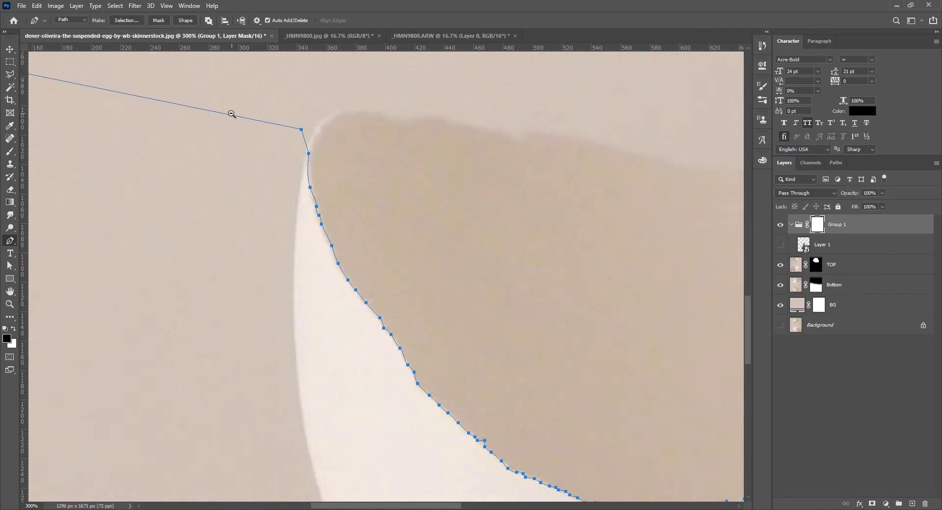
- Convert the closed path into the black Shape 1 layer, then hide it
key(ctrl+1)
click(185, 20)
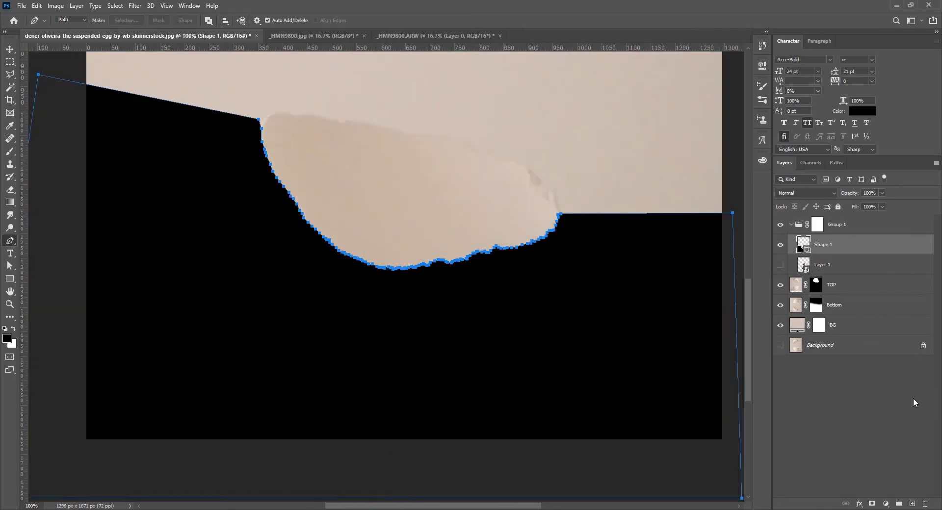
click(913, 399)
click(781, 246)
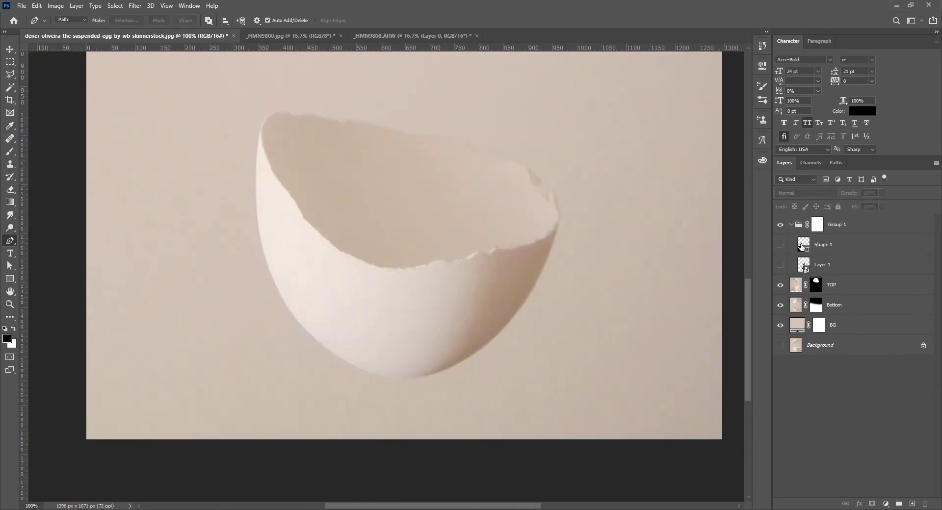
- Load Shape 1's outline as a selection, black out Group 1's mask with it, and deselect
ctrl+click(804, 245)
click(818, 225)
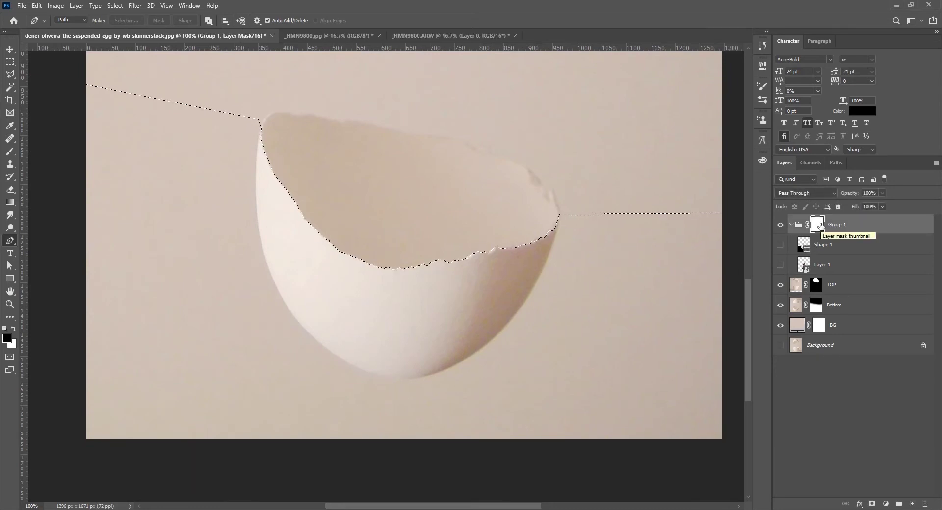
scroll(605, 255, down, 1)
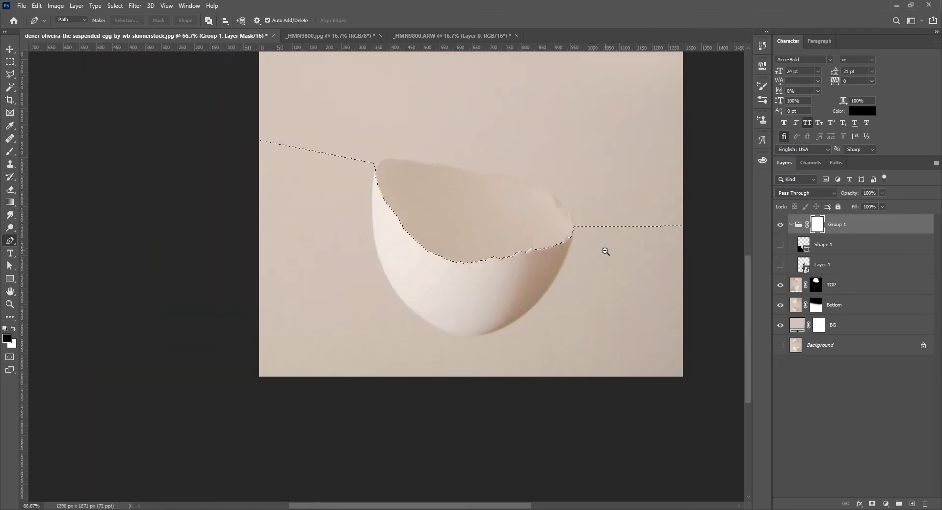
drag(586, 262, 492, 279)
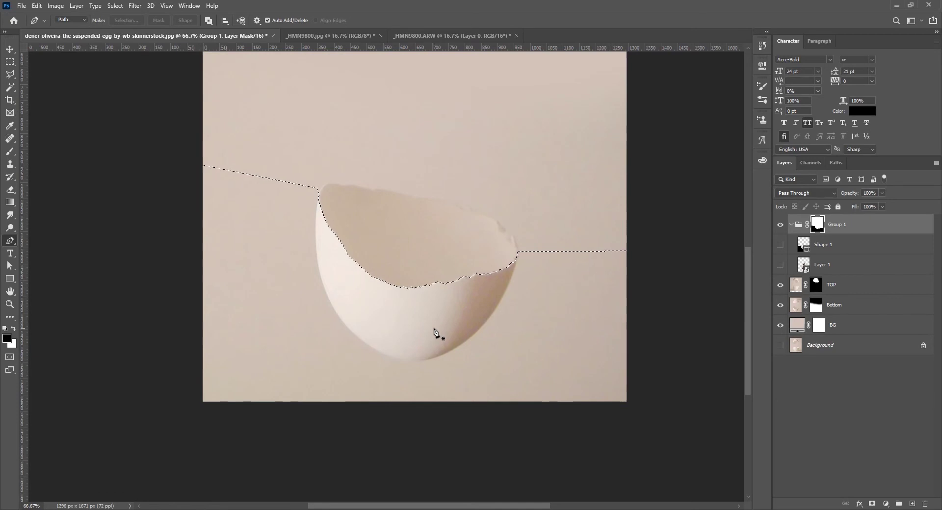
key(ctrl+d)
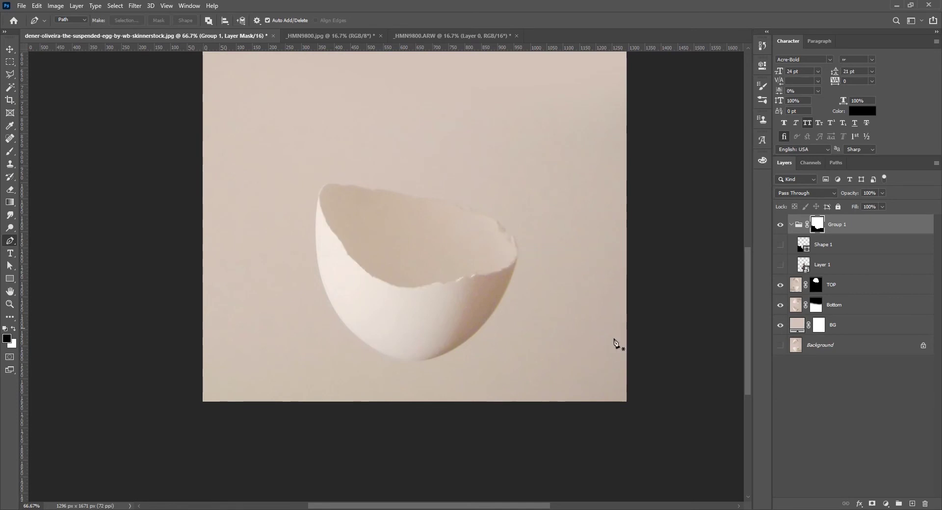
- Make Layer 1 visible again and free-transform the seated woman to shift her vertically in the shell
click(780, 265)
scroll(442, 255, up, 1)
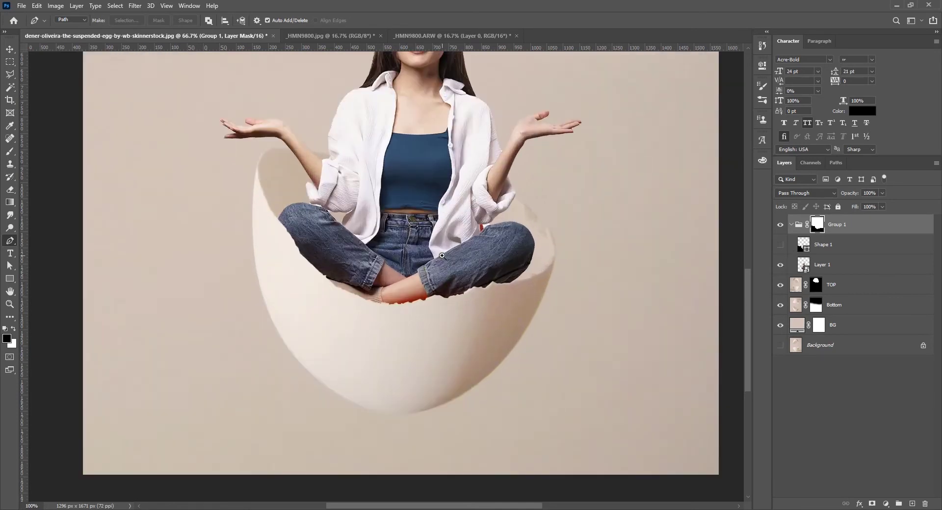
scroll(442, 255, up, 1)
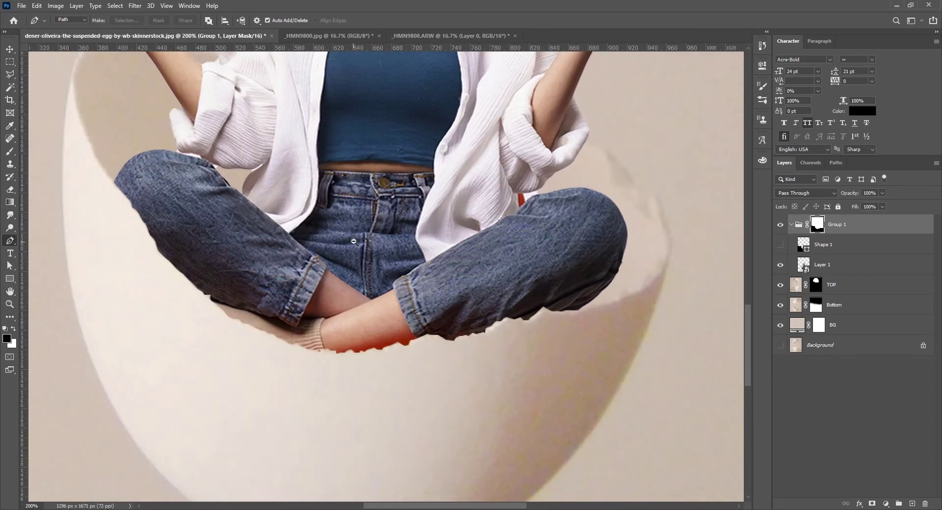
scroll(353, 241, down, 2)
key(v)
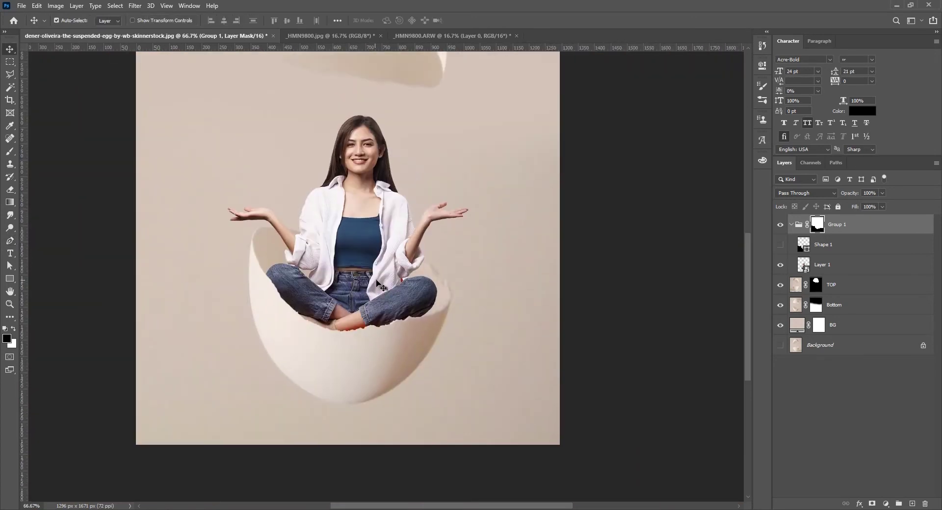
click(848, 268)
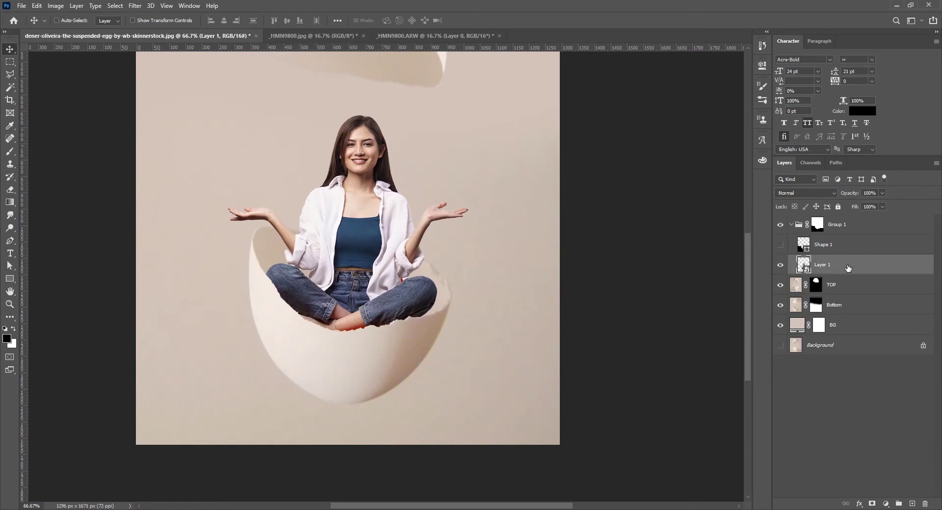
key(ctrl+t)
mouse_move(402, 224)
mouse_down()
mouse_move(398, 245)
mouse_move(400, 235)
mouse_up()
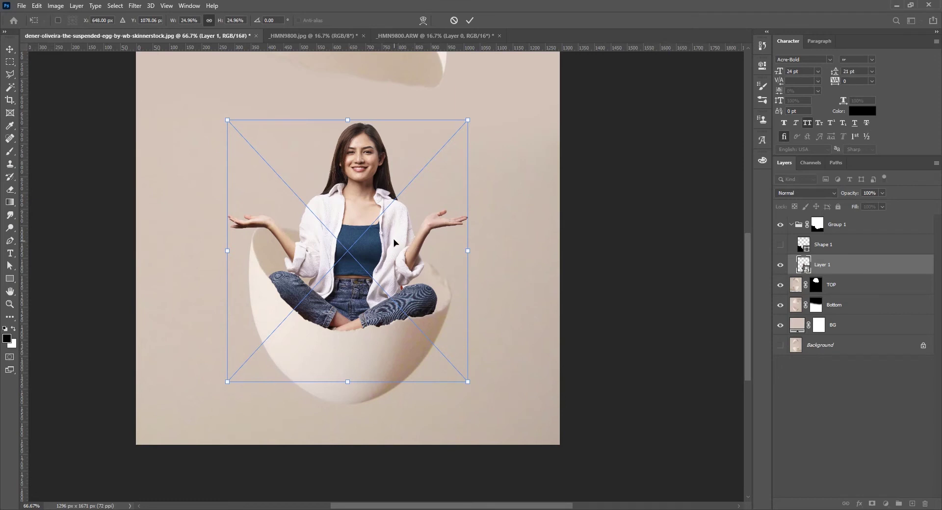
- Nudge the woman slightly back up, commit her position, and zoom out to view the whole composite
drag(394, 242, 393, 239)
key(Return)
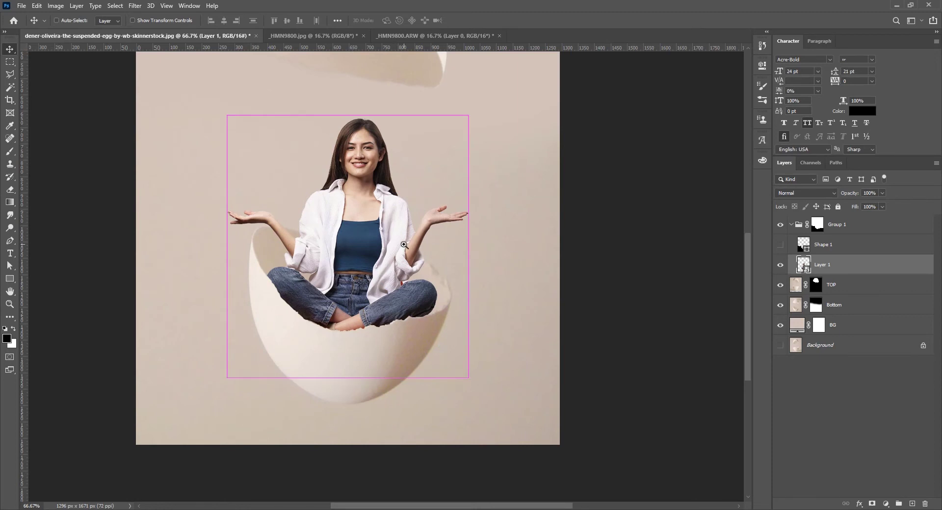
ctrl+click(404, 244)
ctrl+alt+click(378, 235)
ctrl+alt+click(378, 235)
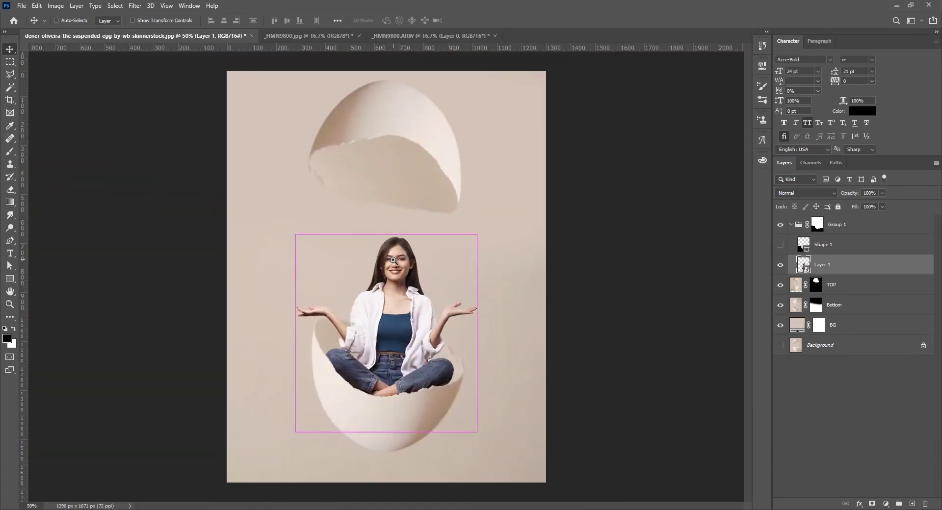
ctrl+click(393, 260)
drag(396, 274, 393, 261)
ctrl+alt+click(395, 271)
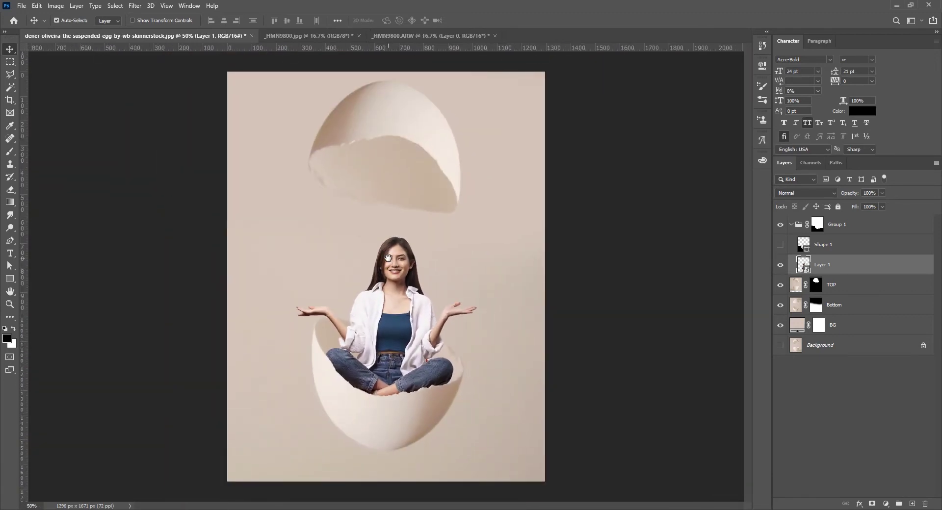
- Move the TOP layer's eggshell half down about 317 px, closer above the woman's head
click(406, 126)
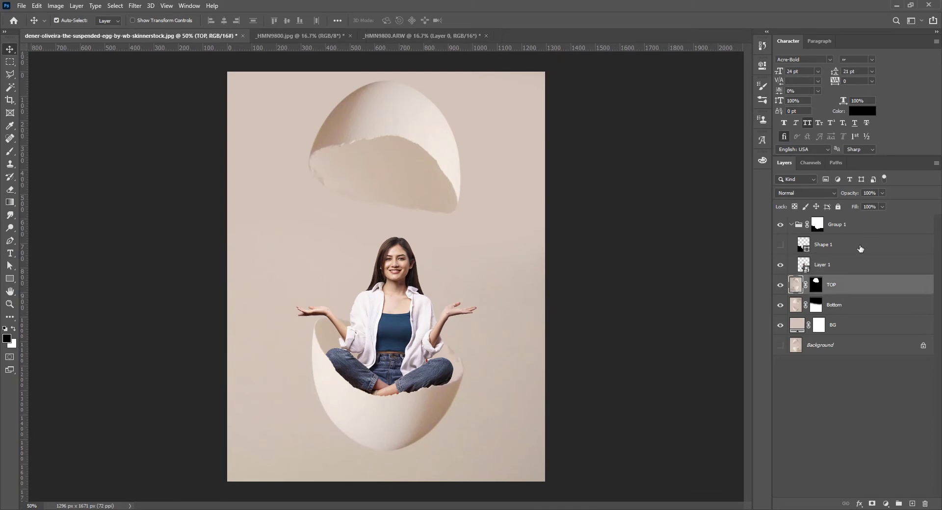
mouse_move(418, 139)
mouse_down()
mouse_move(417, 223)
mouse_move(416, 144)
mouse_up()
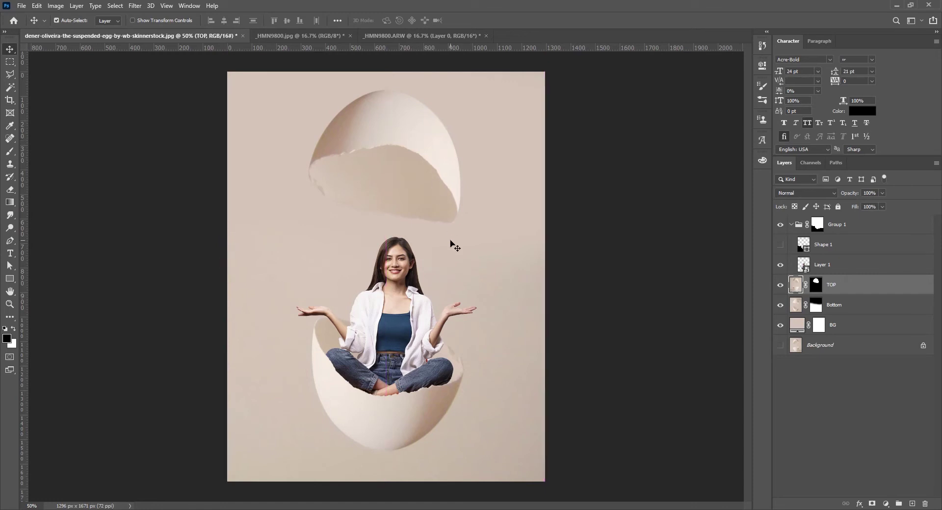
click(600, 262)
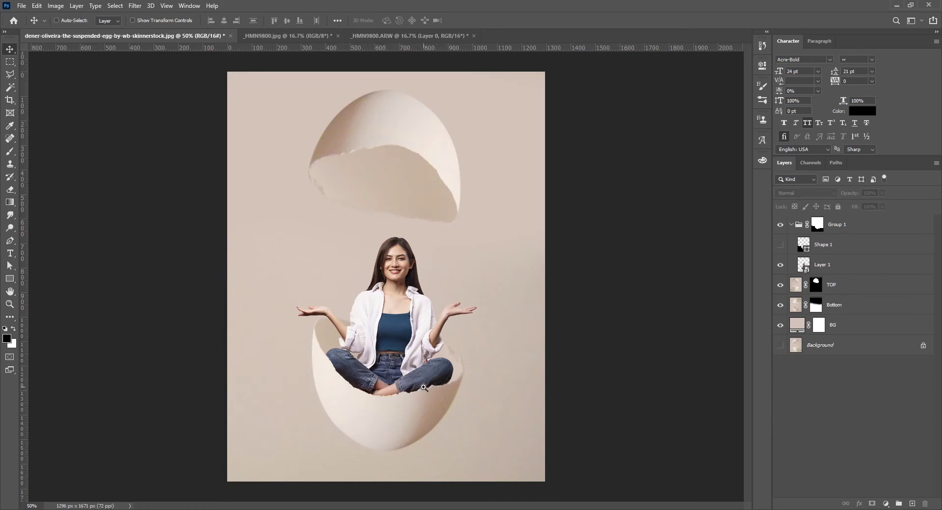
- Zoom in on the blue top, add an empty layer above Layer 1, and pick a size-7 Spot Healing Brush
ctrl+click(422, 385)
ctrl+click(422, 385)
drag(420, 383, 412, 353)
scroll(411, 352, up, 2)
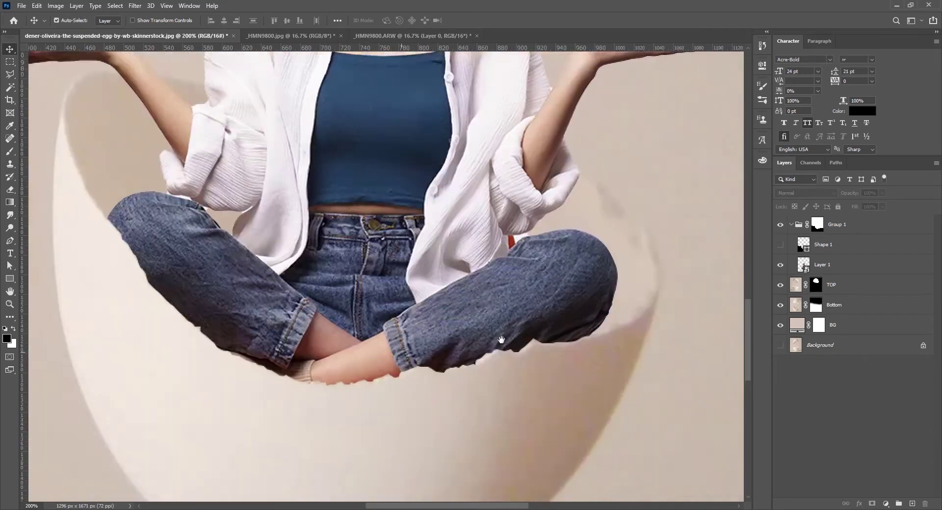
scroll(439, 337, down, 2)
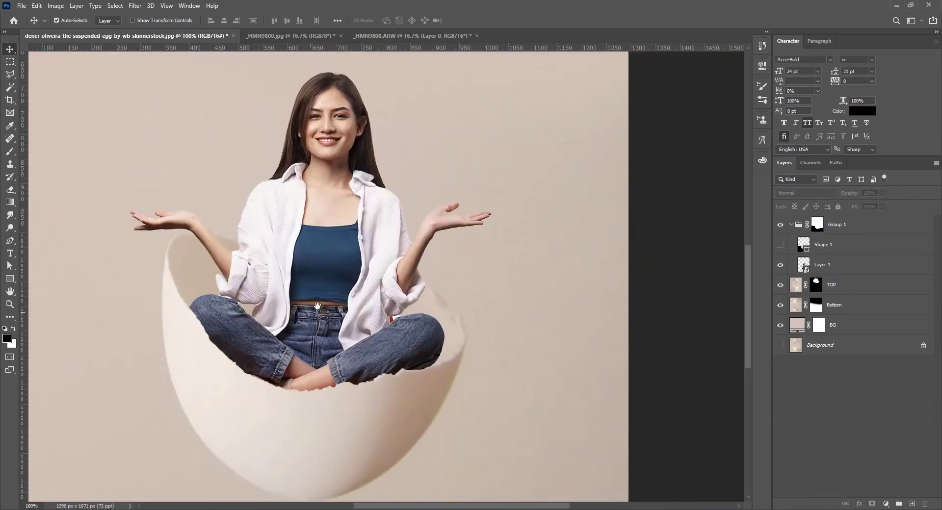
drag(318, 307, 305, 318)
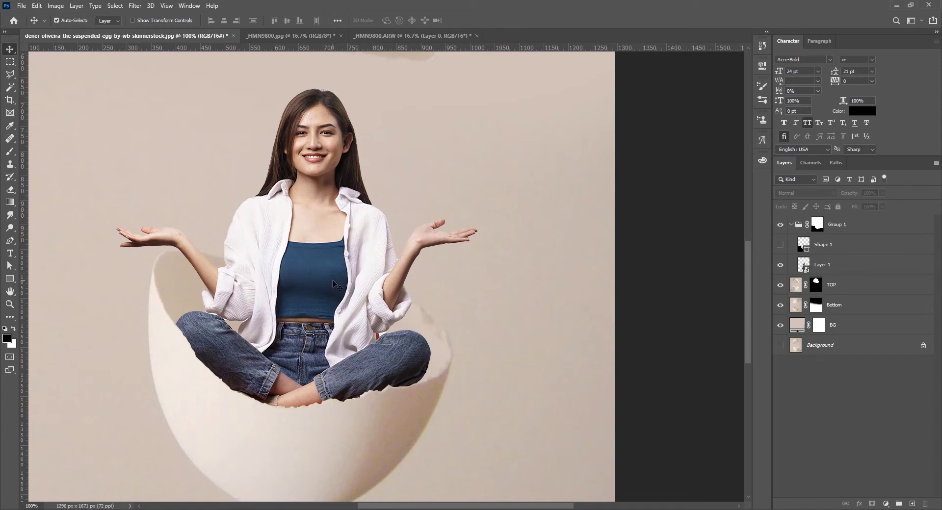
ctrl+click(309, 271)
ctrl+click(309, 270)
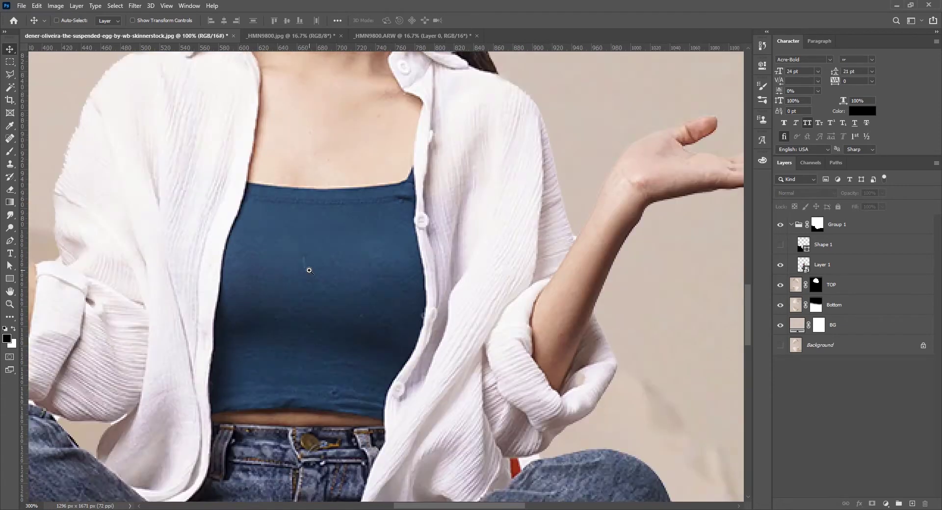
ctrl+click(309, 270)
ctrl+click(309, 270)
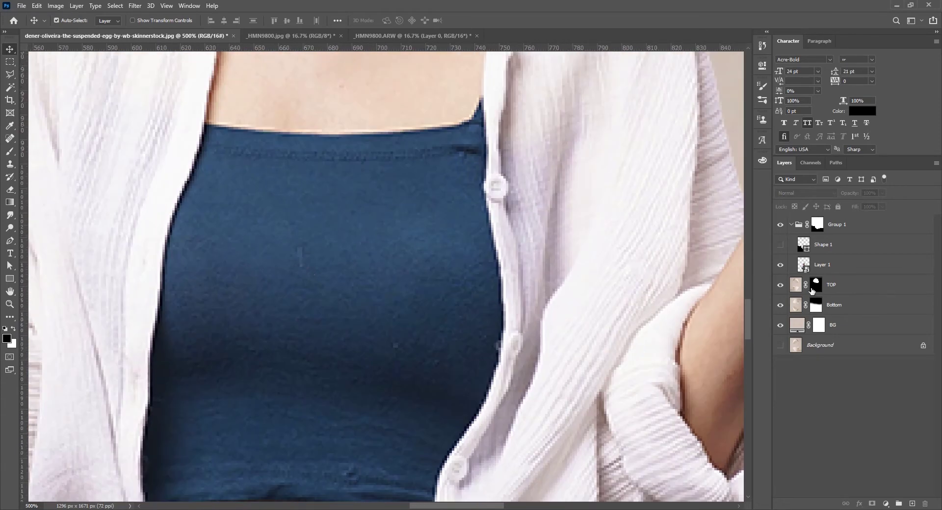
click(836, 269)
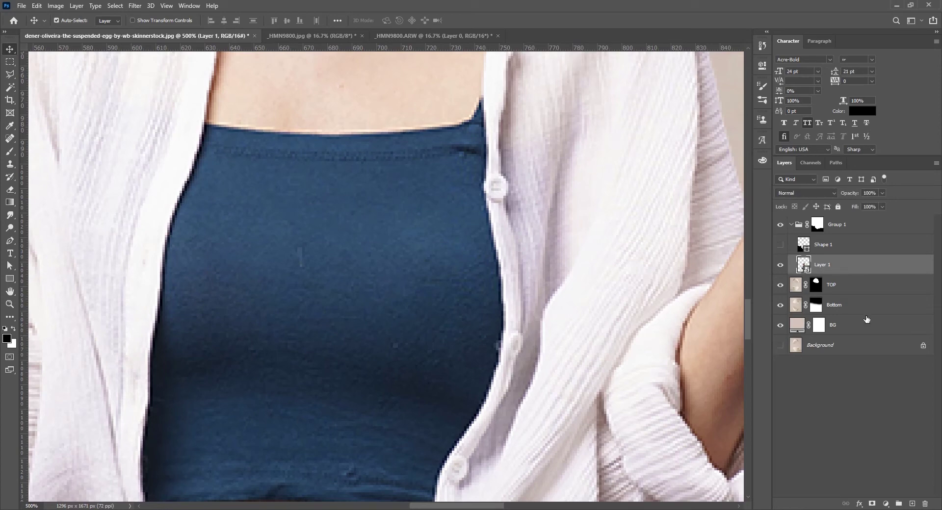
click(912, 504)
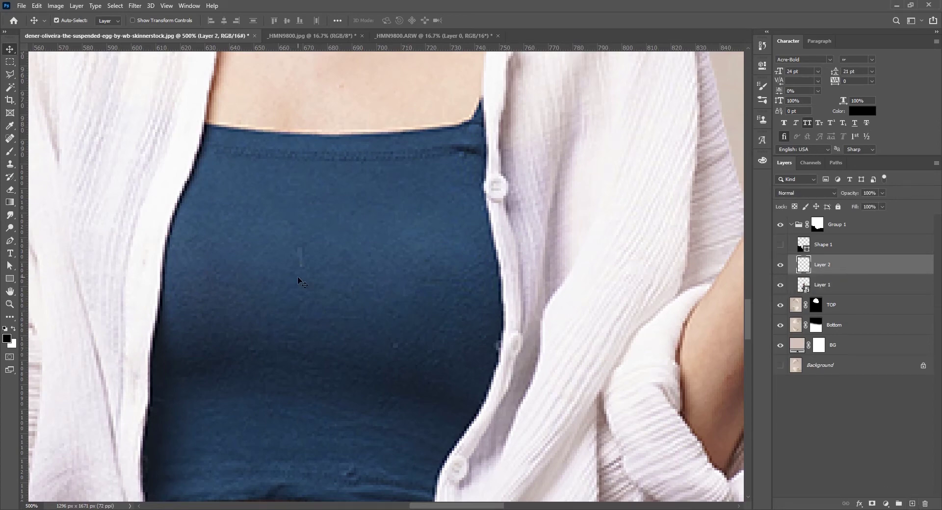
key(j)
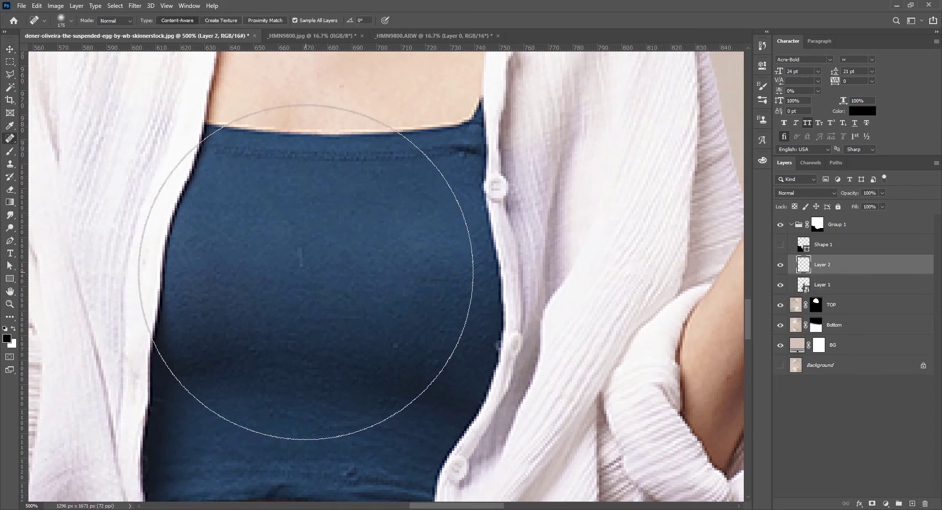
key(bracketleft)
key(bracketleft)
key(bracketleft)
key(bracketleft)
key(bracketleft)
key(bracketleft)
key(bracketleft)
key(bracketleft)
key(bracketleft)
key(bracketleft)
key(bracketleft)
key(bracketleft)
key(bracketleft)
key(bracketleft)
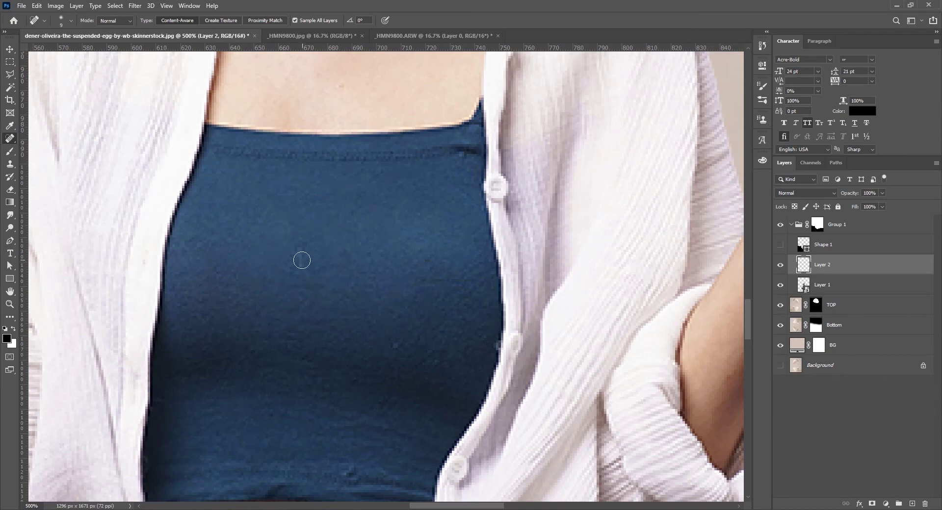
- Heal the dark vertical mark and small speck on the top, toggling Layer 2 to compare
drag(300, 248, 302, 278)
drag(395, 345, 395, 353)
drag(358, 430, 348, 368)
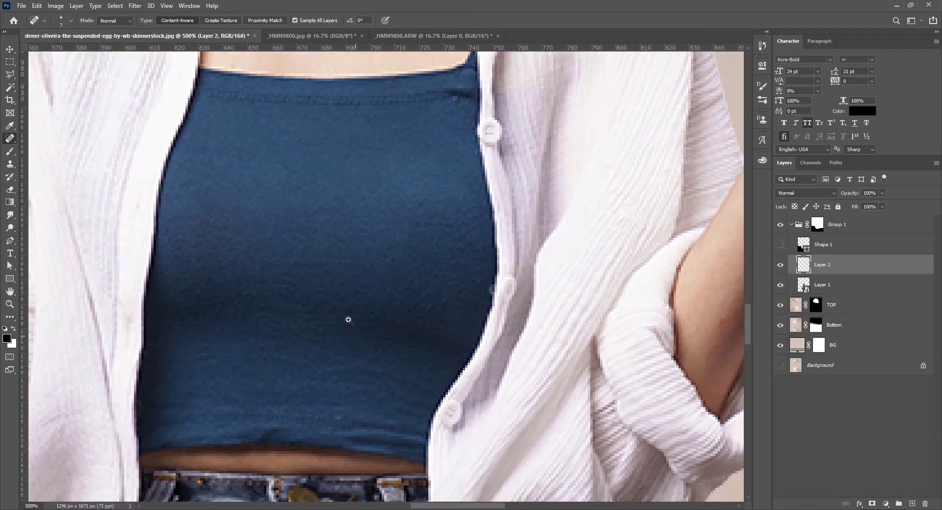
alt+click(338, 304)
alt+click(338, 304)
alt+click(338, 304)
alt+click(338, 304)
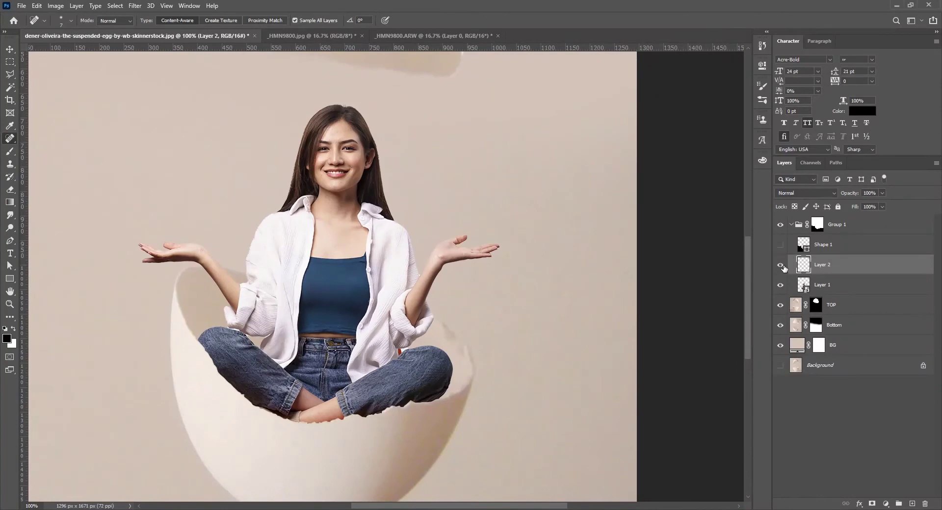
click(780, 265)
click(780, 265)
- Review the whole figure and make Layer 1 the active layer again
click(843, 444)
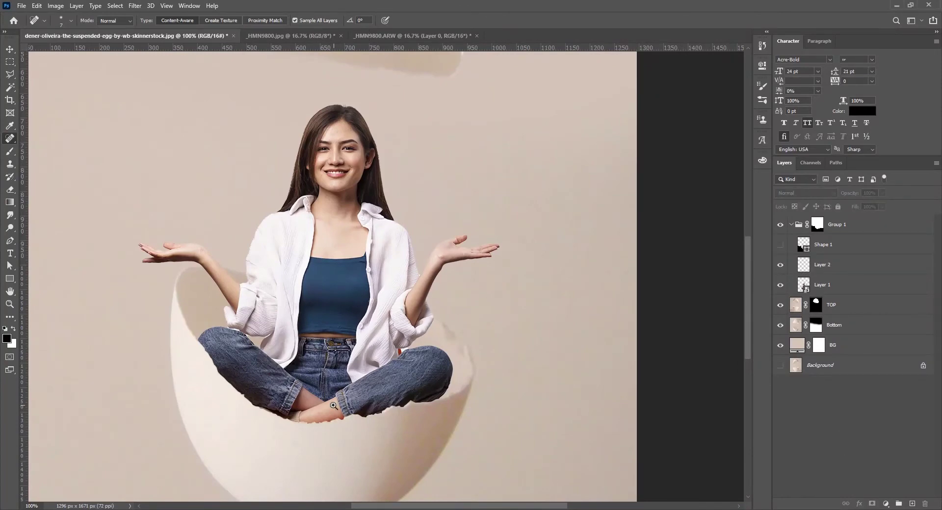
ctrl+click(334, 406)
drag(333, 406, 395, 380)
alt+click(395, 379)
drag(410, 329, 402, 334)
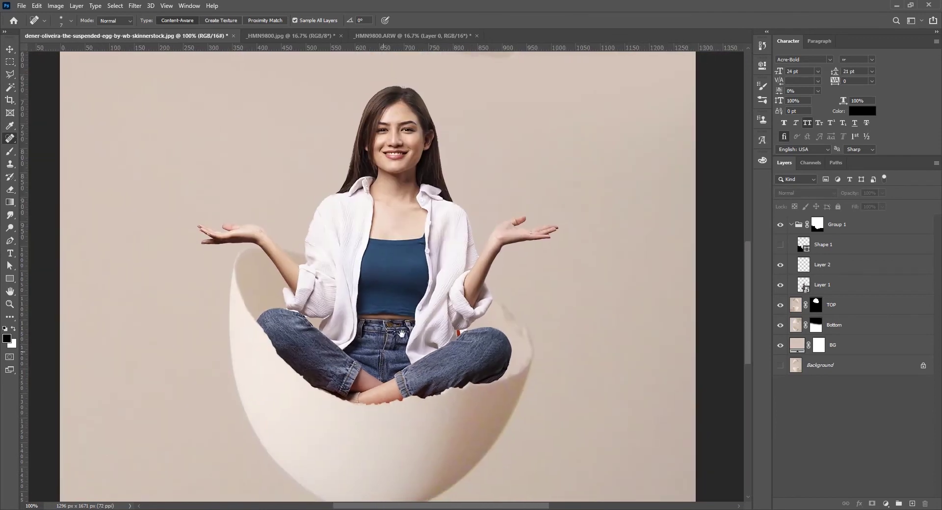
click(850, 290)
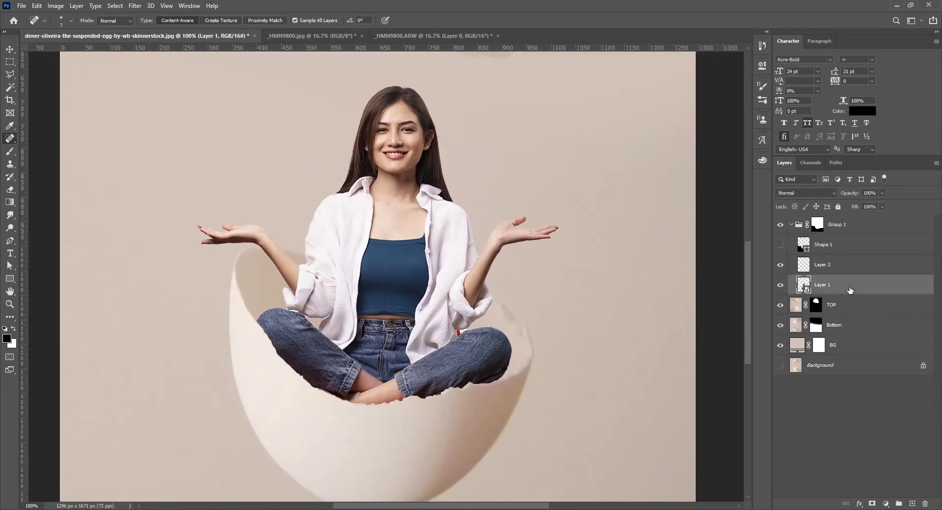
- Create a new layer below Layer 1 and name it 'Back Shadow'
click(912, 504)
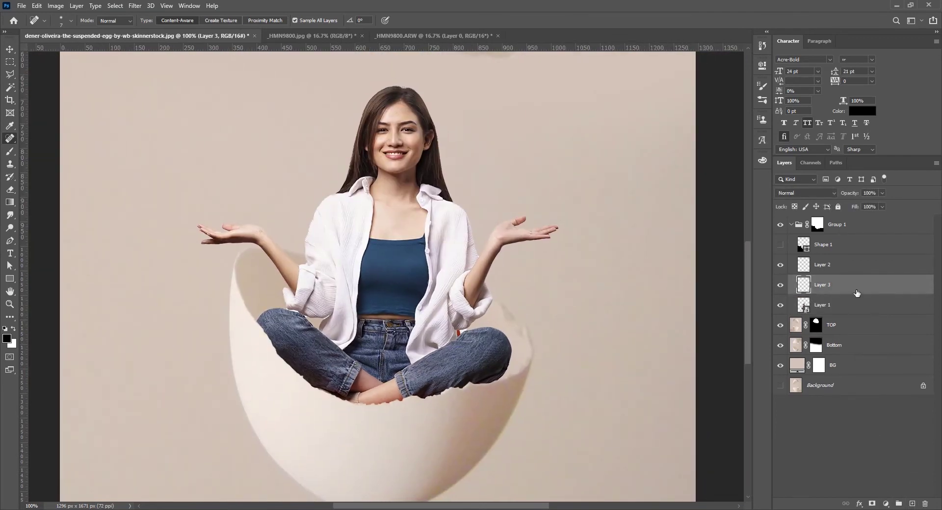
drag(856, 294, 834, 304)
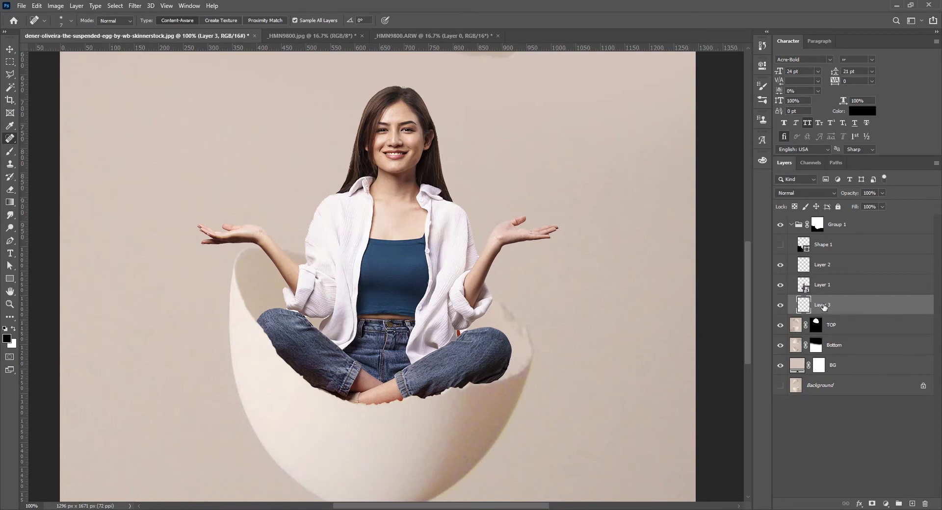
double_click(824, 305)
text(Back)
text(Shadow)
key(Return)
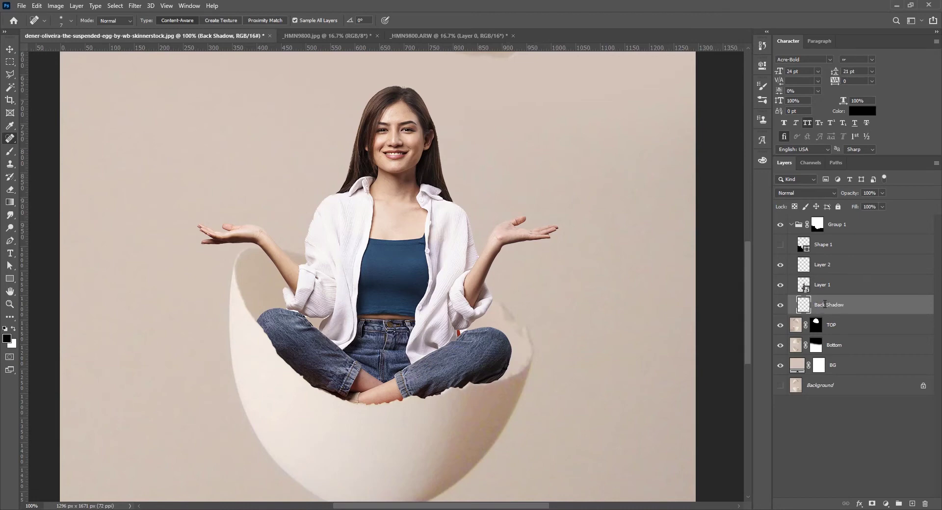
- Paint a faint shadow between sleeve and knee with a 25 px brush at 9% opacity
ctrl+click(437, 297)
drag(382, 308, 416, 308)
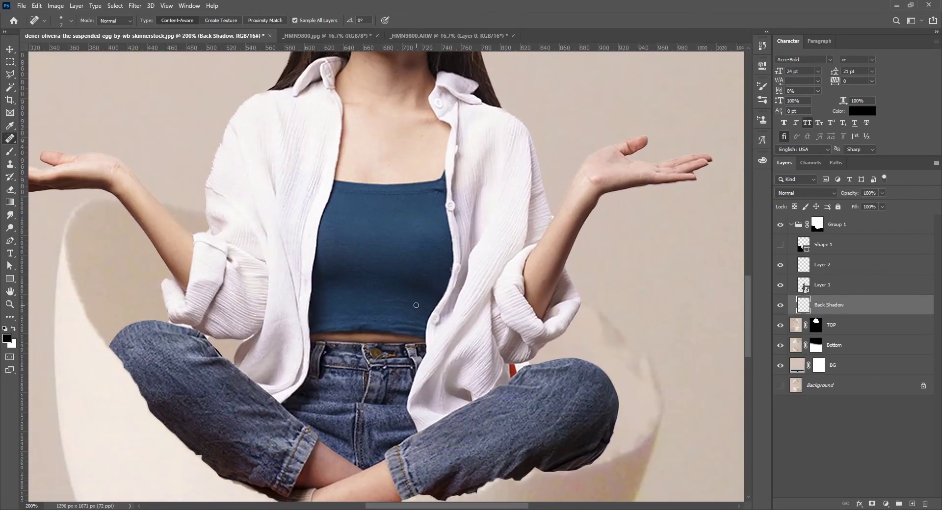
key(b)
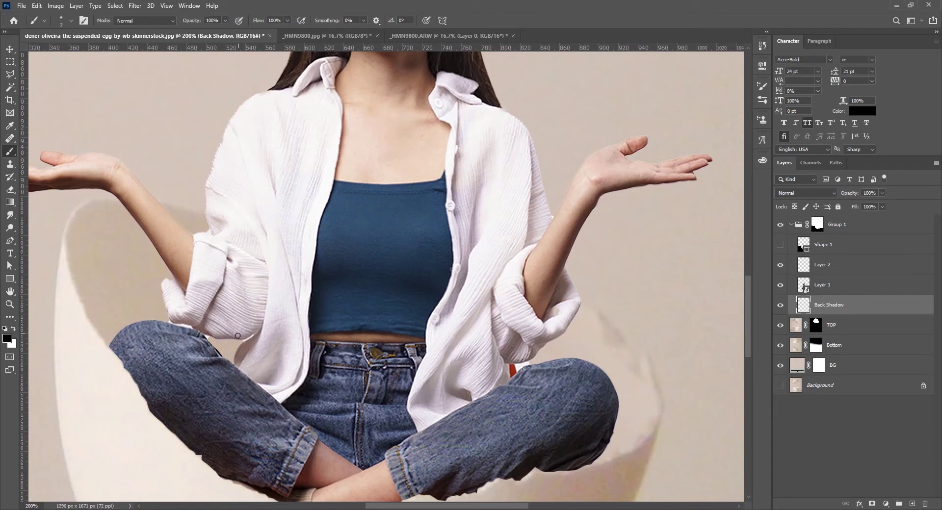
key(bracketright)
key(bracketright)
key(bracketright)
key(bracketright)
drag(193, 21, 70, 23)
drag(228, 329, 219, 353)
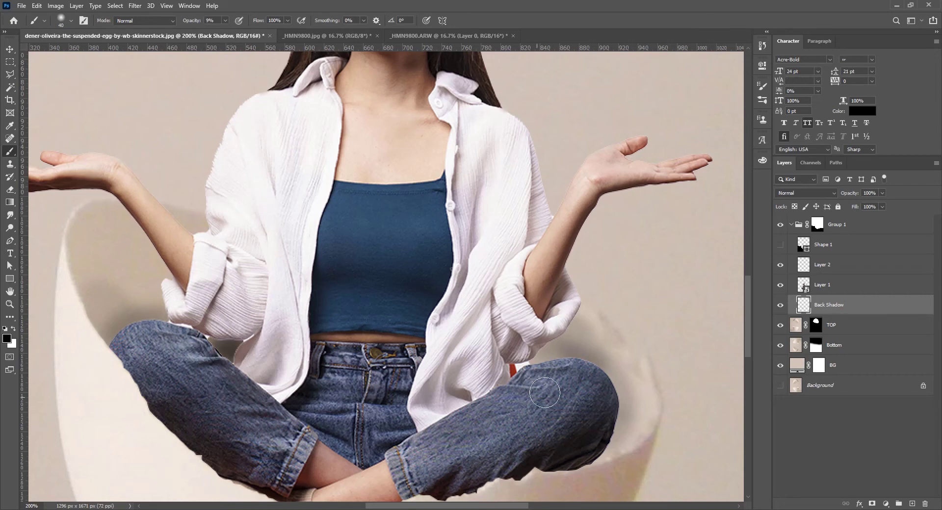
click(822, 289)
- Open Layer 1's smart object contents as Layer 1.psb, dismissing the save notice
double_click(804, 286)
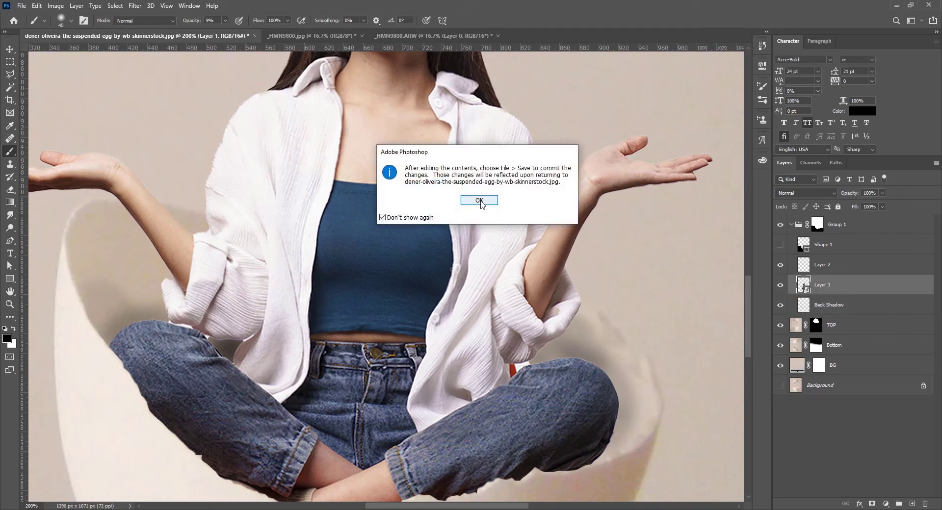
click(479, 200)
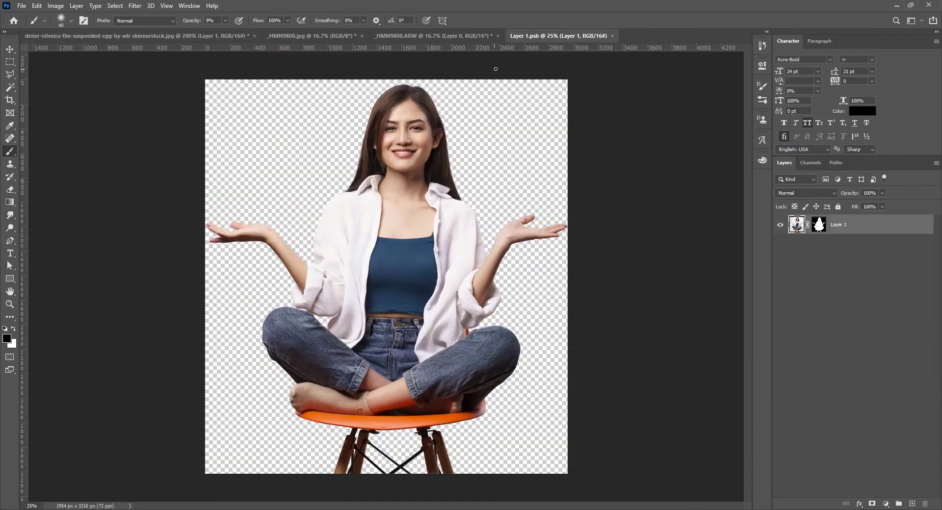
scroll(473, 346, up, 4)
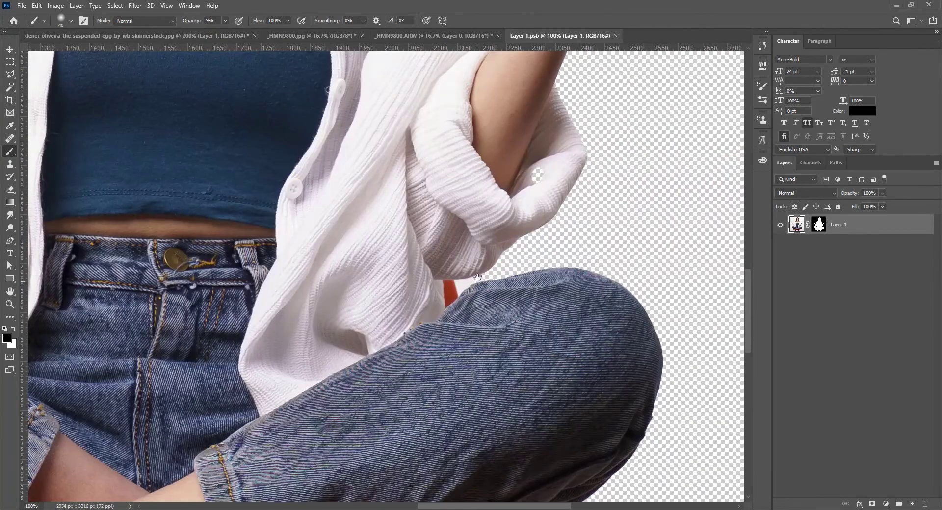
click(836, 308)
- Add a bright red Color Fill 1 layer beneath Layer 1 and zoom in on the shirt-knee gap
click(886, 504)
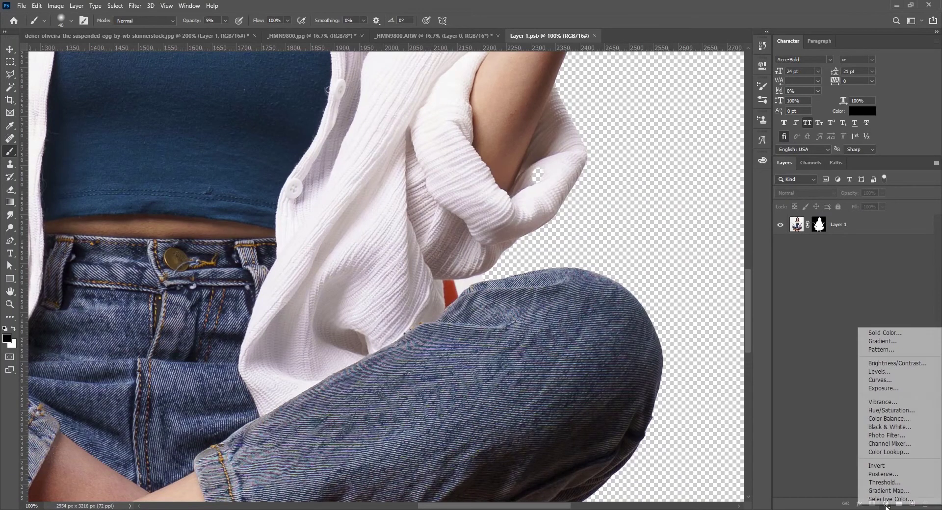
click(878, 334)
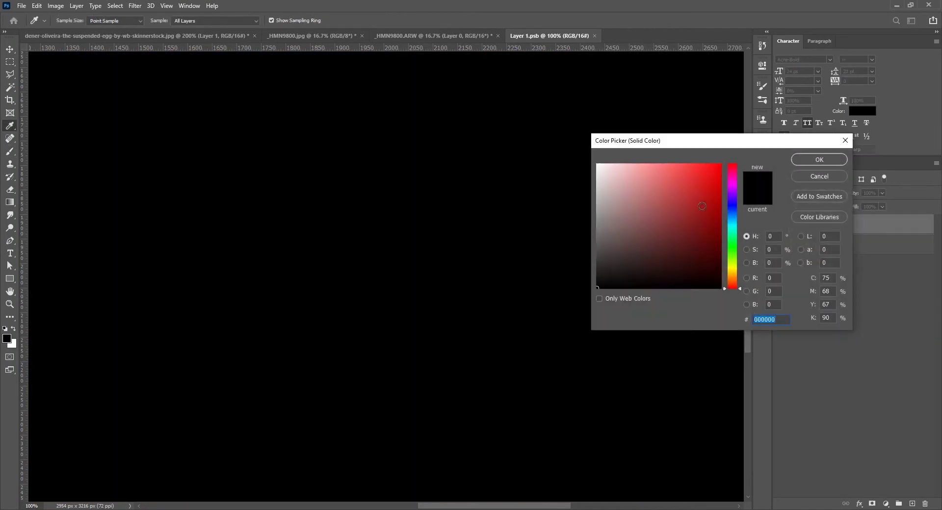
drag(707, 184, 713, 172)
click(818, 160)
drag(862, 232, 862, 286)
drag(181, 311, 758, 268)
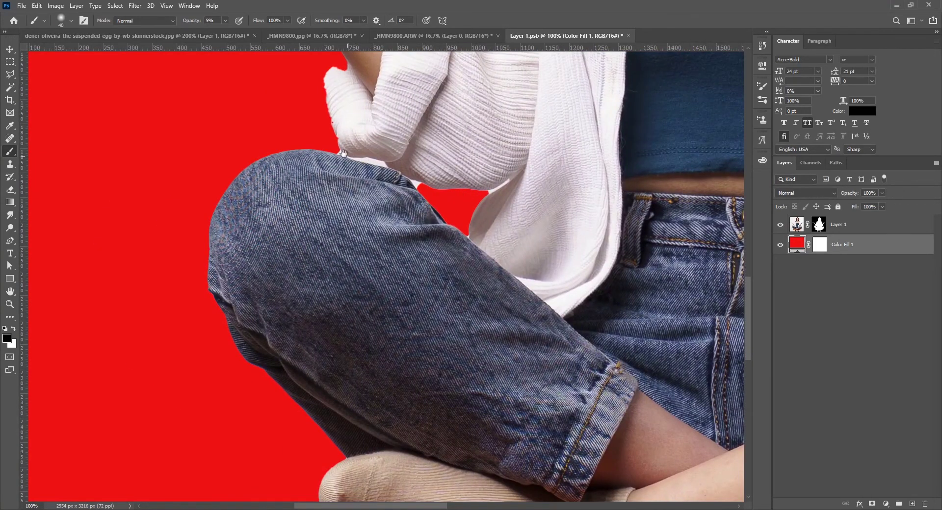
drag(515, 204, 142, 244)
drag(384, 263, 227, 263)
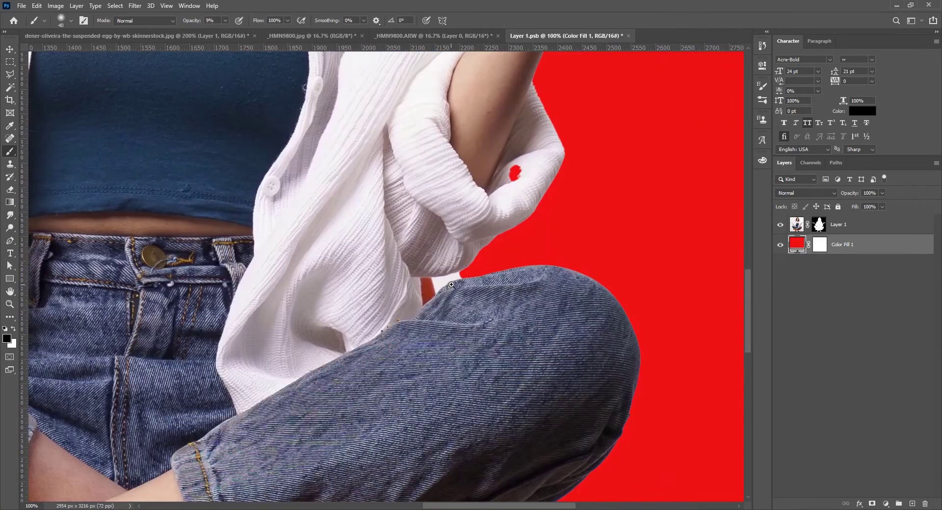
ctrl+click(451, 285)
ctrl+click(451, 285)
- Trace a closed Pen path around the white gap between the sleeve and the jeans
key(p)
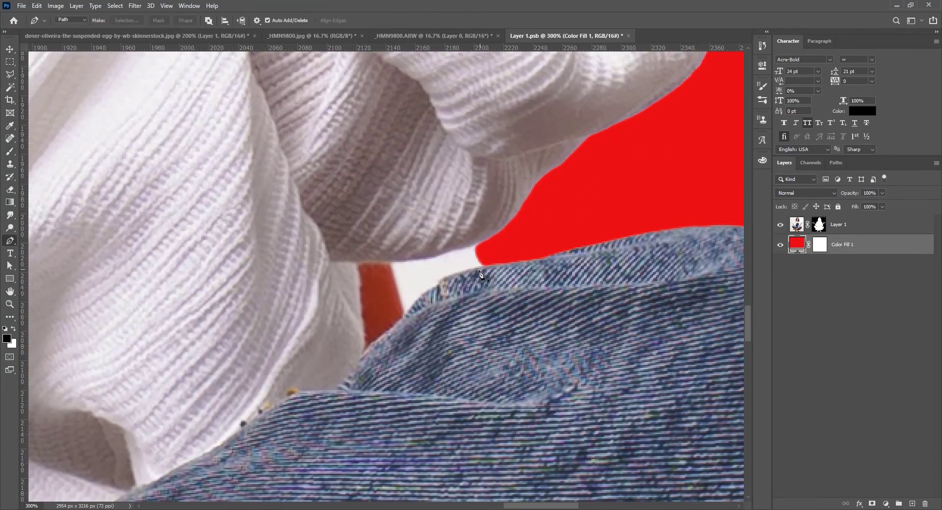
ctrl+click(489, 251)
click(482, 239)
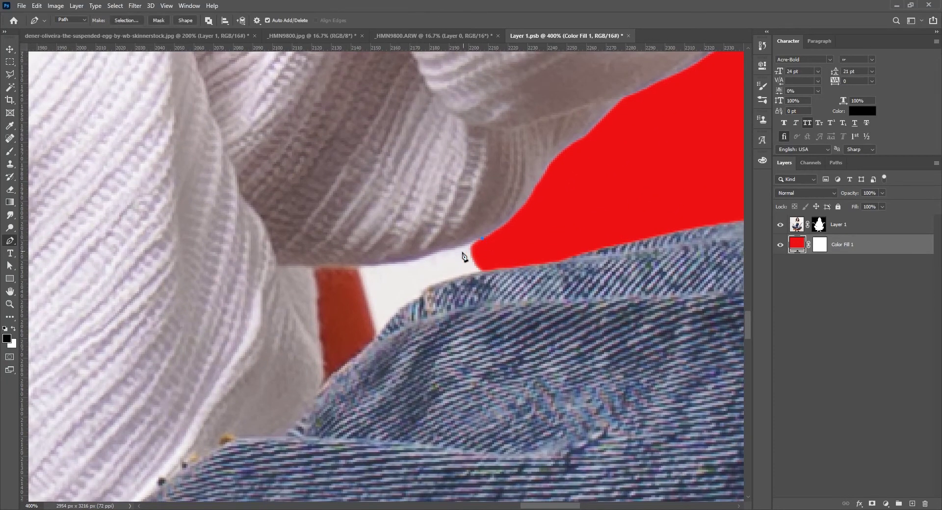
click(463, 246)
drag(441, 250, 373, 264)
click(355, 266)
click(404, 307)
drag(425, 291, 469, 278)
click(482, 239)
- Turn the path into a selection, fill it black on Layer 1's mask, and deselect
click(125, 20)
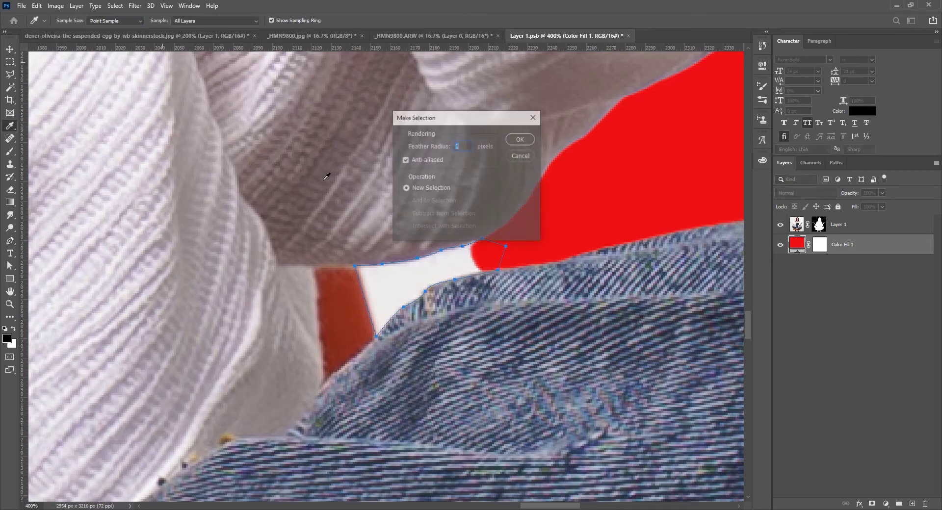
click(519, 140)
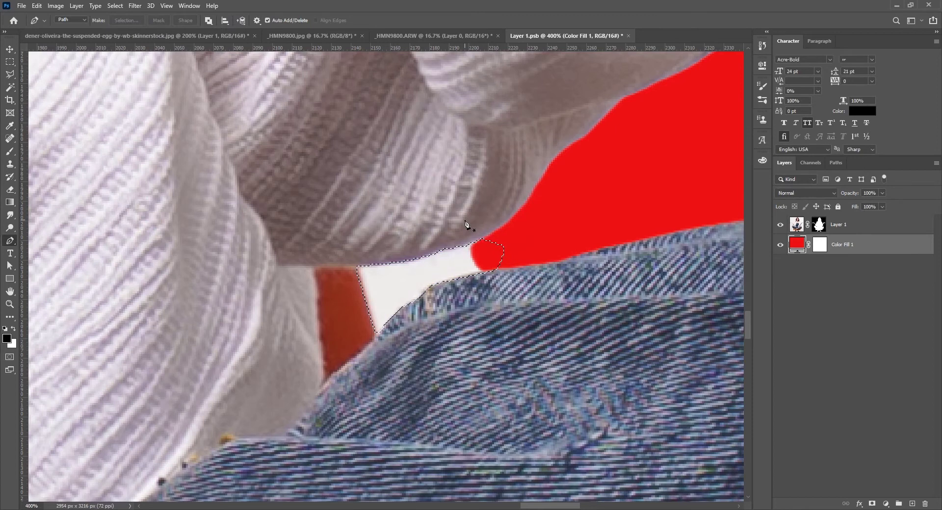
click(819, 225)
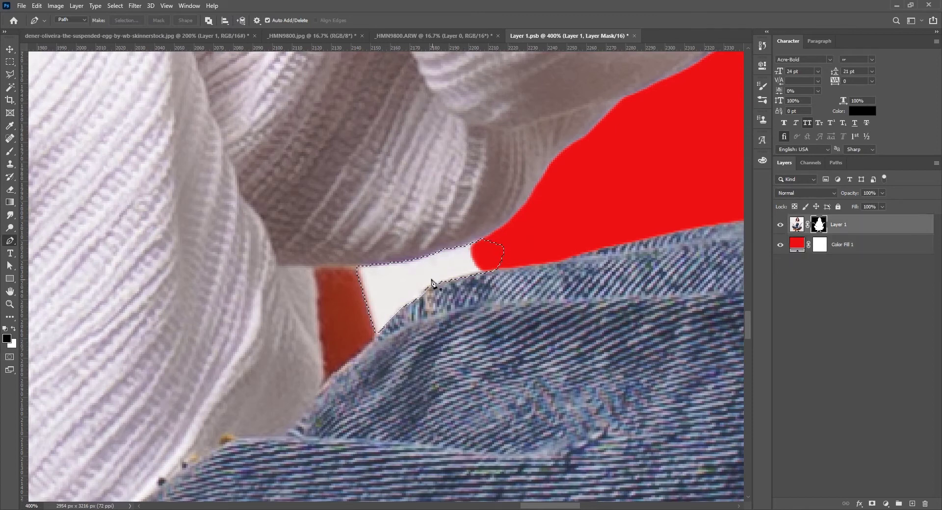
key(alt+BackSpace)
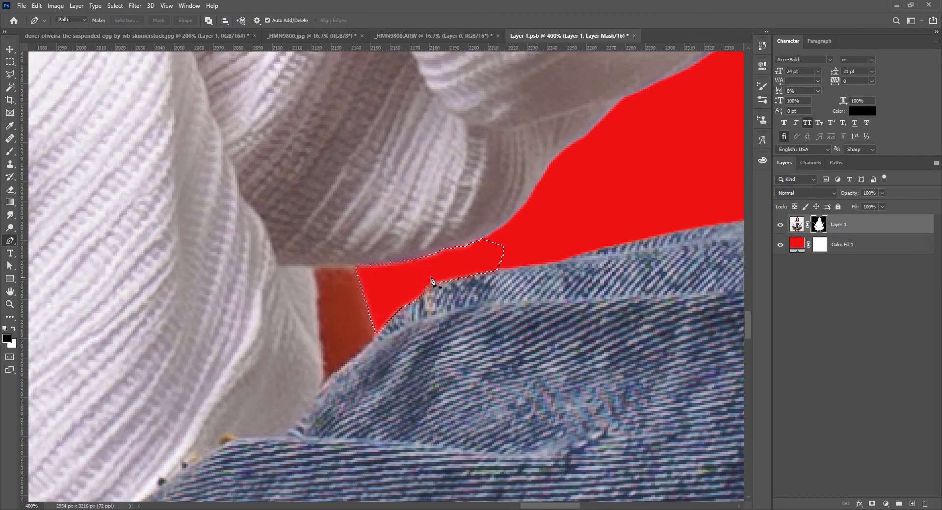
key(ctrl+d)
drag(216, 319, 649, 255)
drag(206, 284, 660, 343)
- Zoom in and trace a Pen path around the thin white sliver beside the sweater fold
drag(211, 255, 711, 378)
drag(259, 306, 705, 338)
drag(301, 221, 726, 317)
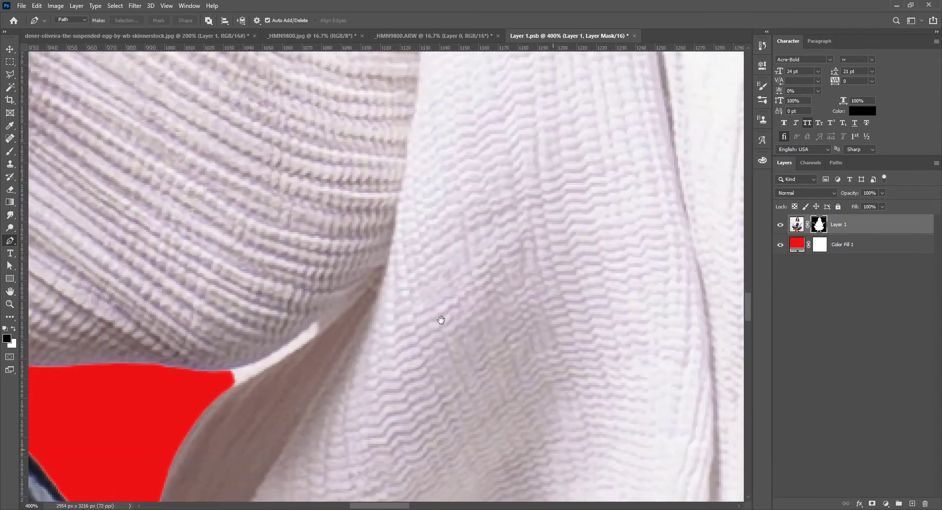
drag(331, 417, 349, 330)
ctrl+click(263, 294)
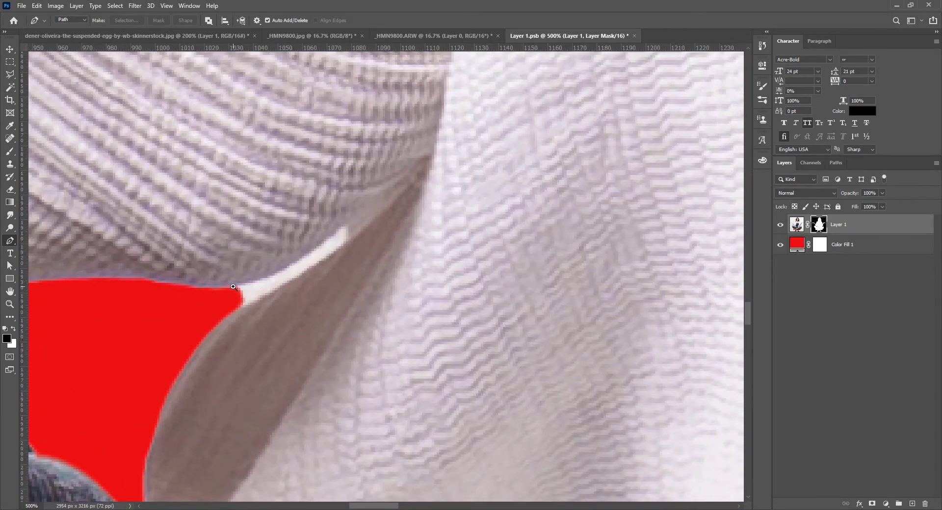
ctrl+click(244, 296)
click(230, 285)
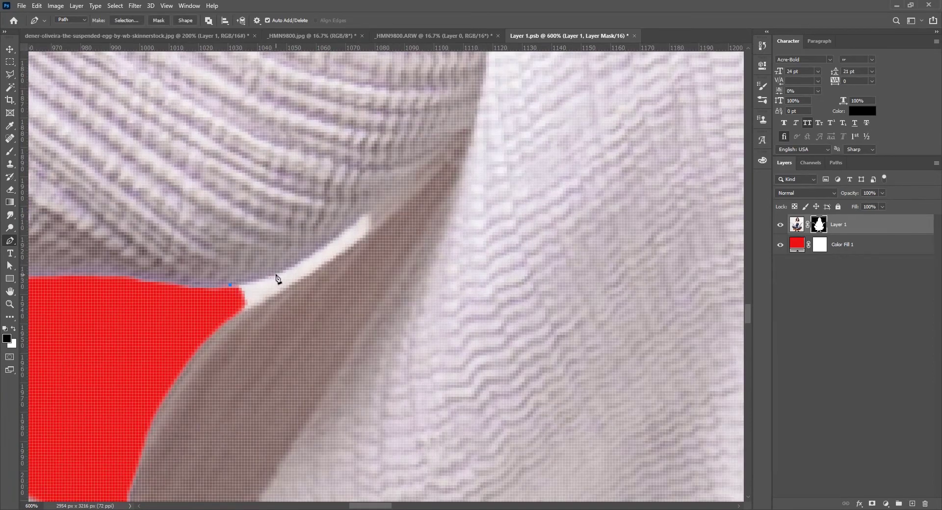
drag(275, 273, 341, 228)
drag(371, 212, 362, 235)
drag(324, 264, 273, 293)
click(286, 284)
drag(233, 317, 228, 321)
- Mask the sliver via a 1 px feathered selection filled black, then try the Magic Wand on the white area
click(127, 20)
click(521, 139)
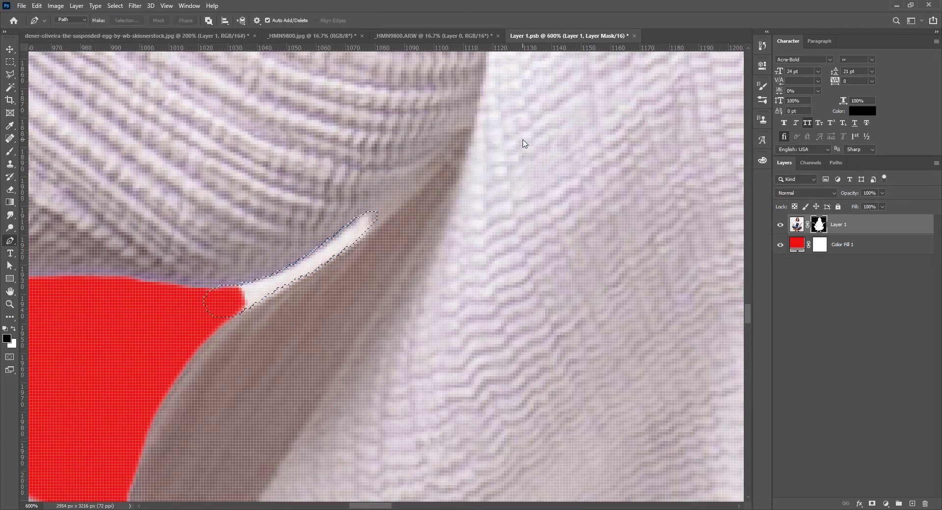
key(alt+BackSpace)
key(ctrl+d)
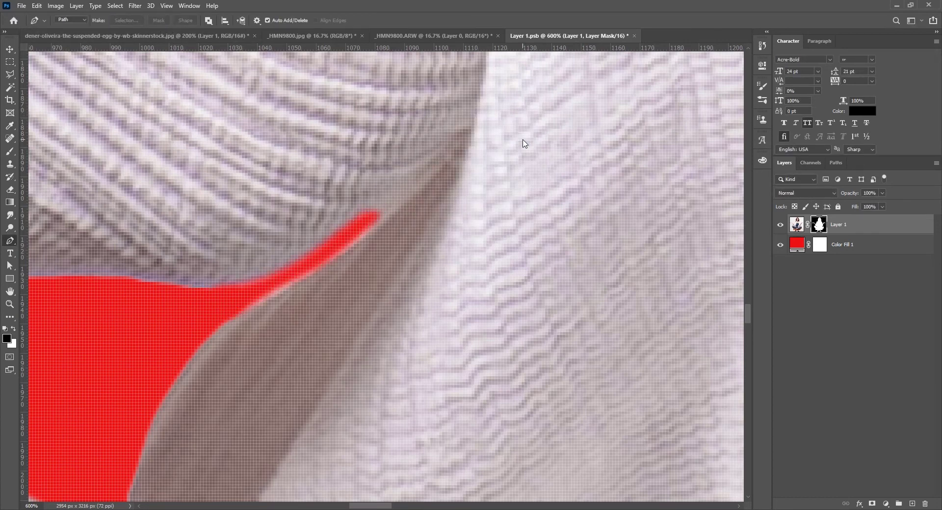
scroll(337, 230, down, 6)
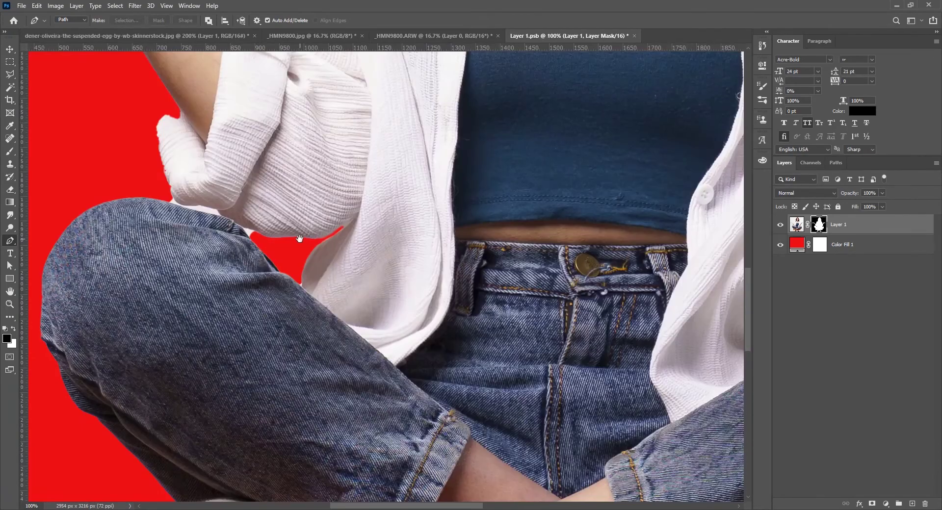
scroll(221, 211, up, 4)
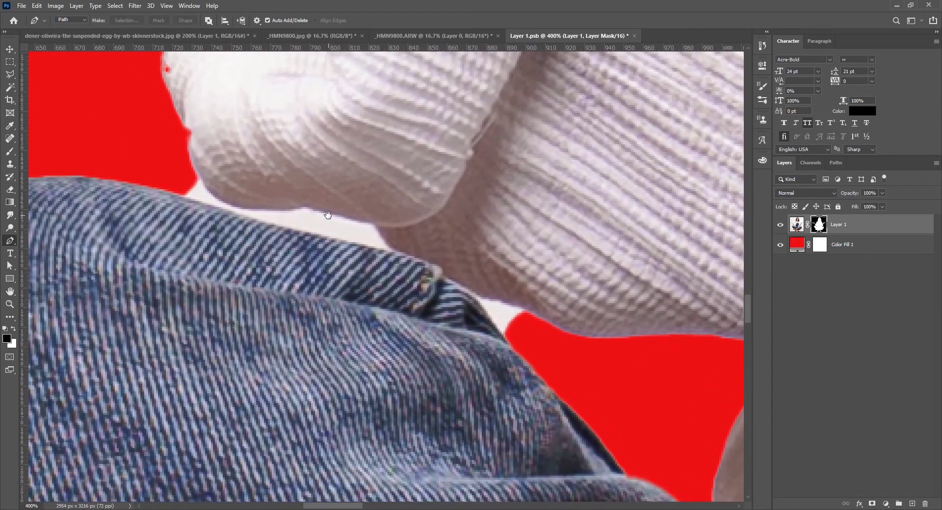
key(w)
click(321, 217)
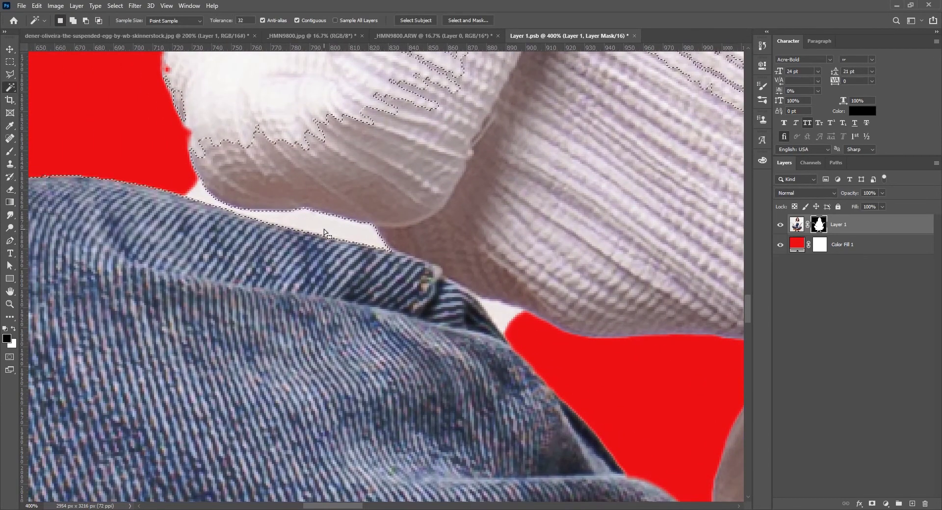
- Trace the gap between the shirt's lower edge and the jeans and mask it out with a 1 px feathered selection
key(ctrl+d)
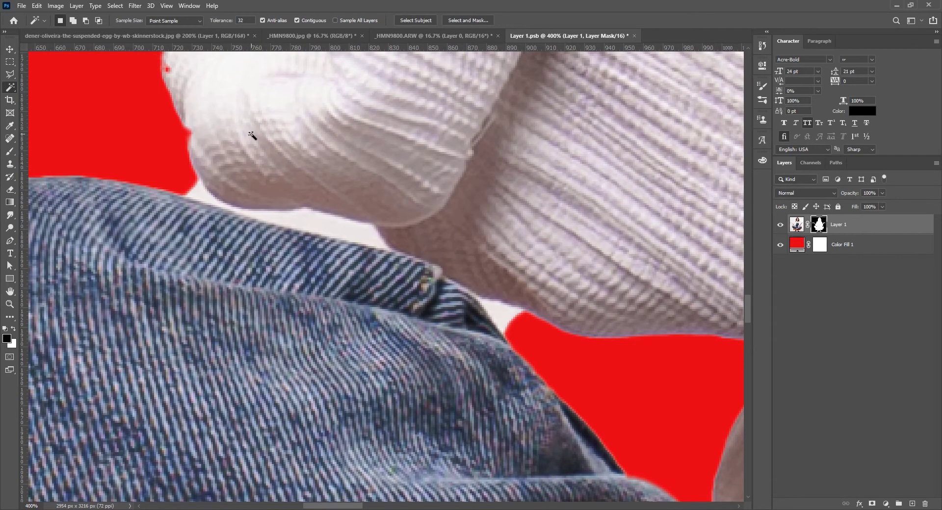
key(p)
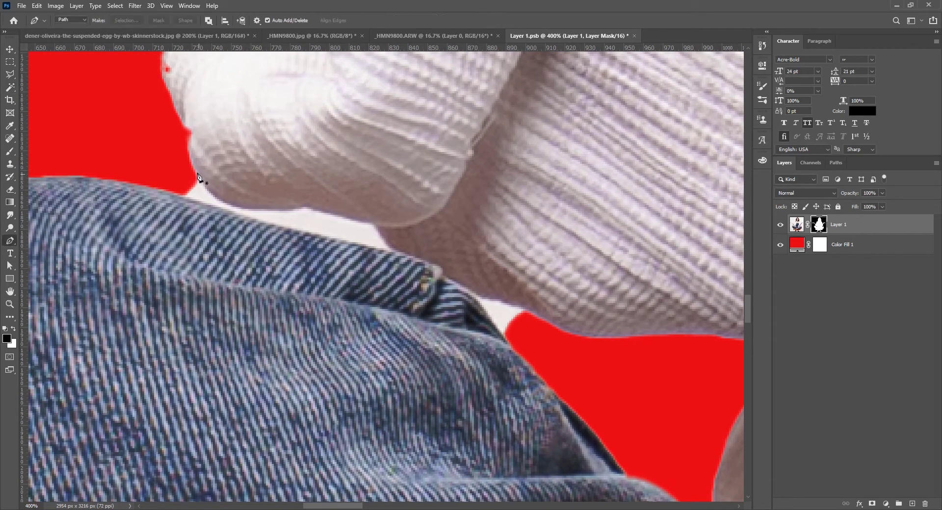
click(193, 167)
drag(214, 197, 273, 208)
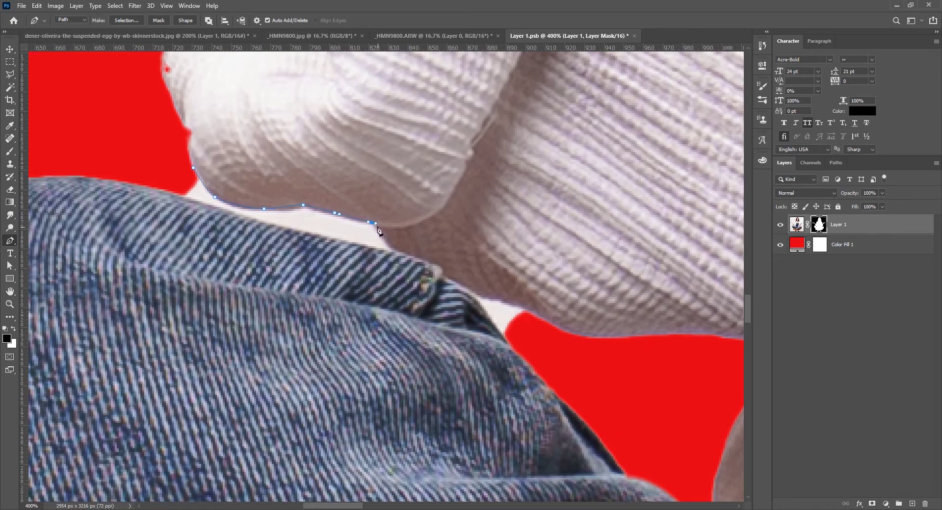
click(377, 226)
drag(321, 237, 285, 230)
drag(231, 211, 205, 202)
click(127, 20)
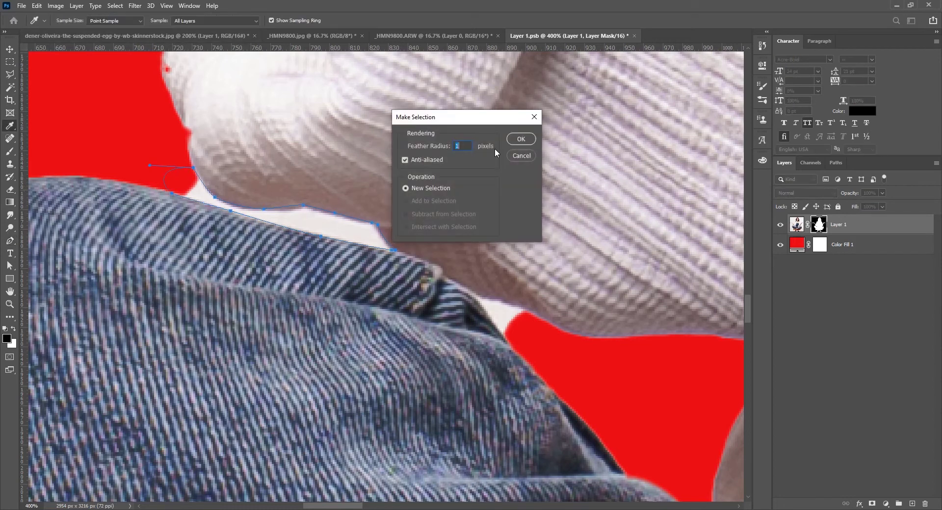
click(521, 139)
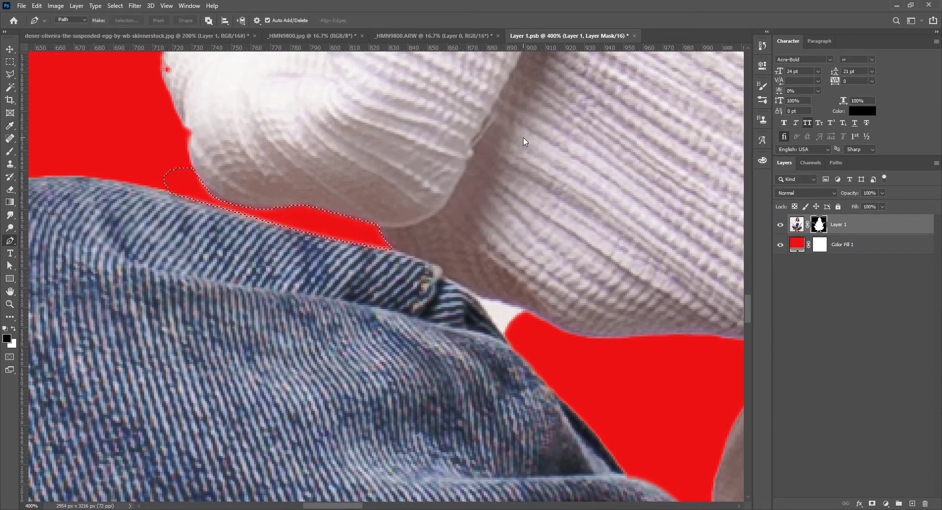
key(ctrl+d)
- Mask out the small remaining white triangle where the denim meets the red the same way
drag(480, 246, 336, 171)
scroll(339, 182, up, 1)
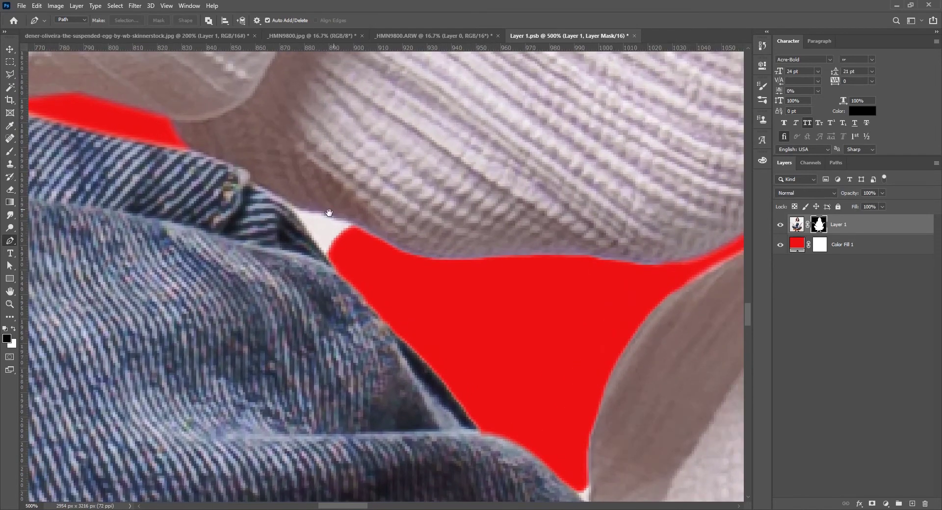
click(289, 206)
drag(339, 223, 341, 222)
drag(330, 273, 333, 279)
click(126, 20)
click(530, 142)
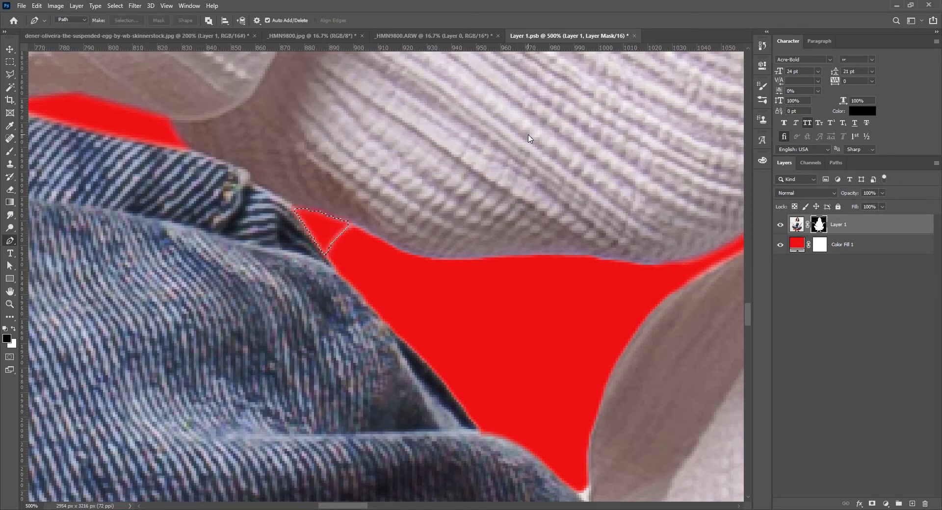
key(ctrl+d)
- Set a 9 px brush at 100% opacity and paint black over the faint light arc and corner fringe
key(b)
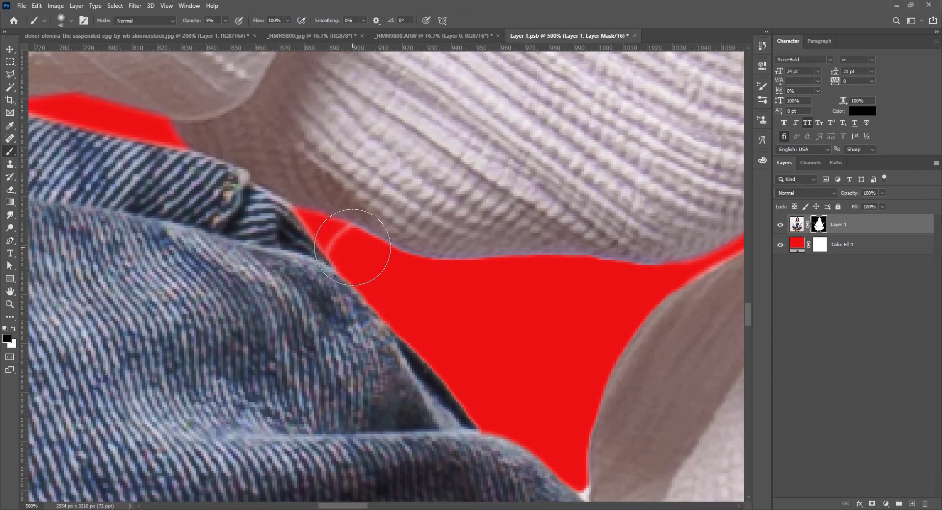
key(bracketleft)
key(bracketleft)
key(bracketleft)
key(bracketleft)
key(bracketleft)
key(bracketleft)
drag(187, 23, 212, 23)
drag(340, 232, 332, 246)
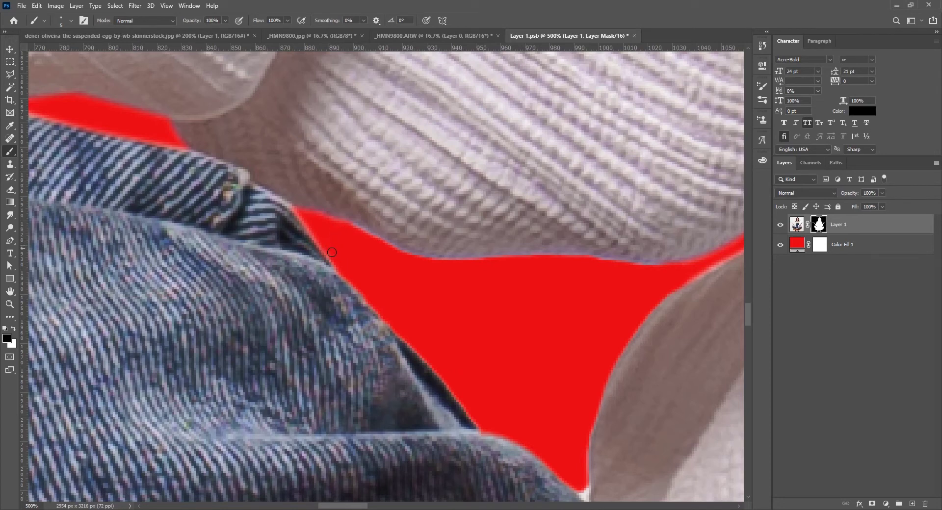
drag(479, 304, 280, 182)
drag(296, 283, 298, 291)
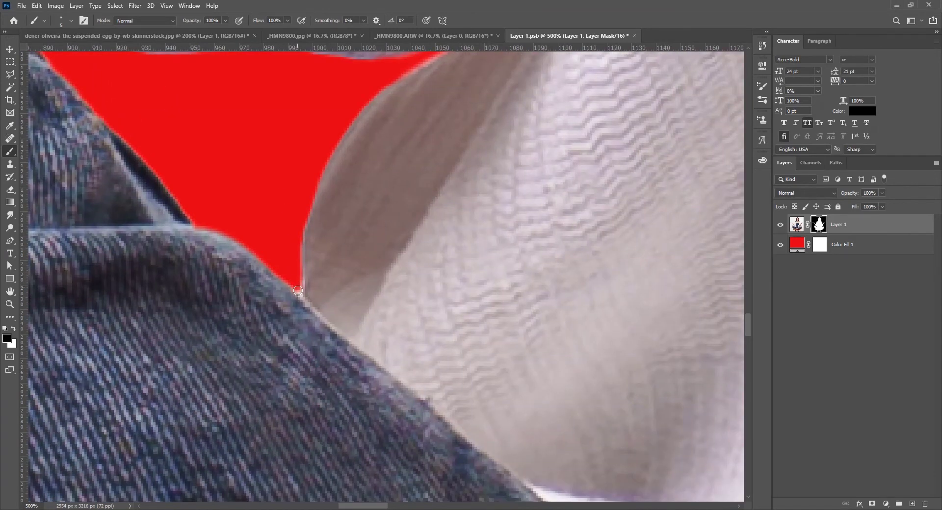
- Paint out the white fringe along the sweater-fold sliver up to its tip
drag(392, 124, 303, 274)
drag(542, 208, 393, 267)
drag(290, 191, 262, 214)
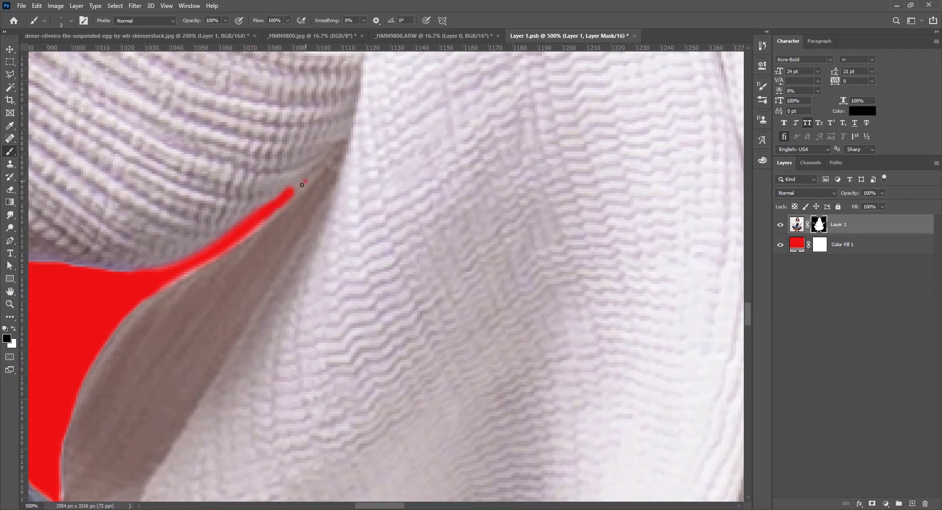
drag(302, 185, 297, 187)
scroll(400, 253, down, 6)
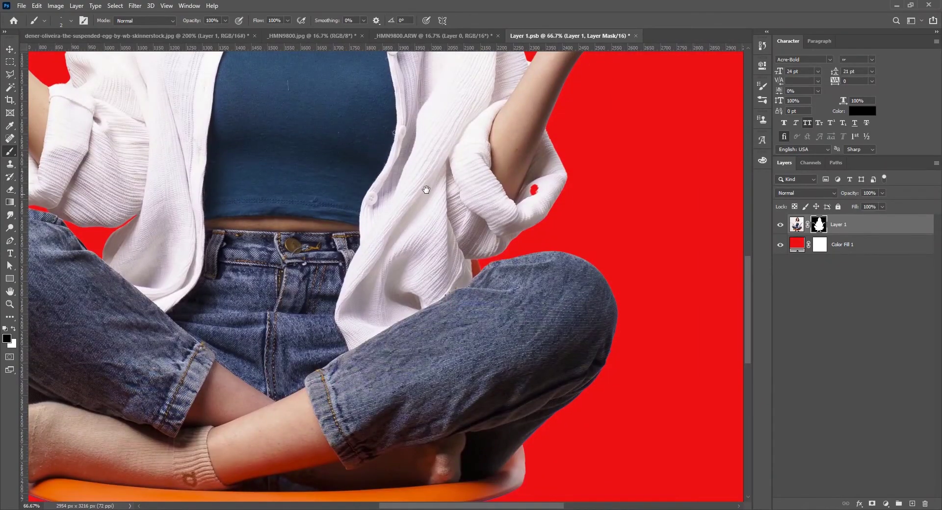
- Paint white on the mask to restore the sleeve over the red spot
drag(426, 190, 391, 204)
ctrl+click(492, 201)
ctrl+click(492, 200)
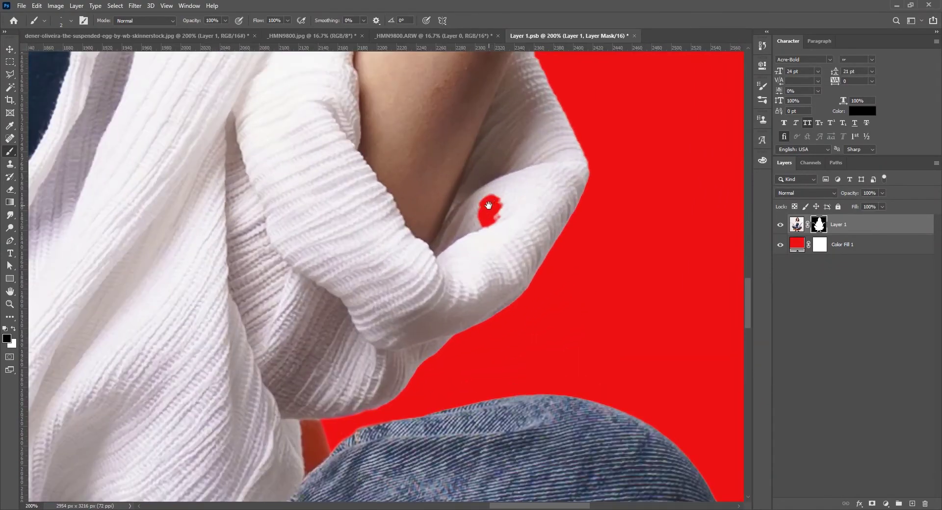
ctrl+click(492, 201)
drag(504, 200, 490, 212)
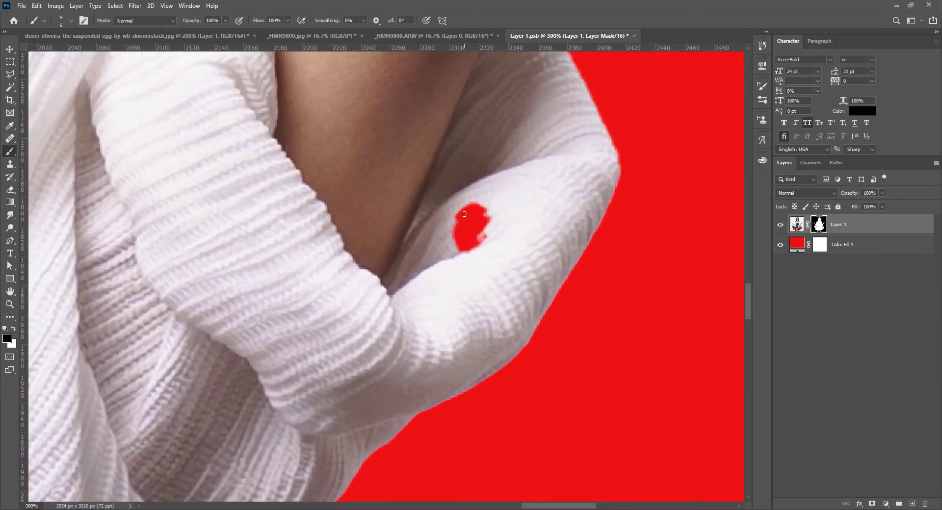
key(x)
mouse_move(466, 216)
mouse_down()
mouse_move(445, 225)
mouse_move(488, 211)
mouse_move(466, 252)
mouse_up()
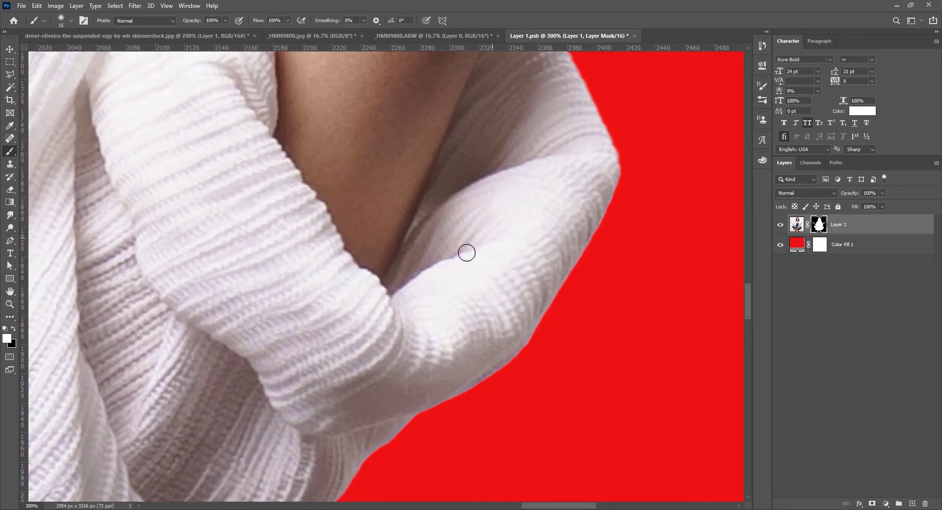
- Restore the pink fringe on the shoulder edge, then trim its jagged spikes in black
alt+click(392, 212)
alt+click(393, 212)
drag(381, 169, 394, 332)
drag(358, 81, 370, 230)
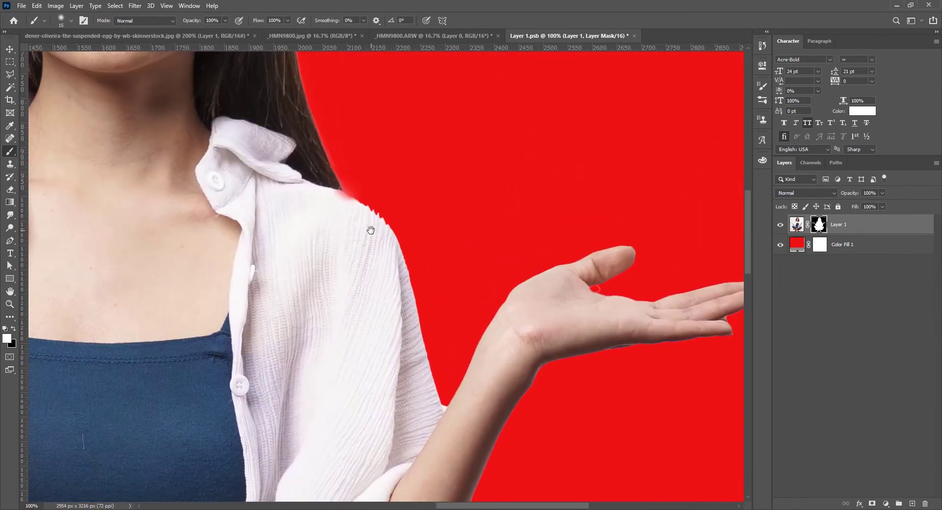
click(349, 204)
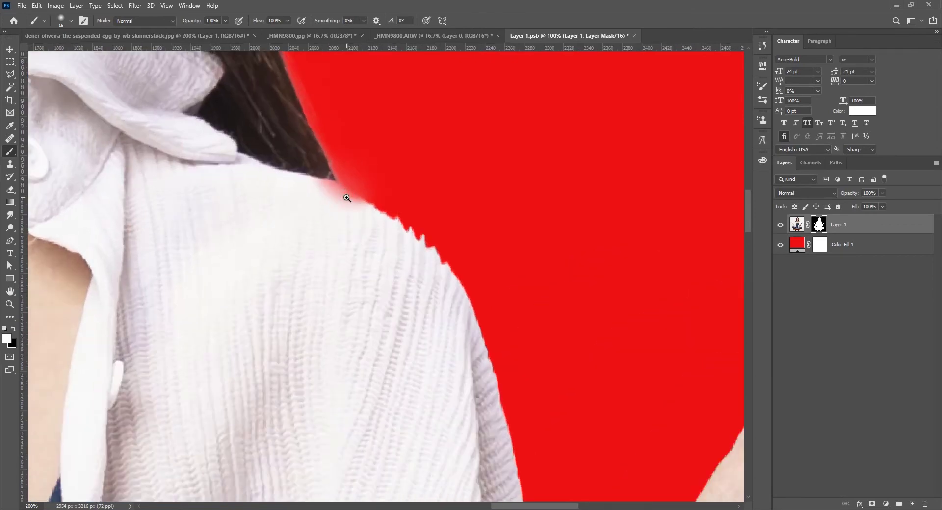
click(346, 197)
drag(304, 184, 365, 205)
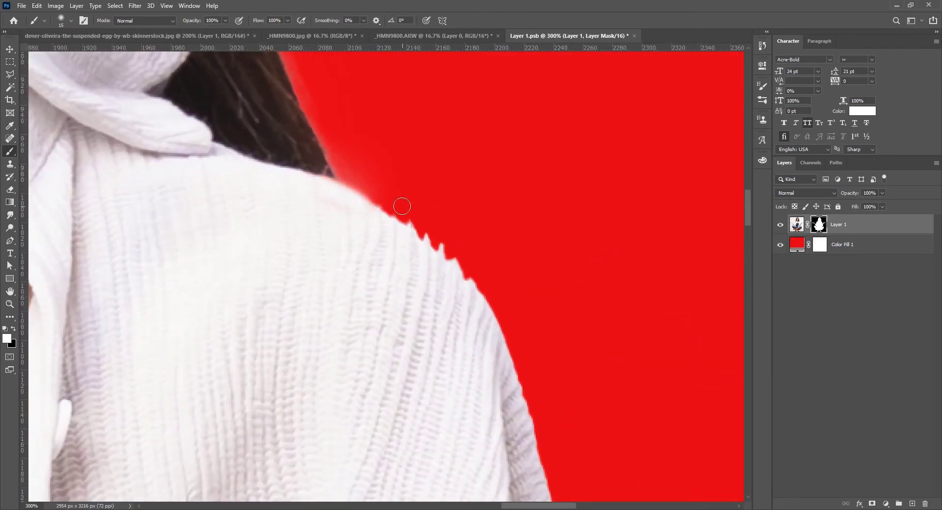
key(x)
drag(410, 214, 492, 289)
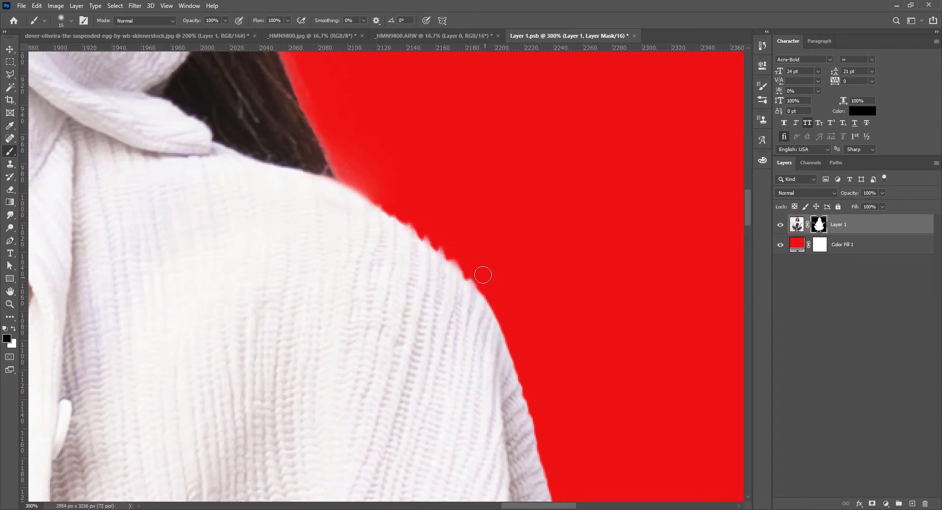
- With a 15 px Hard Round brush, mask a crisp shoulder edge and the pale residue near the neck
right_click(483, 275)
click(623, 348)
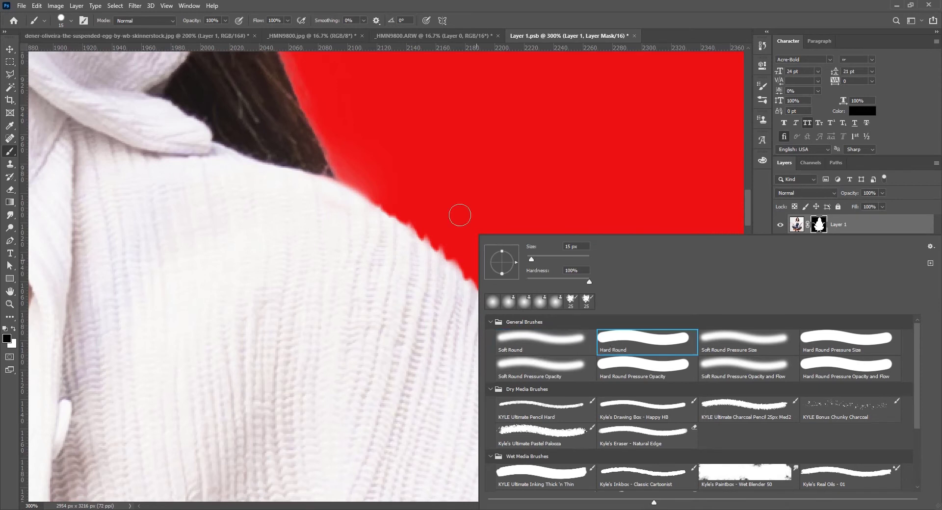
mouse_move(378, 178)
mouse_down()
mouse_move(465, 266)
mouse_move(486, 273)
mouse_up()
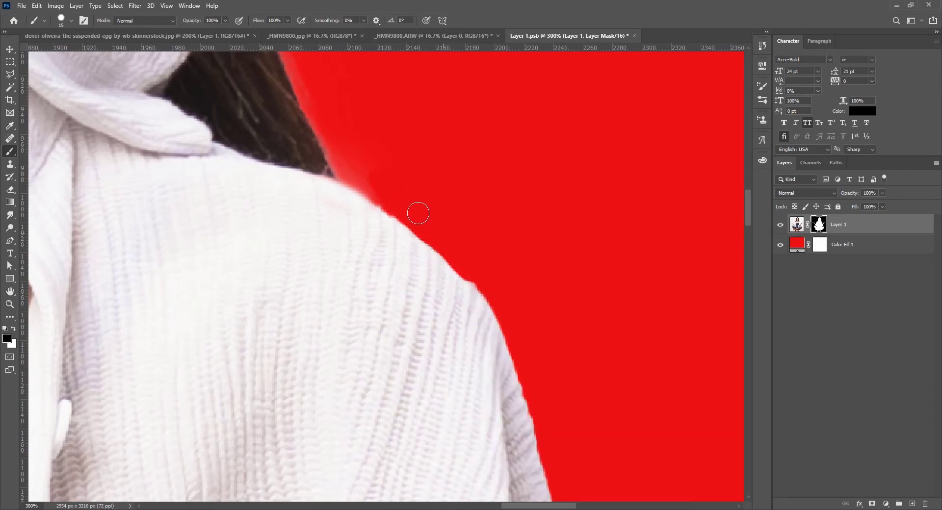
mouse_move(418, 213)
mouse_down()
mouse_move(344, 164)
mouse_move(335, 144)
mouse_up()
key(space)
mouse_move(493, 305)
mouse_down()
mouse_move(312, 50)
mouse_move(393, 200)
mouse_up()
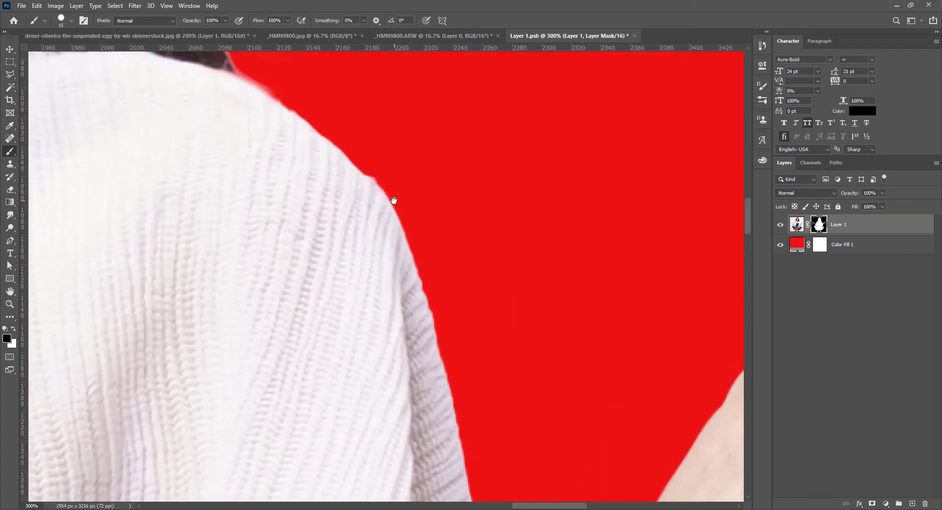
mouse_move(479, 243)
mouse_down()
mouse_move(422, 138)
mouse_move(369, 183)
mouse_up()
ctrl+click(268, 322)
ctrl+click(268, 321)
drag(247, 295, 285, 324)
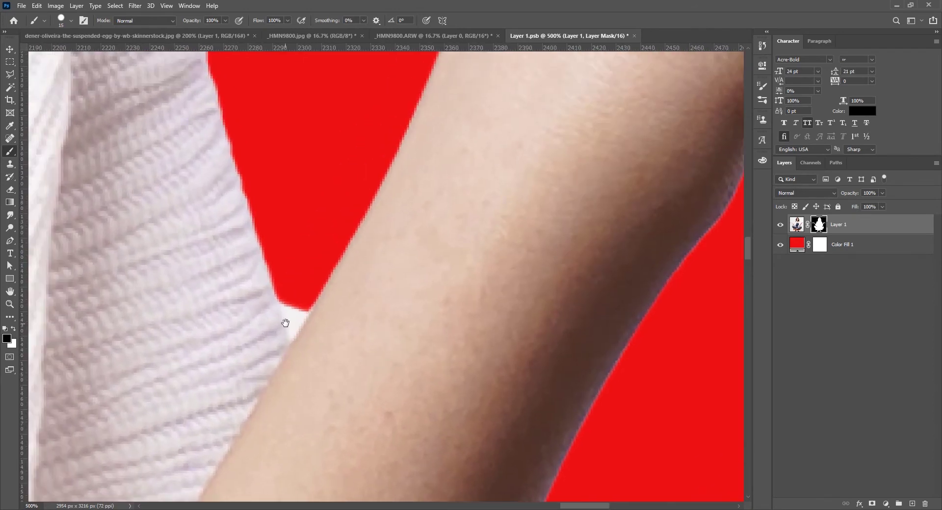
key(bracketleft)
key(bracketleft)
key(bracketleft)
key(x)
key(x)
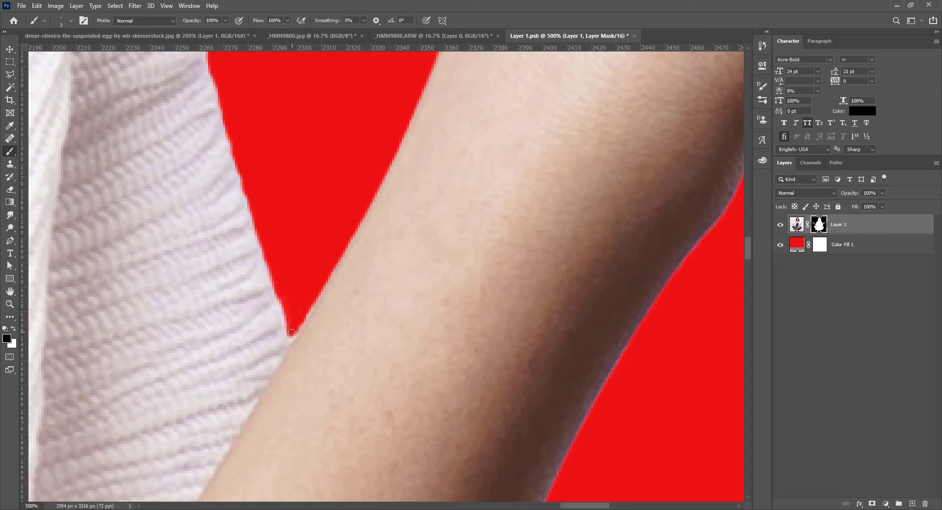
drag(438, 223, 307, 466)
drag(579, 126, 217, 393)
mouse_move(450, 365)
mouse_down()
mouse_move(275, 343)
mouse_move(248, 354)
mouse_up()
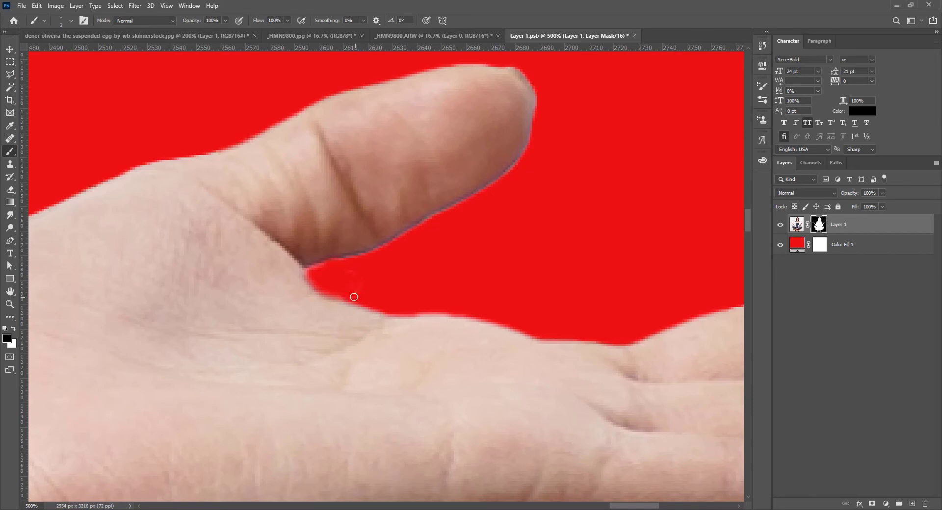
alt+click(491, 293)
alt+click(491, 292)
alt+click(492, 293)
alt+click(505, 298)
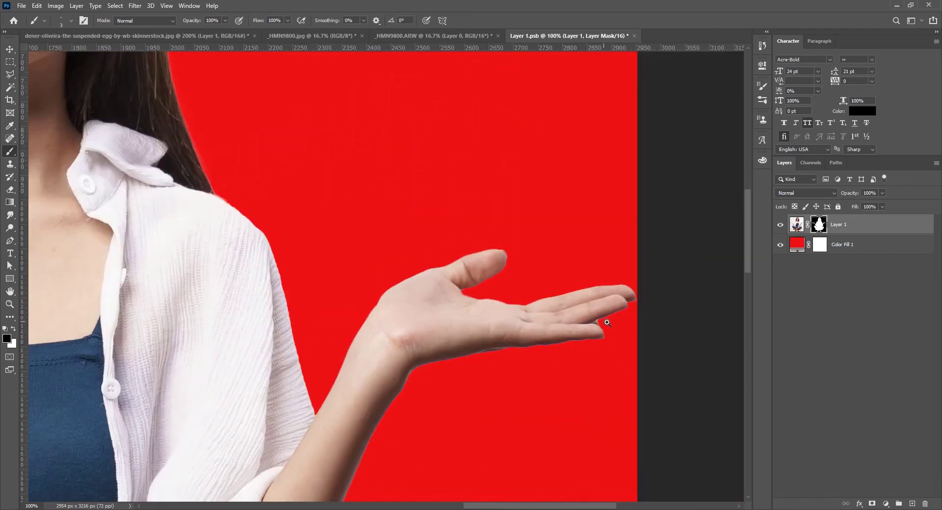
ctrl+click(608, 324)
ctrl+click(610, 324)
scroll(446, 306, up, 4)
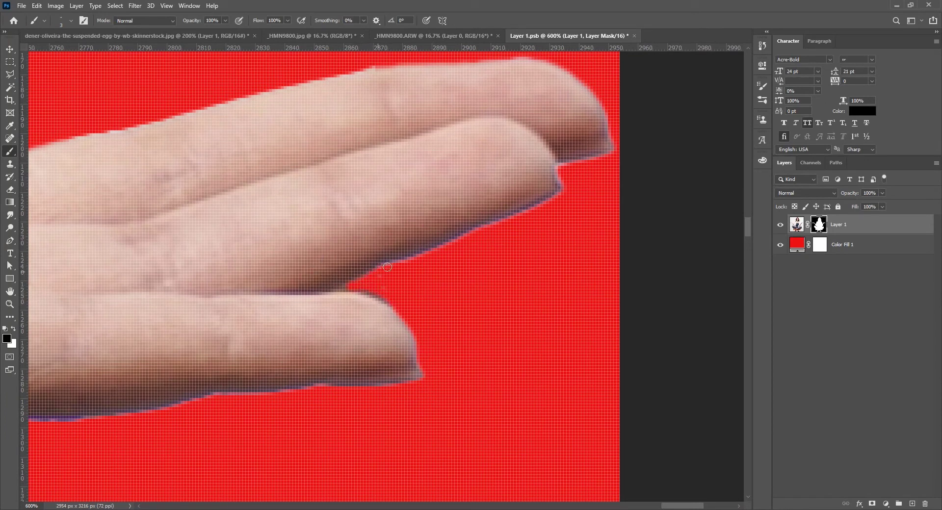
scroll(326, 279, down, 4)
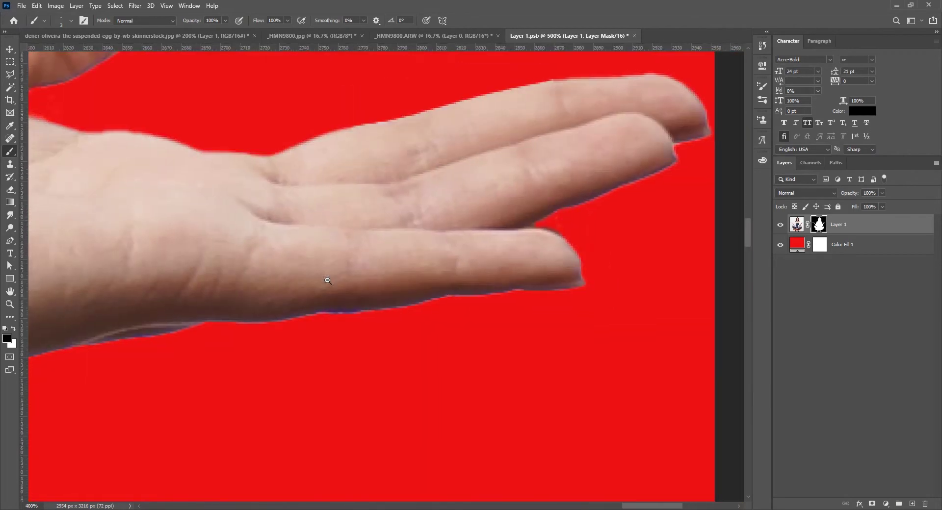
alt+click(327, 280)
drag(260, 275, 638, 245)
drag(236, 265, 645, 258)
scroll(193, 203, up, 5)
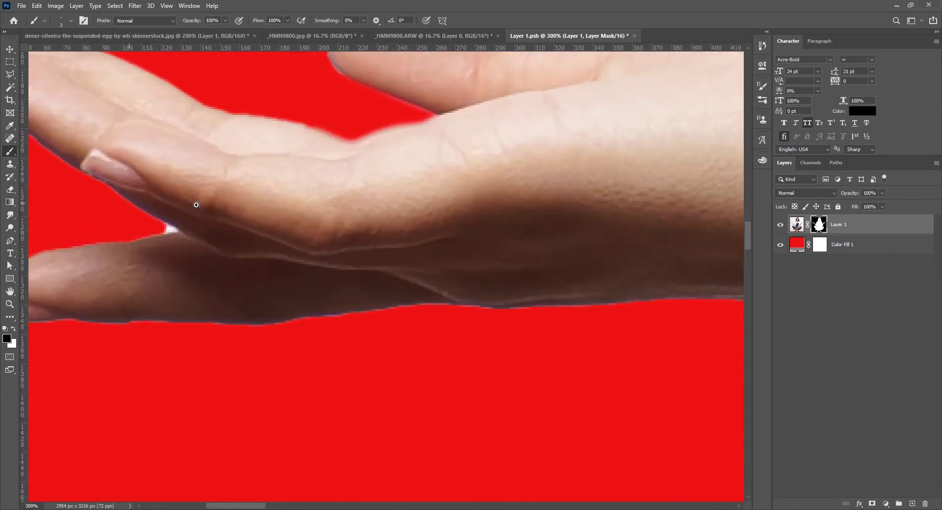
scroll(182, 223, up, 4)
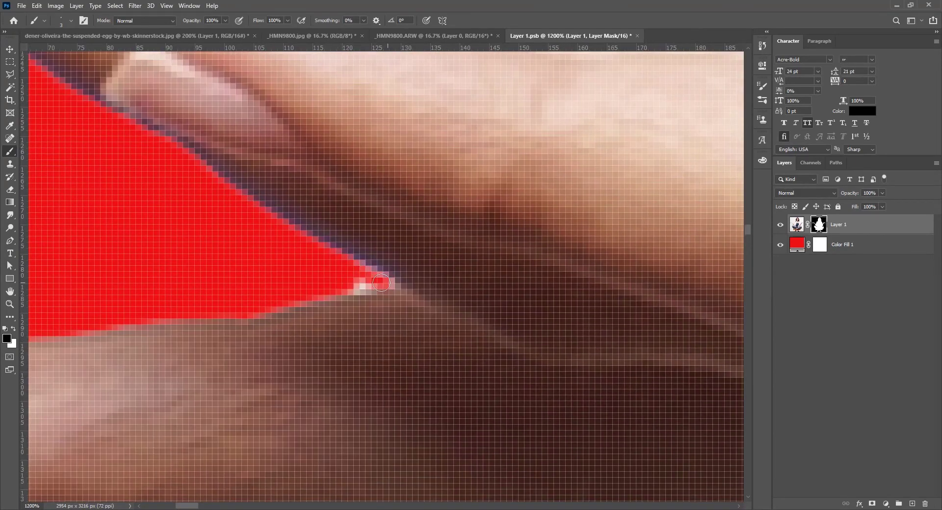
scroll(494, 276, down, 4)
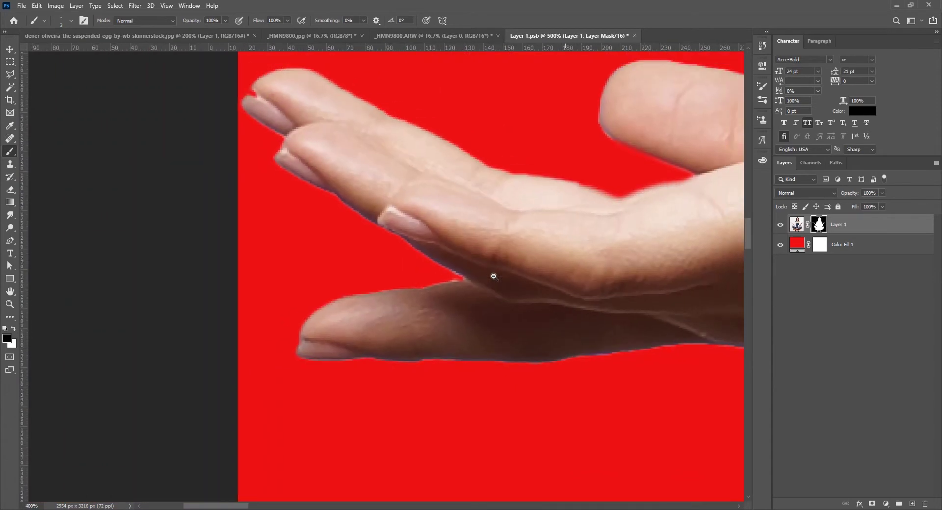
scroll(493, 276, down, 6)
drag(547, 273, 302, 206)
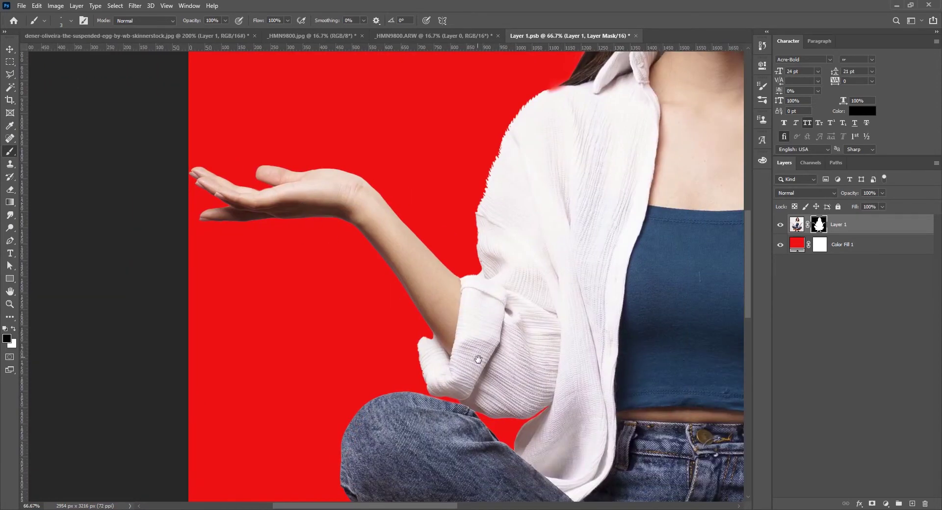
- On Layer 1's mask, paint out the red fringe and trim the jagged edge along the shoulder
drag(479, 359, 261, 241)
drag(273, 281, 225, 393)
drag(346, 106, 249, 367)
scroll(184, 361, up, 5)
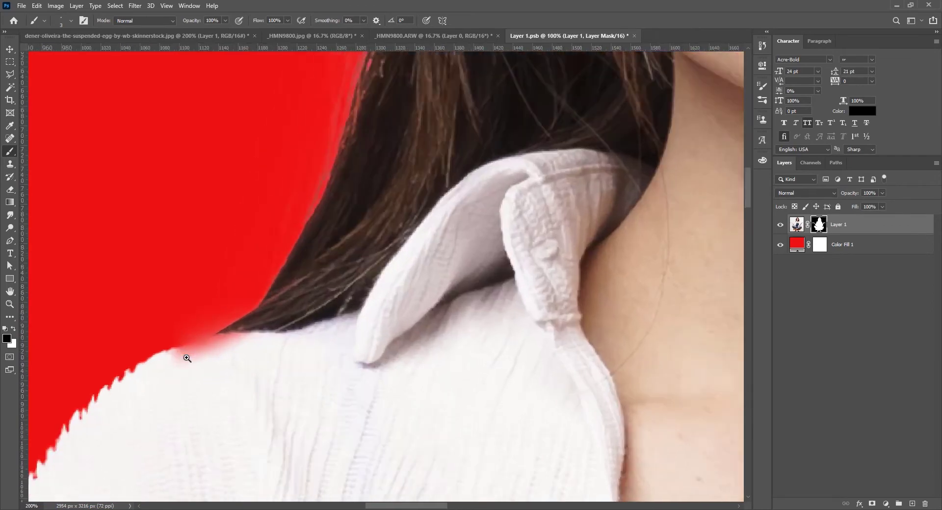
key(x)
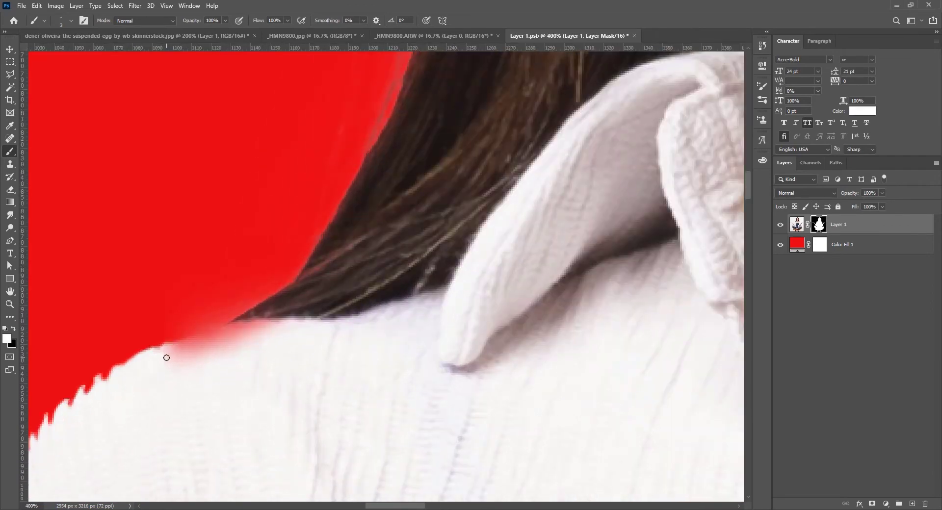
key(bracketright)
key(bracketright)
key(bracketright)
key(bracketright)
mouse_move(157, 364)
mouse_down()
mouse_move(280, 329)
mouse_move(227, 332)
mouse_move(152, 365)
mouse_move(237, 358)
mouse_up()
drag(153, 391, 379, 265)
drag(332, 296, 380, 204)
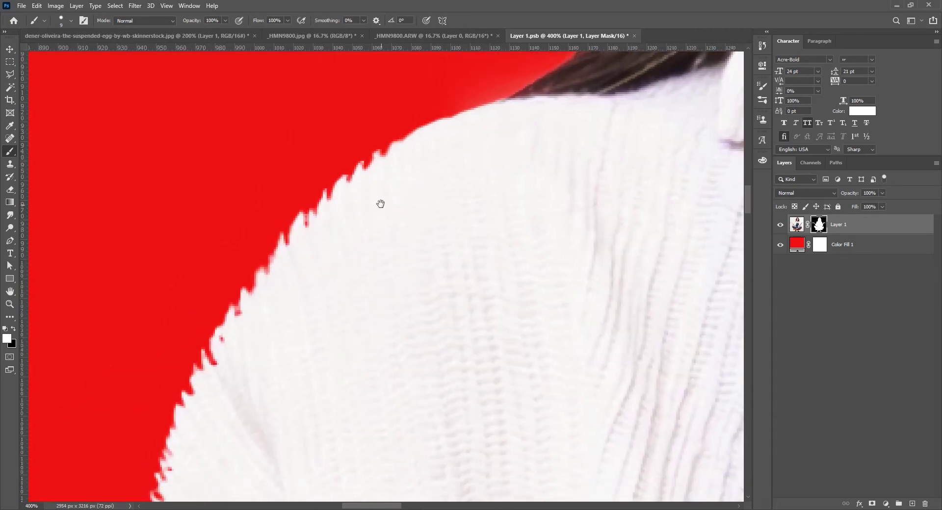
key(x)
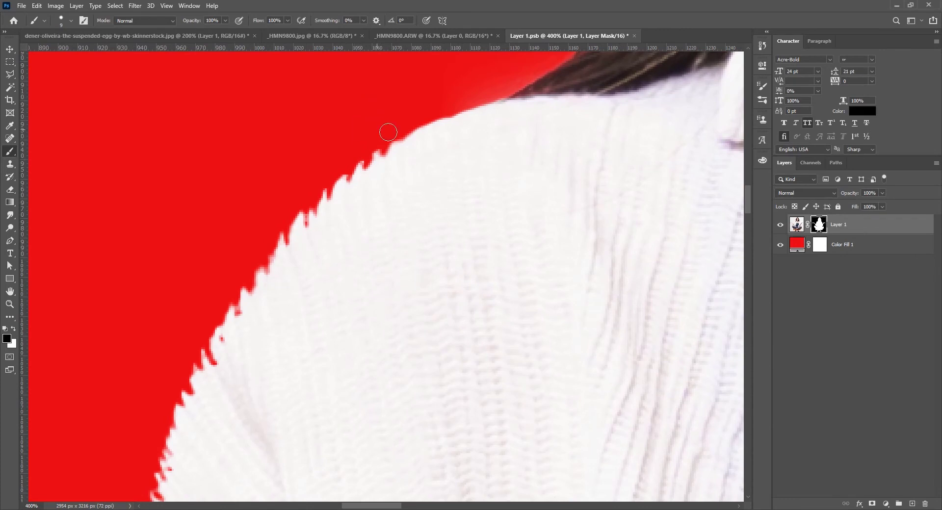
mouse_move(382, 142)
mouse_down()
mouse_move(287, 227)
mouse_move(231, 294)
mouse_move(216, 333)
mouse_up()
drag(246, 264, 247, 149)
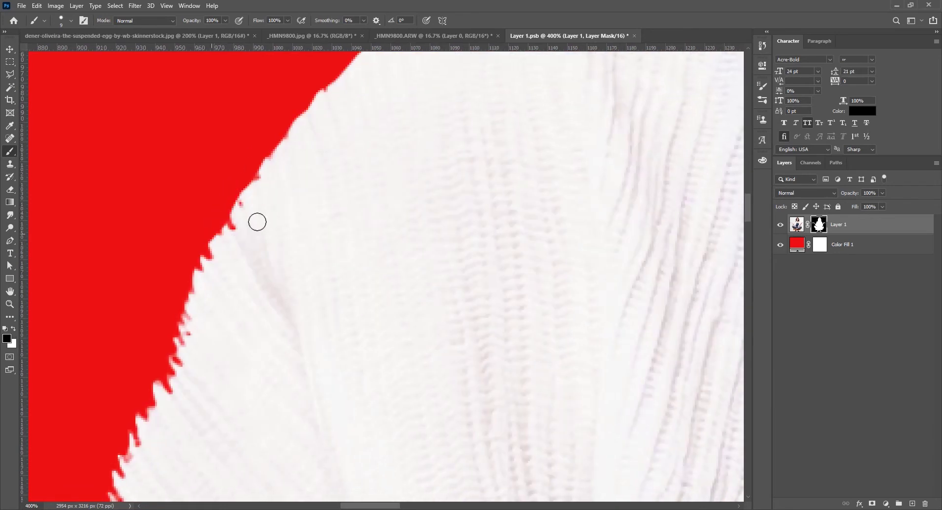
- Smooth the remaining red teeth and hide the white slivers along the shoulder up to the hair
key(x)
mouse_move(245, 206)
mouse_down()
mouse_move(189, 268)
mouse_move(192, 256)
mouse_move(226, 247)
mouse_move(208, 265)
mouse_move(170, 396)
mouse_move(231, 155)
mouse_move(166, 299)
mouse_move(268, 175)
mouse_move(248, 167)
mouse_move(242, 176)
mouse_move(208, 325)
mouse_move(157, 432)
mouse_up()
mouse_move(182, 370)
mouse_down()
mouse_move(222, 222)
mouse_move(252, 158)
mouse_move(271, 55)
mouse_up()
drag(289, 106, 272, 274)
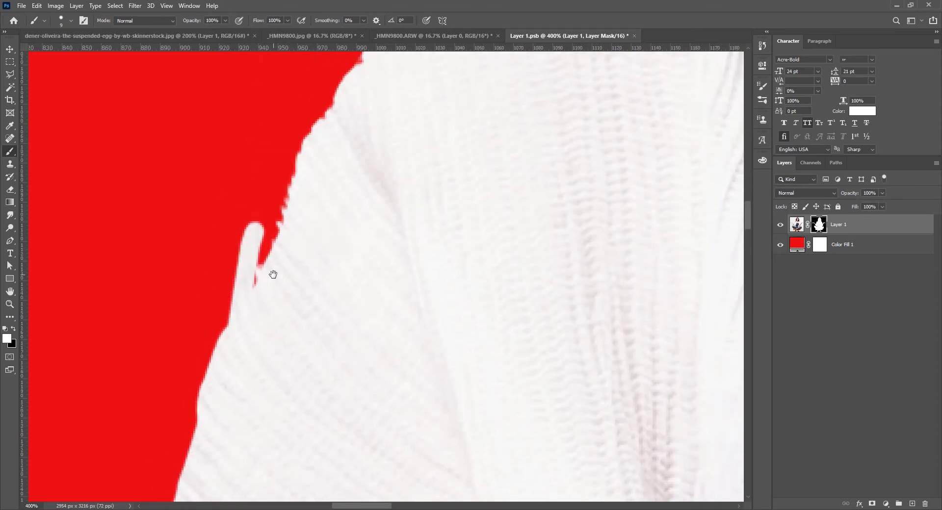
drag(324, 130, 263, 292)
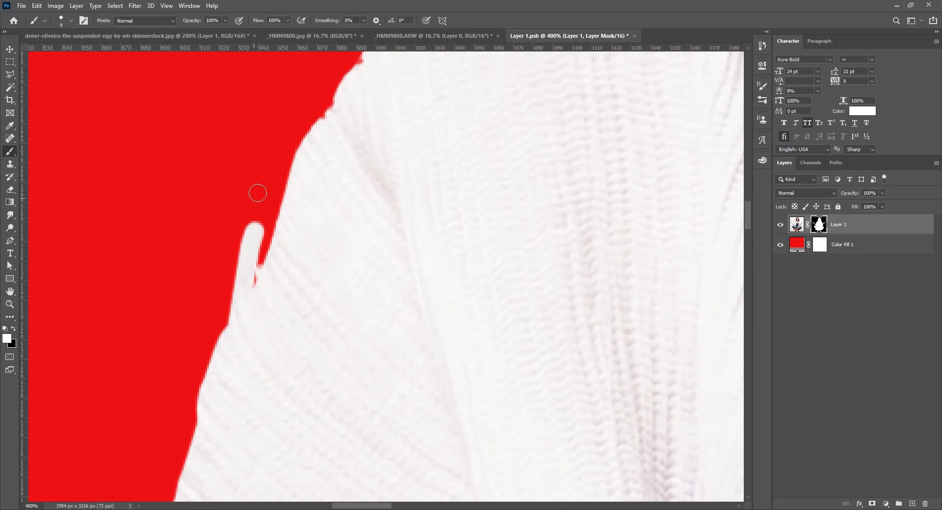
key(x)
mouse_move(297, 138)
mouse_down()
mouse_move(260, 225)
mouse_move(288, 158)
mouse_move(256, 263)
mouse_move(185, 406)
mouse_up()
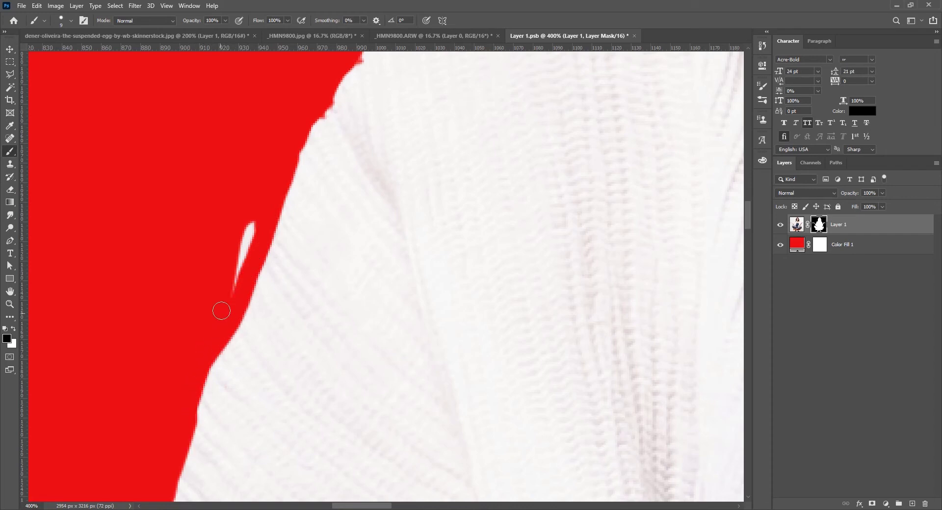
drag(221, 311, 254, 203)
drag(318, 150, 263, 272)
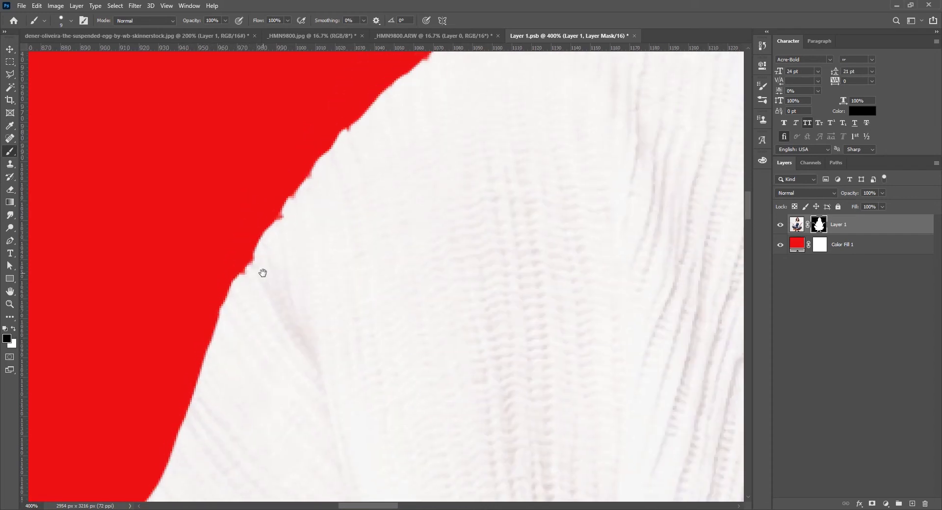
drag(279, 197, 206, 314)
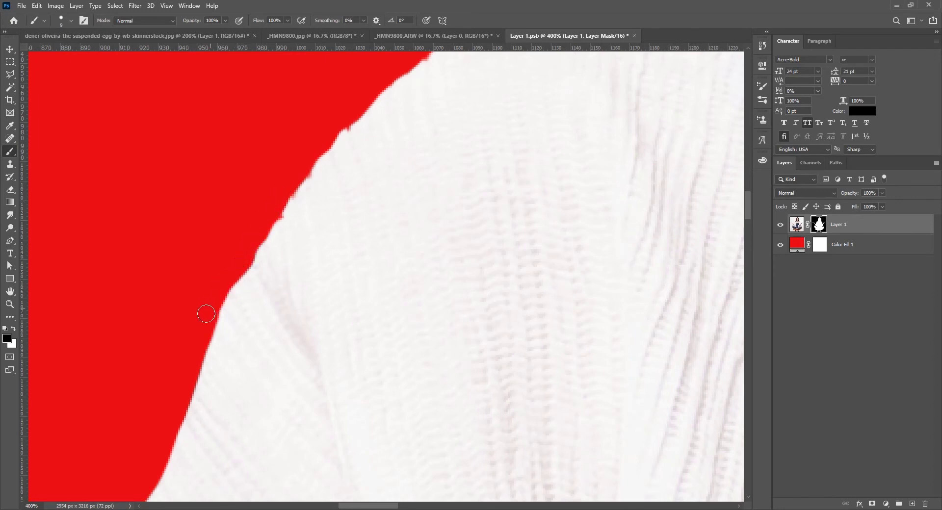
key(x)
drag(360, 130, 344, 232)
key(x)
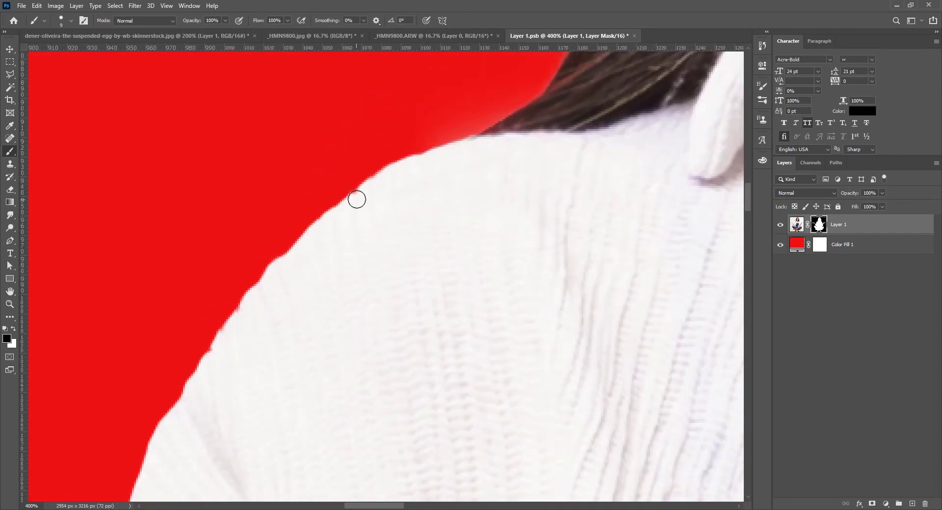
click(358, 196)
key(x)
drag(359, 193, 351, 206)
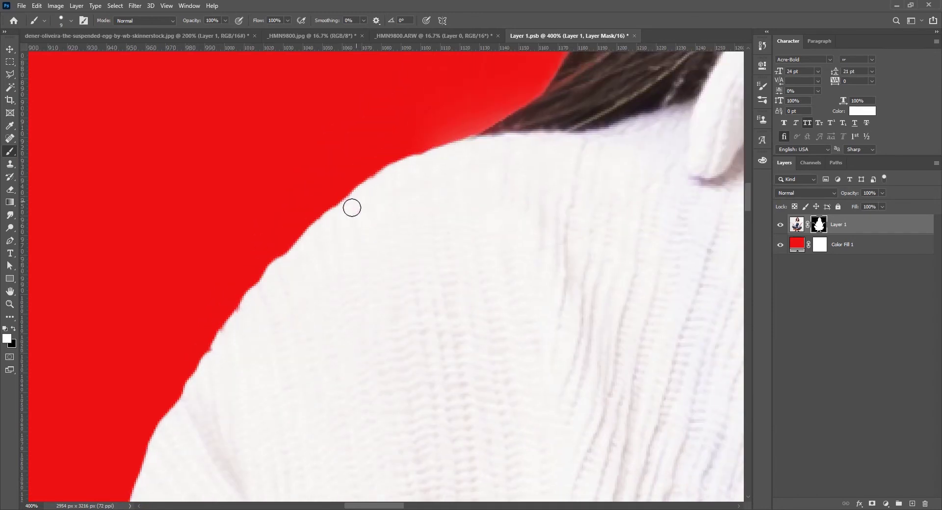
- Zoom out to the whole figure, then zoom in on the chair legs by the stool
alt+click(485, 197)
alt+click(485, 197)
alt+click(485, 196)
alt+click(486, 196)
alt+click(485, 197)
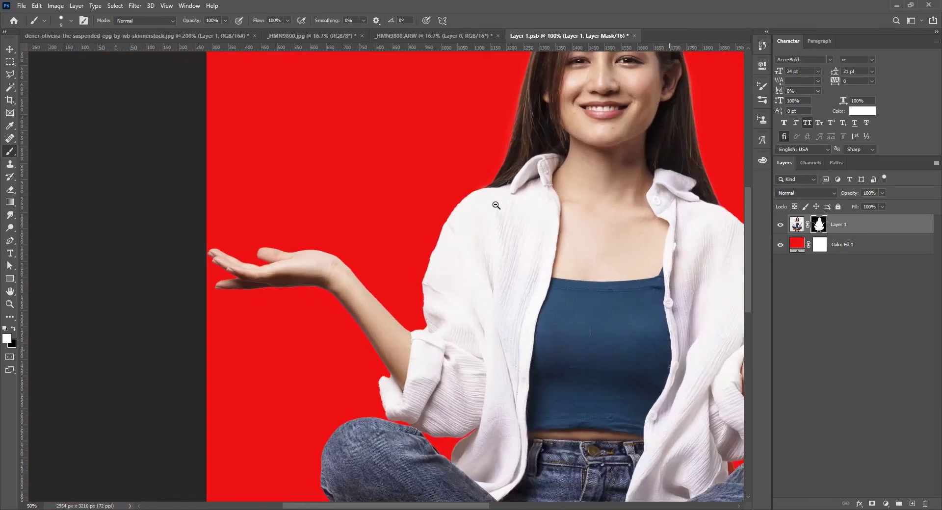
drag(505, 206, 341, 149)
drag(396, 294, 363, 246)
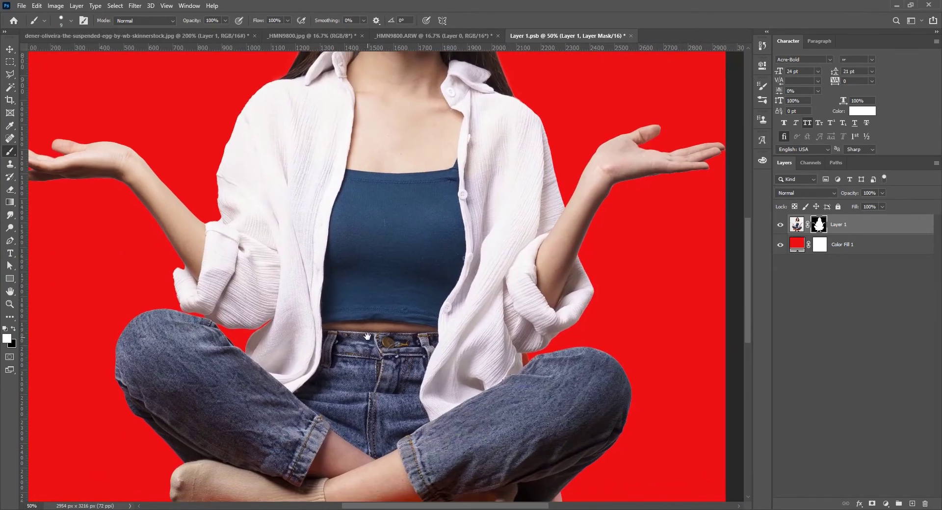
drag(368, 337, 344, 262)
drag(348, 296, 328, 156)
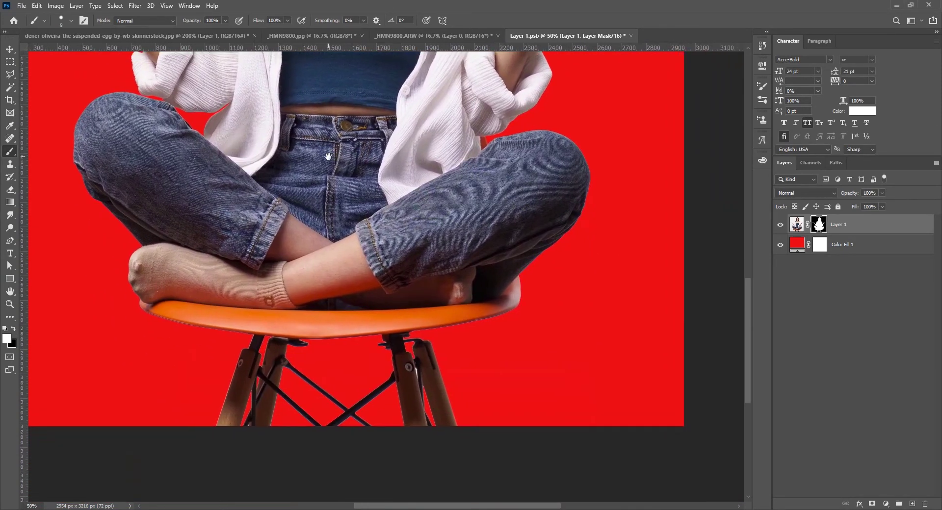
ctrl+click(419, 372)
ctrl+click(417, 373)
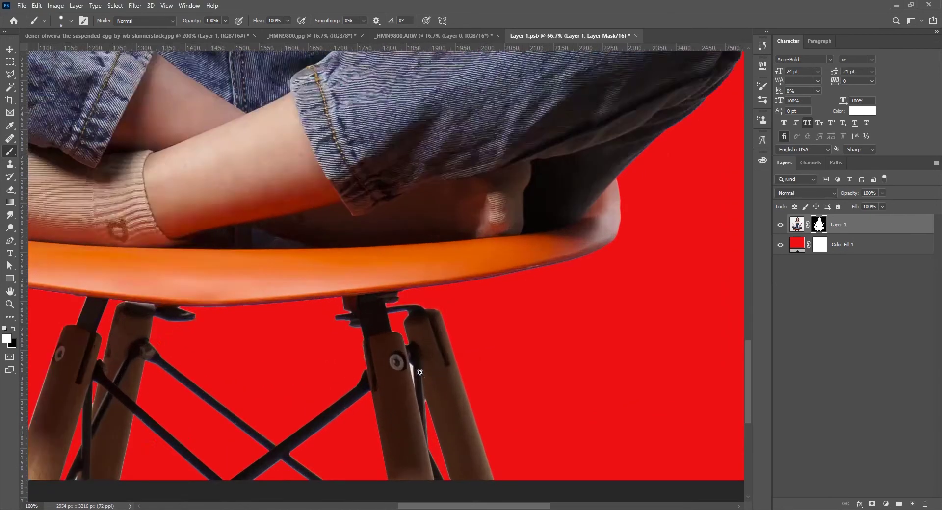
ctrl+click(414, 372)
ctrl+click(412, 373)
ctrl+click(413, 374)
drag(412, 371, 364, 325)
- Magic Wand the white sliver beside the chair leg, mask it out and deselect
key(w)
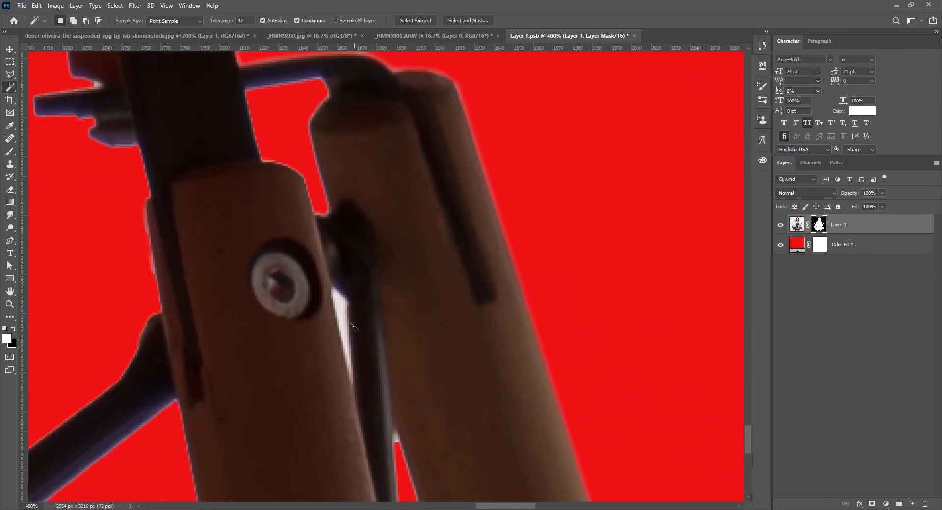
click(342, 312)
key(Delete)
key(ctrl+d)
scroll(392, 429, down, 5)
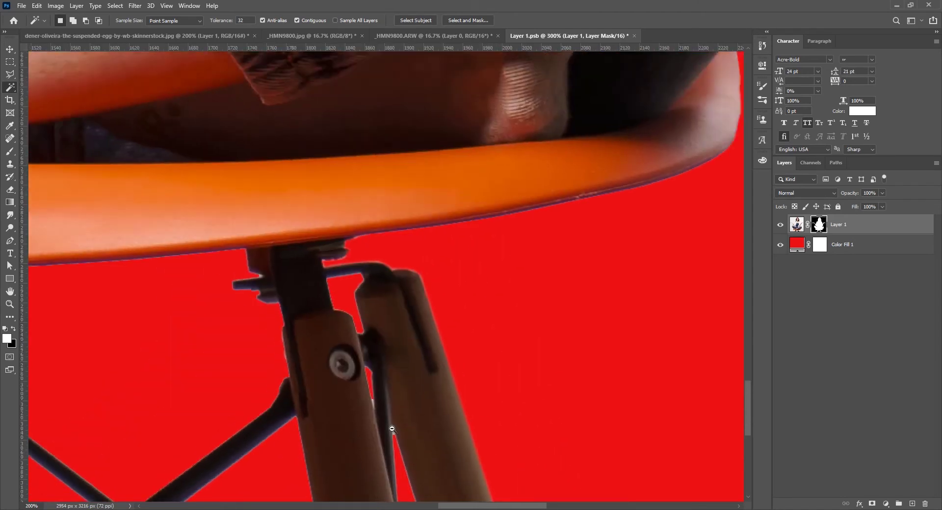
drag(373, 323, 394, 409)
drag(372, 148, 390, 302)
scroll(390, 302, up, 3)
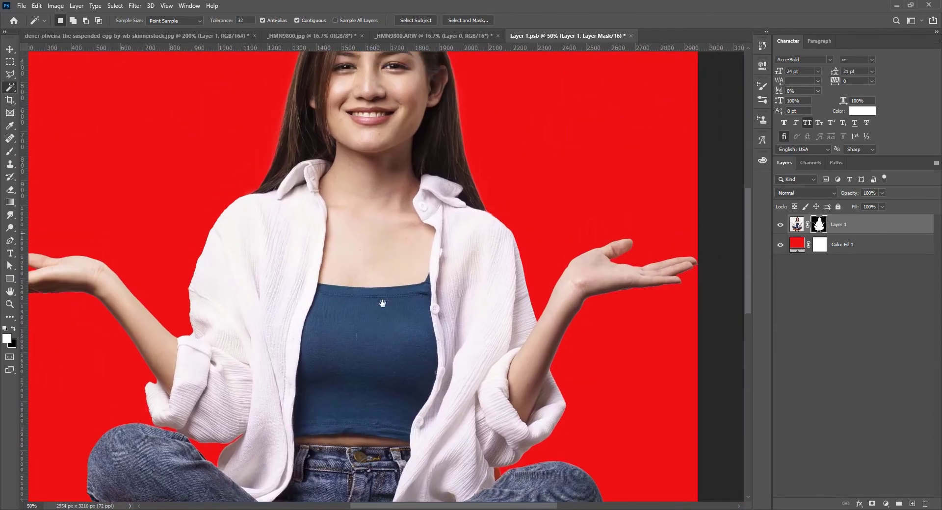
- Delete the red Color Fill 1 layer and save Layer 1.psb
click(780, 248)
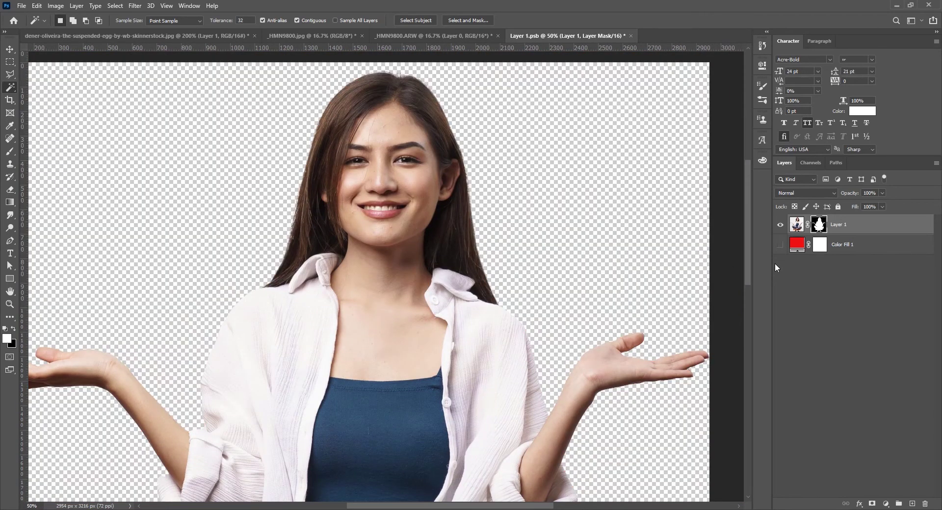
click(848, 249)
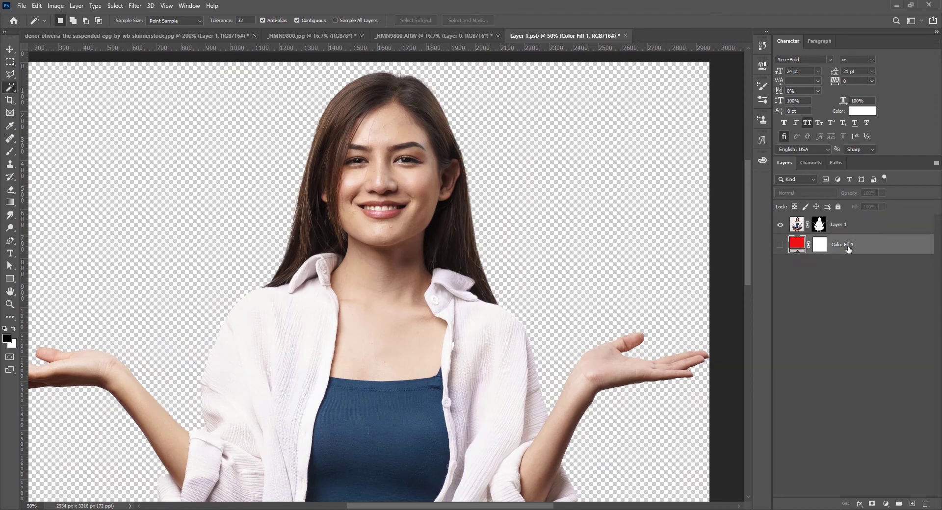
key(Delete)
key(ctrl+s)
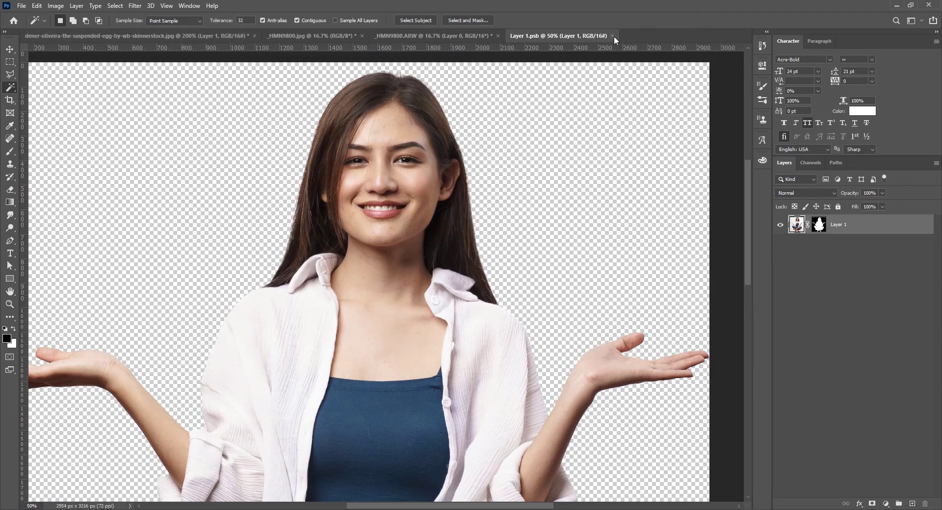
- Close Layer 1.psb, _HMN9800.ARW and _HMN9800.jpg without saving changes
click(614, 36)
click(446, 35)
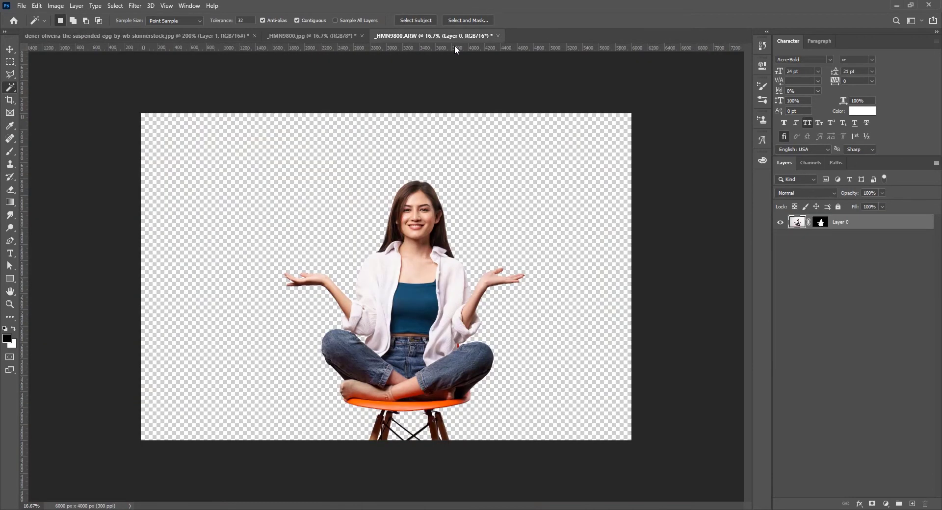
click(498, 36)
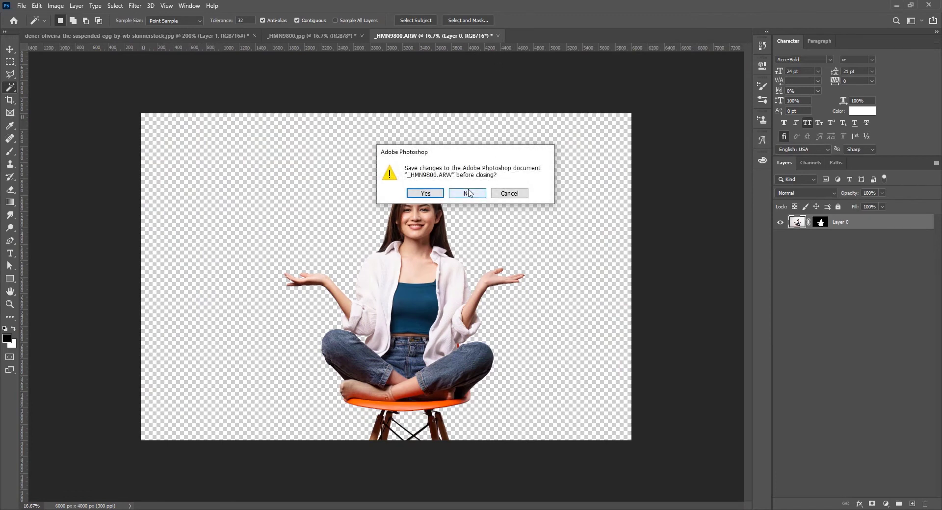
click(468, 194)
click(331, 35)
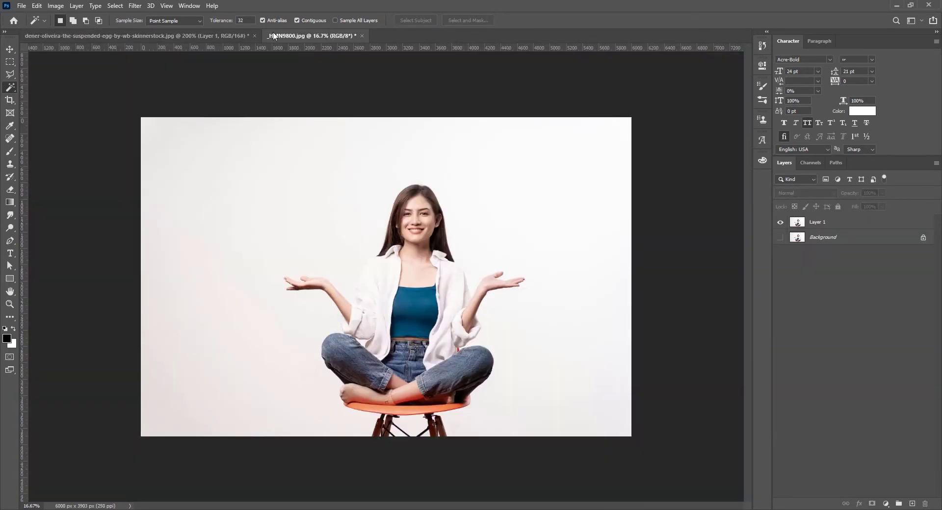
click(362, 35)
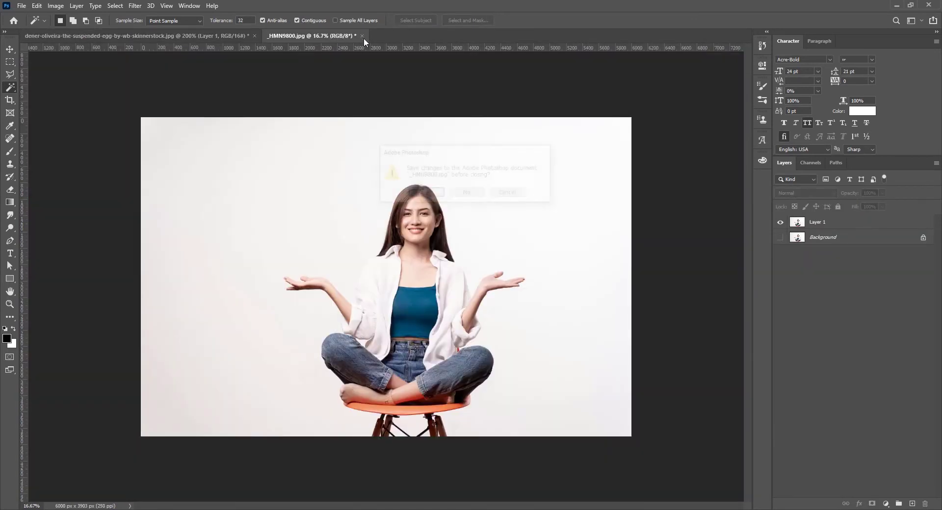
click(467, 194)
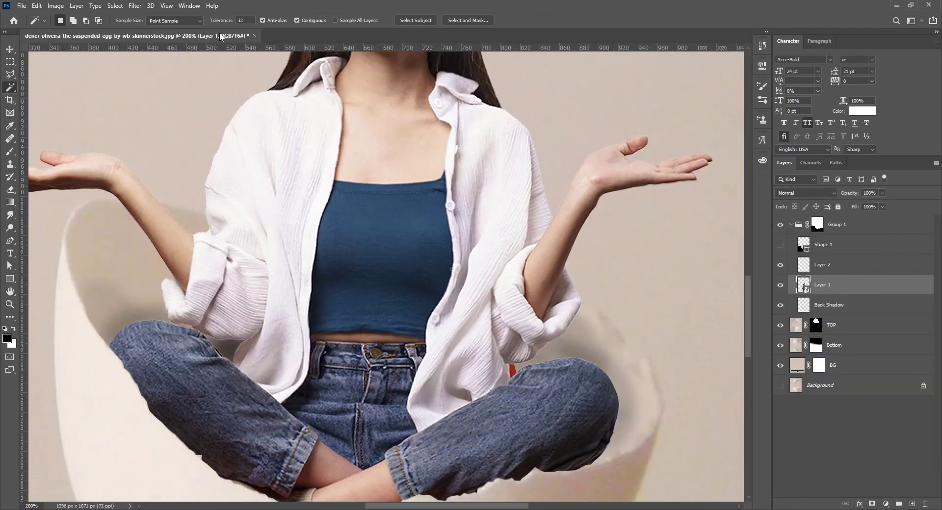
- Inspect the model inside the egg rim and select the Back Shadow layer
scroll(422, 254, down, 2)
scroll(377, 303, up, 3)
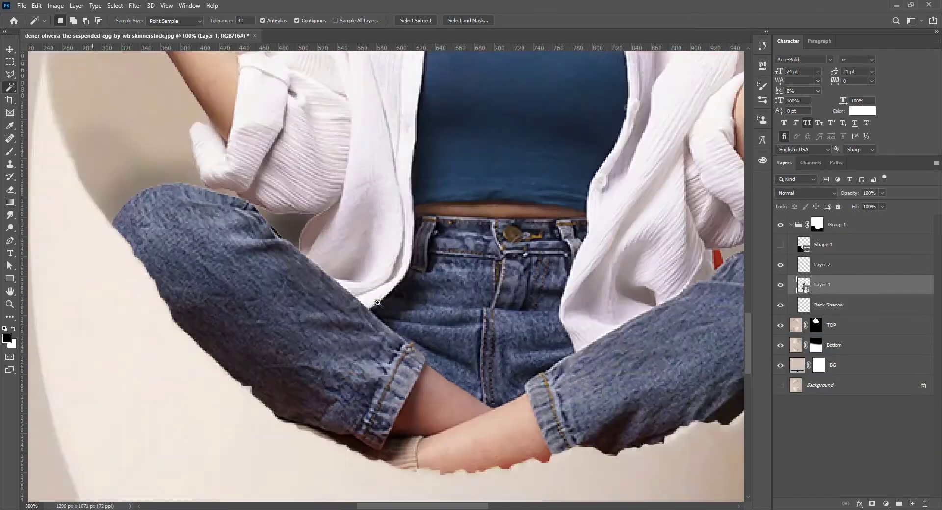
scroll(378, 303, up, 2)
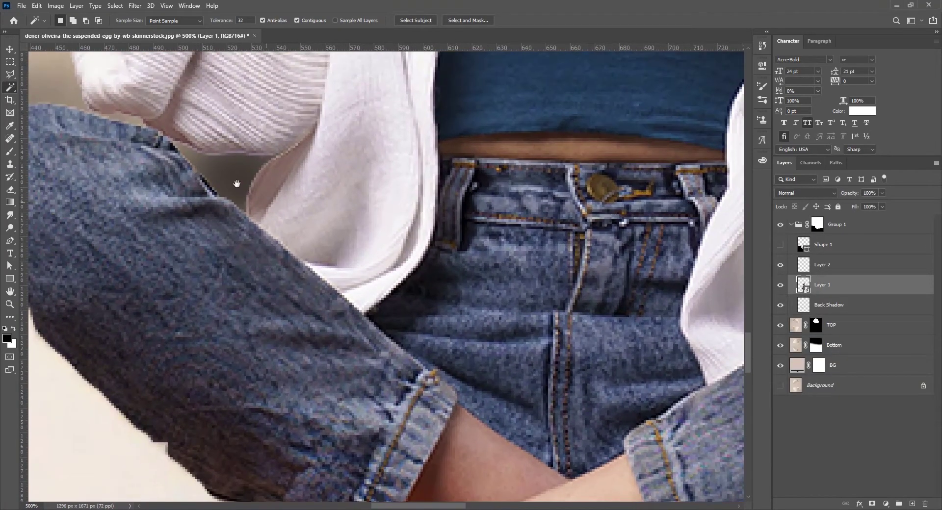
alt+click(475, 224)
alt+click(475, 223)
alt+click(475, 224)
alt+click(475, 223)
ctrl+click(477, 226)
drag(564, 235, 424, 242)
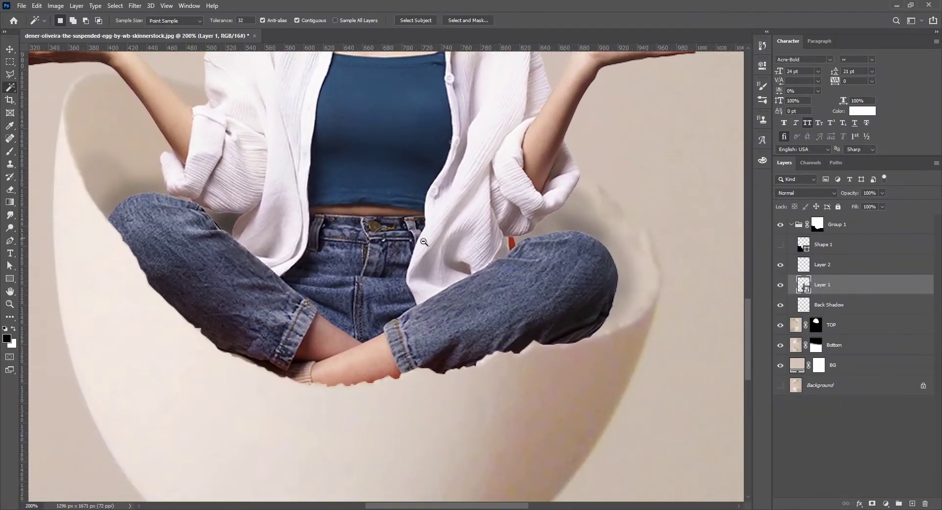
scroll(424, 241, down, 4)
scroll(464, 383, up, 4)
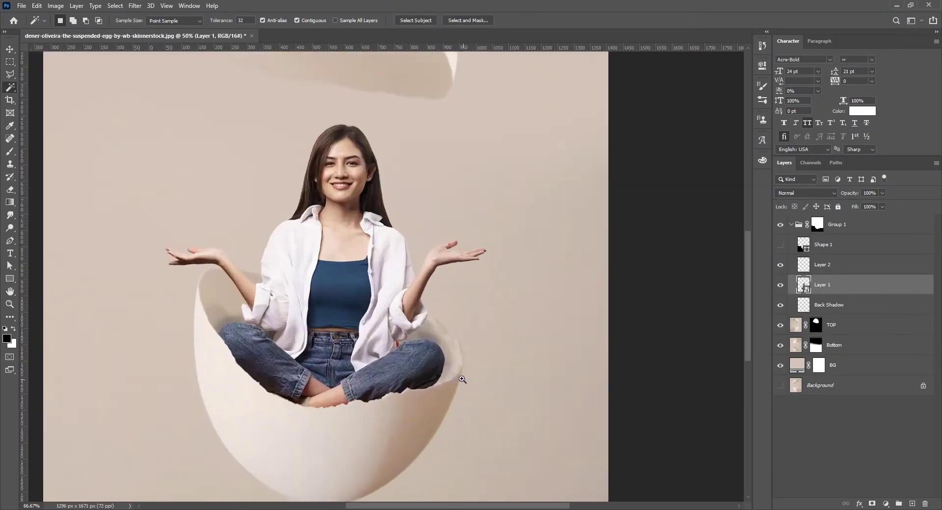
click(823, 305)
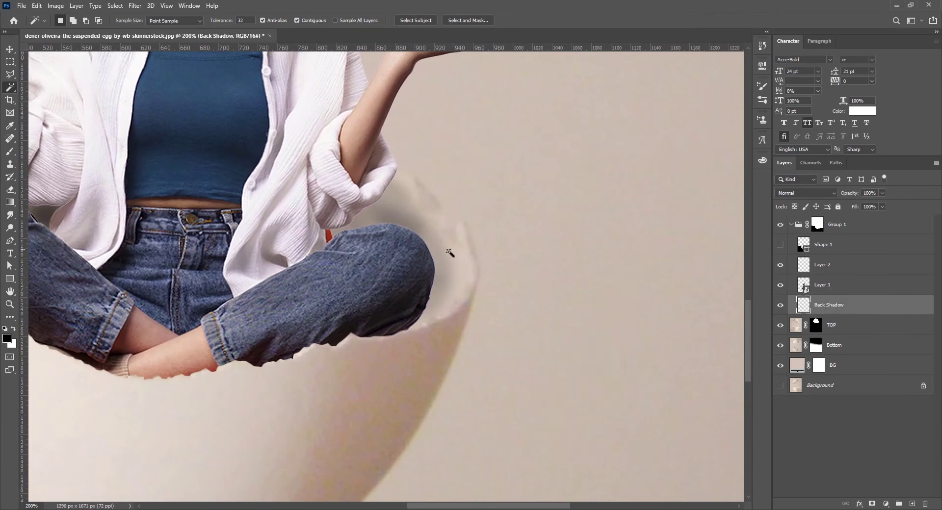
- Use a 30 px Soft Round brush at faint opacity to shade beside the jeans inside the egg
key(b)
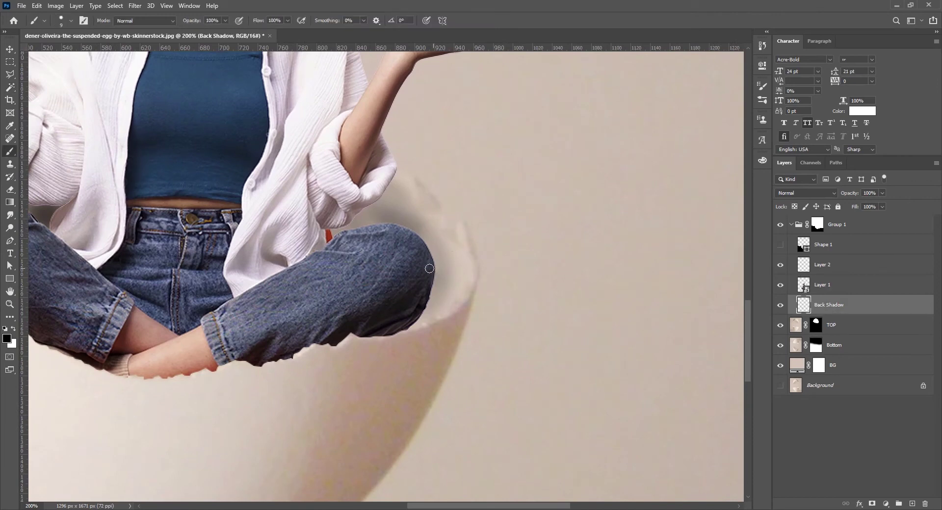
key(bracketright)
key(bracketright)
right_click(436, 265)
click(512, 344)
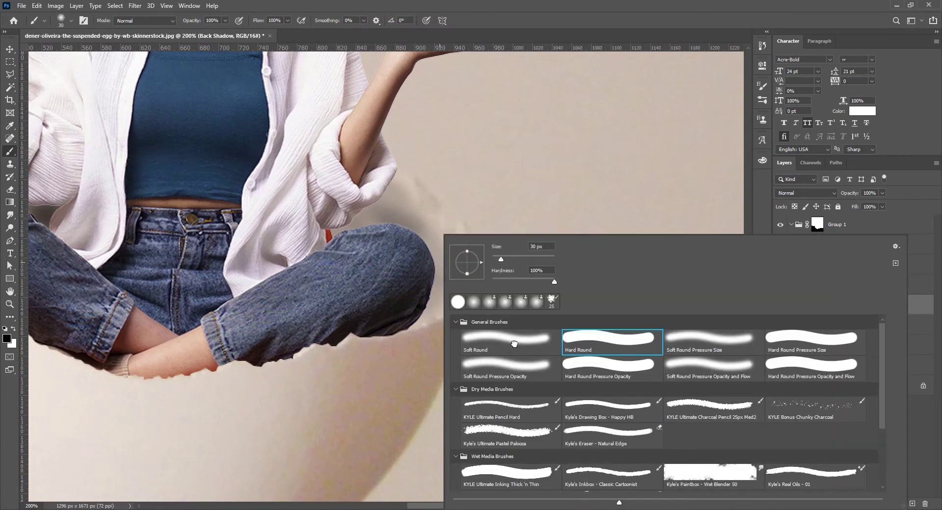
drag(186, 21, 113, 23)
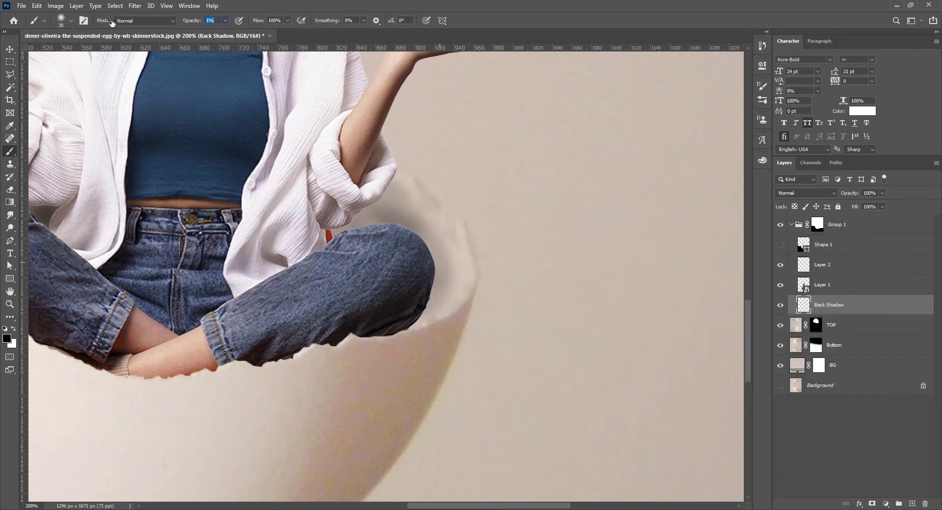
mouse_move(465, 284)
mouse_down()
mouse_move(410, 320)
mouse_move(450, 299)
mouse_move(436, 235)
mouse_move(395, 192)
mouse_move(464, 252)
mouse_move(451, 258)
mouse_move(437, 237)
mouse_move(462, 282)
mouse_move(414, 222)
mouse_move(386, 217)
mouse_up()
- Lower the brush opacity to about 3% and shade the egg's inner edge behind the arm
drag(246, 277, 421, 296)
alt+click(421, 296)
alt+click(417, 297)
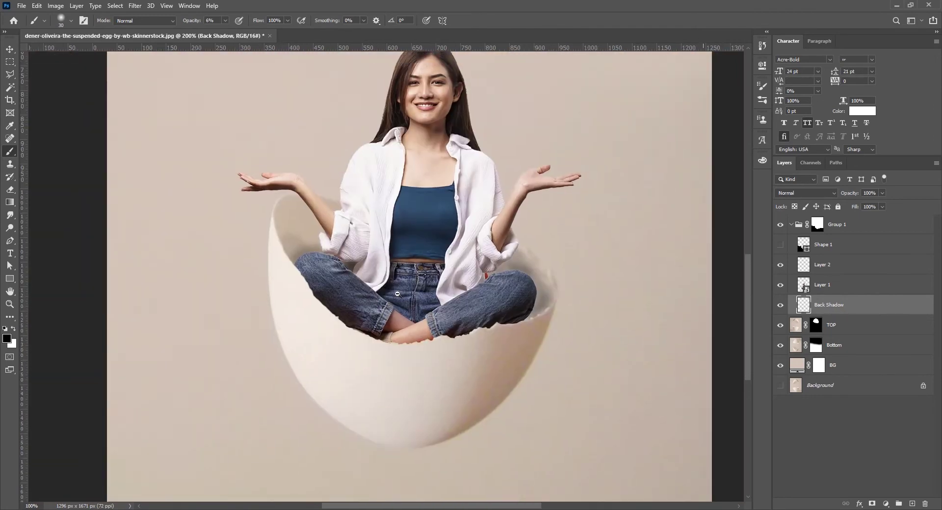
ctrl+click(328, 261)
ctrl+click(329, 259)
scroll(329, 259, up, 1)
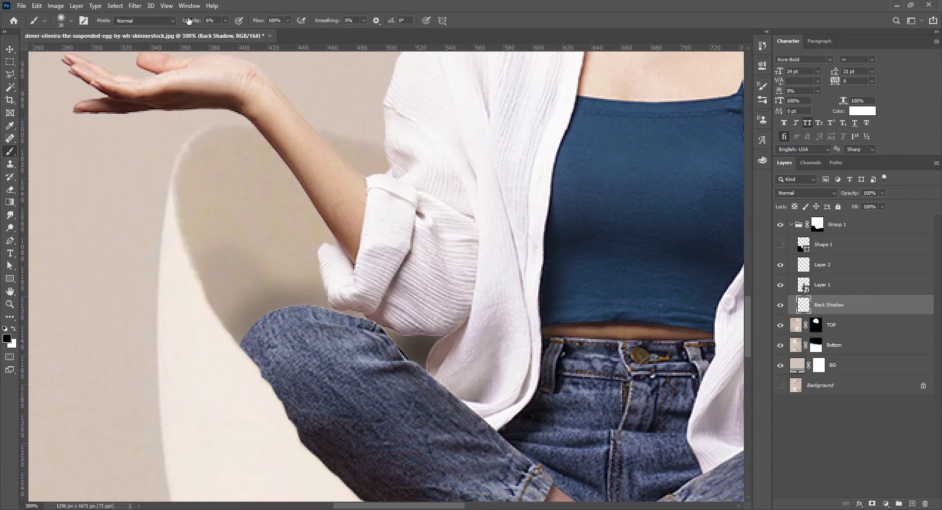
drag(189, 20, 161, 23)
mouse_move(225, 177)
mouse_down()
mouse_move(210, 228)
mouse_move(224, 288)
mouse_move(252, 278)
mouse_move(246, 270)
mouse_move(287, 276)
mouse_move(279, 245)
mouse_move(308, 255)
mouse_move(292, 217)
mouse_move(301, 210)
mouse_move(309, 220)
mouse_move(304, 182)
mouse_move(265, 160)
mouse_move(270, 155)
mouse_move(289, 176)
mouse_move(240, 228)
mouse_move(209, 217)
mouse_move(219, 262)
mouse_move(192, 162)
mouse_move(201, 227)
mouse_move(188, 194)
mouse_move(199, 228)
mouse_move(216, 240)
mouse_move(216, 263)
mouse_up()
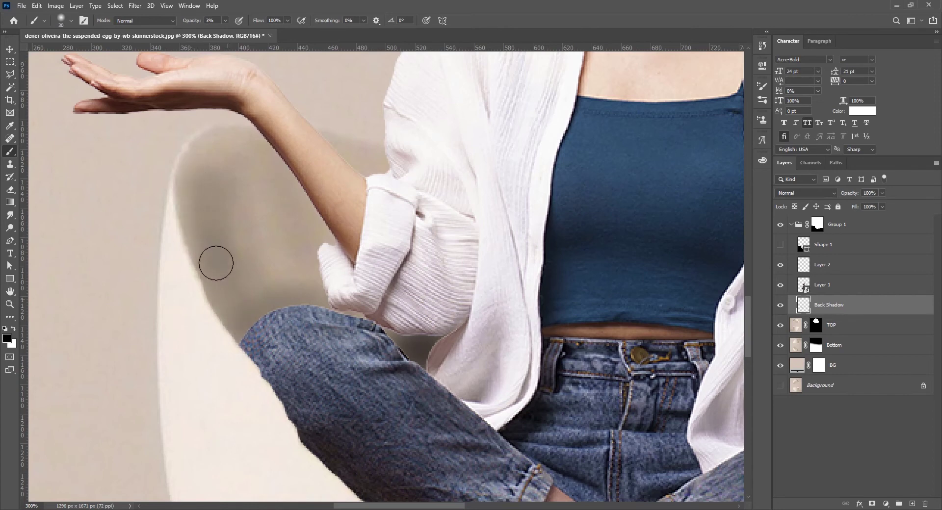
alt+click(471, 375)
alt+click(471, 376)
alt+click(471, 376)
drag(471, 375, 229, 251)
ctrl+click(204, 212)
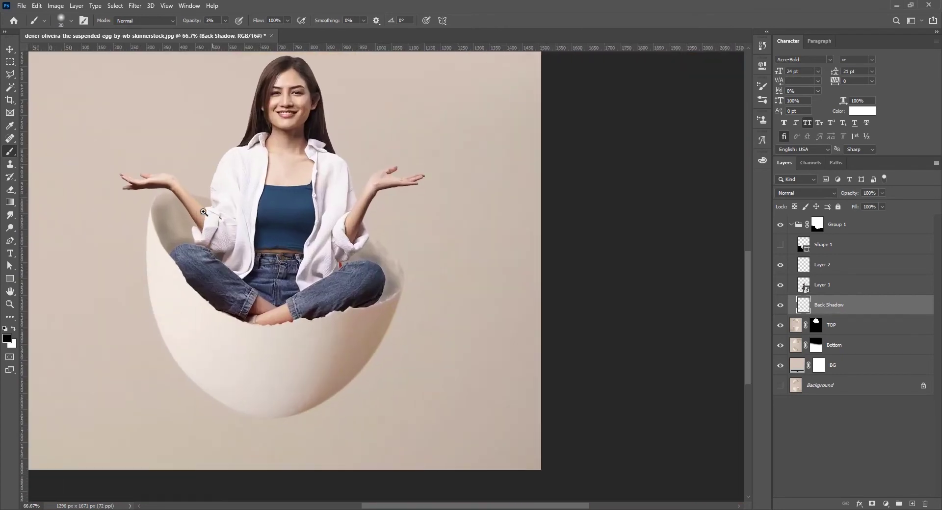
ctrl+click(203, 212)
ctrl+click(203, 212)
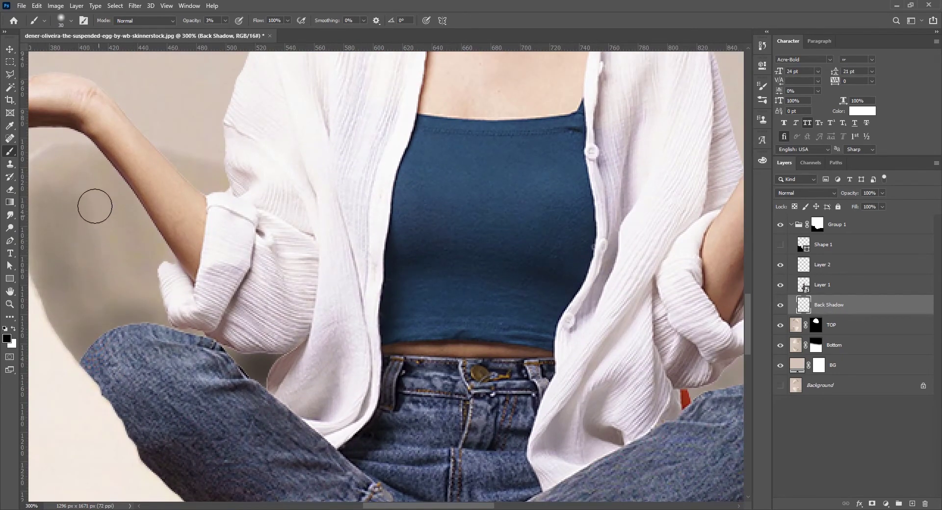
scroll(388, 433, down, 5)
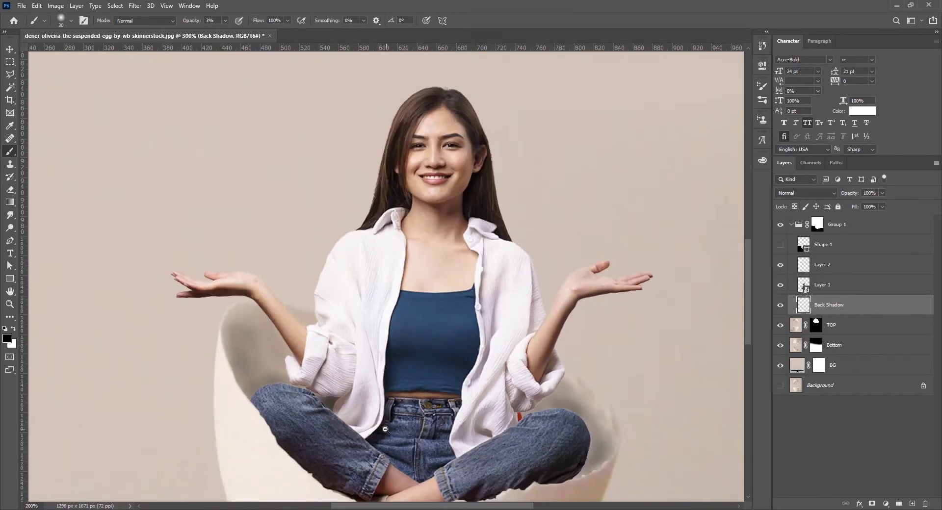
scroll(338, 432, up, 4)
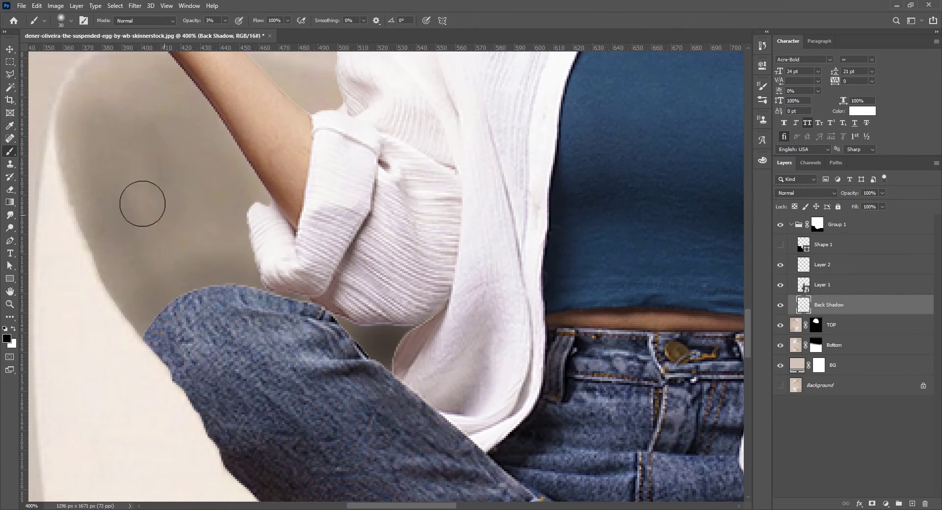
scroll(491, 364, down, 4)
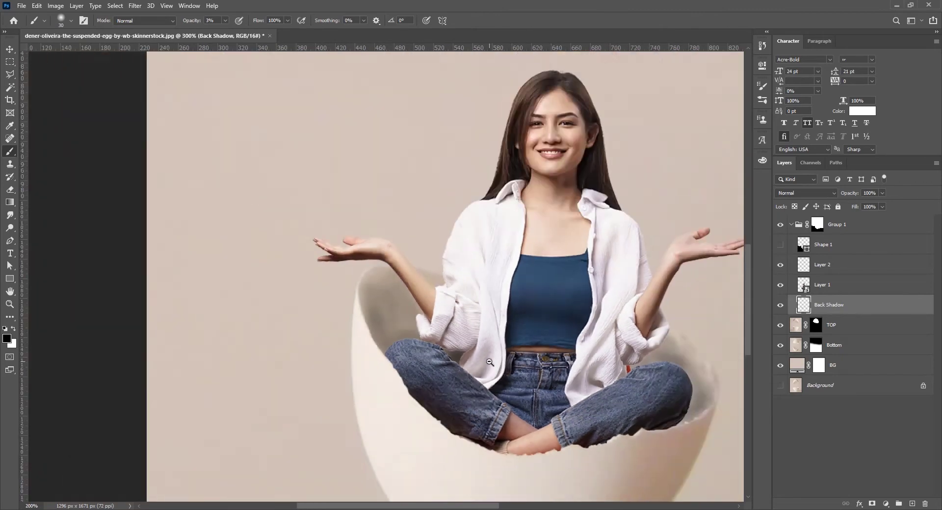
drag(532, 331, 423, 257)
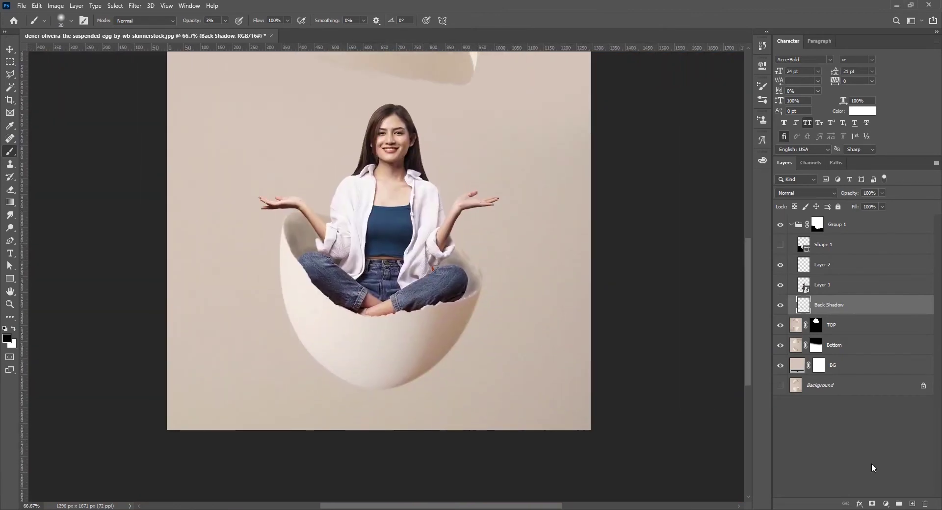
- Compare the Back Shadow layer on and off and reduce its opacity to 55%
click(840, 427)
click(802, 305)
click(781, 306)
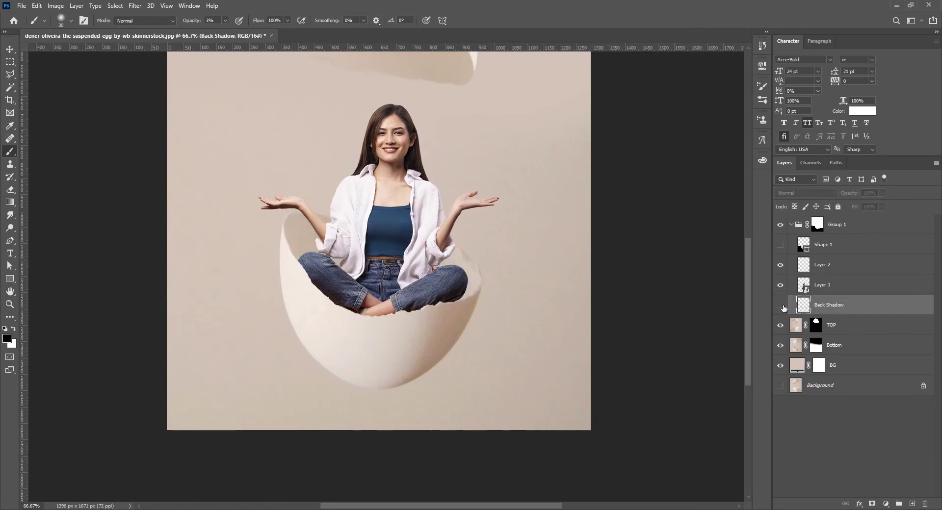
click(780, 306)
drag(847, 193, 824, 195)
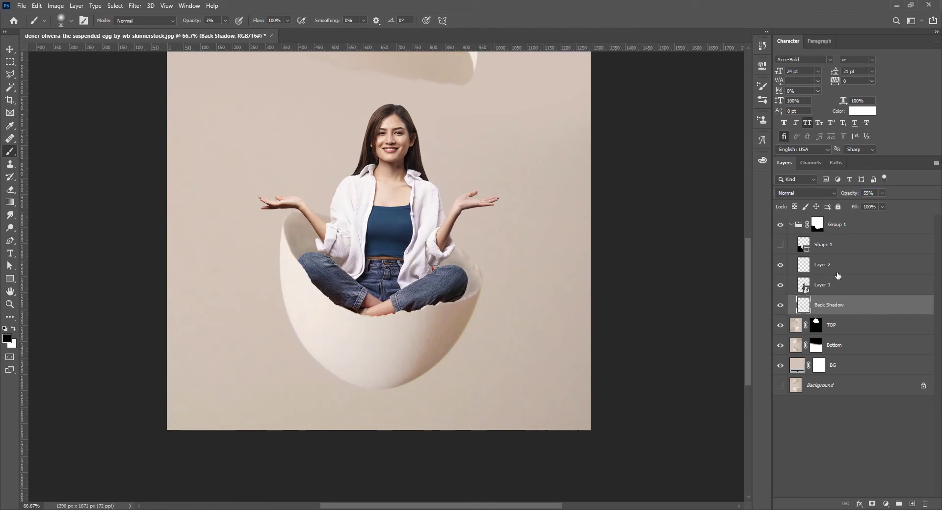
click(845, 444)
scroll(427, 319, up, 2)
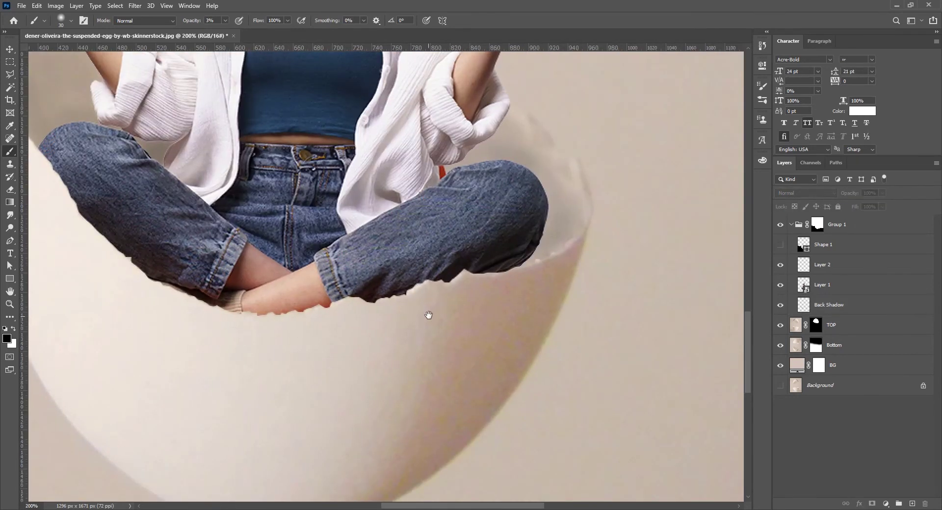
- Rename Layer 1 with the model's first name
click(834, 290)
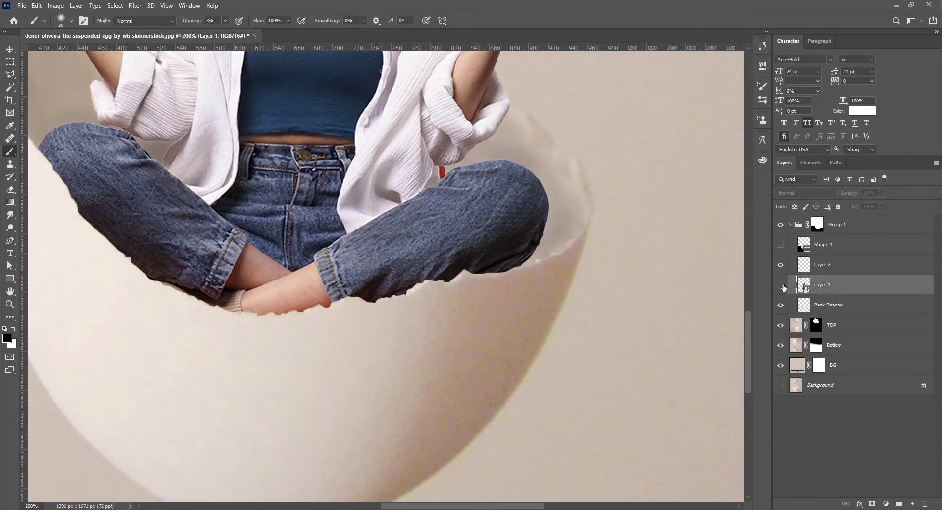
double_click(823, 284)
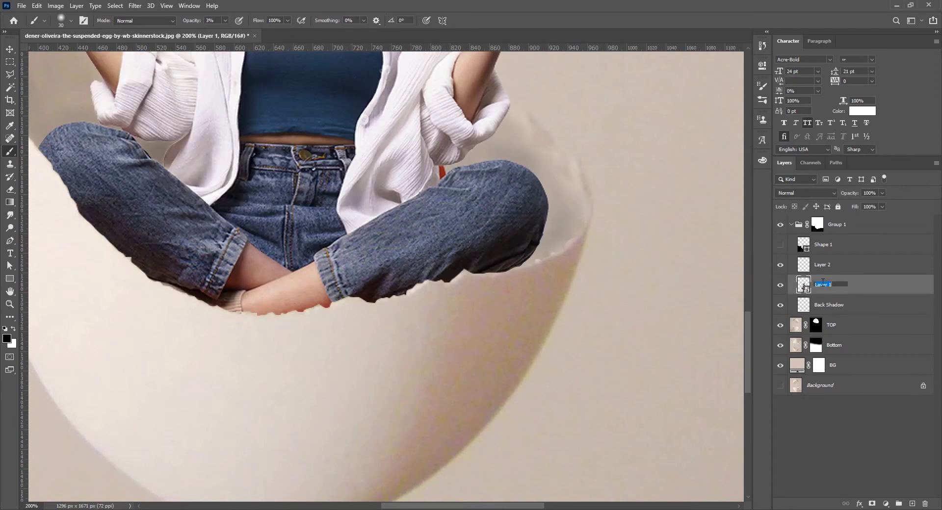
text(Malika)
key(Return)
scroll(448, 213, down, 2)
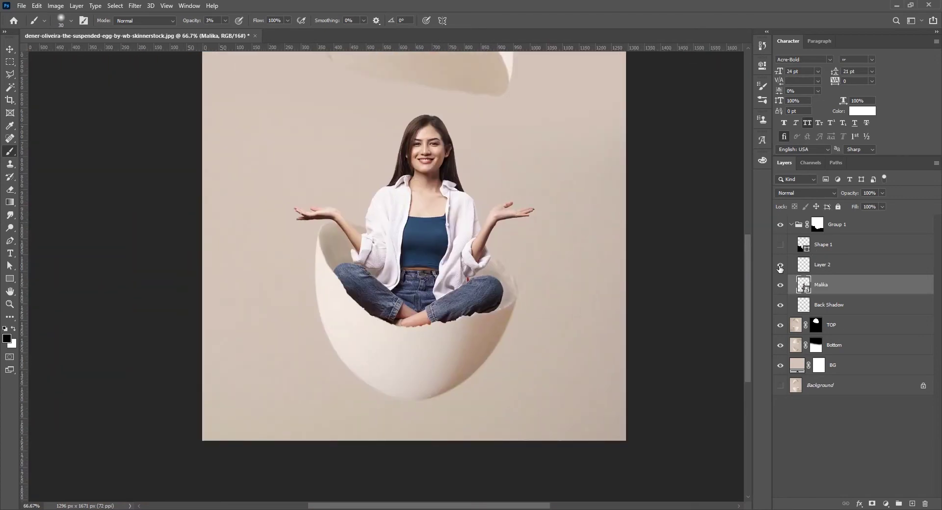
scroll(582, 258, up, 2)
- Select Layer 2 and begin renaming it
click(841, 264)
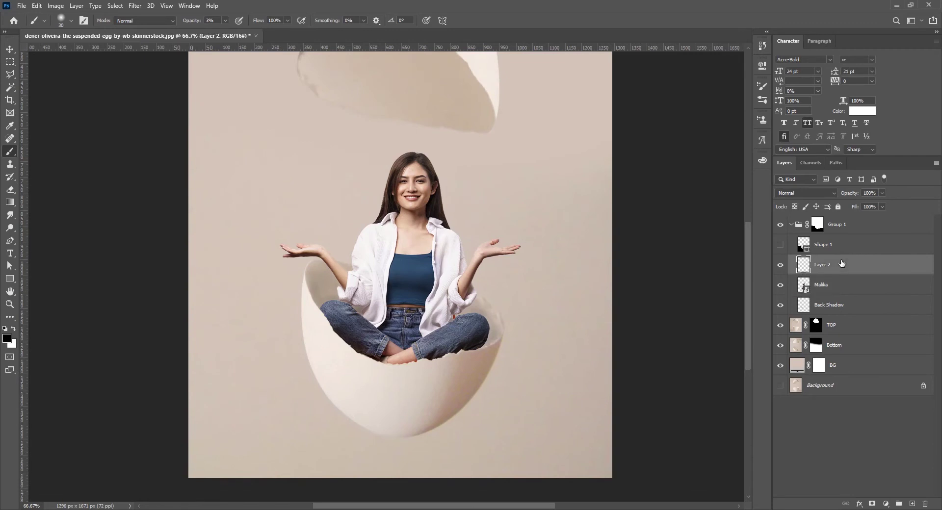
key(ctrl+t)
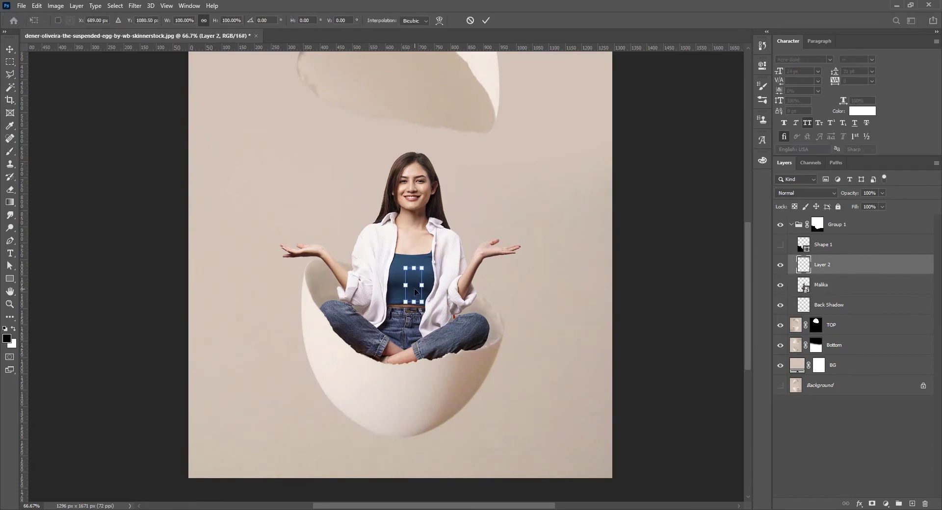
key(Return)
key(b)
double_click(822, 265)
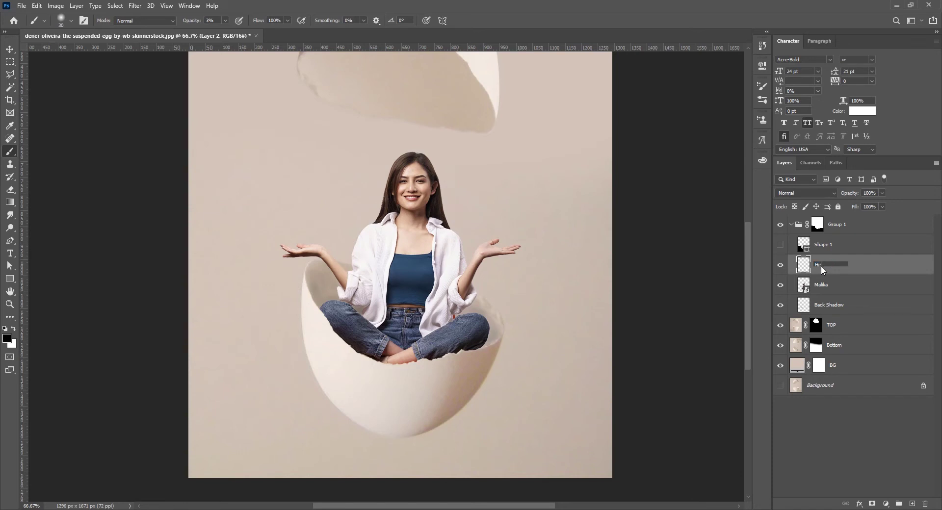
- Link the Heal layer together with the model's layer
shift+click(839, 290)
click(845, 504)
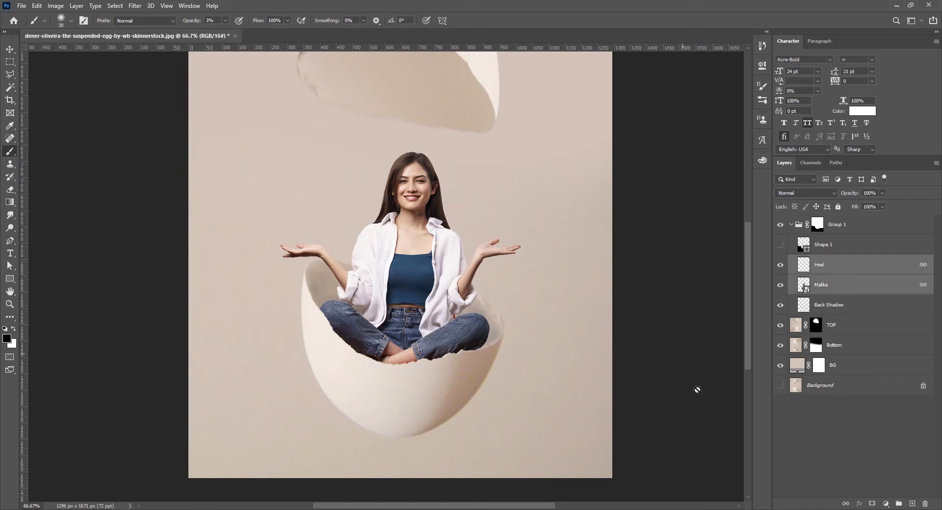
click(843, 454)
- Zoom in on the crossed legs and add a new empty layer above Heal
ctrl+click(357, 332)
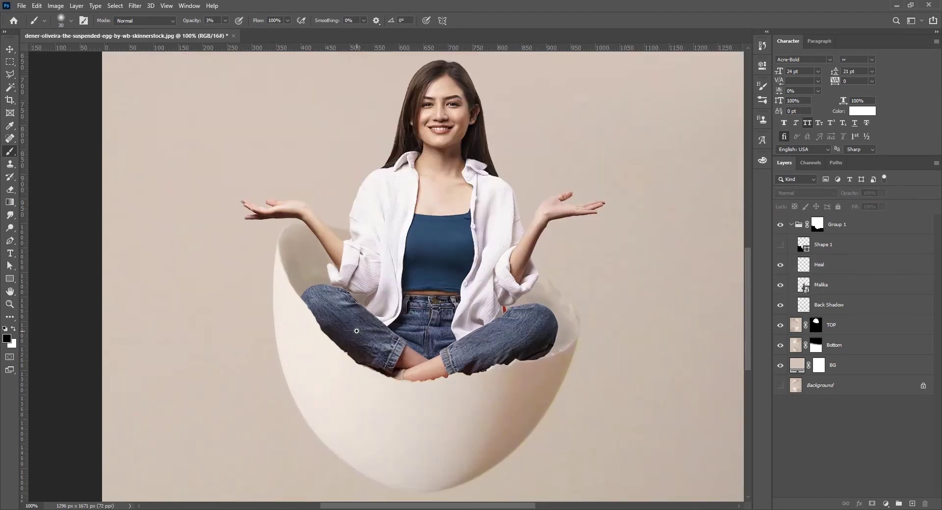
ctrl+click(357, 331)
drag(361, 331, 335, 327)
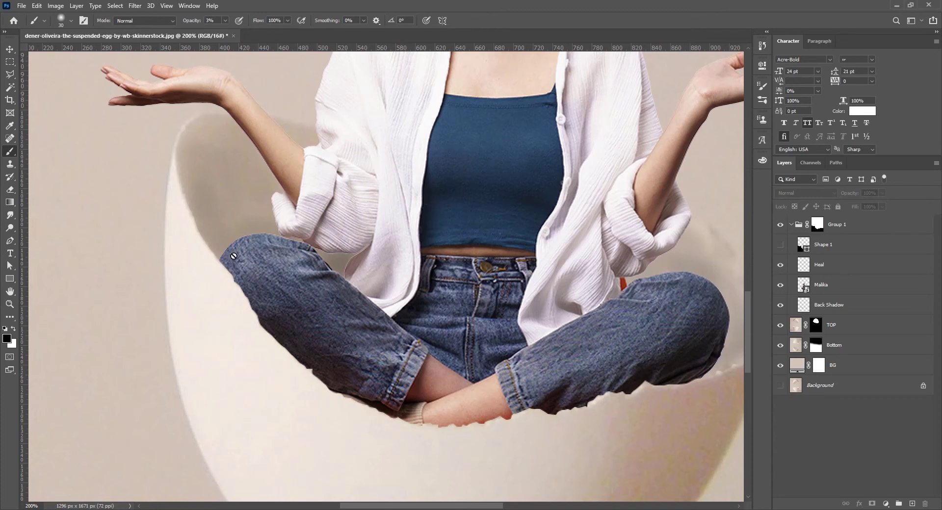
drag(683, 362, 612, 336)
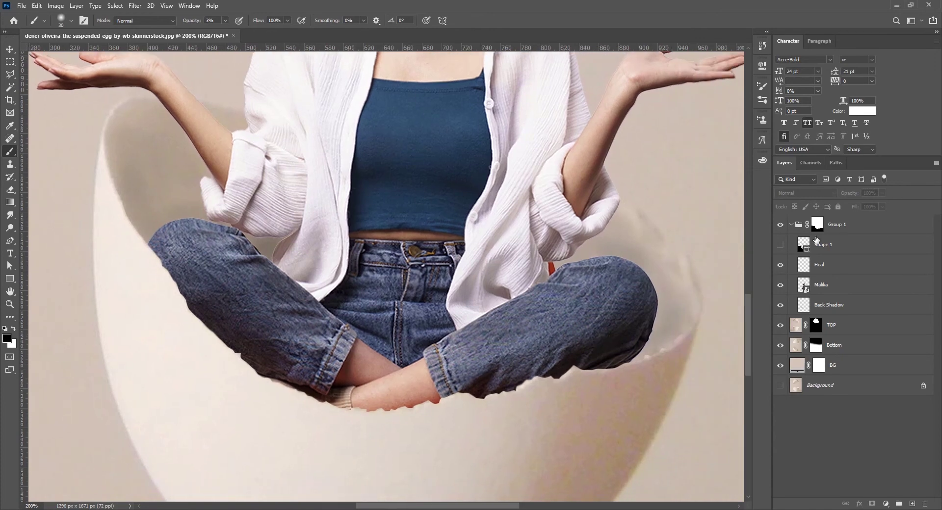
click(841, 264)
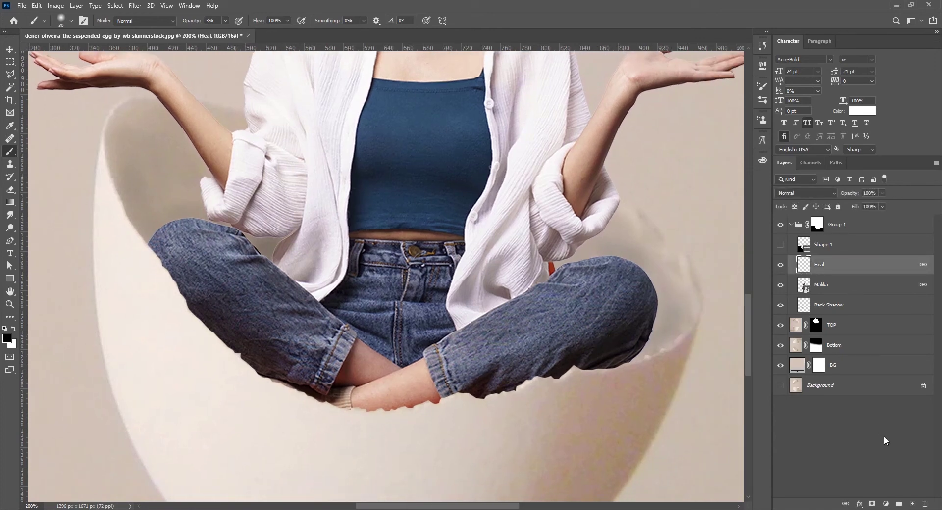
click(910, 503)
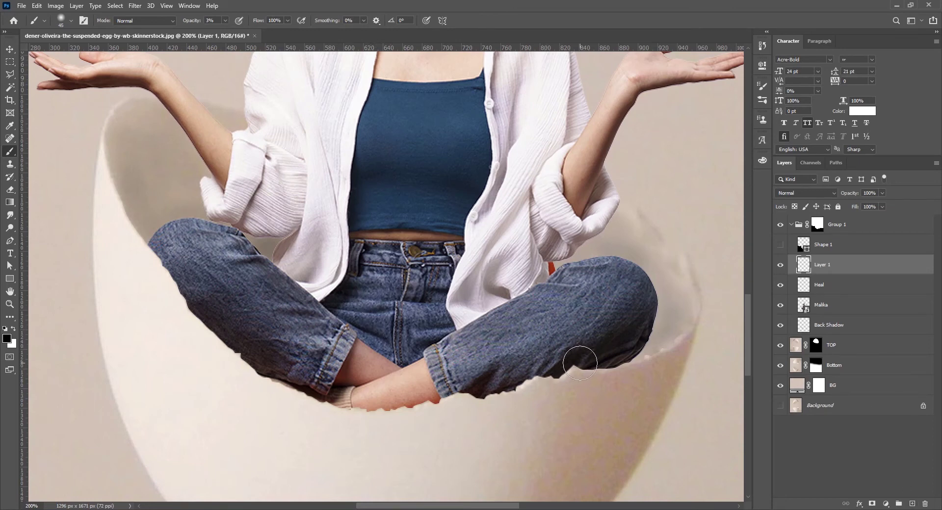
- Paint faint shadow over the jeans and the left knee edge at 8% brush opacity
drag(580, 358, 573, 339)
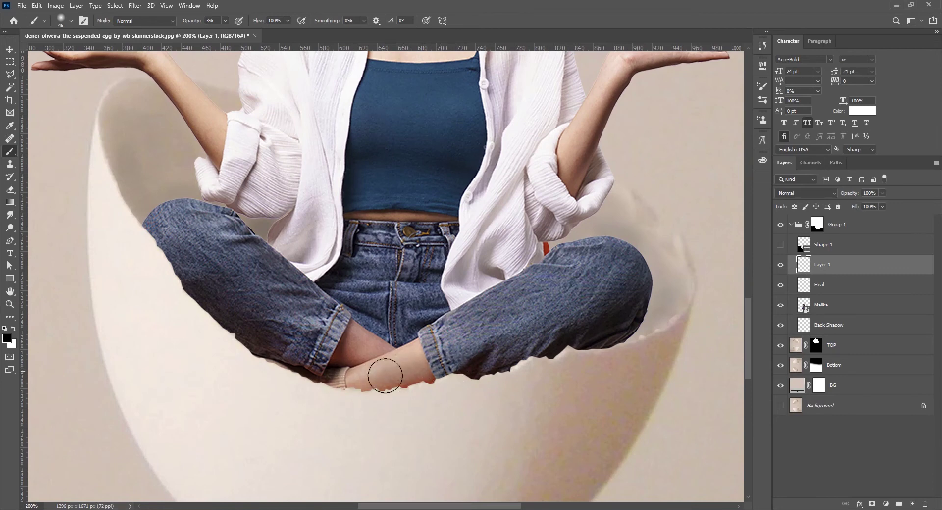
drag(187, 20, 189, 21)
mouse_move(151, 228)
mouse_down()
mouse_move(205, 280)
mouse_move(196, 286)
mouse_move(338, 404)
mouse_move(253, 323)
mouse_move(281, 363)
mouse_move(206, 304)
mouse_move(309, 381)
mouse_move(288, 336)
mouse_move(389, 387)
mouse_move(264, 351)
mouse_move(400, 392)
mouse_move(498, 382)
mouse_move(299, 409)
mouse_move(461, 391)
mouse_move(501, 377)
mouse_move(474, 363)
mouse_move(503, 351)
mouse_move(539, 365)
mouse_move(616, 346)
mouse_move(619, 309)
mouse_move(616, 322)
mouse_move(630, 316)
mouse_move(427, 383)
mouse_move(455, 388)
mouse_move(454, 400)
mouse_move(362, 394)
mouse_move(372, 386)
mouse_move(371, 402)
mouse_move(278, 381)
mouse_move(230, 348)
mouse_move(224, 337)
mouse_move(277, 370)
mouse_move(199, 322)
mouse_move(133, 220)
mouse_move(202, 271)
mouse_move(196, 281)
mouse_move(157, 271)
mouse_move(424, 394)
mouse_move(289, 367)
mouse_move(531, 354)
mouse_move(397, 354)
mouse_up()
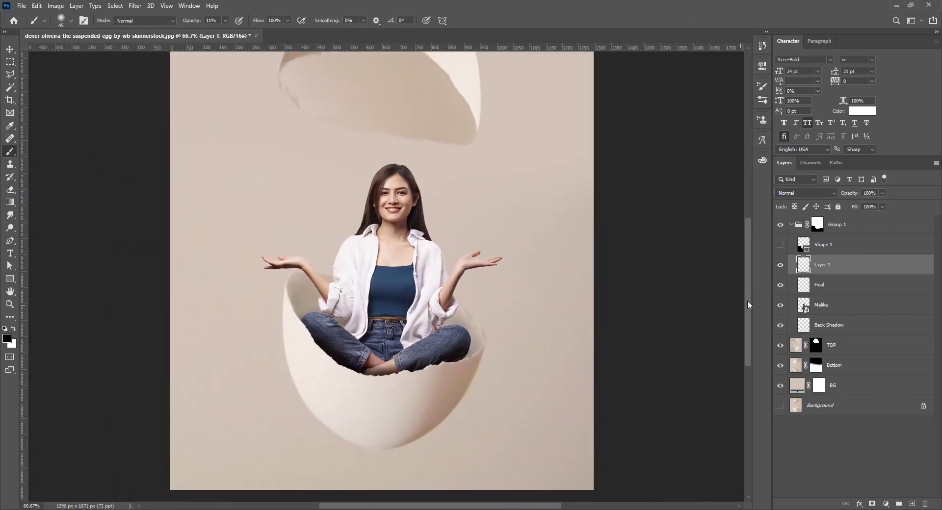
- Toggle the new shadow layer to compare, then zoom out to the whole poster
click(780, 266)
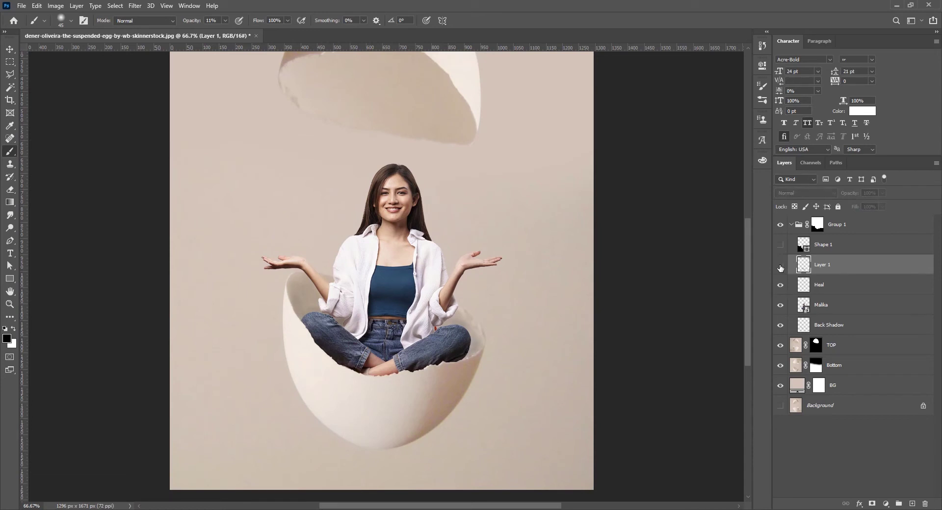
click(780, 266)
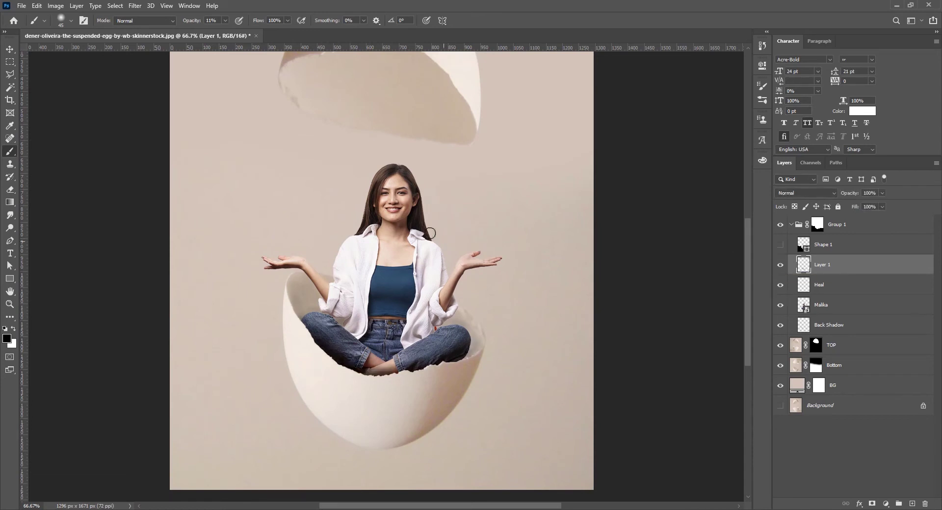
drag(422, 225, 399, 294)
key(ctrl+minus)
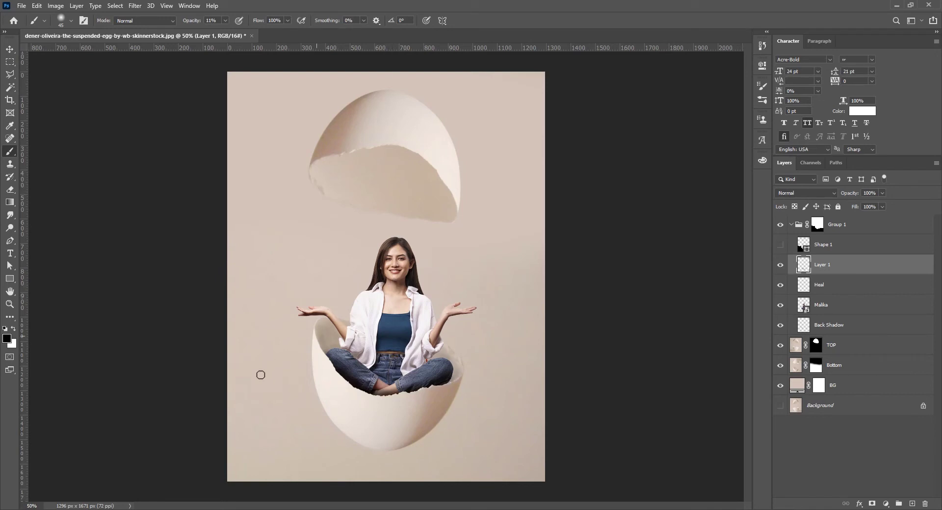
mouse_move(131, 509)
click(822, 435)
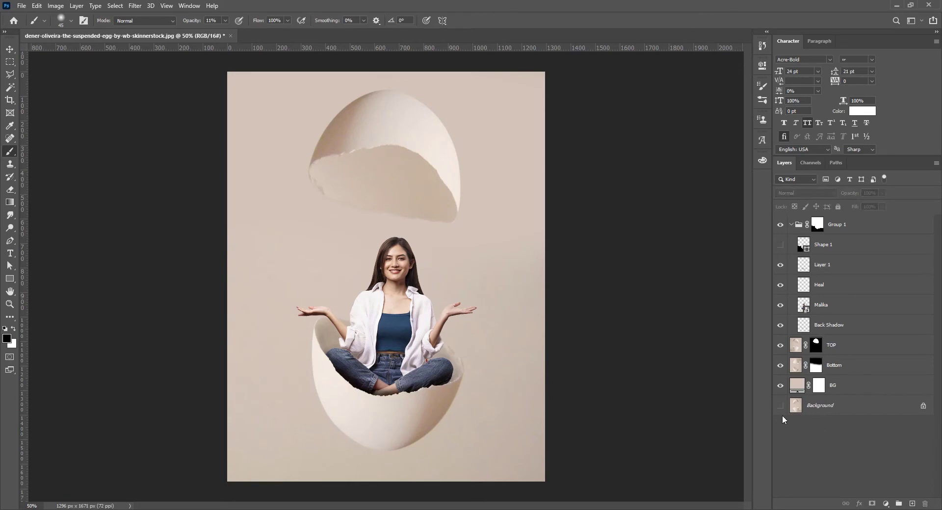
scroll(440, 316, up, 2)
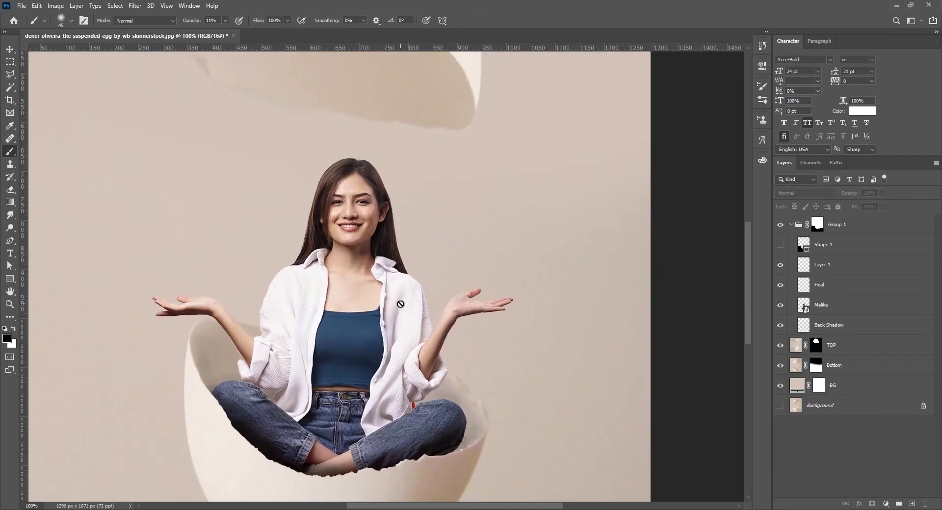
- Type a white BREAKING headline on the canvas at 263 pt
key(t)
click(163, 220)
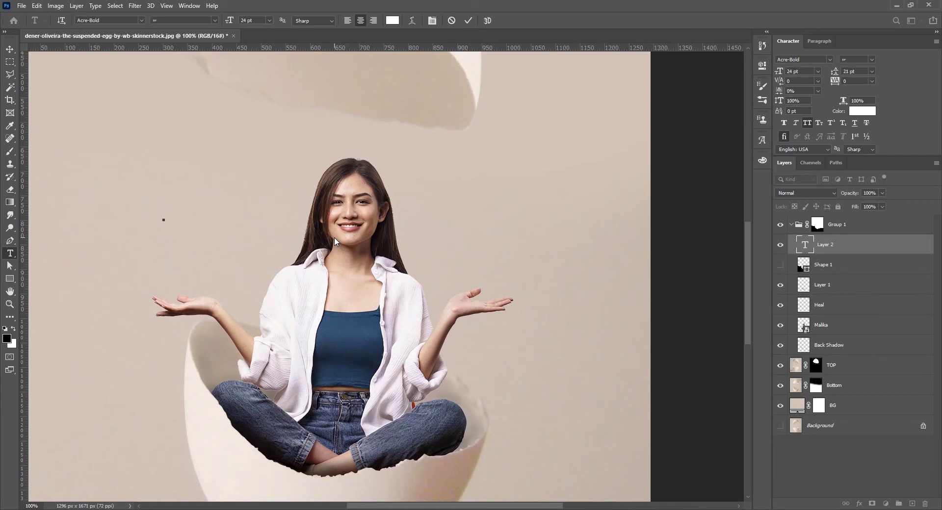
text(BREAKING)
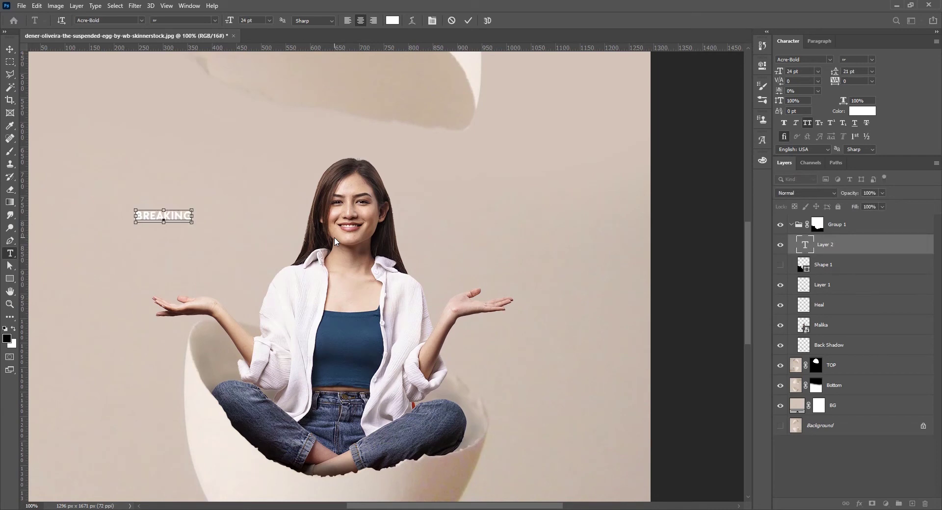
key(ctrl+a)
drag(229, 23, 452, 303)
click(10, 49)
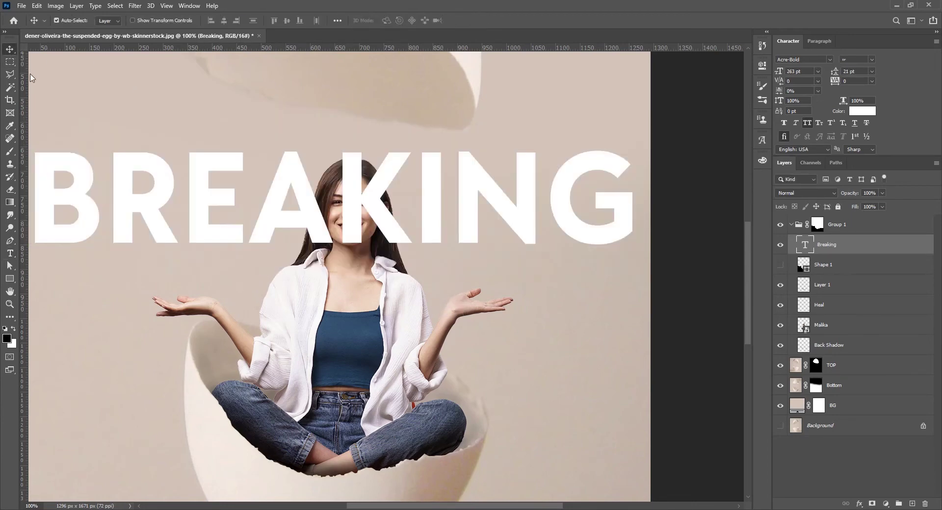
- Scale BREAKING to about 81% and centre it above the model's head
key(ctrl+minus)
drag(432, 234, 420, 238)
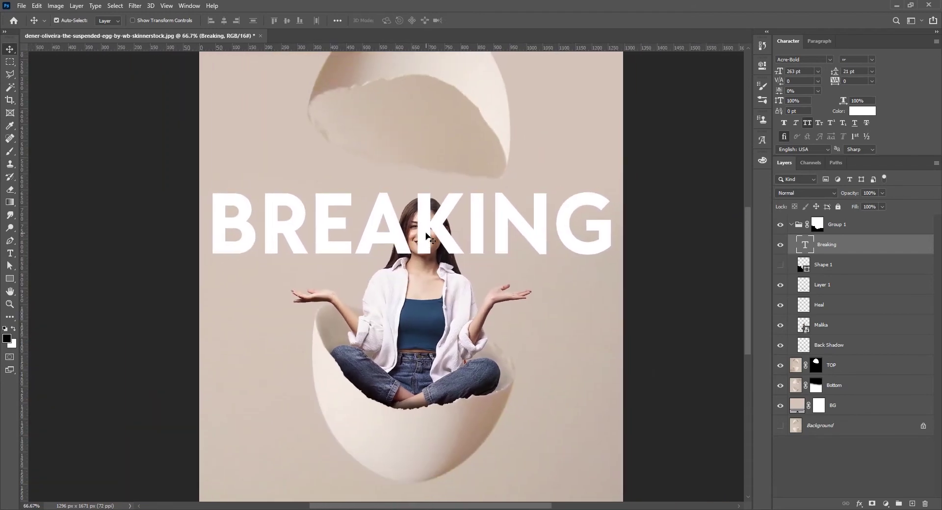
key(ctrl+t)
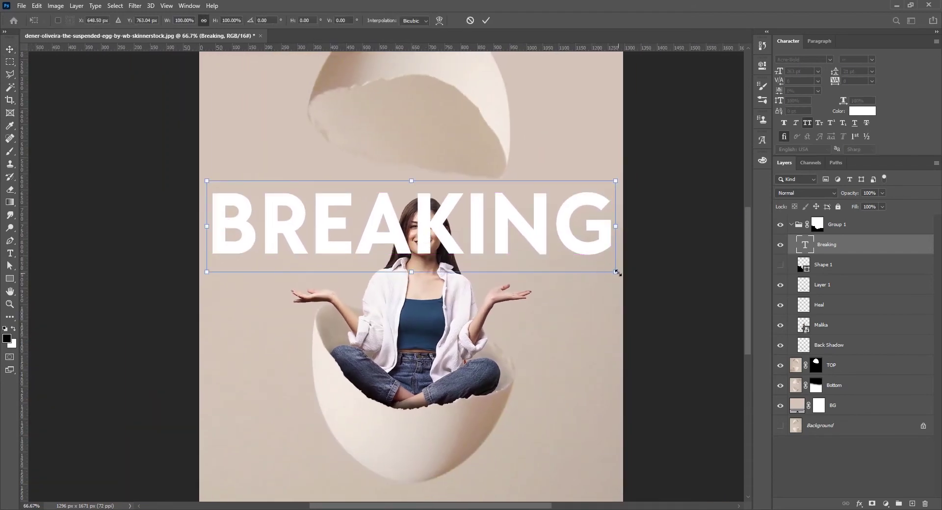
drag(618, 272, 536, 255)
drag(419, 230, 455, 216)
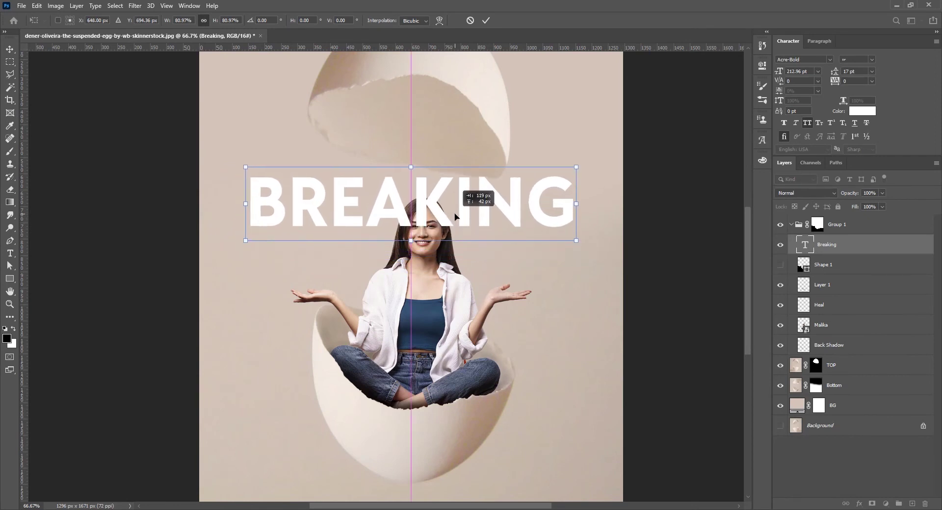
key(Return)
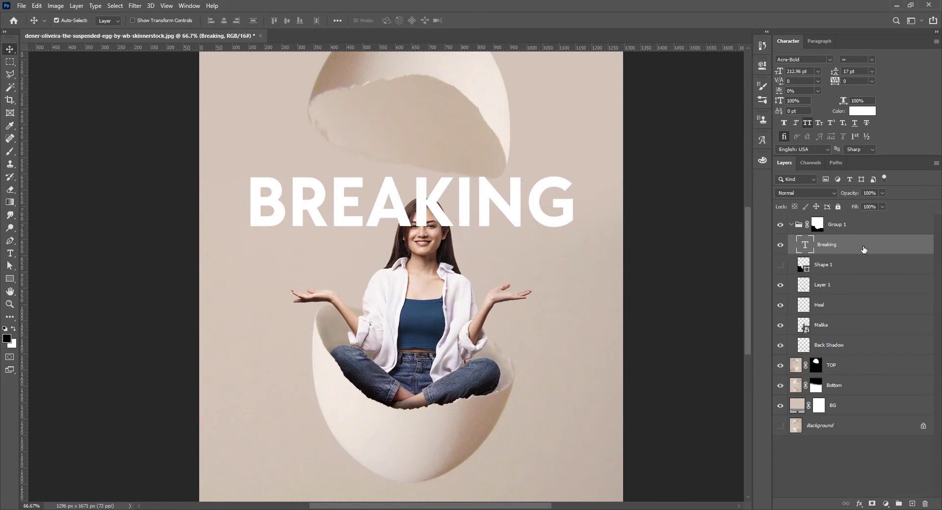
- Move the Breaking layer below Malika and nudge the headline slightly up and right
drag(867, 328, 866, 331)
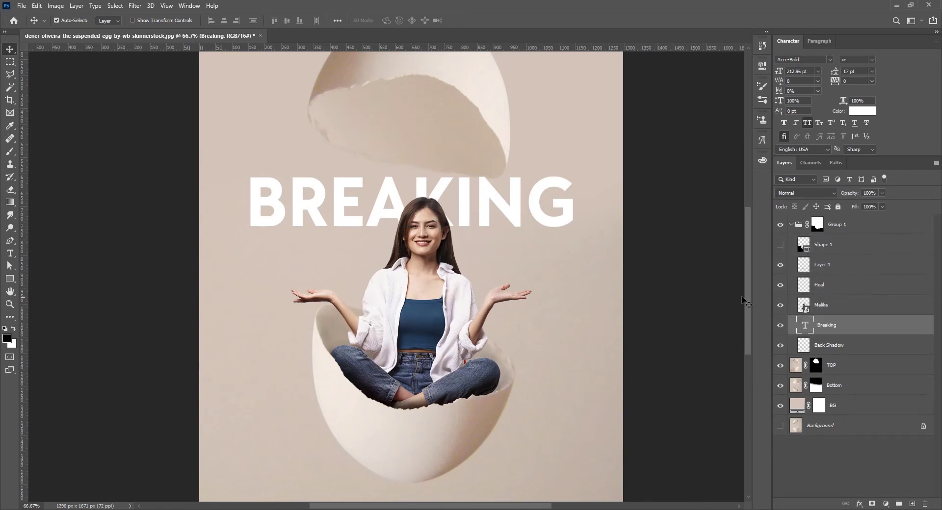
scroll(480, 206, up, 1)
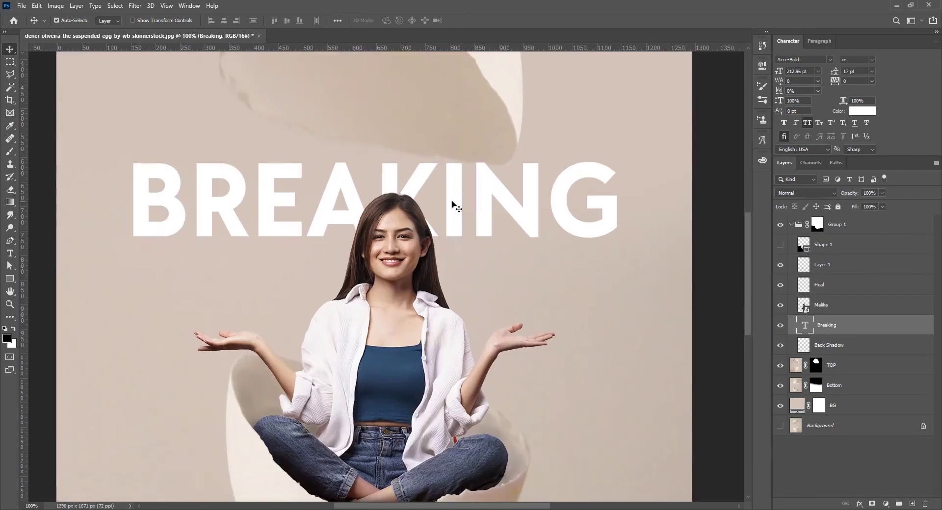
drag(454, 201, 441, 187)
scroll(466, 196, down, 1)
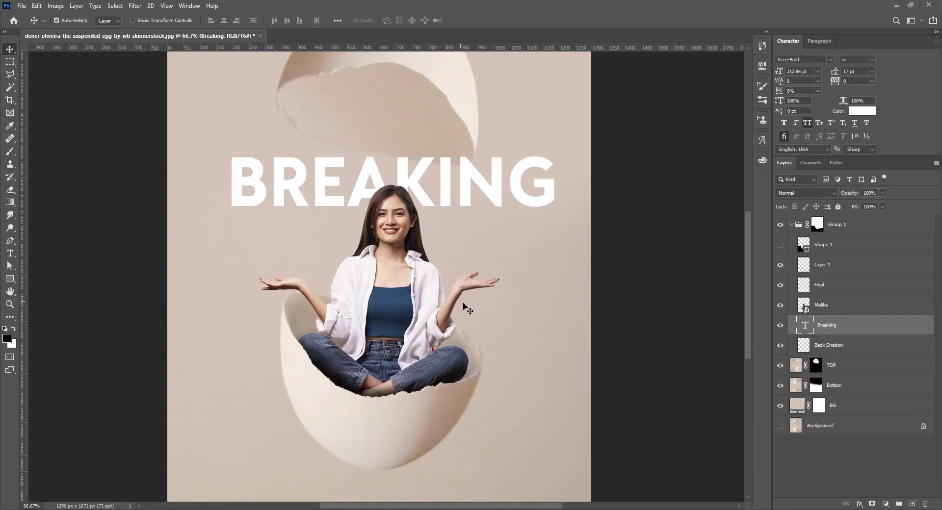
key(ctrl+1)
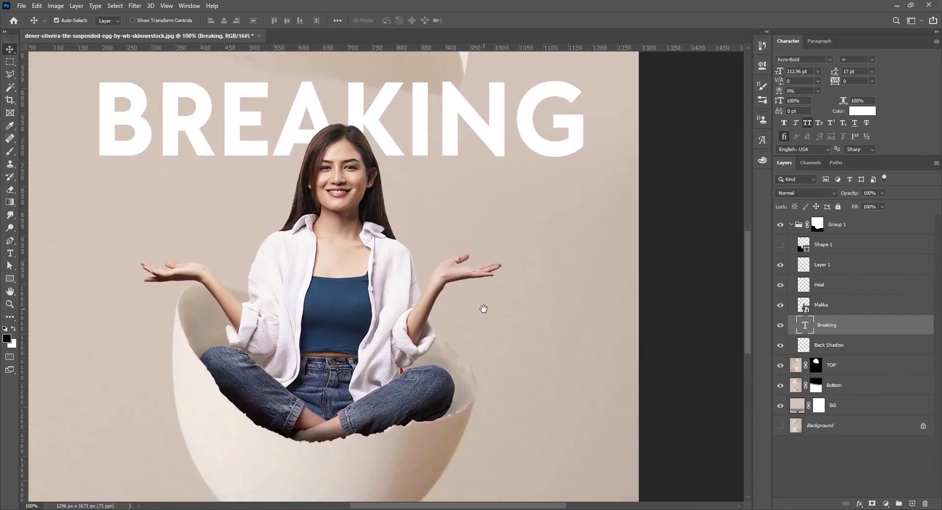
- Type a second text line, BOUNDRIES, below BREAKING
key(t)
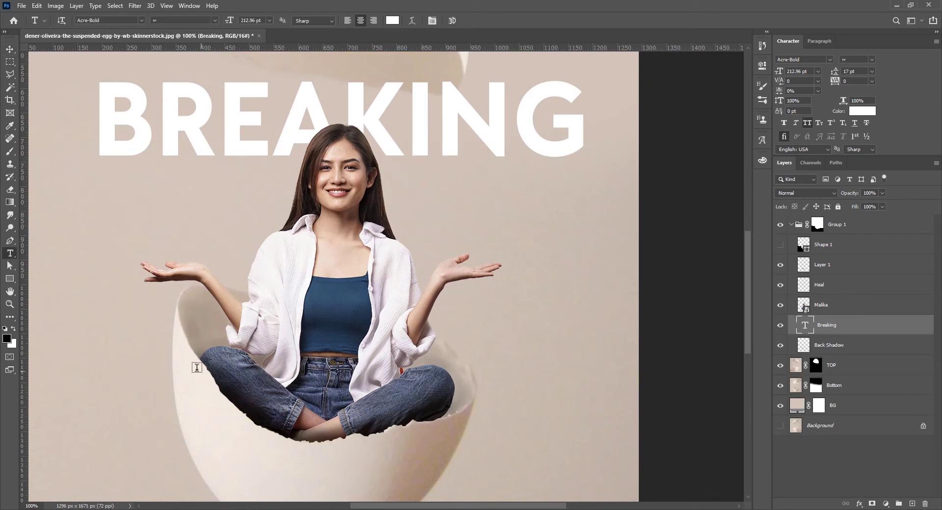
click(187, 361)
text(B)
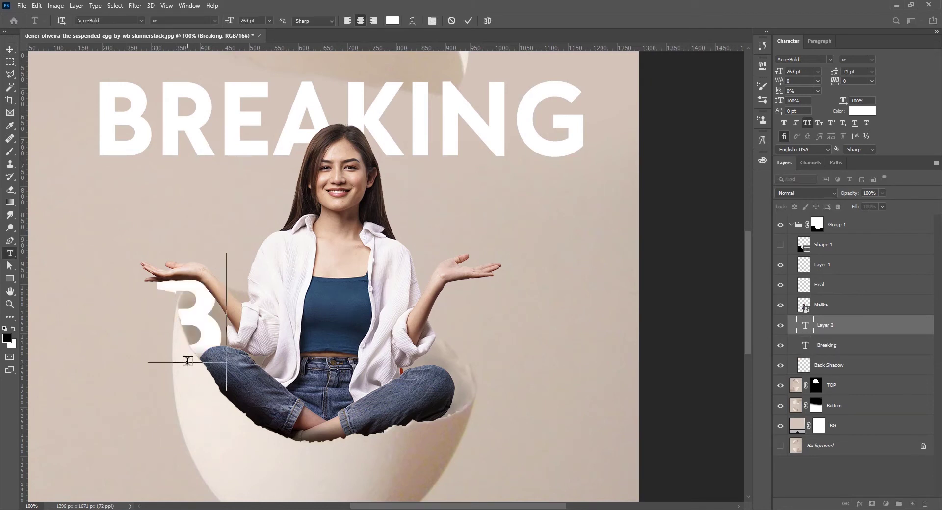
text(oundriES)
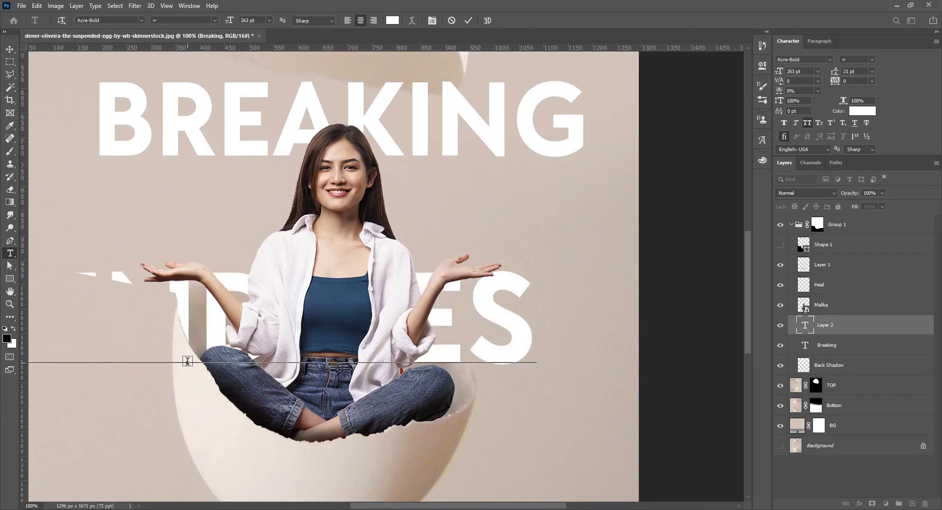
drag(561, 401, 605, 323)
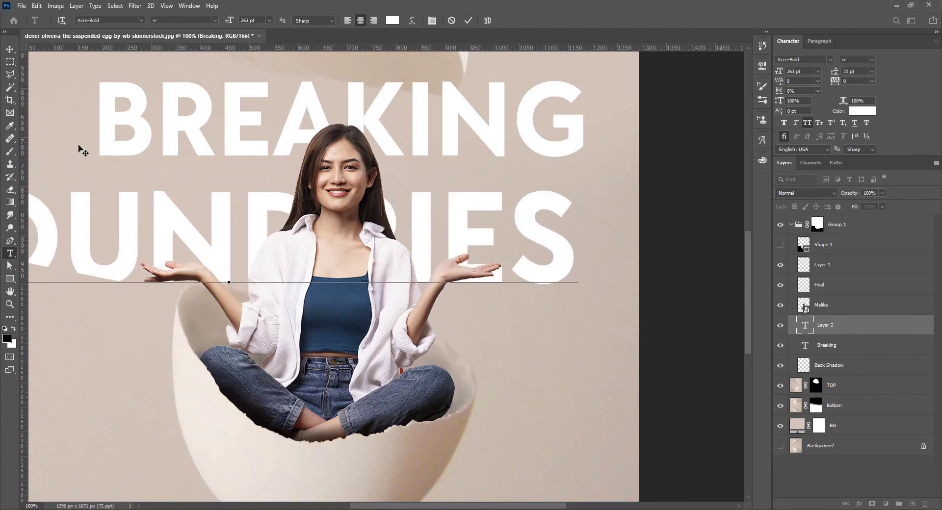
click(10, 49)
- Move the Boundries layer to the top, scale it to about 46%, and place it near the egg's bottom
drag(826, 324, 828, 261)
drag(379, 254, 468, 270)
scroll(448, 289, down, 1)
drag(838, 265, 838, 216)
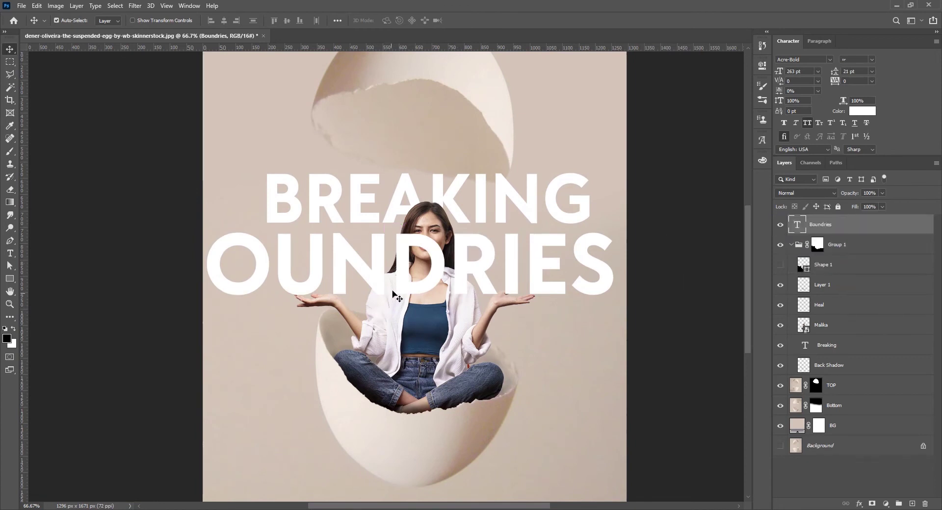
key(ctrl+t)
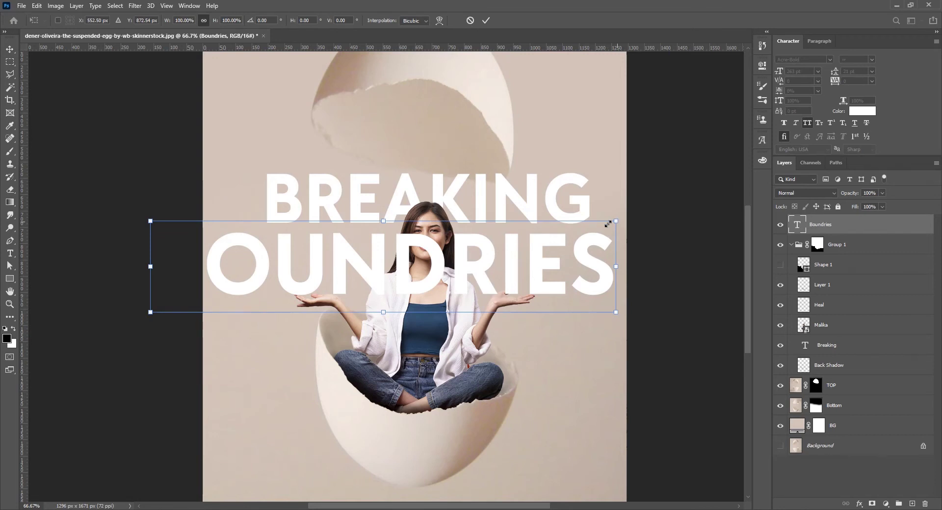
drag(608, 224, 365, 269)
drag(310, 287, 431, 352)
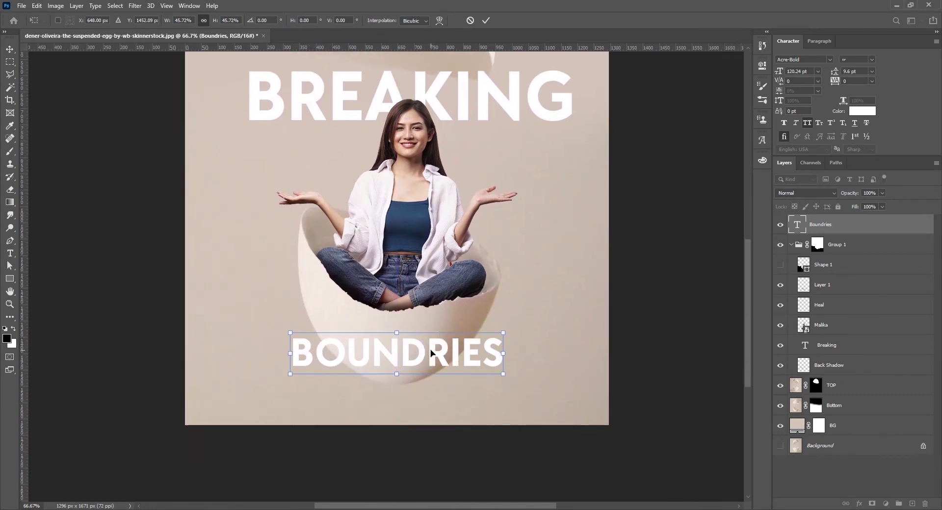
key(Return)
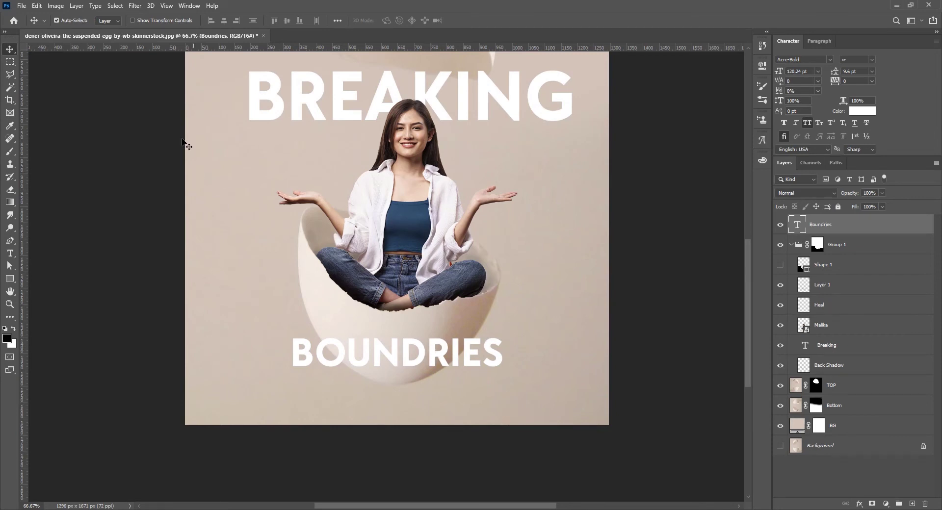
click(55, 5)
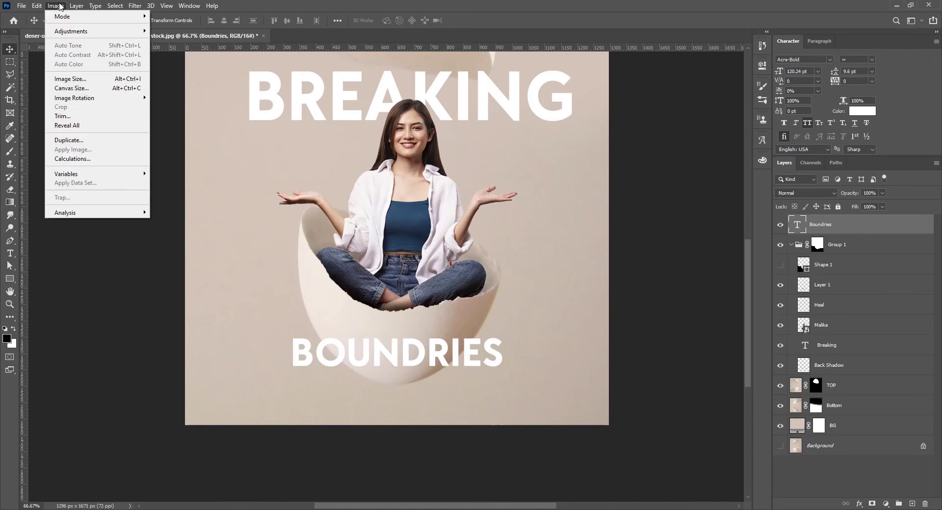
- With the Type tool, select the Boundries layer and select all of its text
mouse_move(76, 6)
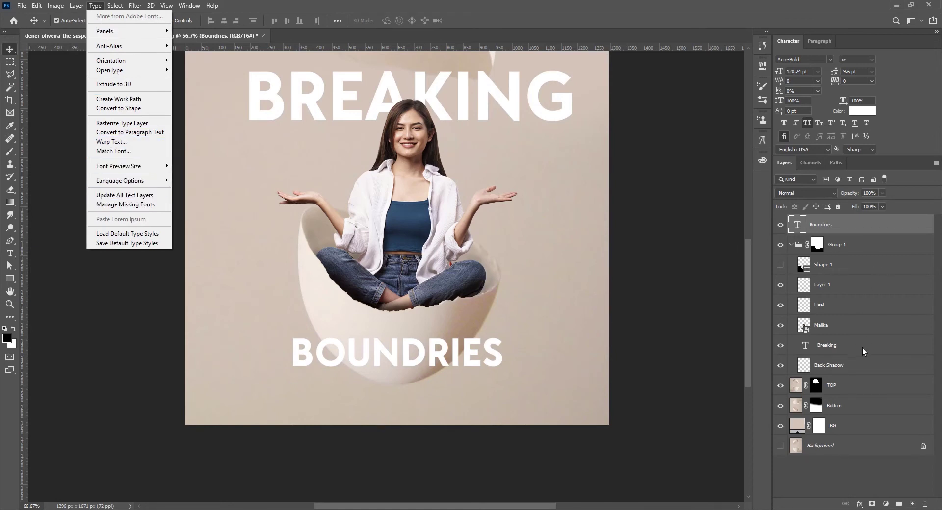
click(851, 357)
ctrl+click(848, 348)
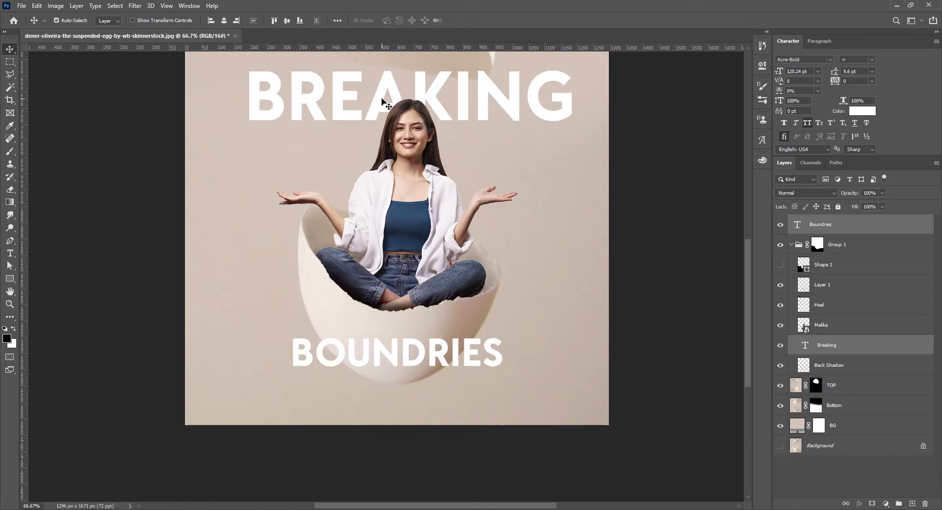
key(t)
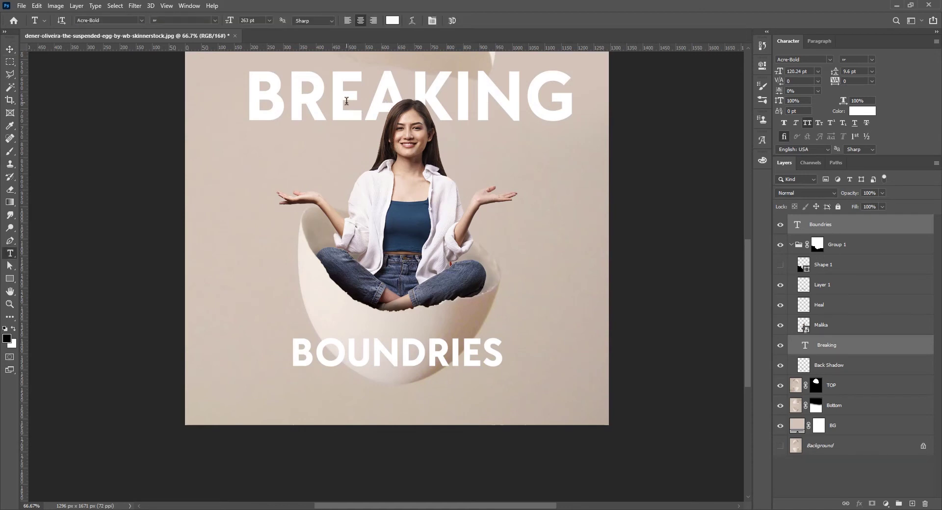
click(893, 347)
click(853, 226)
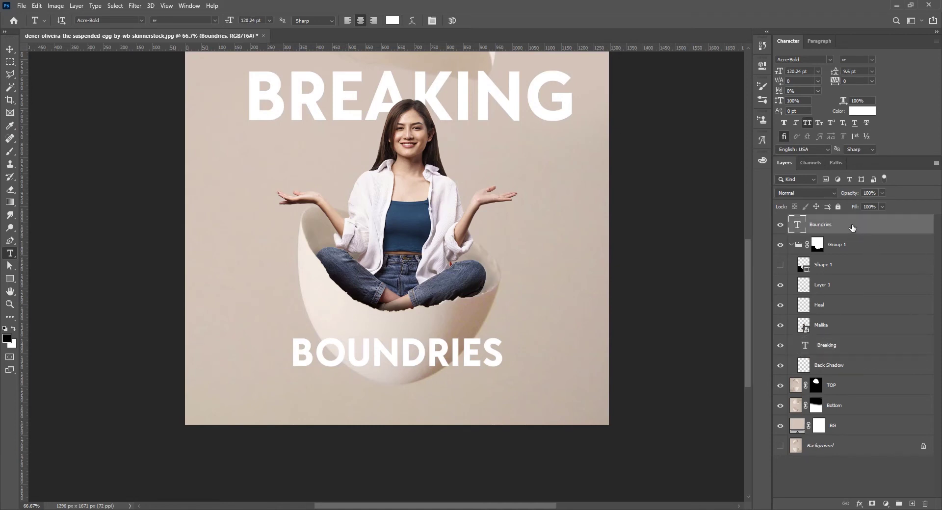
click(836, 349)
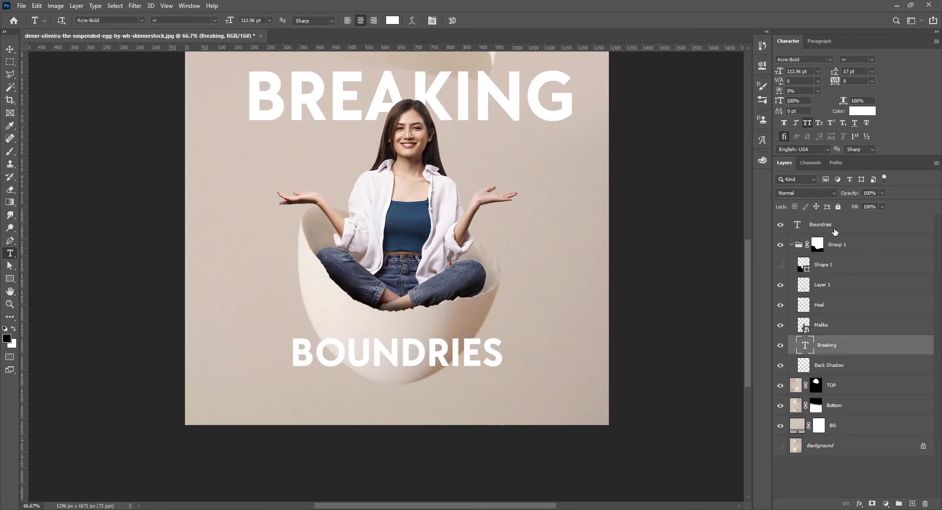
click(834, 229)
click(401, 357)
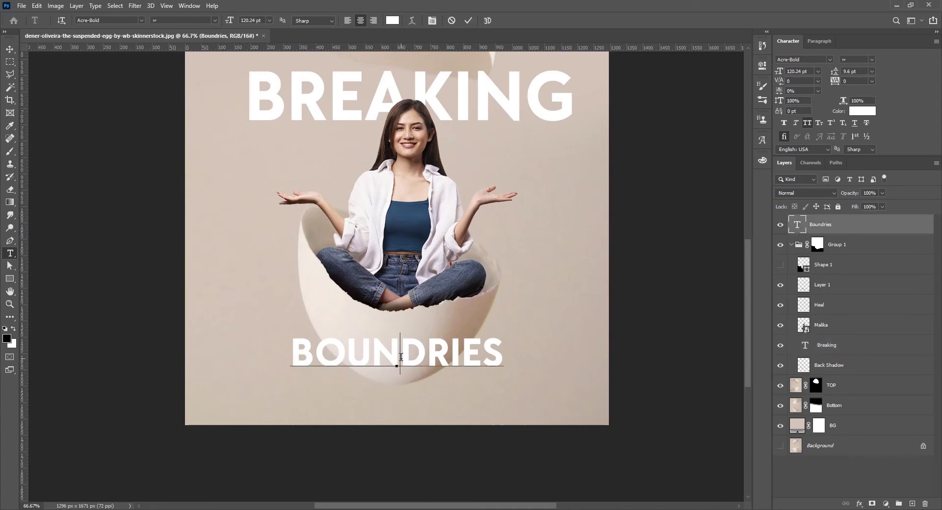
key(ctrl+a)
- Spell-check the lower headline and change BOUNDRIES to Boundaries
right_click(401, 357)
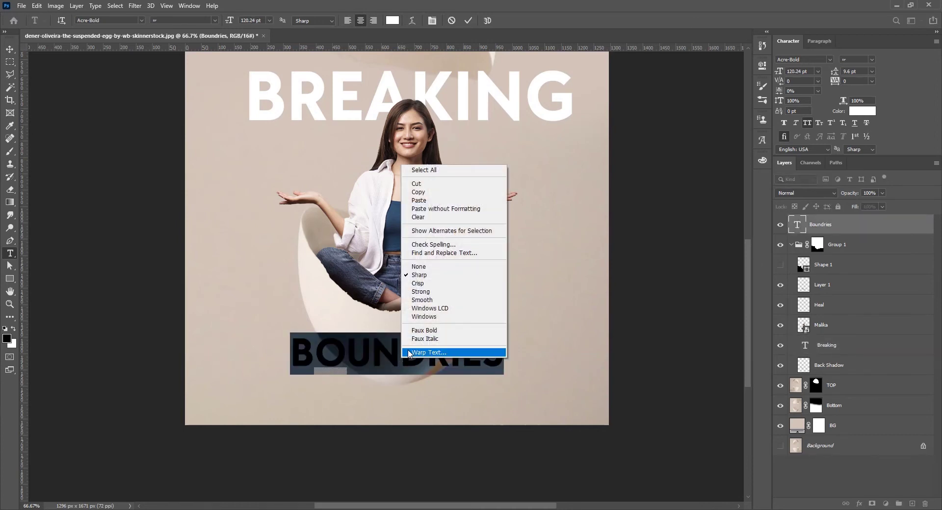
click(433, 244)
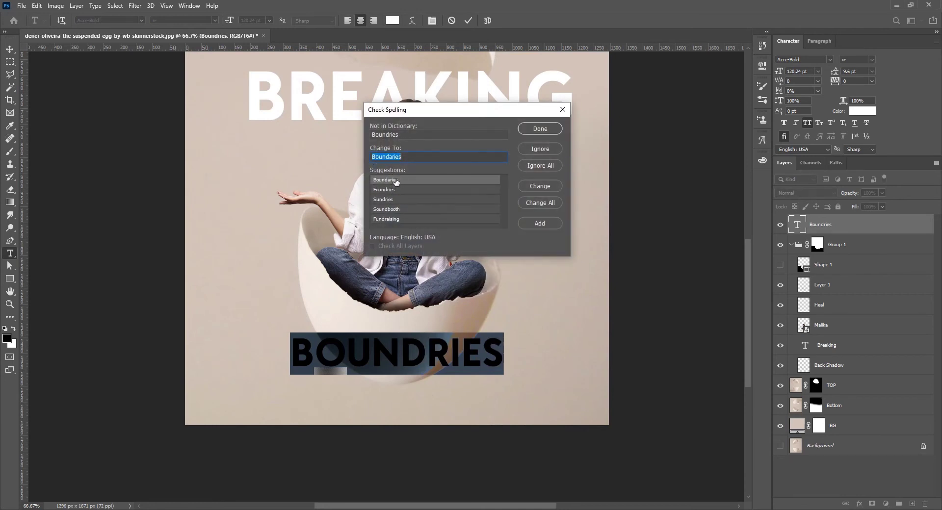
click(540, 186)
click(443, 193)
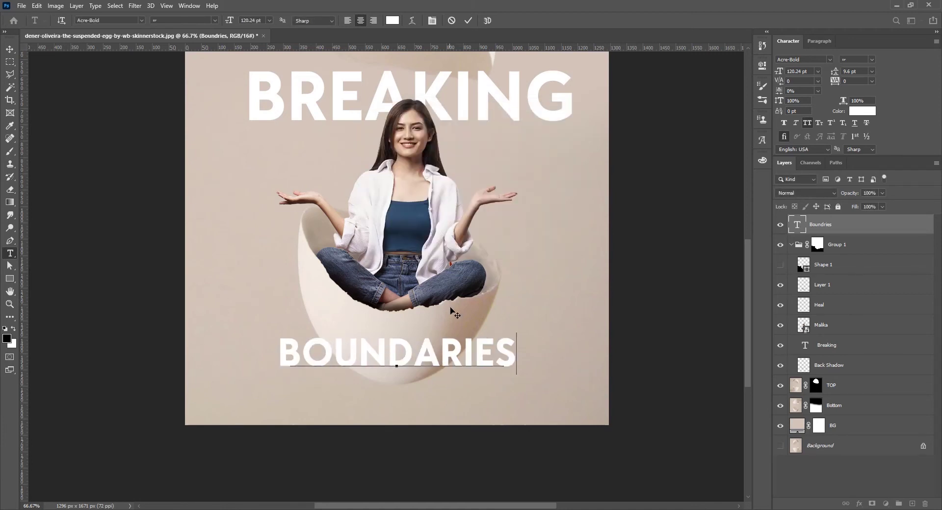
click(10, 49)
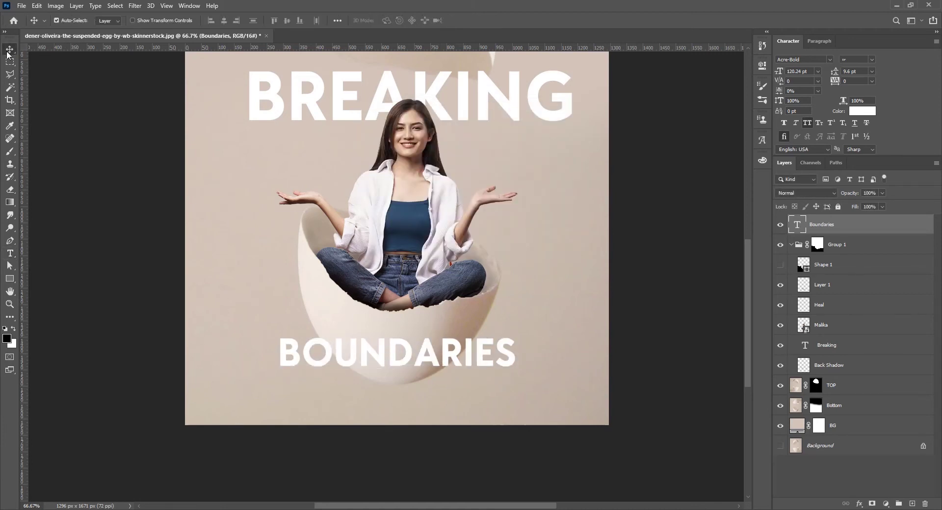
- Spell-check the BREAKING headline, confirm it is correct, and commit
drag(444, 183, 418, 243)
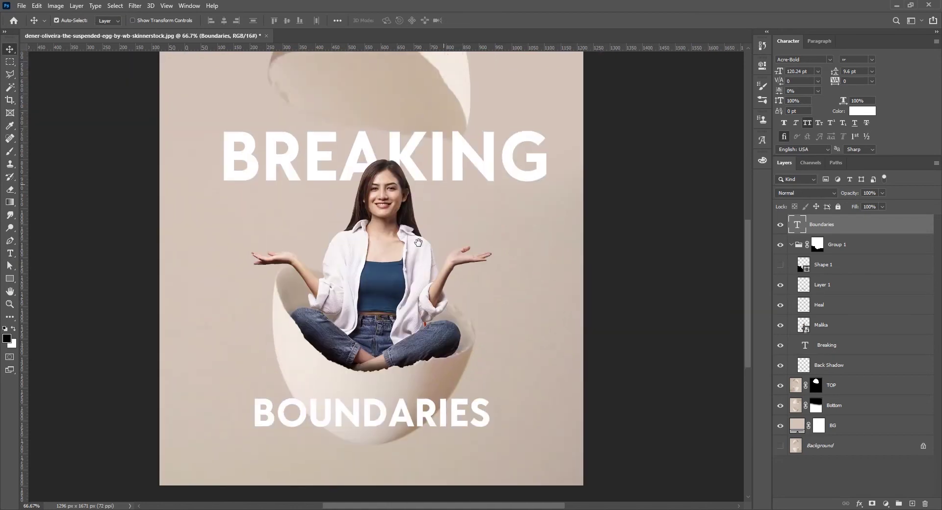
click(509, 157)
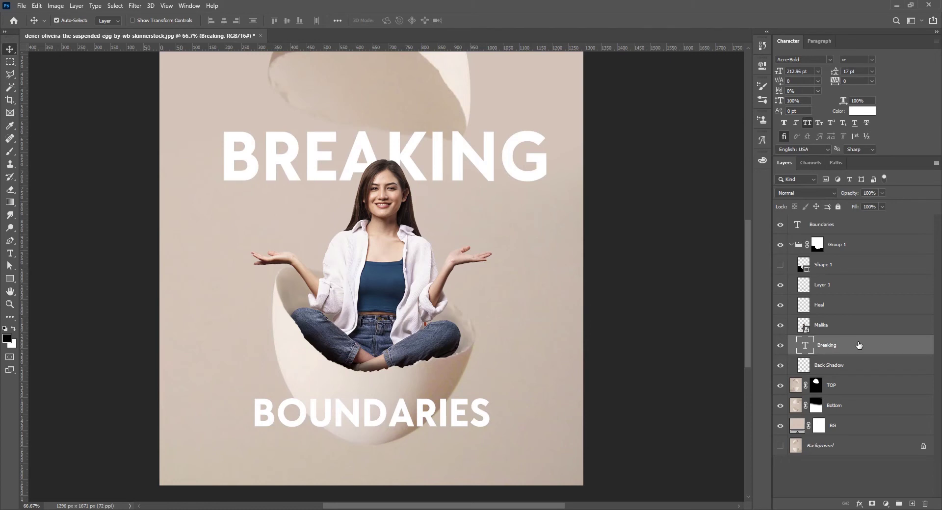
double_click(495, 159)
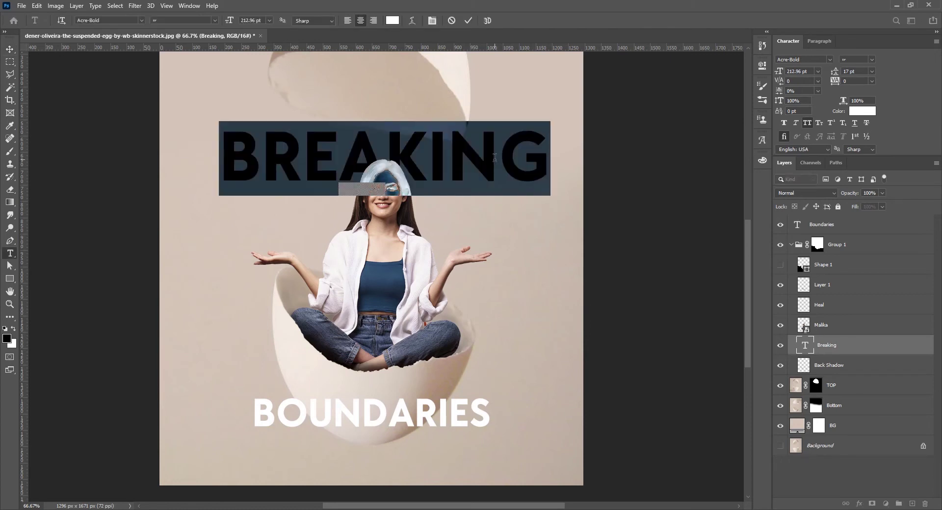
right_click(494, 158)
click(525, 242)
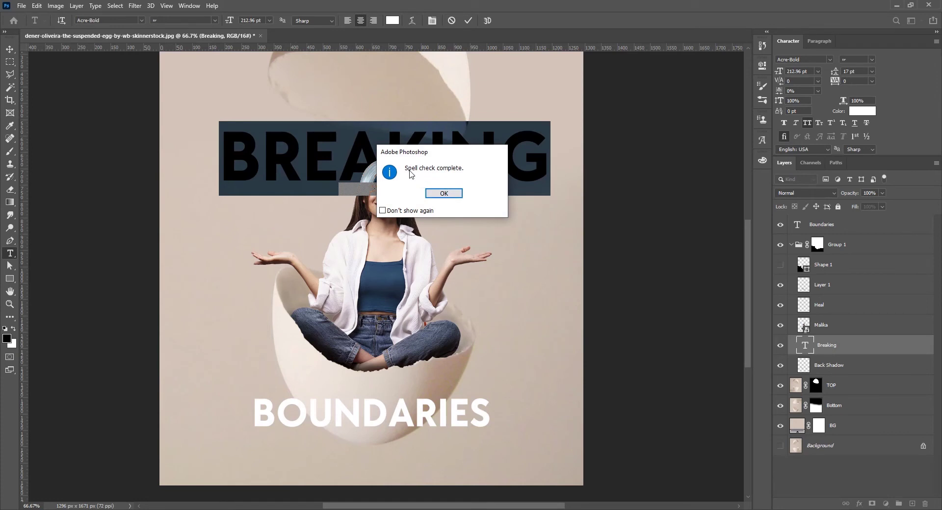
click(448, 193)
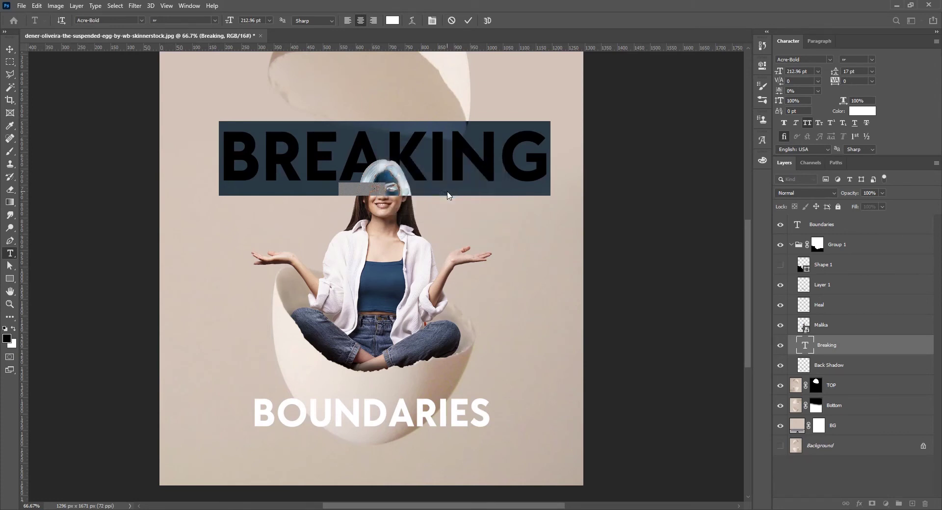
click(10, 49)
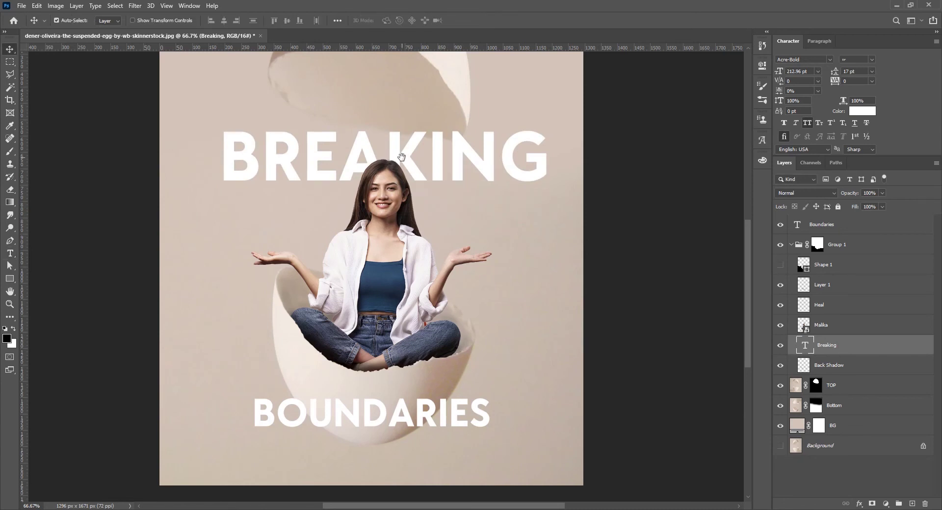
key(ctrl+minus)
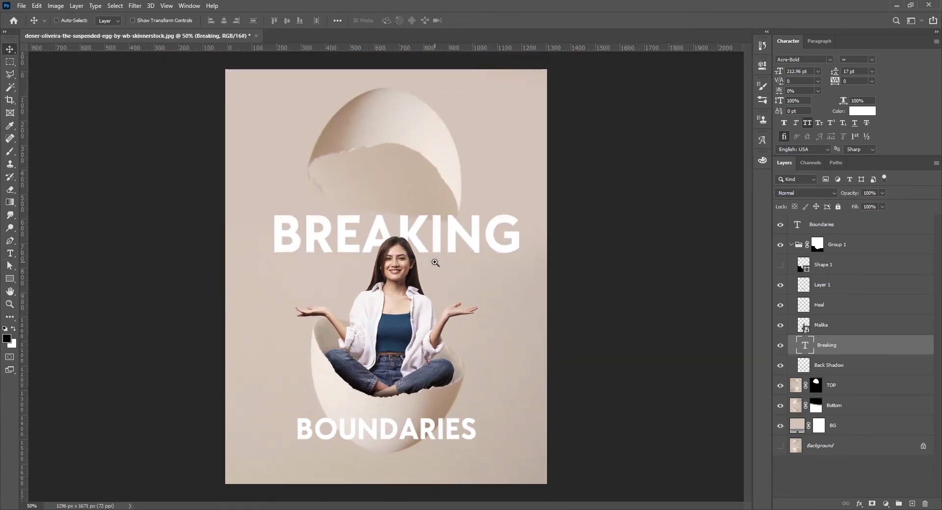
ctrl+click(435, 262)
drag(435, 261, 406, 147)
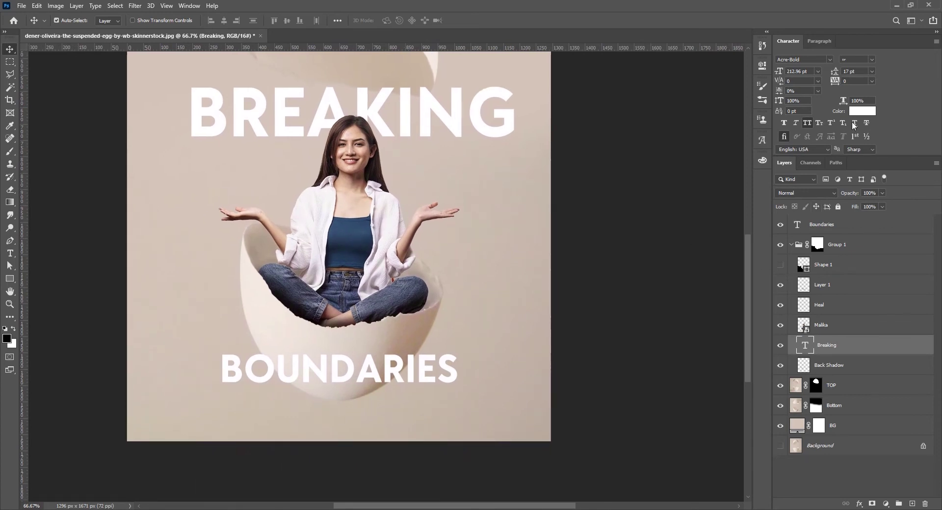
- Set the BREAKING text colour to warm grey #948b84
click(862, 111)
click(519, 255)
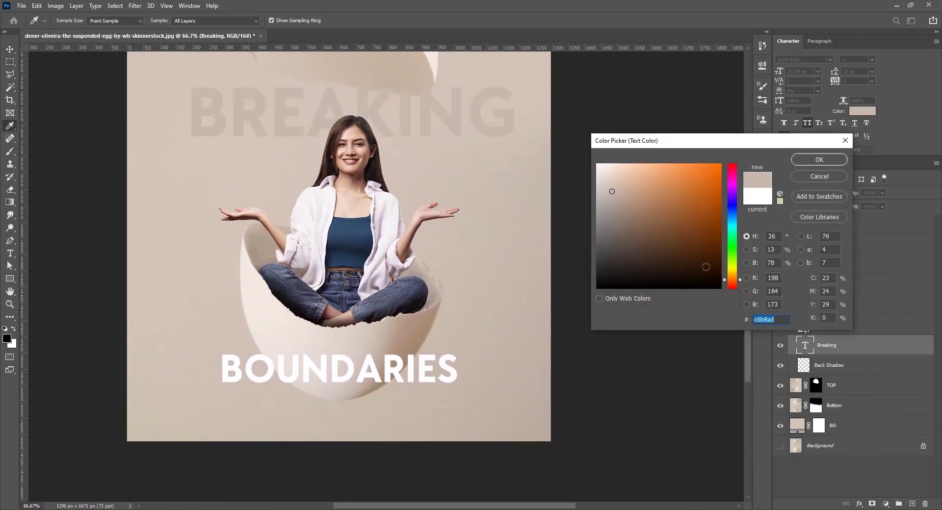
drag(615, 212, 604, 229)
click(807, 162)
- Set the BOUNDARIES text colour to grey-blue #555868
key(v)
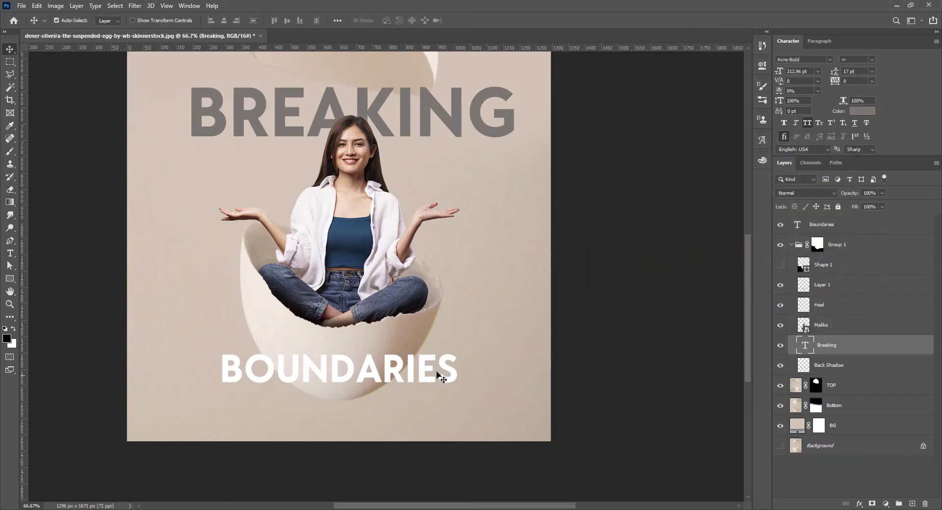
click(442, 377)
click(861, 110)
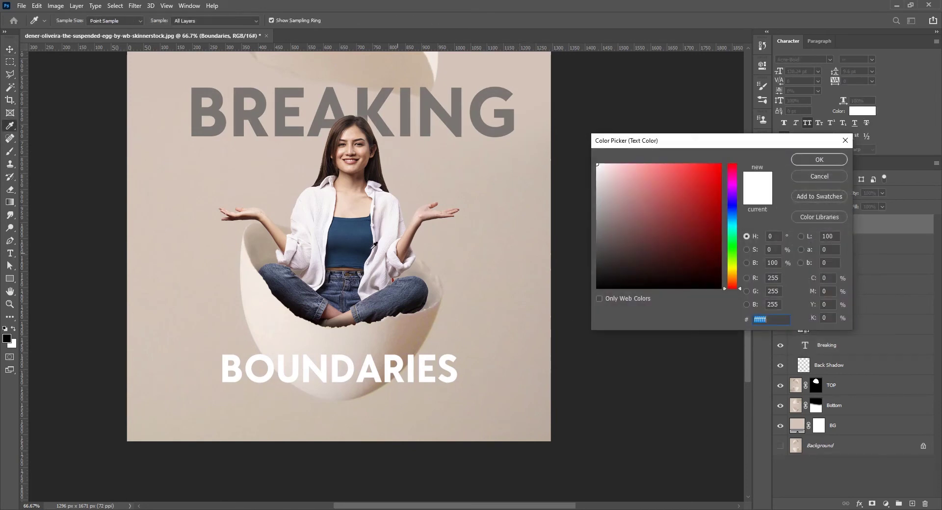
click(354, 275)
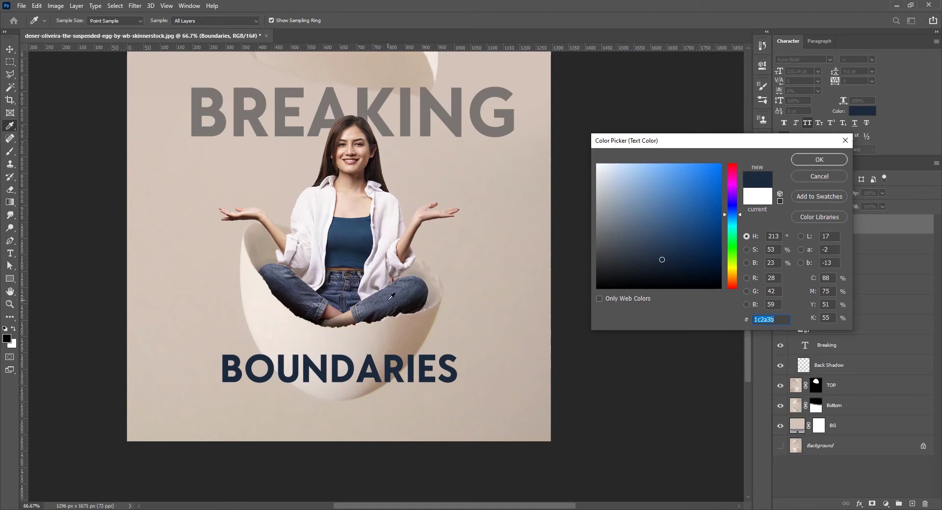
click(390, 297)
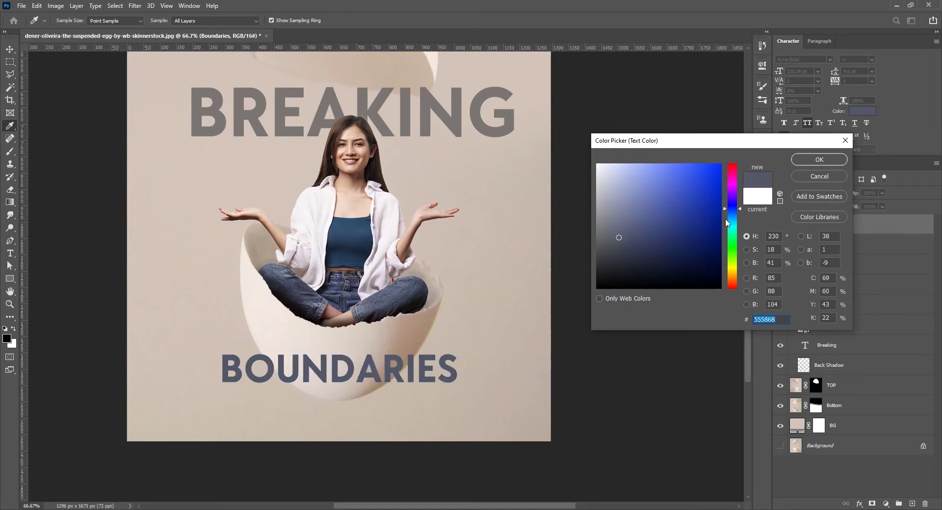
click(808, 160)
- Move the top eggshell piece slightly lower
drag(416, 183, 416, 244)
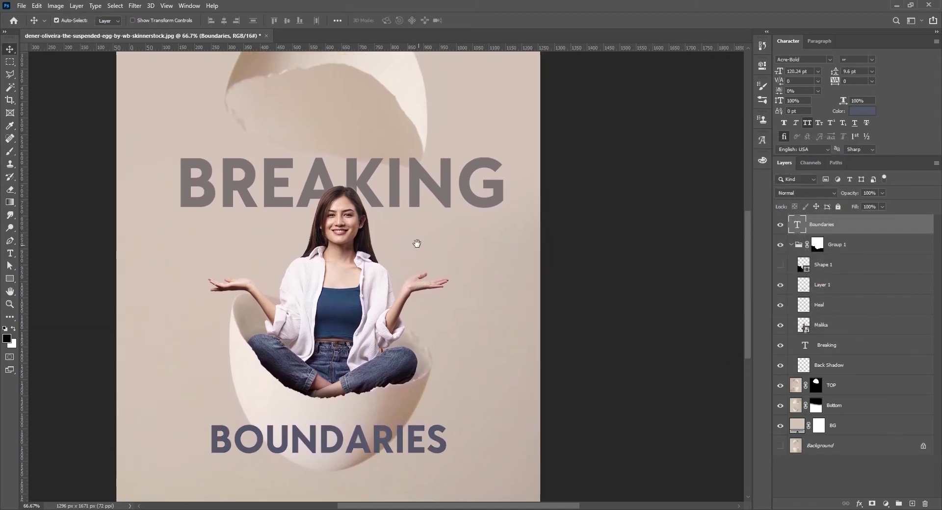
key(ctrl+minus)
drag(400, 130, 410, 155)
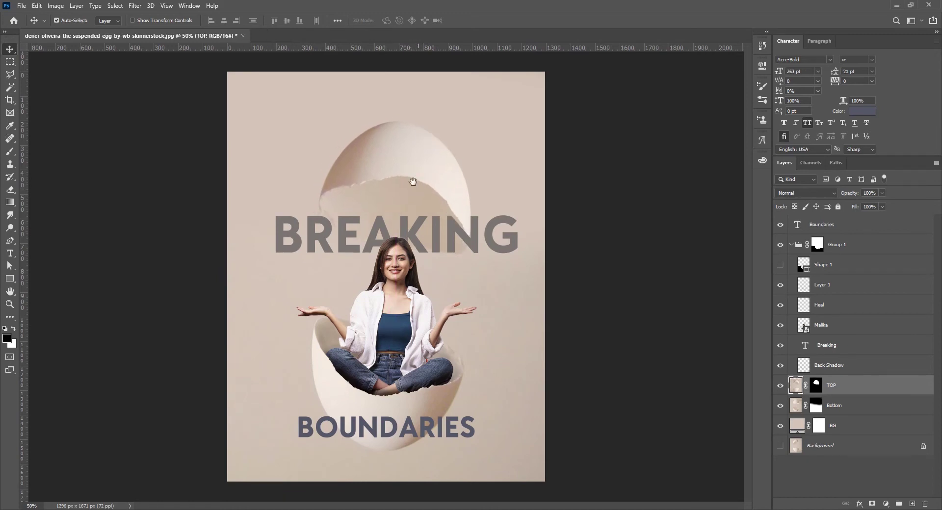
- Finish placing the top eggshell piece and deselect its layer
ctrl+click(452, 254)
drag(452, 255, 399, 193)
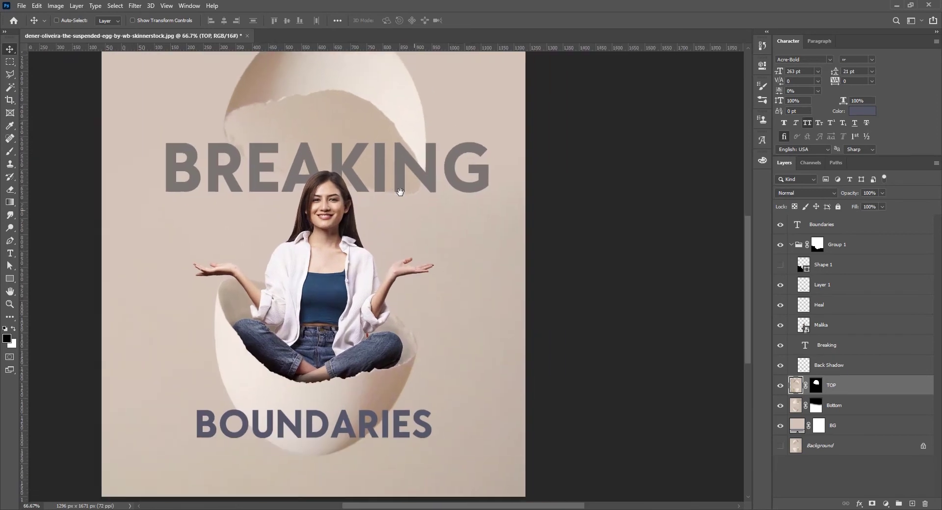
ctrl+alt+click(400, 195)
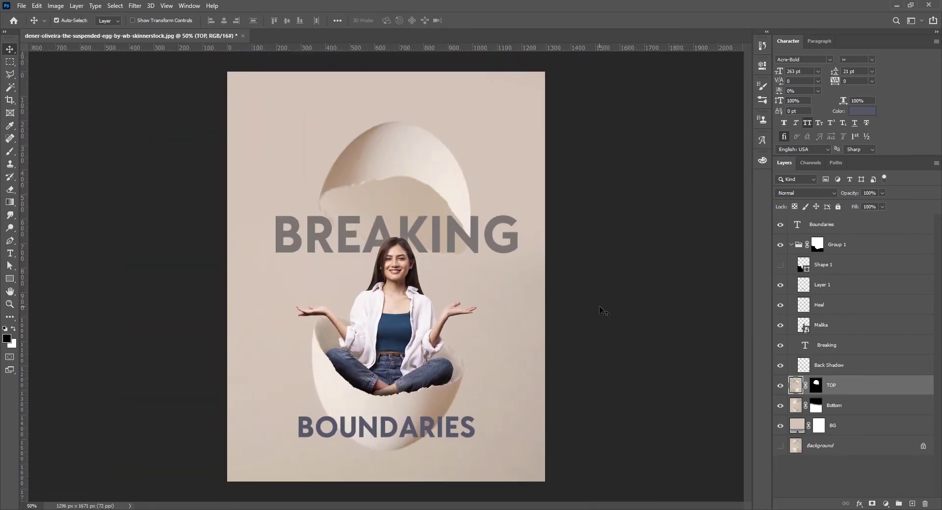
ctrl+click(599, 305)
ctrl+click(425, 372)
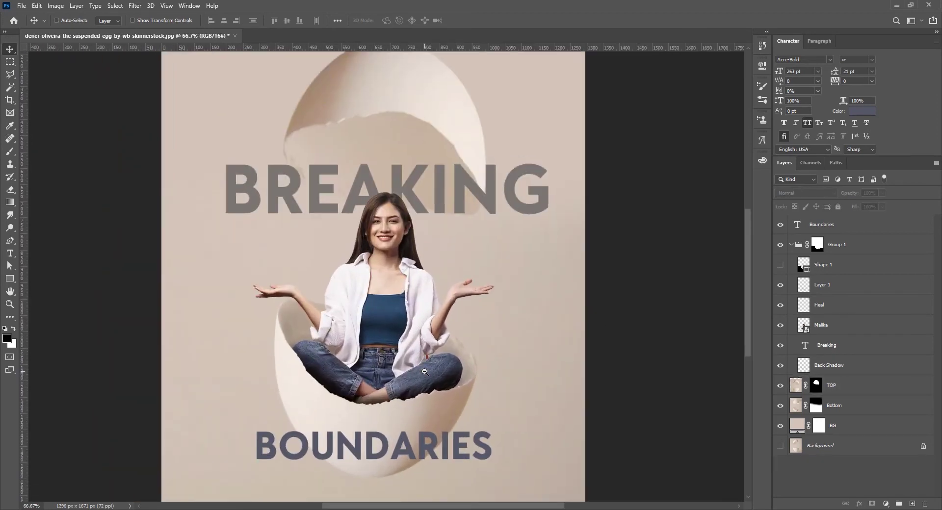
ctrl+alt+click(424, 372)
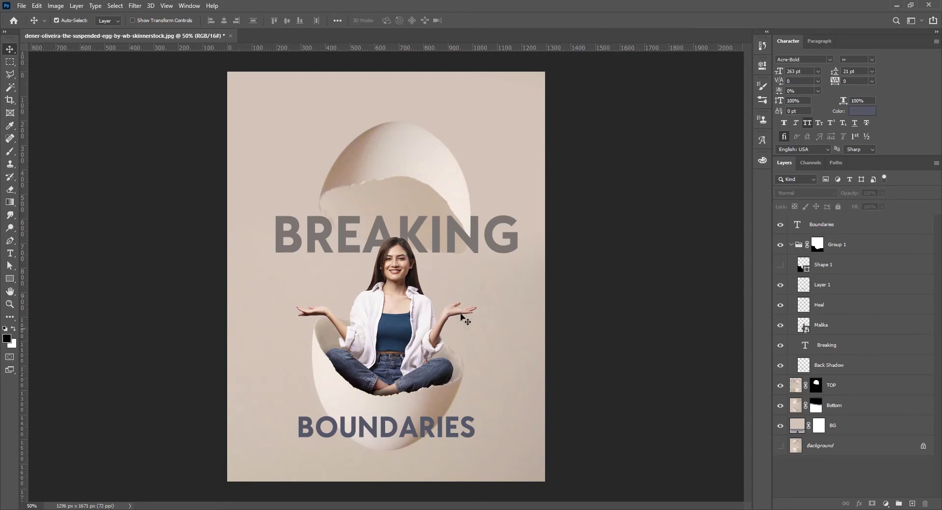
- Add a vertical centre guide at about X 681 px
click(400, 275)
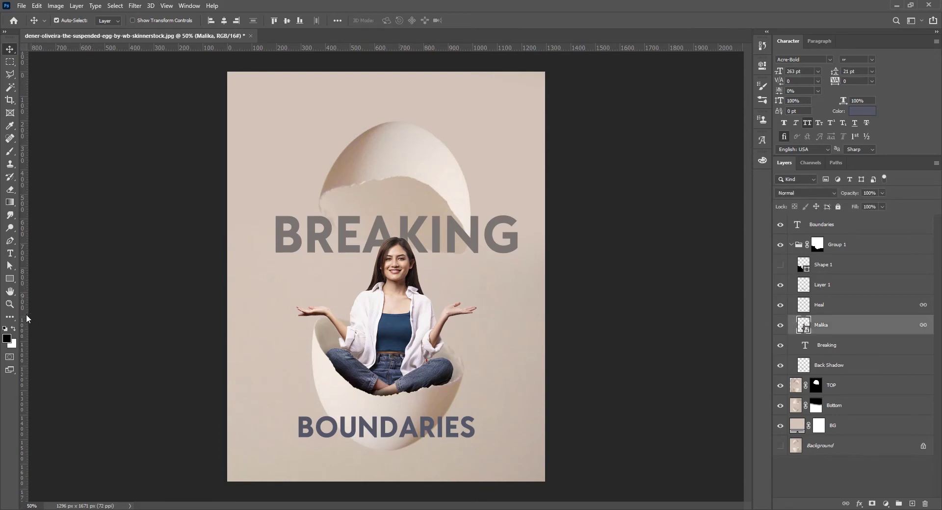
drag(26, 319, 395, 334)
scroll(389, 297, up, 4)
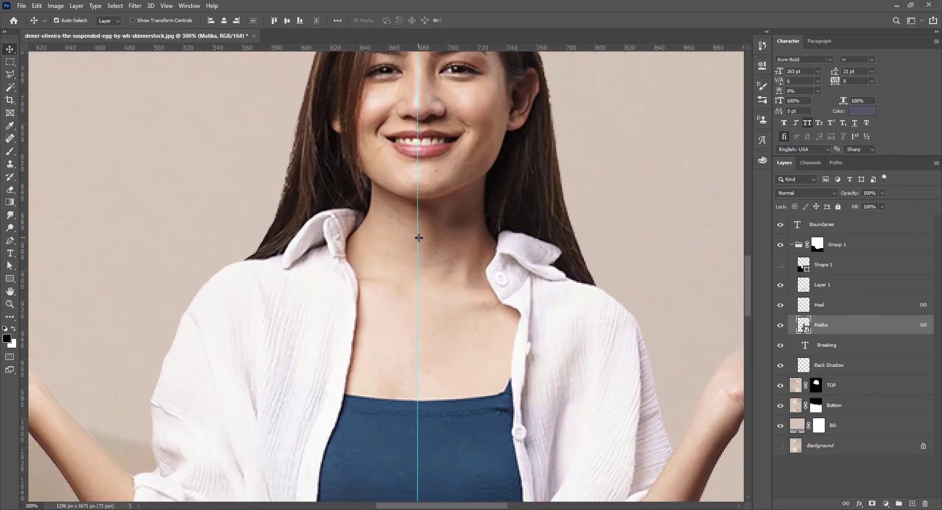
drag(418, 238, 421, 238)
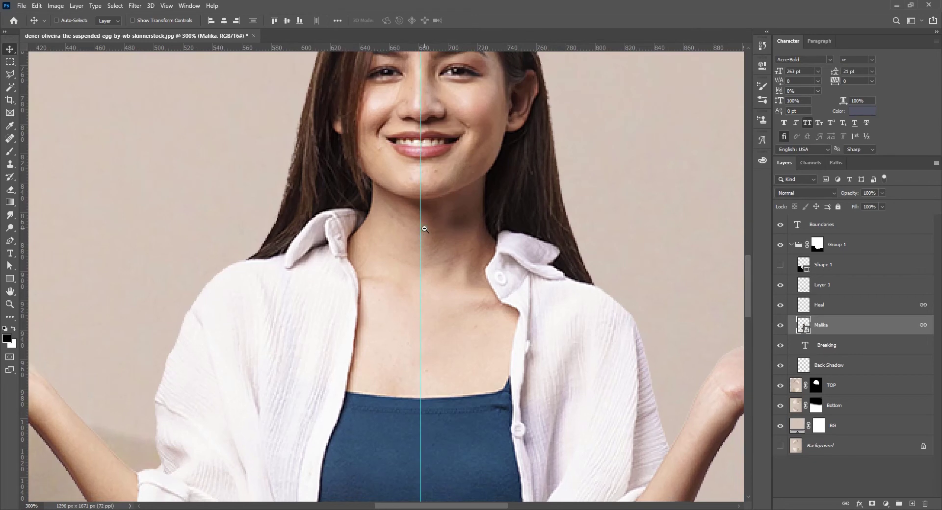
scroll(422, 230, down, 4)
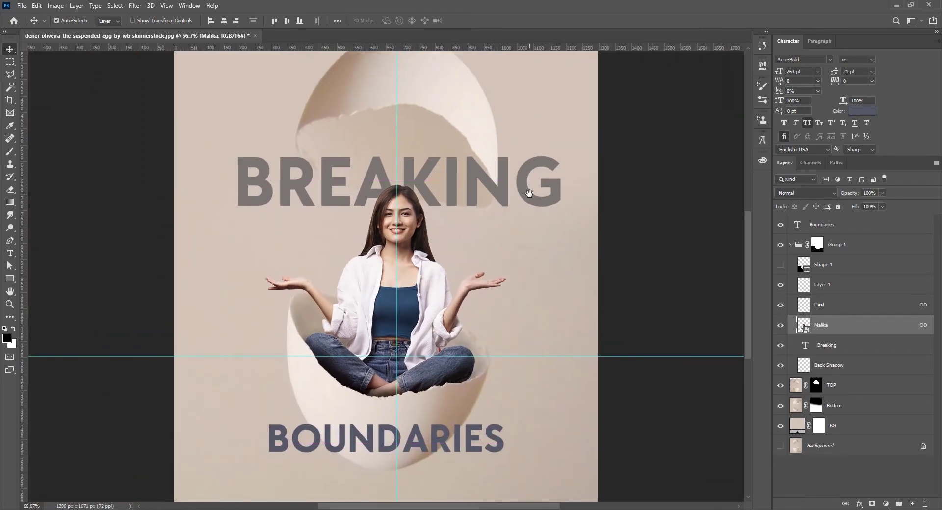
- Nudge the BREAKING headline slightly up and left
click(532, 196)
key(ctrl+t)
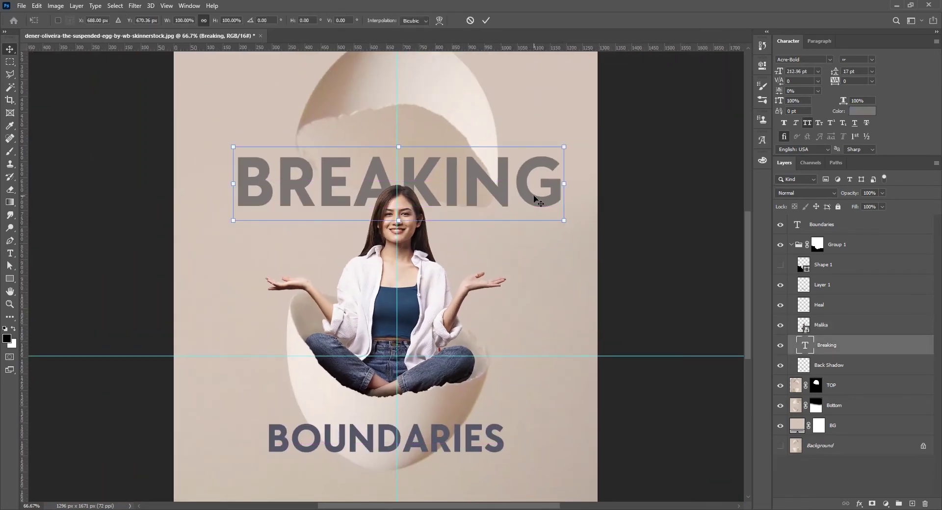
drag(534, 197, 532, 195)
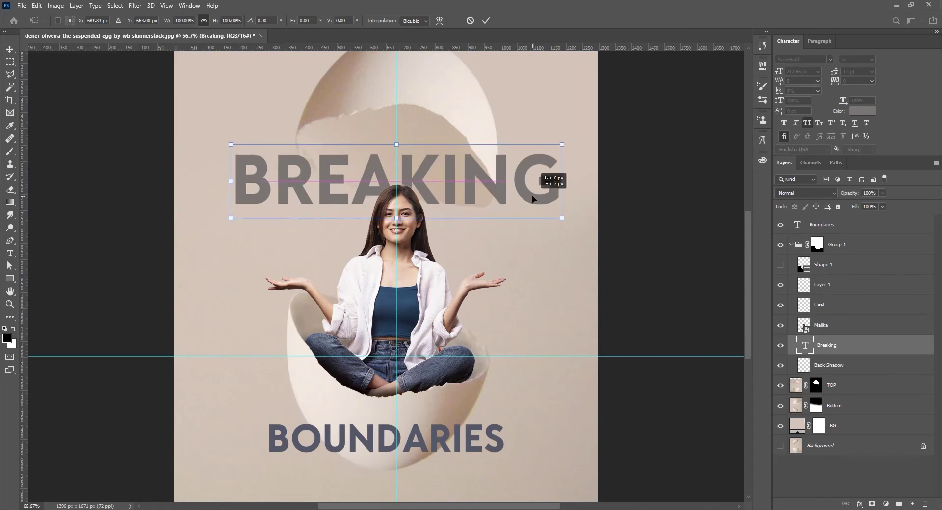
key(Return)
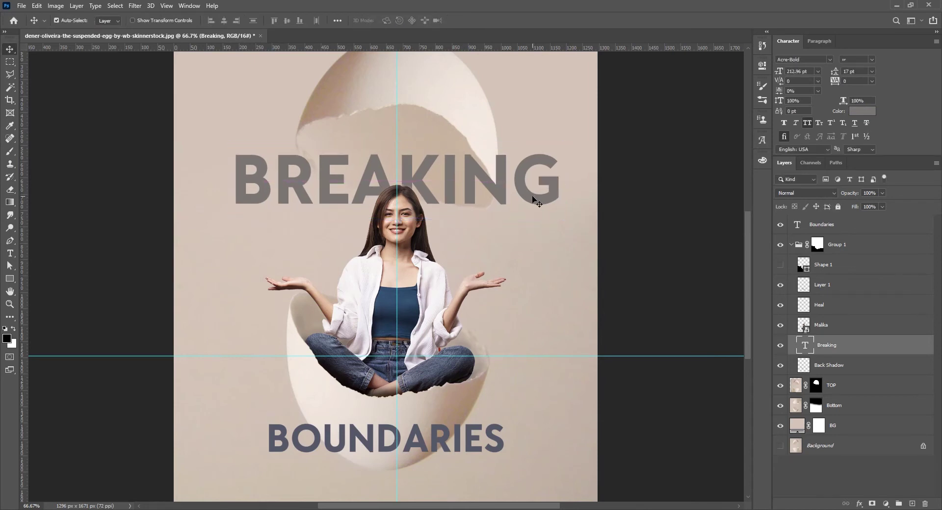
- Free Transform the top eggshell piece and commit it
click(441, 89)
drag(442, 89, 409, 151)
key(ctrl+t)
key(Return)
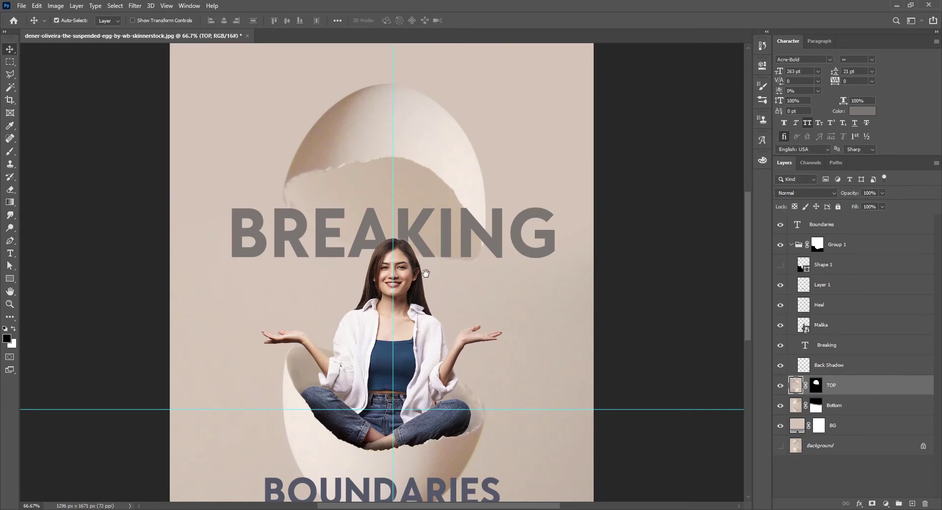
drag(432, 305, 416, 210)
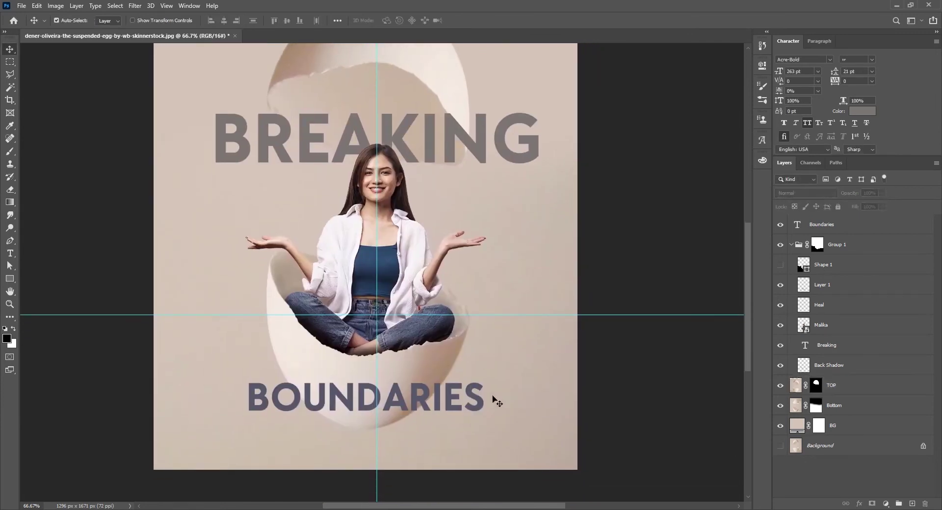
- Shift BOUNDARIES 41 px right to centre it, then hide the guides
click(464, 406)
key(ctrl+t)
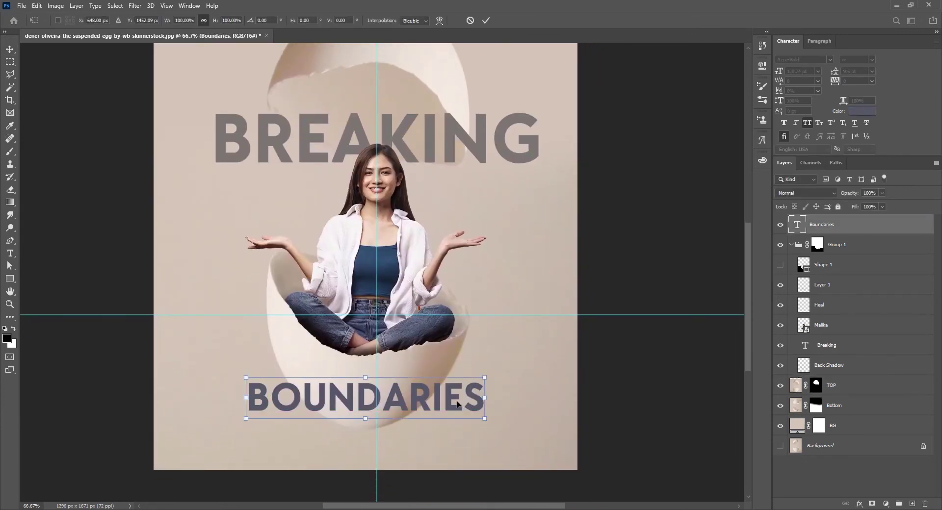
mouse_move(443, 405)
mouse_down()
mouse_move(464, 403)
mouse_move(453, 404)
mouse_up()
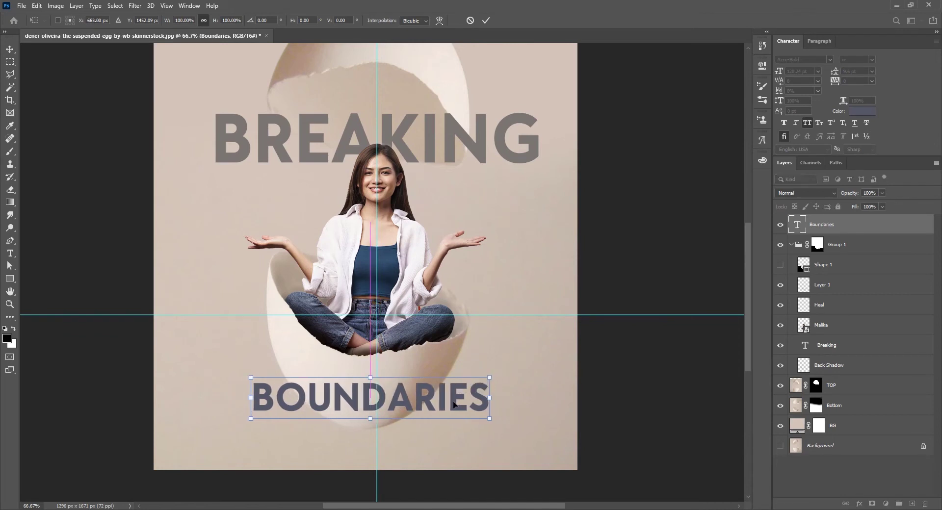
key(Return)
key(ctrl+semicolon)
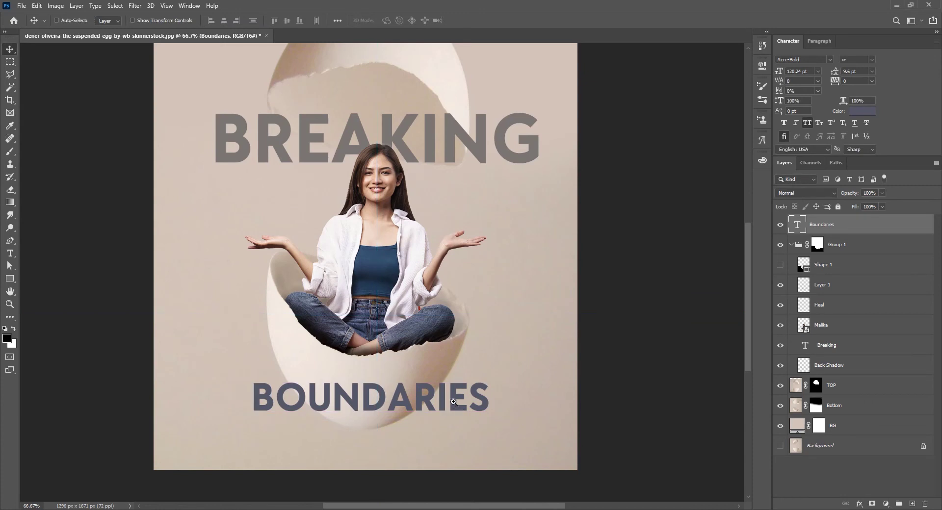
key(ctrl+minus)
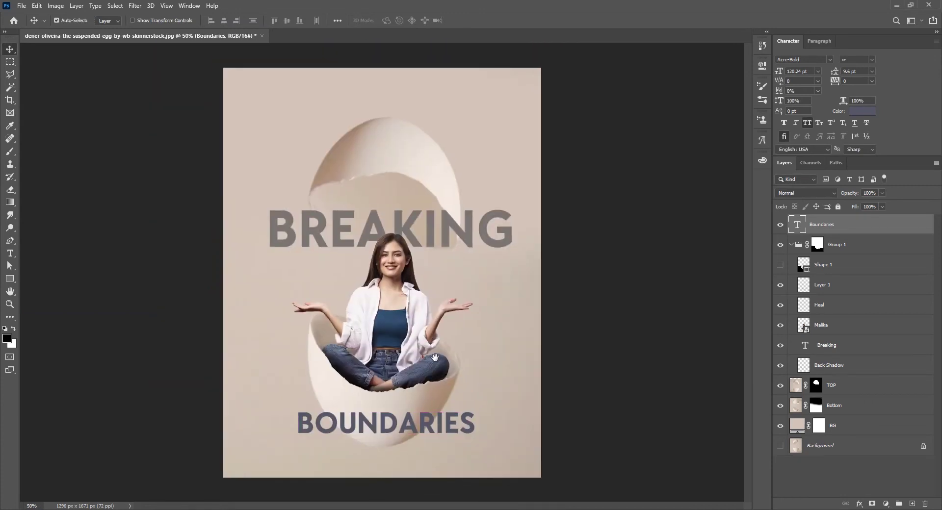
click(613, 335)
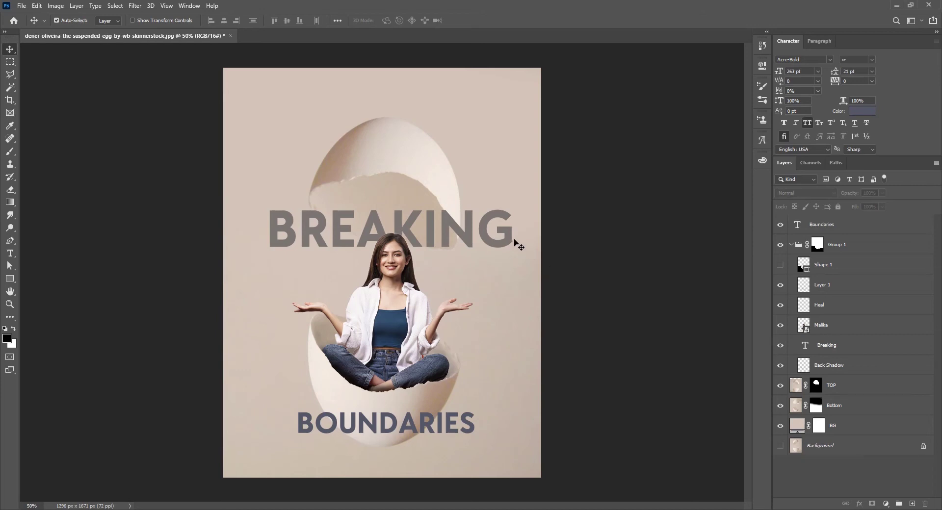
ctrl+click(529, 243)
- Draw a red 120 × 73 px bar with no stroke just after the G
ctrl+click(529, 243)
ctrl+click(529, 243)
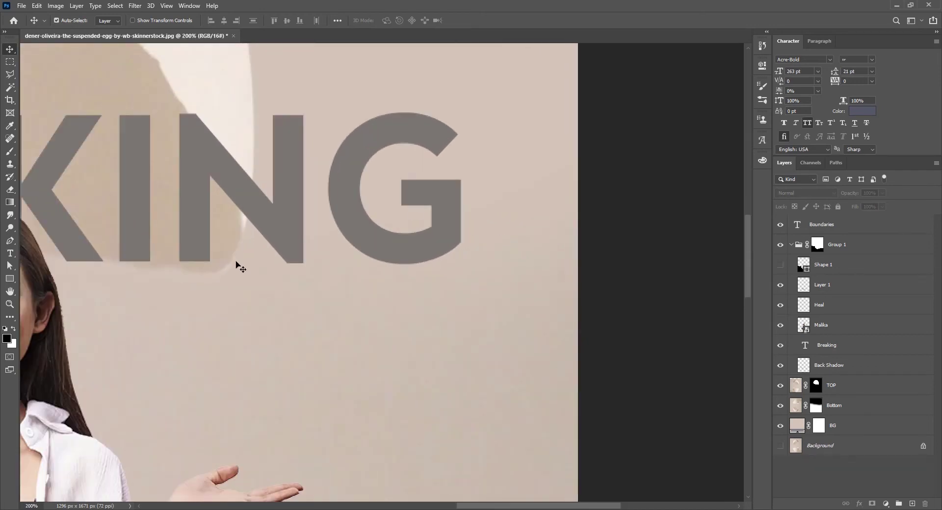
click(9, 279)
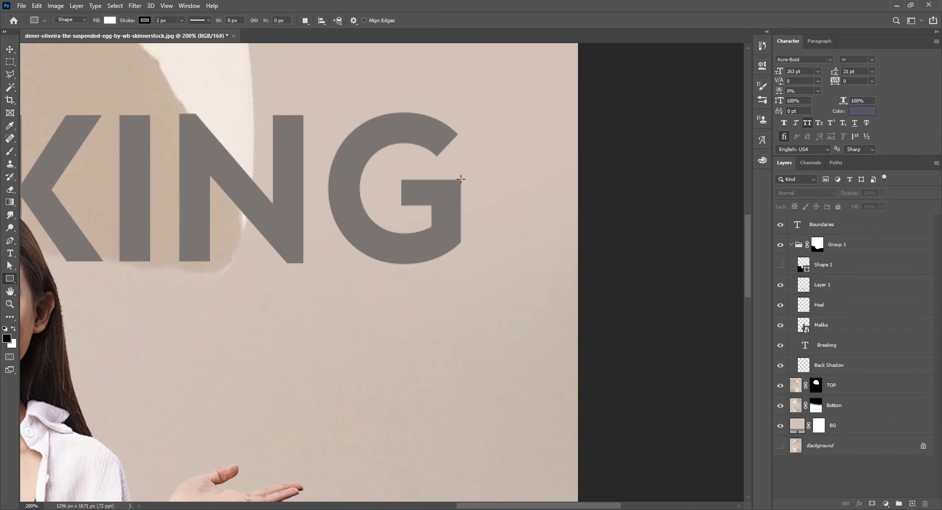
drag(461, 179, 577, 250)
drag(577, 250, 578, 250)
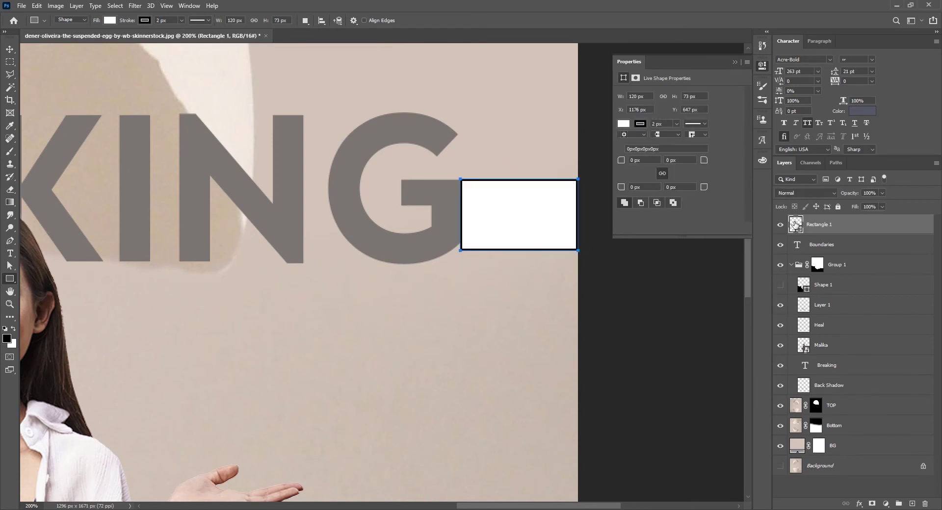
click(640, 125)
click(630, 143)
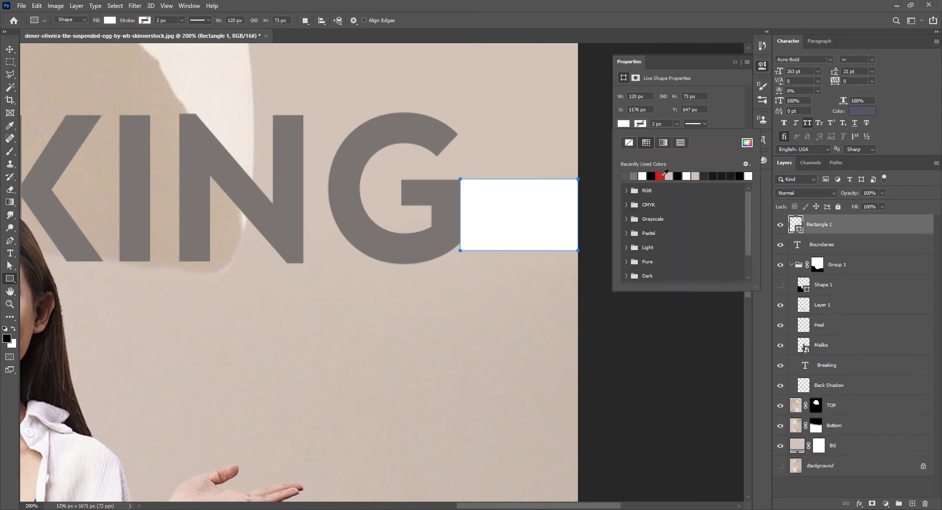
click(661, 177)
click(440, 23)
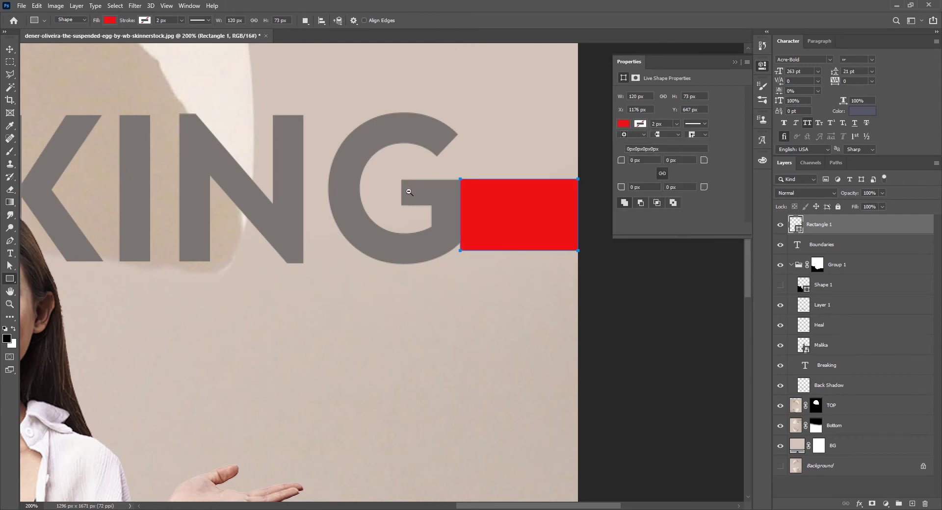
- Alt-drag a copy of the red bar to just before the B
alt+click(408, 192)
alt+click(409, 192)
drag(514, 197, 614, 199)
key(v)
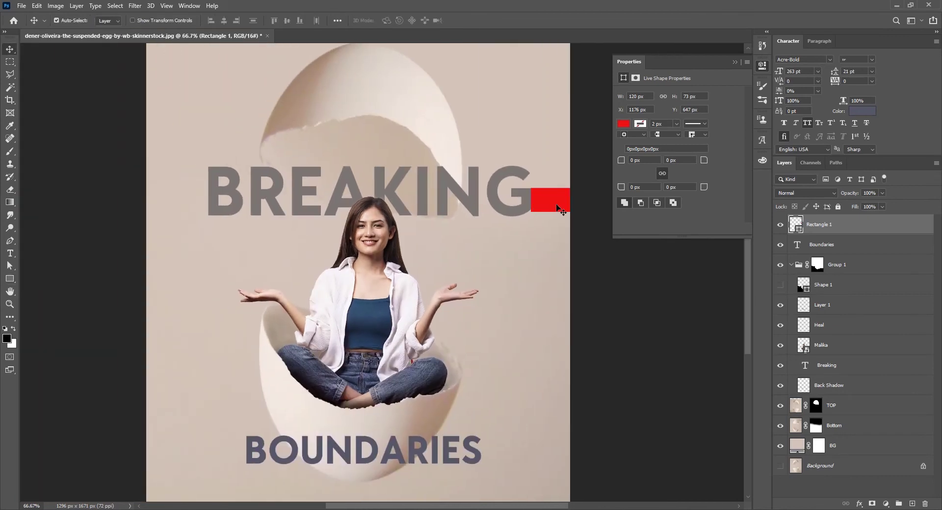
drag(559, 209, 194, 207)
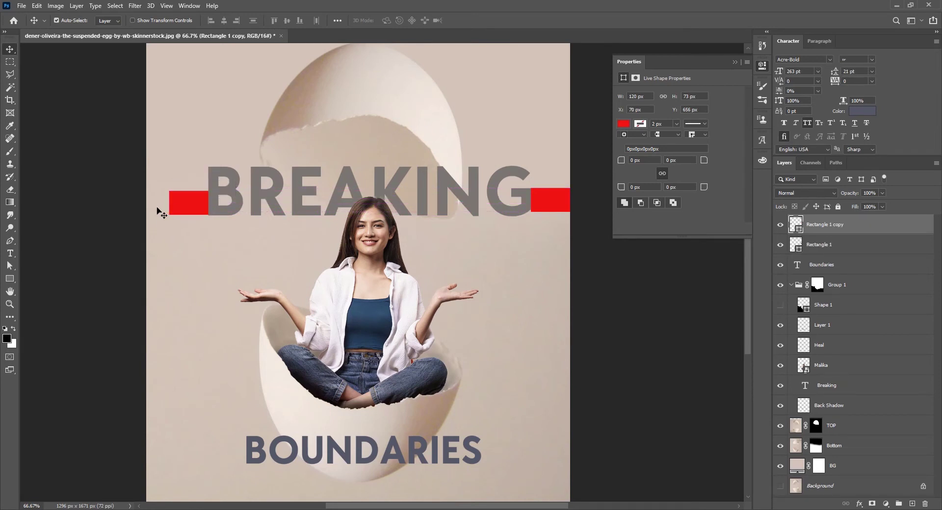
- Pull the left crop edge inward with Delete Cropped Pixels turned off
key(c)
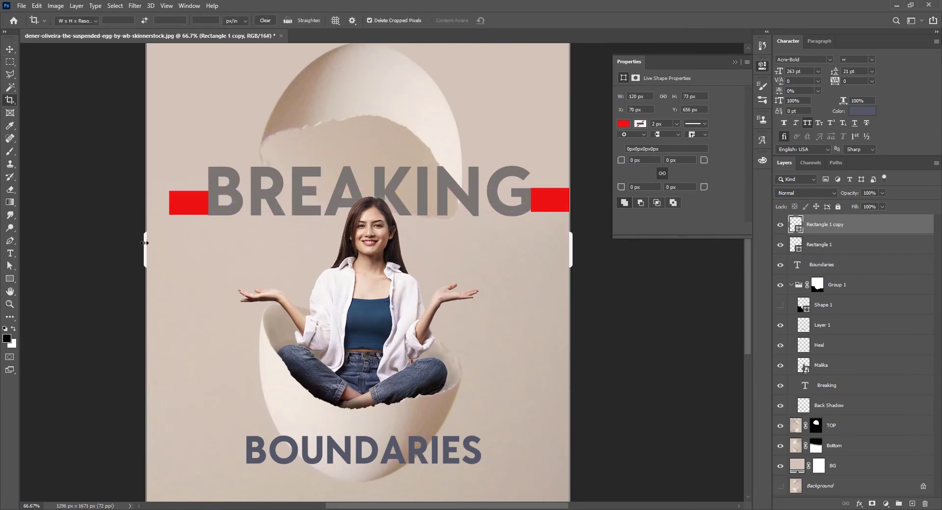
drag(145, 242, 156, 245)
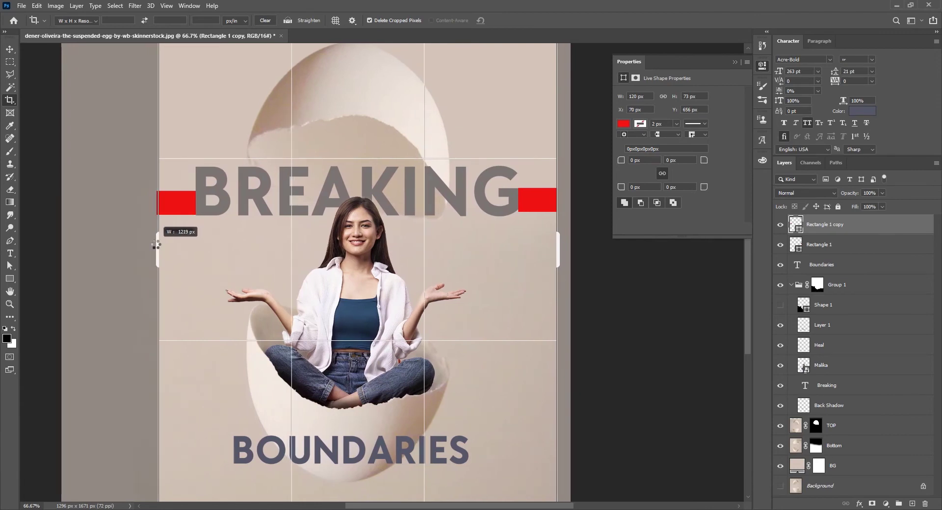
scroll(160, 201, up, 4)
drag(158, 202, 313, 221)
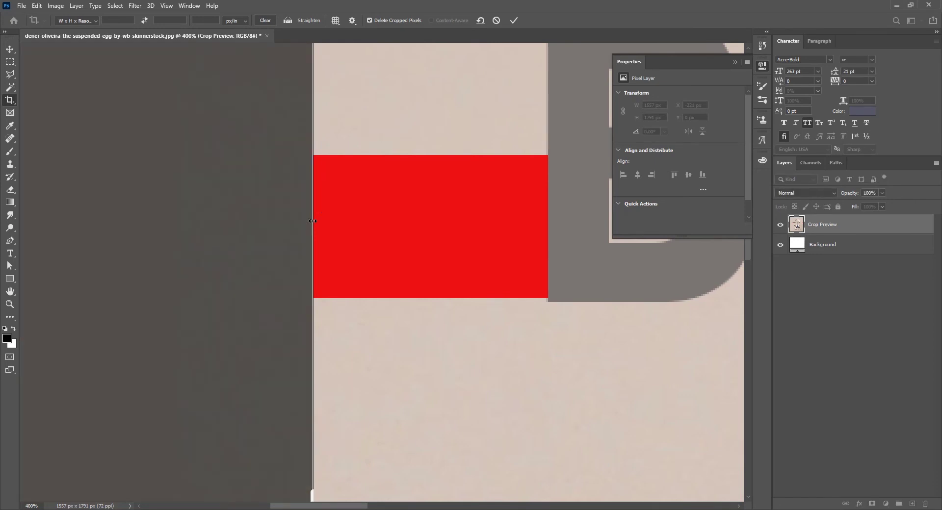
click(370, 21)
drag(534, 238, 274, 223)
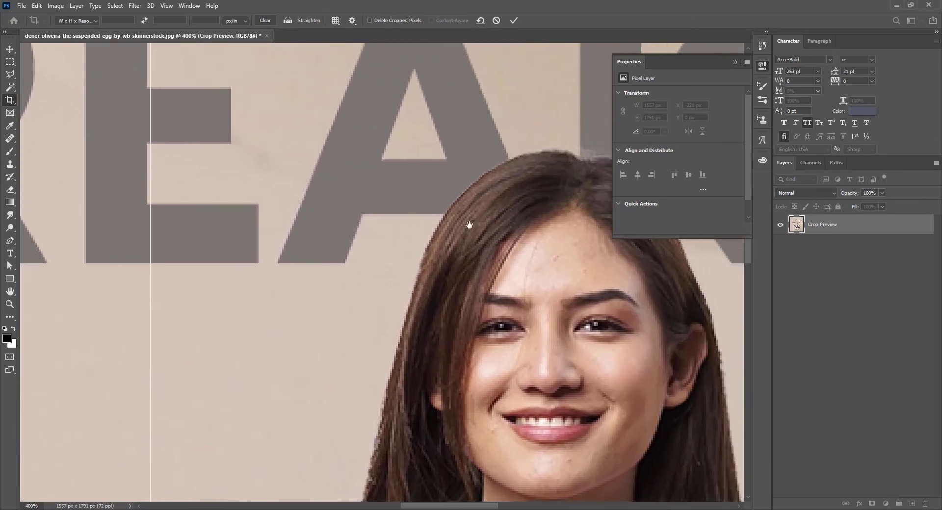
drag(470, 226, 257, 222)
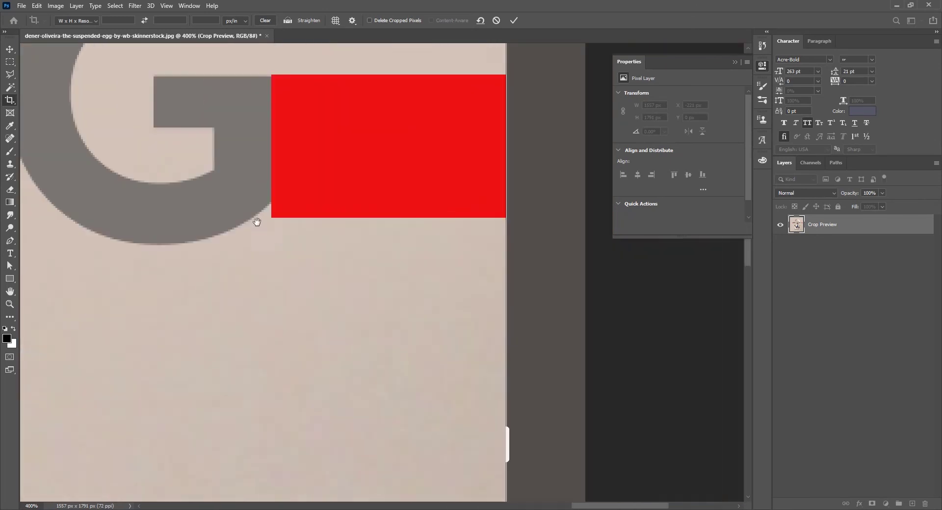
drag(580, 214, 283, 223)
- Apply the crop so the poster is 1226 px wide with bars reaching the edges
double_click(137, 197)
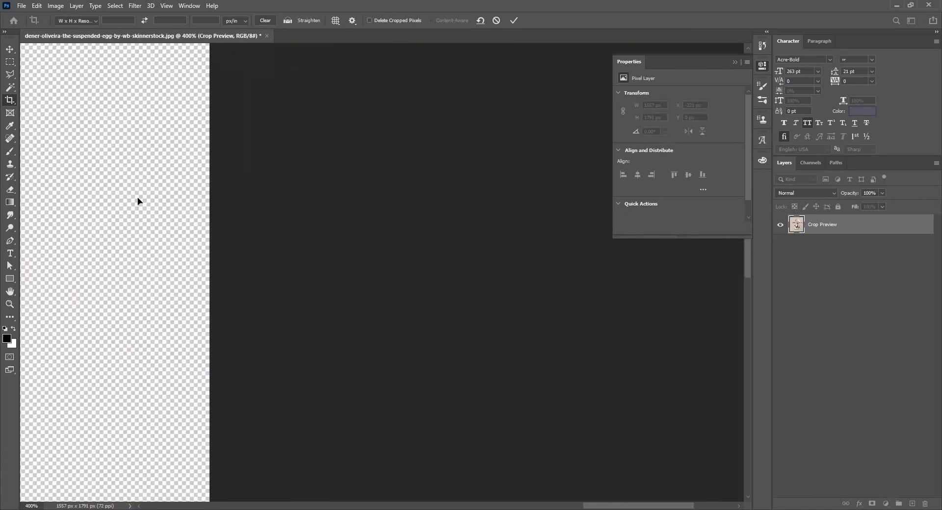
drag(99, 198, 410, 189)
alt+click(332, 196)
alt+click(331, 196)
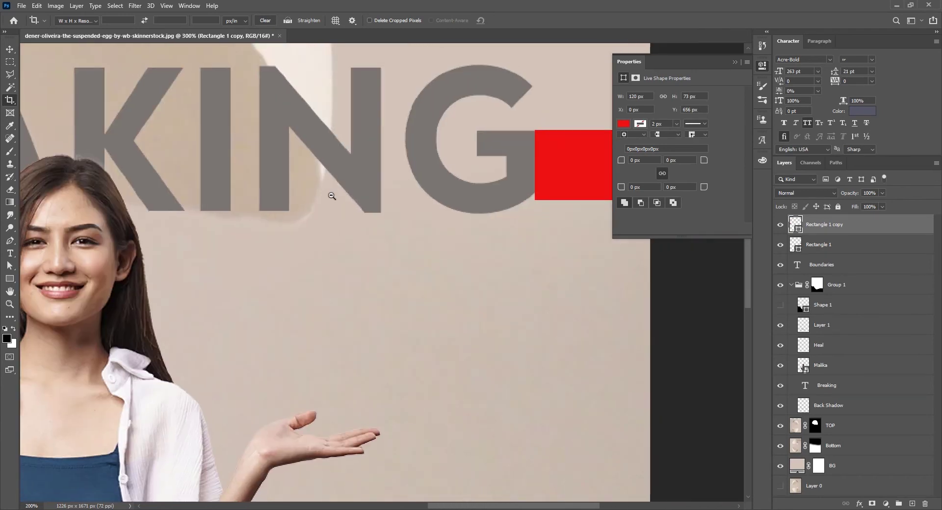
scroll(331, 196, down, 4)
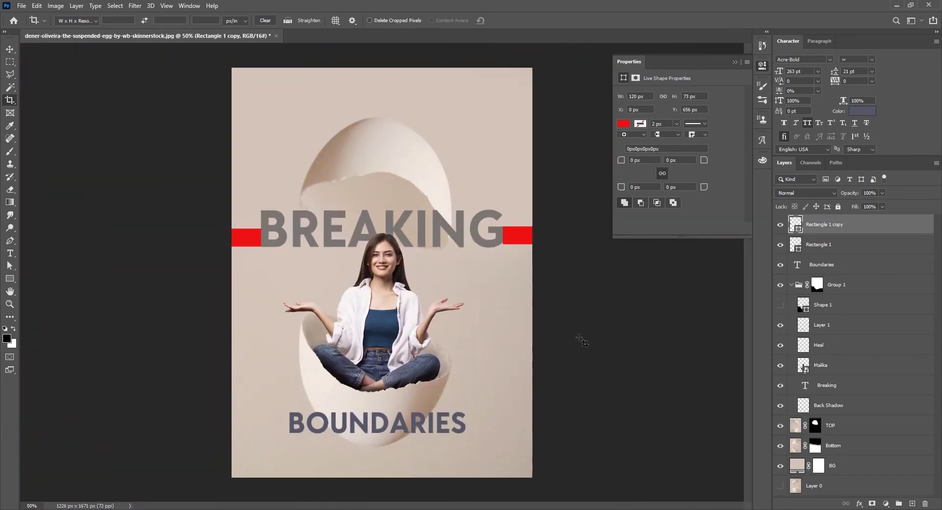
click(582, 340)
scroll(370, 312, up, 1)
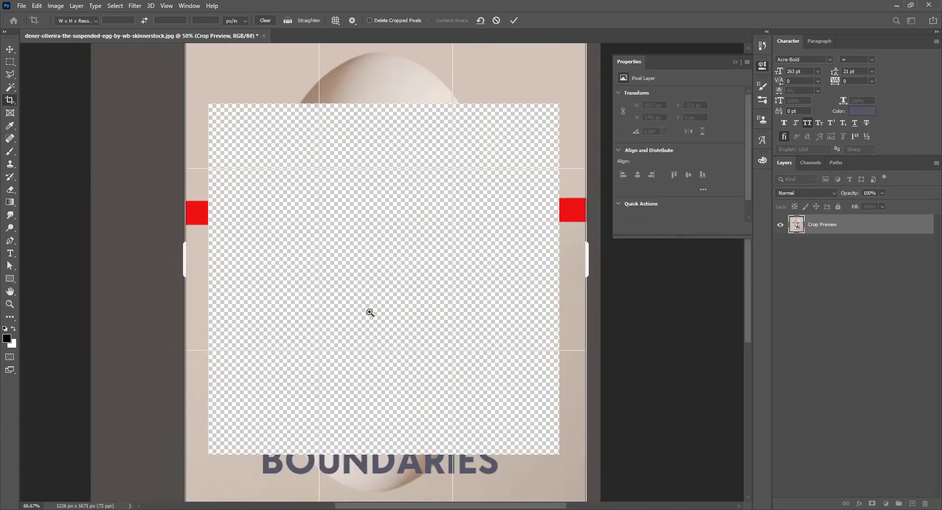
scroll(310, 334, down, 2)
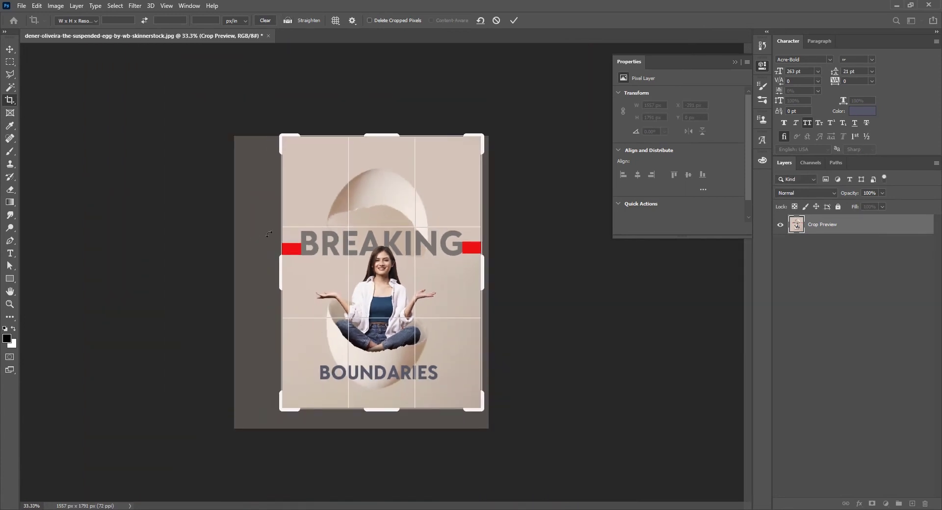
key(Return)
- Hide both red bars and set the BOUNDARIES text colour to white (ffffff)
key(v)
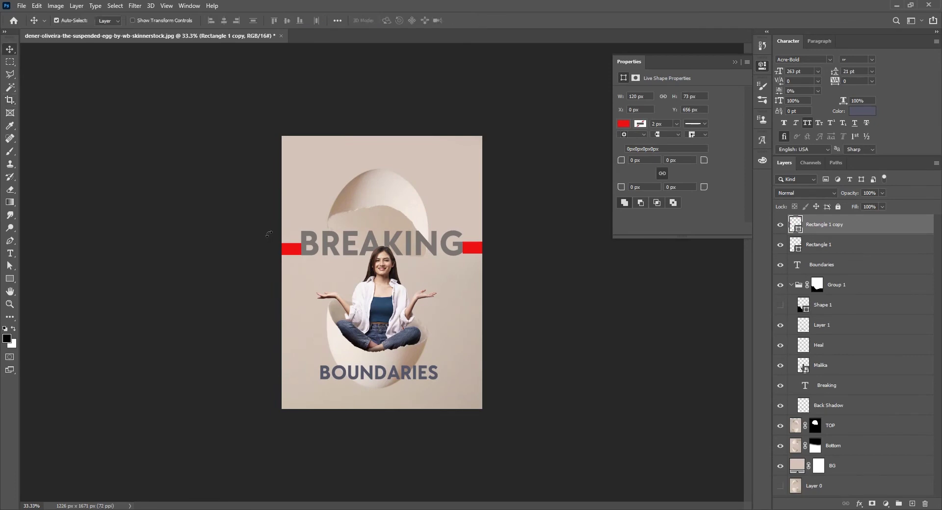
drag(779, 245, 780, 224)
click(619, 303)
scroll(431, 324, up, 1)
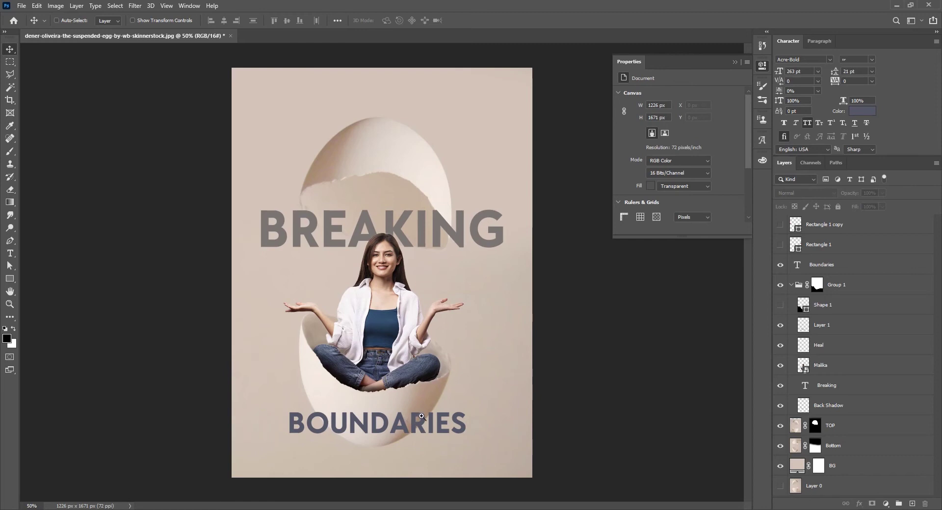
scroll(421, 416, up, 1)
drag(404, 371, 402, 361)
click(406, 387)
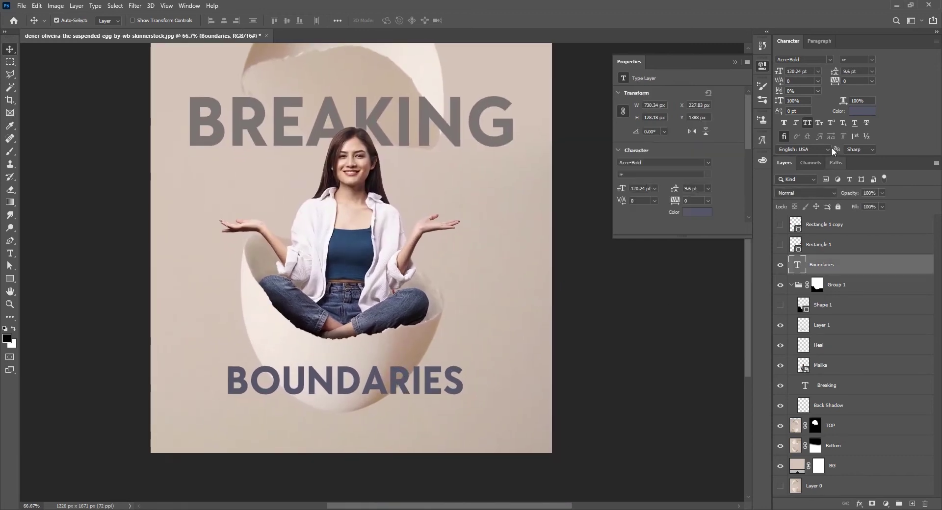
click(861, 110)
text(ffffff)
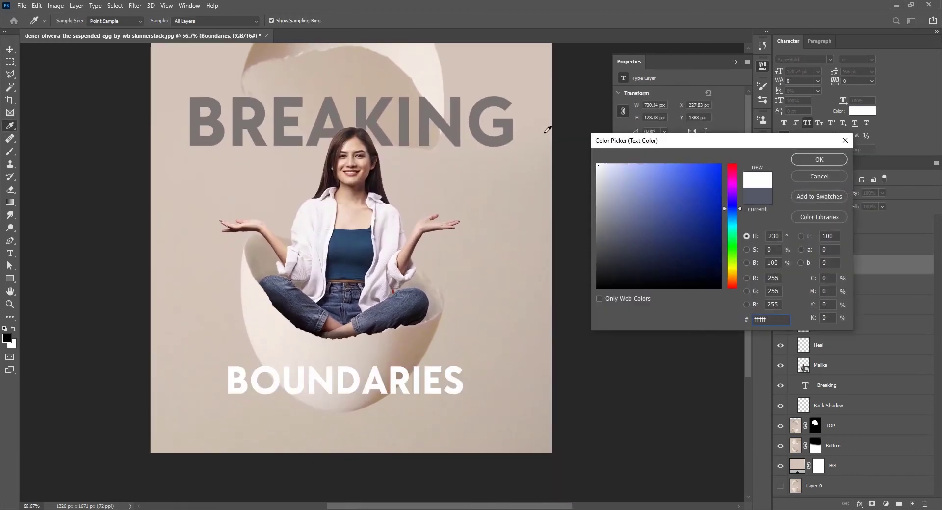
click(818, 160)
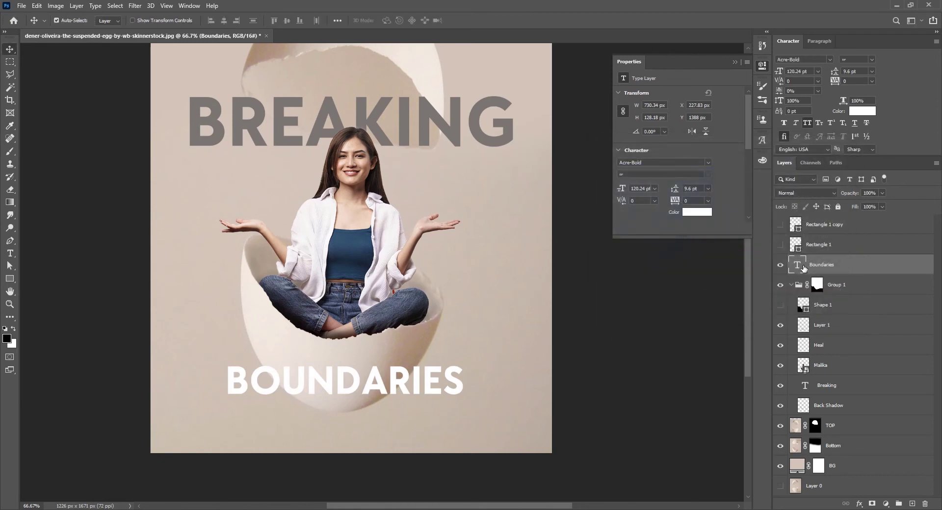
- Add a drop shadow to BOUNDARIES with 31% opacity, 13 px distance and 10 px size
click(860, 505)
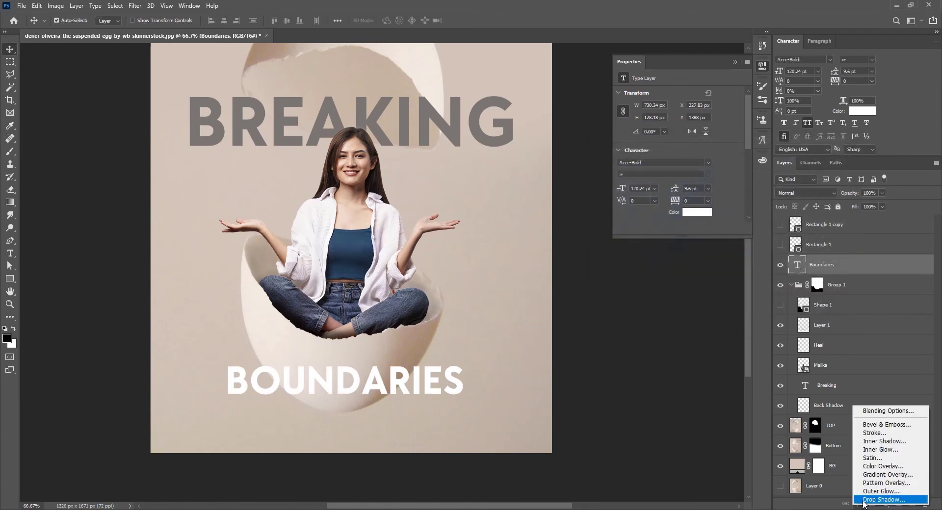
click(883, 499)
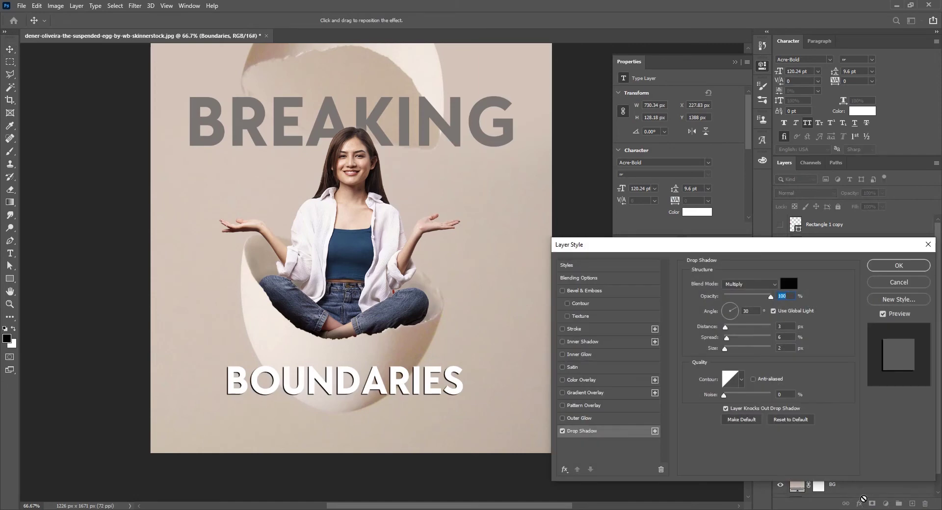
drag(725, 348, 728, 348)
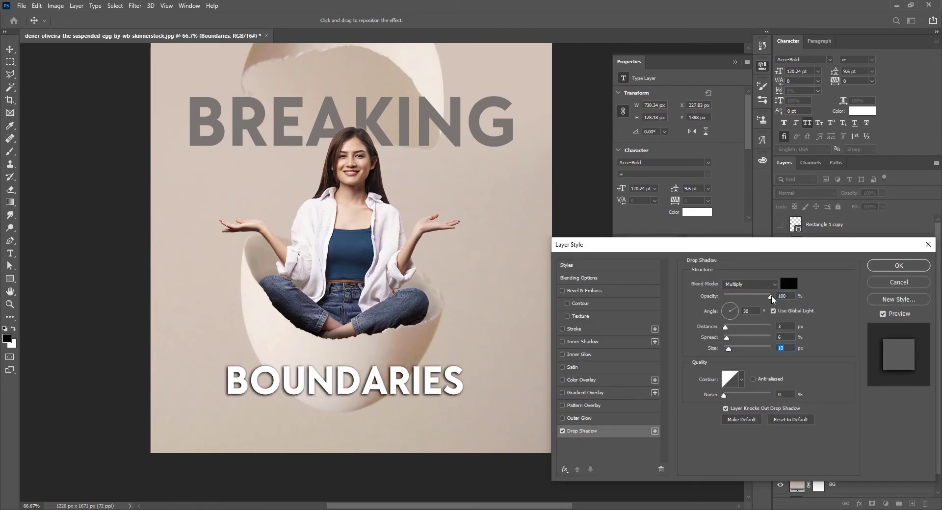
drag(770, 297, 739, 295)
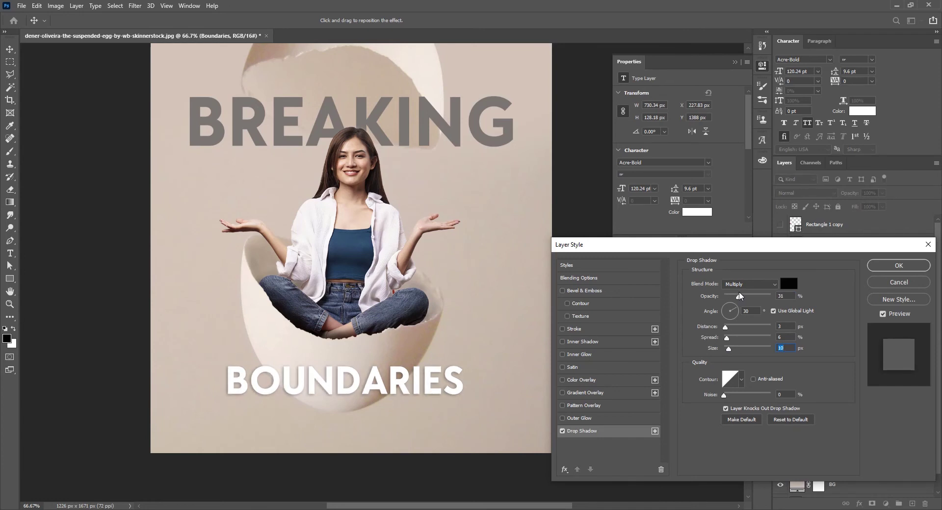
drag(739, 294, 739, 295)
drag(726, 328, 730, 326)
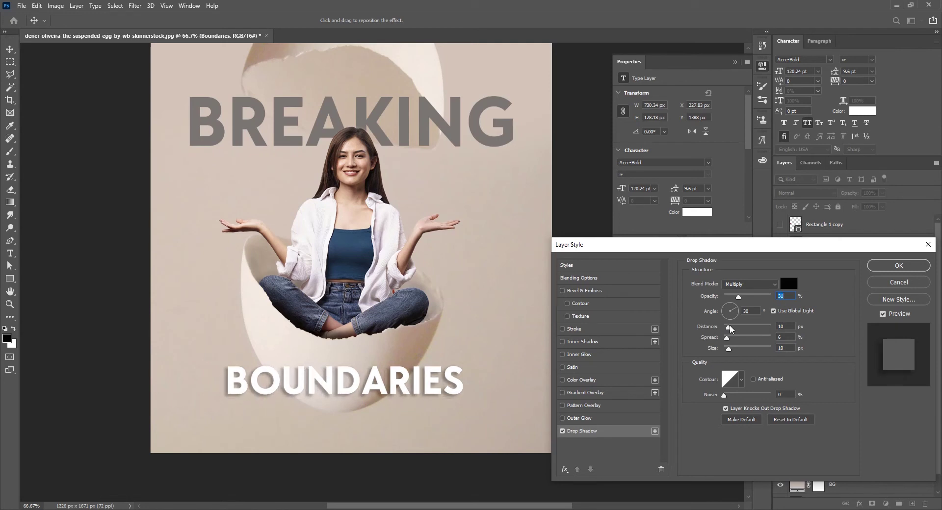
drag(370, 394, 366, 389)
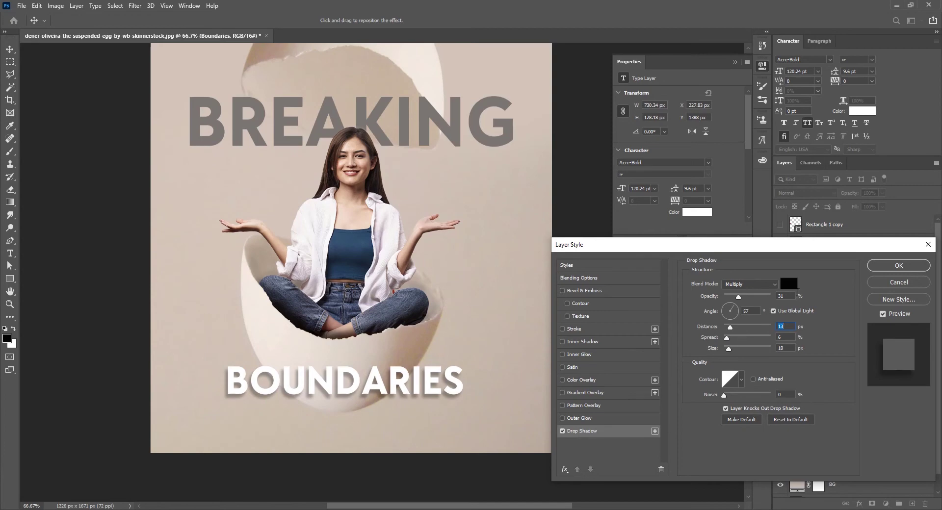
click(875, 270)
key(ctrl+minus)
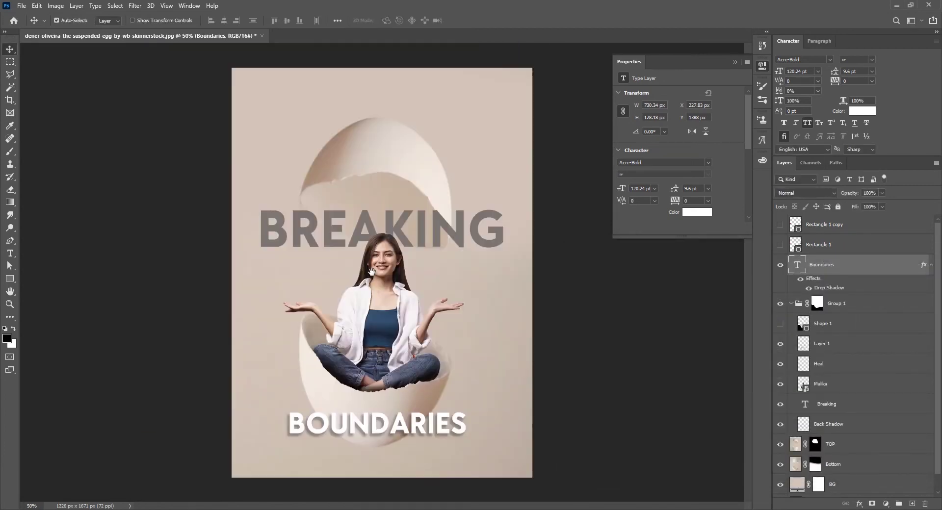
click(760, 66)
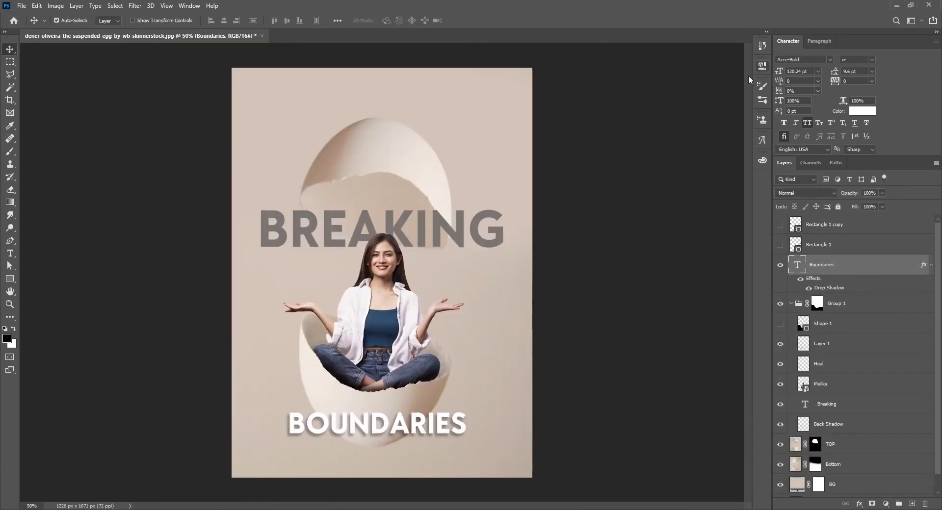
- Type the 24 pt tagline 'Break all the boundaries and let your inner soul out' below BOUNDARIES
click(611, 169)
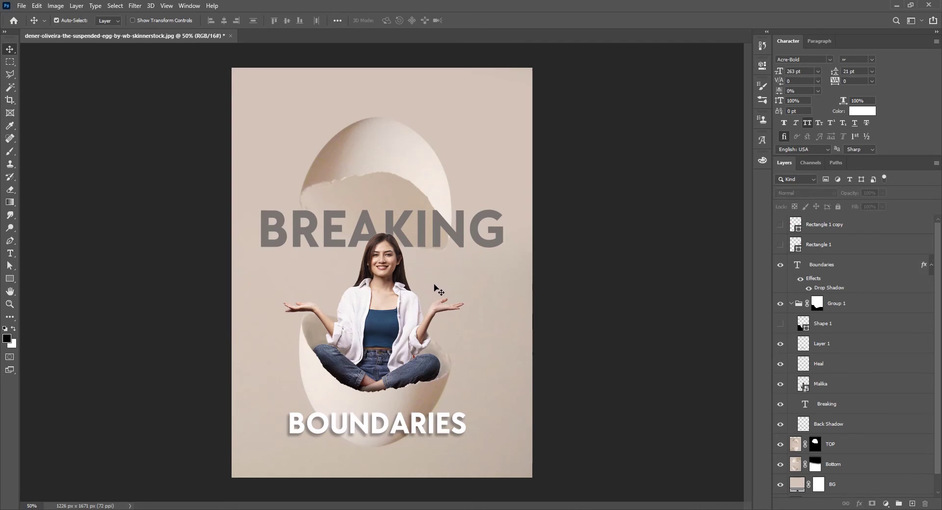
scroll(433, 302, up, 1)
drag(416, 326, 438, 252)
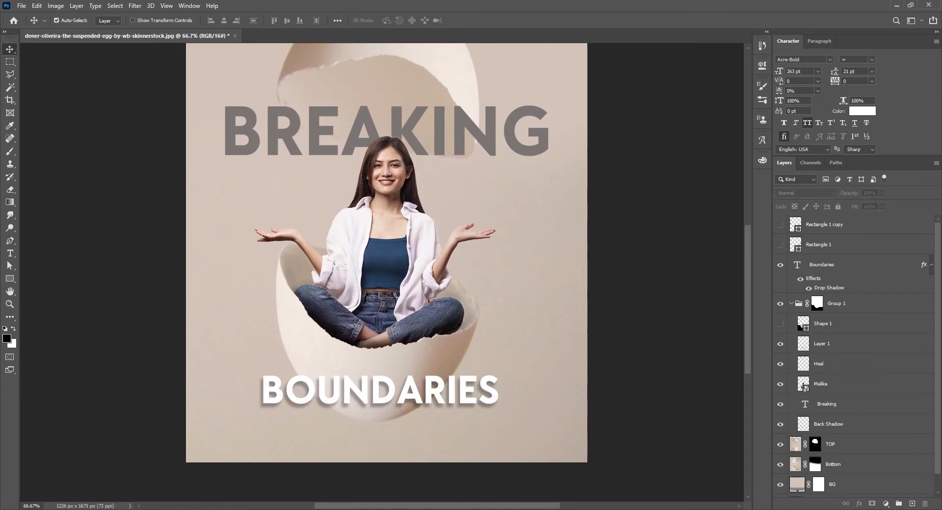
key(t)
key(ctrl+1)
click(199, 434)
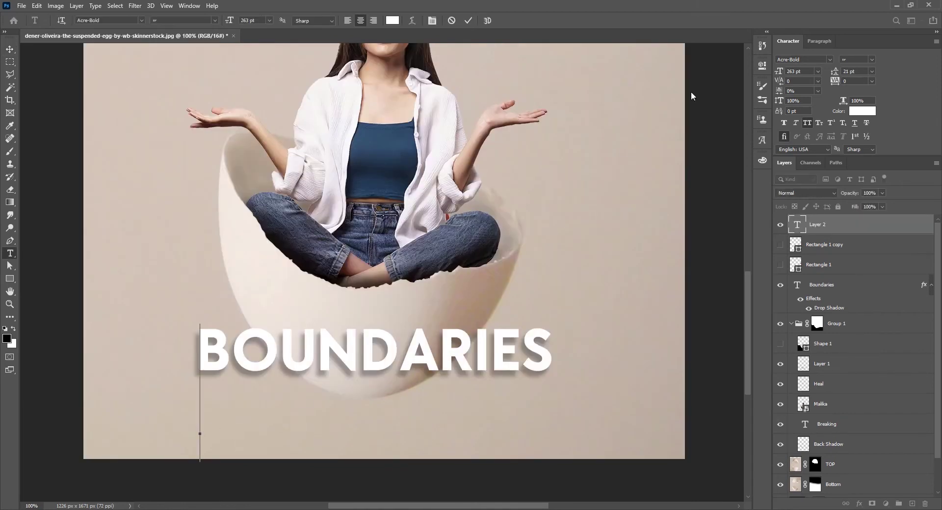
click(817, 72)
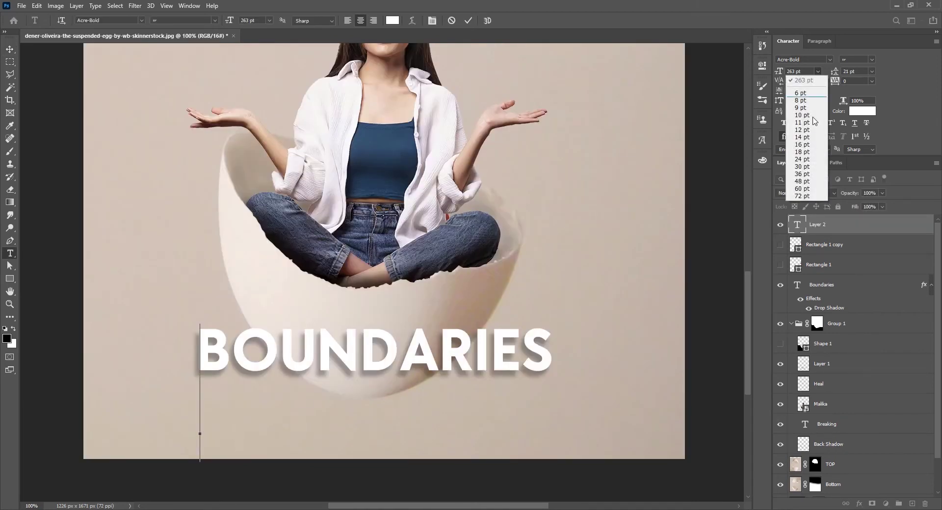
click(802, 159)
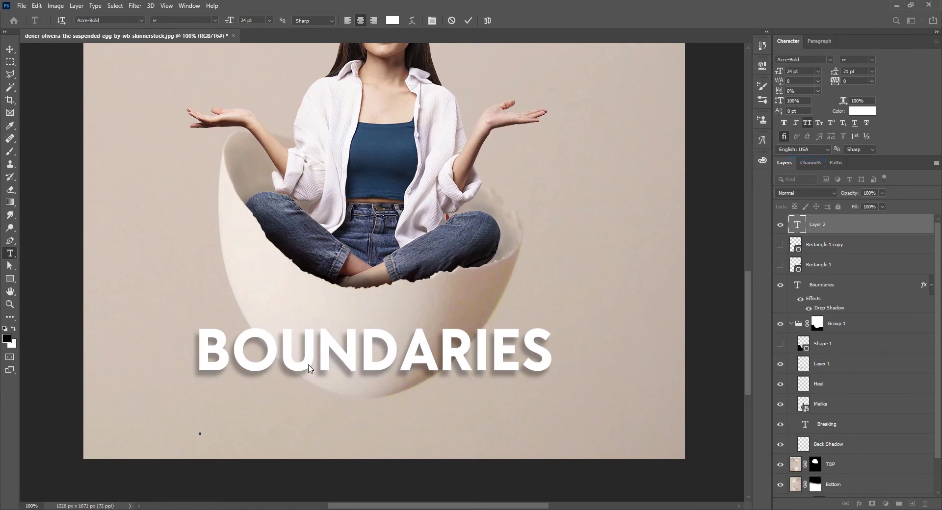
text(Break all the bounda )
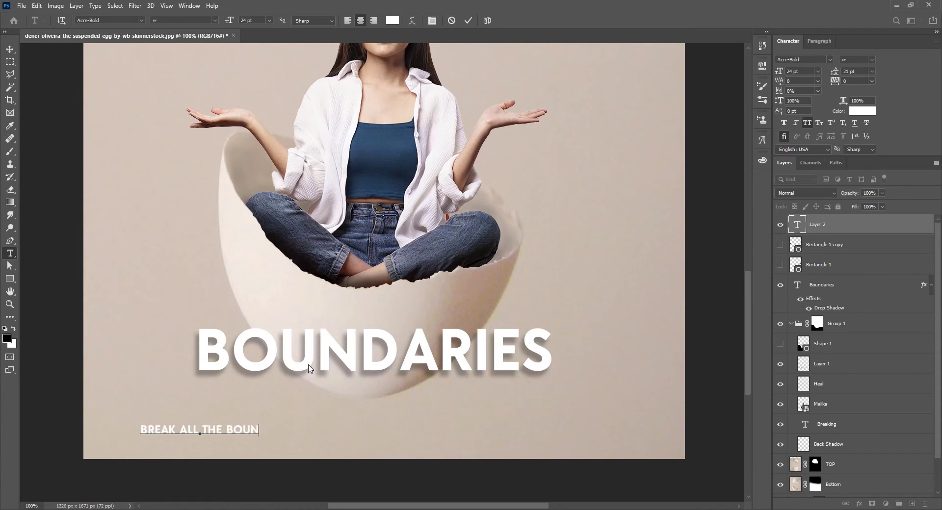
text(ries and)
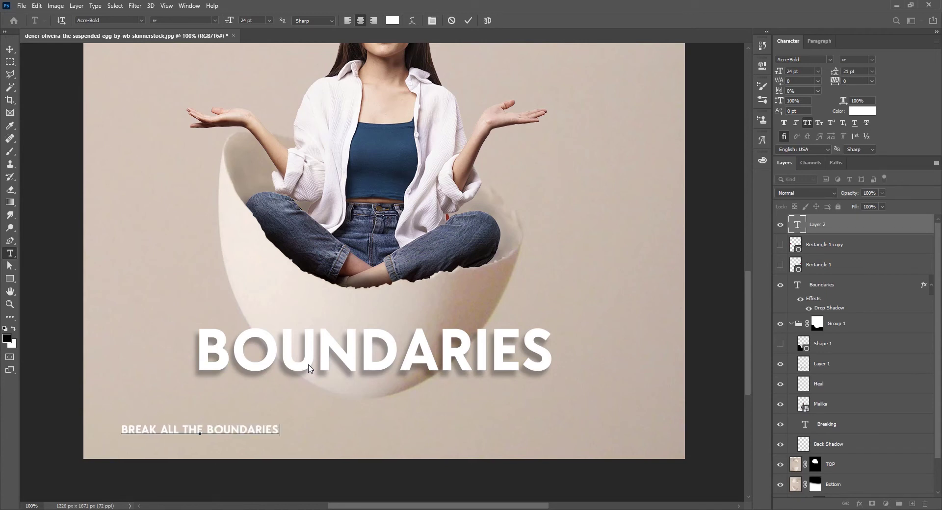
text( let your )
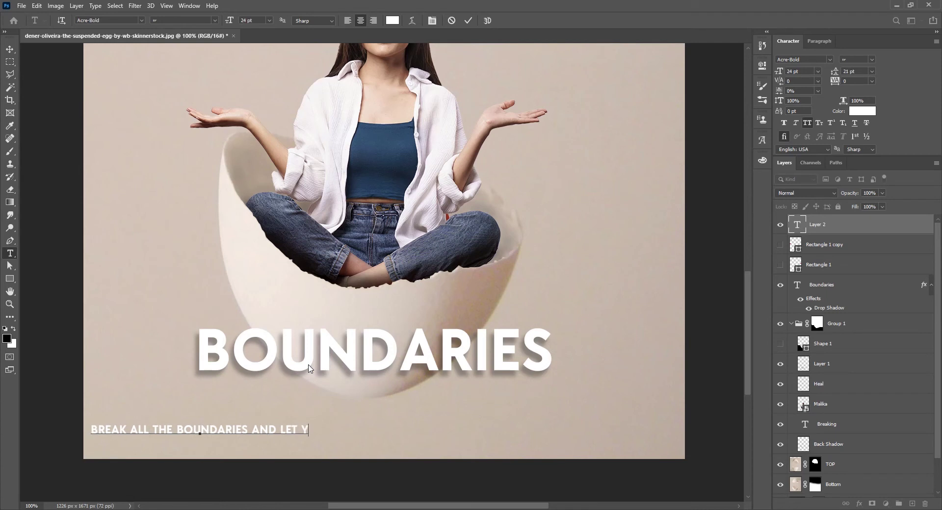
text(inner sou)
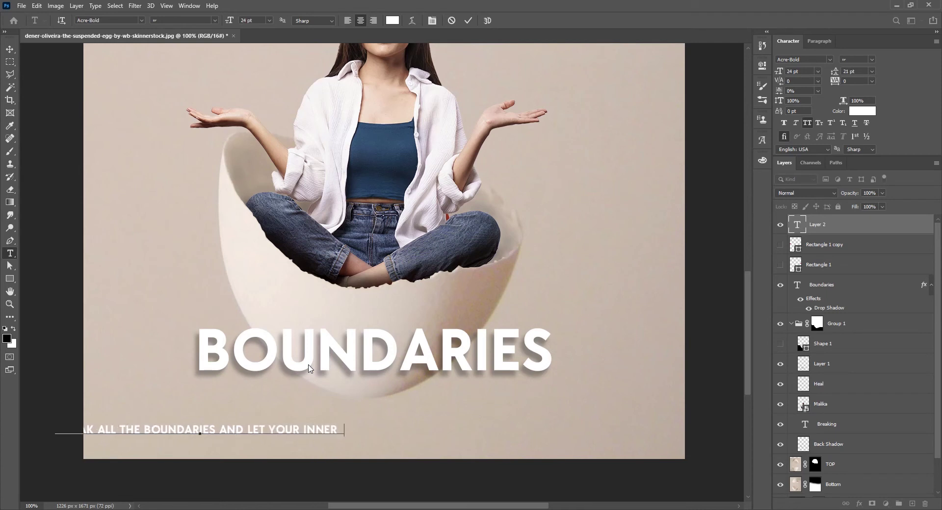
text(l out)
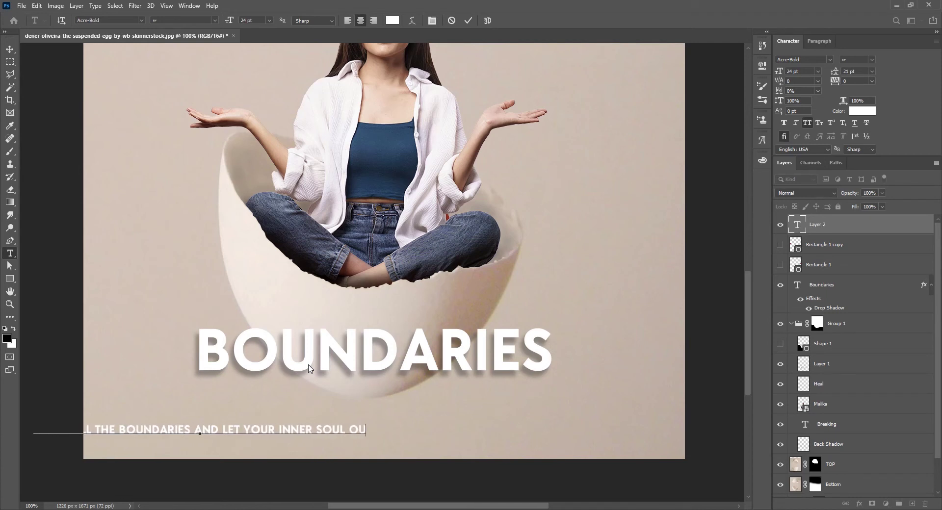
- Commit the tagline and centre it beneath the BOUNDARIES headline with Free Transform
key(ctrl+a)
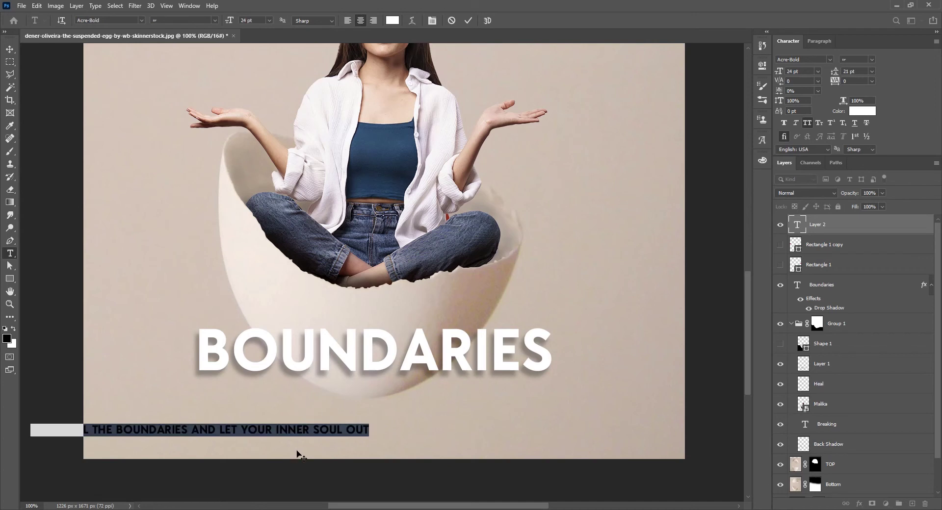
drag(298, 452, 466, 448)
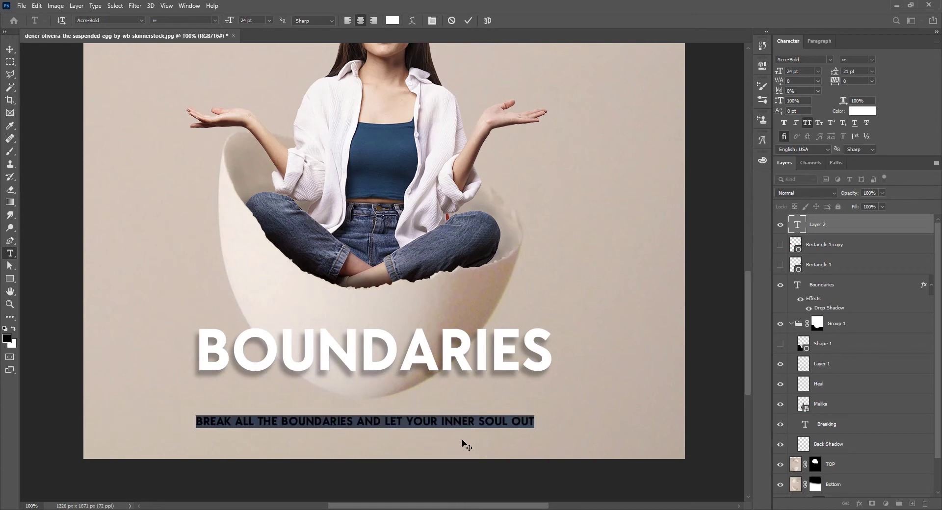
click(464, 424)
key(ctrl+t)
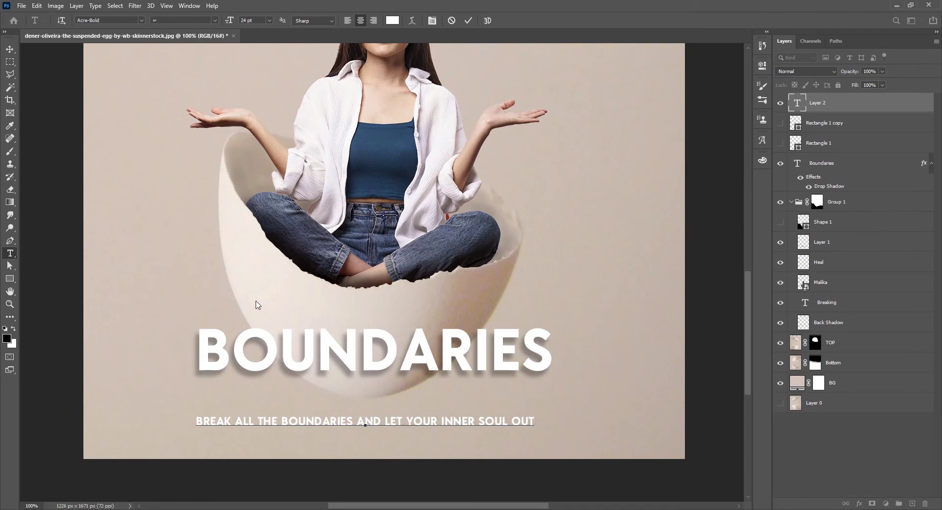
click(9, 49)
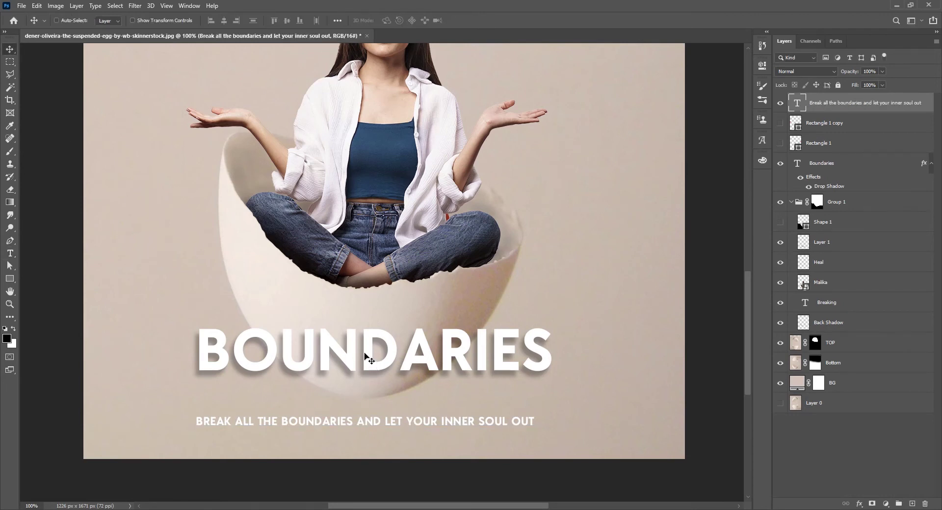
key(ctrl+t)
mouse_move(413, 427)
mouse_down()
mouse_move(431, 426)
mouse_move(423, 420)
mouse_up()
key(Return)
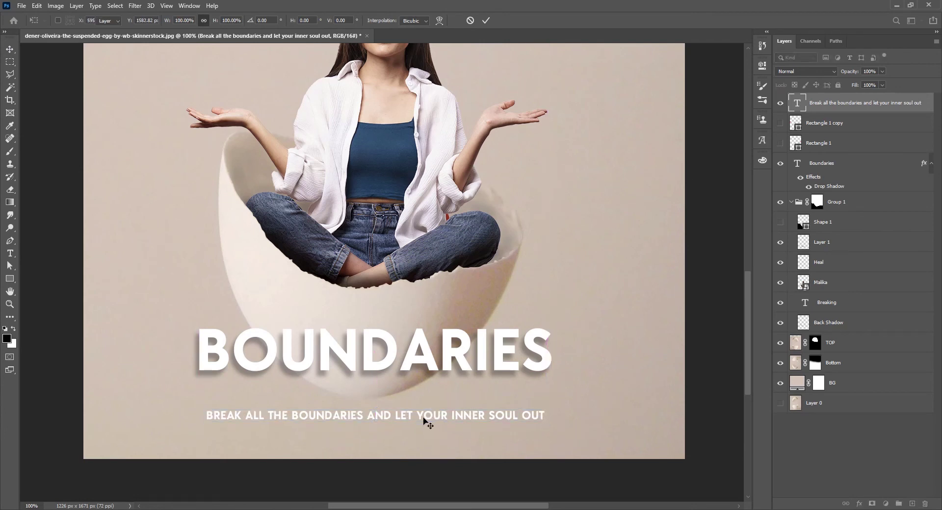
ctrl+alt+click(423, 420)
ctrl+alt+click(423, 419)
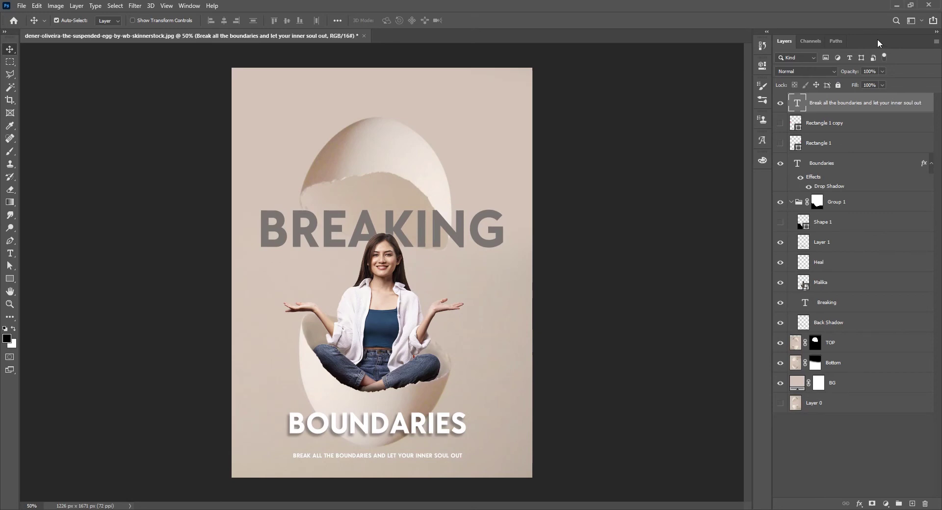
- Confirm the tagline's transform unchanged and open its text for editing
key(ctrl+t)
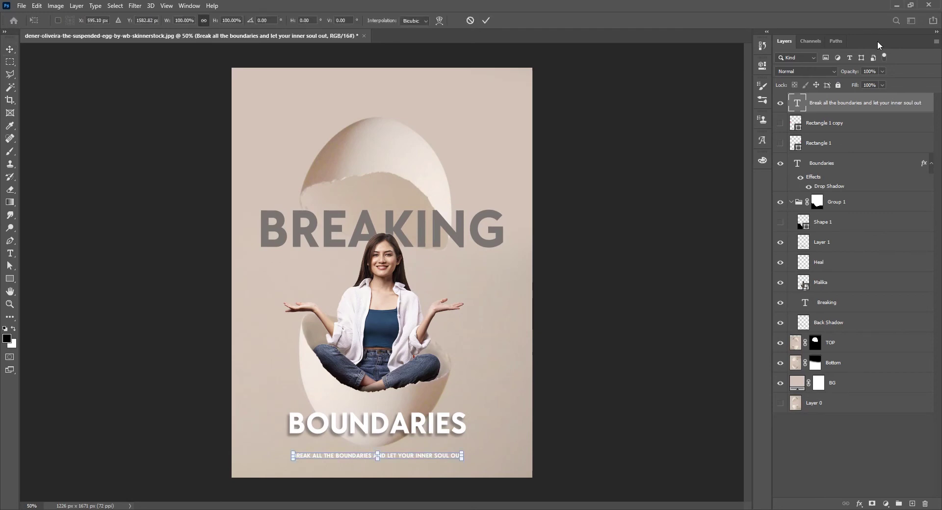
key(Return)
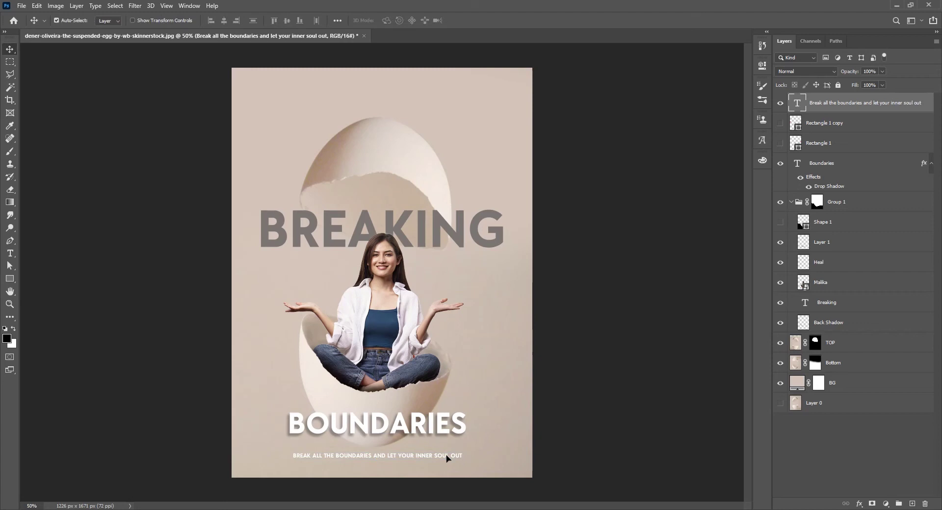
double_click(446, 458)
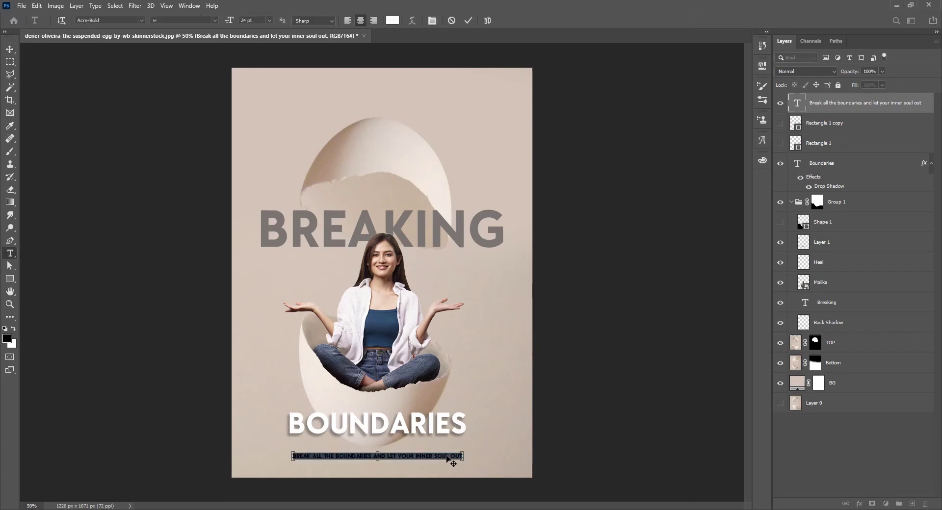
- Colour the tagline with the BREAKING headline's grey, #7b7673, sampled by eyedropper
key(ctrl+t)
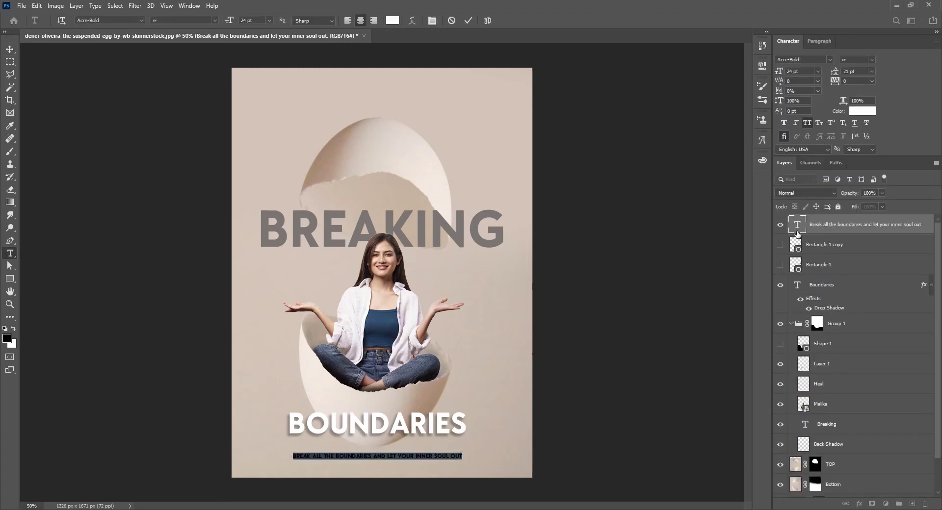
click(862, 111)
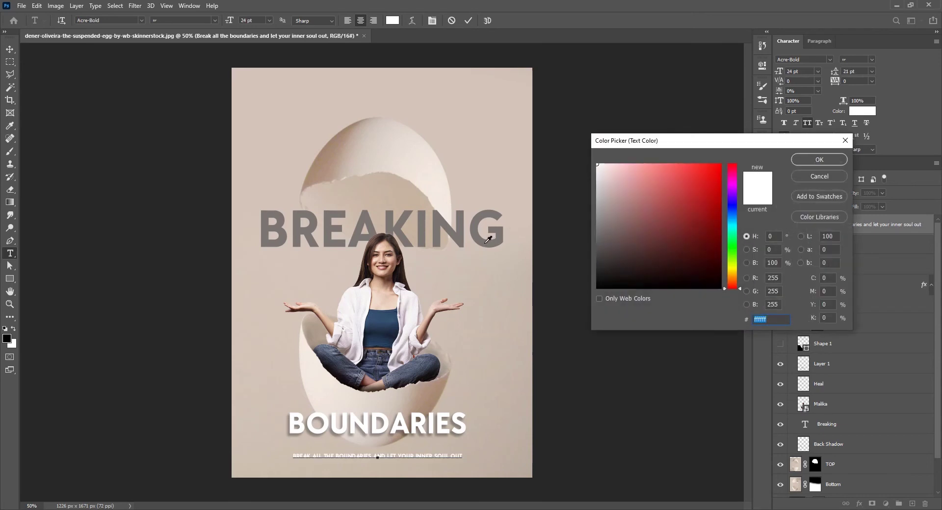
click(486, 242)
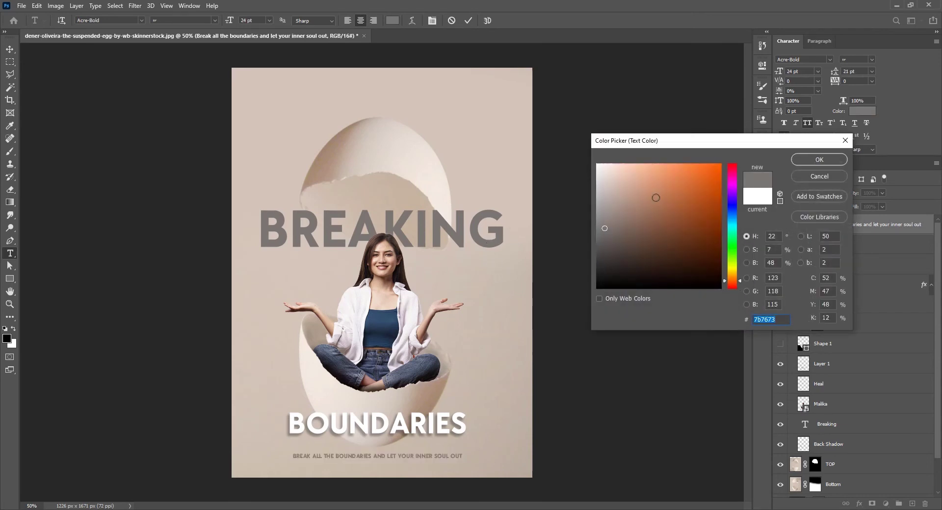
click(803, 161)
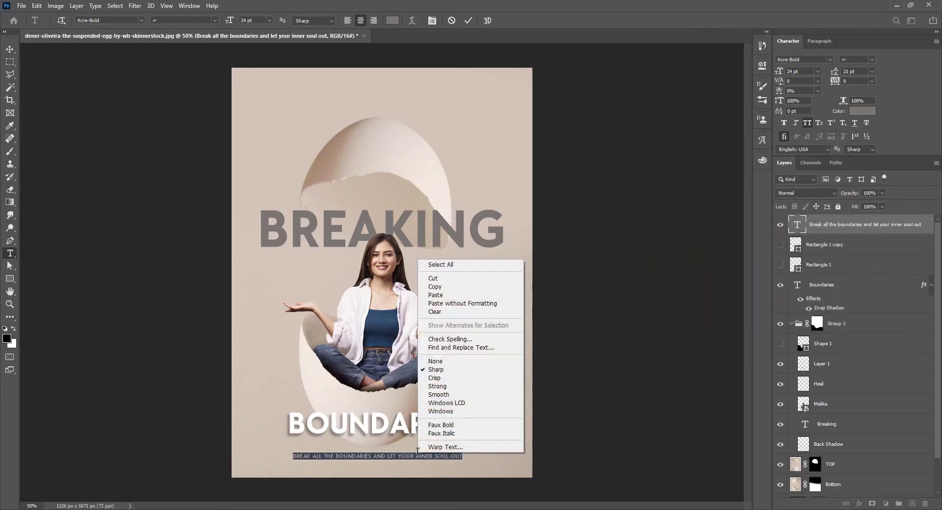
- Spell-check the tagline and commit the text edit
right_click(417, 453)
click(450, 339)
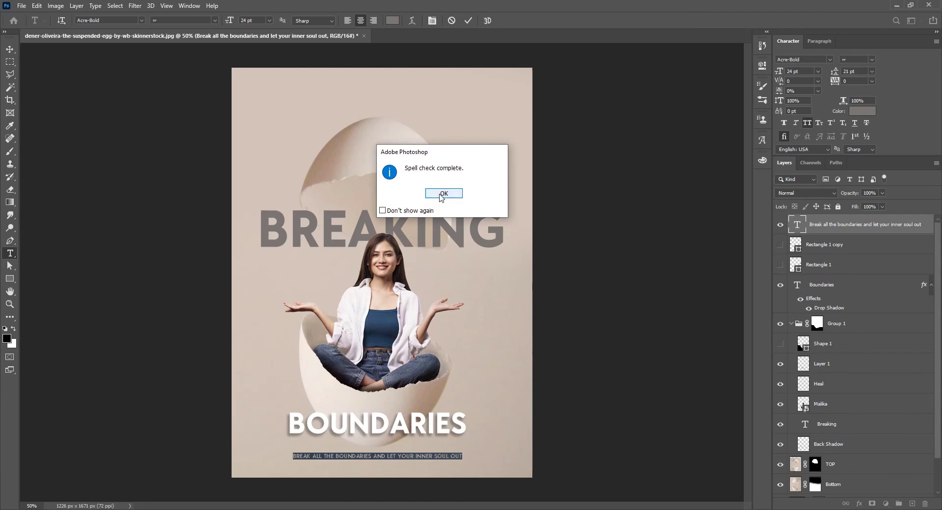
click(442, 195)
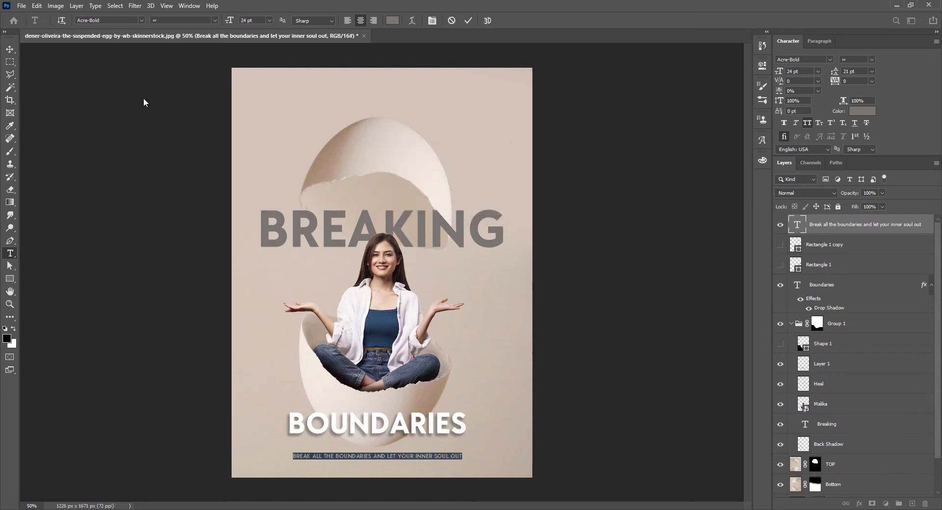
click(10, 49)
- Drag the tagline up to sit just beneath BOUNDARIES
scroll(431, 444, up, 2)
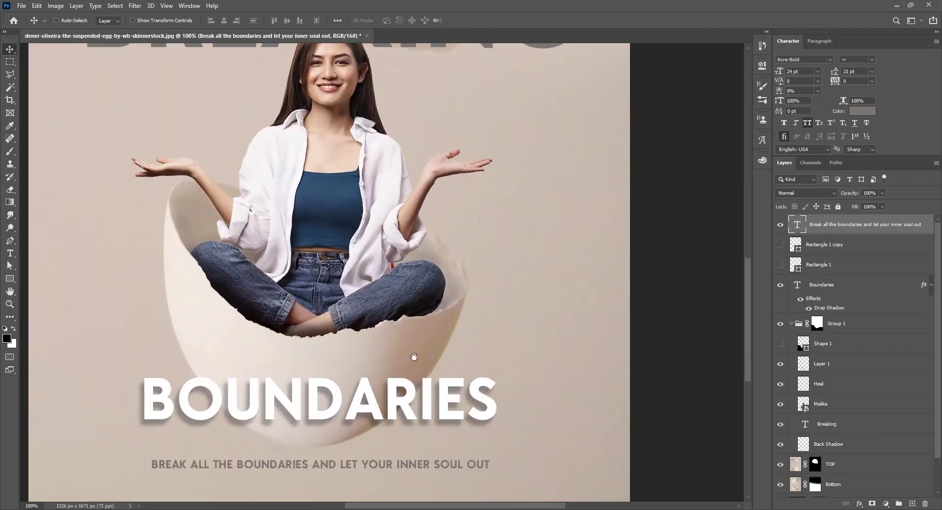
drag(414, 356, 438, 223)
drag(396, 334, 396, 340)
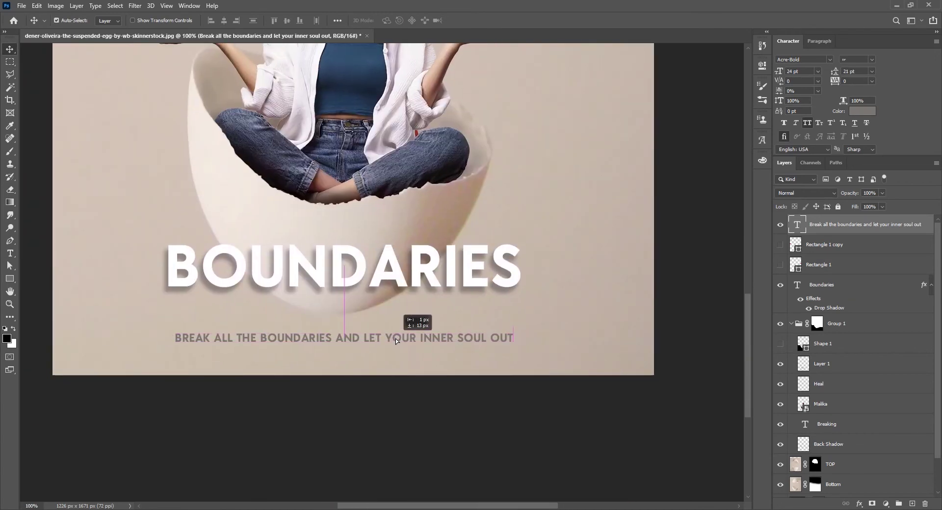
scroll(395, 339, down, 3)
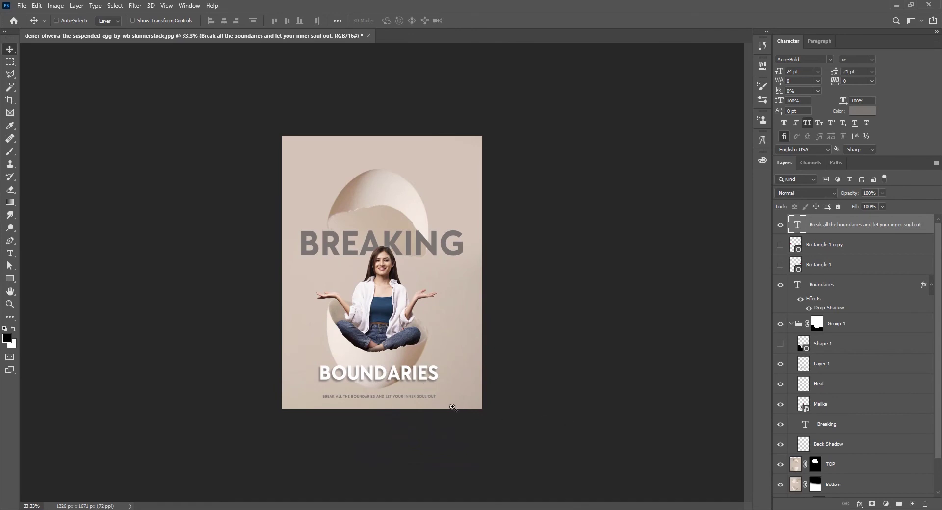
scroll(431, 414, up, 2)
drag(412, 424, 411, 399)
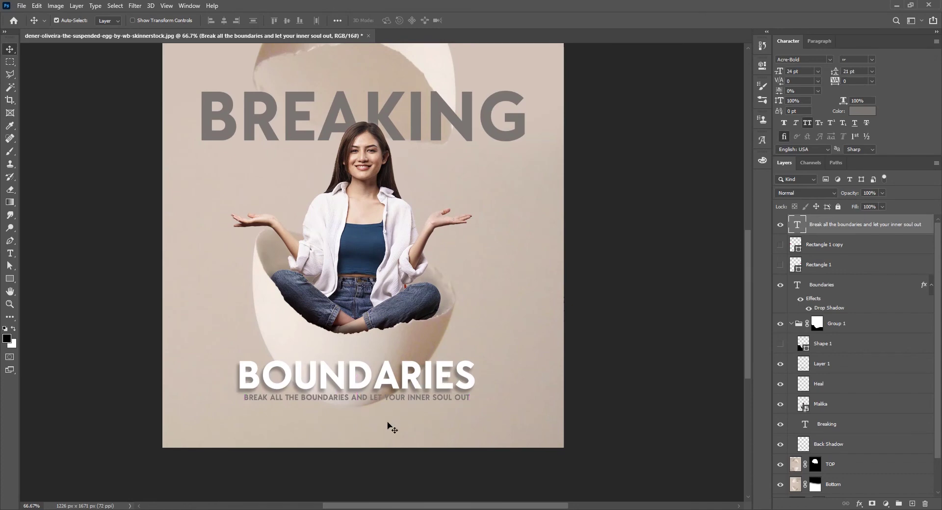
key(ctrl+minus)
key(ctrl+minus)
ctrl+click(395, 406)
scroll(395, 405, up, 3)
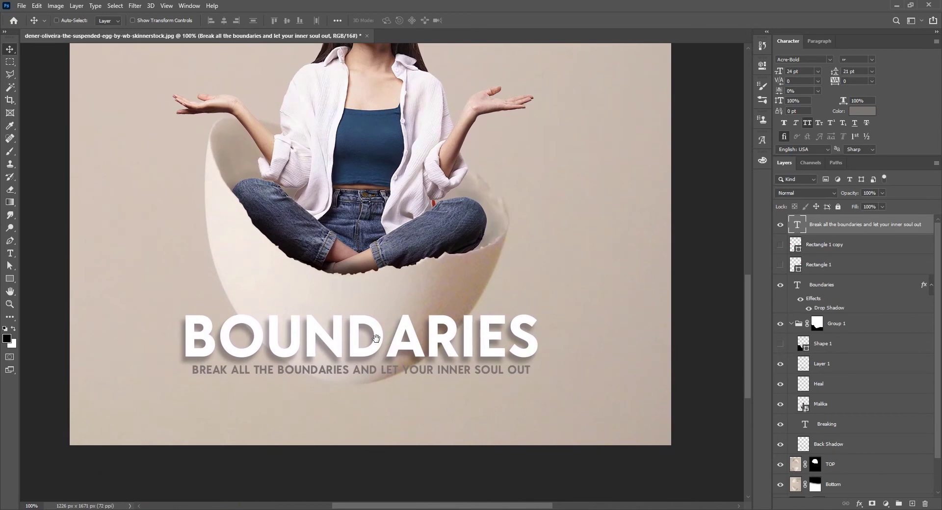
- Show rulers and shift the tagline about 7 px right to centre it under BOUNDARIES
key(ctrl+r)
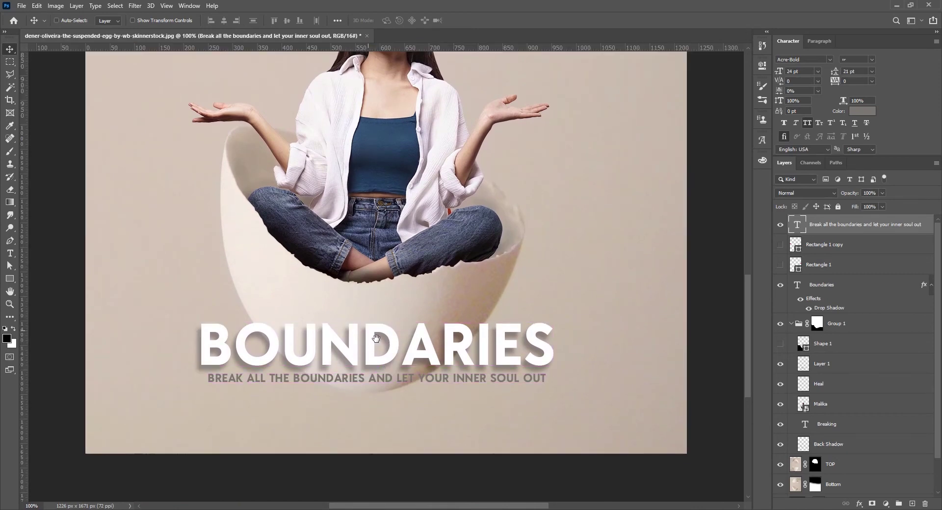
ctrl+click(702, 421)
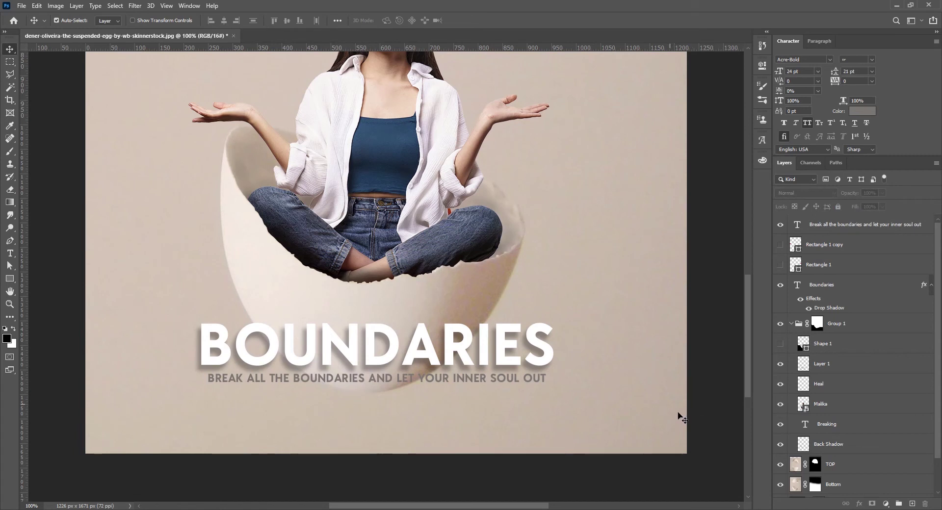
click(509, 385)
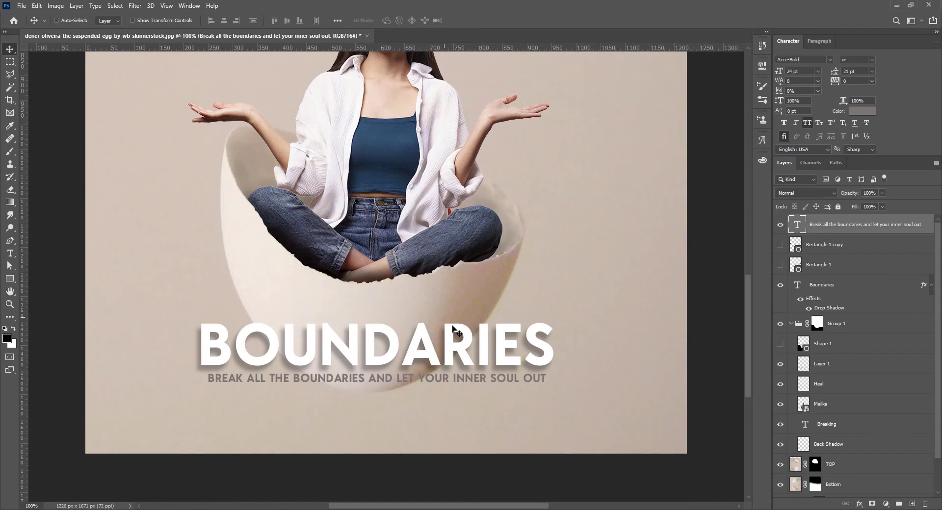
key(ctrl+t)
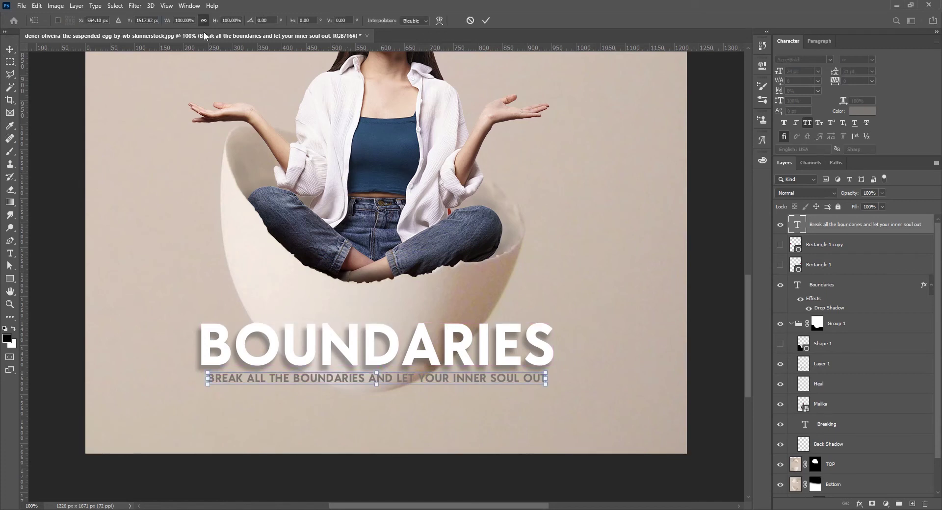
drag(437, 380, 445, 380)
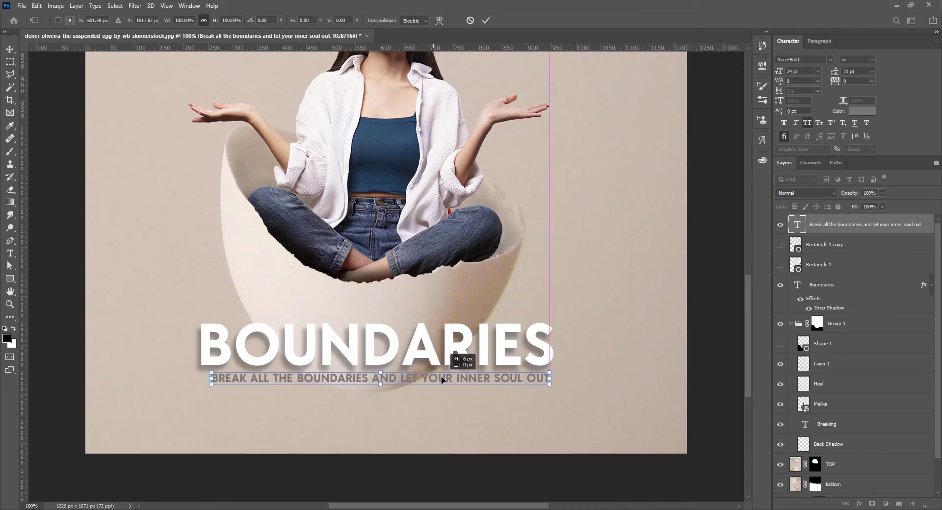
key(Return)
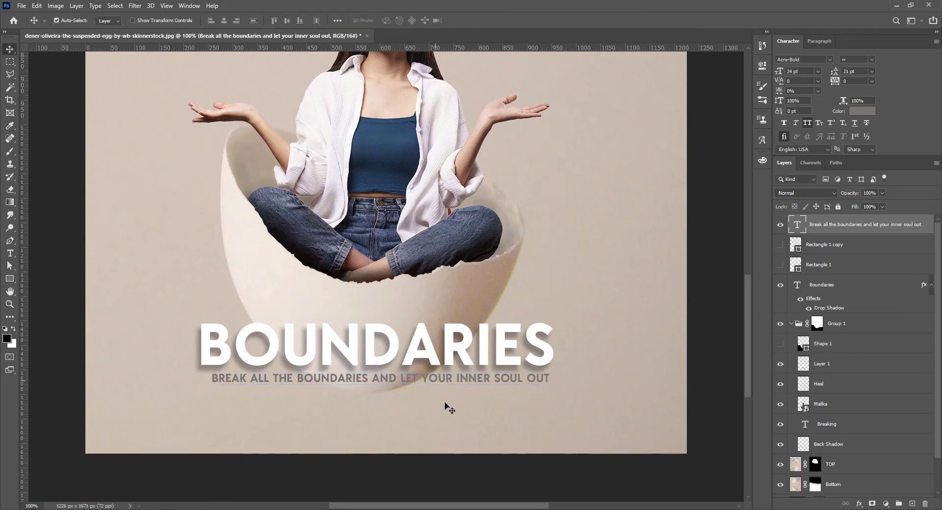
ctrl+alt+click(444, 404)
scroll(444, 403, down, 2)
scroll(444, 404, up, 1)
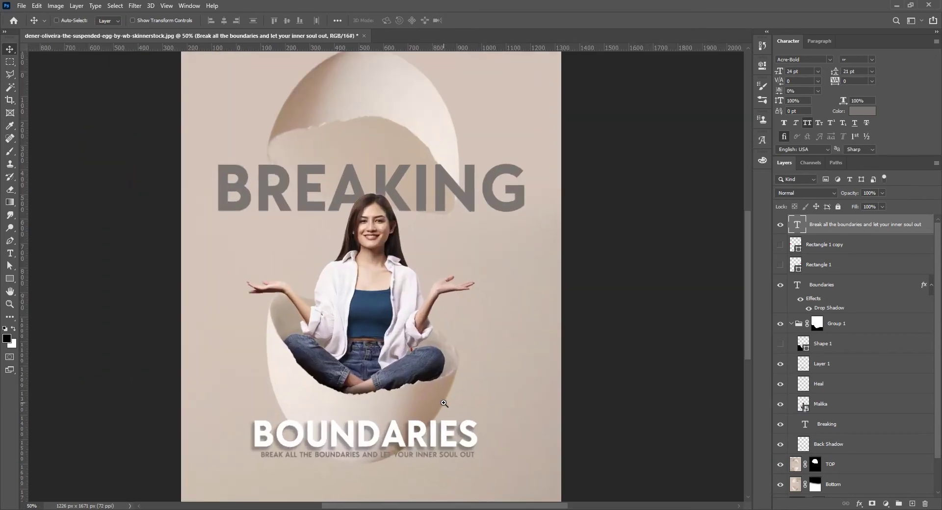
scroll(481, 311, down, 3)
- Change the tagline colour to the darker grey #4f4c4b and review the poster
click(871, 117)
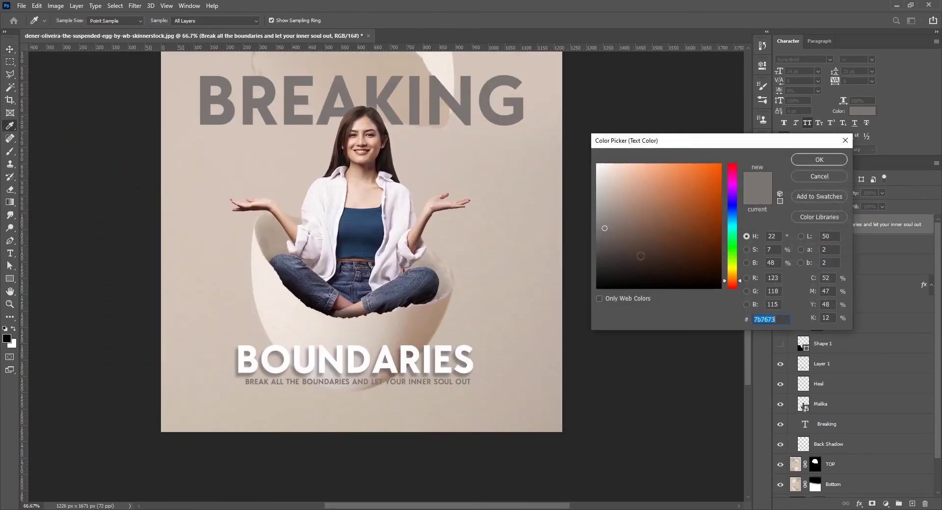
drag(605, 246, 602, 250)
click(819, 160)
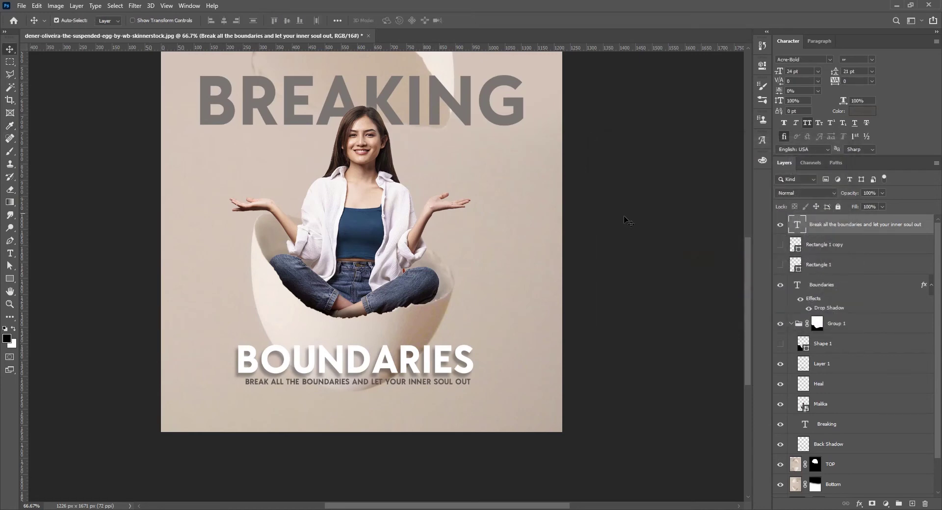
scroll(511, 217, down, 2)
scroll(515, 217, down, 1)
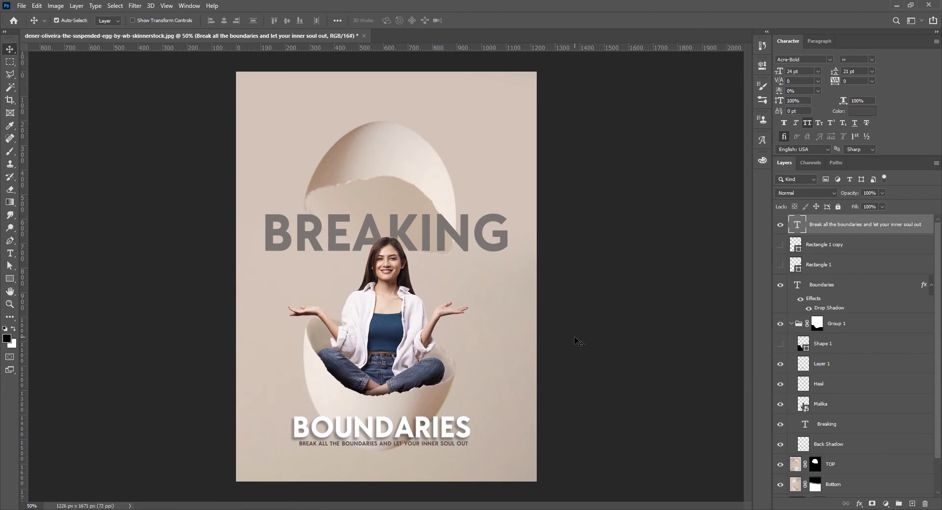
click(580, 322)
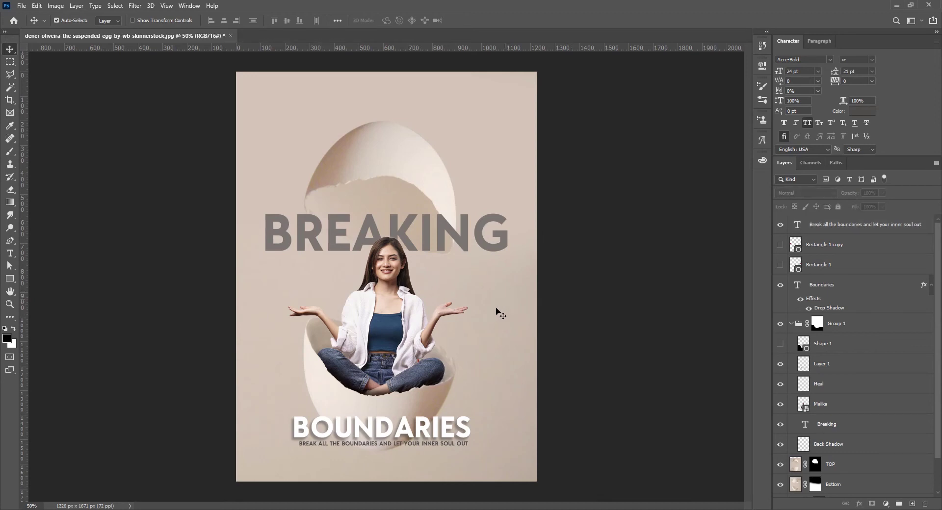
scroll(473, 309, up, 1)
drag(460, 308, 459, 280)
scroll(459, 281, down, 1)
click(466, 126)
- Crop the poster's top edge, trimming it from 1226 × 1671 to 1226 × 1555 px
key(t)
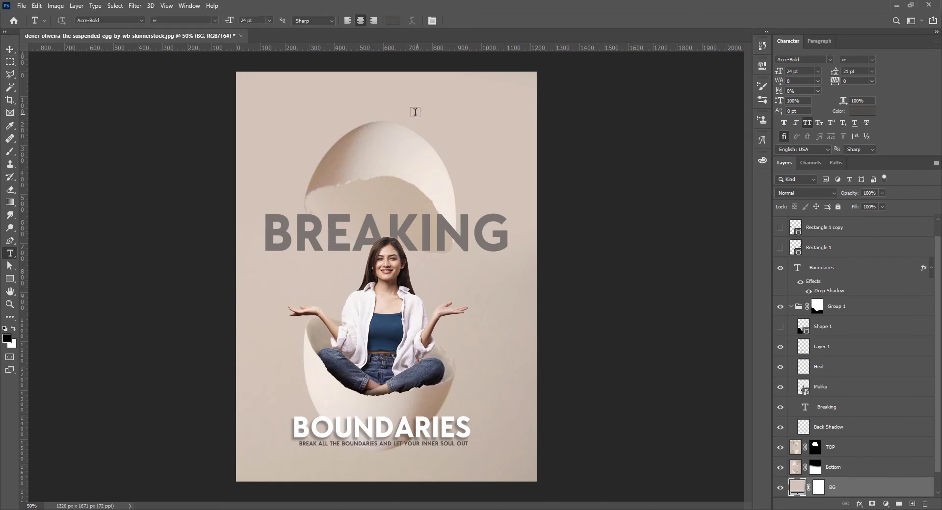
click(10, 49)
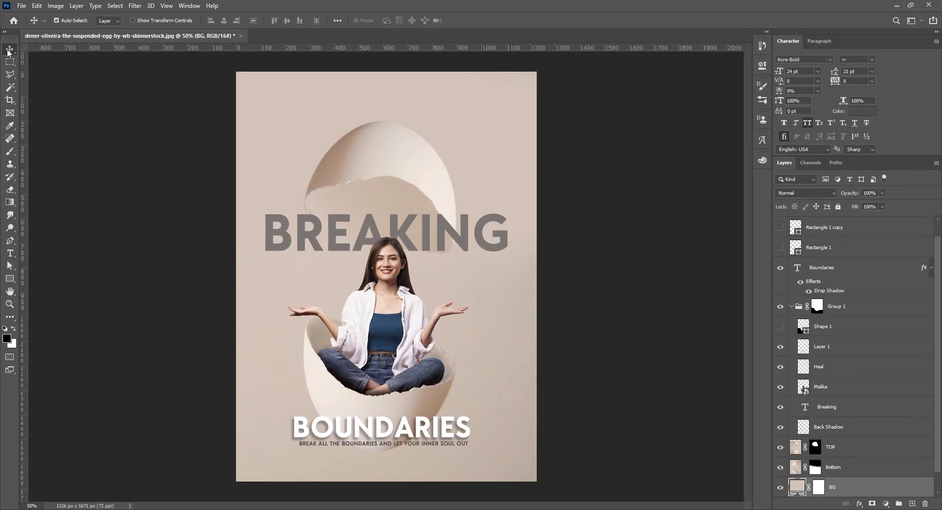
key(c)
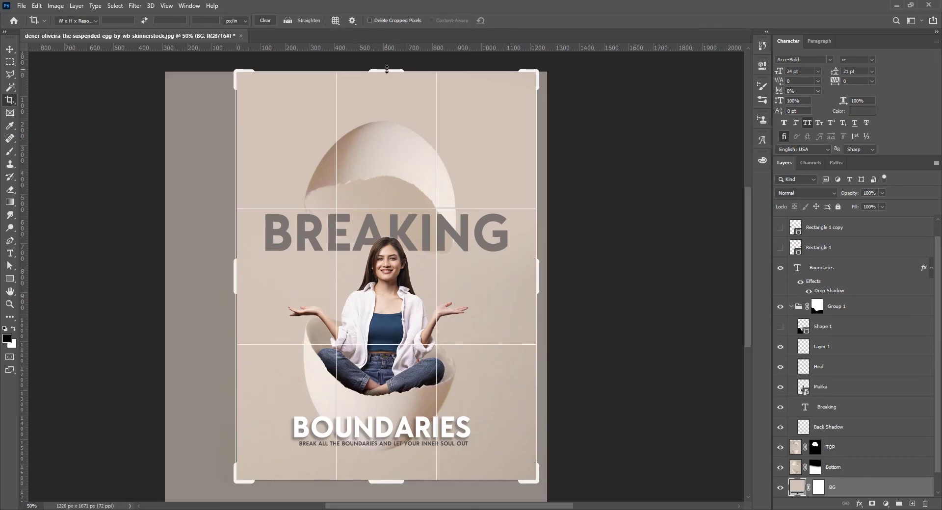
drag(386, 69, 385, 85)
key(Return)
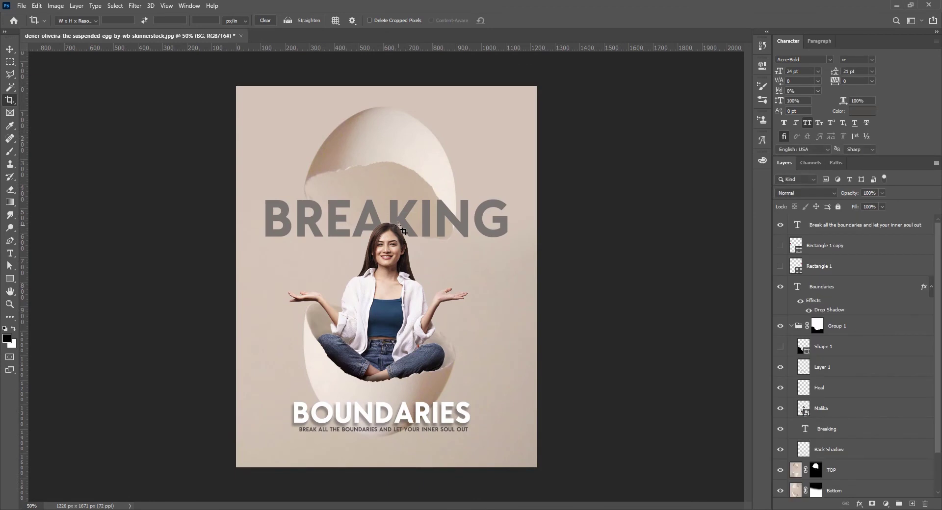
- Nudge BOUNDARIES and its tagline down together with the arrow keys
key(v)
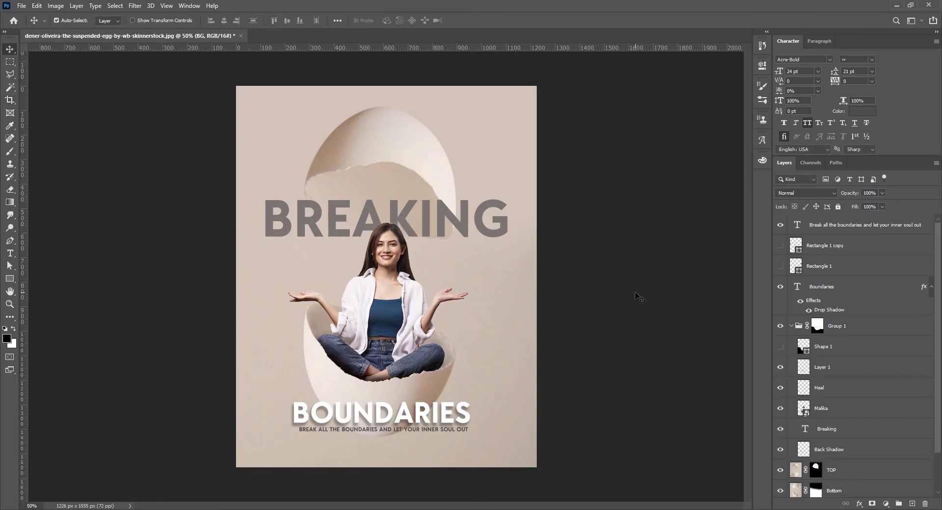
ctrl+click(641, 296)
ctrl+click(467, 393)
drag(455, 393, 456, 347)
alt+click(430, 351)
scroll(429, 352, down, 1)
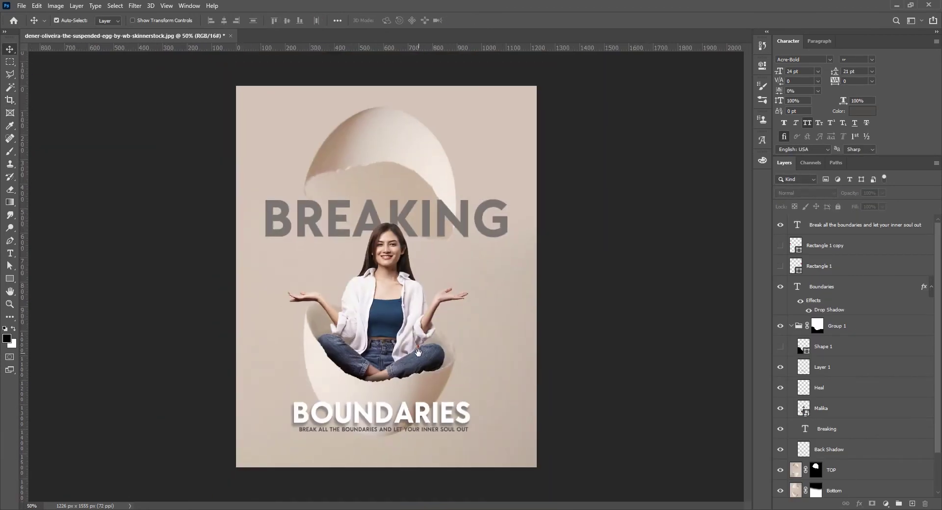
click(398, 415)
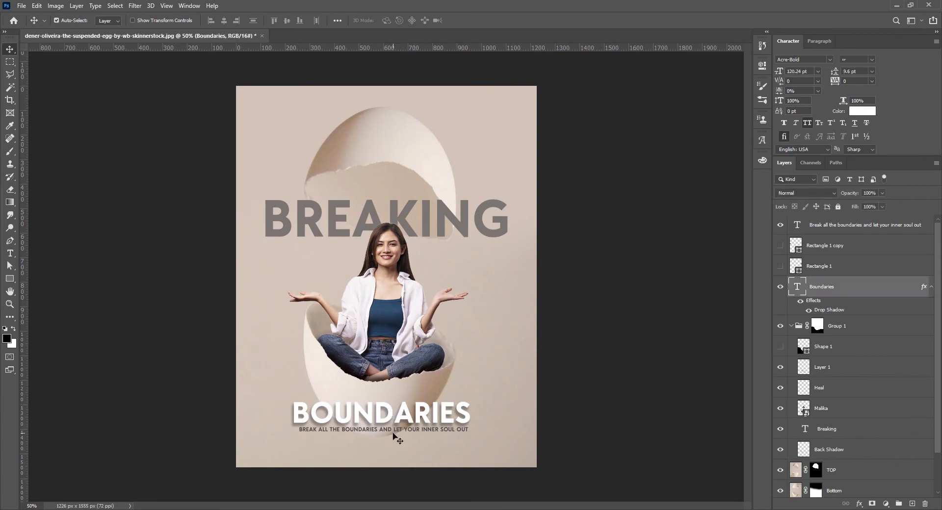
shift+click(391, 433)
key(Down)
key(Down)
key(Down)
key(Down)
key(Down)
key(Down)
key(Down)
key(Down)
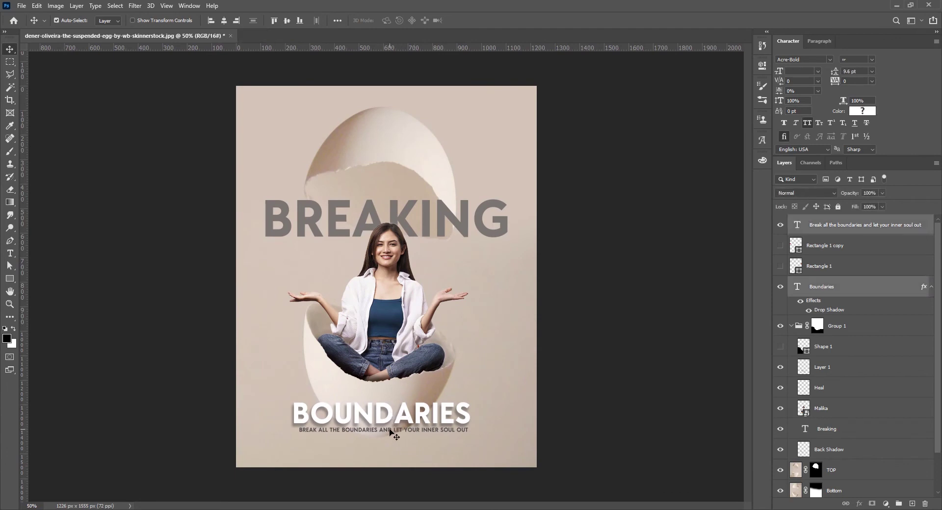
key(Down)
key(Down)
key(Down)
key(Down)
key(Down)
key(Down)
key(Down)
key(Down)
key(Down)
key(Down)
key(Down)
key(Down)
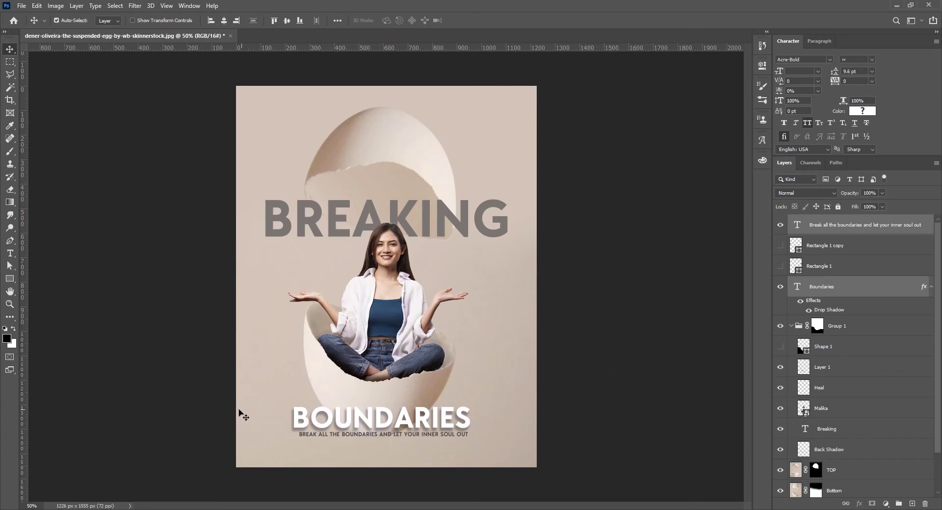
- Centre the BOUNDARIES title horizontally on the poster
click(594, 407)
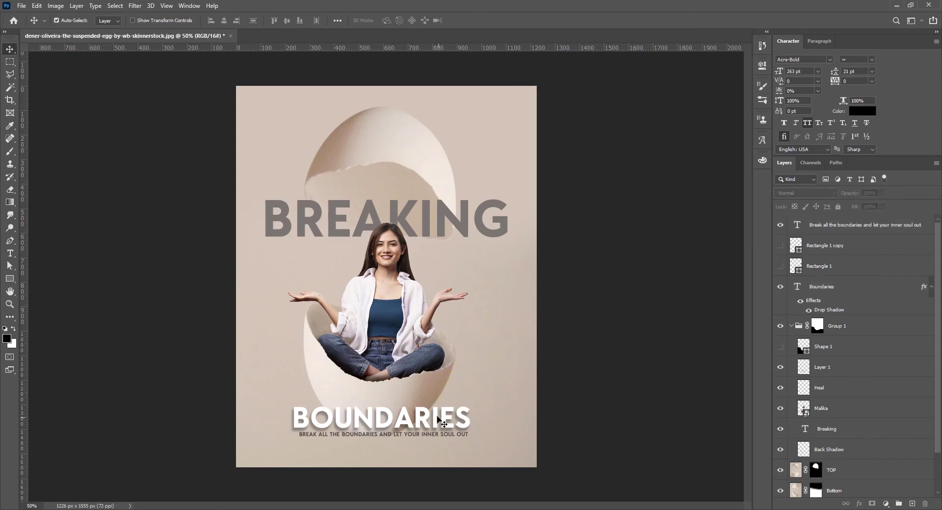
click(442, 422)
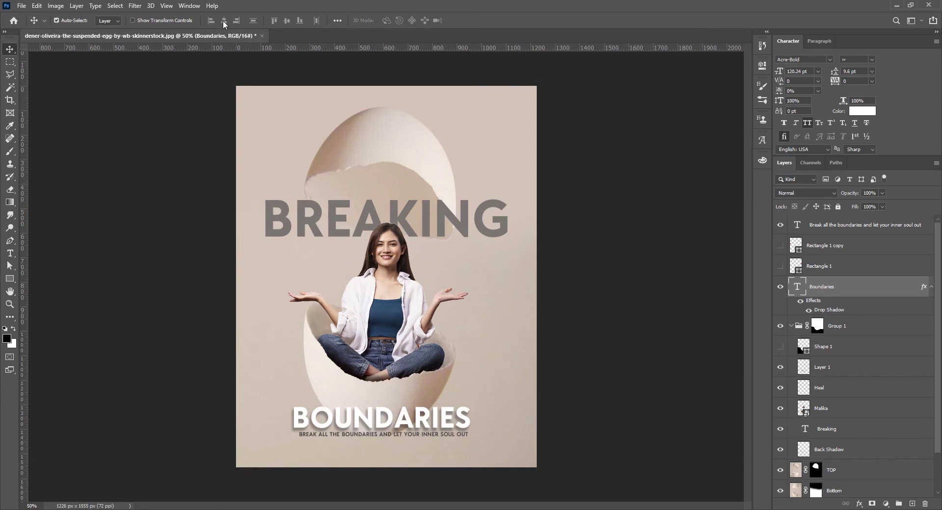
click(190, 22)
key(ctrl+t)
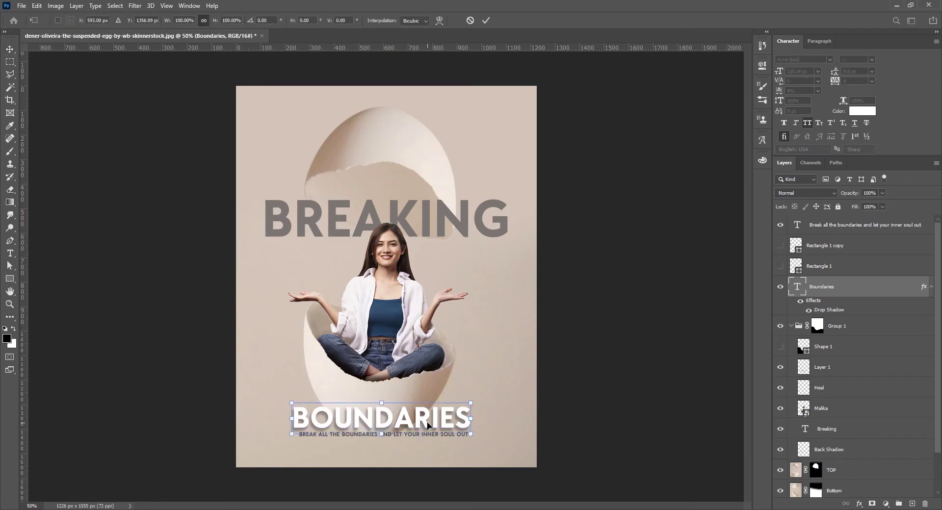
drag(425, 423, 418, 409)
key(Return)
scroll(420, 441, up, 2)
key(ctrl+t)
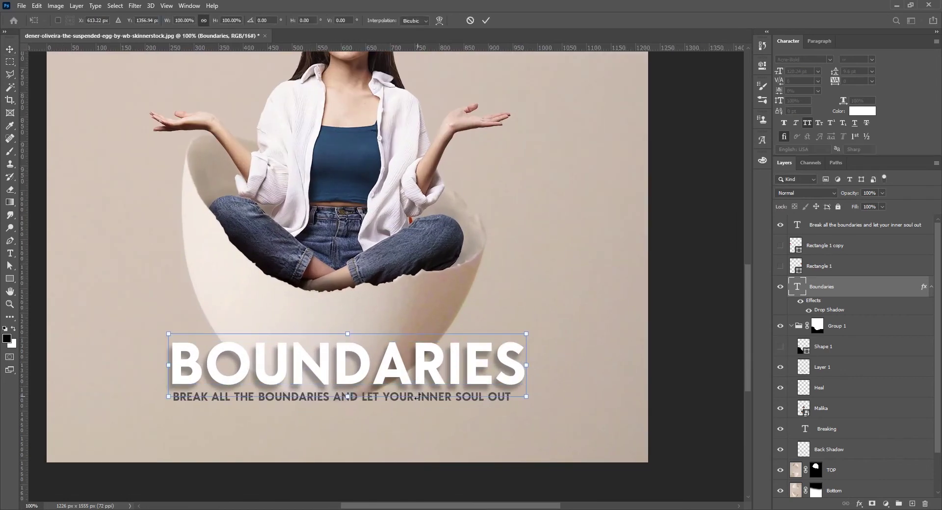
key(Return)
- Shift the tagline about 12 px right to recentre it beneath BOUNDARIES
click(422, 486)
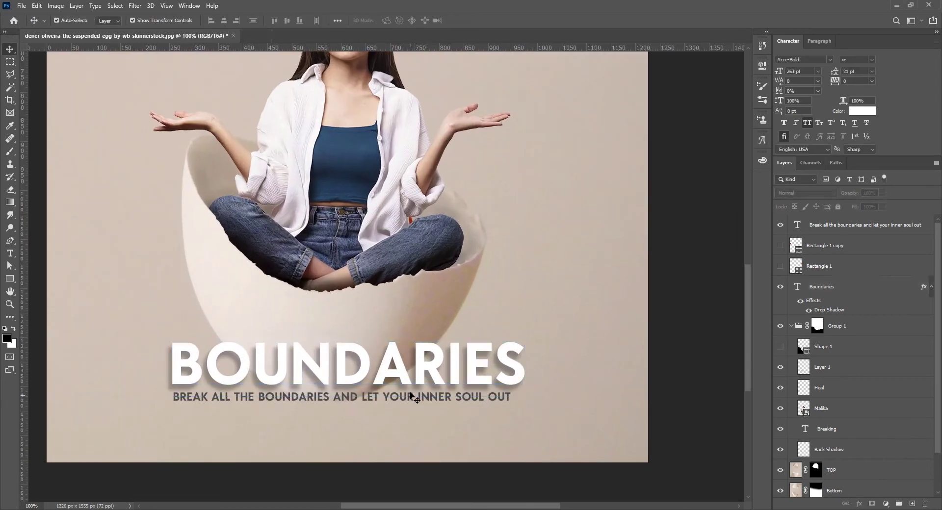
click(409, 400)
key(ctrl+t)
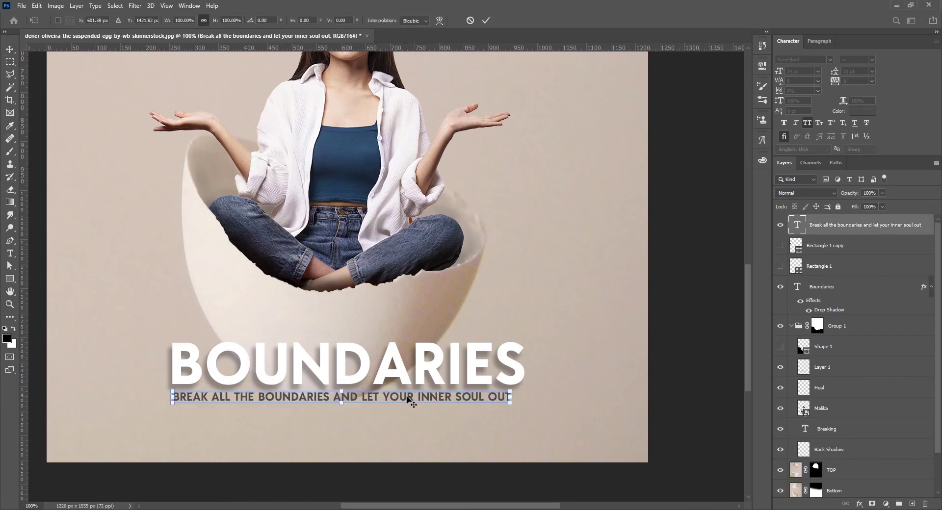
drag(406, 400, 411, 400)
key(Return)
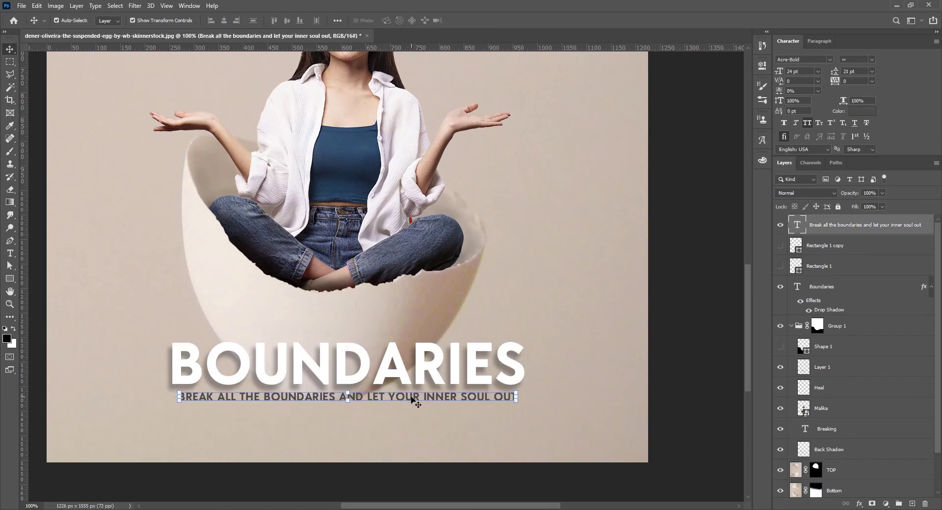
key(ctrl+minus)
ctrl+click(564, 392)
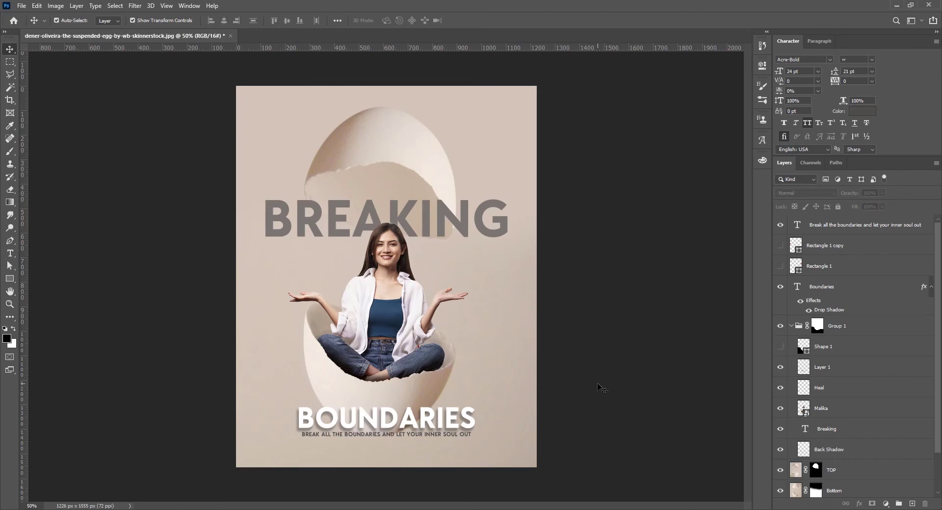
ctrl+click(388, 201)
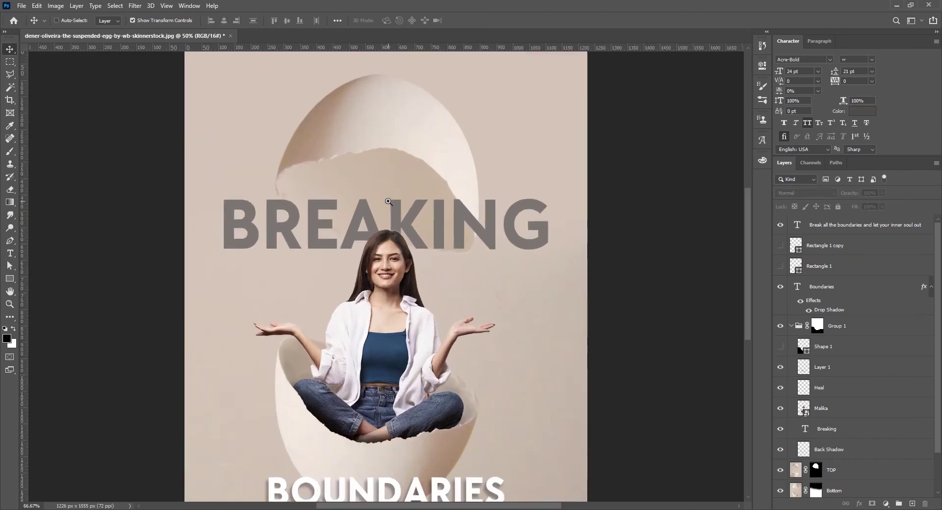
ctrl+click(388, 202)
ctrl+click(388, 201)
ctrl+click(388, 201)
drag(410, 291, 408, 240)
ctrl+click(413, 279)
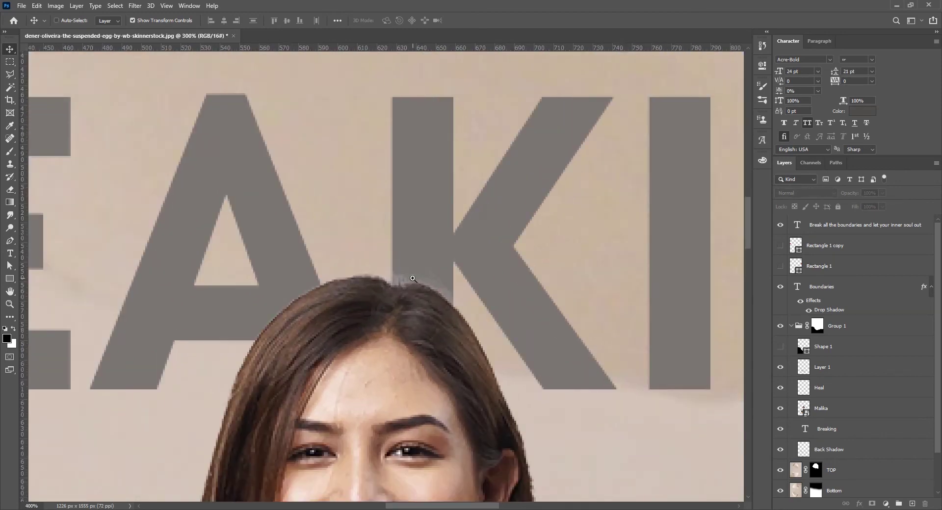
ctrl+click(413, 279)
ctrl+click(413, 279)
ctrl+alt+click(407, 293)
ctrl+alt+click(408, 293)
ctrl+alt+click(408, 294)
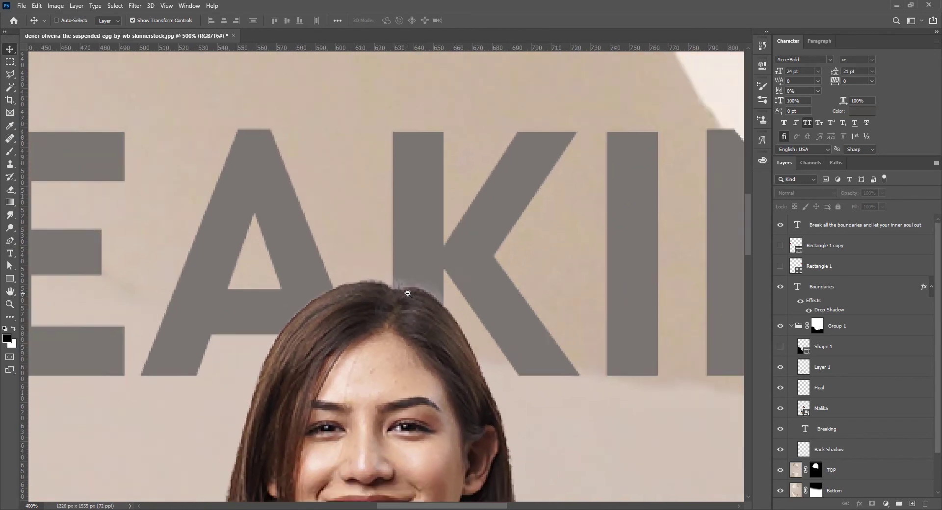
ctrl+alt+click(407, 293)
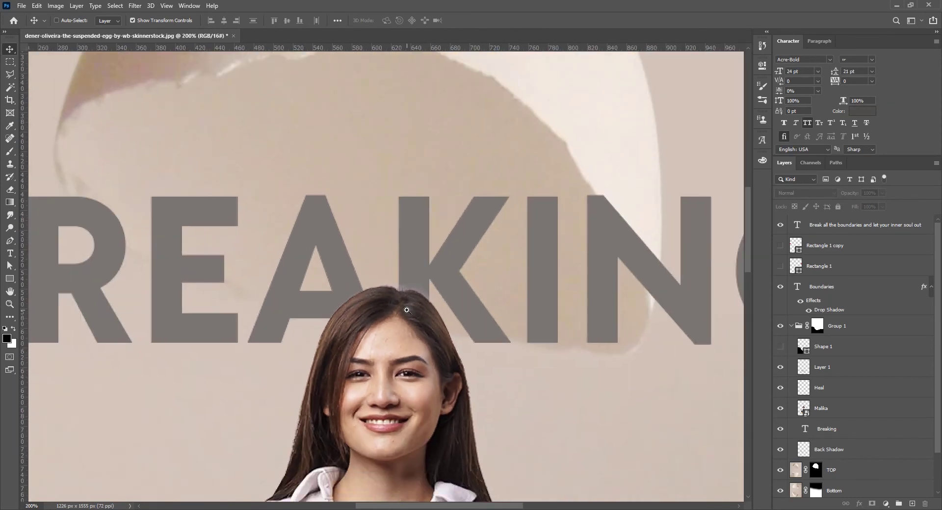
ctrl+click(407, 310)
ctrl+click(407, 310)
ctrl+click(407, 310)
ctrl+click(406, 310)
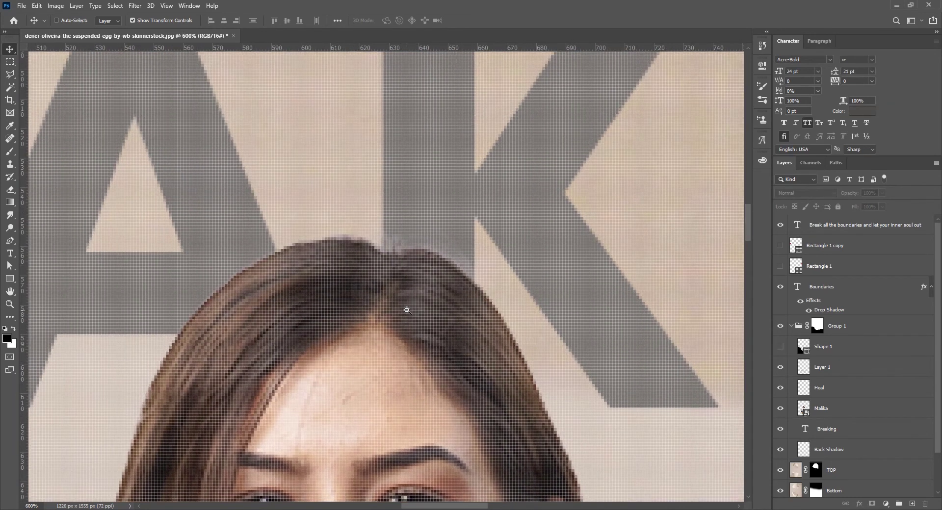
ctrl+alt+click(407, 310)
scroll(441, 290, down, 1)
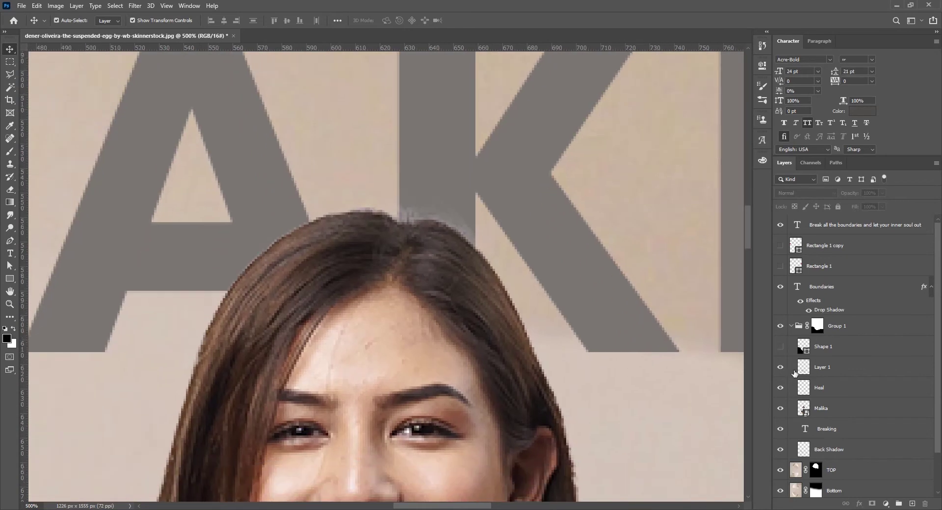
click(780, 409)
click(780, 409)
click(781, 410)
click(780, 410)
click(804, 410)
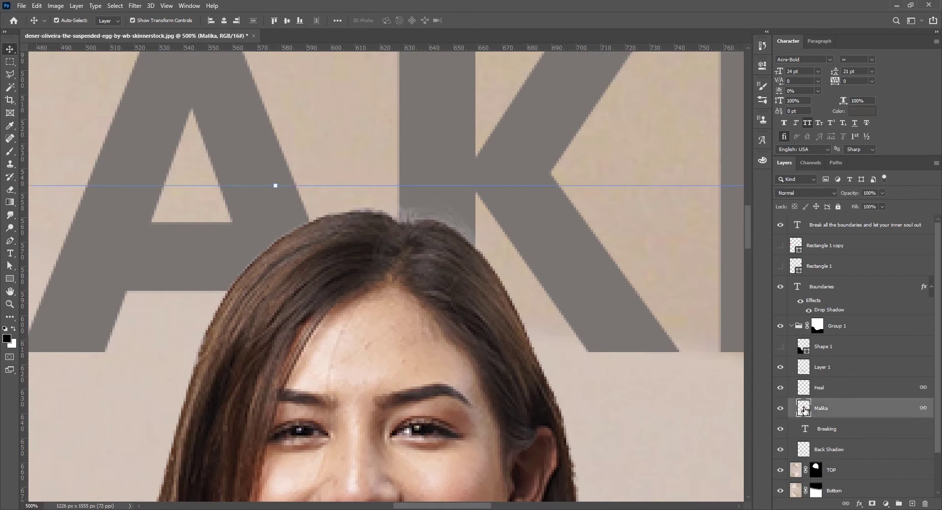
- In the Malika smart object, add a #f4b86b Solid Color fill layer below Layer 1
double_click(803, 410)
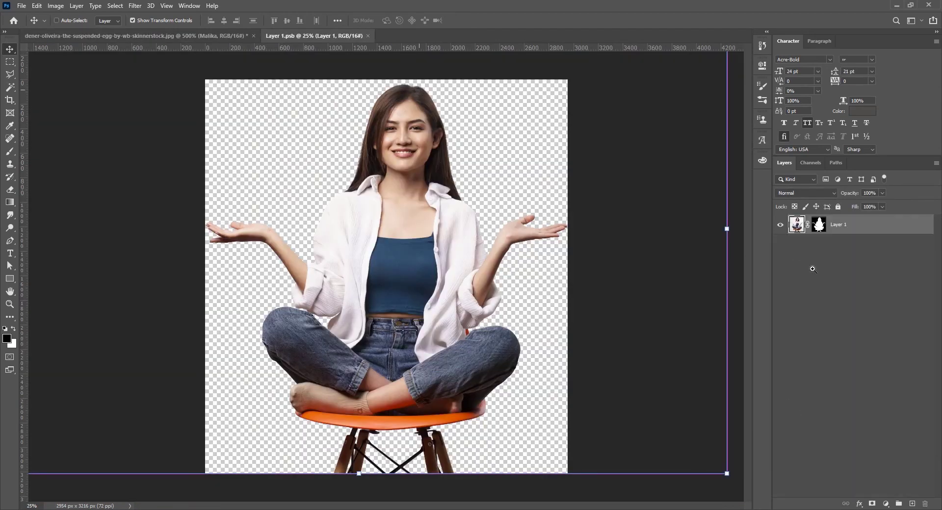
click(871, 414)
click(885, 503)
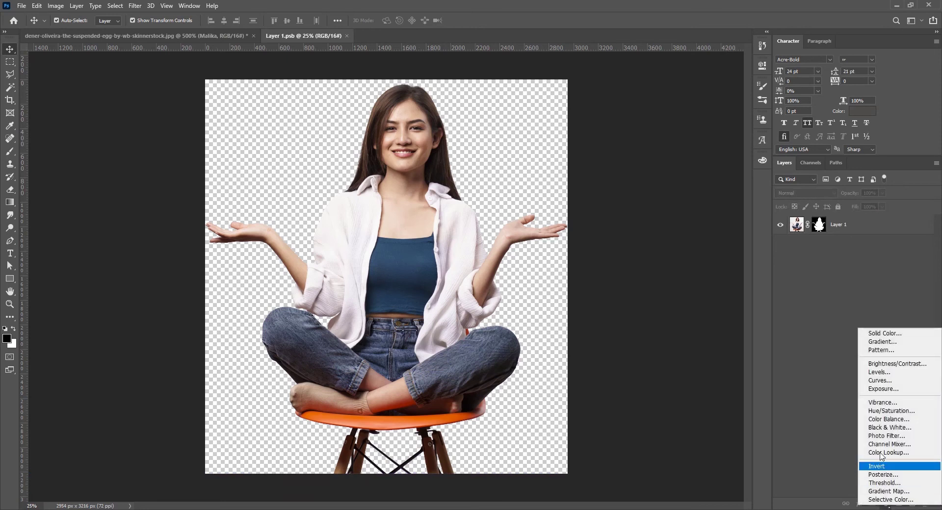
click(883, 333)
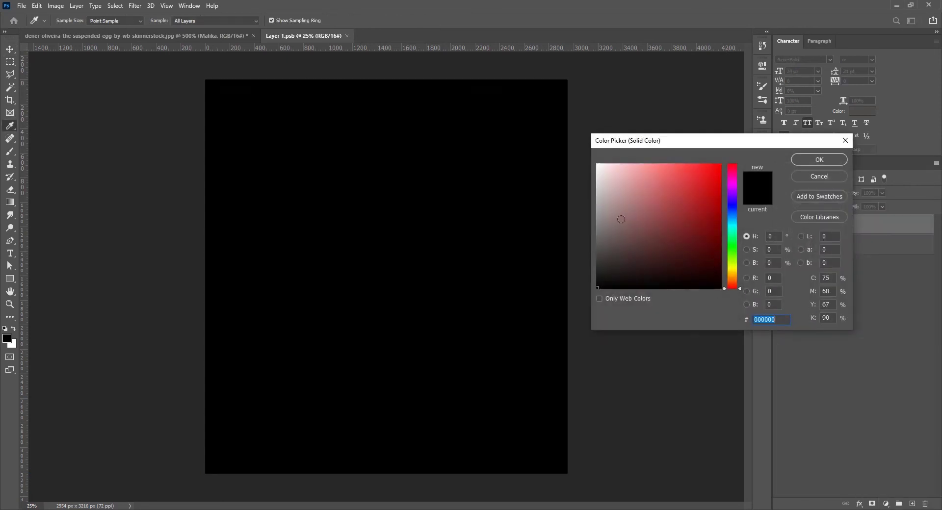
click(600, 230)
click(735, 279)
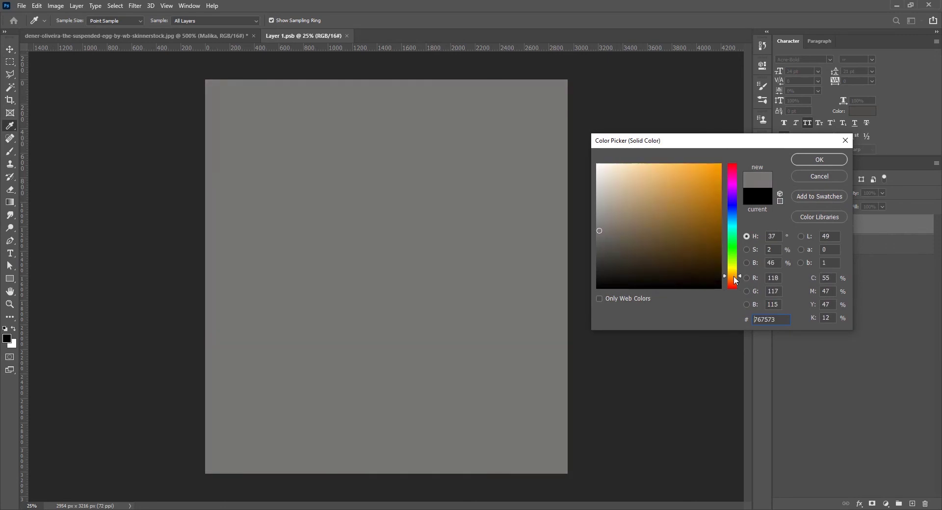
click(666, 168)
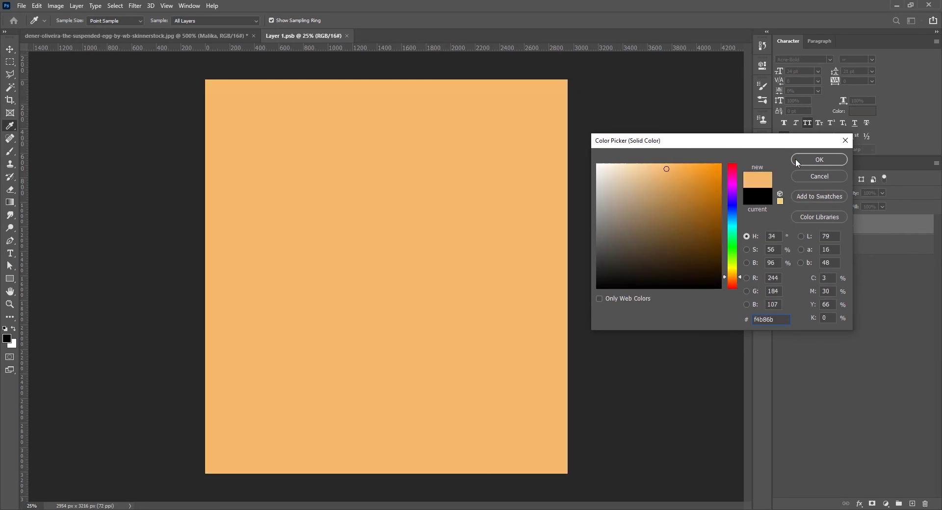
click(818, 160)
drag(844, 226, 855, 257)
- Zoom in on the hairline and ready a white brush at 88% opacity on Layer 1's mask
key(v)
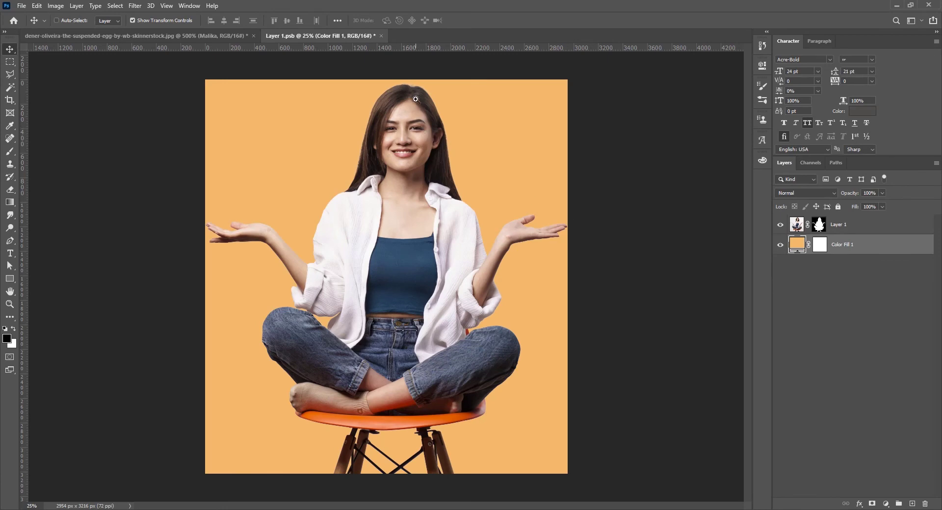
ctrl+click(415, 99)
ctrl+click(415, 99)
ctrl+click(416, 98)
drag(415, 90, 412, 215)
ctrl+click(412, 214)
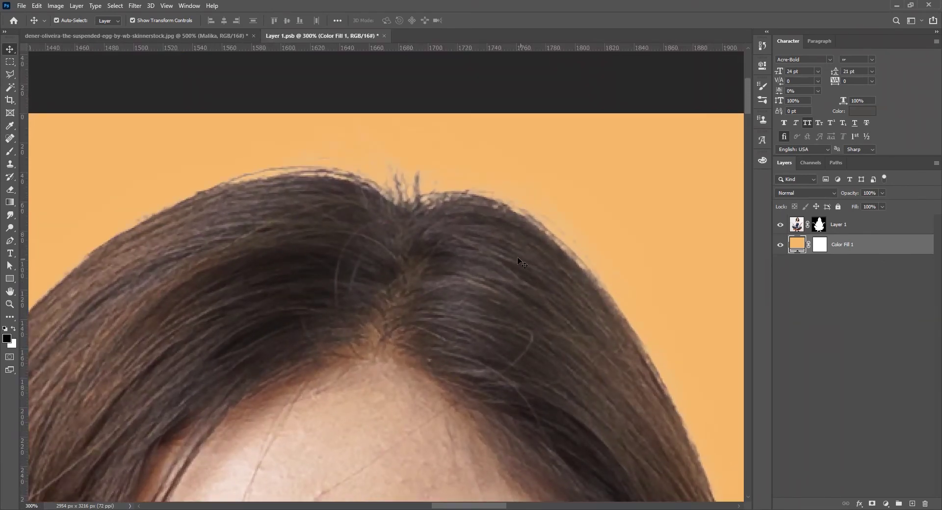
key(b)
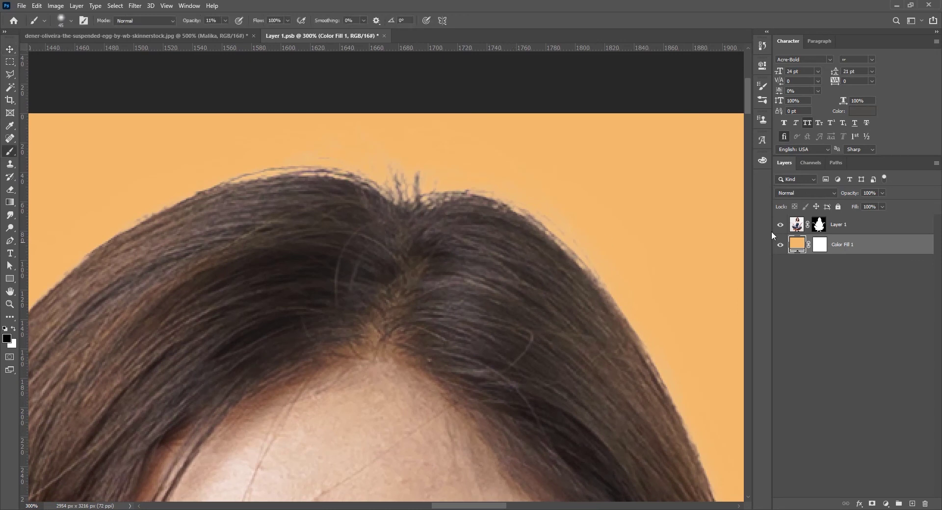
click(820, 224)
key(x)
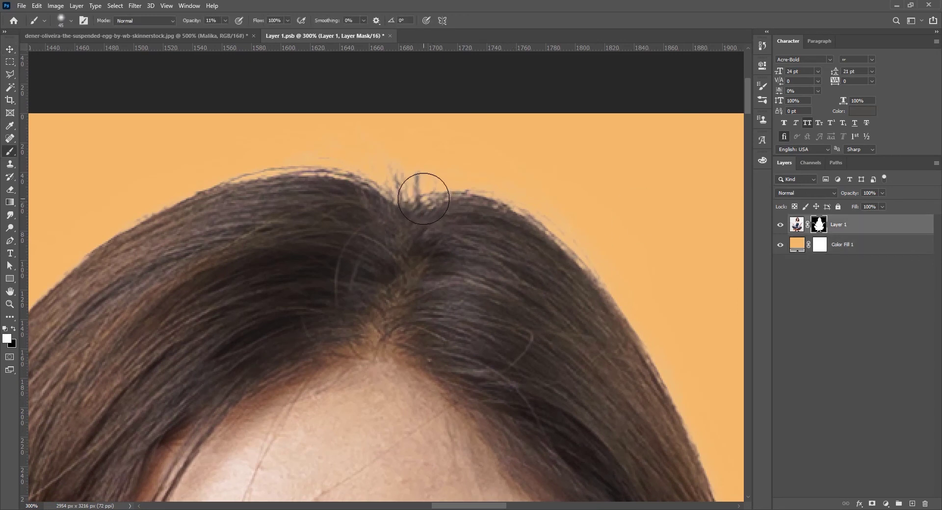
key(bracketleft)
key(bracketleft)
key(bracketleft)
key(bracketleft)
key(bracketleft)
key(bracketleft)
key(bracketleft)
key(bracketleft)
key(bracketleft)
right_click(242, 81)
click(189, 20)
drag(204, 23, 232, 28)
- Restore the stray hair strand, hide the orange Color Fill, and save Layer 1.psb
drag(416, 177, 416, 198)
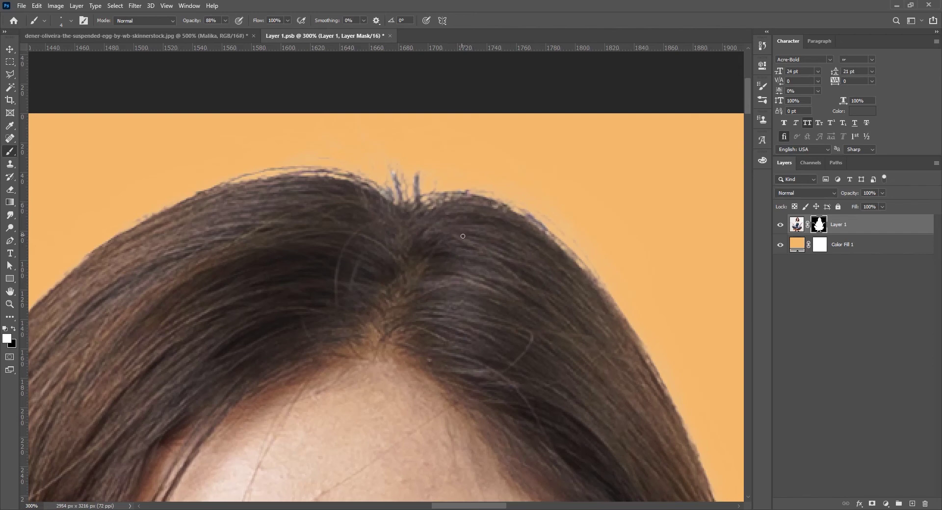
click(780, 245)
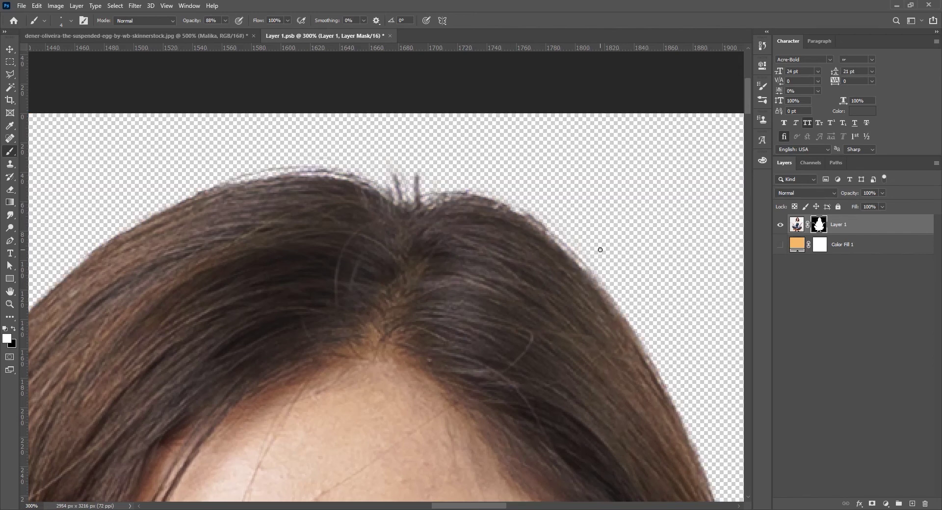
key(ctrl+s)
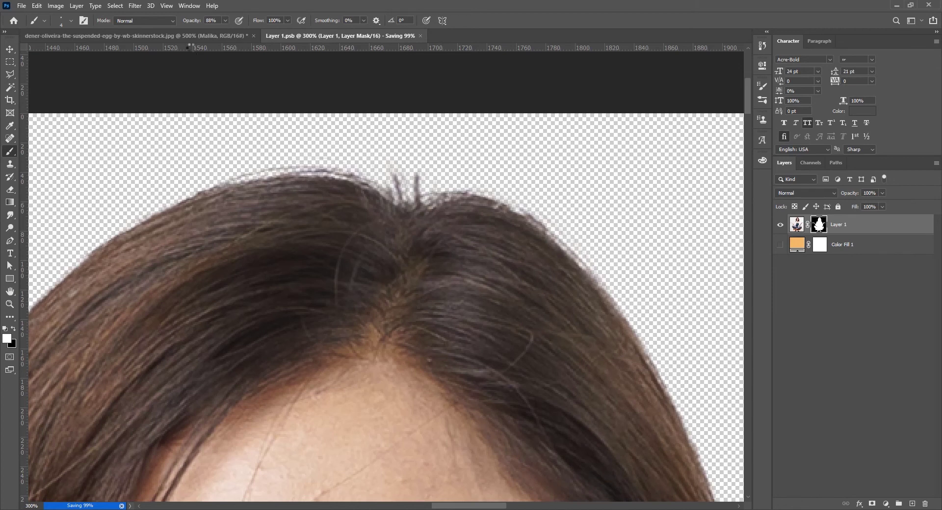
- Switch back to the egg poster and zoom in where the crossed legs meet the shell
click(194, 36)
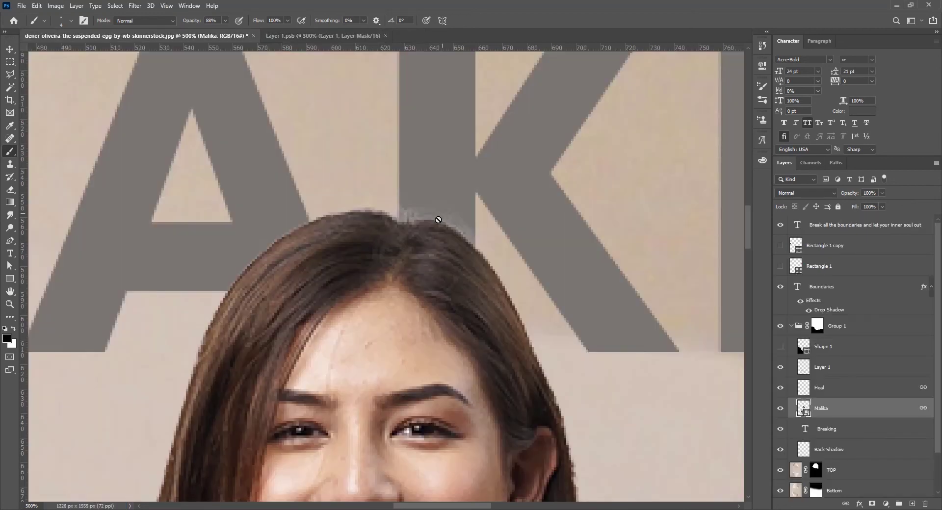
scroll(412, 258, down, 3)
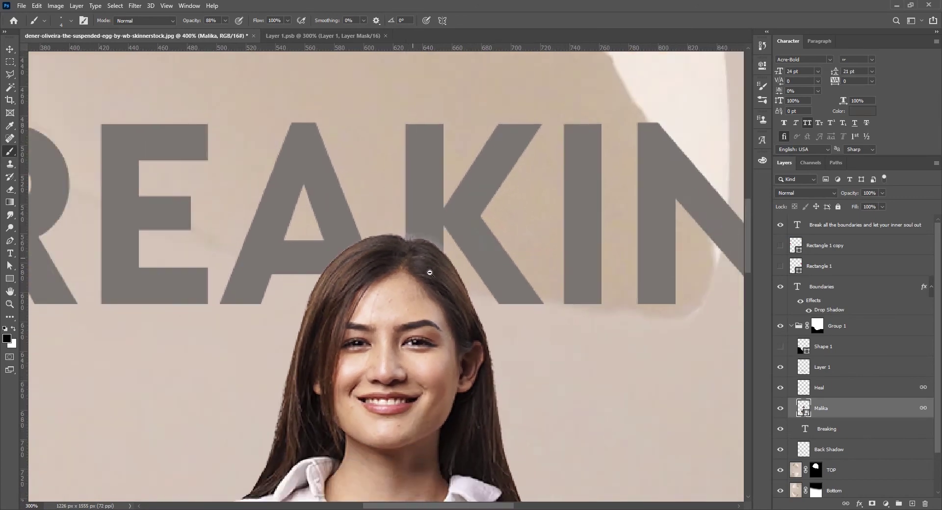
drag(431, 272, 420, 196)
scroll(409, 207, down, 2)
alt+click(408, 207)
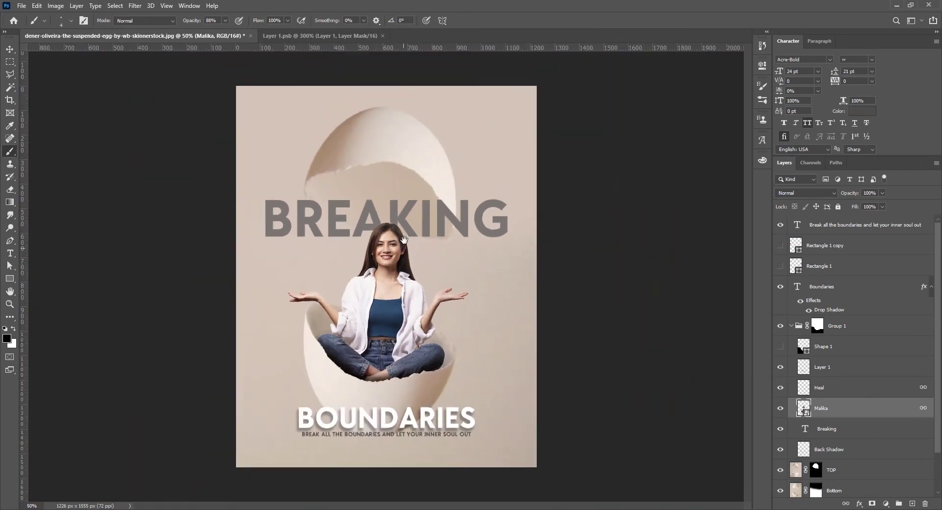
ctrl+click(403, 237)
drag(408, 239, 417, 192)
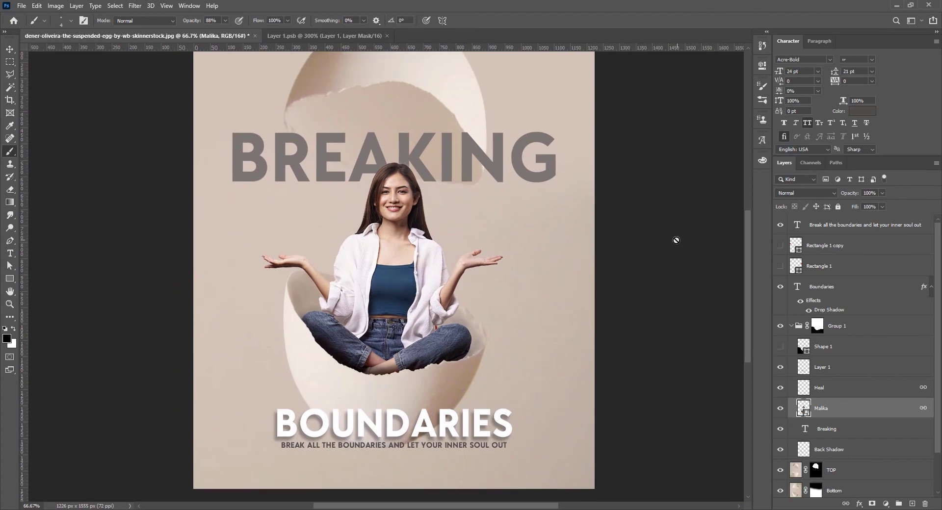
key(v)
click(653, 251)
drag(469, 261, 461, 243)
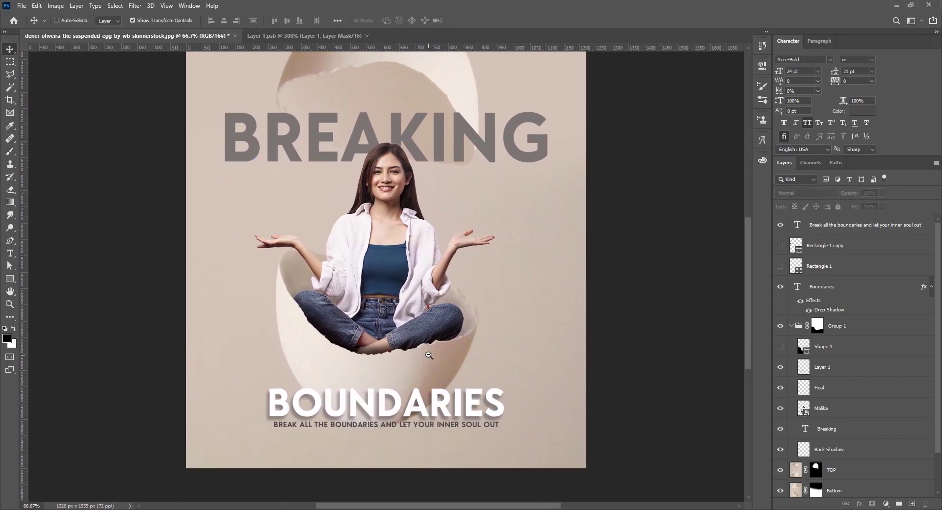
alt+click(411, 361)
ctrl+click(396, 384)
ctrl+click(385, 388)
ctrl+click(381, 389)
ctrl+click(378, 389)
drag(337, 348, 361, 342)
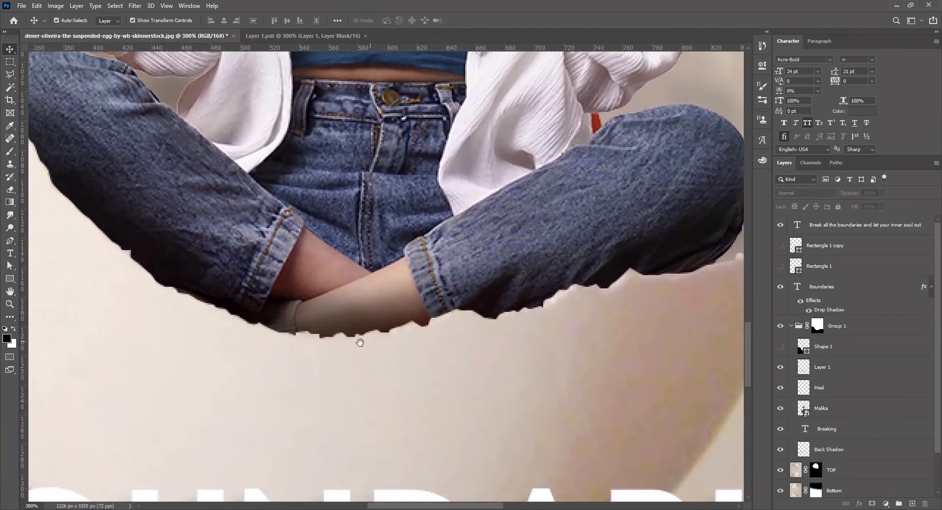
- Compare Layer 1 on and off, add a layer mask, and set a 30 px brush at 20% opacity
click(329, 315)
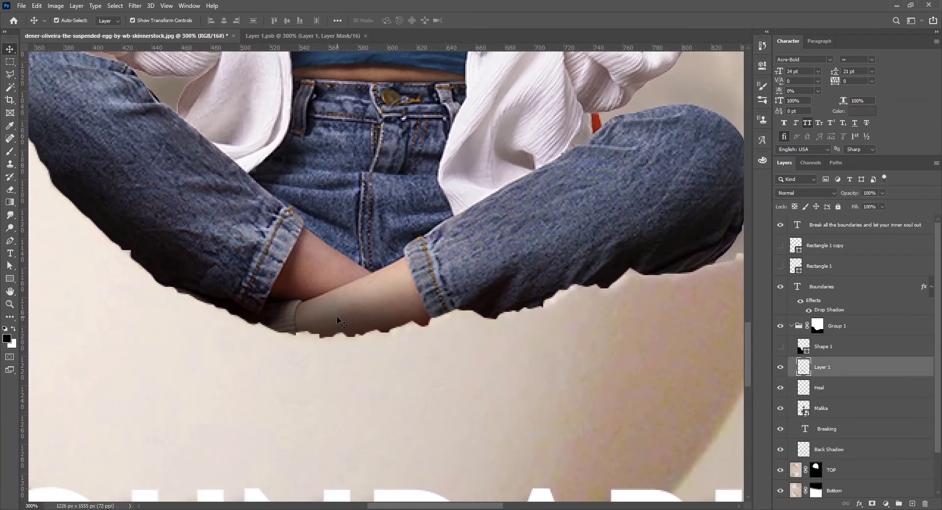
click(781, 368)
click(781, 368)
click(780, 367)
click(780, 367)
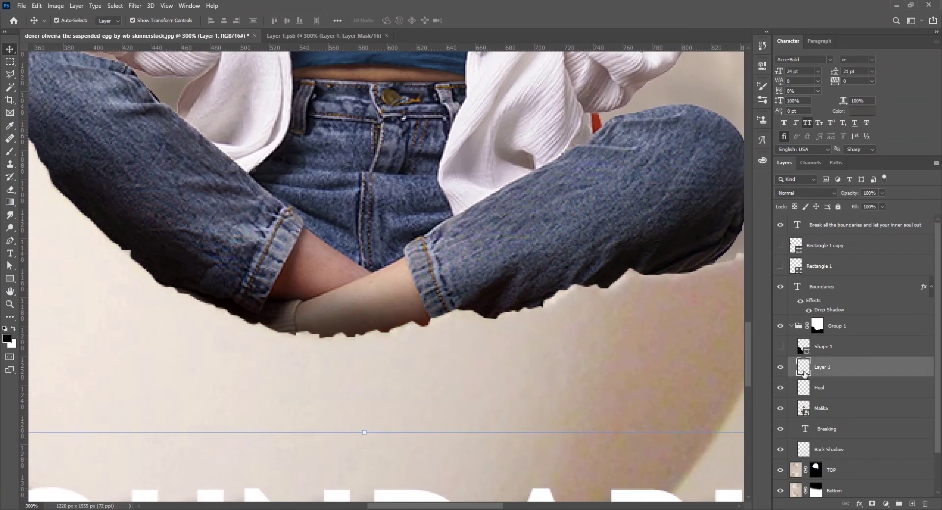
click(872, 504)
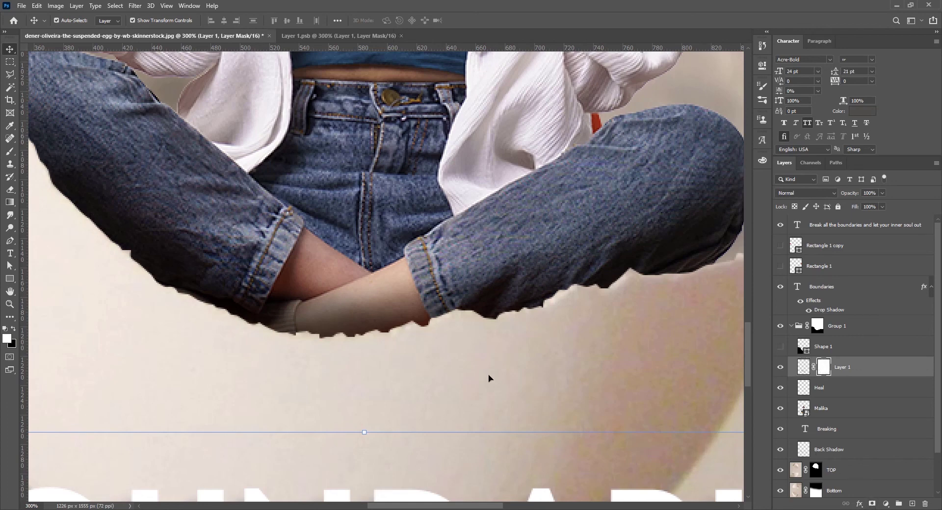
key(b)
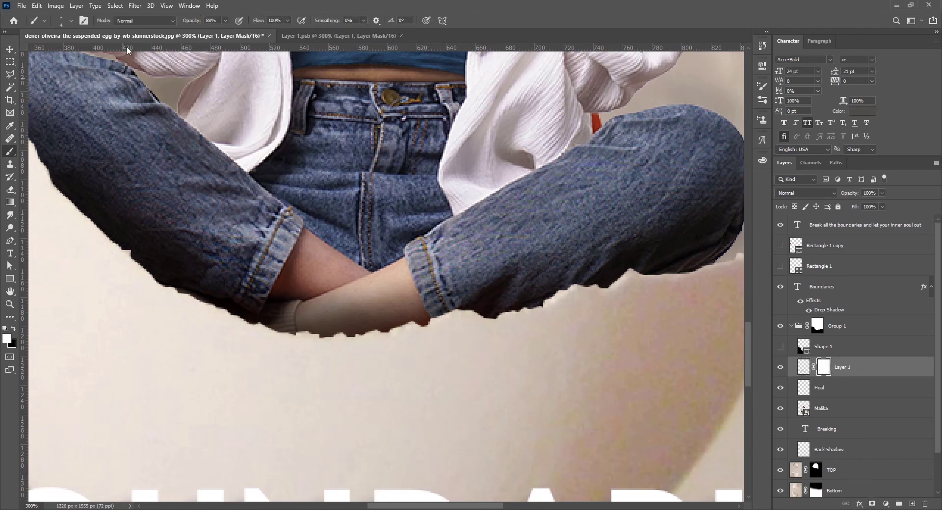
key(bracketright)
key(bracketright)
key(bracketright)
key(bracketright)
key(bracketright)
key(bracketright)
key(bracketright)
key(bracketright)
key(bracketright)
mouse_move(195, 25)
mouse_down()
mouse_move(125, 21)
mouse_move(133, 21)
mouse_up()
- Paint black on the mask to clear the dark shading from the forearm and sock at 24% opacity
mouse_move(328, 288)
mouse_down()
mouse_move(303, 296)
mouse_move(347, 306)
mouse_move(332, 308)
mouse_move(376, 306)
mouse_move(312, 309)
mouse_move(357, 312)
mouse_up()
click(14, 329)
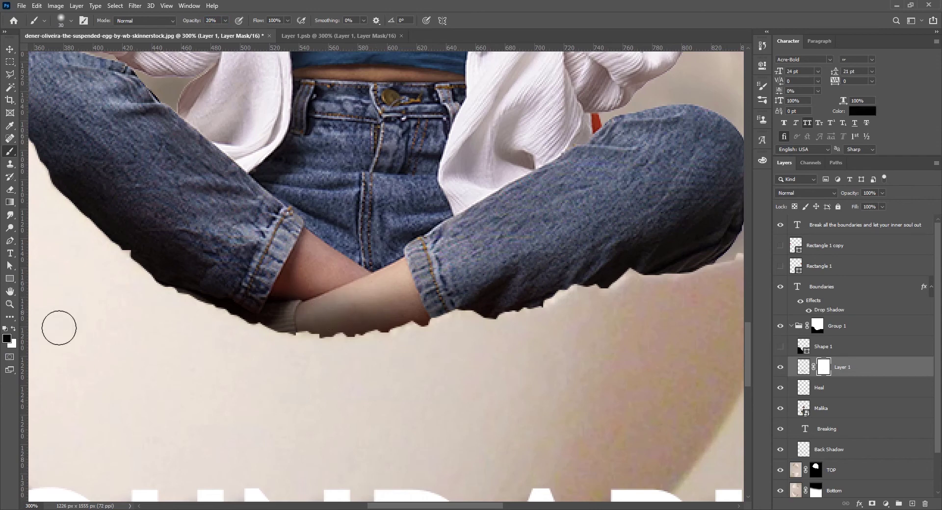
mouse_move(314, 301)
mouse_down()
mouse_move(374, 302)
mouse_move(335, 310)
mouse_move(385, 312)
mouse_move(441, 293)
mouse_up()
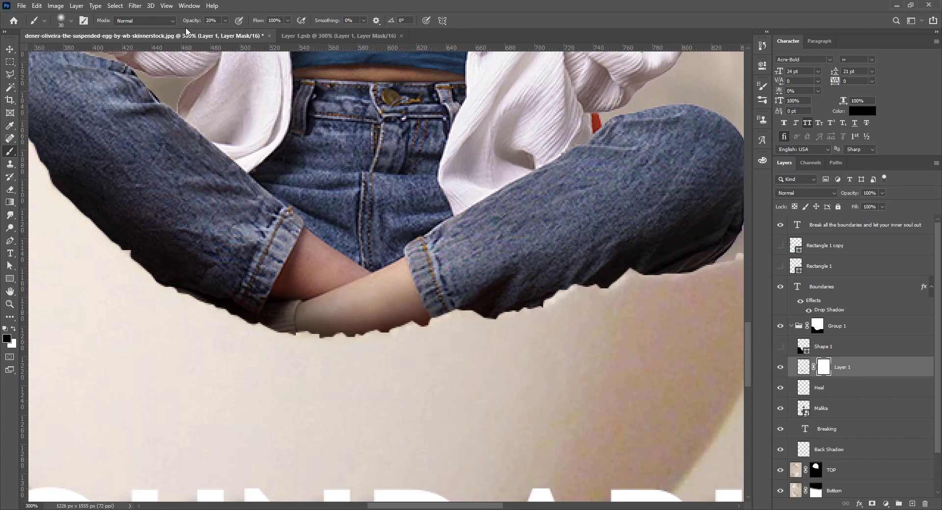
key(1)
key(2)
key(4)
mouse_move(315, 303)
mouse_down()
mouse_move(294, 290)
mouse_move(334, 303)
mouse_move(292, 301)
mouse_move(358, 305)
mouse_move(314, 306)
mouse_up()
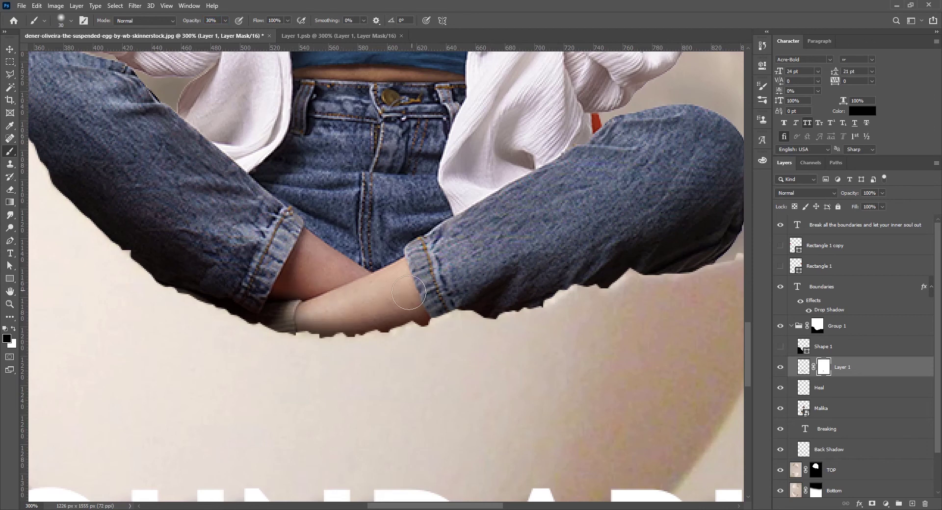
- Zoom out and toggle Layer 1's mask to compare the result on the full poster
alt+click(385, 245)
alt+click(384, 245)
alt+click(384, 245)
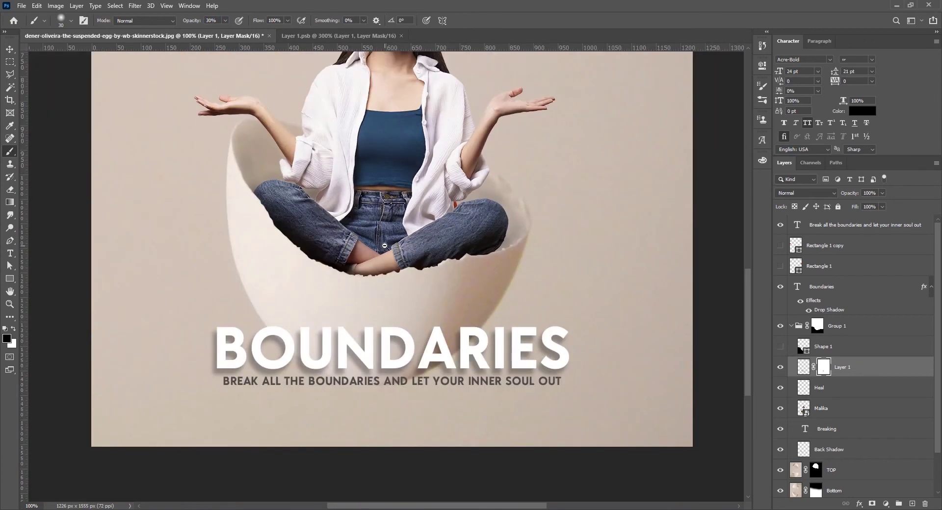
drag(385, 245, 383, 269)
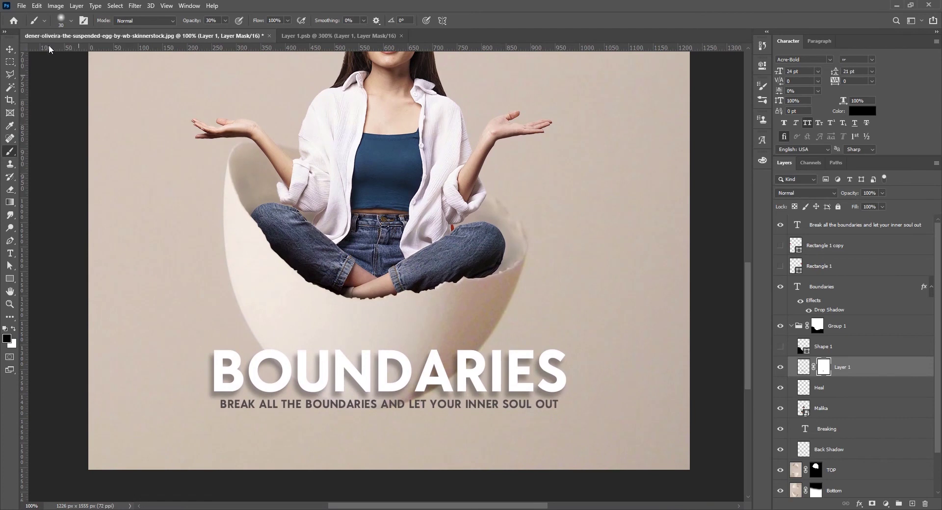
click(13, 49)
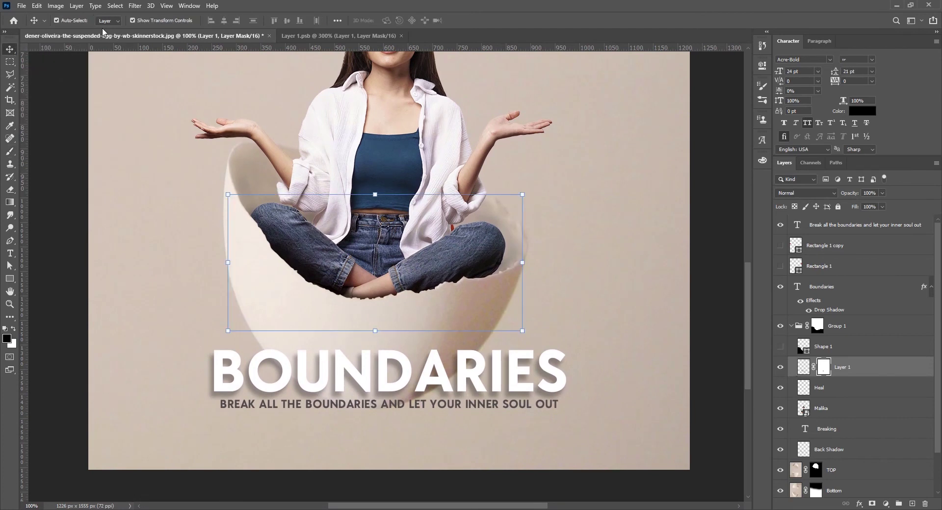
click(133, 20)
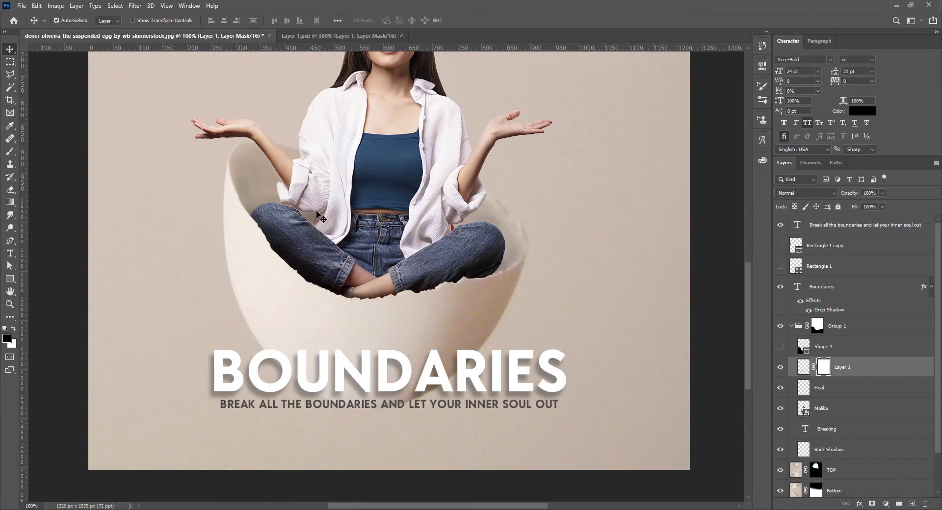
shift+click(825, 367)
shift+click(825, 367)
alt+click(427, 296)
alt+click(427, 296)
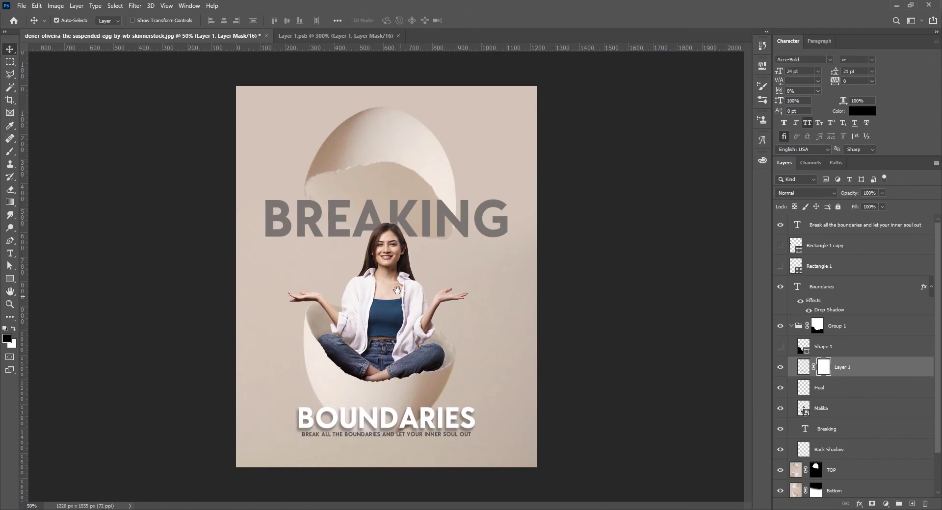
ctrl+click(611, 312)
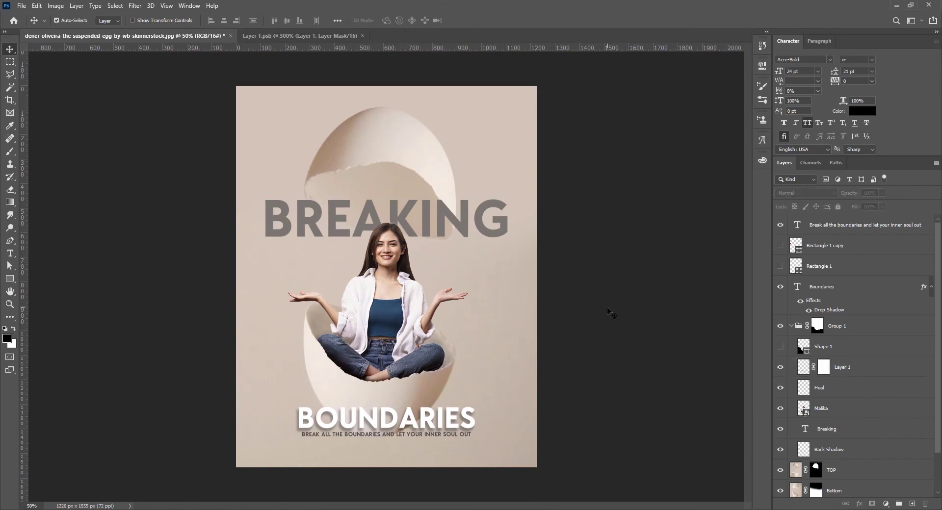
- Crop the poster with the 4 : 5 (8 : 10) preset, giving 1226 × 1533 px
key(c)
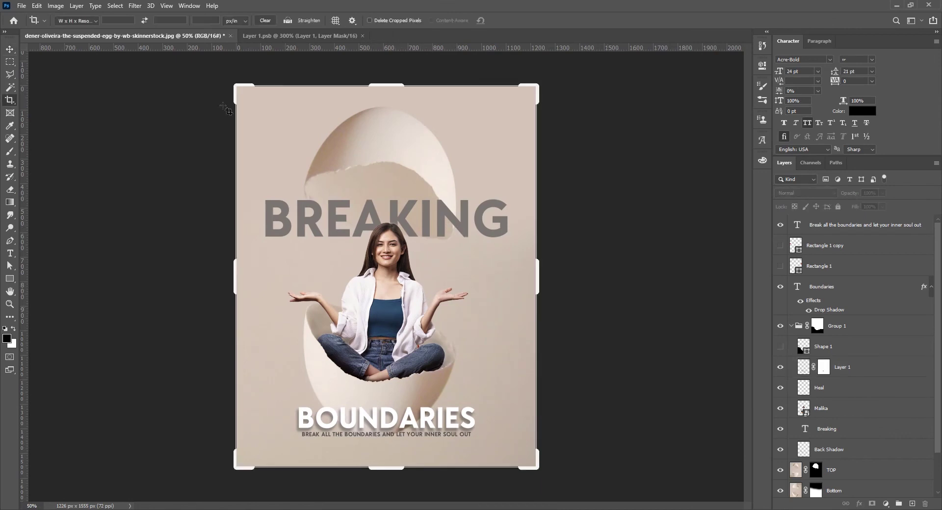
click(92, 22)
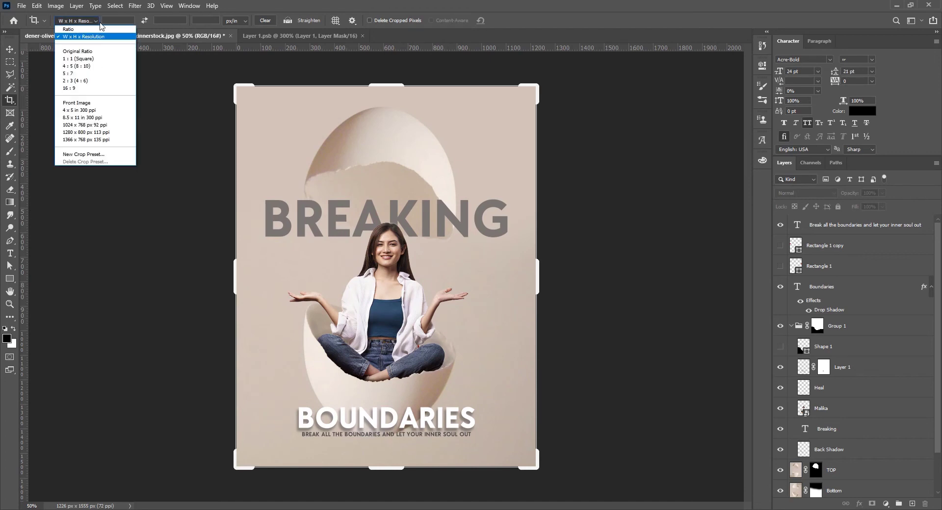
click(100, 67)
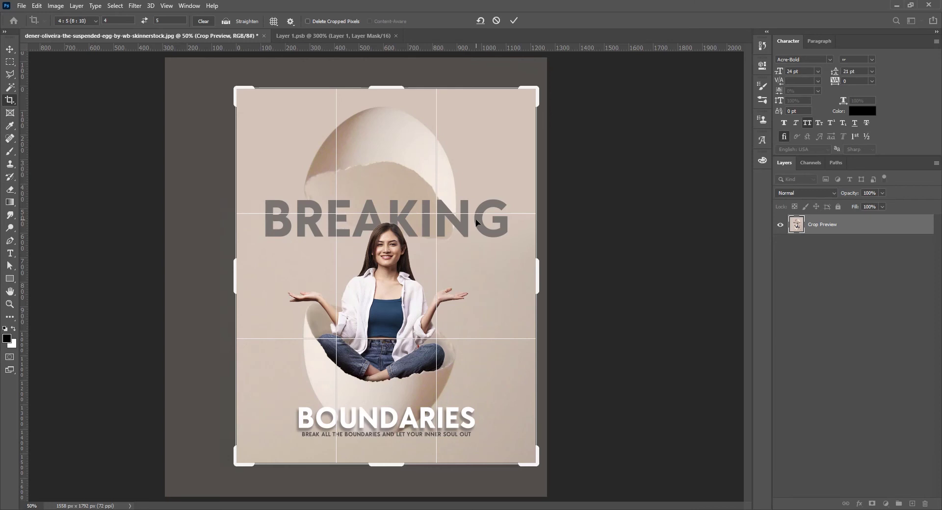
key(Return)
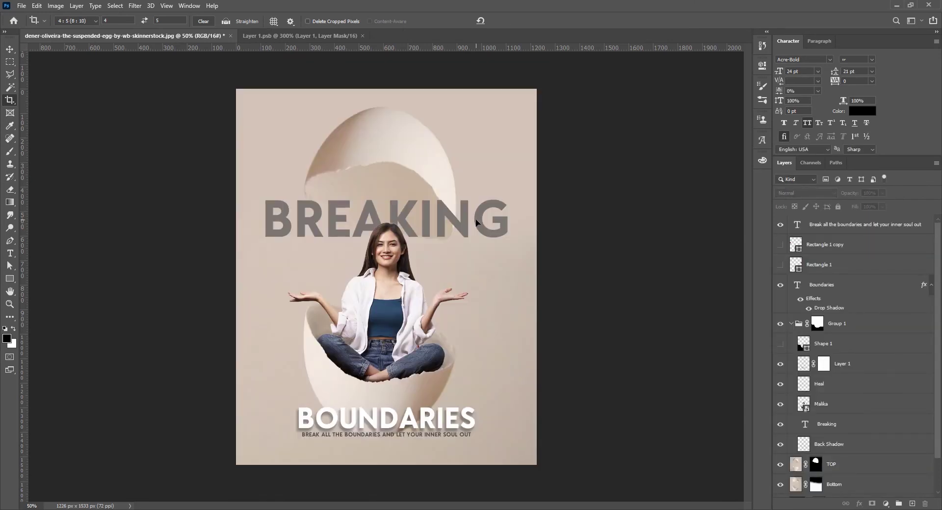
- Recolour the BREAKING headline to off-white #f3f0f0, sampled from the woman's white shirt
key(v)
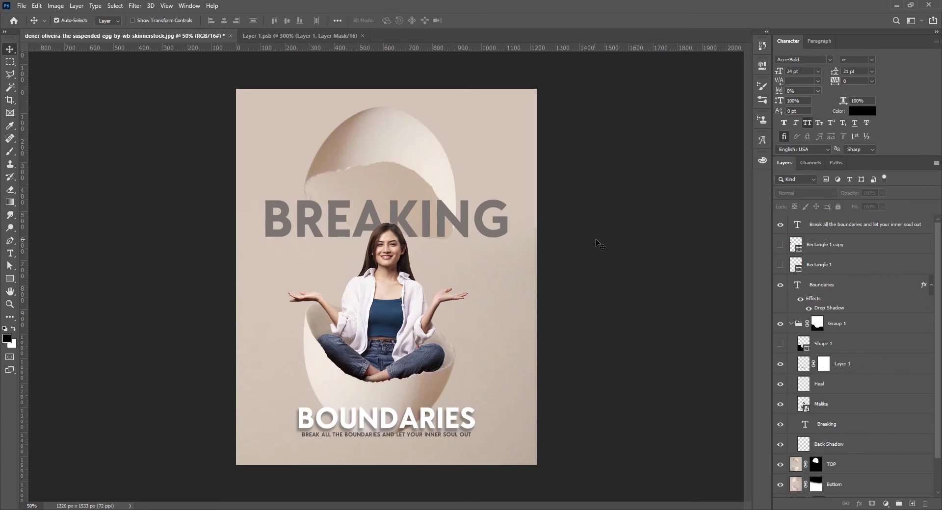
click(503, 231)
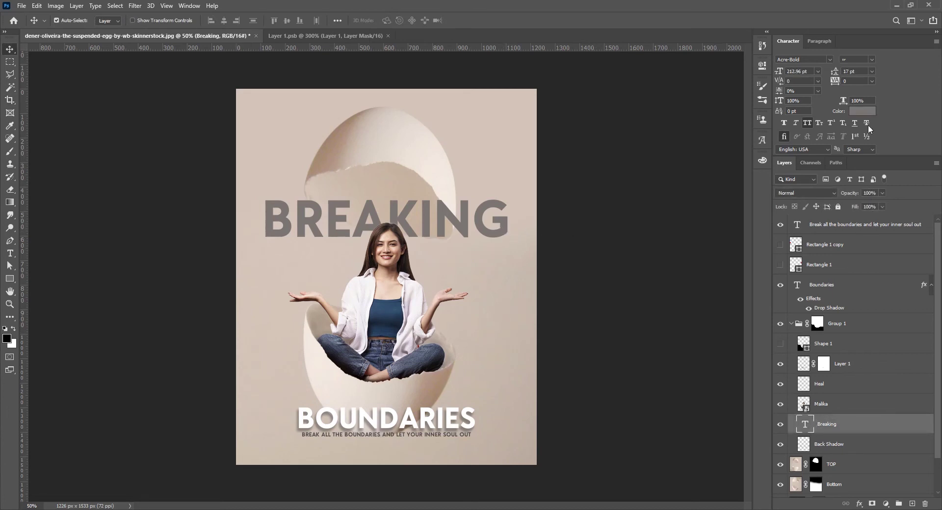
click(854, 116)
click(606, 252)
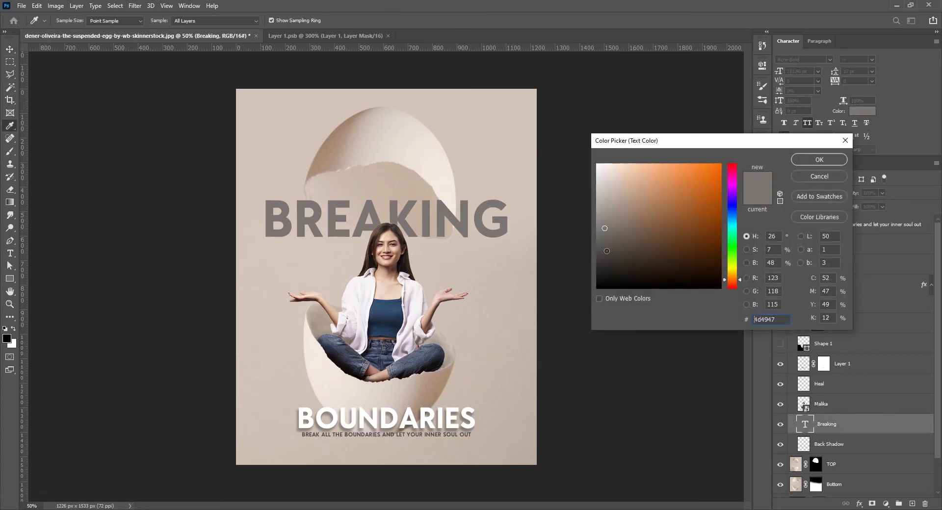
click(605, 246)
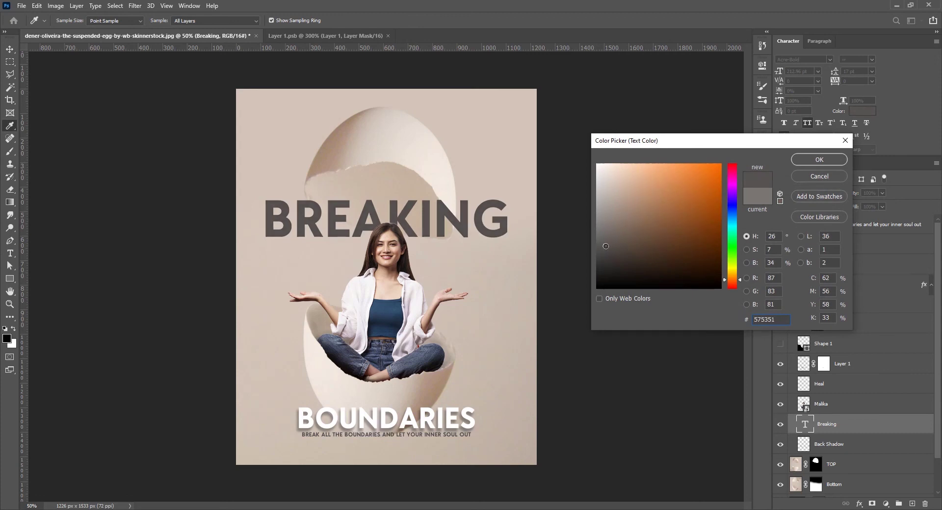
click(406, 174)
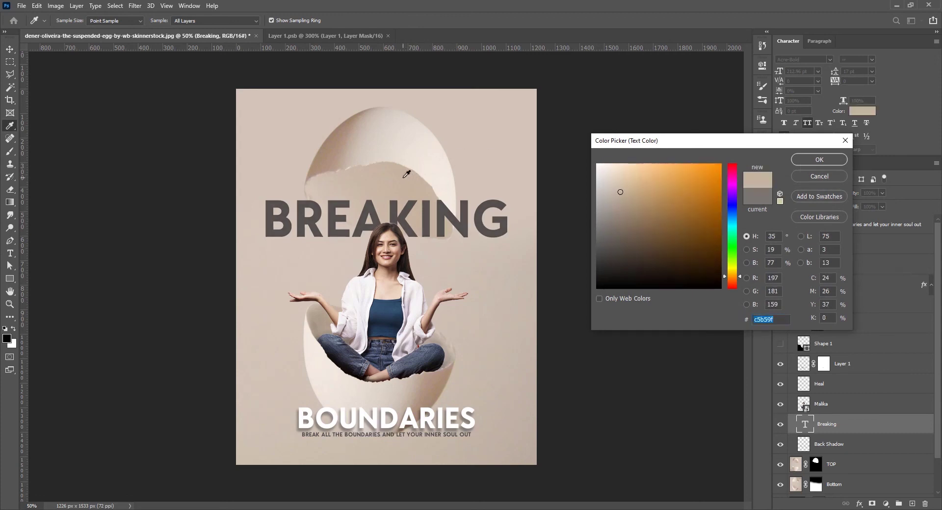
click(419, 302)
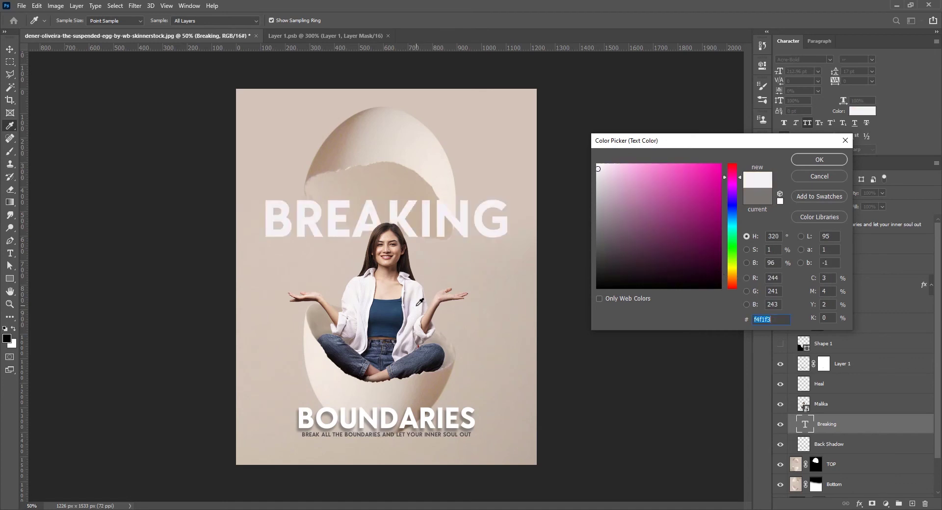
click(421, 309)
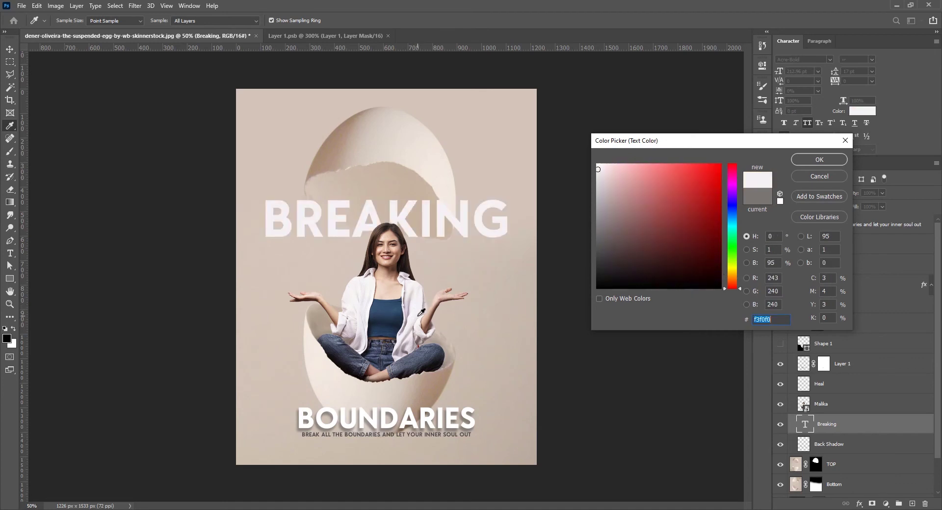
click(818, 159)
- Zoom in on the BOUNDARIES area and select the small subtitle text layer
ctrl+click(418, 235)
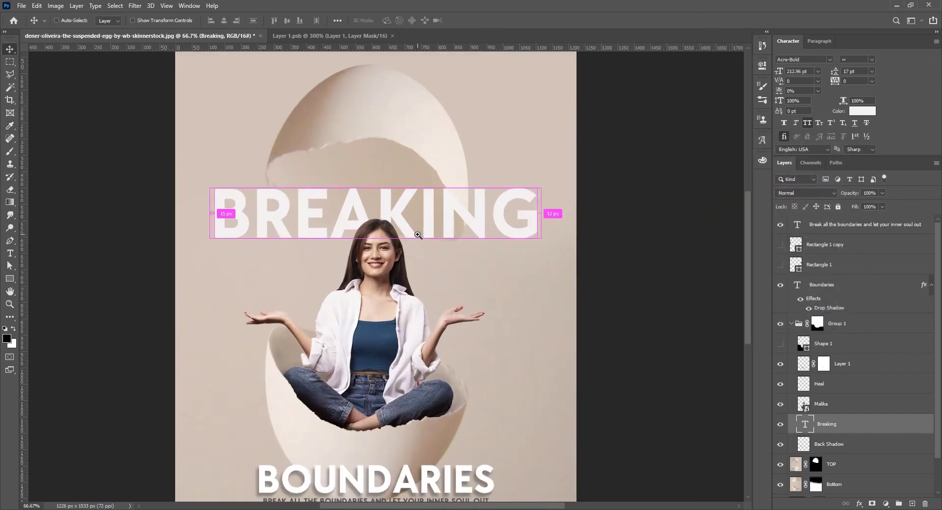
ctrl+alt+click(417, 235)
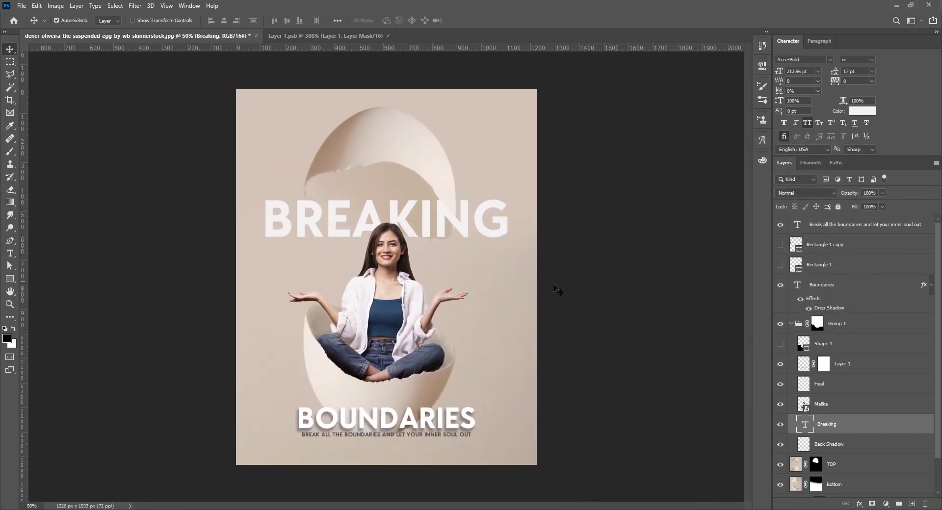
ctrl+click(485, 412)
ctrl+click(480, 315)
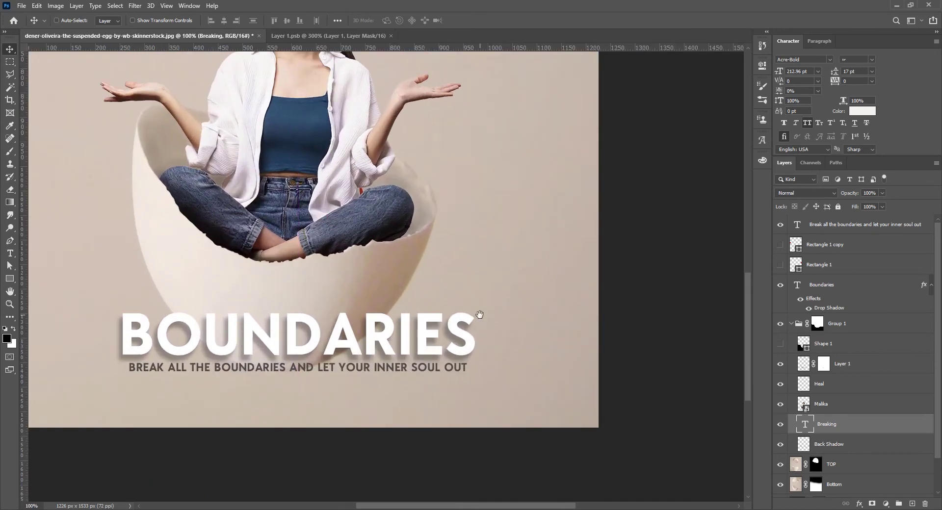
ctrl+click(459, 365)
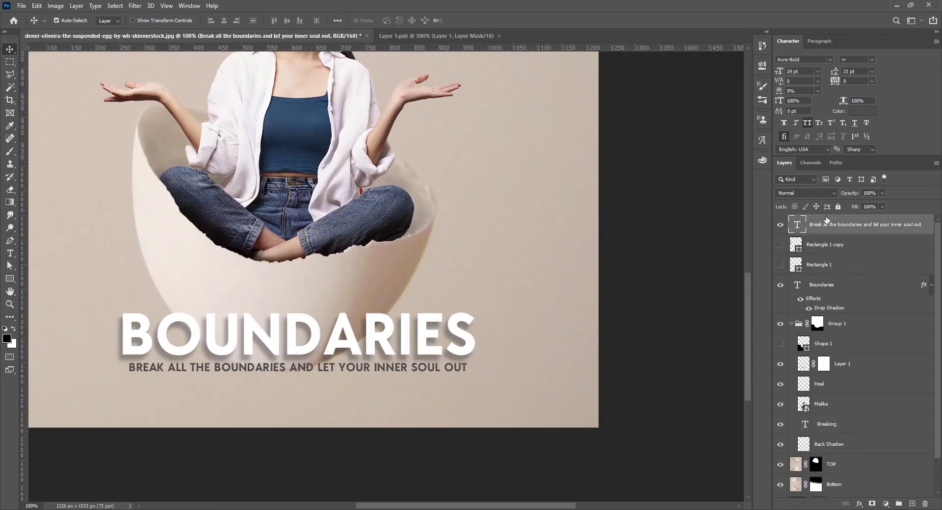
- Colour the subtitle navy #1e324d, sampled from the woman's blue top
click(862, 111)
click(328, 205)
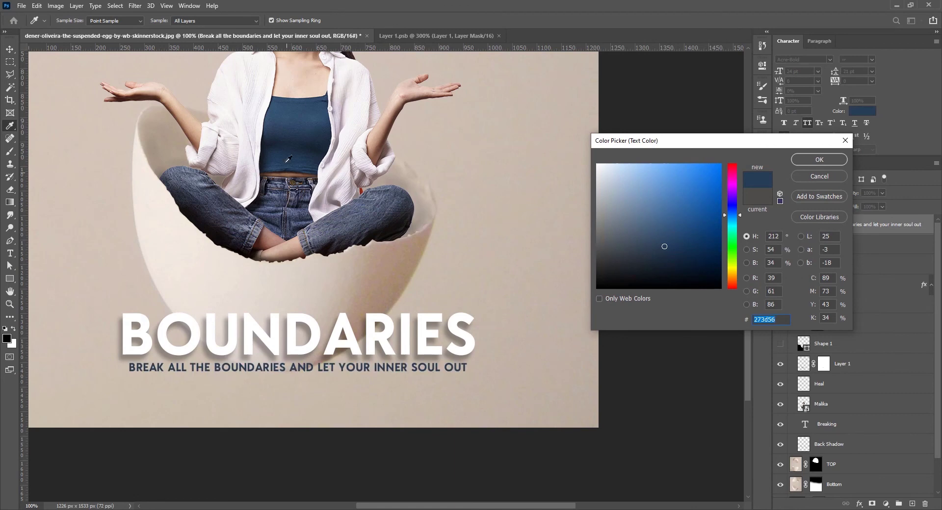
click(284, 155)
click(285, 153)
scroll(294, 176, down, 2)
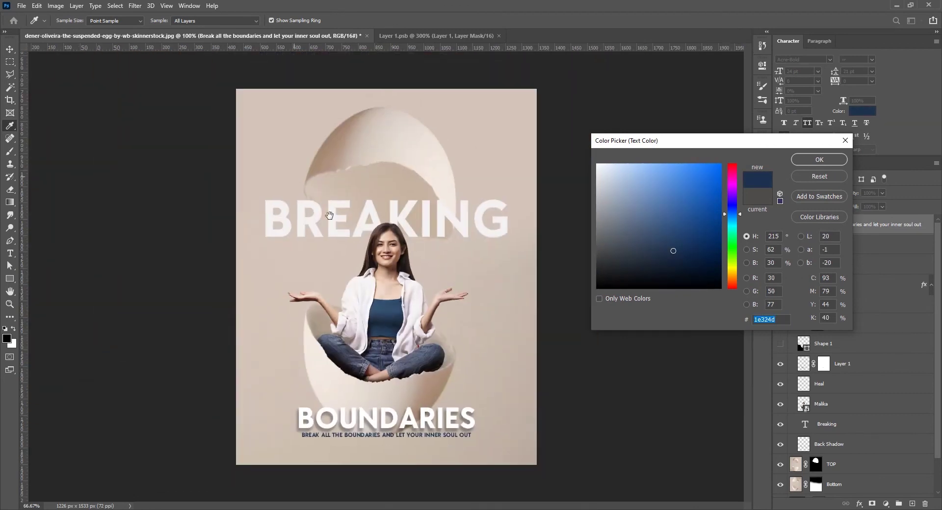
click(819, 160)
click(649, 211)
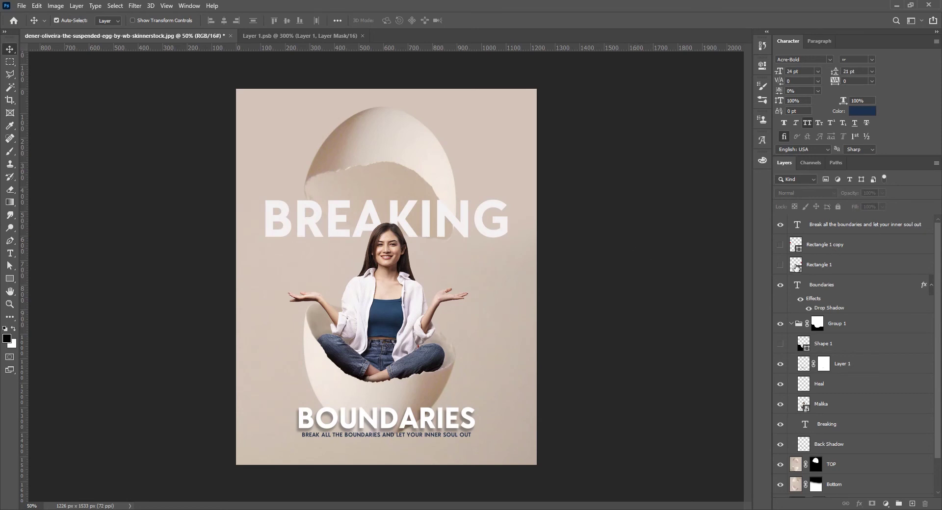
- Show both red bars beside BREAKING and run a free transform on each bar
click(780, 265)
click(780, 244)
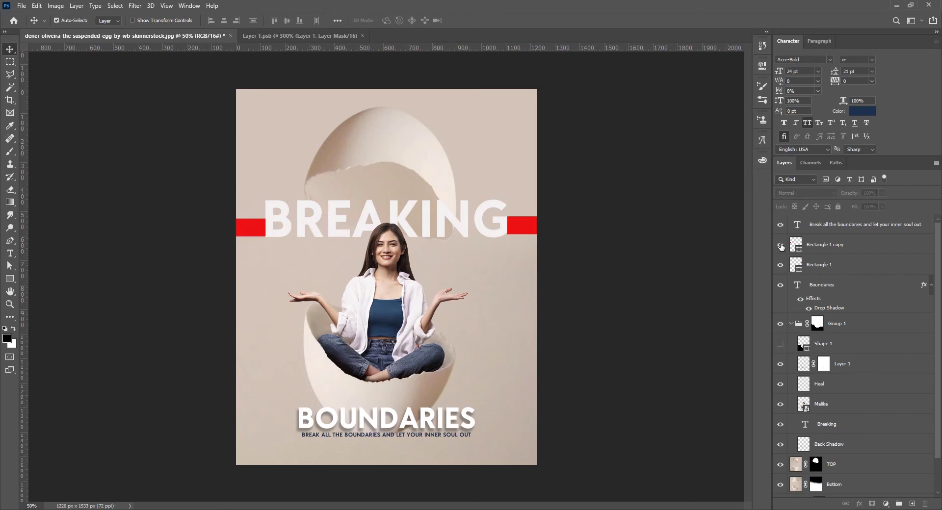
ctrl+click(447, 250)
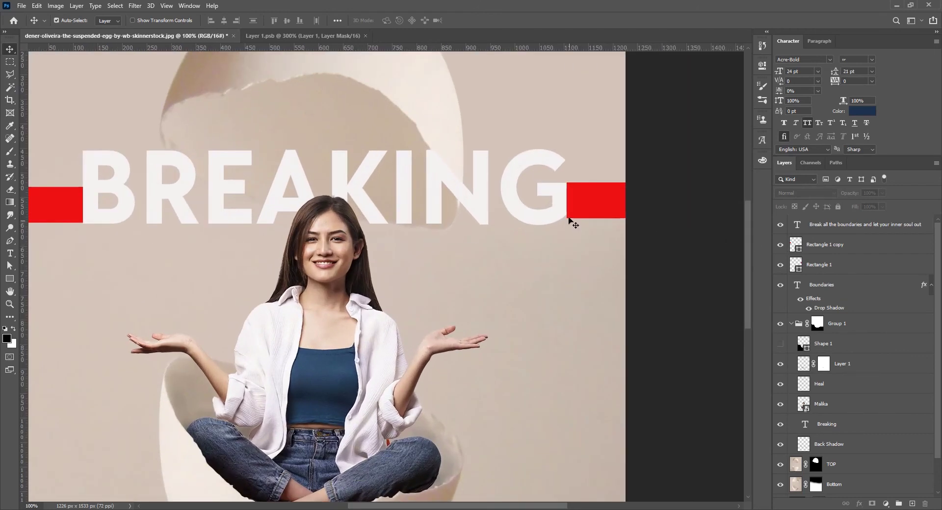
ctrl+click(579, 206)
key(ctrl+t)
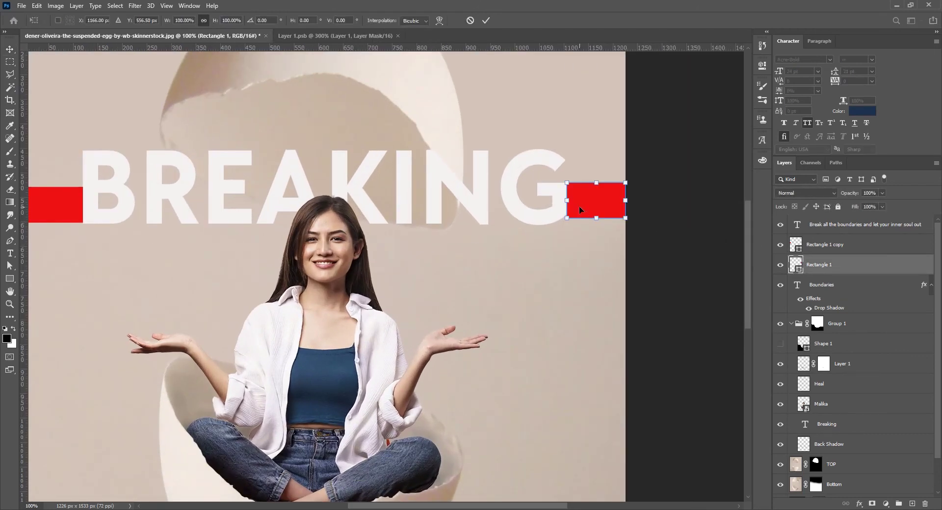
key(Return)
drag(105, 211, 156, 214)
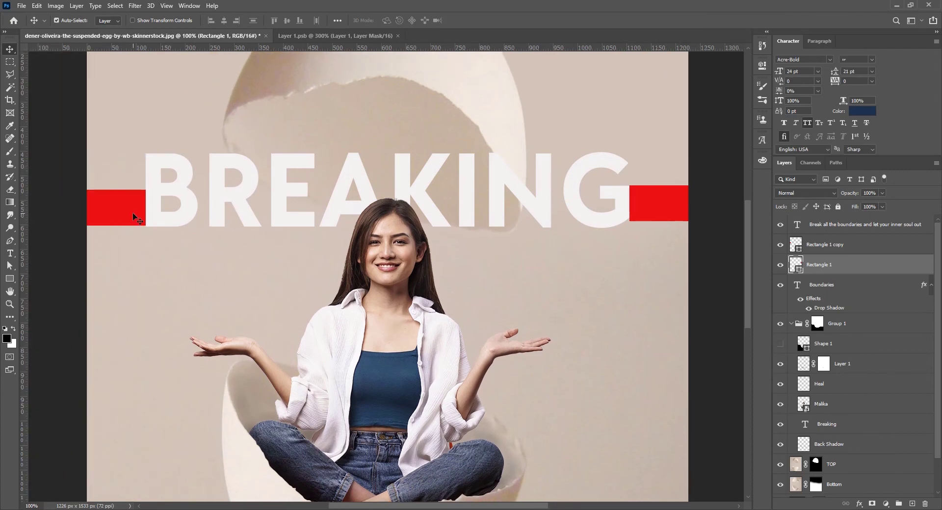
click(133, 213)
key(ctrl+t)
key(Return)
drag(427, 423, 425, 278)
key(ctrl+minus)
key(ctrl+minus)
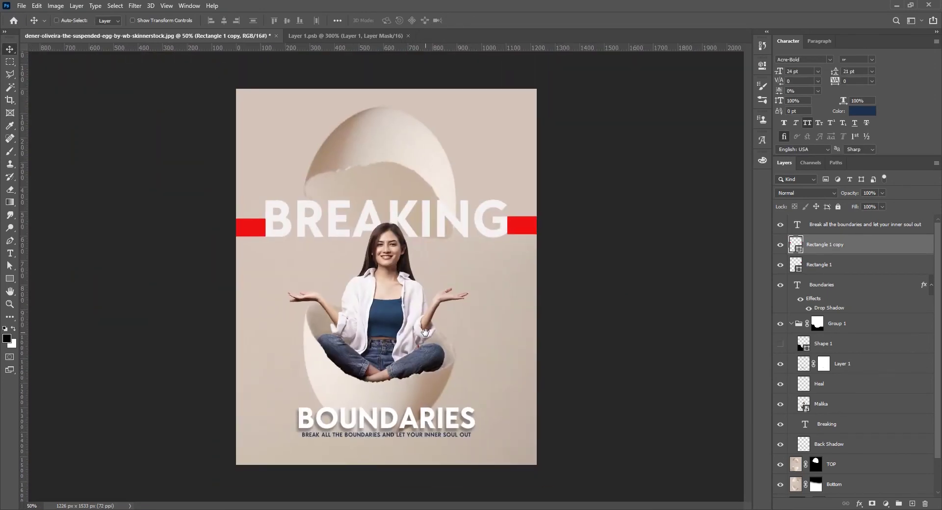
ctrl+click(586, 332)
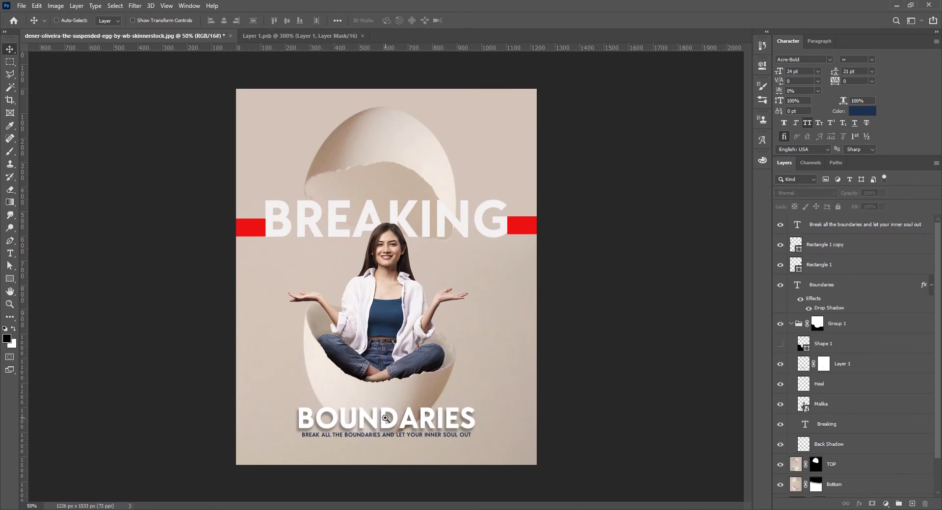
- Nudge the BOUNDARIES title and its subtitle down together
click(385, 419)
ctrl+click(390, 274)
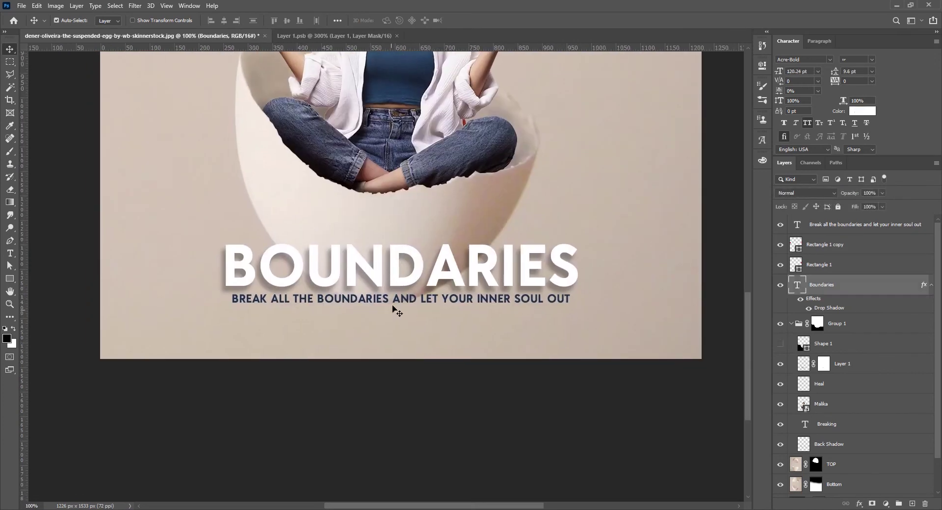
ctrl+shift+click(400, 300)
ctrl+alt+click(398, 298)
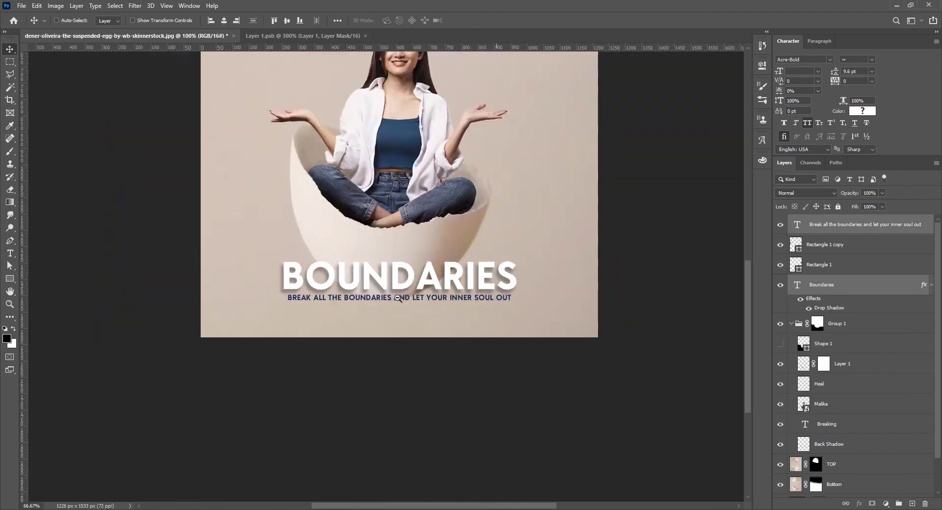
ctrl+alt+click(397, 297)
key(shift+Down)
key(shift+Down)
key(shift+Down)
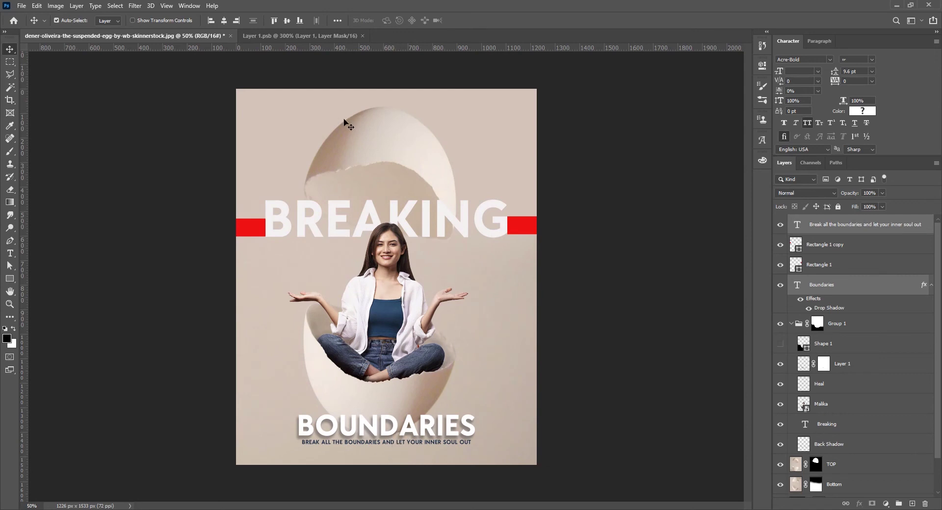
- Nudge the top eggshell piece down two steps
click(622, 216)
click(392, 148)
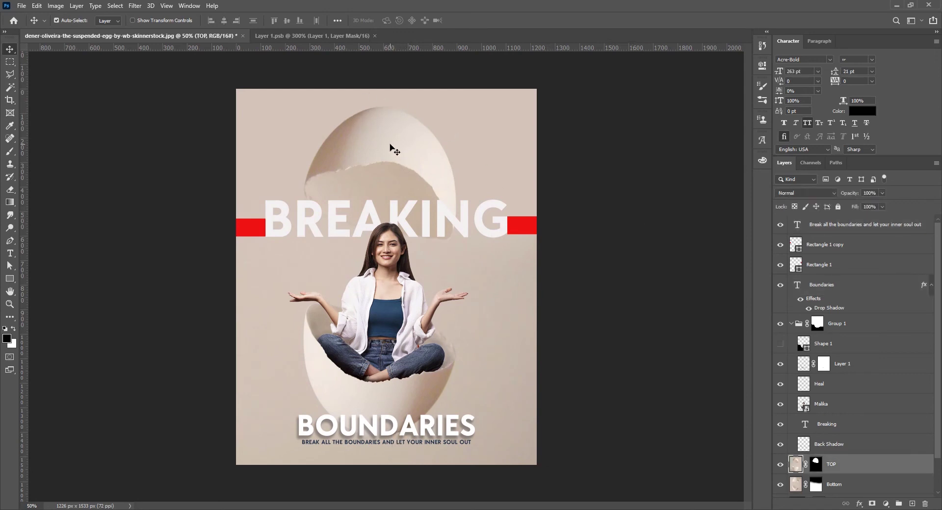
key(Down)
key(Down)
key(Down)
key(Down)
key(Down)
key(Down)
key(Down)
key(Down)
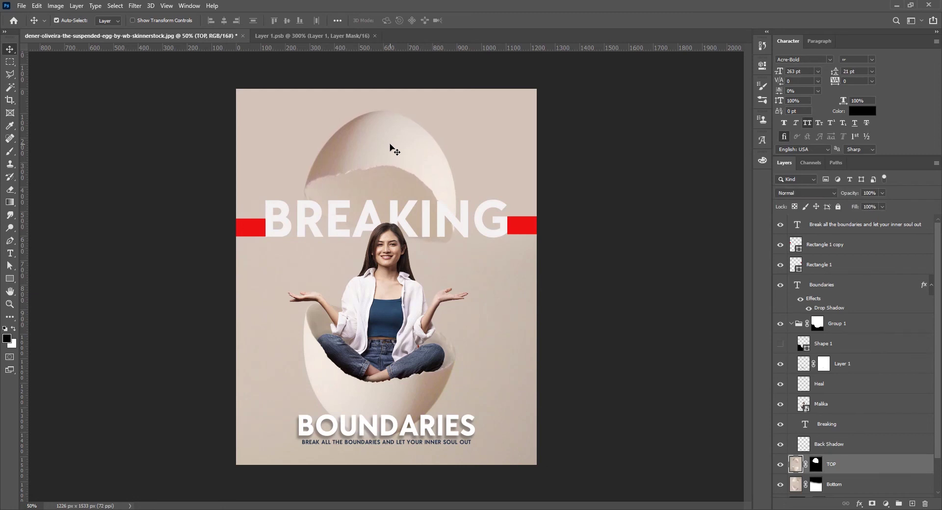
key(Down)
key(Down)
key(Down)
key(Down)
key(Down)
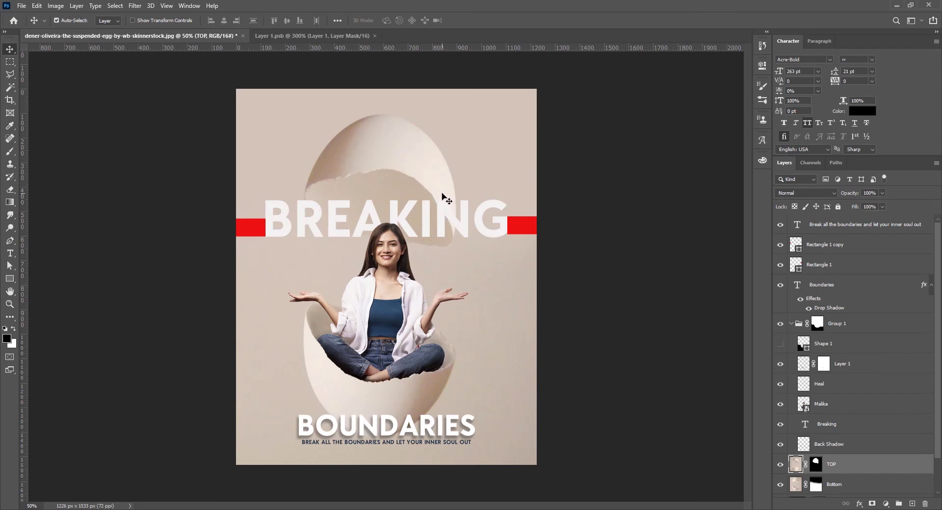
- Hide both red bar layers and select the Breaking headline layer
click(525, 227)
drag(779, 267, 779, 251)
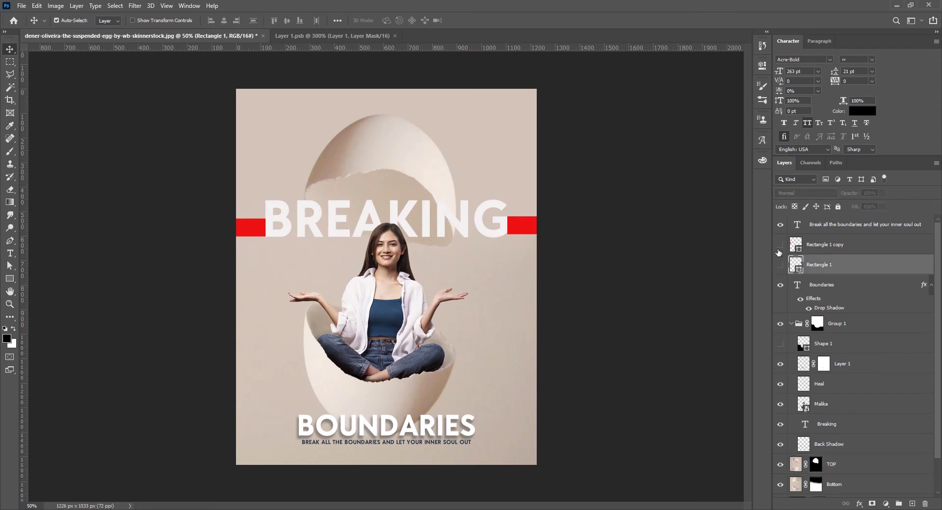
click(690, 252)
click(483, 227)
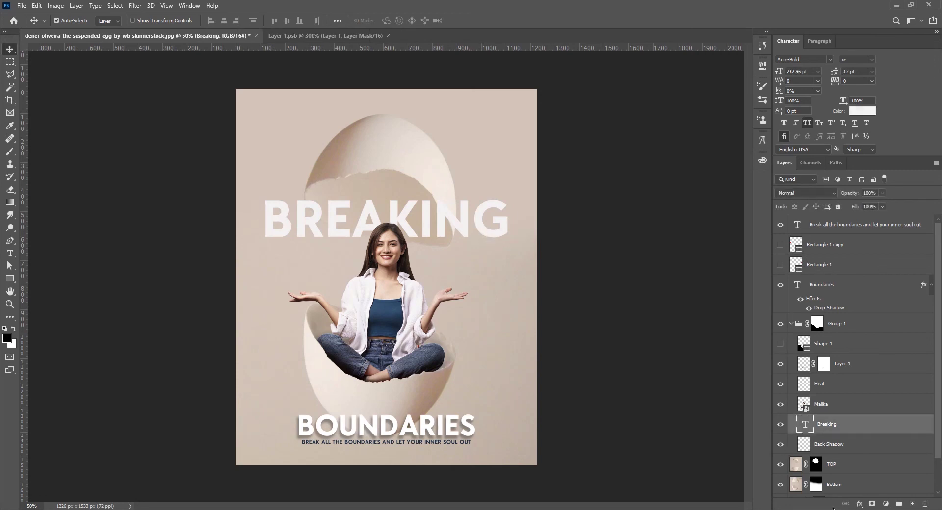
- Add a Multiply drop shadow to BREAKING: about 19% opacity, 6 px distance, 10 px size
click(856, 505)
click(862, 503)
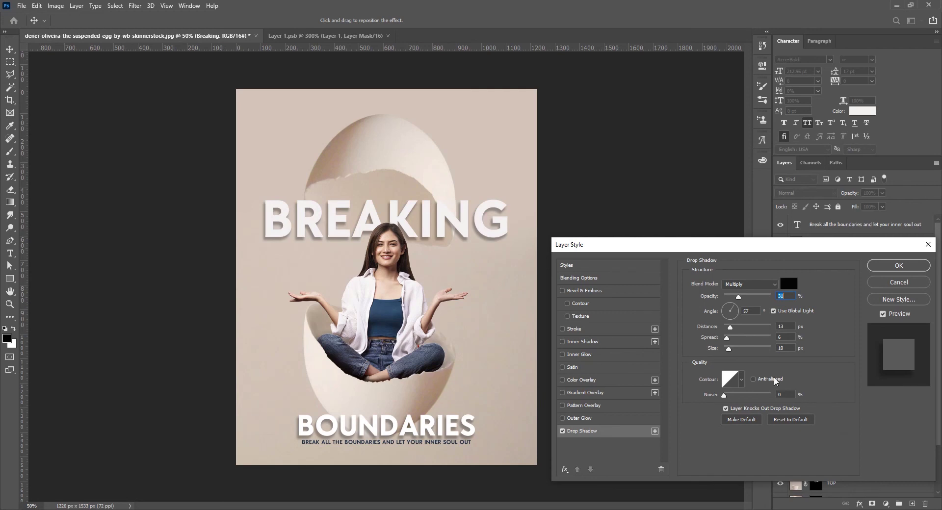
drag(729, 328, 728, 328)
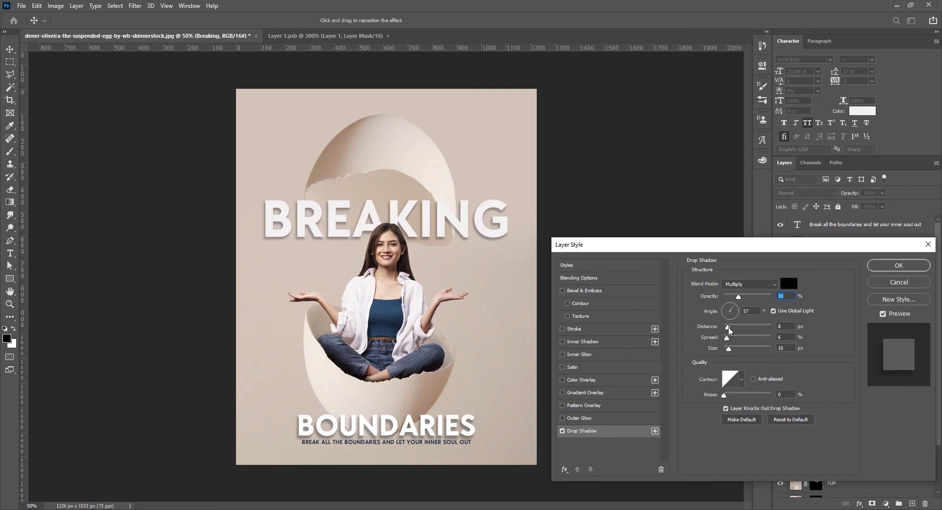
mouse_move(738, 296)
mouse_down()
mouse_move(771, 296)
mouse_move(734, 294)
mouse_up()
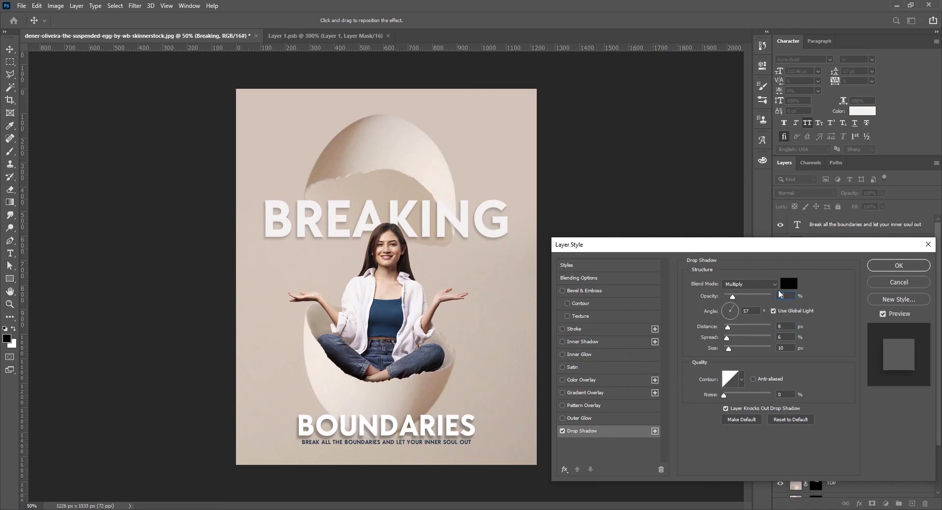
click(898, 265)
click(574, 418)
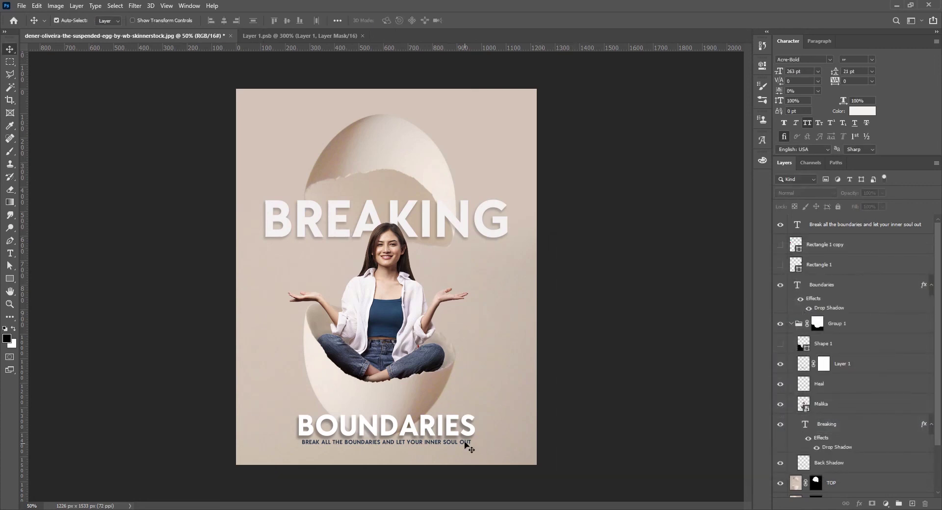
- Nudge the small tagline under BOUNDARIES down one step
click(466, 443)
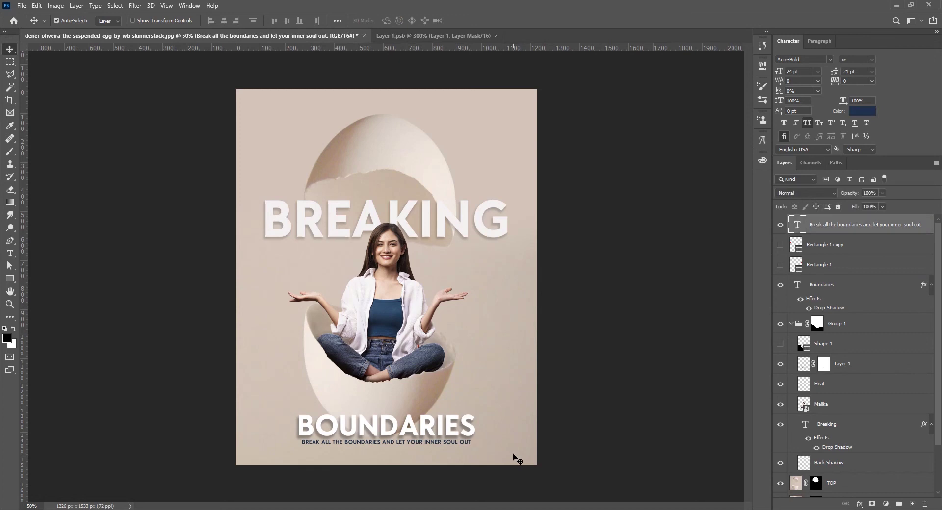
key(Down)
key(Down)
key(Down)
key(Down)
key(Down)
key(Down)
click(581, 421)
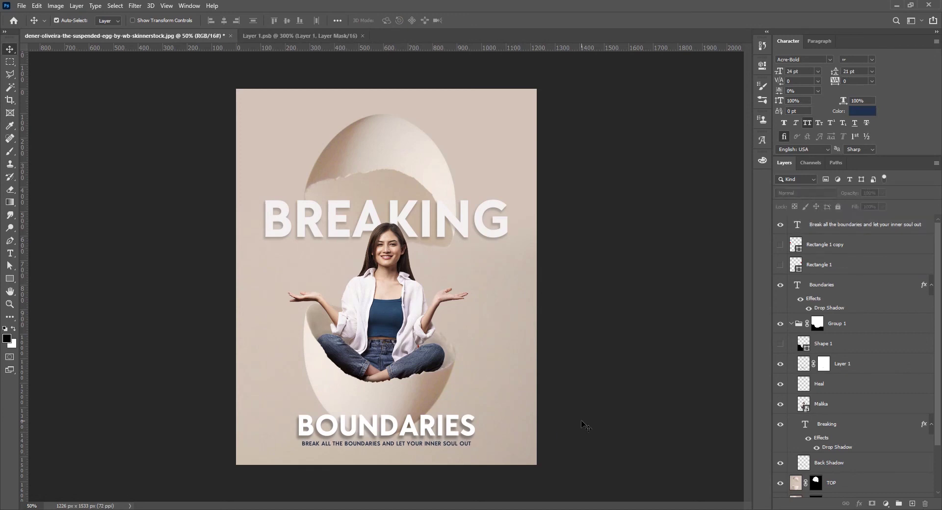
- Cancel the save prompt and select the Malika photo layer
key(ctrl+s)
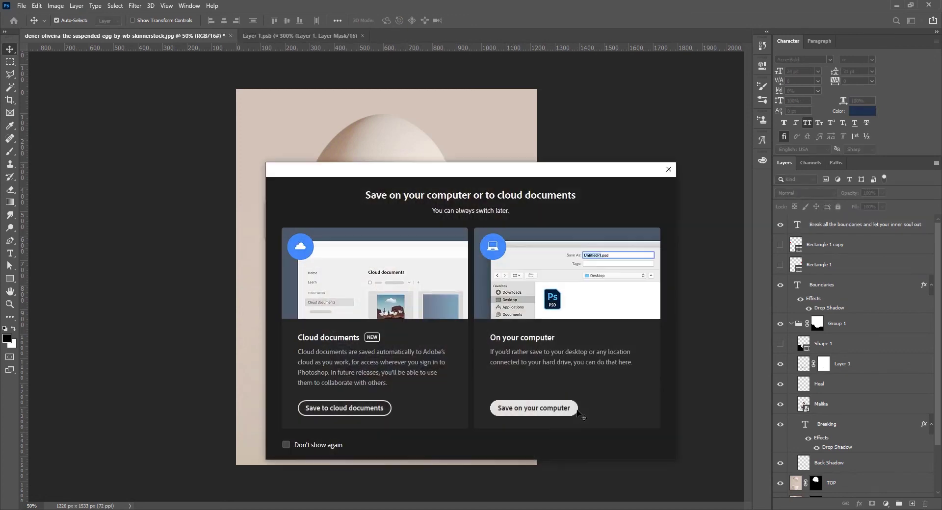
click(670, 171)
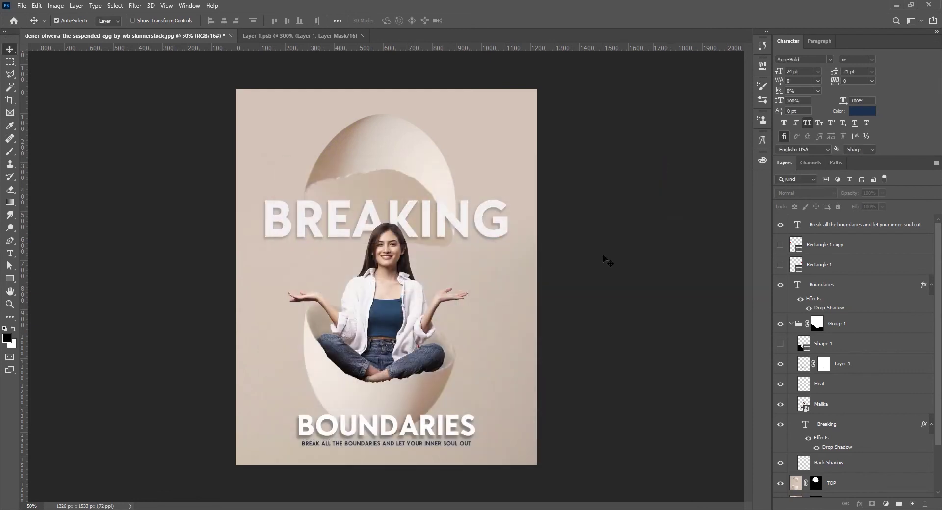
click(796, 407)
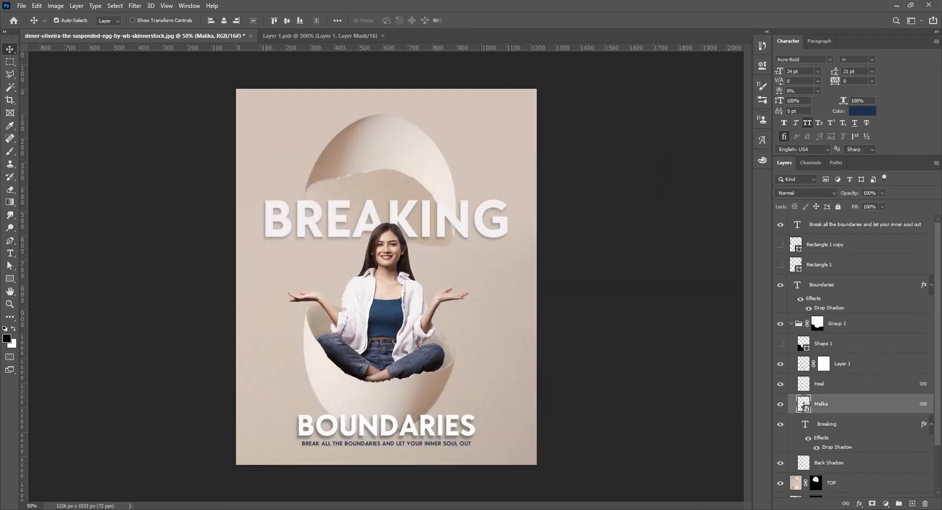
- Add a Hue/Saturation layer clipped to Malika with Saturation +22, lightness 0
click(885, 504)
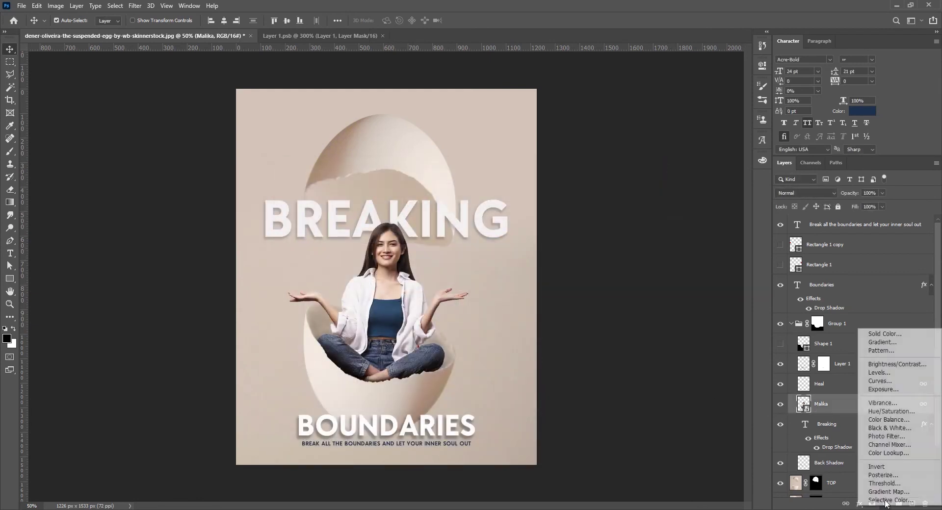
click(887, 411)
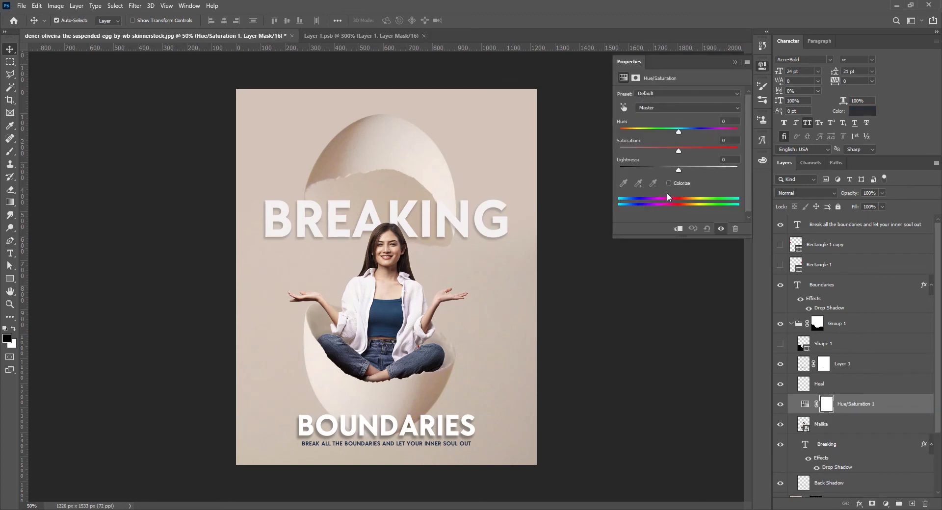
click(679, 230)
drag(679, 151, 687, 151)
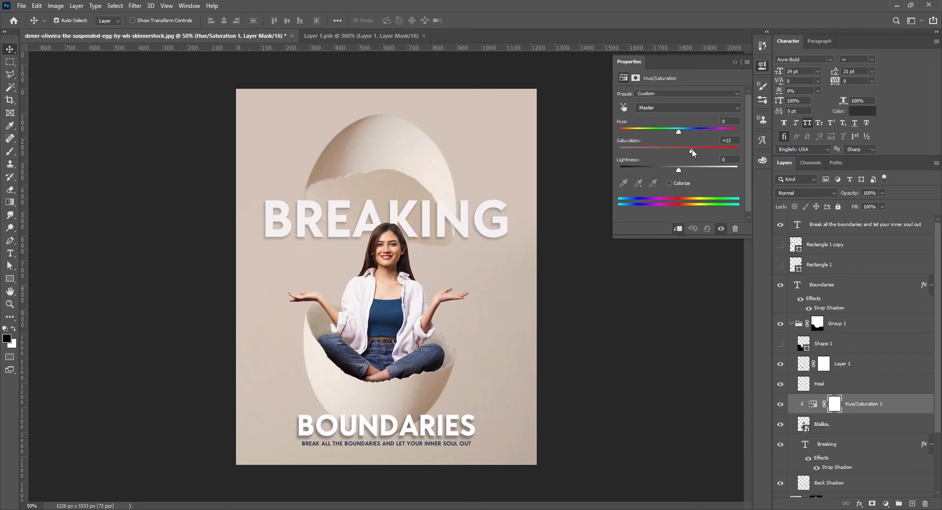
drag(703, 154, 689, 154)
drag(680, 174, 681, 173)
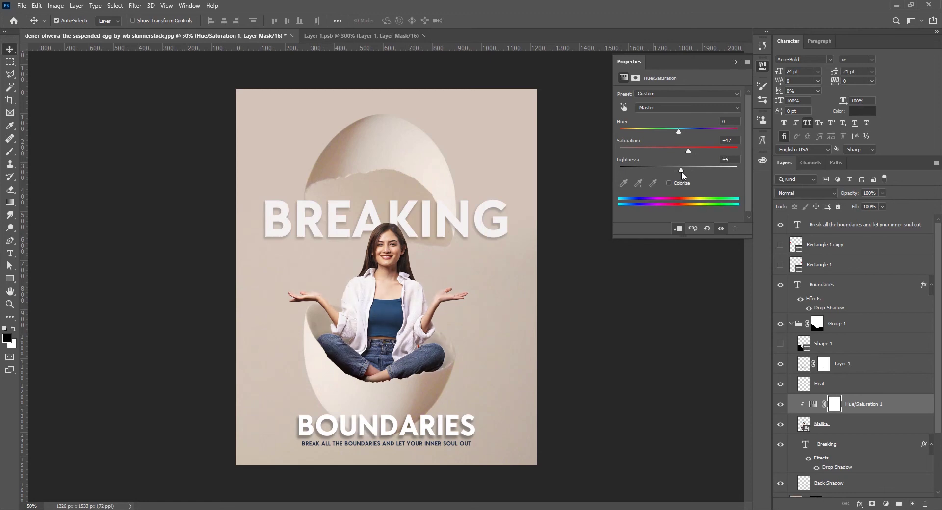
click(707, 228)
drag(678, 152, 691, 152)
- Zoom in on the model's face to inspect her skin tones
click(368, 265)
click(395, 264)
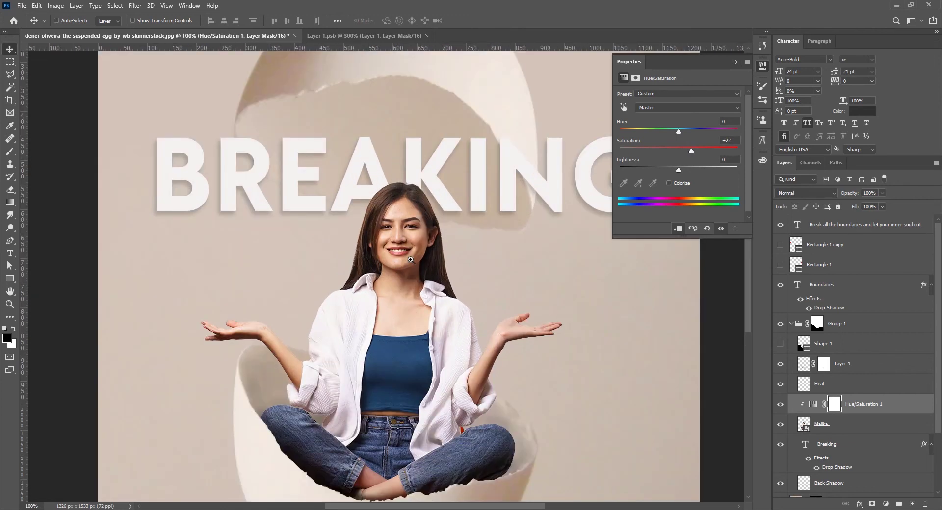
click(411, 260)
drag(413, 243, 406, 237)
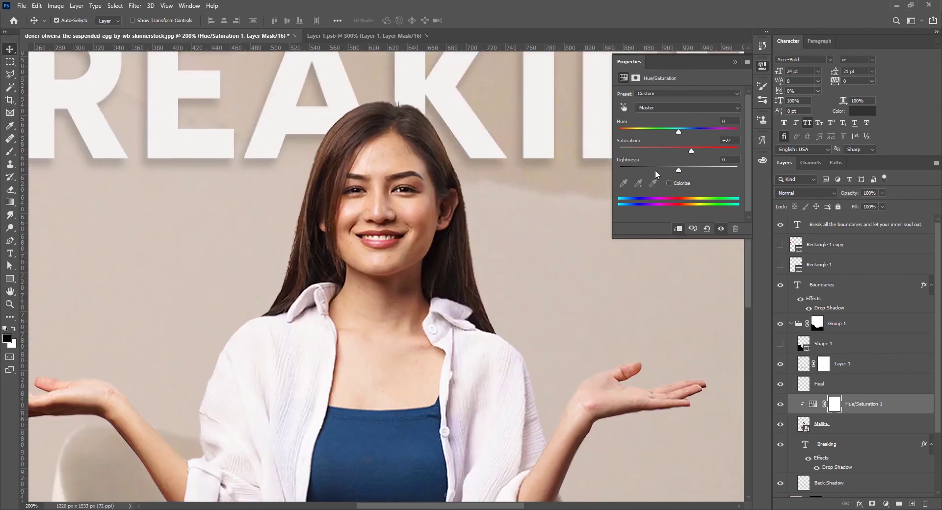
click(885, 503)
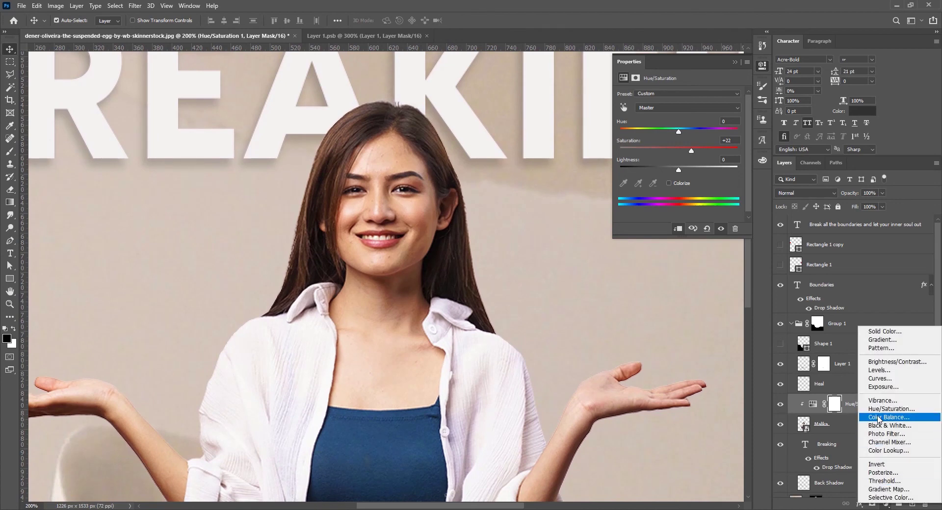
- Add a Selective Color adjustment layer, ending on +12 magenta in the Reds
click(896, 498)
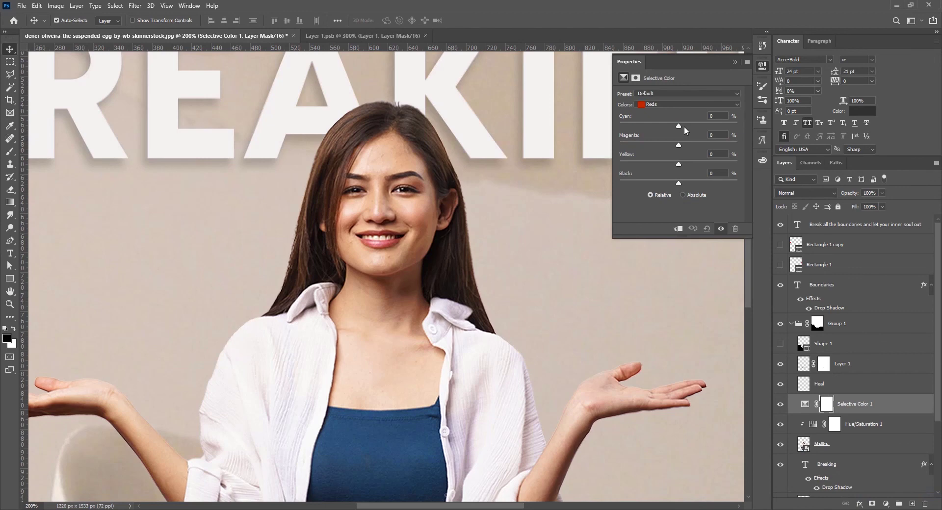
click(653, 95)
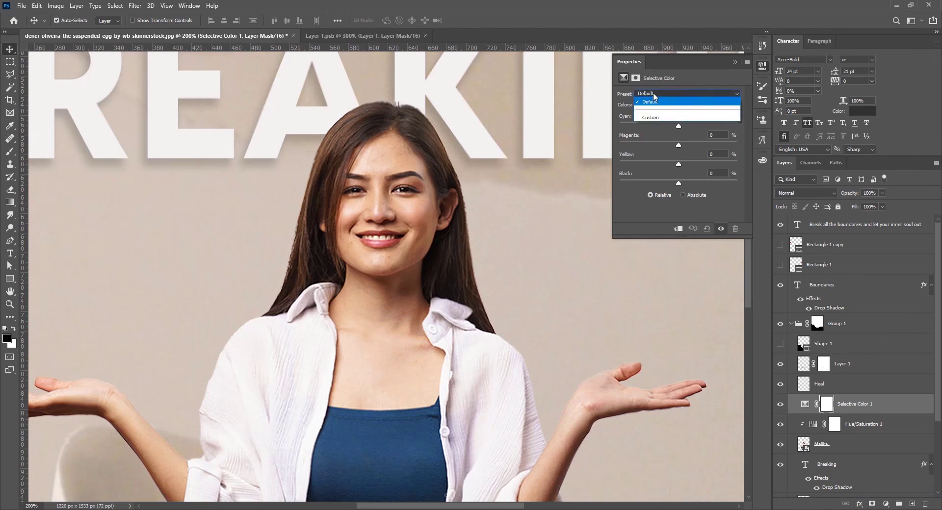
click(684, 82)
click(665, 105)
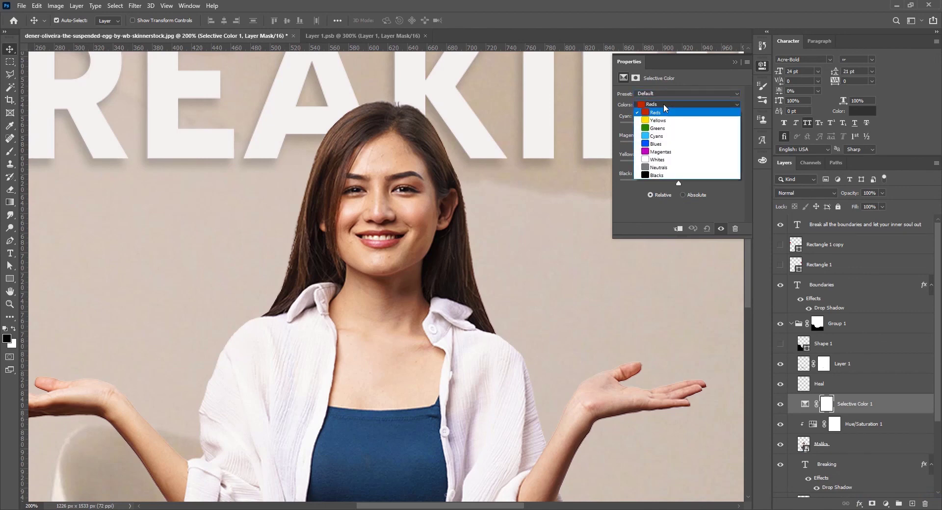
click(658, 120)
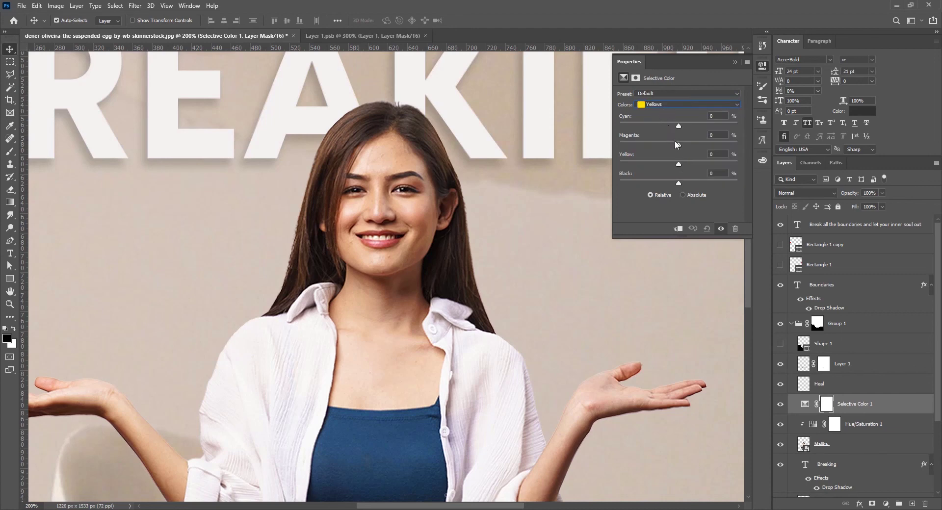
drag(679, 148, 677, 147)
drag(670, 147, 668, 147)
click(662, 104)
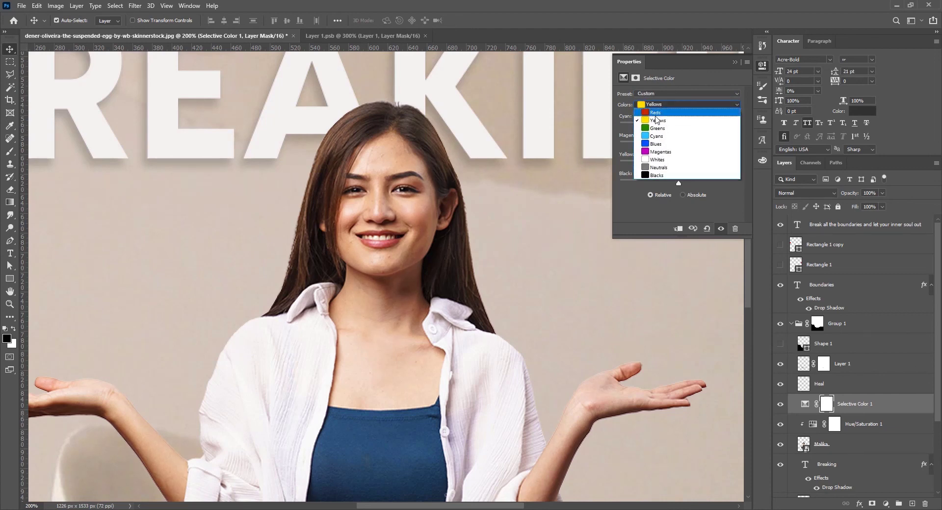
click(657, 118)
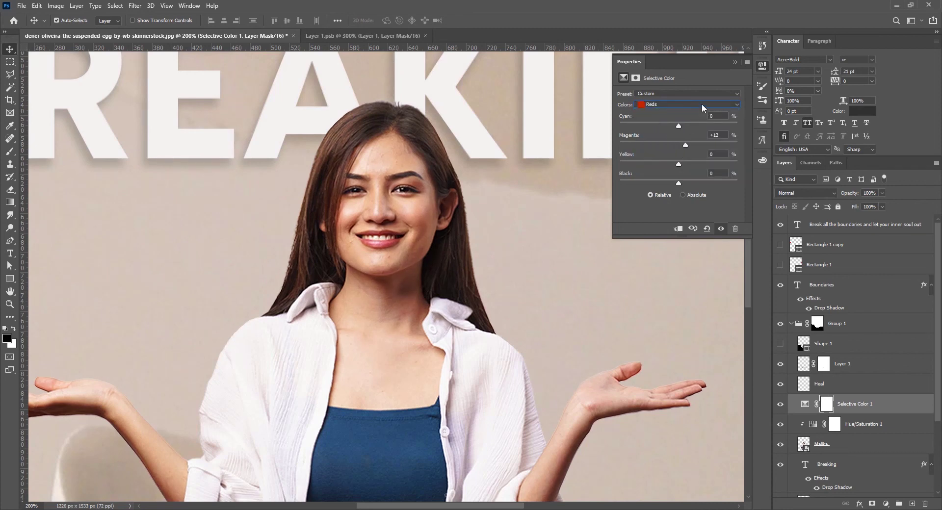
- Clip the Selective Color adjustment to the Malika layer and compare before and after
ctrl+alt+click(389, 246)
ctrl+alt+click(389, 246)
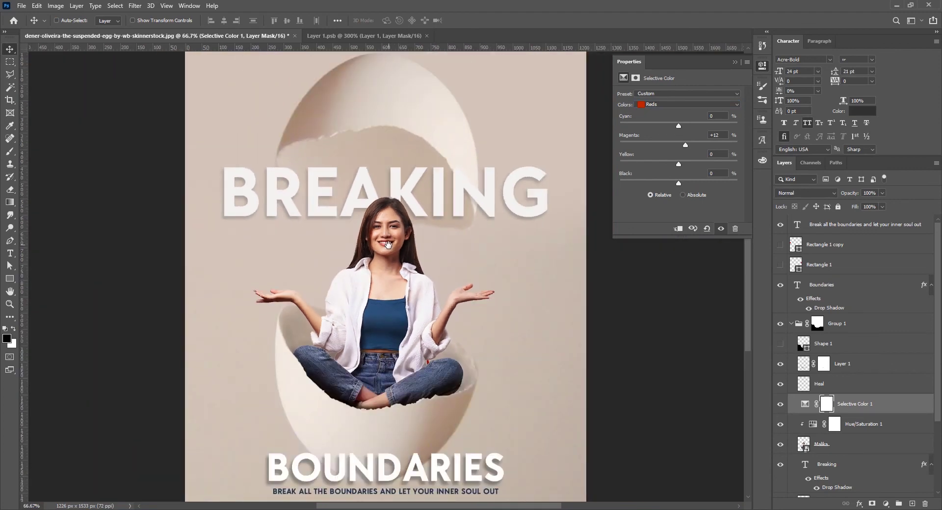
drag(392, 254, 377, 227)
click(762, 67)
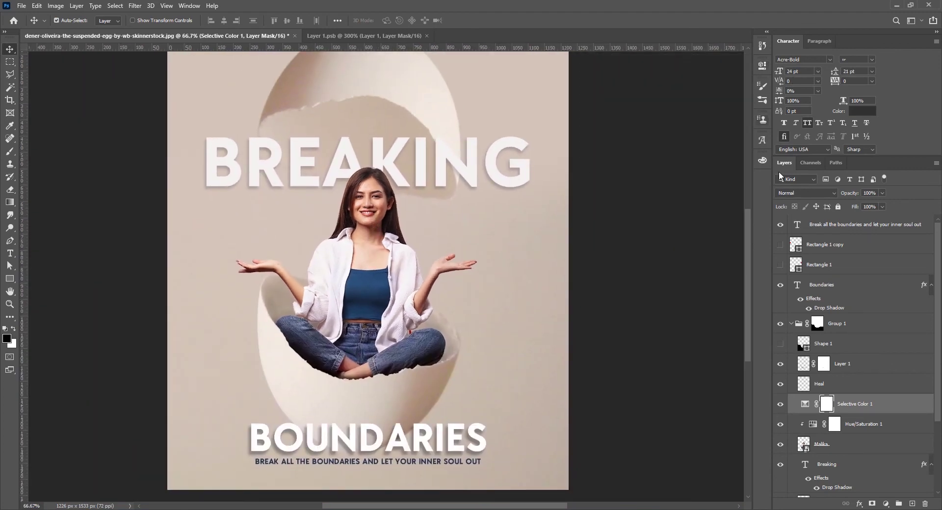
alt+click(869, 414)
mouse_move(780, 424)
mouse_down()
mouse_move(780, 406)
mouse_move(781, 424)
mouse_up()
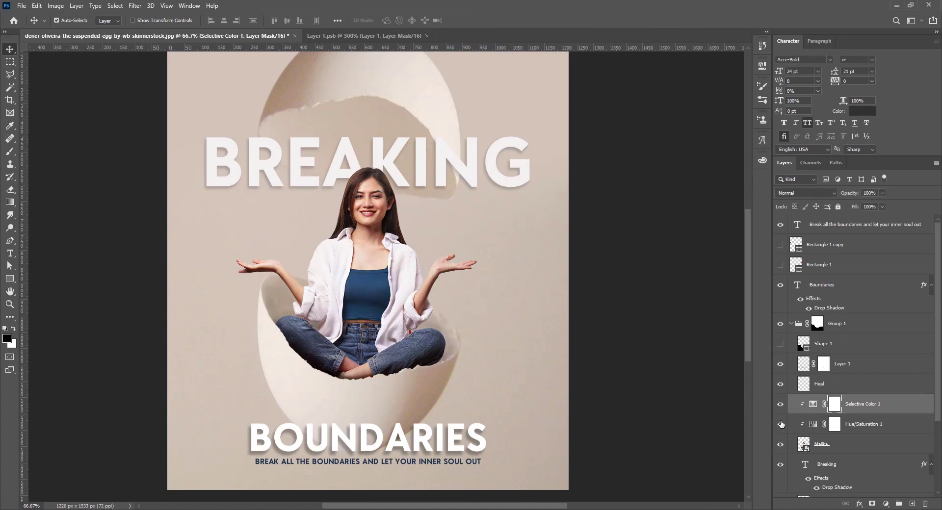
alt+click(389, 284)
ctrl+click(401, 292)
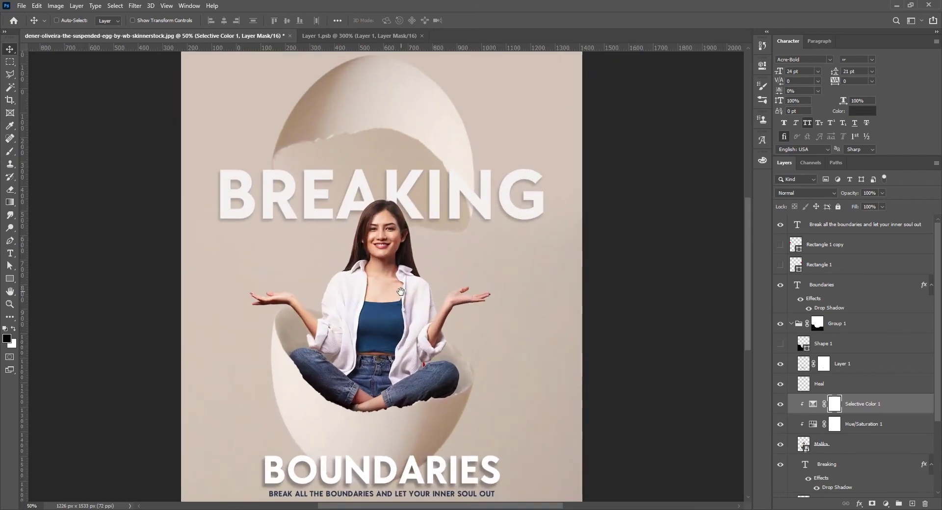
ctrl+alt+click(401, 292)
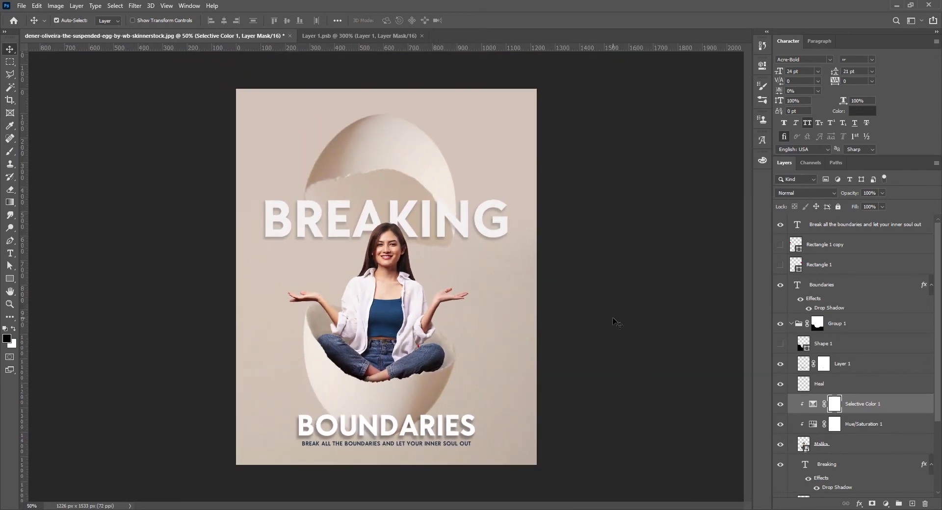
- Open the Malika smart object (Layer 1.psb) for editing
scroll(419, 342, up, 5)
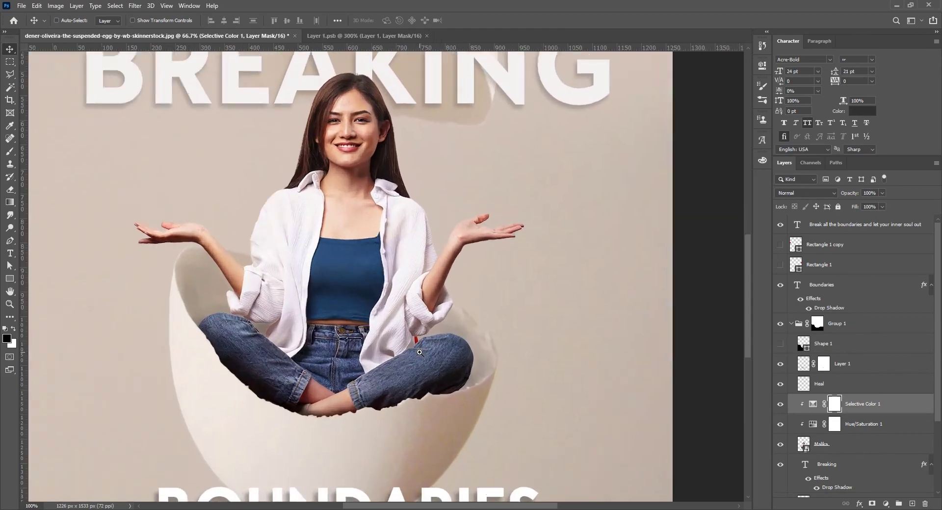
scroll(414, 326, down, 3)
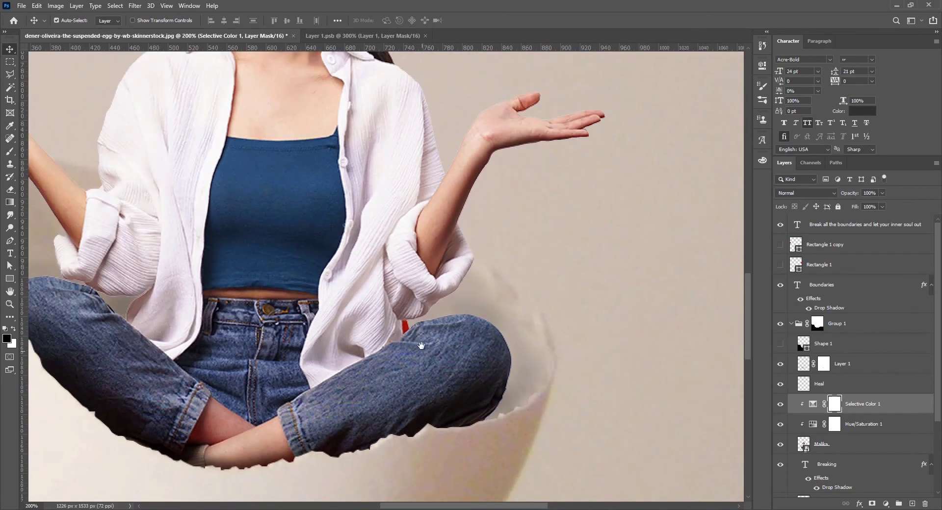
scroll(403, 341, up, 4)
scroll(403, 341, up, 3)
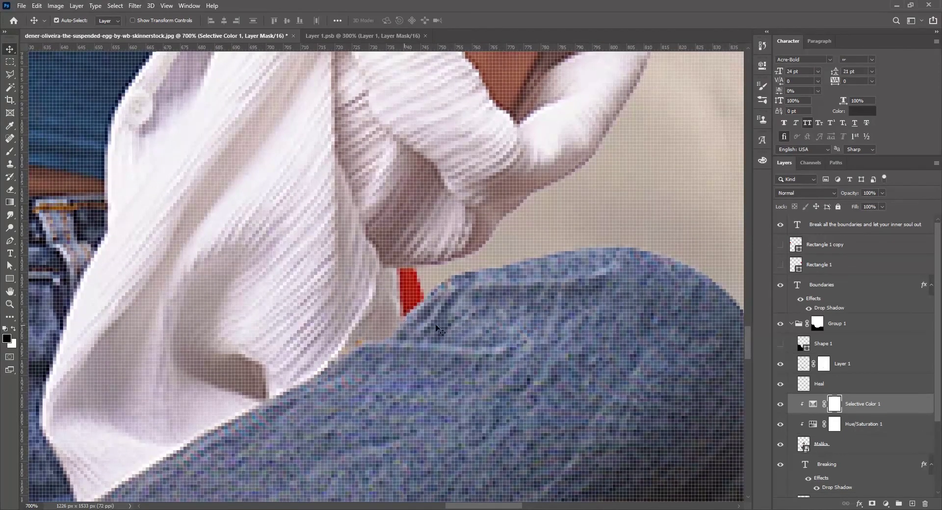
click(802, 444)
double_click(803, 444)
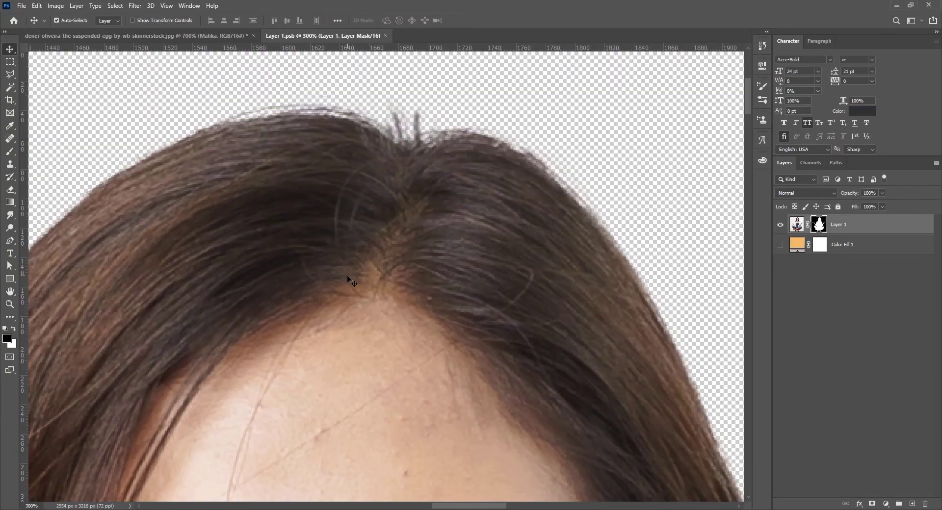
- Bring the red chair sliver between sleeve and jeans into view and take the Pen tool
drag(414, 362, 381, 250)
drag(392, 344, 370, 214)
drag(390, 361, 380, 242)
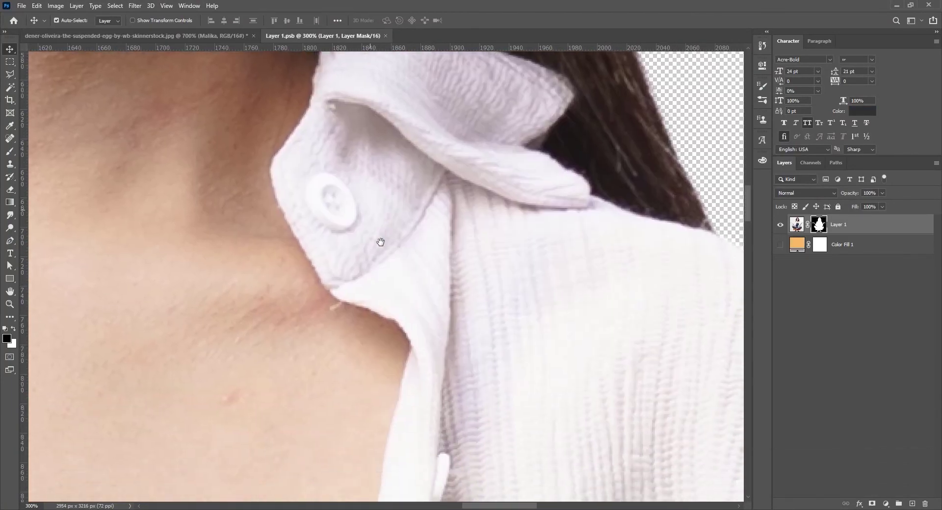
scroll(381, 243, down, 5)
scroll(410, 280, down, 10)
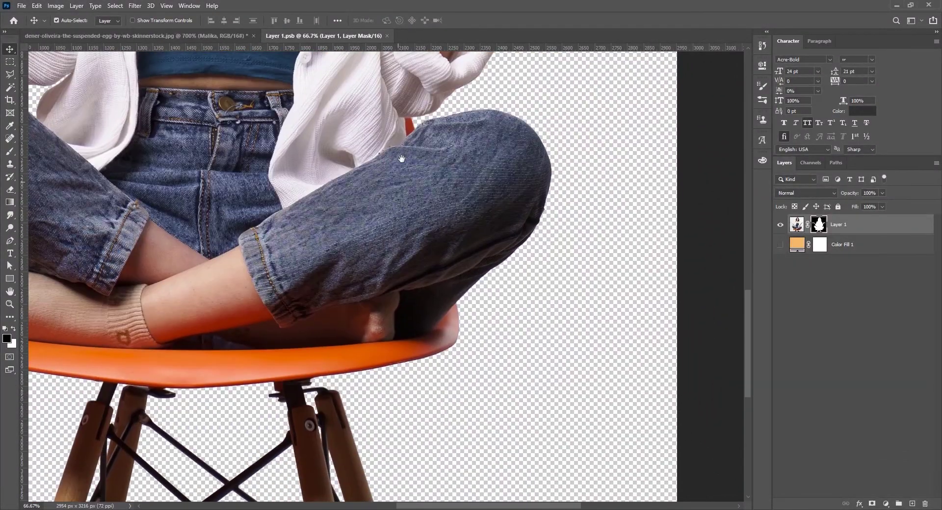
scroll(404, 125, up, 5)
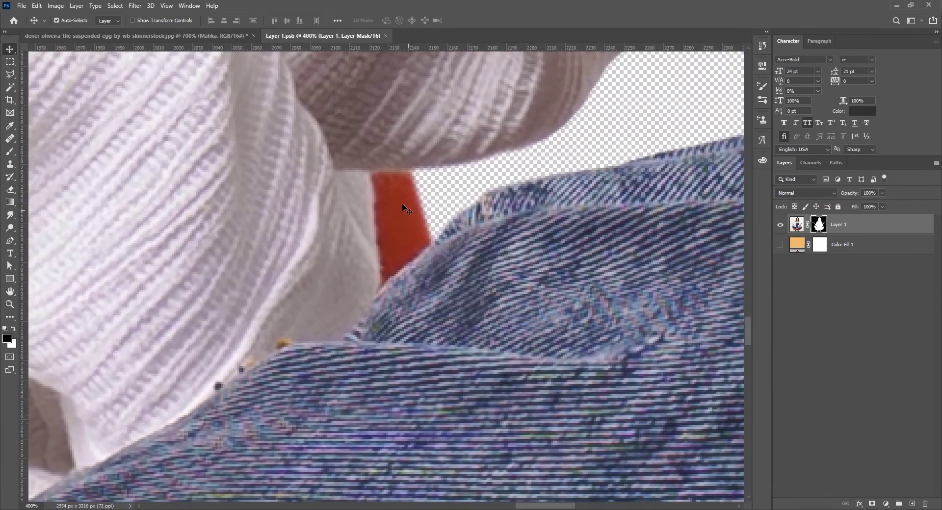
key(p)
scroll(442, 236, up, 1)
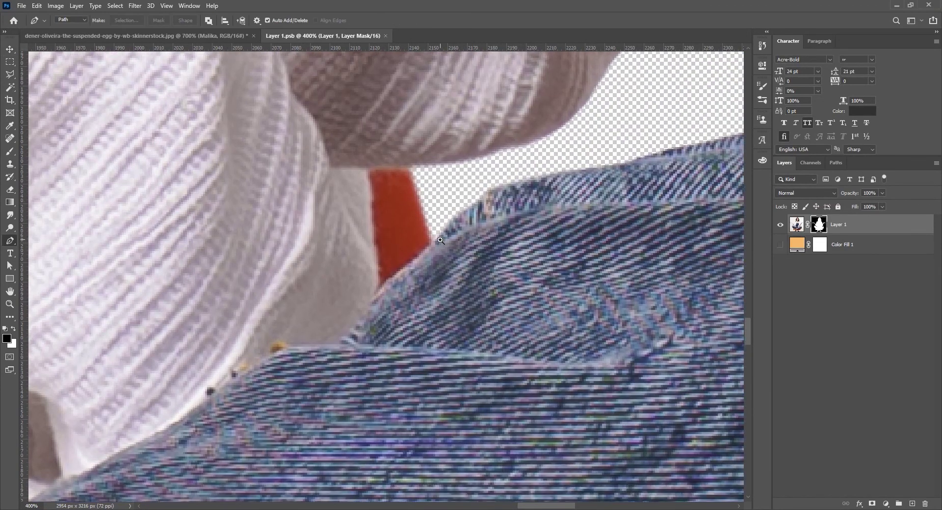
- Trace a pen path around the red chair gap between the sleeve and jeans
click(442, 229)
drag(408, 263, 388, 284)
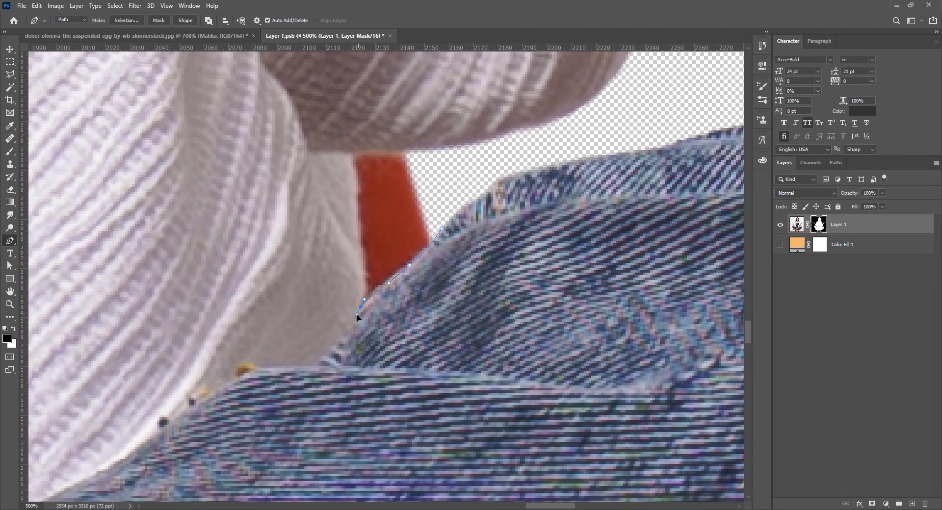
drag(358, 224, 358, 213)
drag(417, 149, 448, 148)
- Turn the path into a 1 px feathered selection and fill the mask black to hide it
click(125, 22)
click(517, 141)
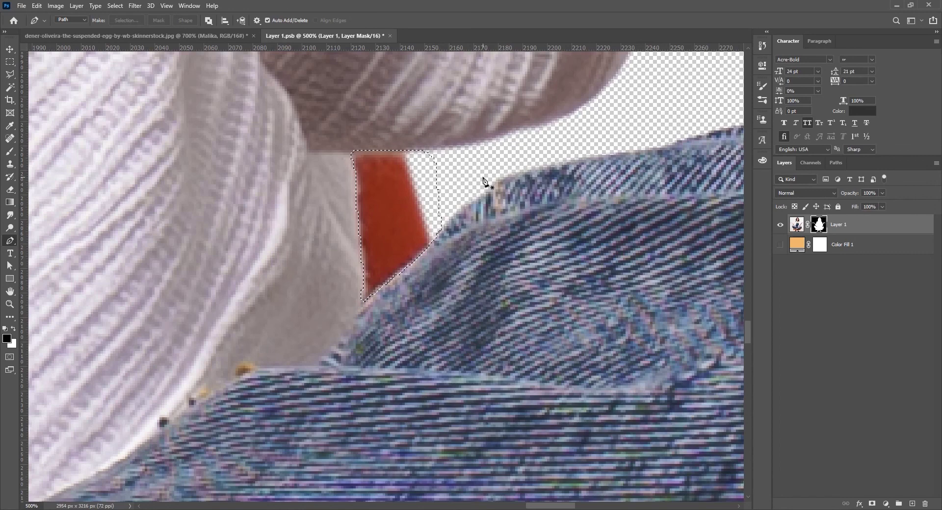
key(alt+BackSpace)
key(ctrl+d)
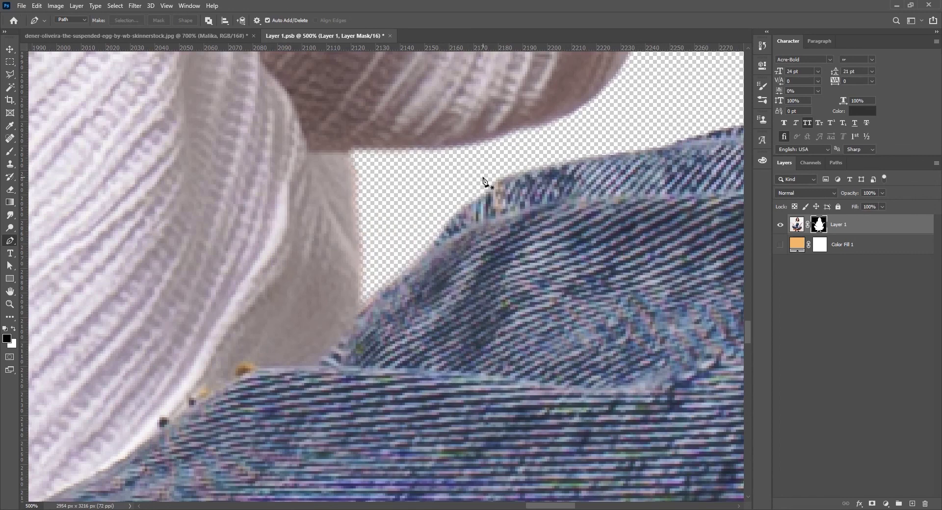
scroll(358, 211, down, 3)
scroll(360, 213, down, 5)
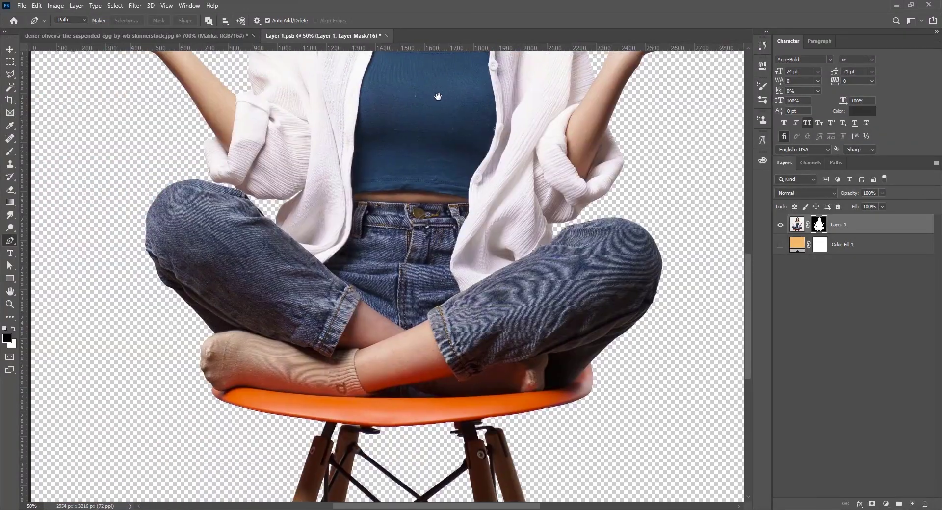
- Frame the model's face, target the Layer 1 photo thumbnail and pick the Spot Healing Brush
drag(431, 94, 379, 332)
scroll(349, 181, up, 4)
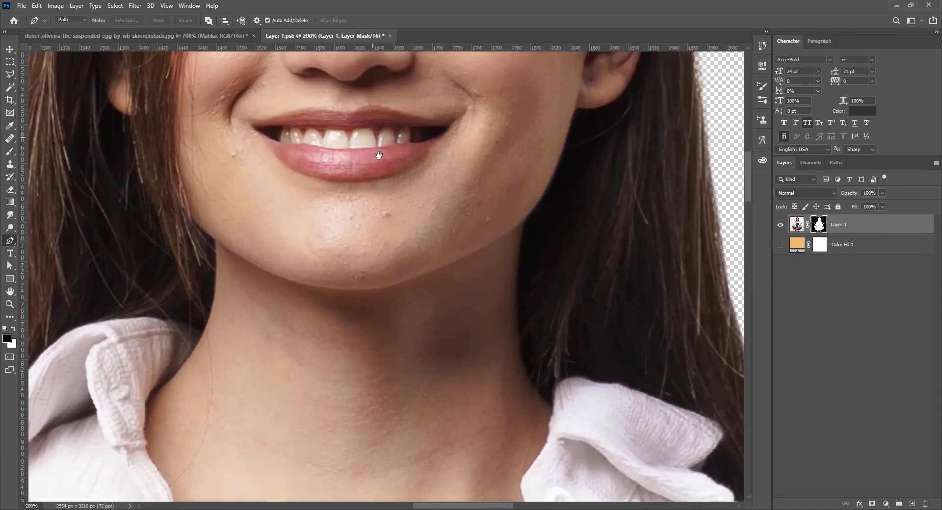
scroll(349, 180, down, 3)
scroll(360, 208, up, 4)
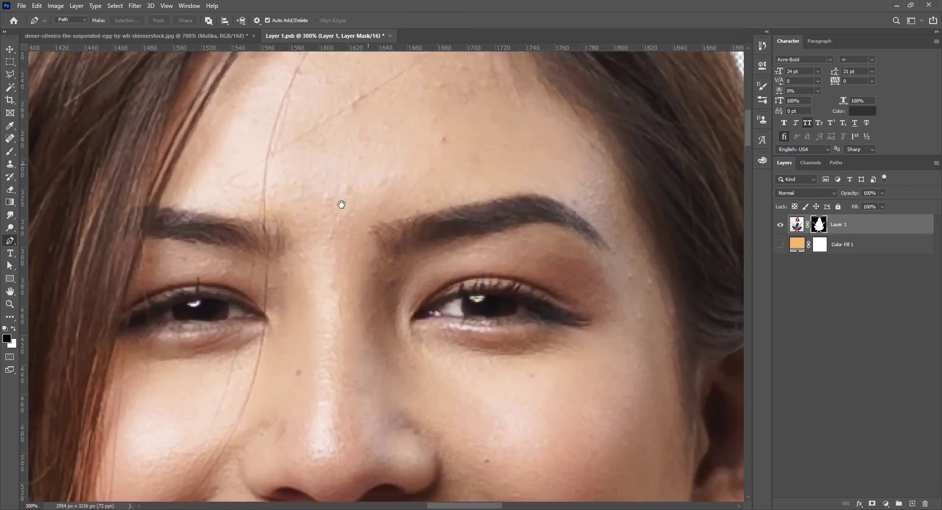
drag(341, 204, 305, 259)
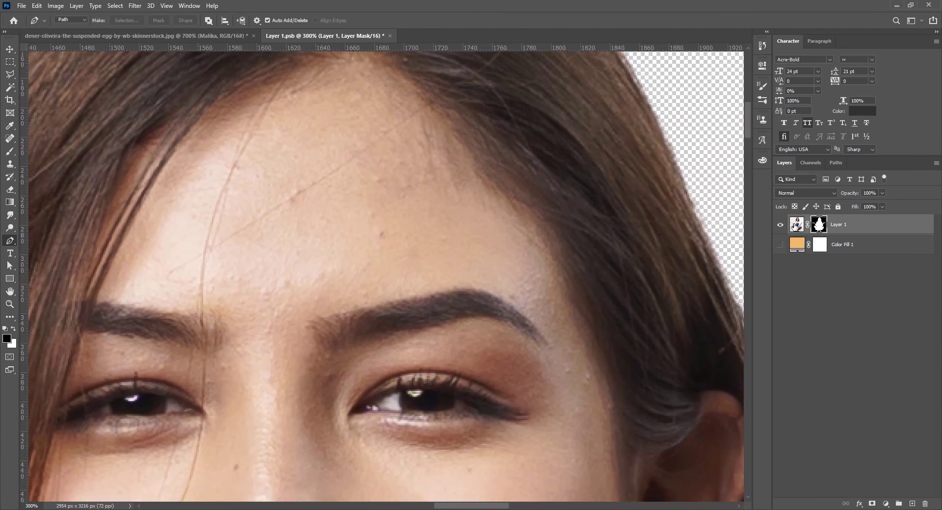
click(796, 225)
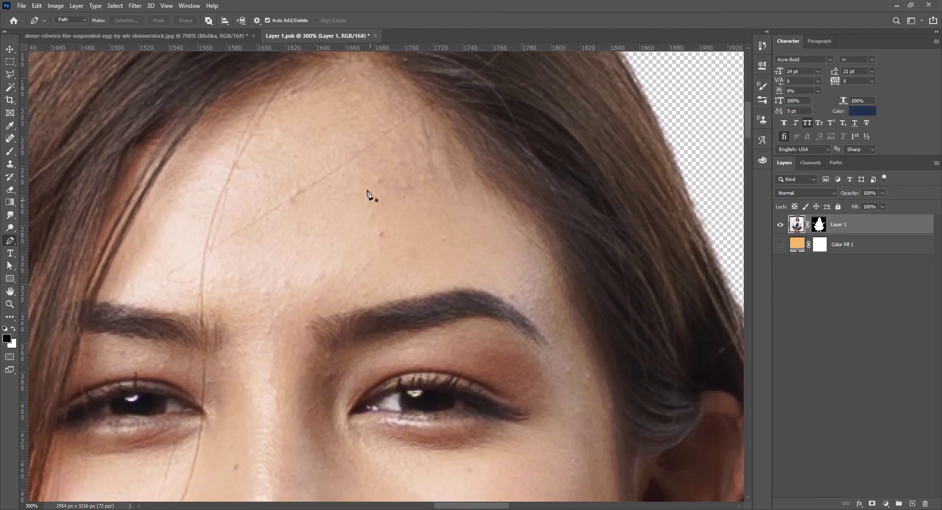
key(j)
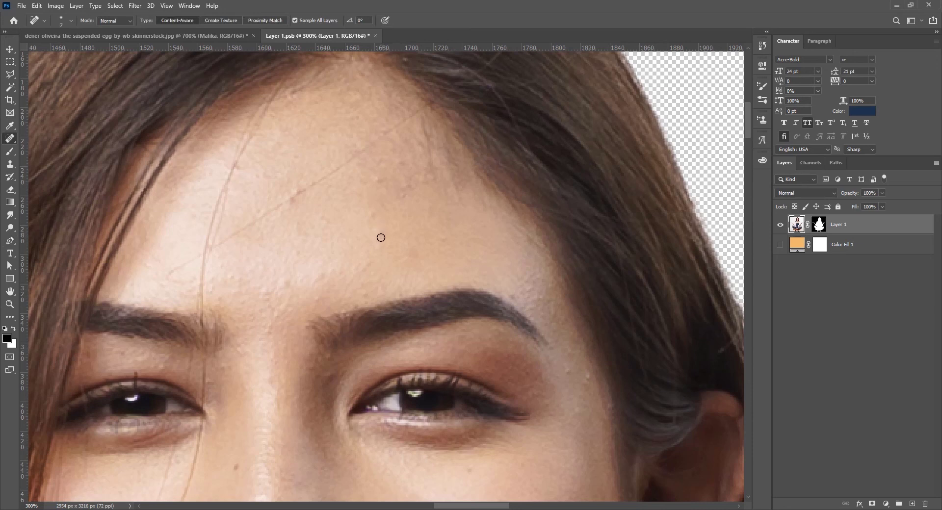
- Heal the spots above the eyebrow and the thin hair strands across the forehead
click(380, 178)
click(320, 277)
click(316, 300)
drag(297, 190, 289, 199)
drag(347, 158, 215, 247)
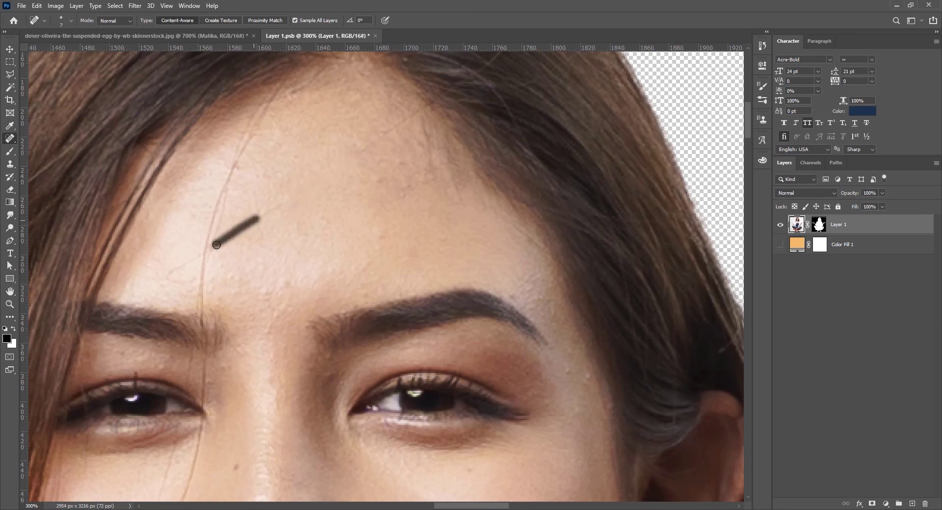
drag(236, 169, 204, 259)
mouse_move(220, 196)
mouse_down()
mouse_move(202, 248)
mouse_move(201, 310)
mouse_move(163, 281)
mouse_move(204, 251)
mouse_up()
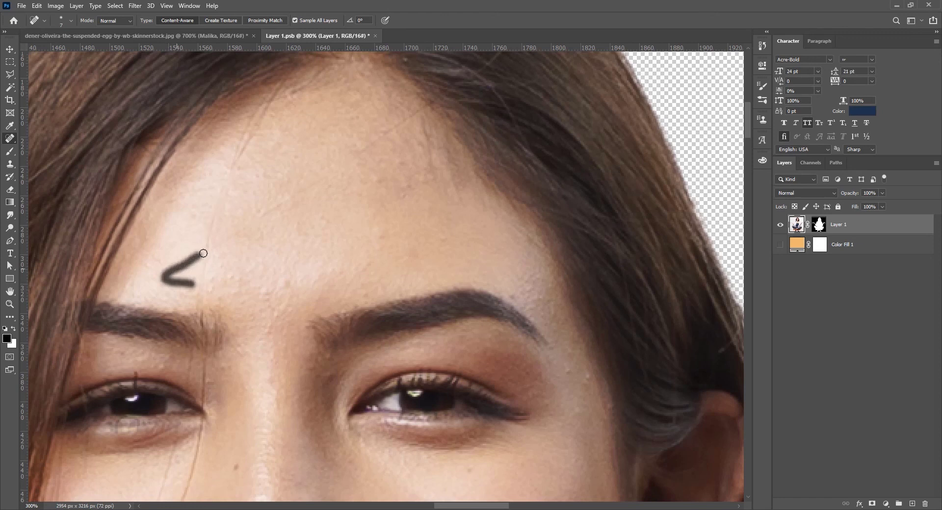
mouse_move(226, 191)
mouse_down()
mouse_move(205, 249)
mouse_move(201, 306)
mouse_up()
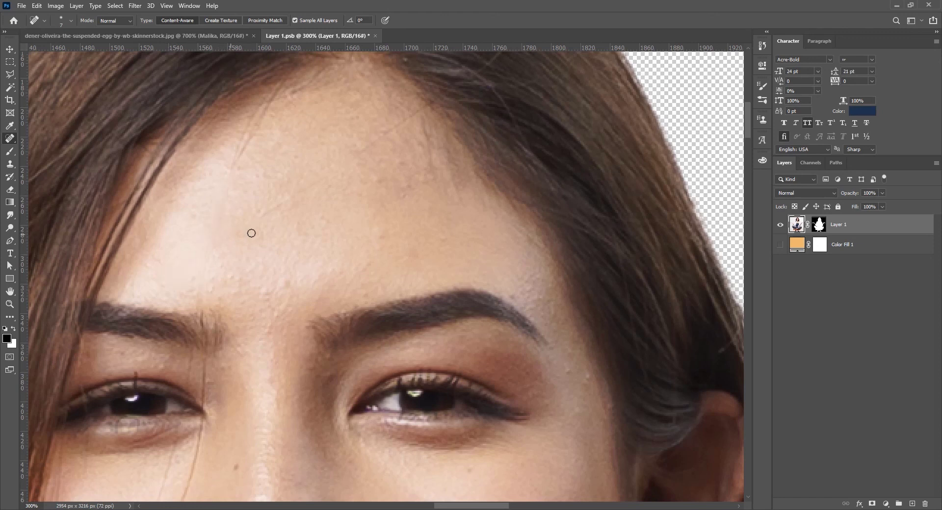
drag(255, 219, 325, 170)
- Heal the remaining forehead marks, the strand above the left eyebrow and bumps between the brows
drag(404, 121, 383, 138)
click(373, 146)
drag(399, 171, 401, 158)
click(397, 194)
mouse_move(287, 280)
mouse_down()
mouse_move(265, 296)
mouse_move(214, 282)
mouse_up()
mouse_move(270, 103)
mouse_down()
mouse_move(240, 157)
mouse_move(255, 117)
mouse_move(258, 141)
mouse_move(261, 115)
mouse_move(240, 143)
mouse_up()
click(238, 170)
drag(230, 188, 209, 243)
drag(200, 308, 202, 320)
click(238, 278)
click(258, 290)
mouse_move(280, 286)
mouse_down()
mouse_move(270, 294)
mouse_move(280, 288)
mouse_up()
click(443, 242)
- Remove the stray hair beside the eye, the strand down the cheek and a spot below the eye
scroll(294, 164, down, 5)
mouse_move(217, 252)
mouse_down()
mouse_move(219, 285)
mouse_move(202, 268)
mouse_move(224, 290)
mouse_move(220, 260)
mouse_move(230, 277)
mouse_up()
click(217, 286)
click(223, 272)
click(220, 260)
drag(265, 305, 256, 244)
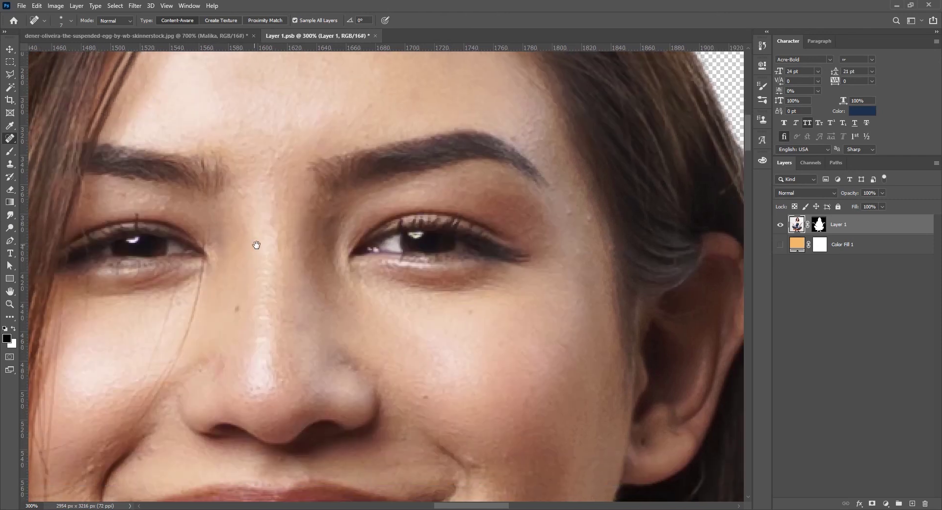
mouse_move(216, 297)
mouse_down()
mouse_move(253, 220)
mouse_move(218, 315)
mouse_up()
drag(252, 214, 224, 299)
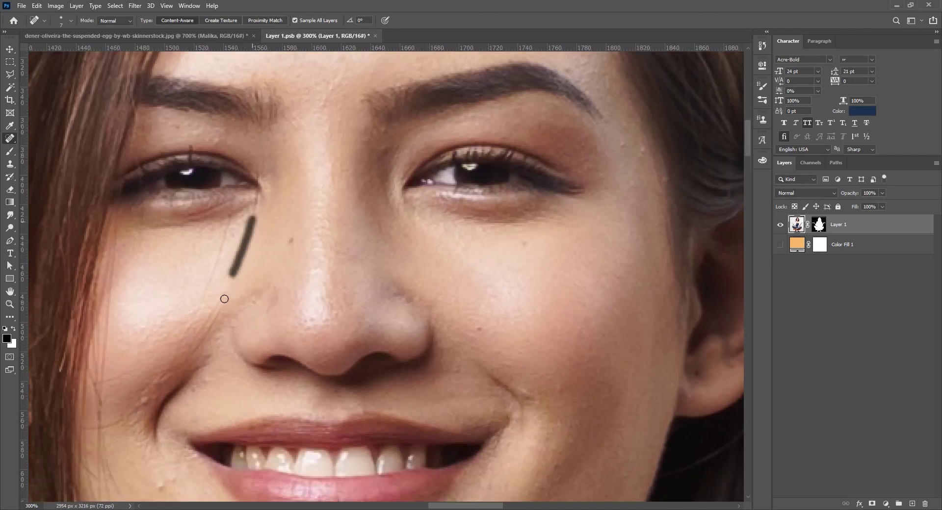
mouse_move(229, 218)
mouse_down()
mouse_move(189, 331)
mouse_move(196, 342)
mouse_up()
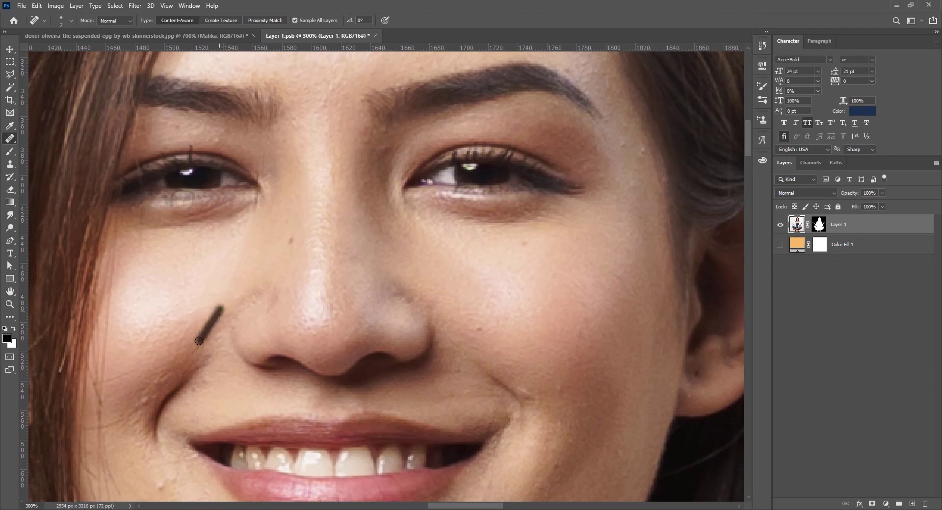
click(229, 245)
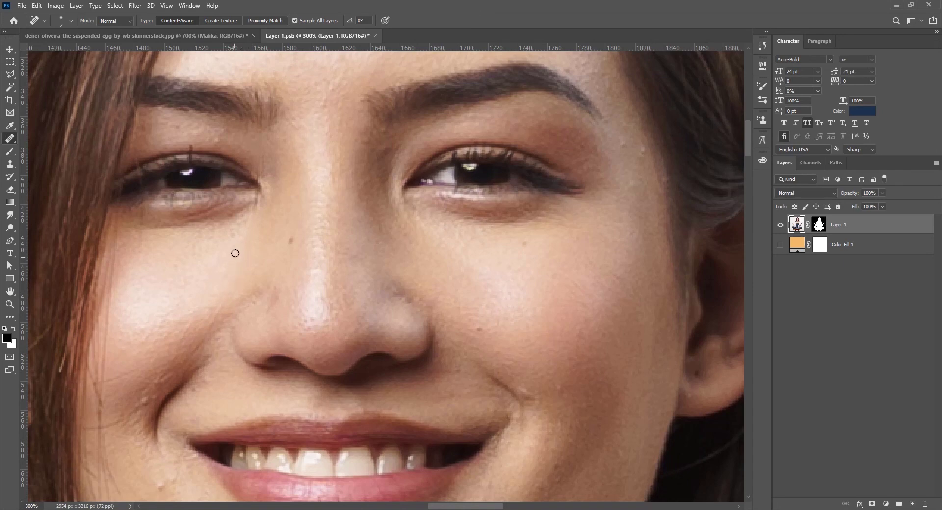
- Heal a short cheek mark, then zoom out and heal the leftover forehead spots
drag(385, 300, 293, 236)
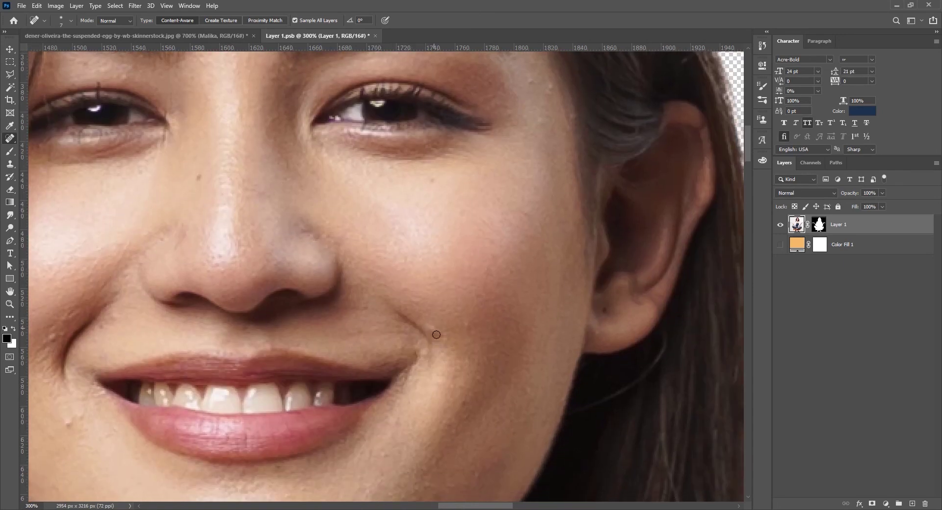
drag(469, 323, 469, 329)
drag(291, 110, 305, 226)
alt+click(306, 226)
alt+click(305, 226)
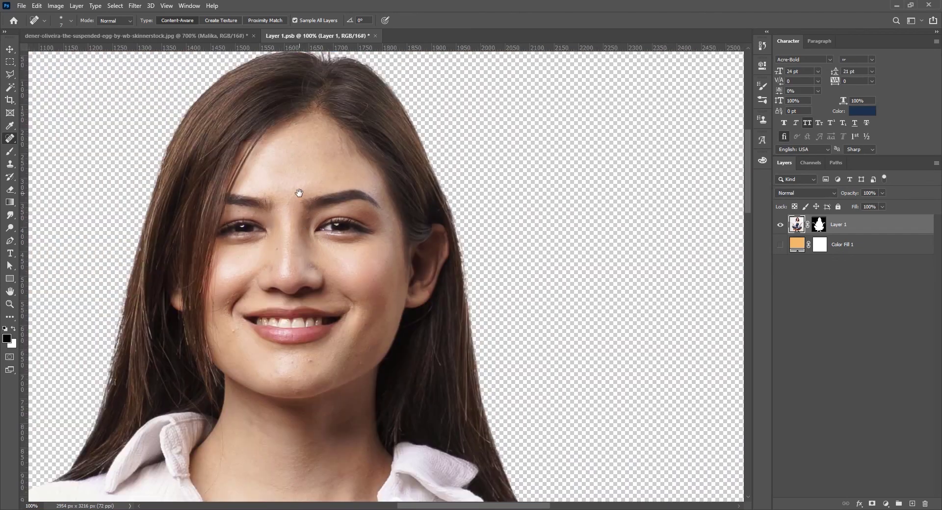
scroll(299, 149, up, 3)
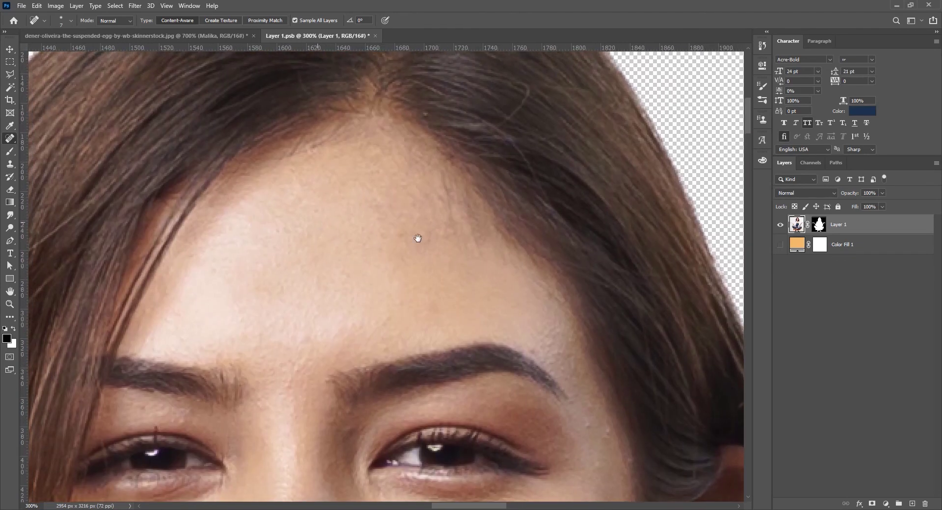
drag(380, 212, 370, 205)
drag(210, 259, 217, 265)
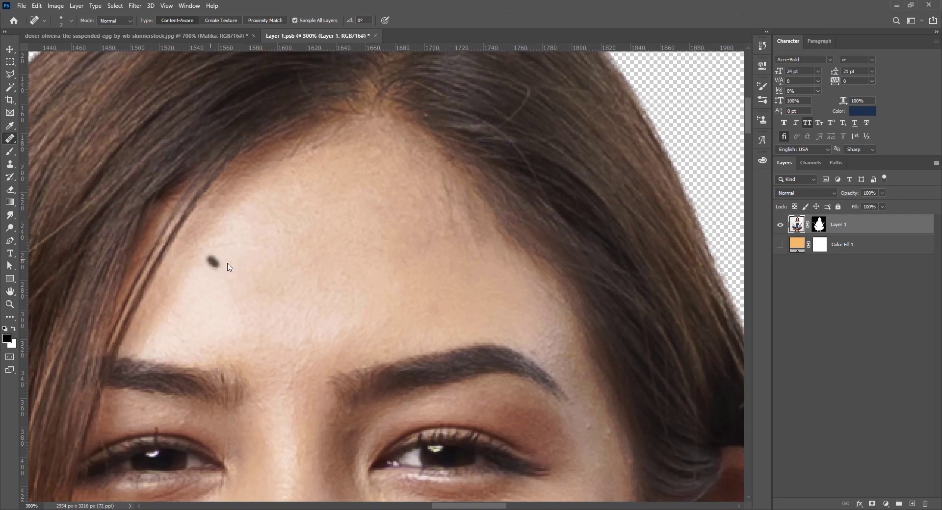
click(222, 272)
click(227, 288)
click(248, 319)
- Heal the skin at and below the left eye's inner corner and a mark above the eye
drag(315, 317, 326, 139)
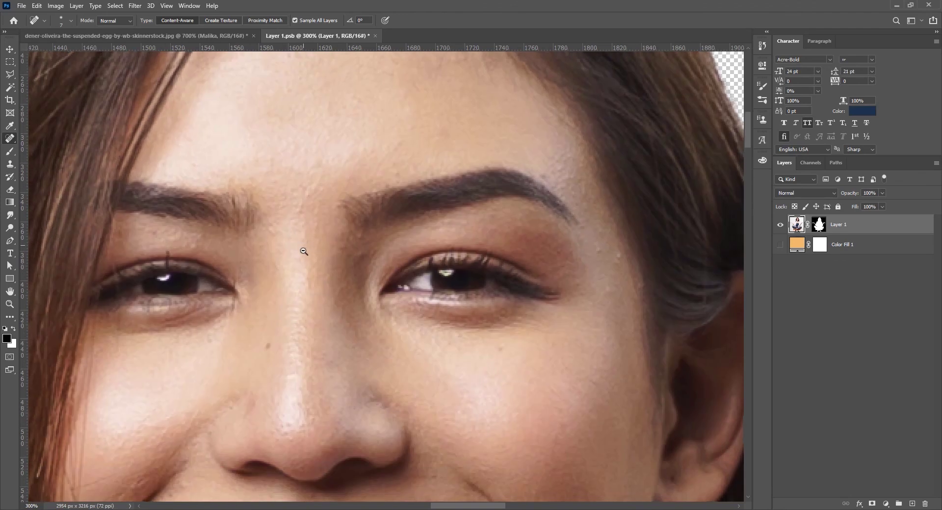
scroll(303, 250, down, 1)
scroll(250, 272, up, 3)
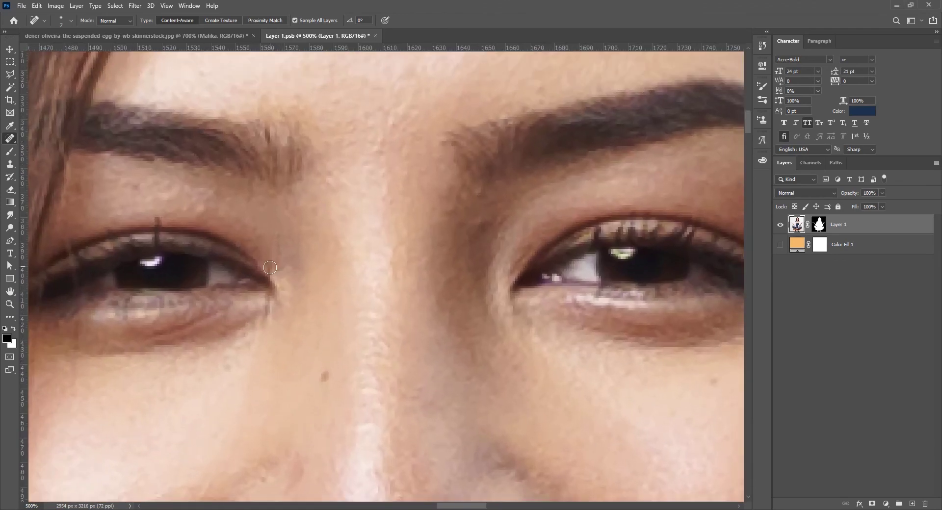
click(271, 270)
click(268, 269)
drag(265, 301, 269, 321)
click(273, 306)
drag(156, 227, 156, 217)
- Heal the marks on the cheek near the smile line and beside the nose
drag(183, 353, 216, 187)
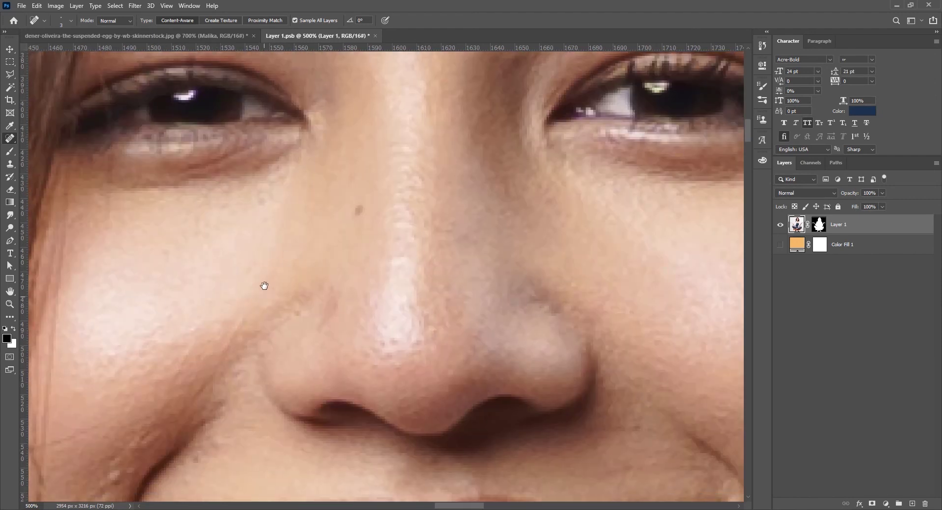
drag(170, 392, 259, 196)
drag(140, 245, 188, 224)
mouse_move(139, 324)
mouse_down()
mouse_move(172, 305)
mouse_move(145, 324)
mouse_up()
mouse_move(281, 188)
mouse_down()
mouse_move(244, 272)
mouse_move(223, 289)
mouse_up()
drag(279, 208, 249, 255)
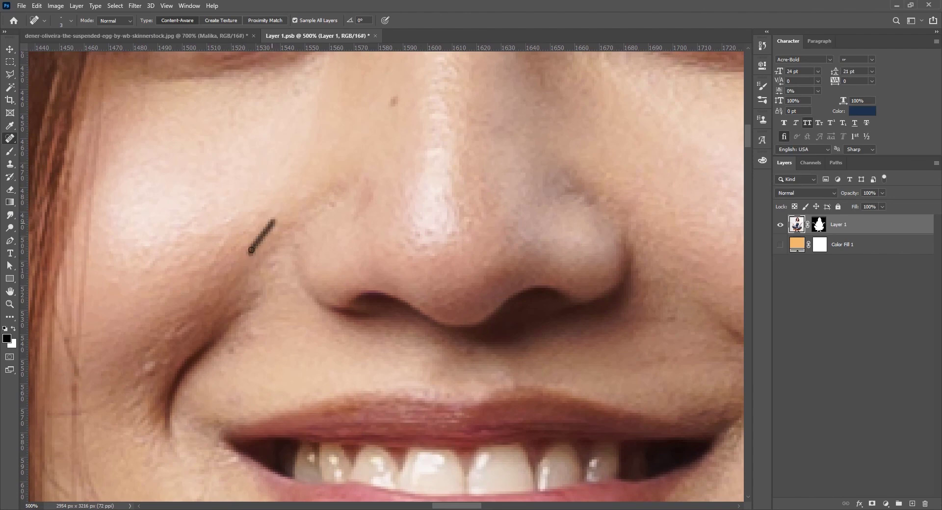
alt+click(346, 269)
alt+click(346, 269)
alt+click(345, 269)
alt+click(345, 269)
drag(379, 341, 334, 260)
ctrl+click(337, 262)
ctrl+click(336, 262)
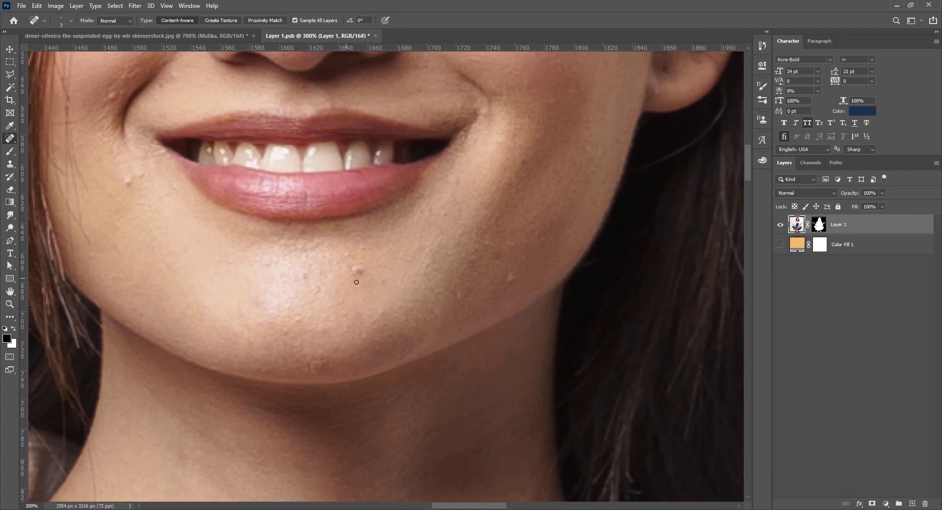
- Heal the blemishes across the chin and the spots on the left cheek
mouse_move(358, 271)
mouse_down()
mouse_move(308, 277)
mouse_move(316, 295)
mouse_up()
click(342, 302)
click(126, 185)
click(139, 172)
drag(140, 172, 143, 193)
mouse_move(505, 273)
mouse_down()
mouse_move(502, 294)
mouse_move(509, 269)
mouse_up()
click(308, 366)
drag(306, 367, 312, 370)
click(321, 367)
click(307, 315)
- Heal the red spot and dark dot on the stomach and a spot on the neck
scroll(282, 319, down, 3)
drag(278, 221, 275, 212)
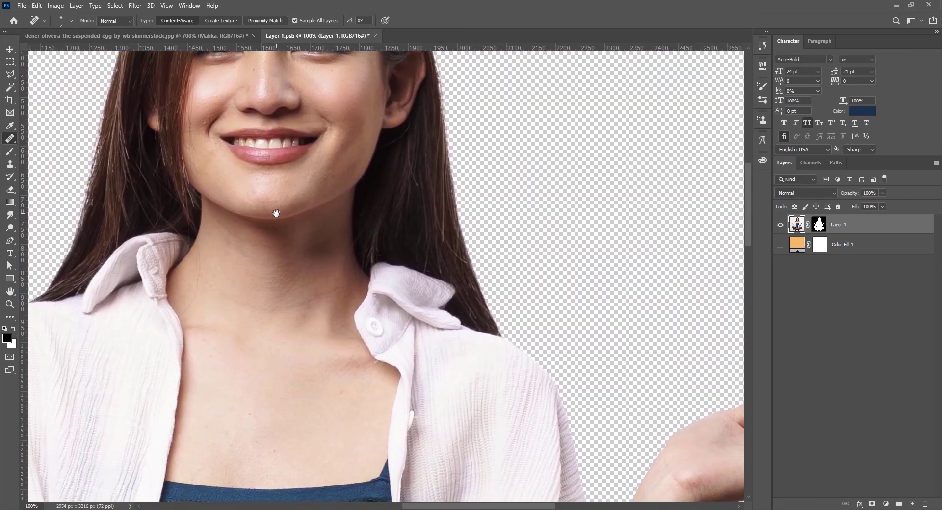
ctrl+click(299, 448)
ctrl+click(298, 447)
mouse_move(298, 447)
mouse_down()
mouse_move(264, 387)
mouse_move(272, 297)
mouse_move(342, 265)
mouse_up()
click(444, 337)
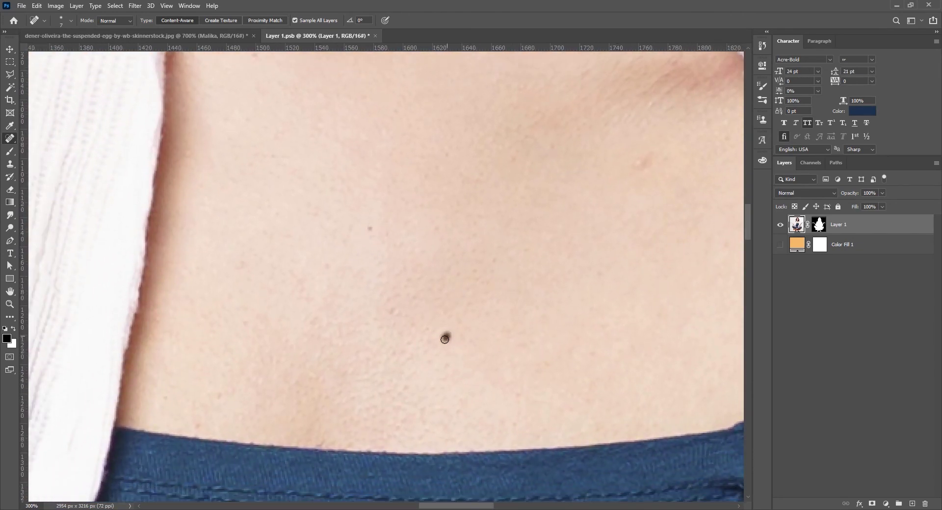
click(370, 228)
drag(499, 242, 341, 330)
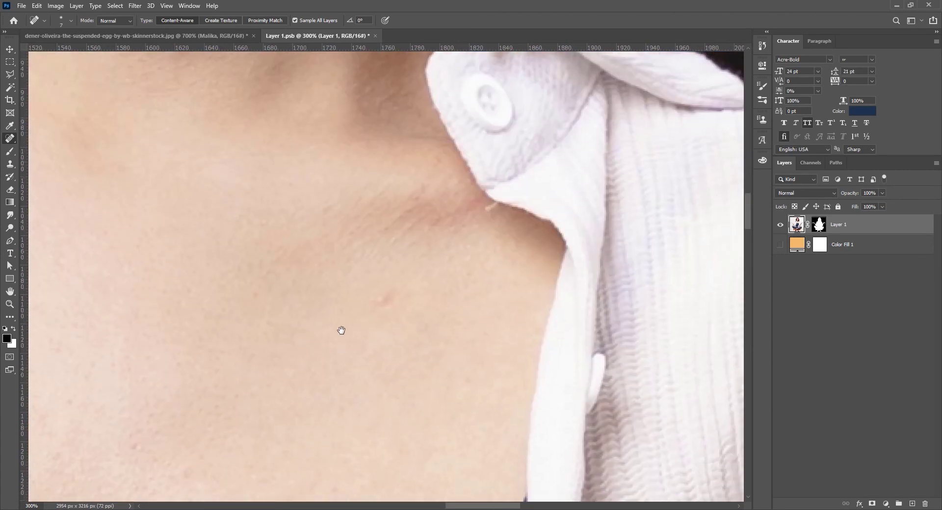
drag(394, 286, 388, 298)
- Zoom back out to the face and heal the last two blemishes on the jaw
ctrl+alt+click(285, 233)
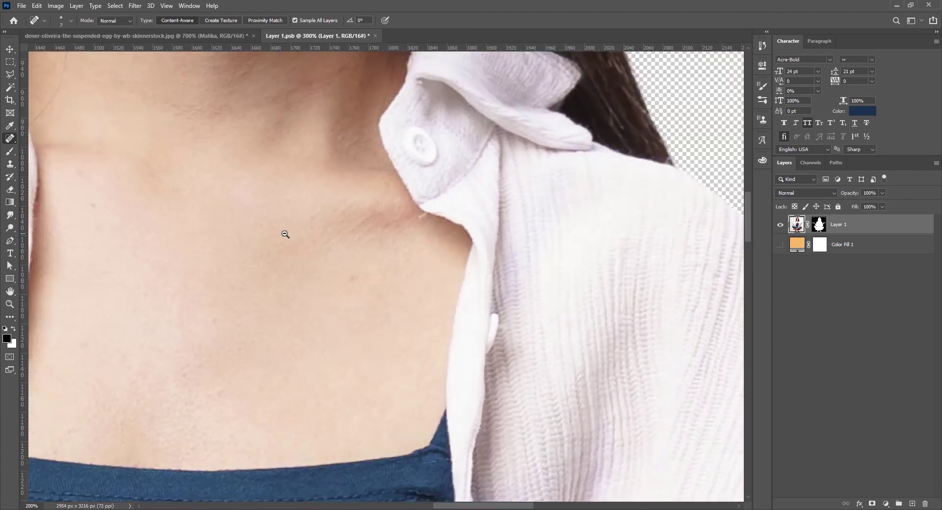
ctrl+alt+click(285, 233)
drag(275, 208, 313, 264)
drag(311, 195, 363, 380)
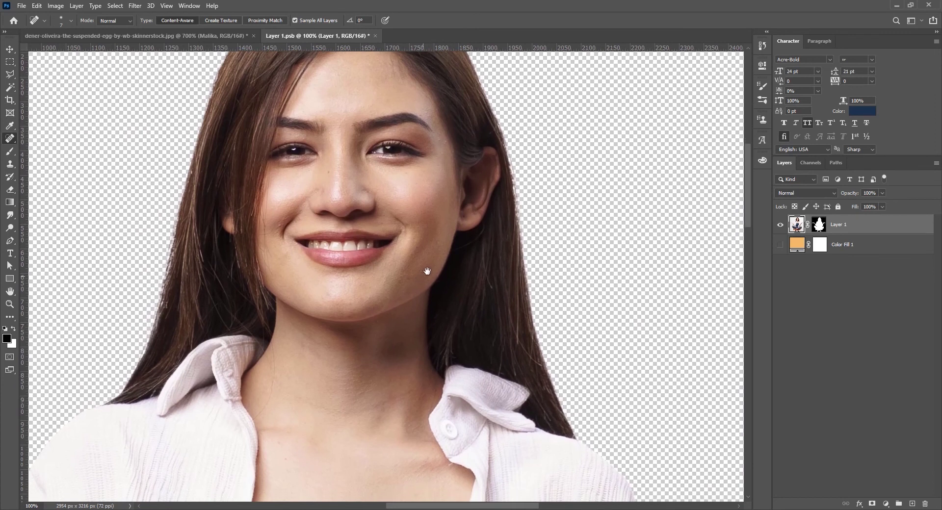
scroll(426, 269, up, 2)
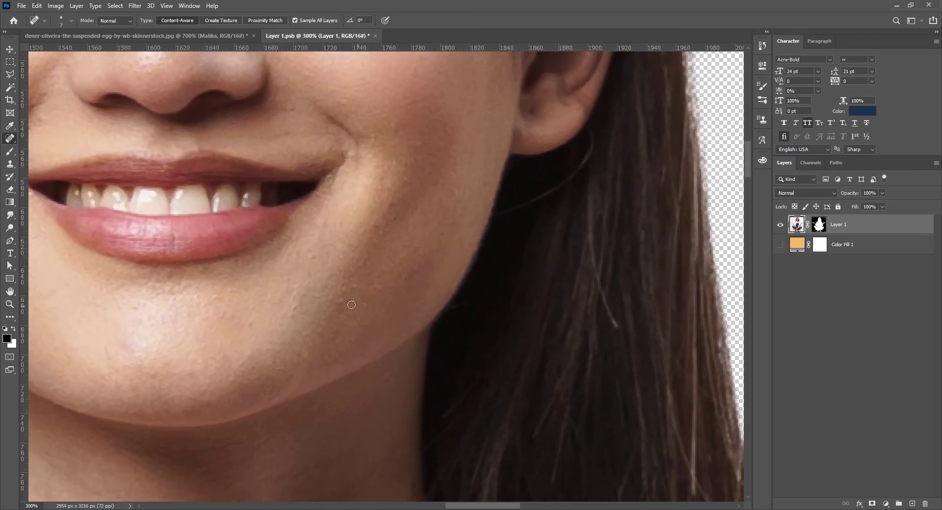
click(342, 304)
click(340, 309)
scroll(392, 203, down, 1)
scroll(389, 188, down, 4)
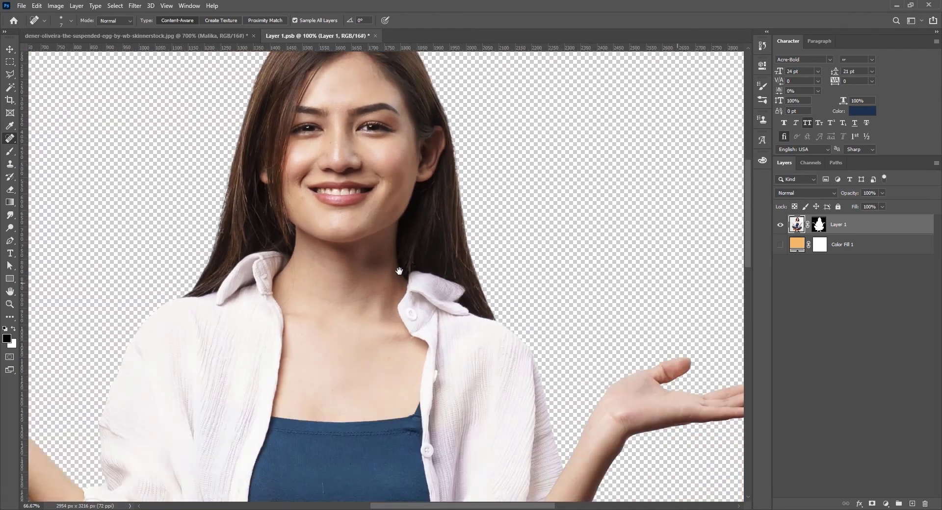
scroll(368, 248, up, 5)
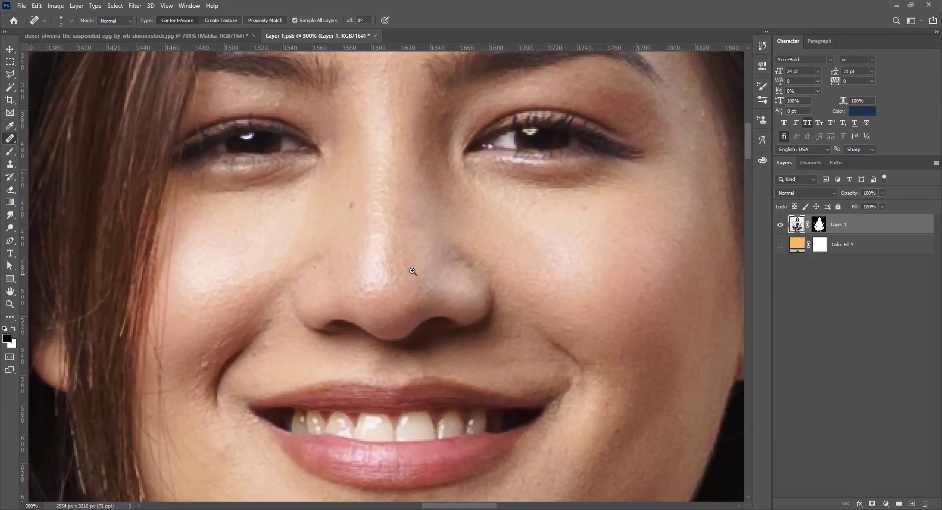
scroll(414, 270, down, 2)
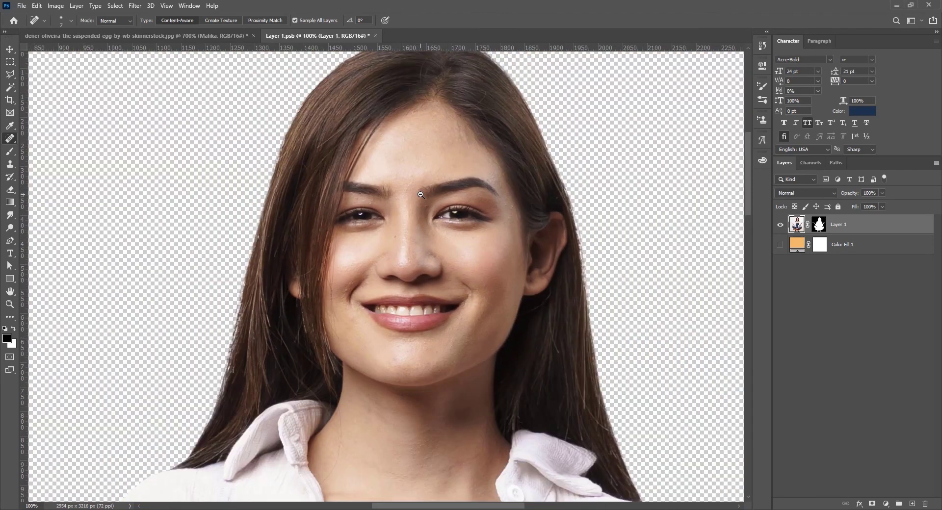
- Save the retouched Layer 1.psb and return to the poster document
key(ctrl+s)
click(147, 36)
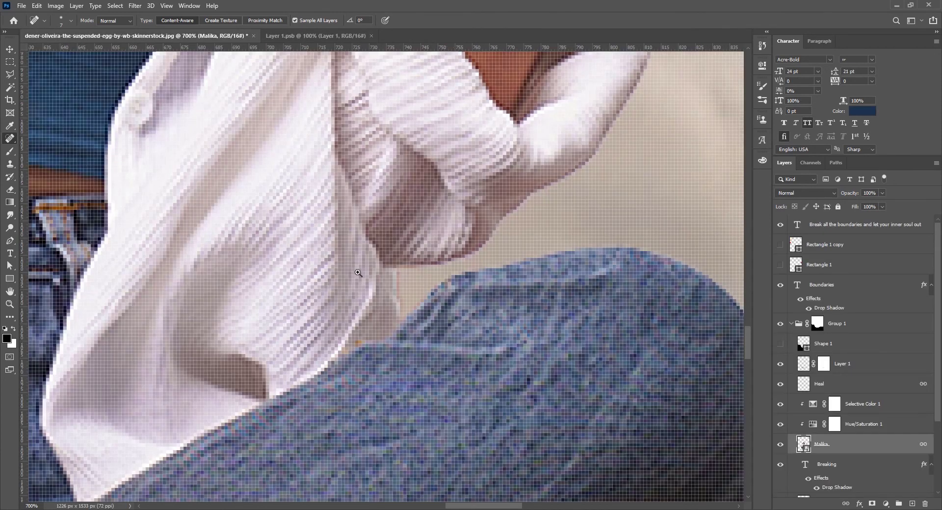
scroll(177, 181, down, 6)
- Center the full poster in view with the Move tool active, then start saving it
drag(171, 173, 383, 276)
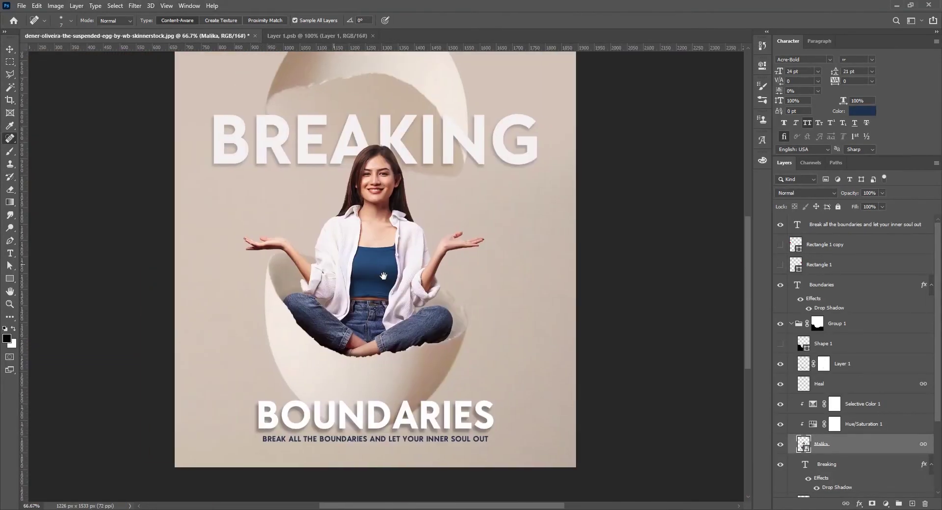
click(10, 49)
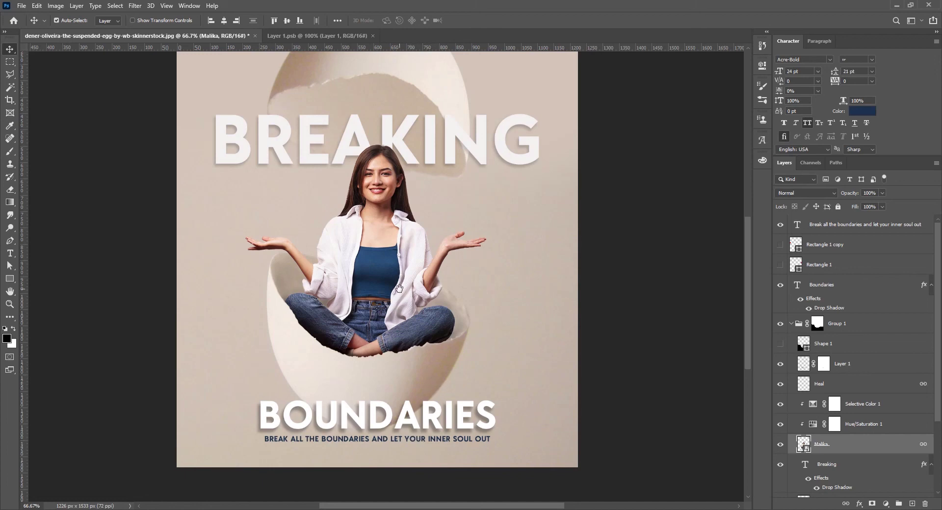
scroll(368, 262, down, 1)
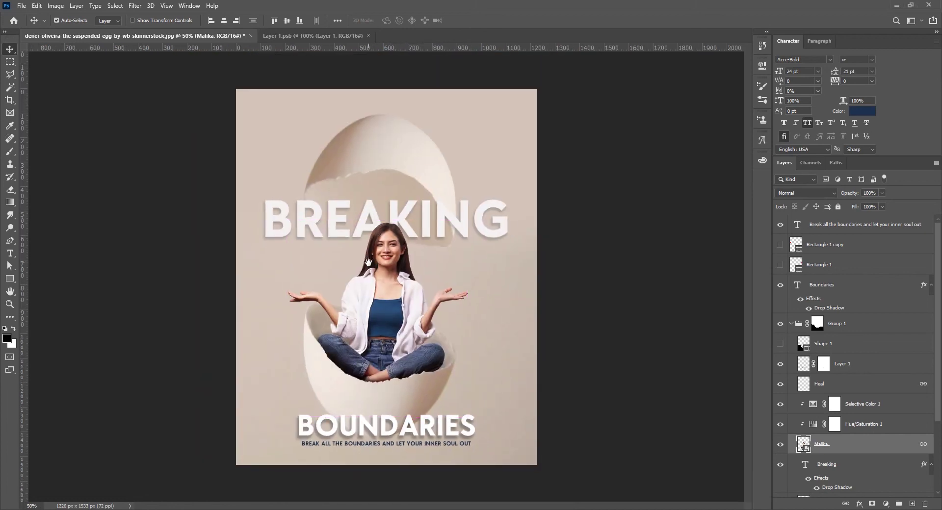
key(ctrl+s)
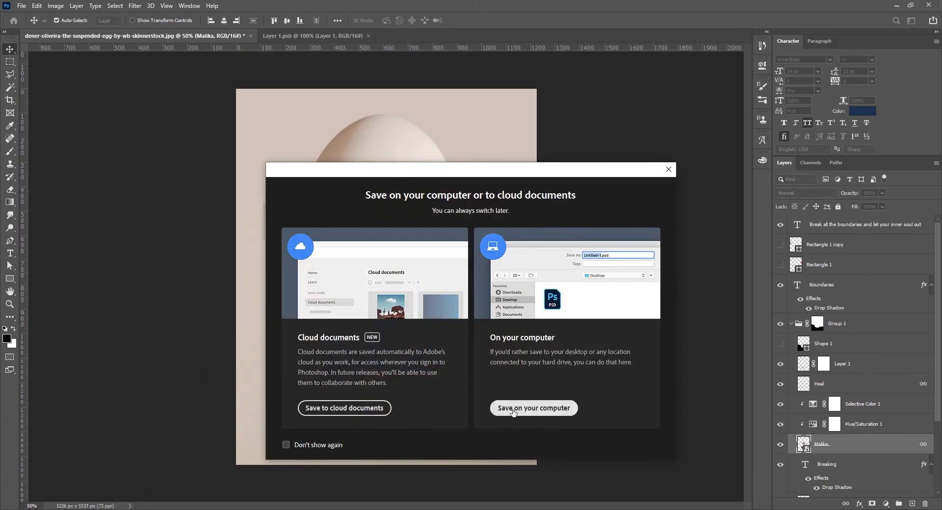
- Save the poster on this computer as Breaking Boundaries.psd
click(510, 410)
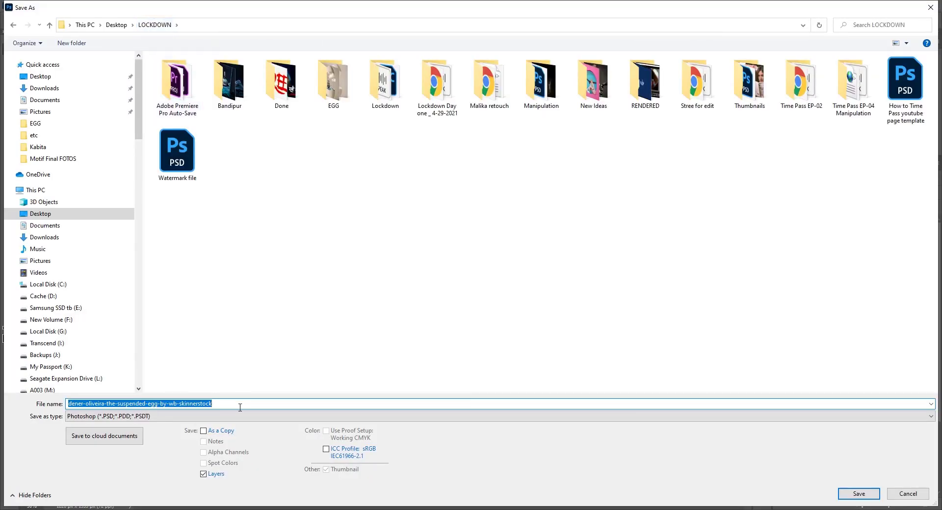
text(Breaking)
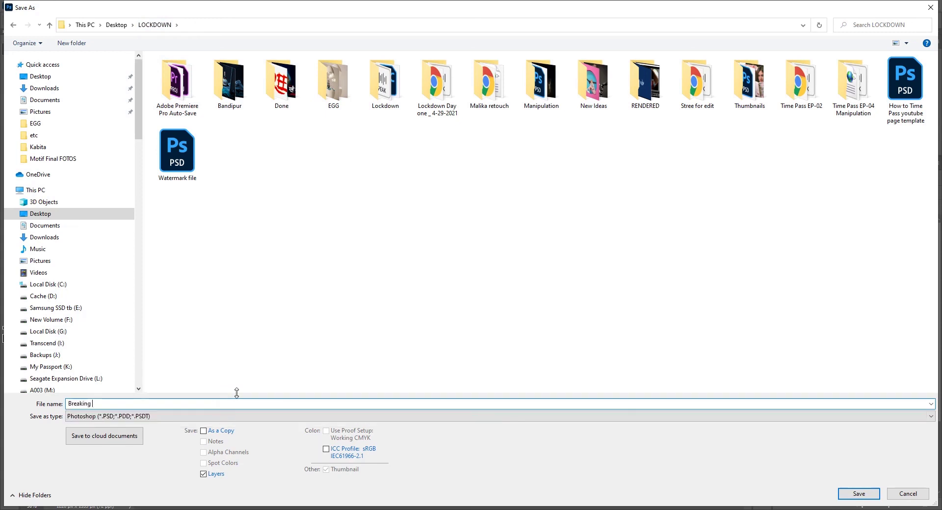
text( Boundaries)
key(Return)
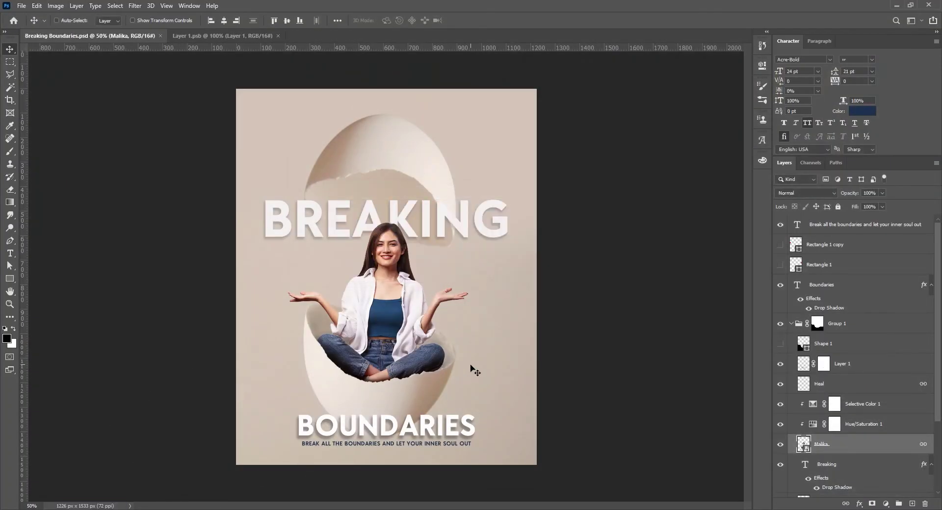
- Save another copy as Breaking Boundaries JPEG at maximum quality 12
key(ctrl+shift+s)
click(533, 406)
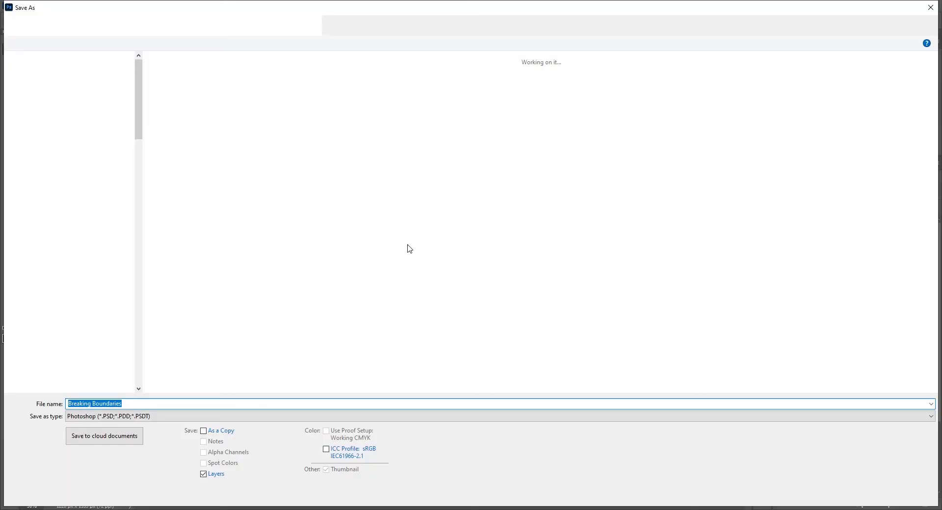
click(140, 416)
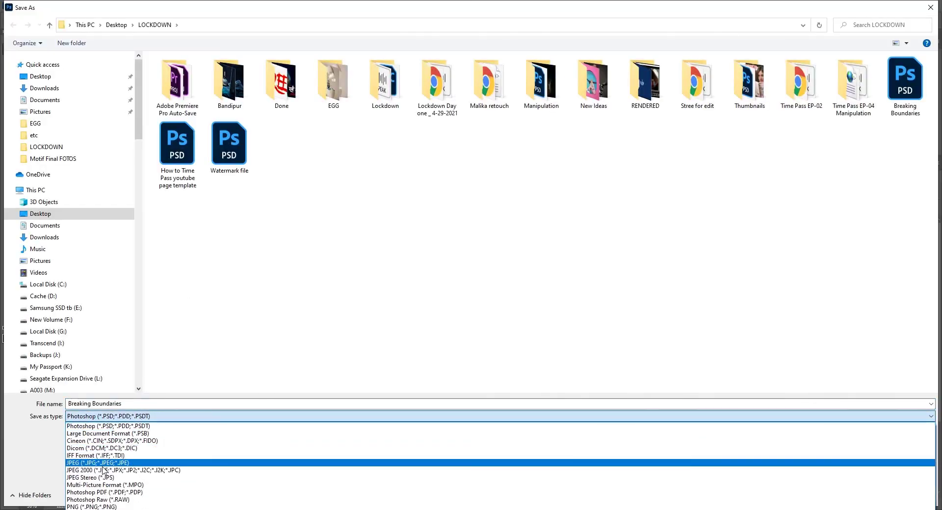
click(123, 462)
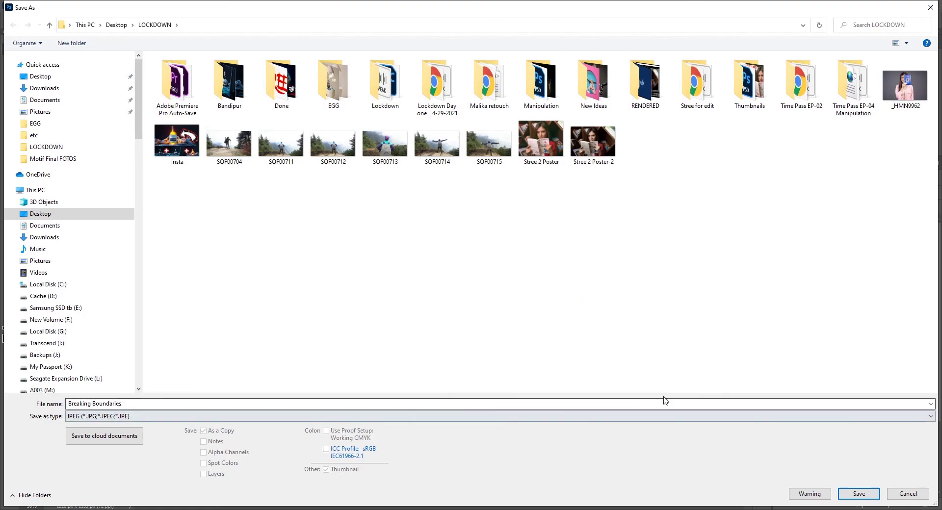
click(858, 493)
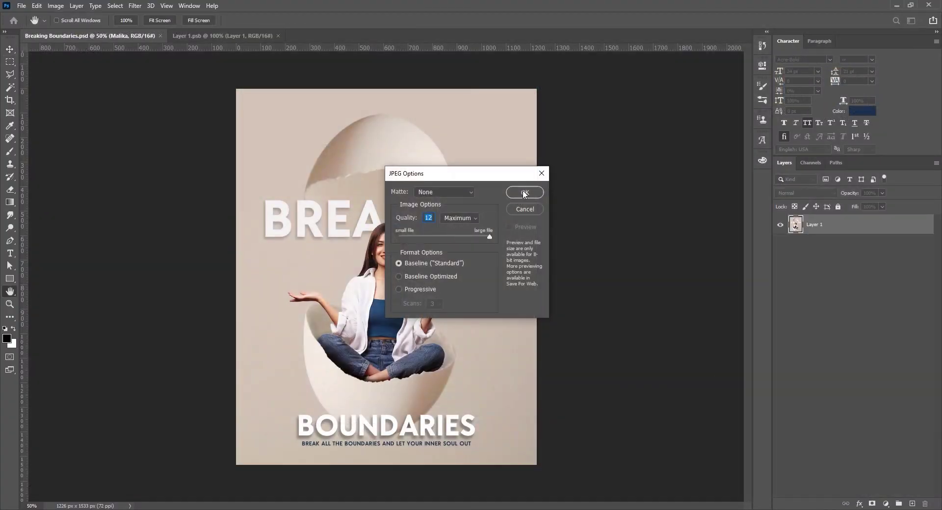
click(524, 193)
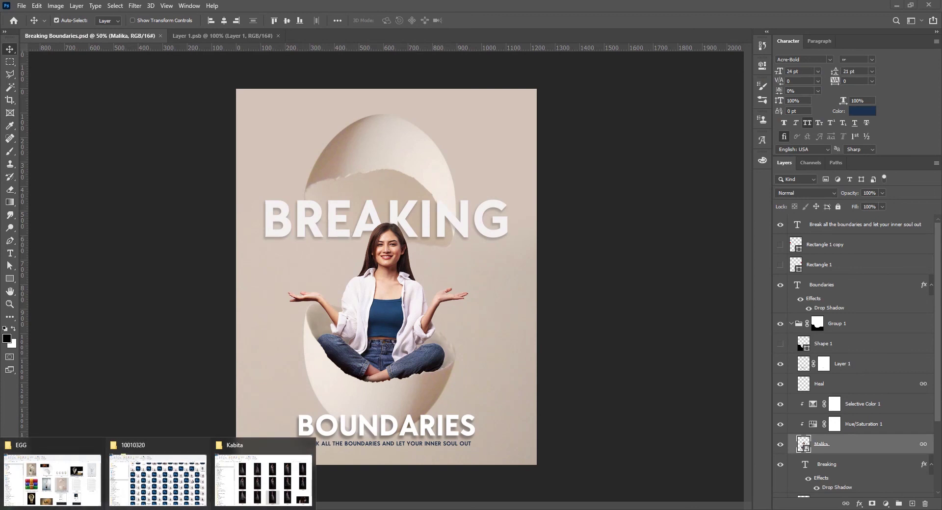
- Close the Kabita and 10010320 windows, go to LOCKDOWN and open Breaking Boundaries.jpg
click(310, 445)
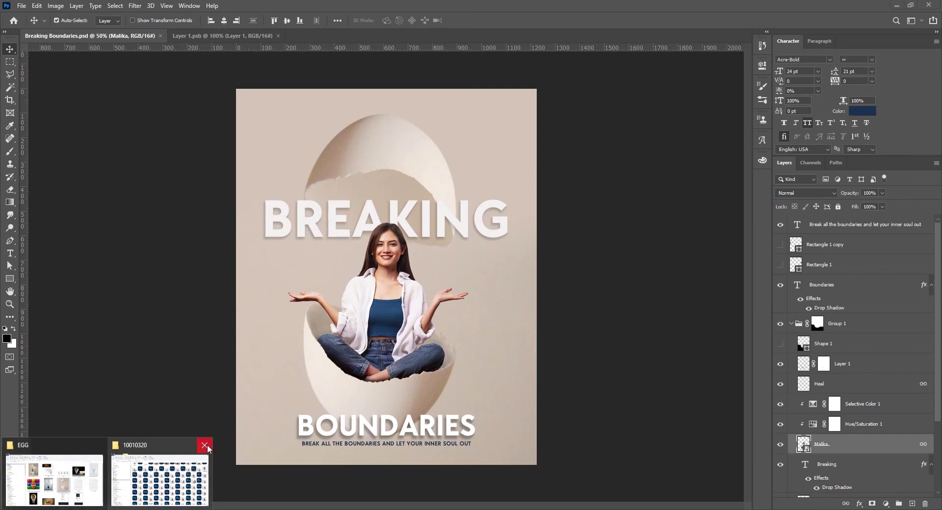
click(205, 445)
click(116, 479)
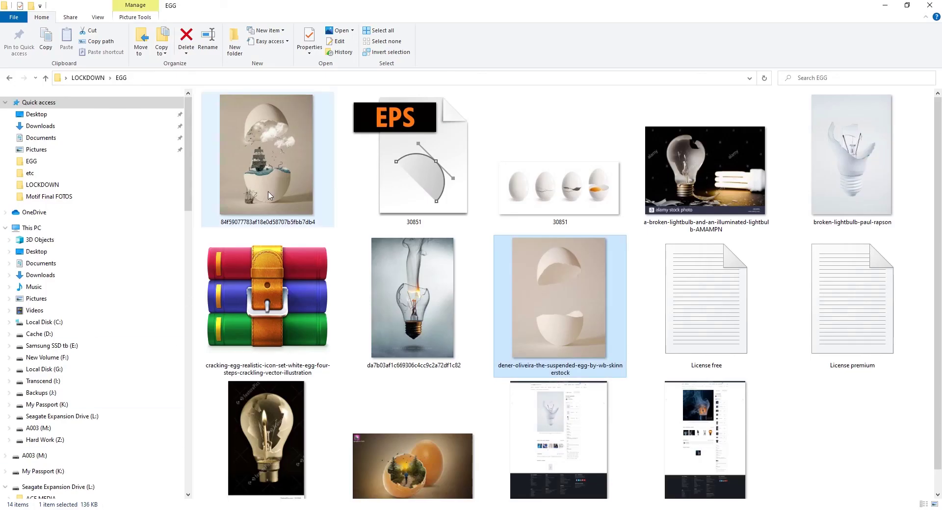
click(88, 78)
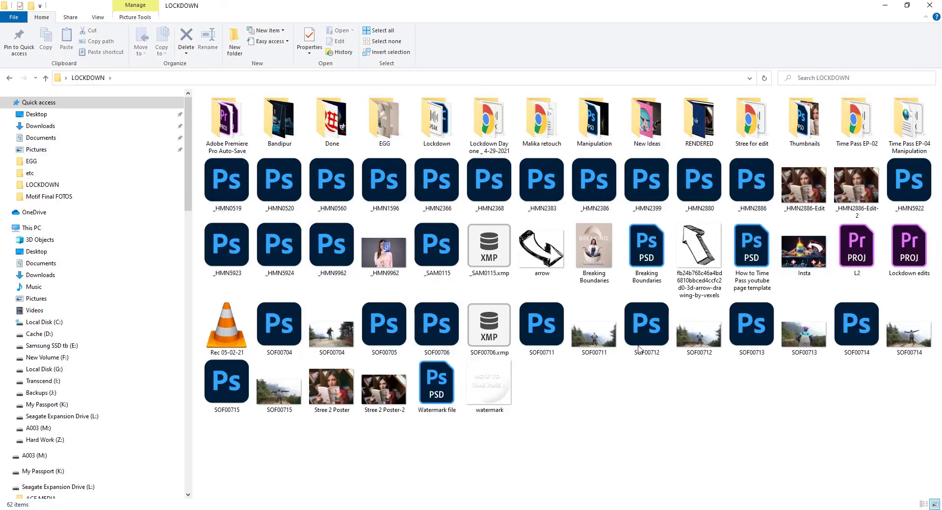
double_click(602, 252)
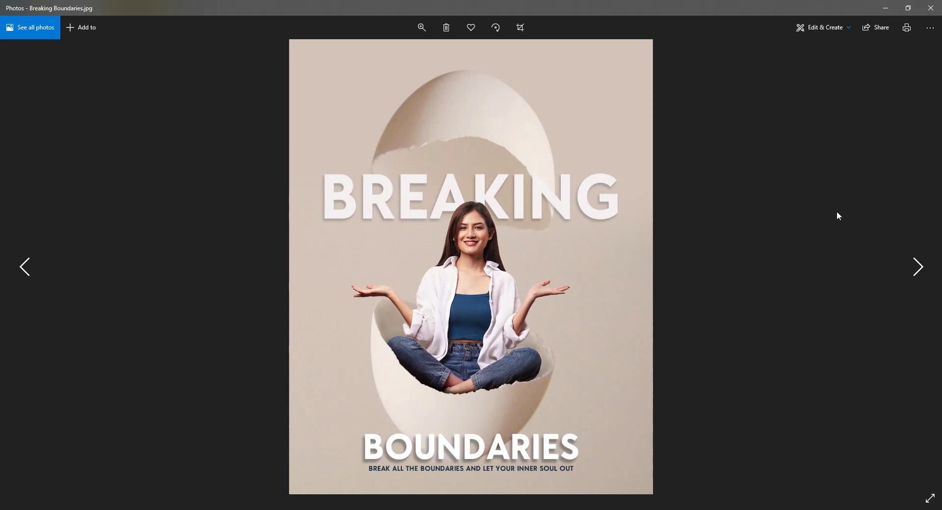
click(930, 499)
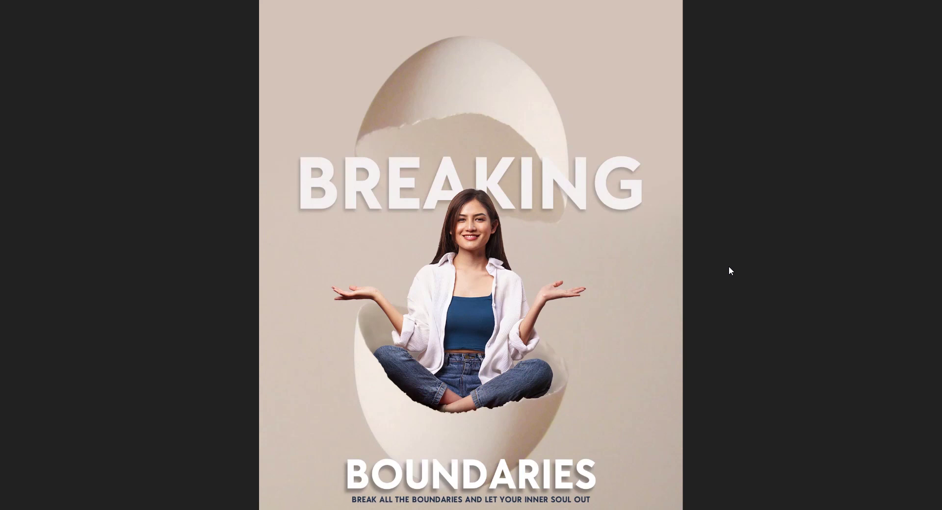
key(Escape)
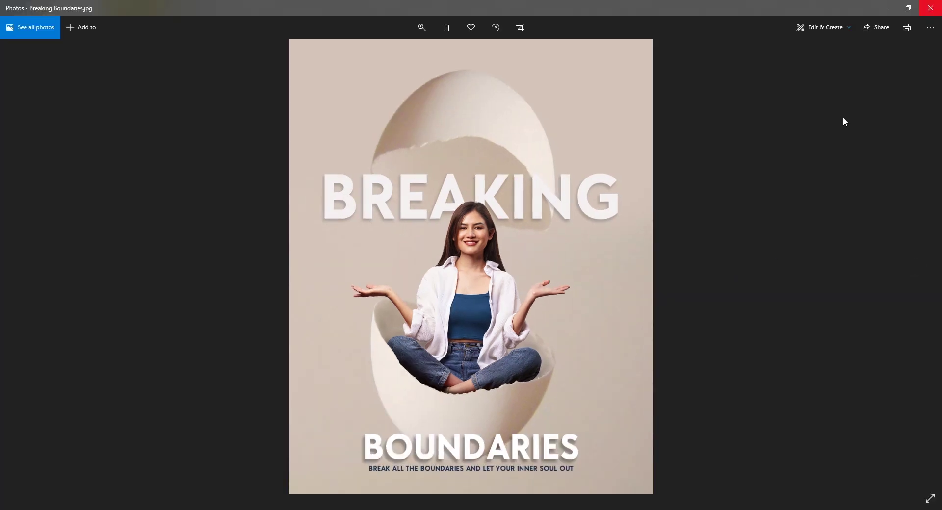